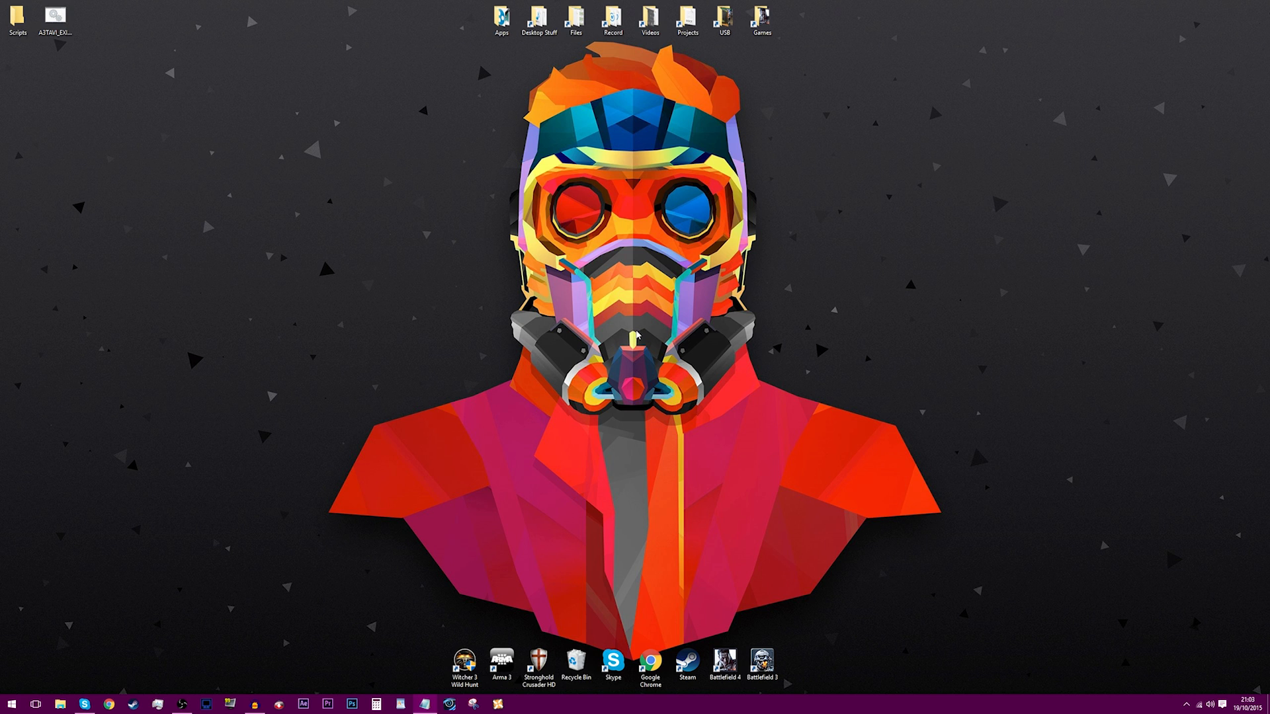
Step: Launch Adobe Premiere Pro CC 2015
click(635, 334)
click(326, 706)
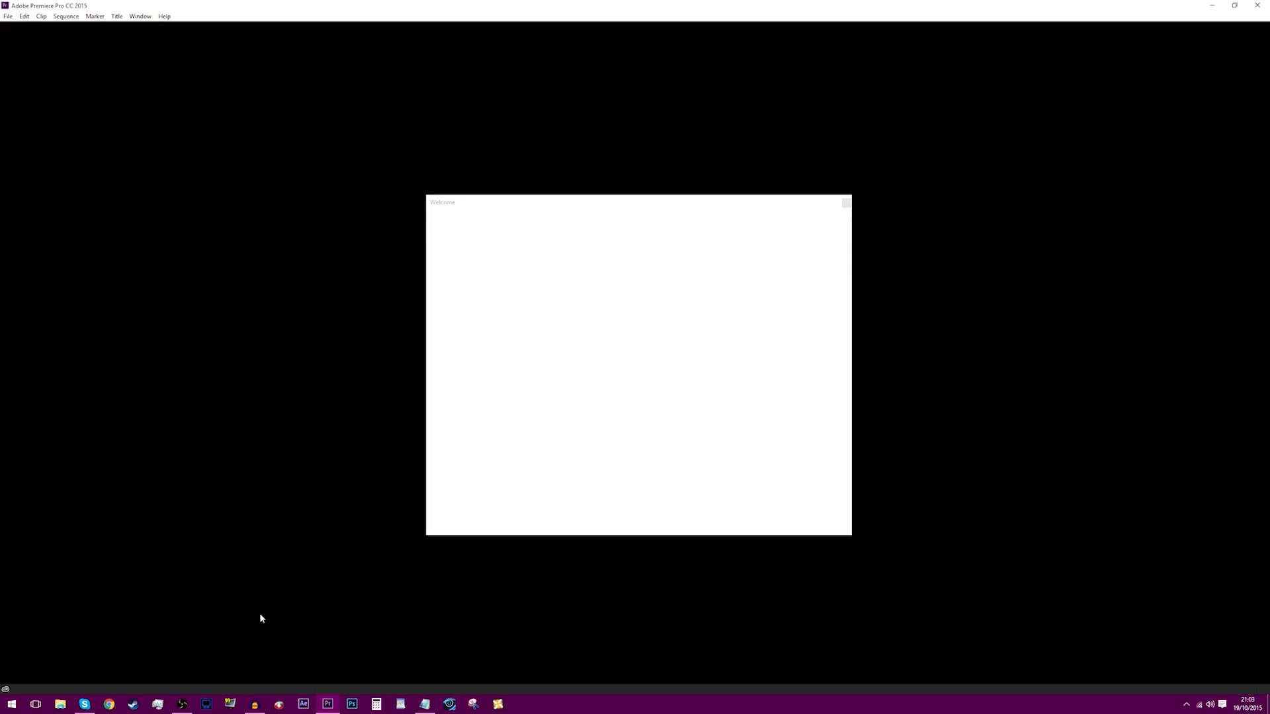
Step: Examine the folders on the Local SSDisk (C:) drive in File Explorer, then close its window
click(60, 705)
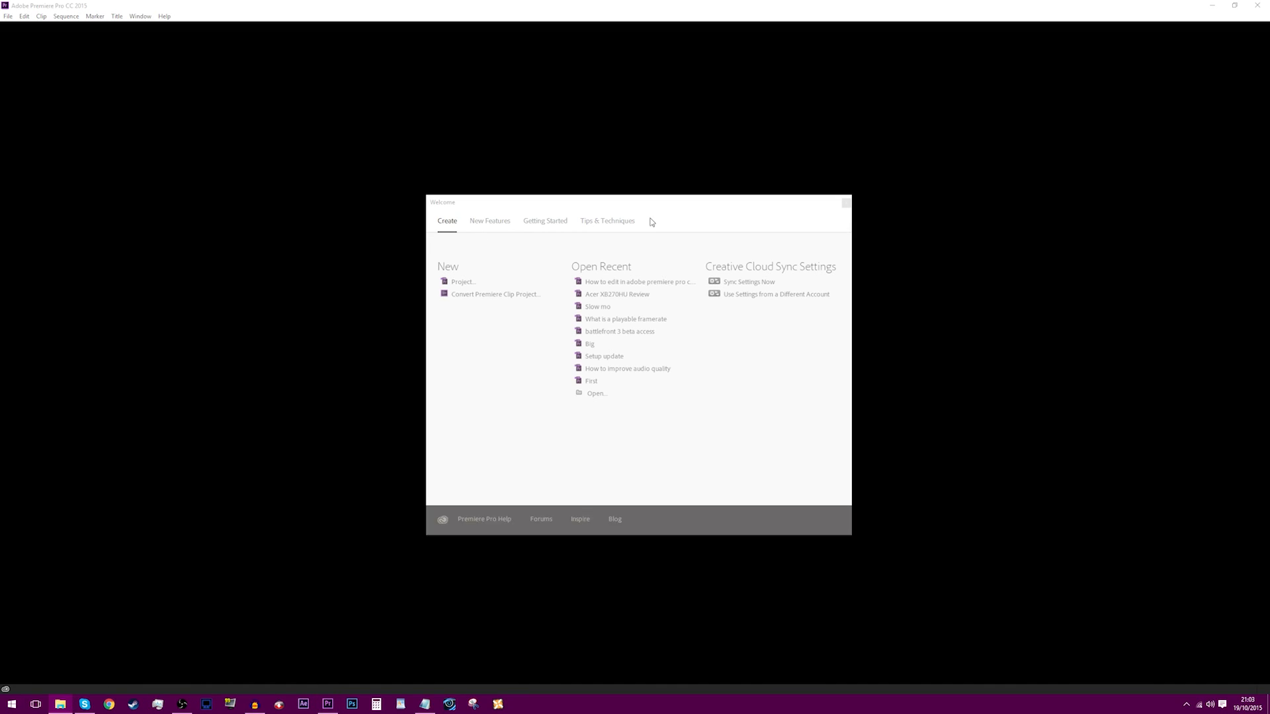
double_click(962, 328)
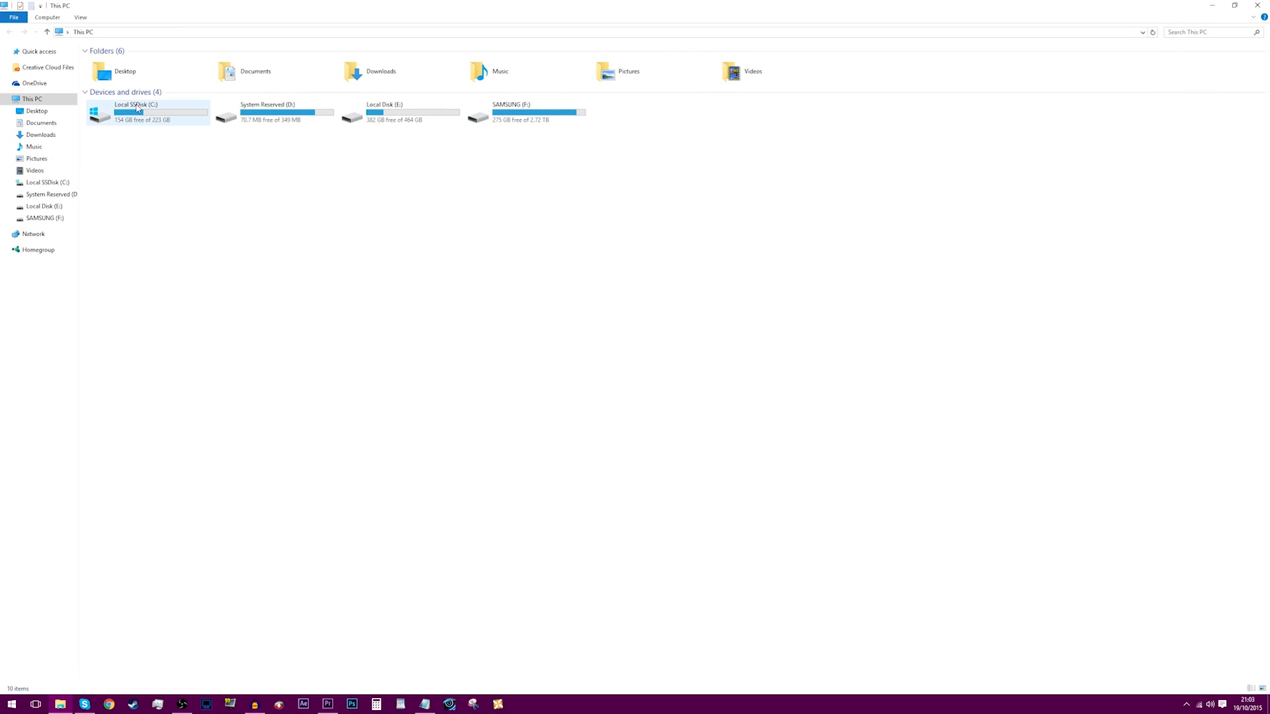
click(168, 101)
double_click(168, 100)
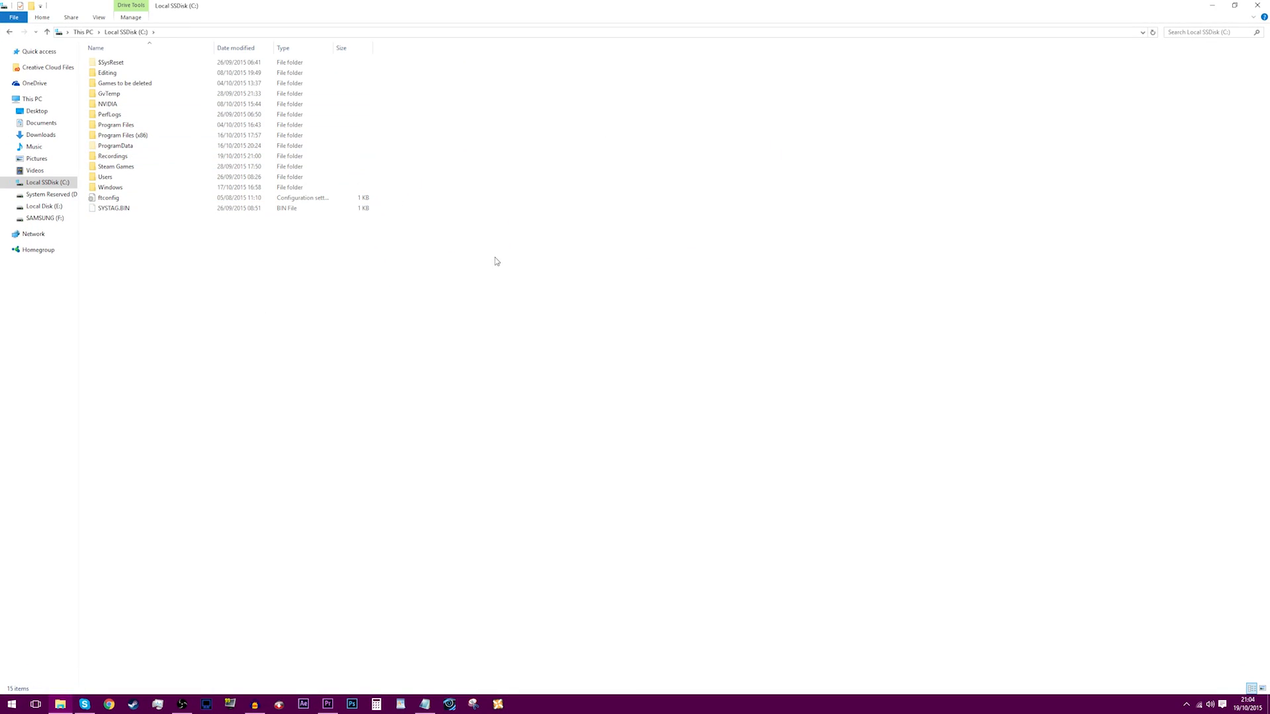
click(1258, 5)
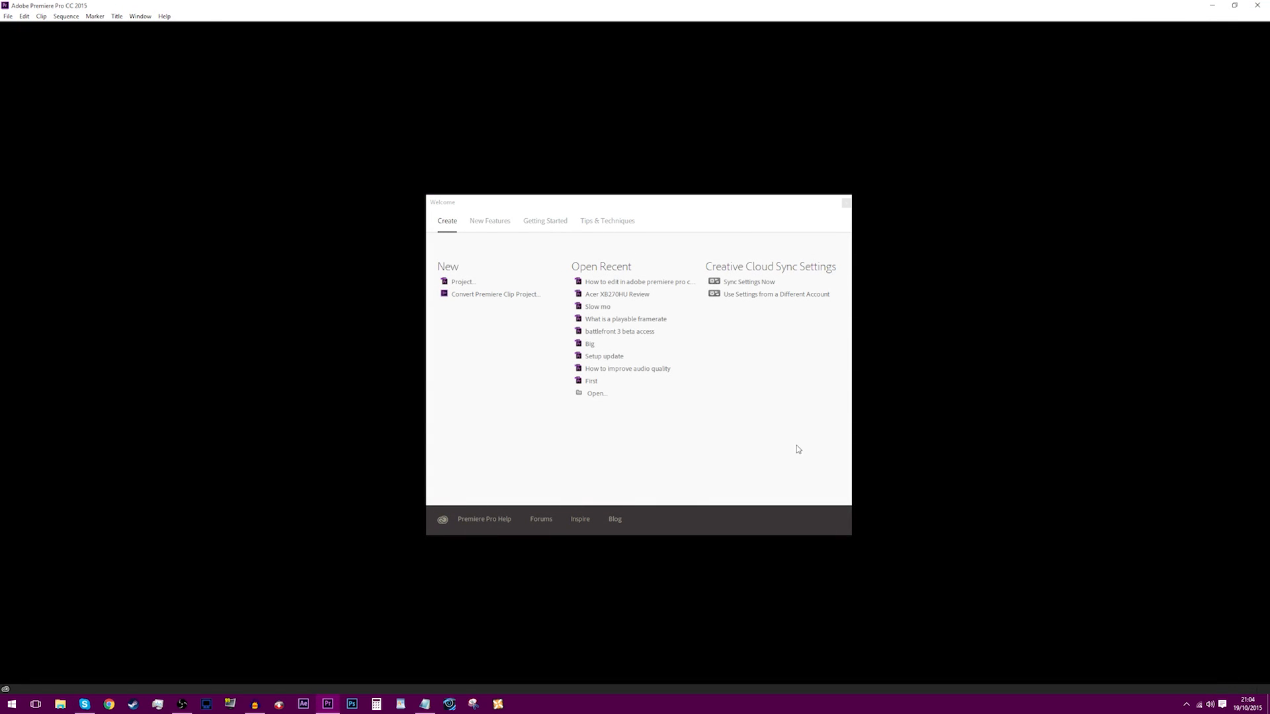
Step: Start a new project named Test, stored in C:\Editing\Premiere Pro CC 2015 Projects
click(481, 285)
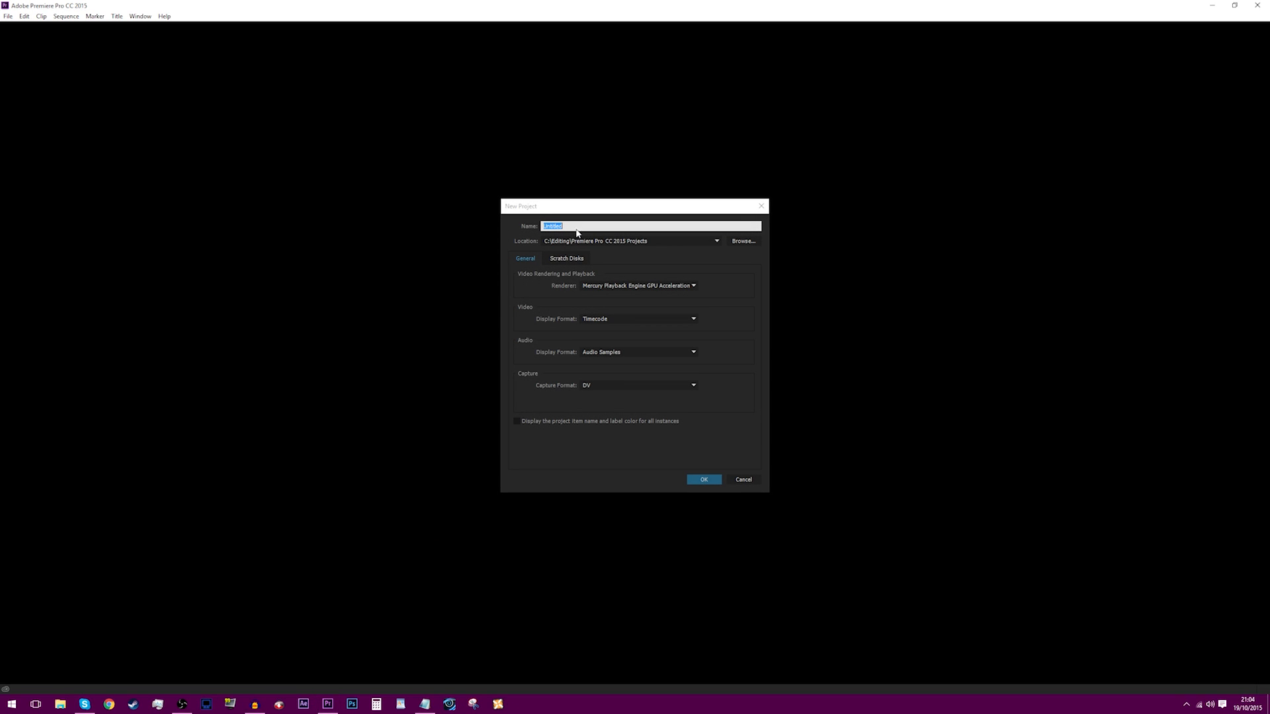
drag(589, 207, 565, 185)
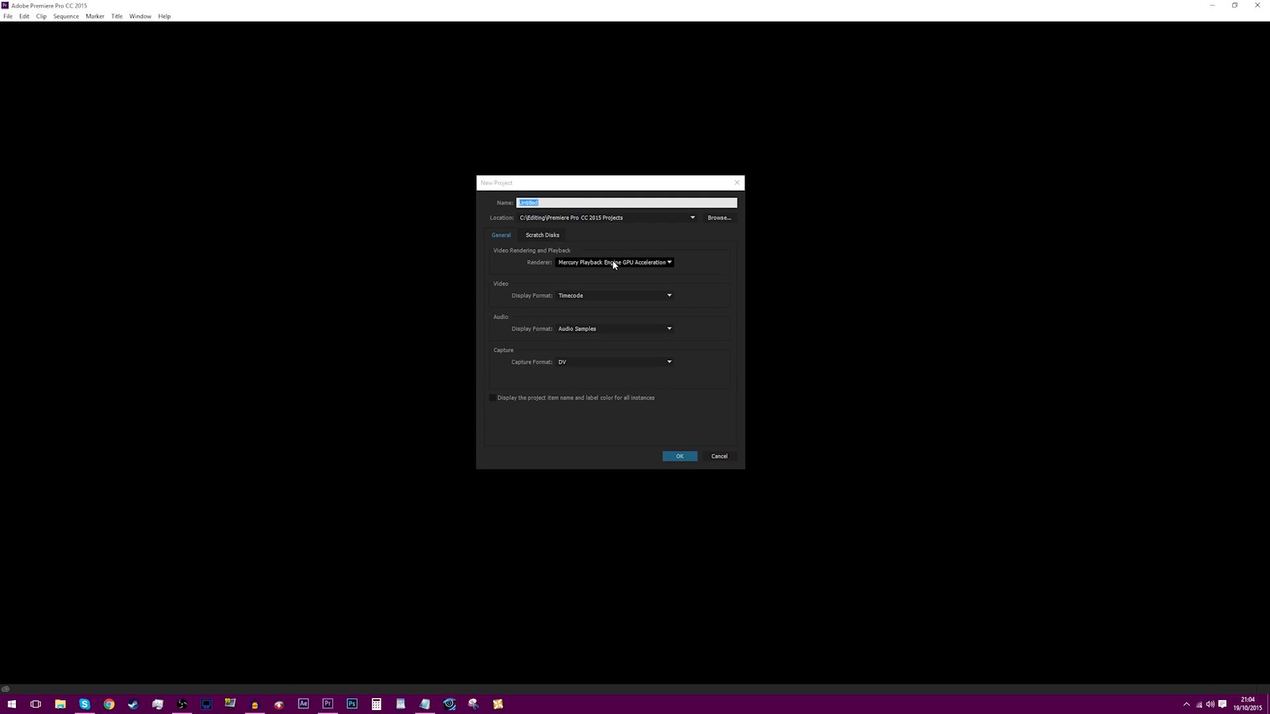
text(Test)
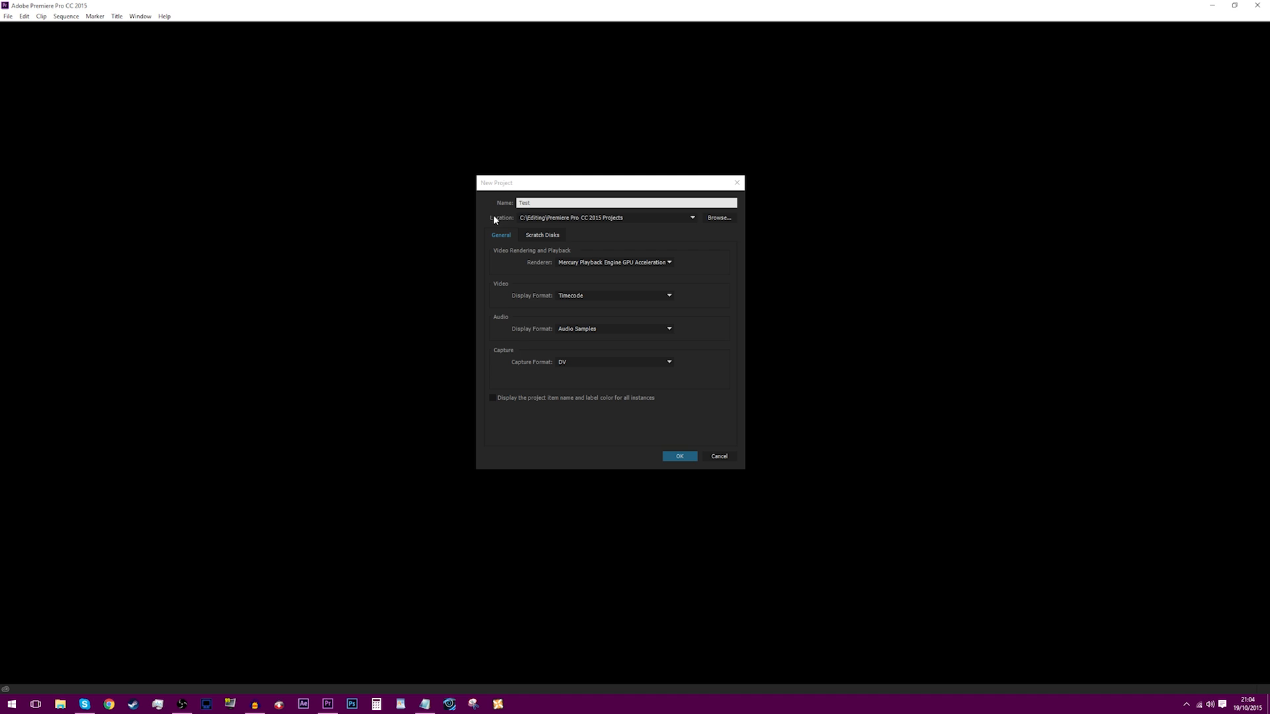
click(684, 218)
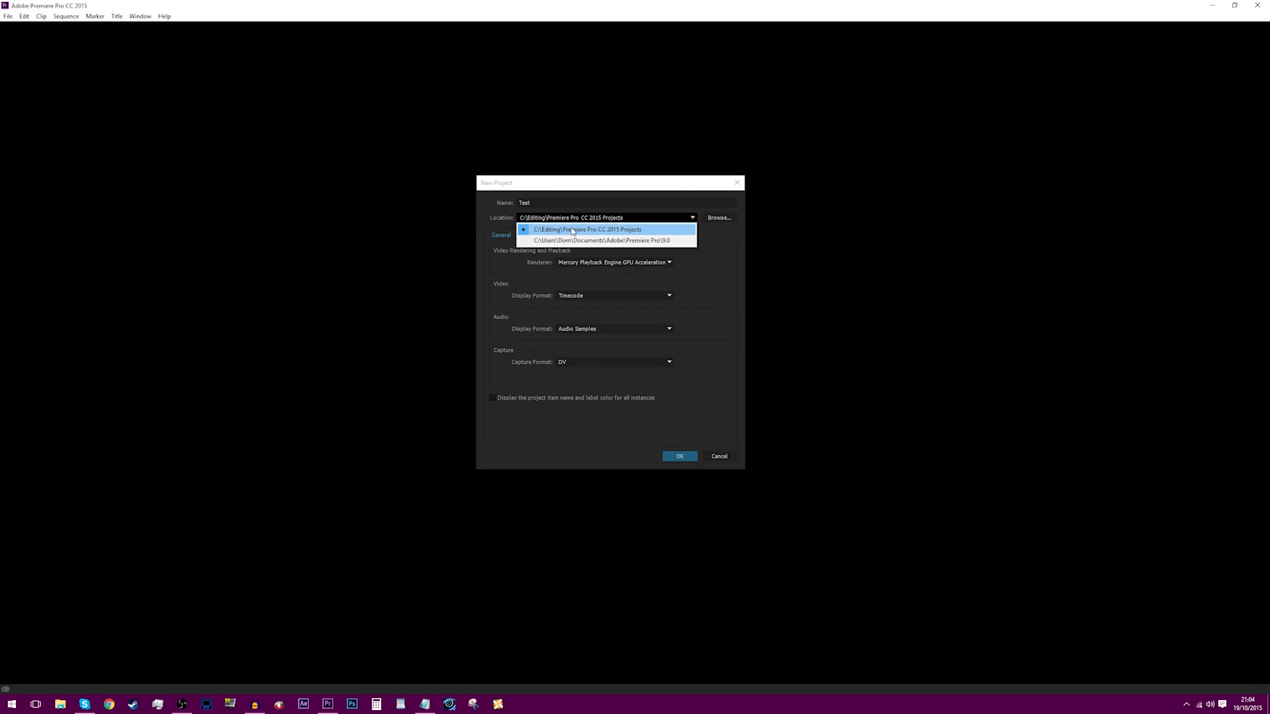
click(606, 231)
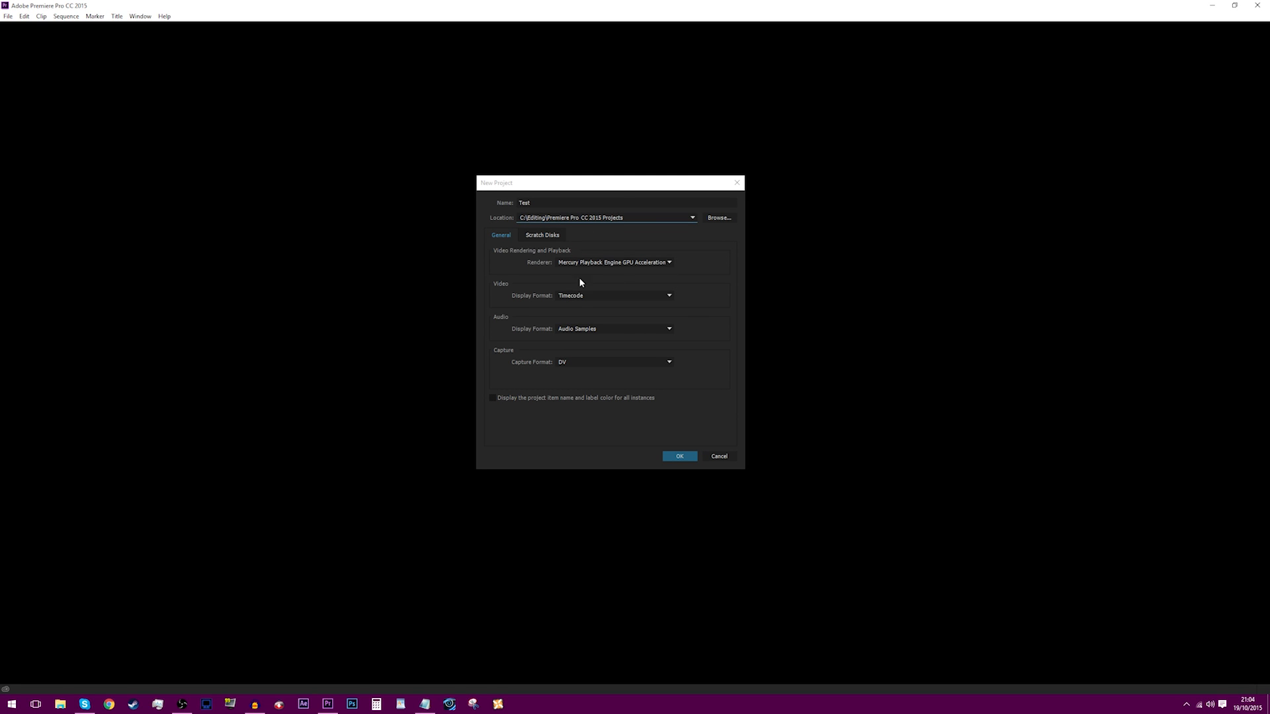
Step: Choose Mercury Playback Engine GPU Acceleration (CUDA) as the renderer, check the scratch disk locations and create the project
click(670, 264)
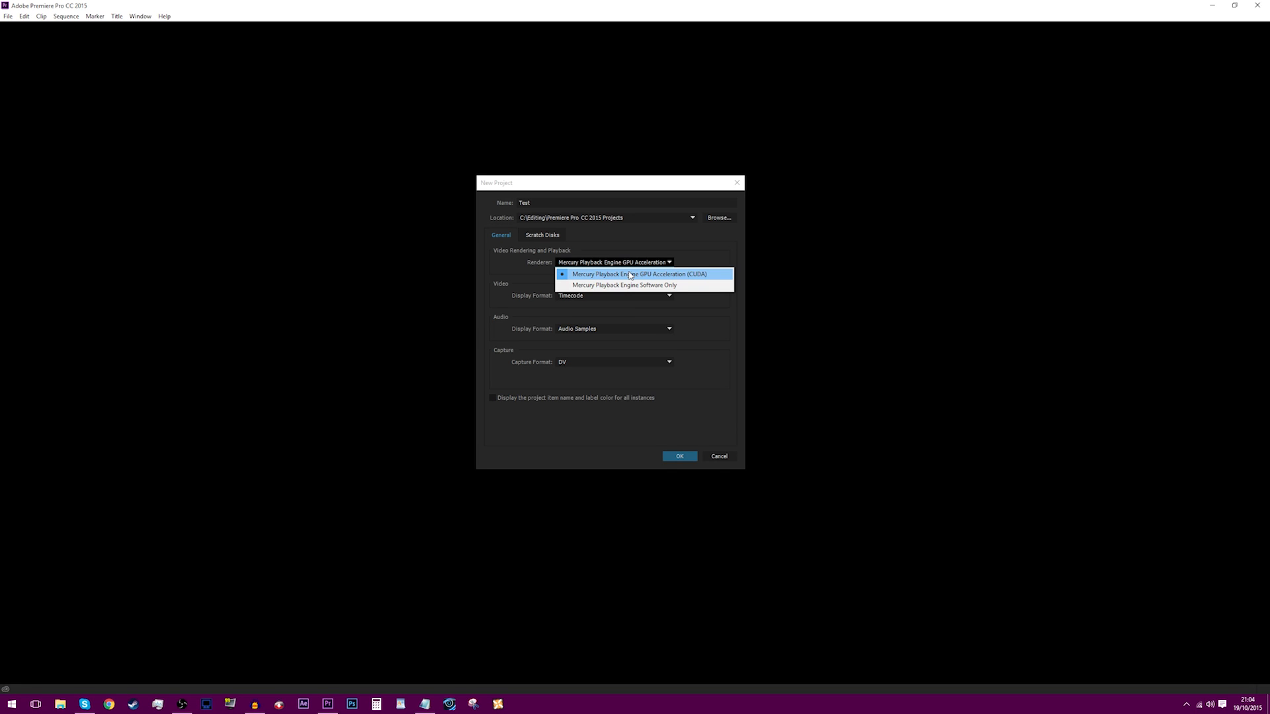
click(664, 275)
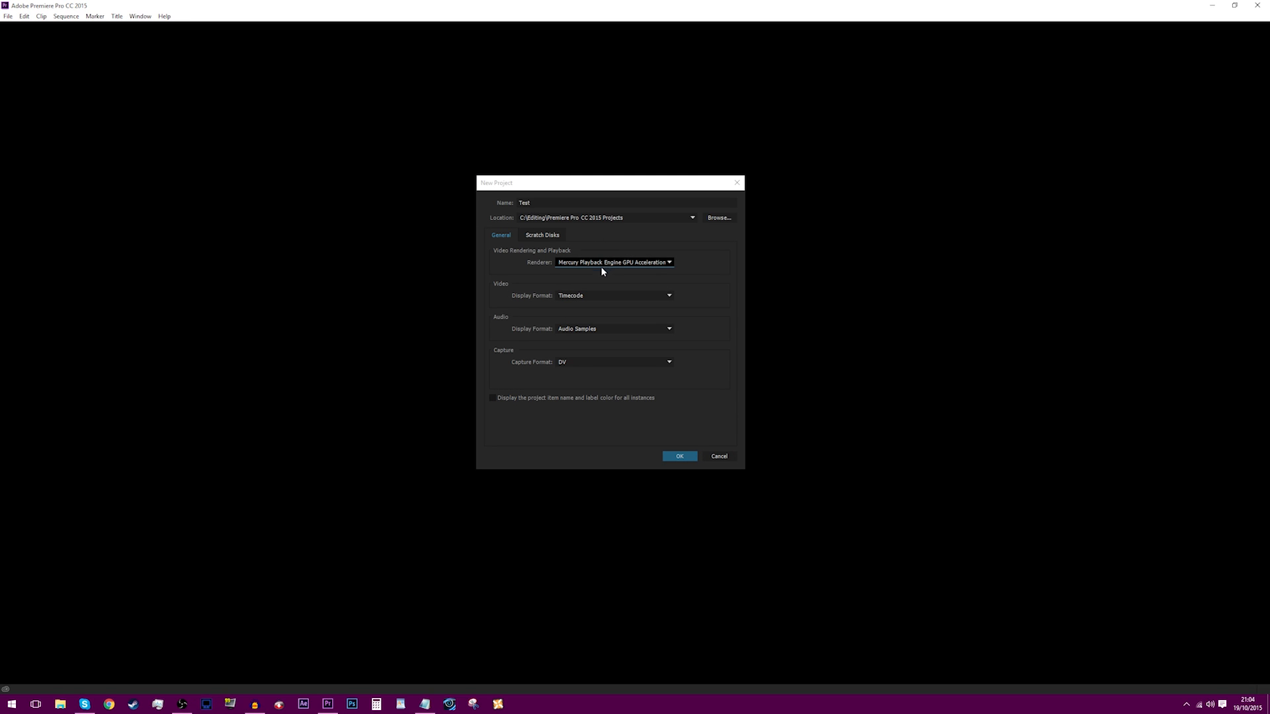
click(537, 237)
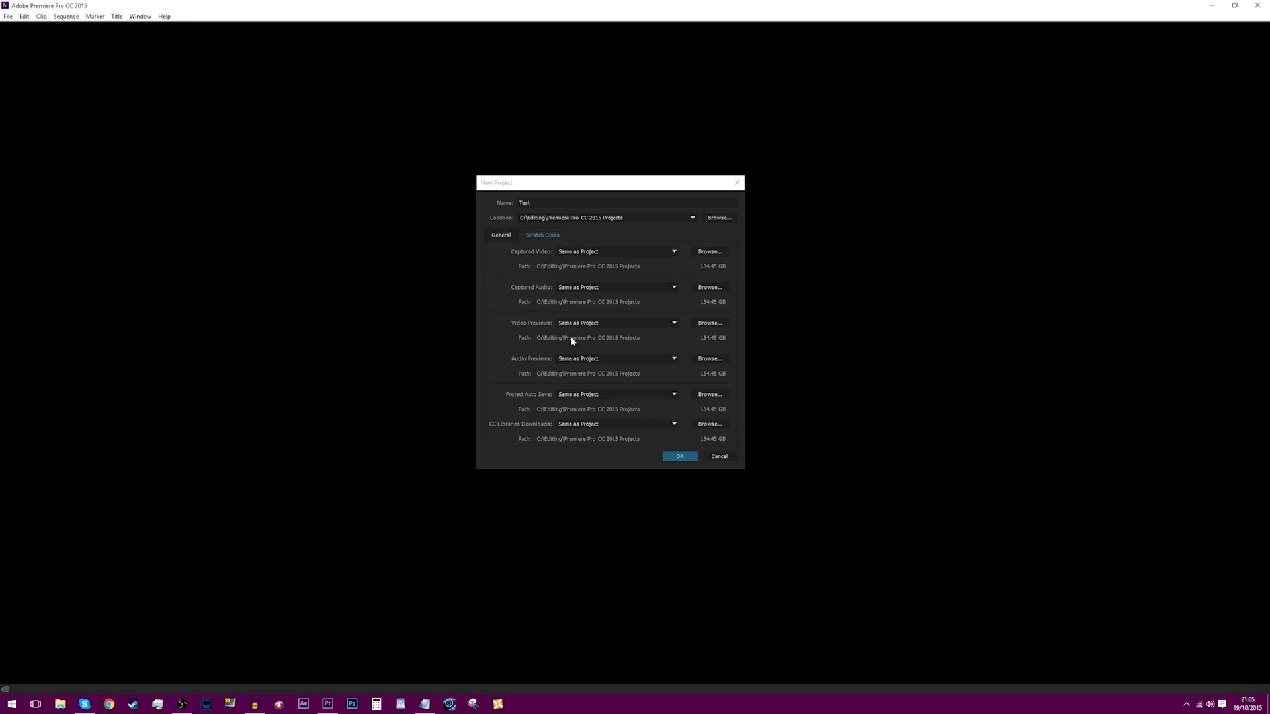
click(496, 231)
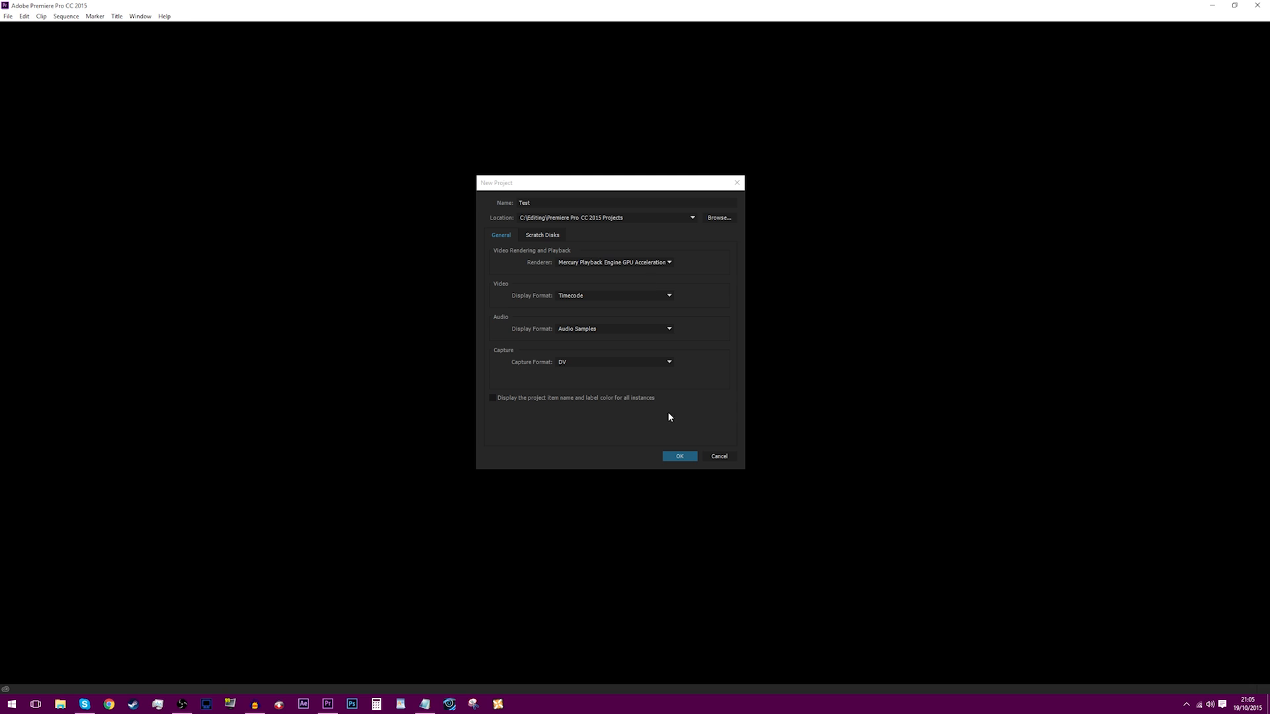
click(679, 455)
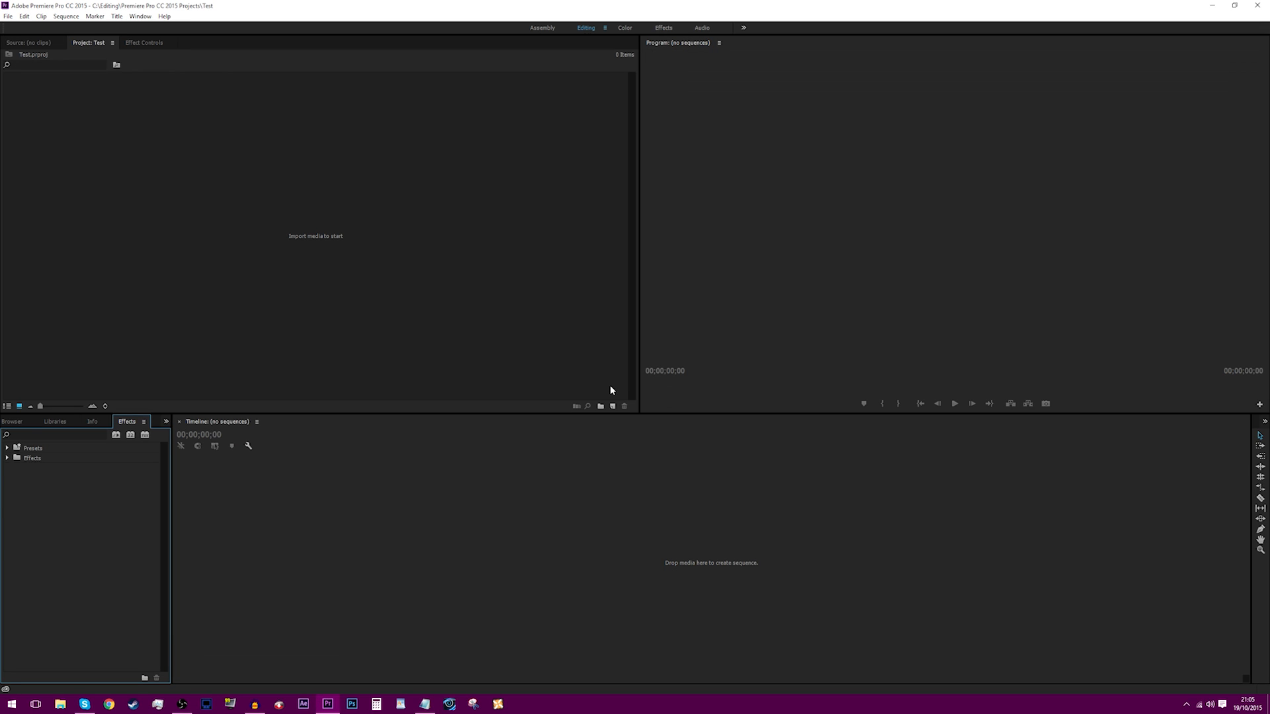
click(369, 288)
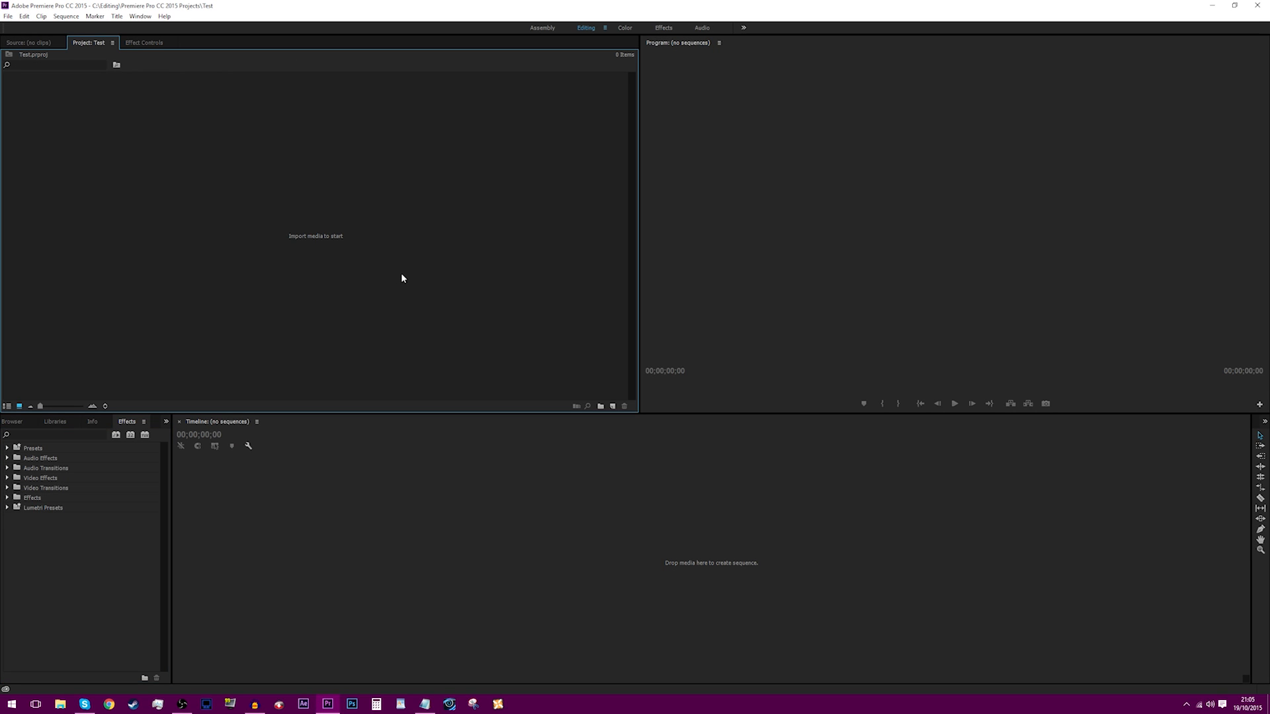
click(762, 223)
click(735, 442)
click(338, 236)
click(757, 217)
click(626, 433)
click(416, 266)
click(780, 150)
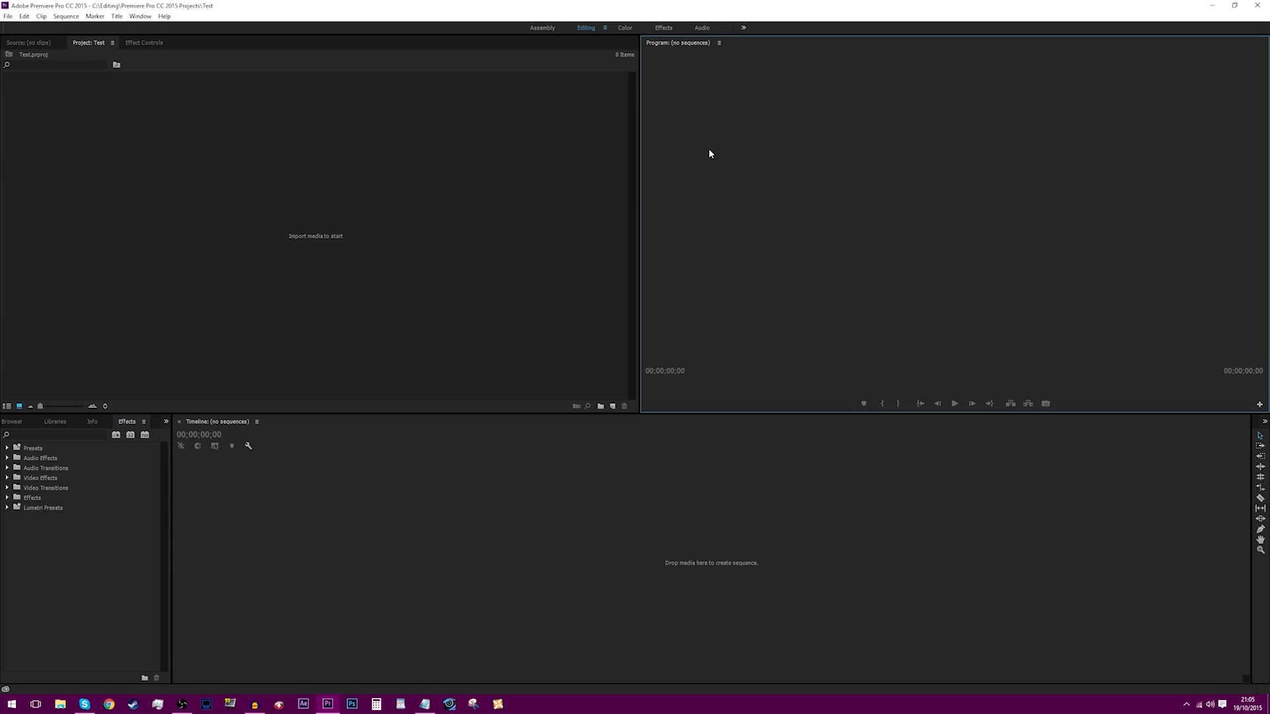
click(498, 201)
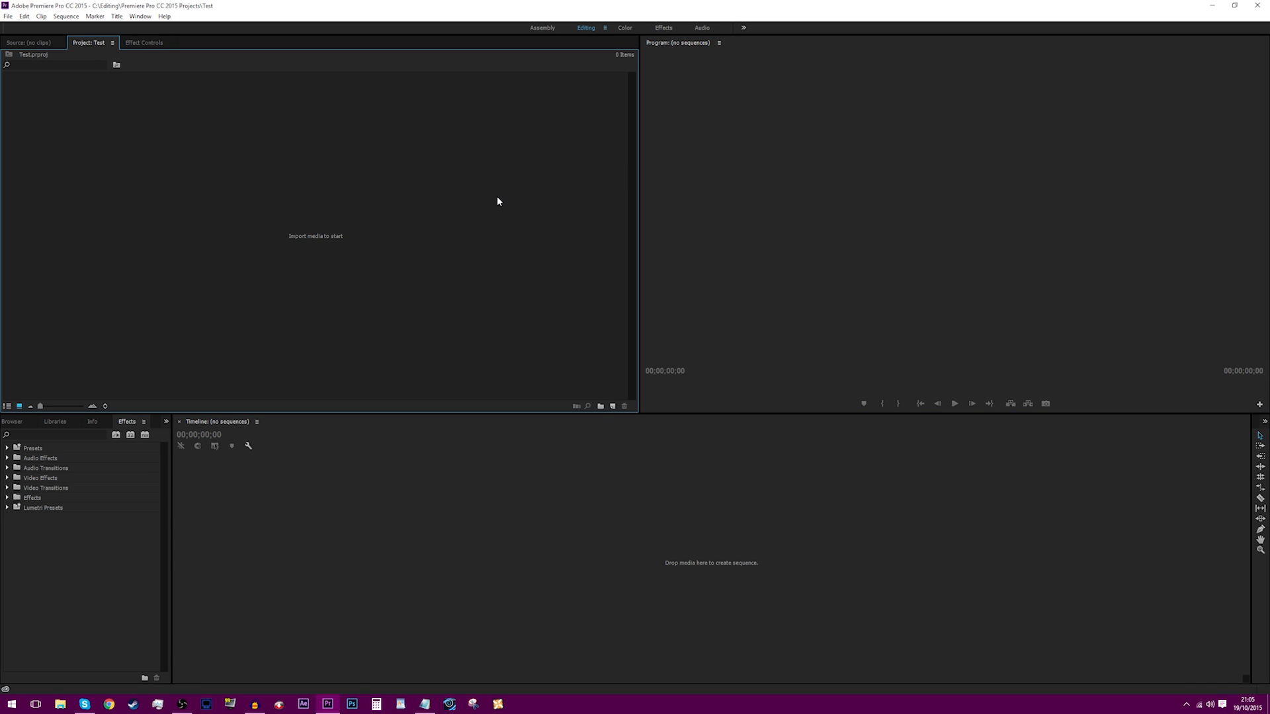
click(757, 146)
click(376, 212)
click(526, 642)
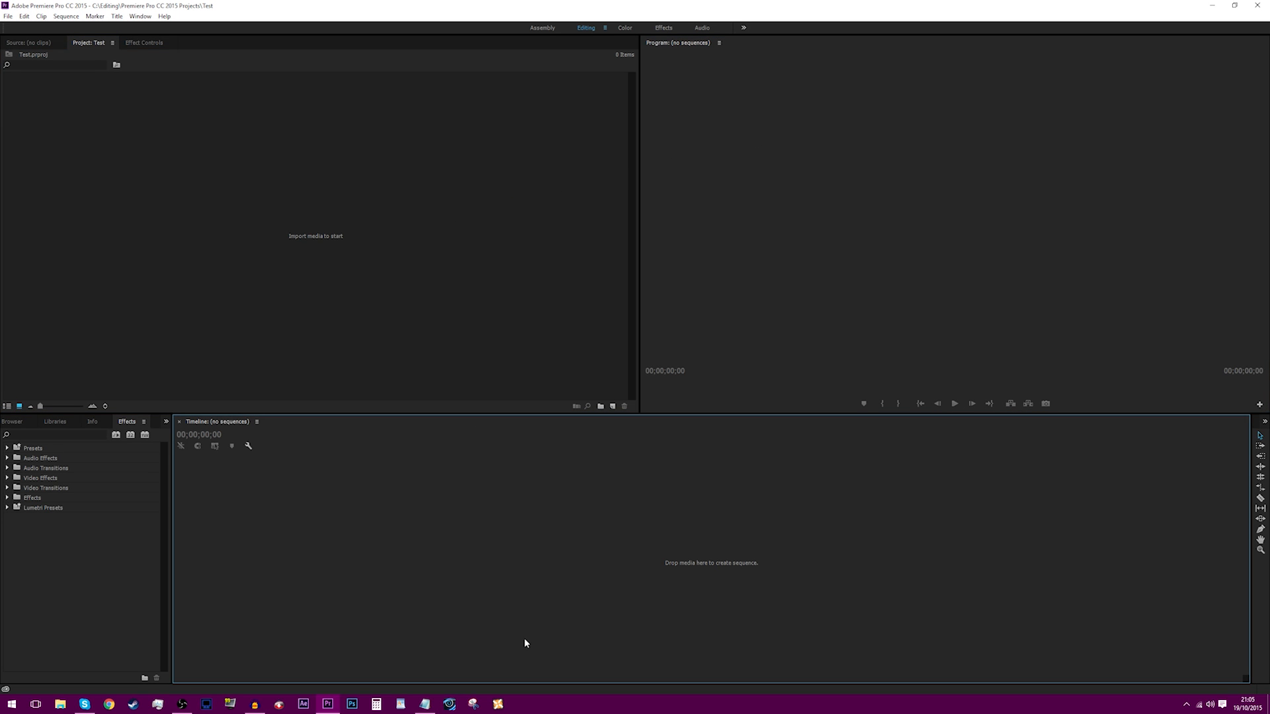
click(371, 257)
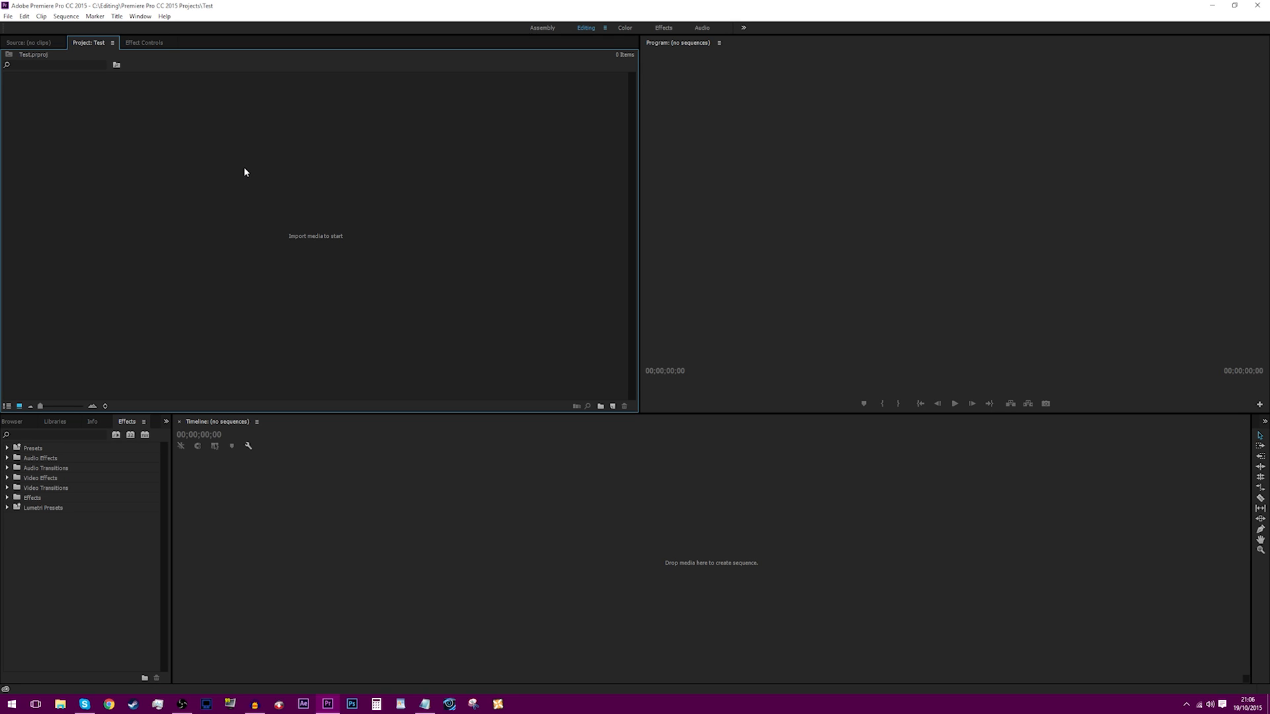
Step: Start a new sequence based on the HDV 1080p30 preset
click(9, 16)
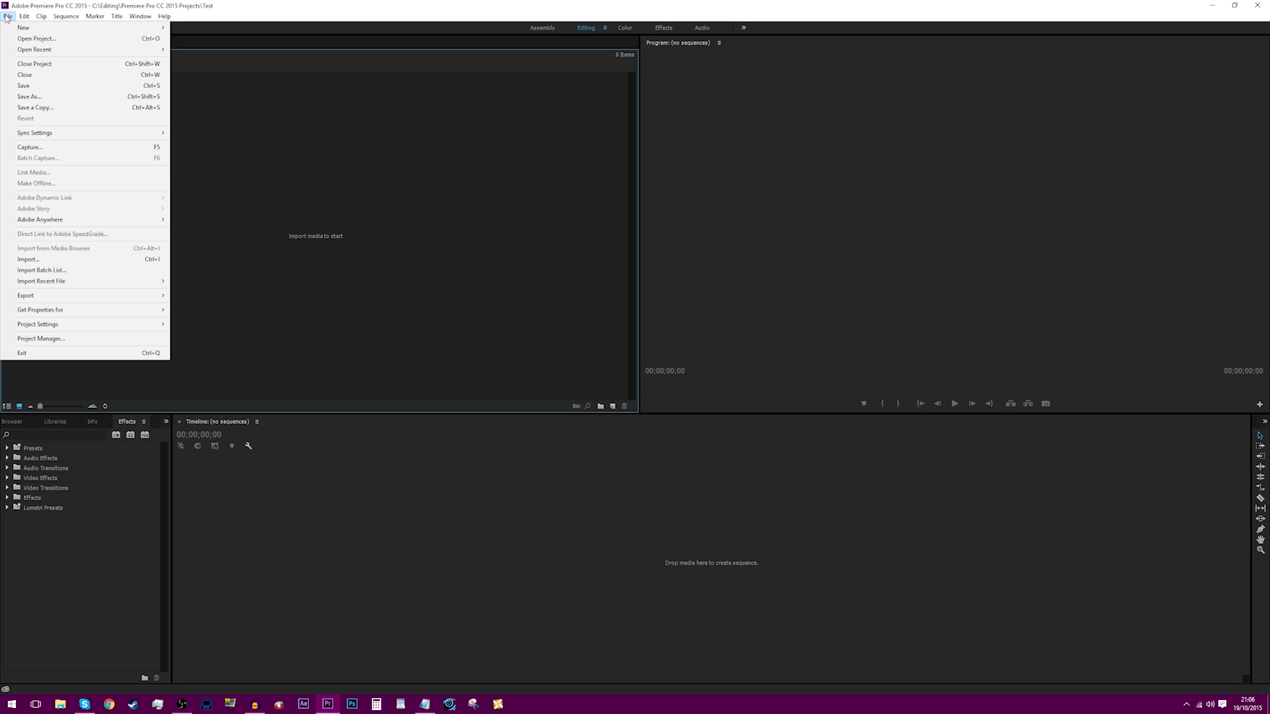
mouse_move(40, 27)
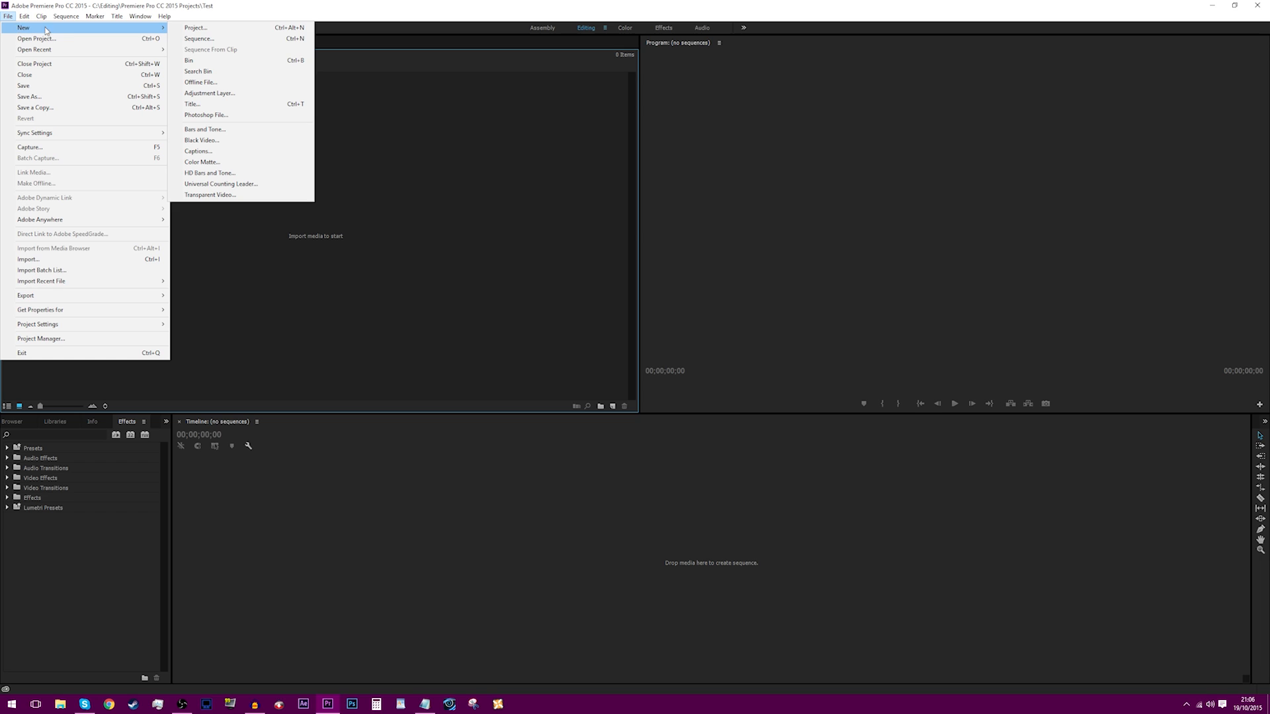
click(205, 41)
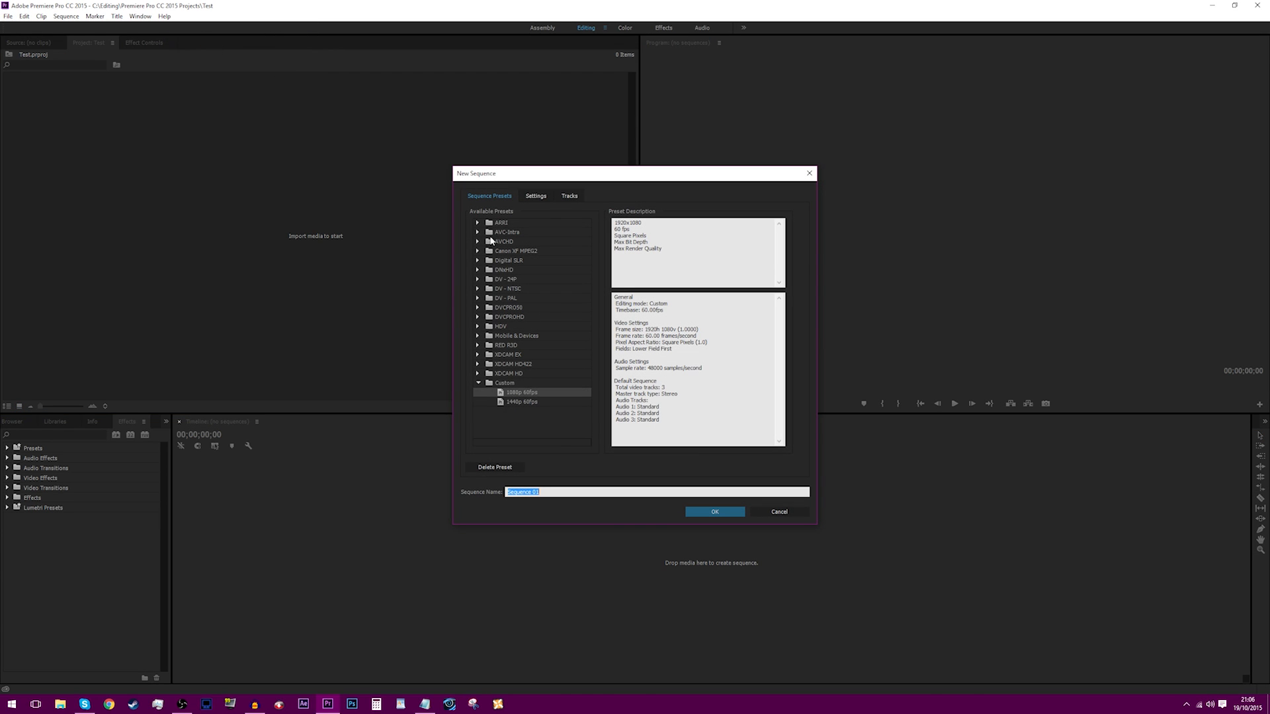
click(478, 384)
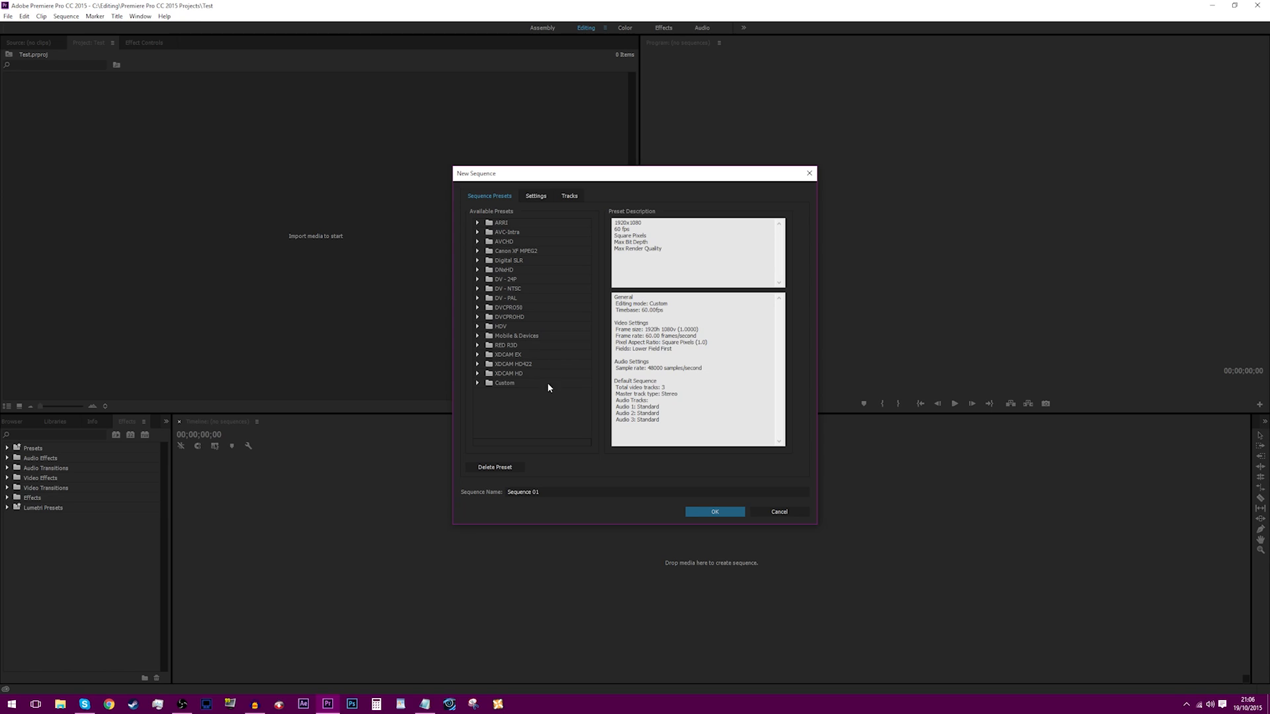
click(511, 242)
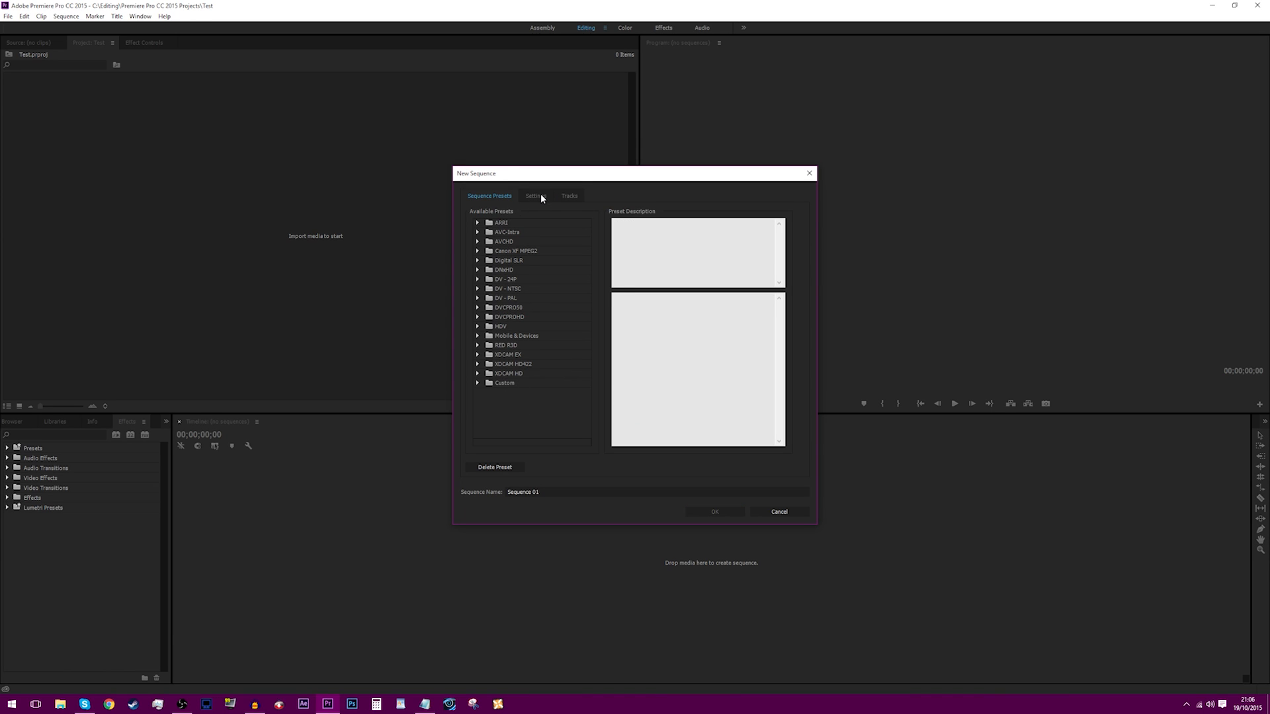
click(479, 326)
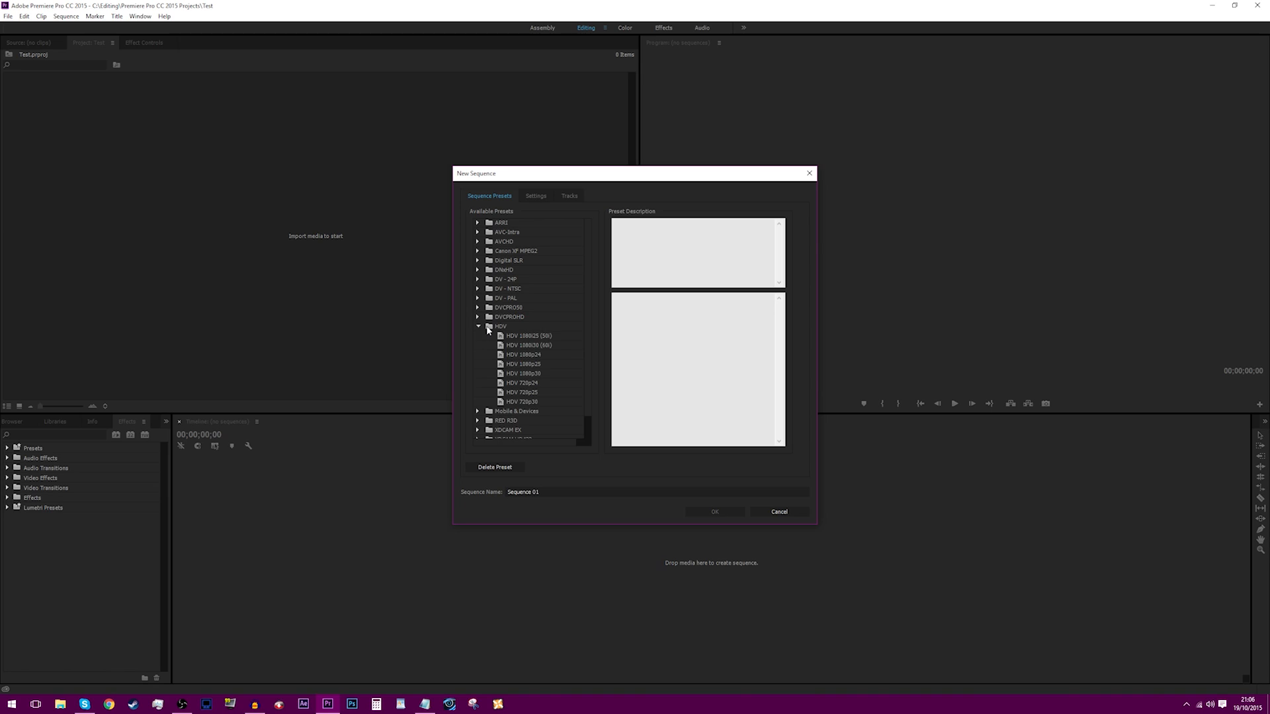
click(544, 372)
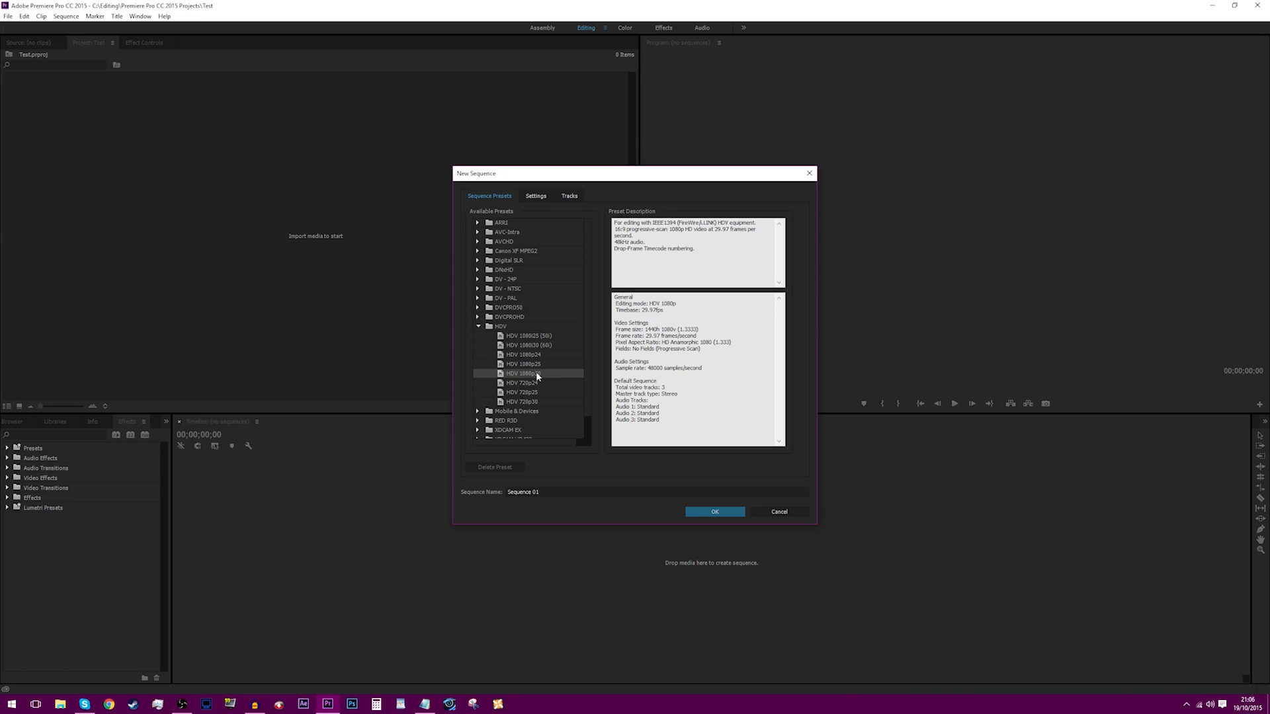
Step: Set the new sequence's editing mode to Custom and its timebase to 60.00 frames/second
click(542, 196)
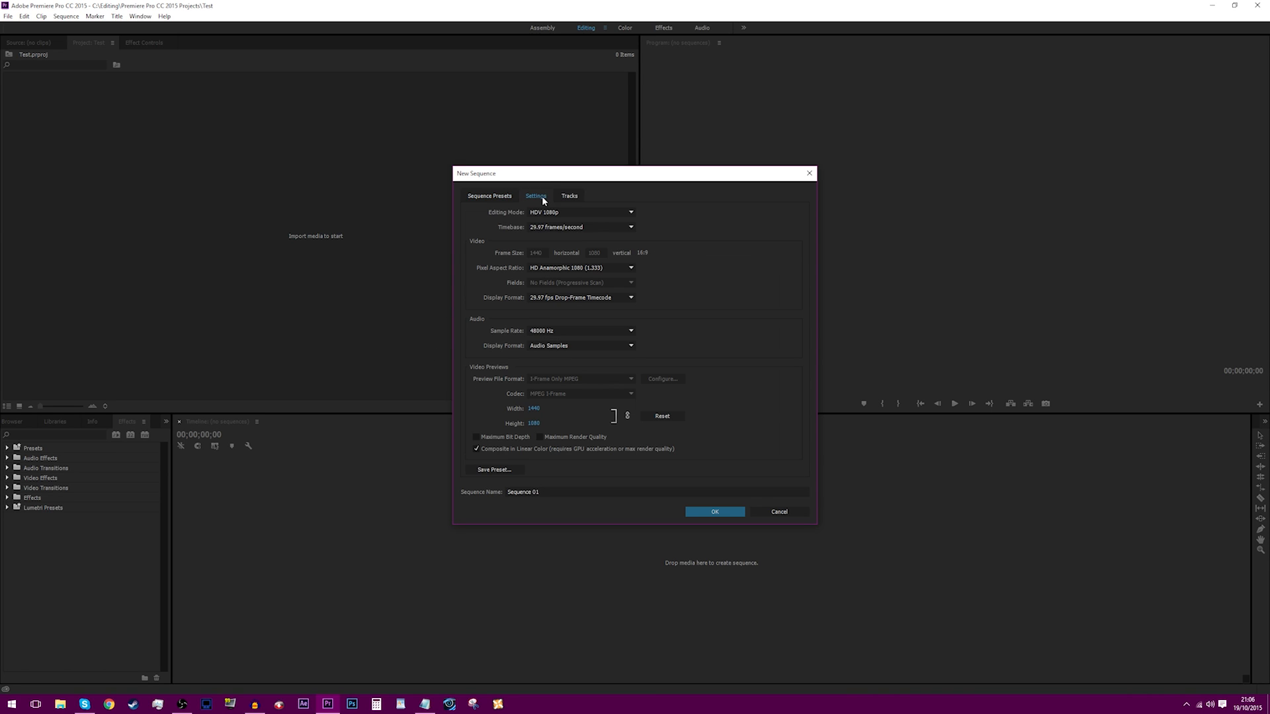
click(583, 212)
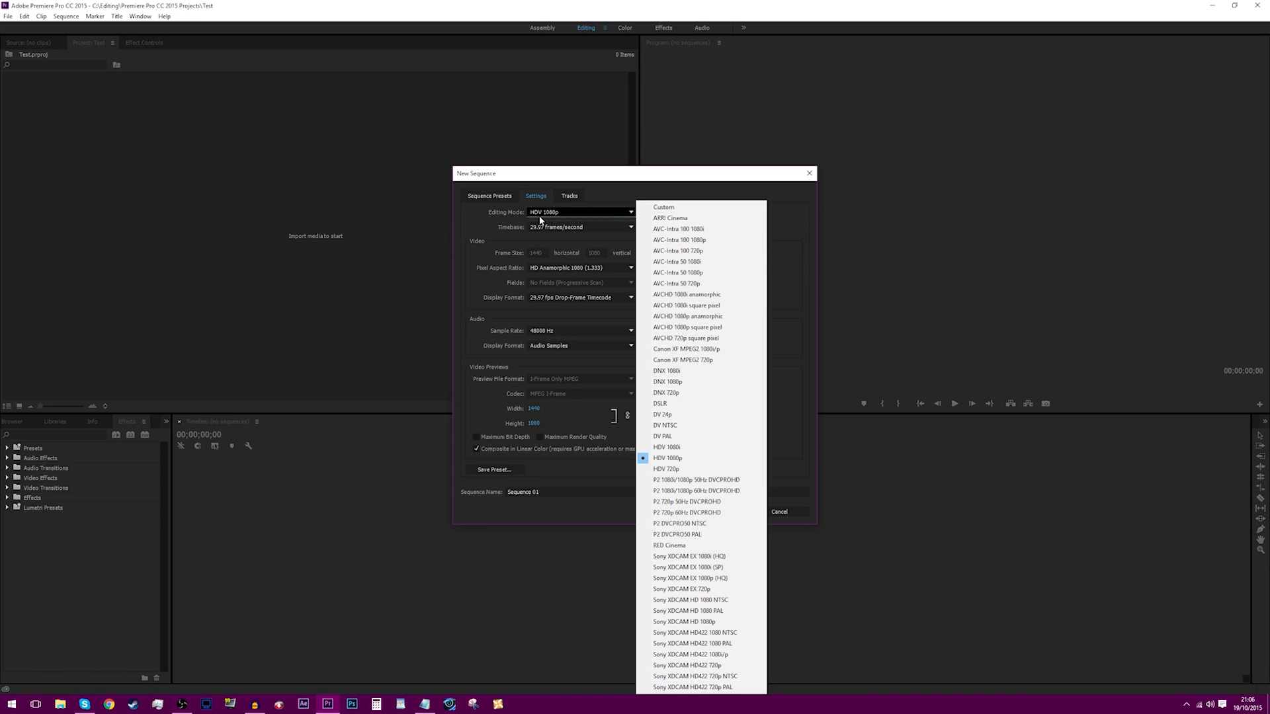
click(664, 207)
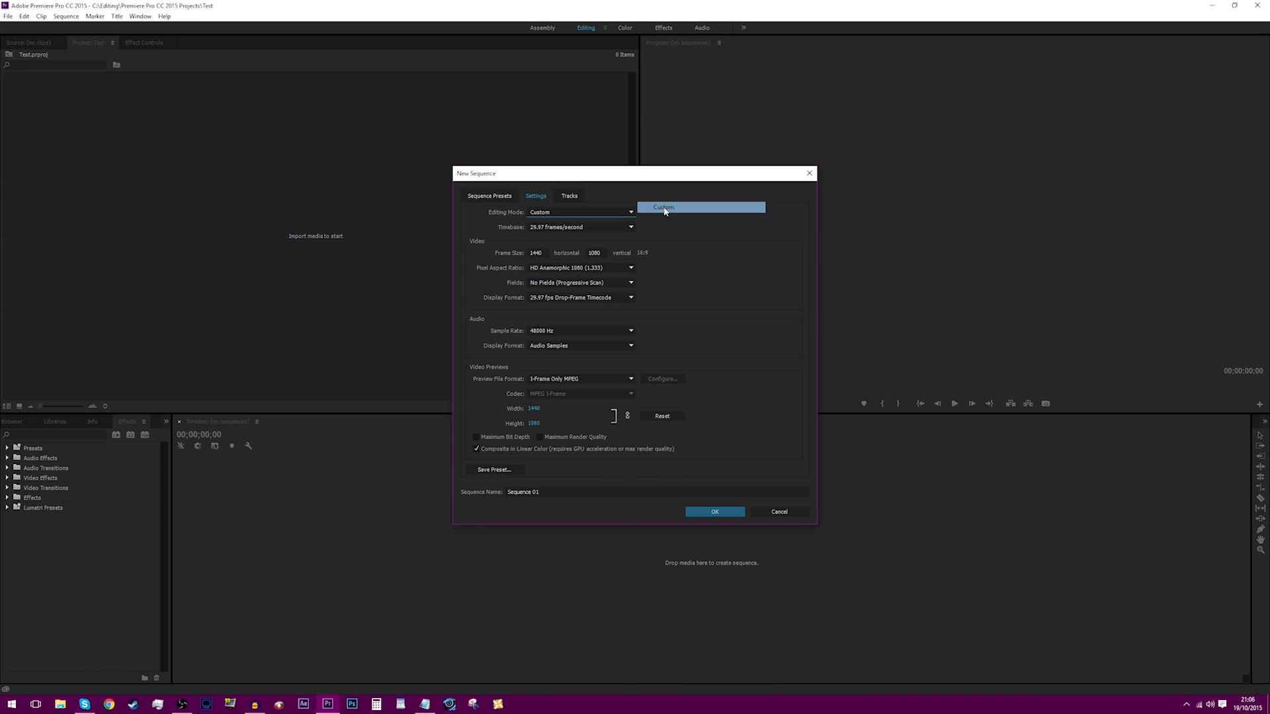
click(591, 228)
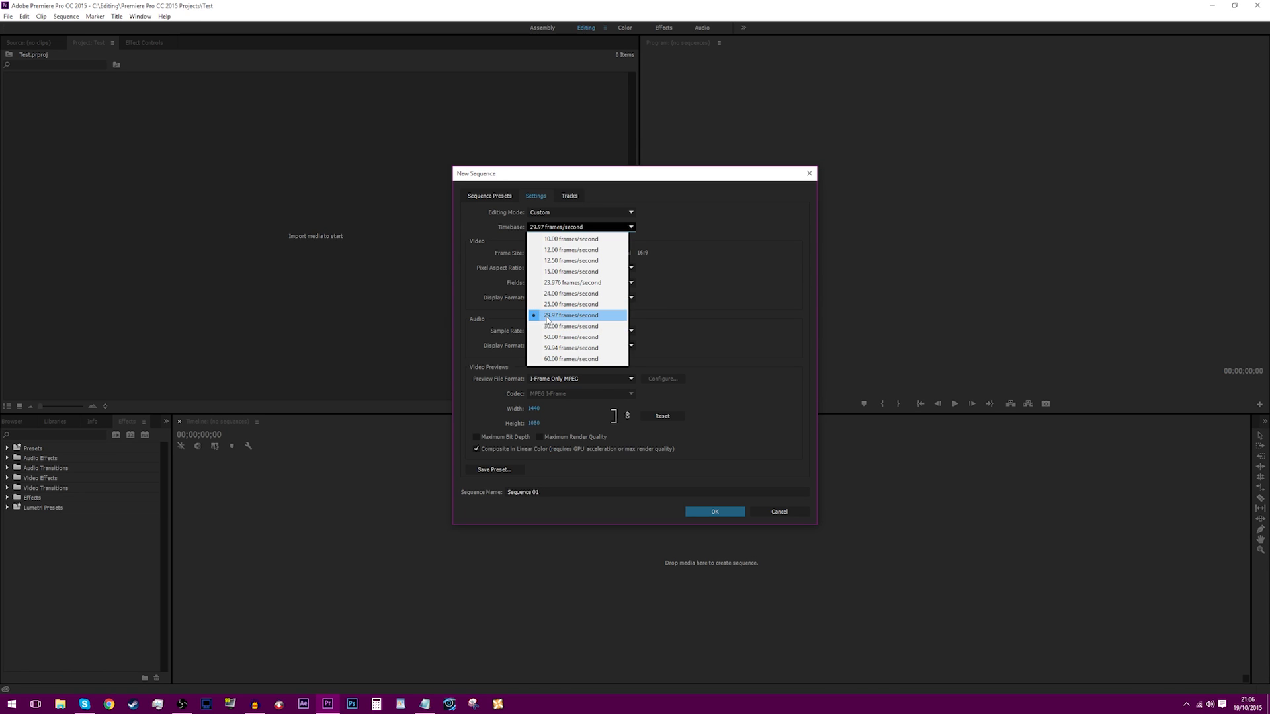
click(569, 359)
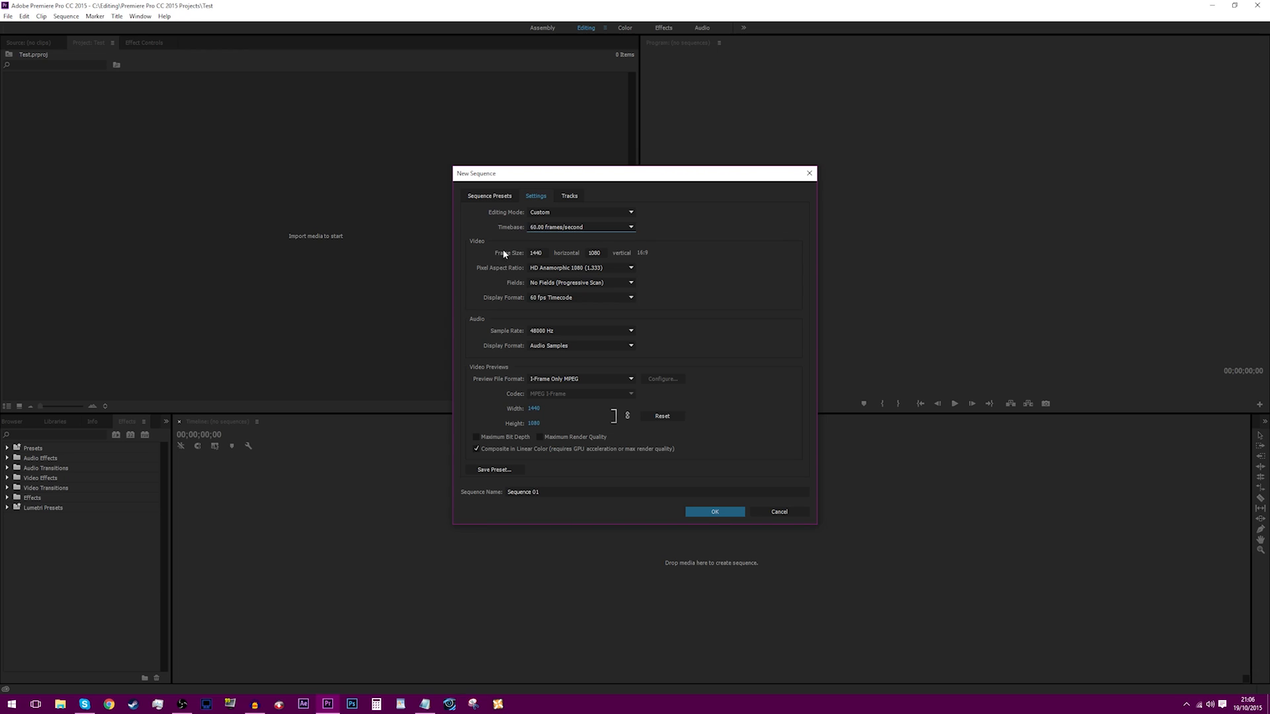
Step: Set the sequence's horizontal frame size to 1920 and its pixel aspect ratio to Square Pixels (1.0)
click(545, 252)
text(1)
key(Return)
click(606, 267)
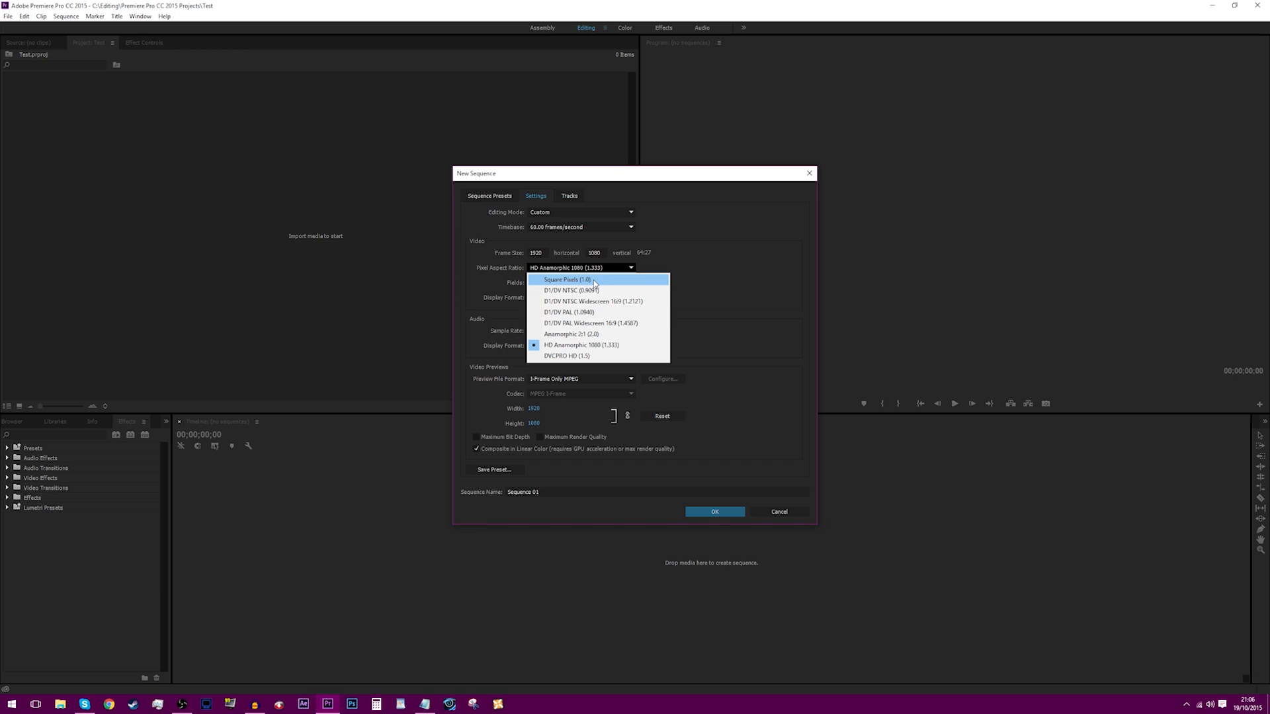
click(594, 281)
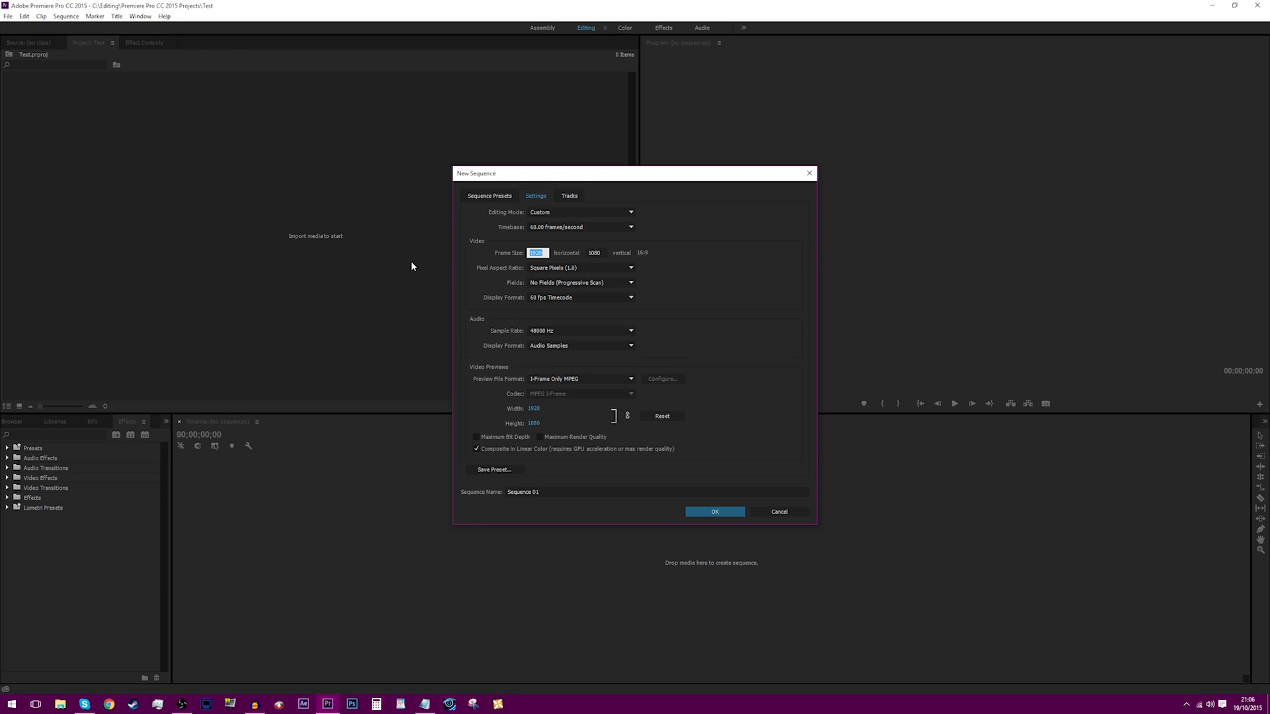
Step: Try several larger frame sizes for the sequence, including a horizontal size of 3840
text(256)
key(Tab)
text(14)
click(537, 252)
text(3840)
key(Tab)
text(21)
key(Tab)
click(546, 251)
text(4440)
key(Tab)
text(14)
Step: Set the sequence's frame size back to 1920 horizontal by 1080 vertical
click(659, 274)
click(594, 252)
key(BackSpace)
click(537, 253)
key(BackSpace)
key(Tab)
text(108)
click(713, 274)
click(596, 253)
click(598, 250)
drag(599, 250, 566, 259)
click(544, 254)
text(19)
key(Return)
Step: Name the new sequence "Test Preset"
click(571, 488)
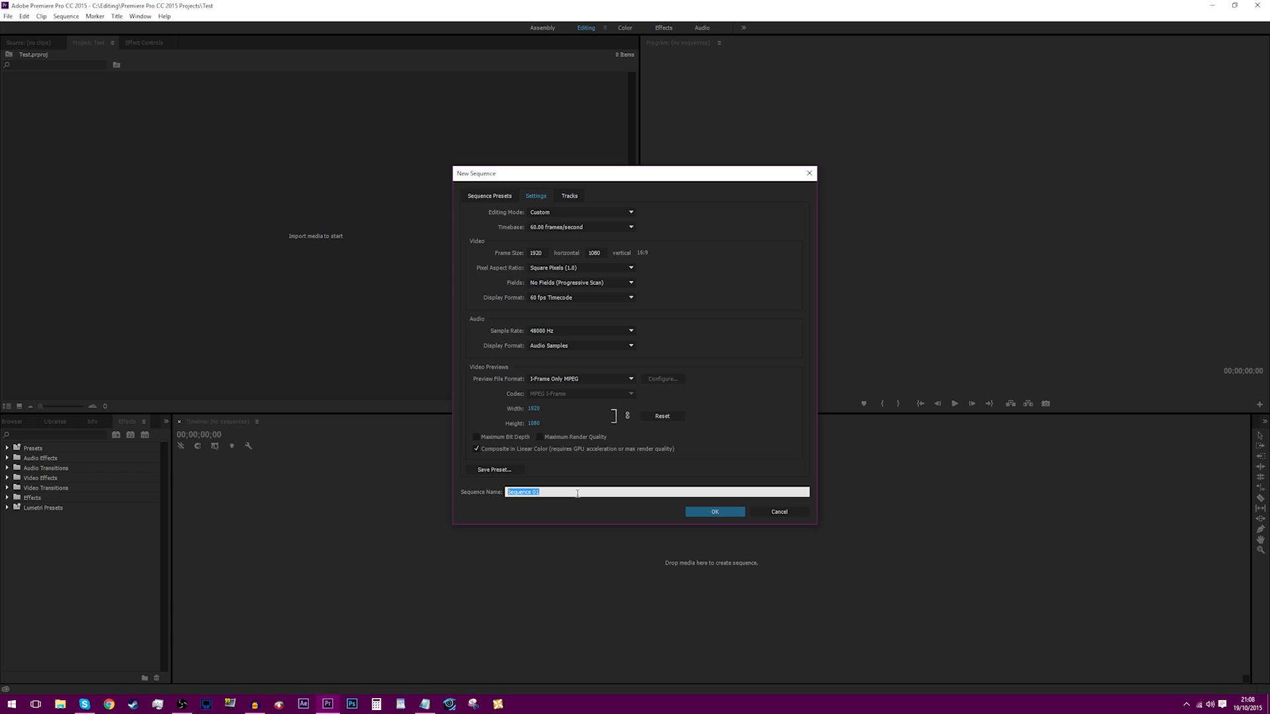
text(Test Preset)
click(504, 471)
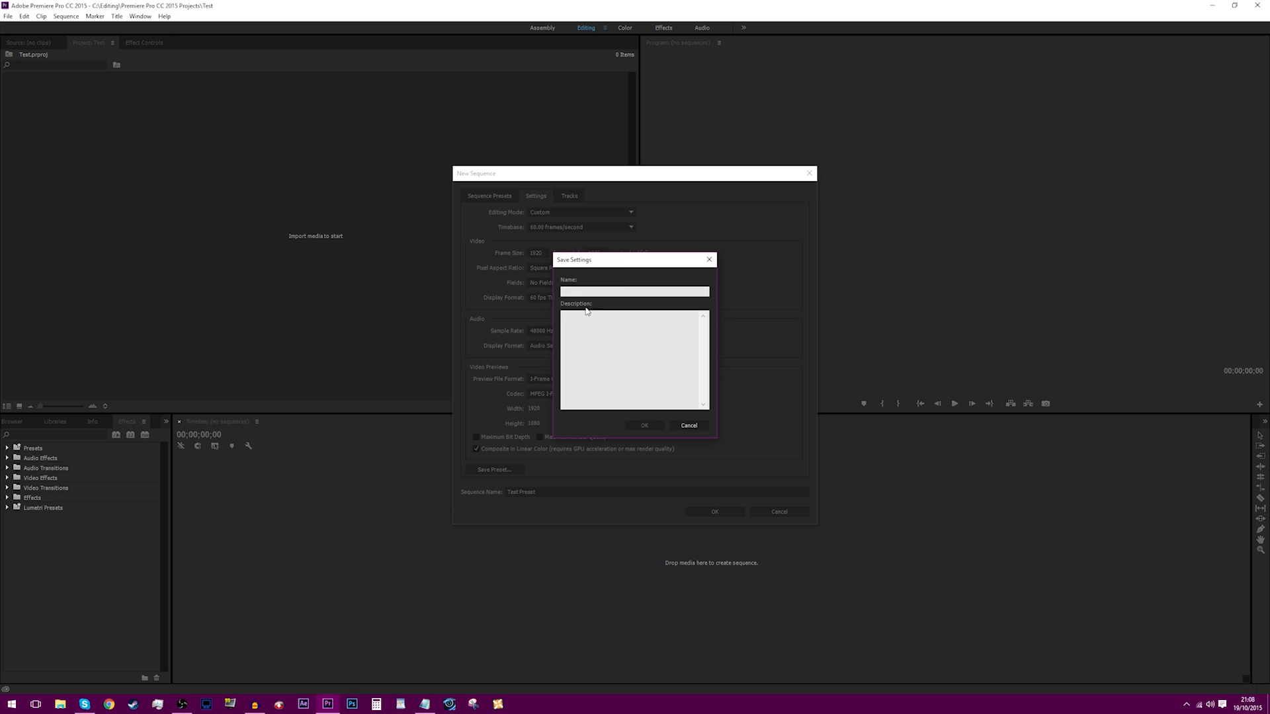
text(Test PReset)
click(615, 315)
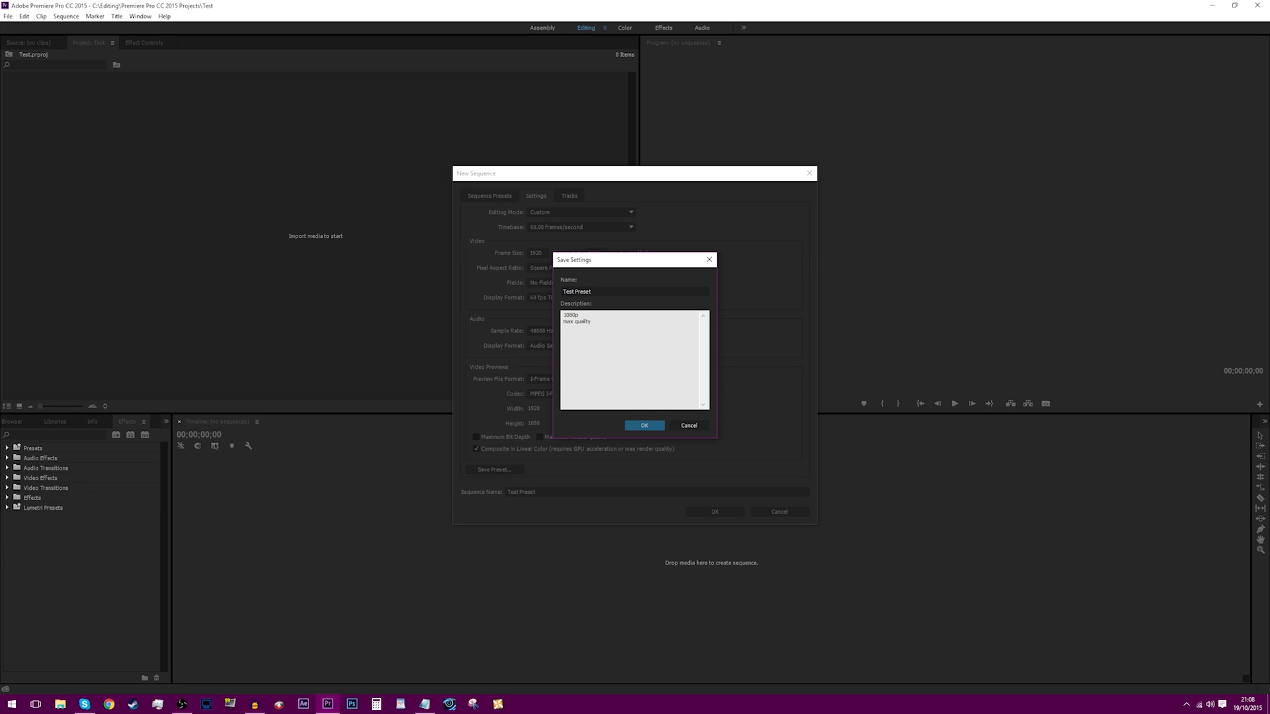
key(ctrl+a)
click(691, 426)
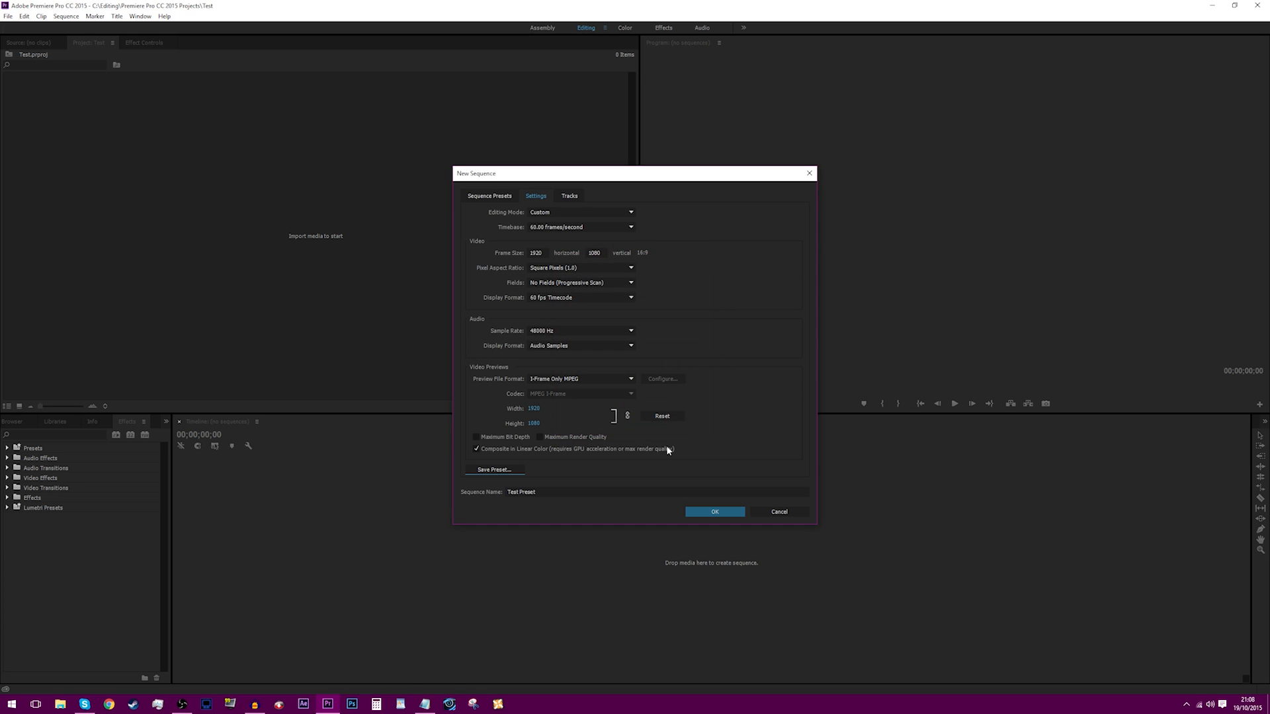
Step: Create the Test Preset sequence with the configured custom settings
click(707, 516)
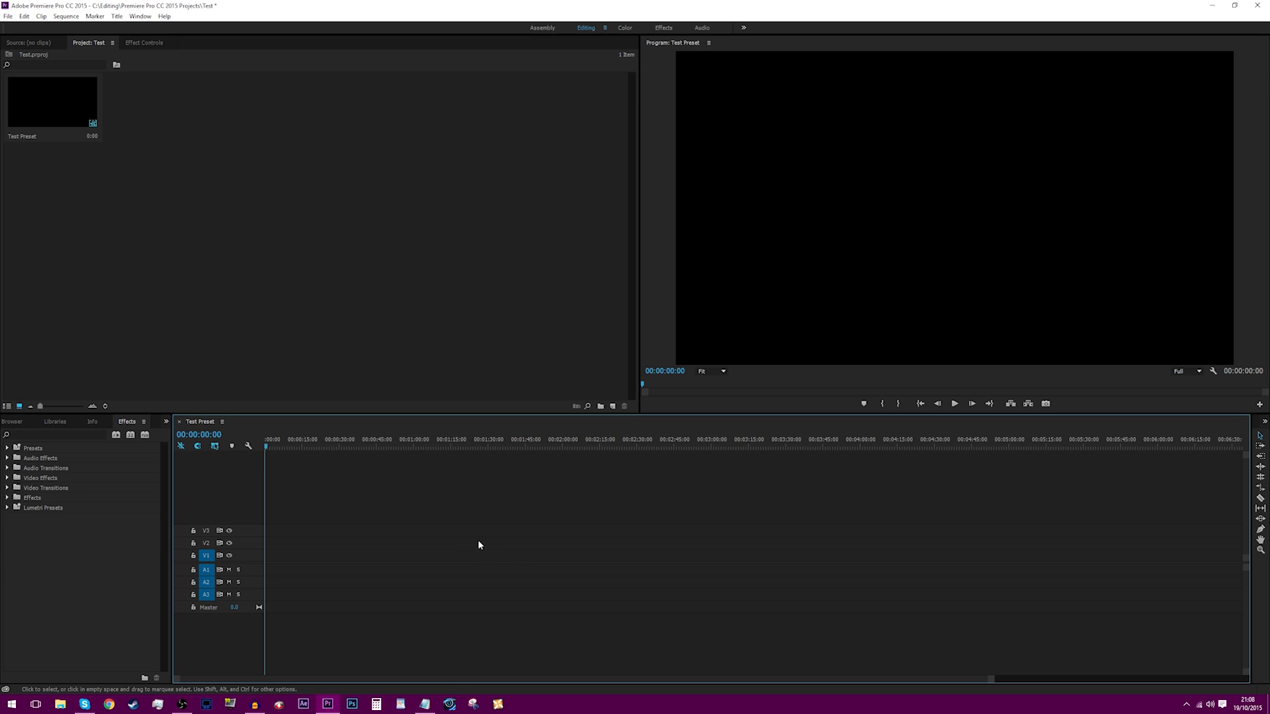
drag(381, 503, 530, 593)
click(302, 245)
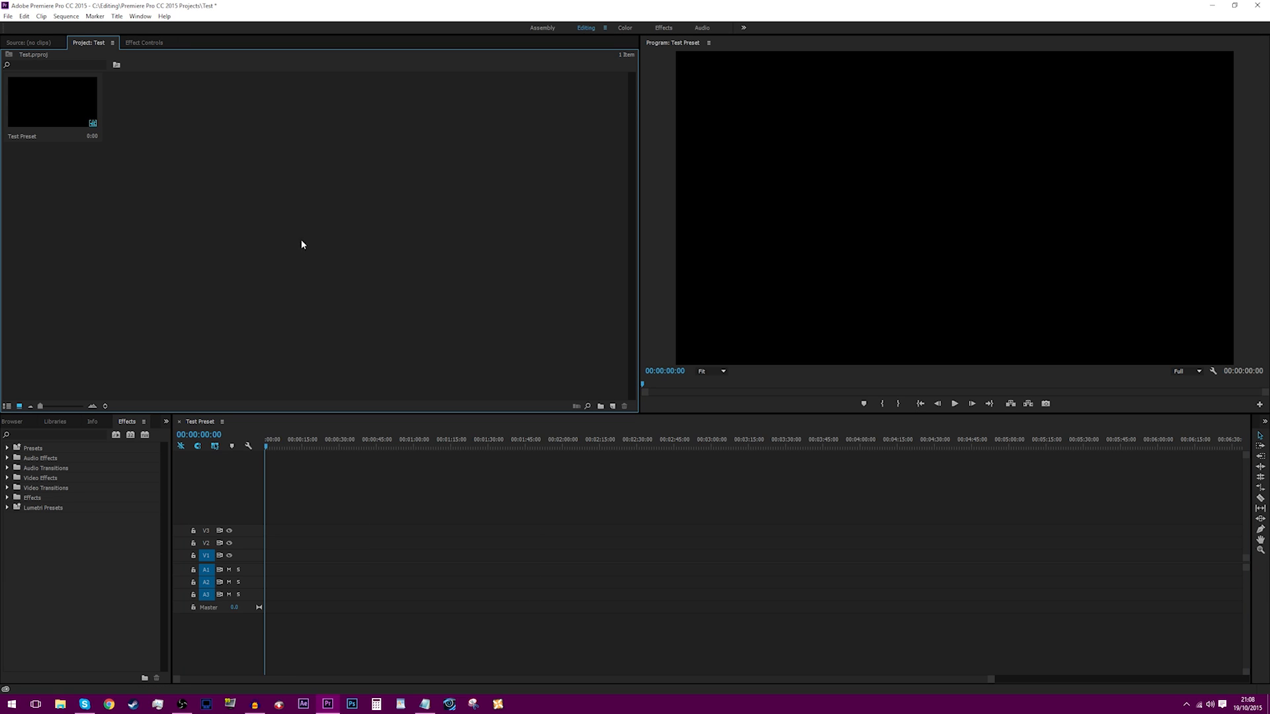
drag(422, 510, 602, 592)
click(276, 156)
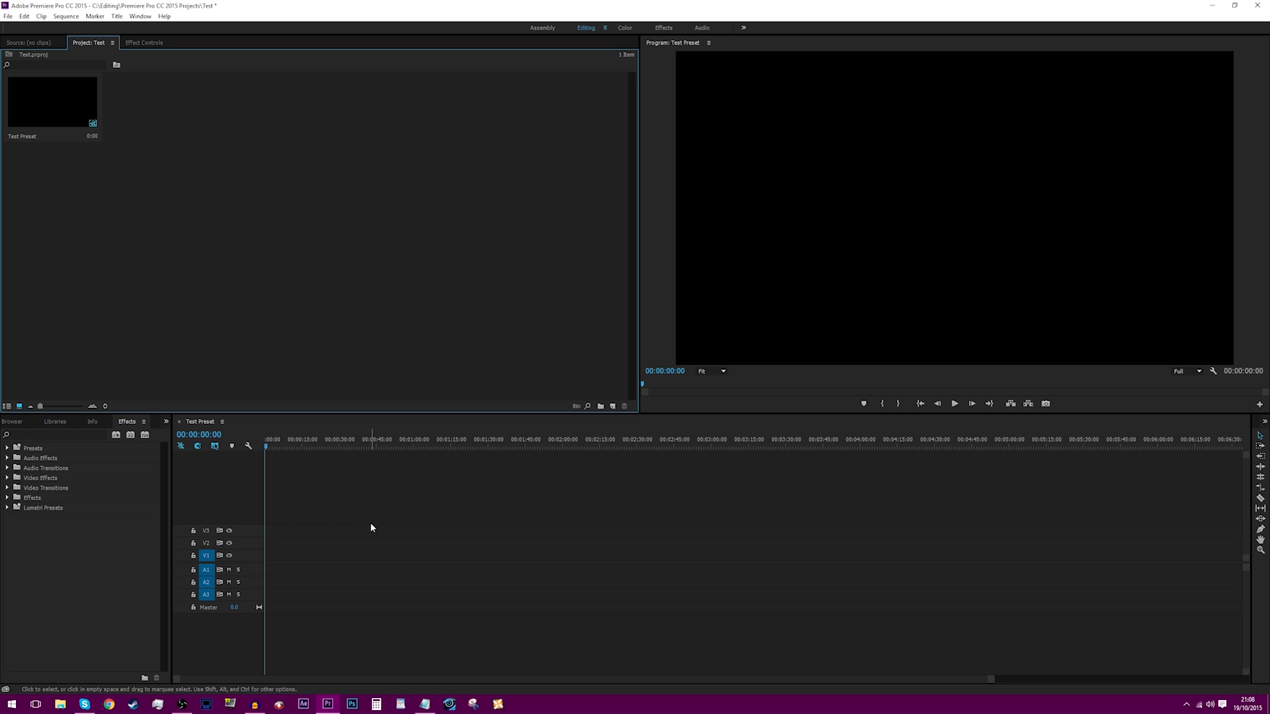
click(343, 543)
click(285, 268)
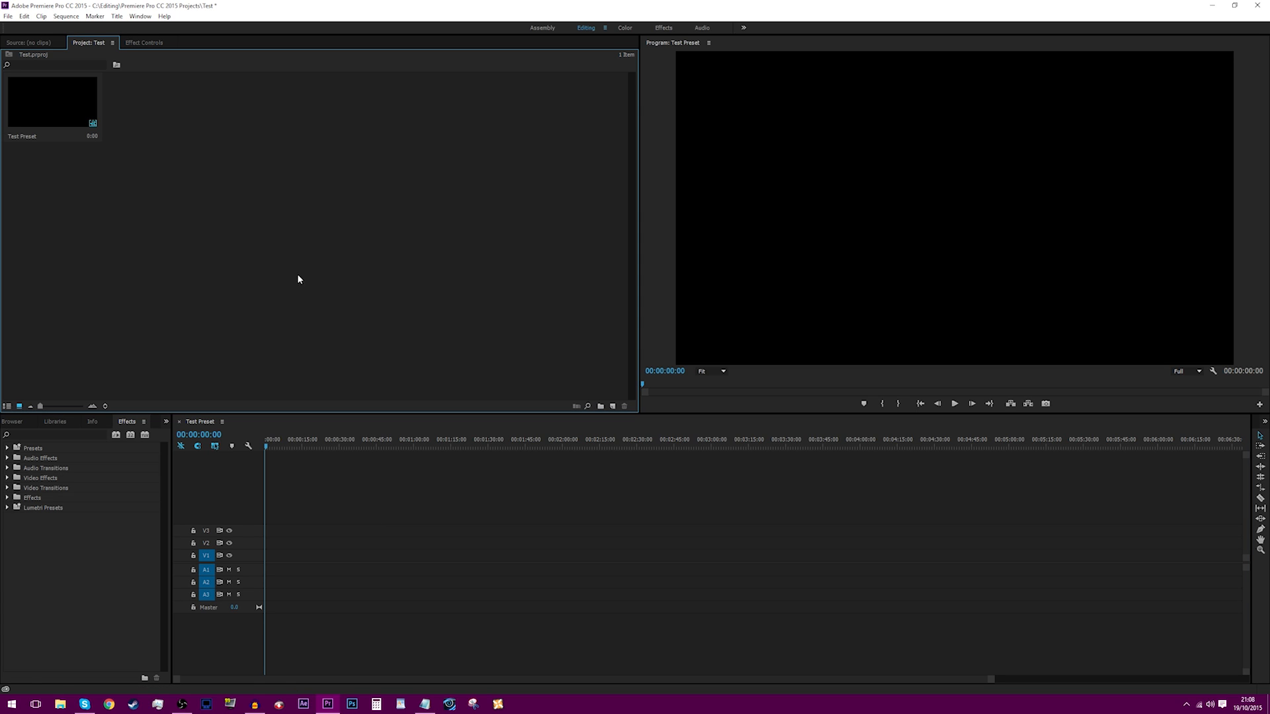
click(278, 525)
click(198, 215)
Step: View the Color, Effects and Audio workspaces, and return to the Editing workspace
click(623, 28)
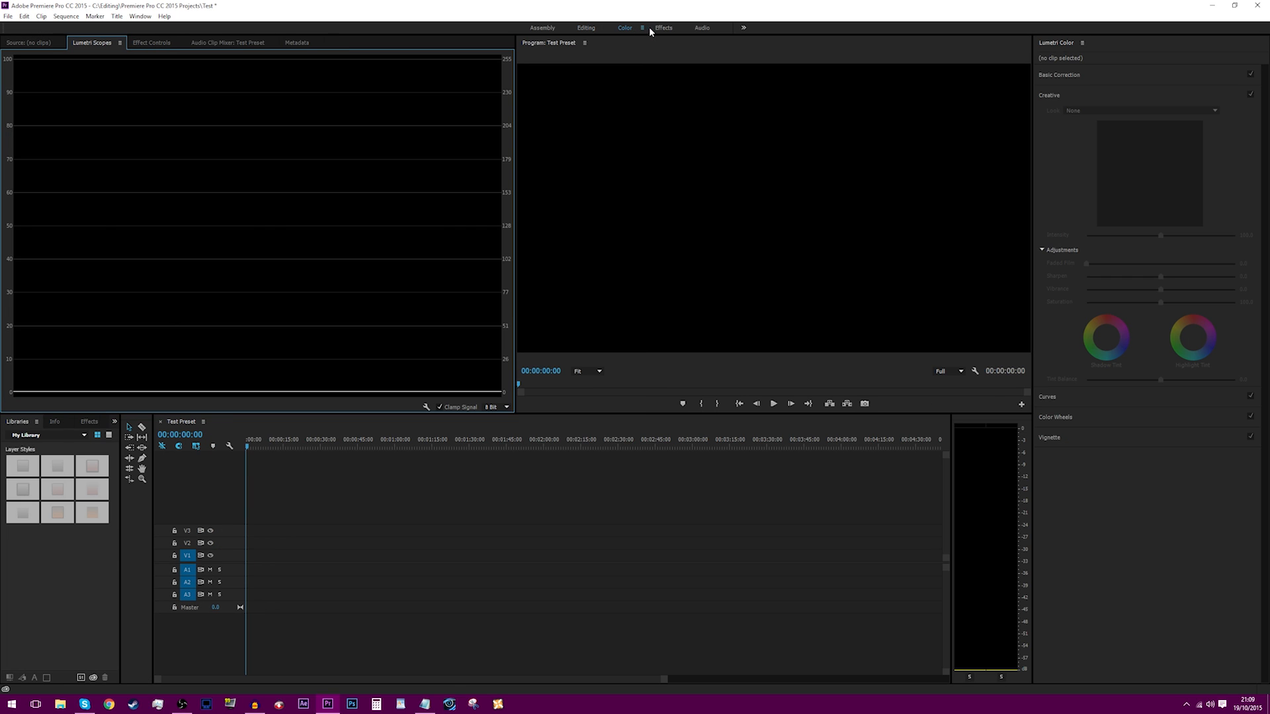
click(663, 27)
click(702, 27)
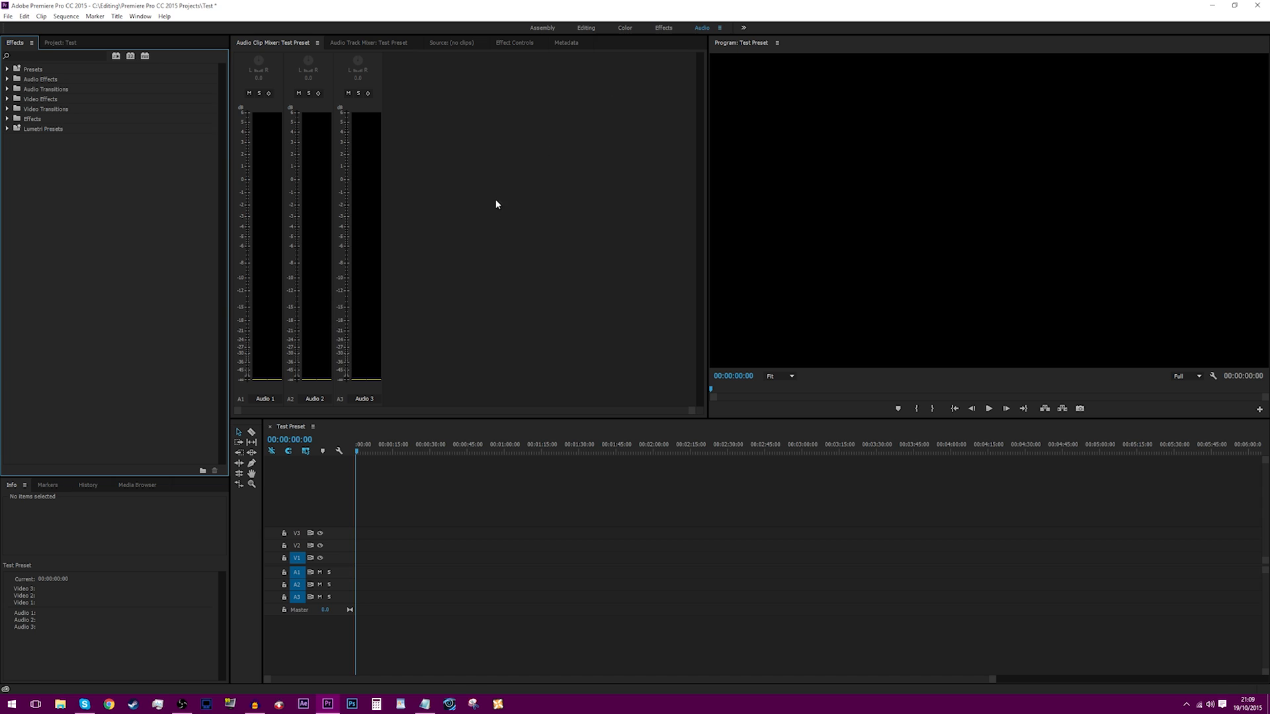
click(661, 28)
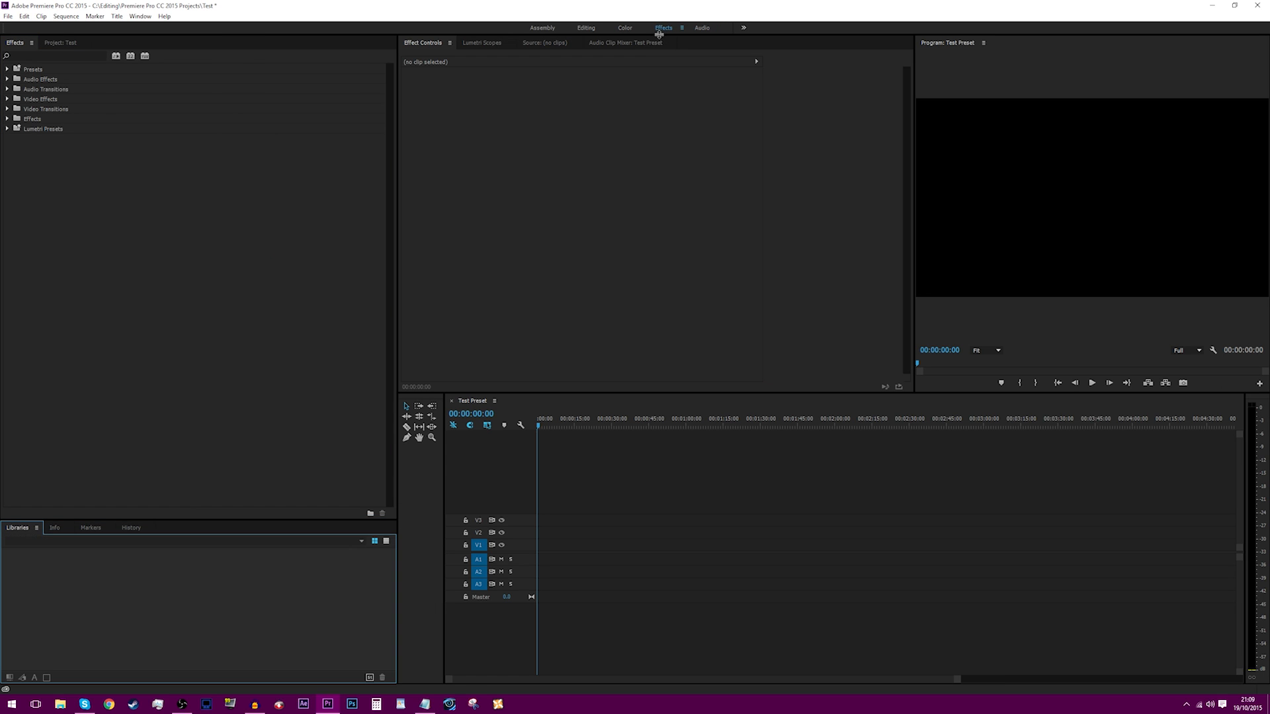
click(626, 29)
click(587, 28)
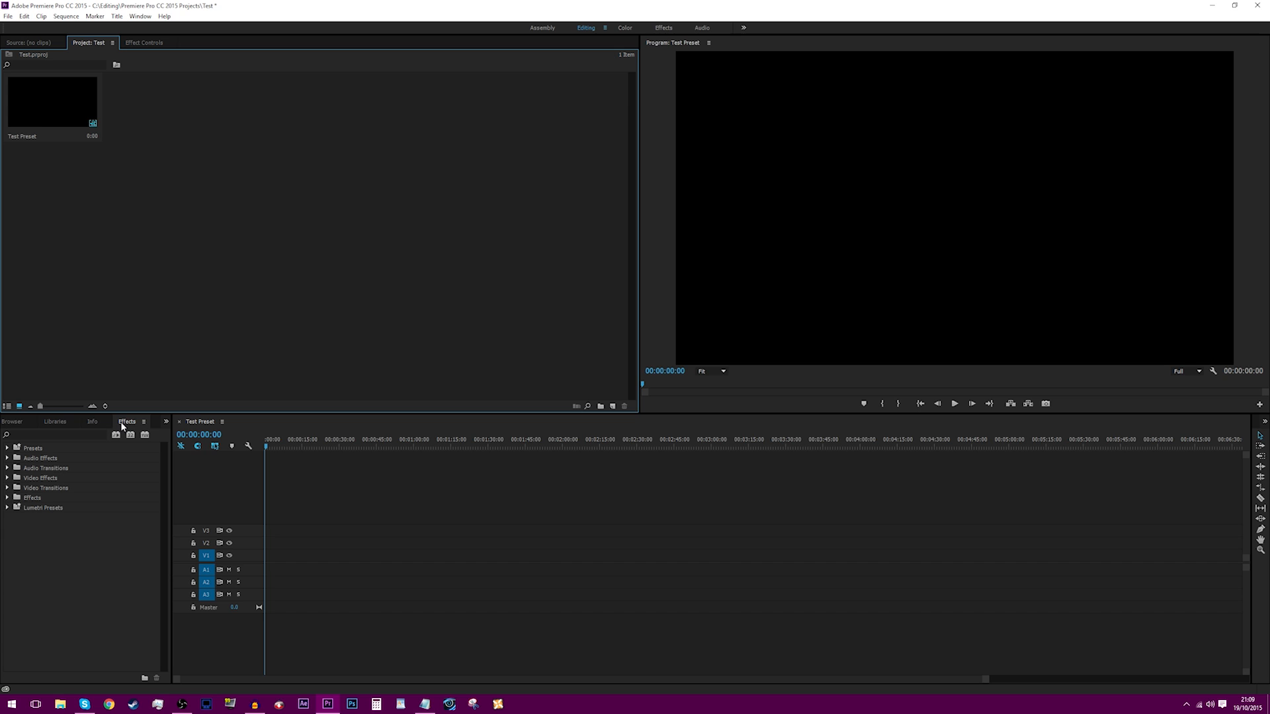
Step: Try docking the Project panel in the Effects panel group and the Tools panel between that group and the timeline, adjusting their widths
drag(78, 45, 96, 422)
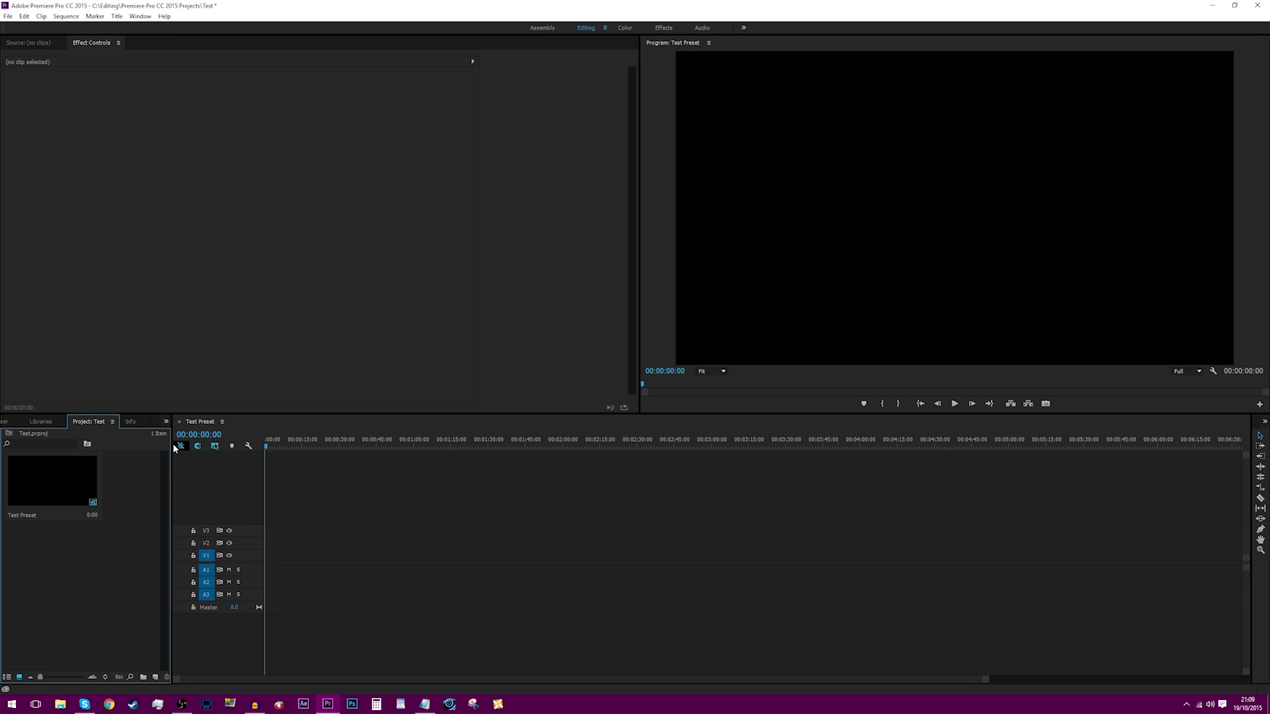
drag(172, 444, 277, 450)
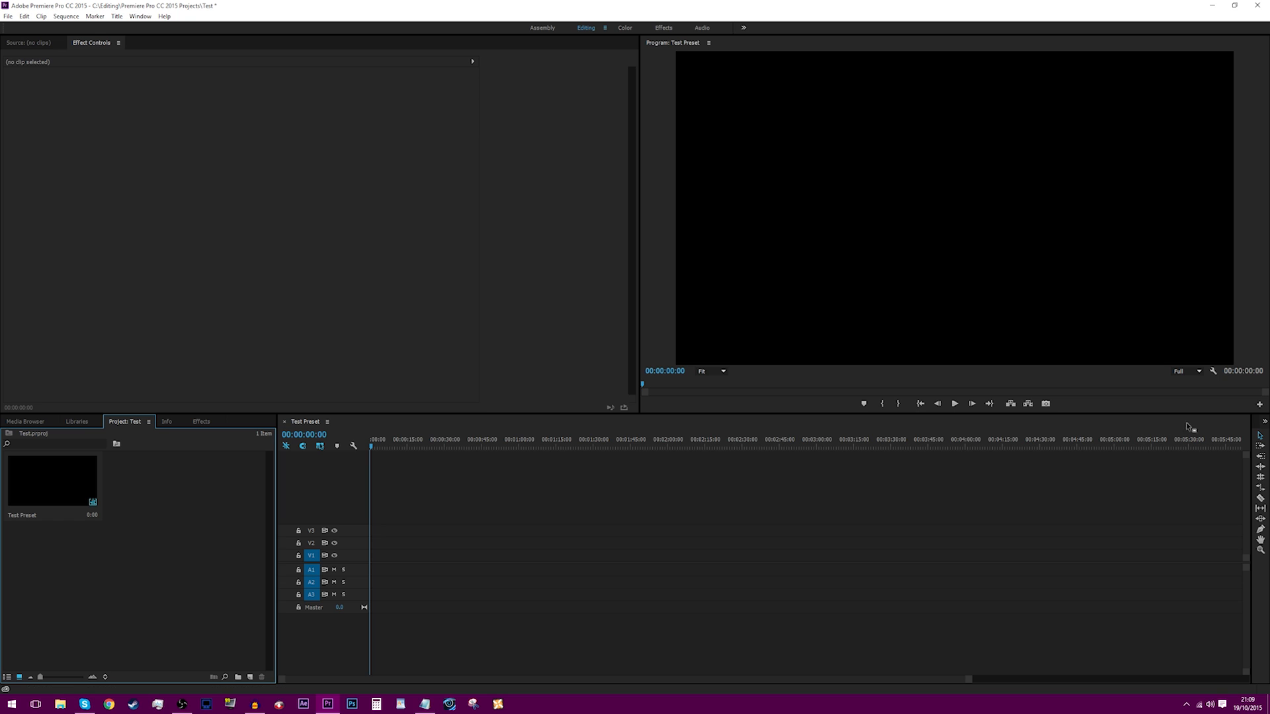
drag(1252, 430, 282, 466)
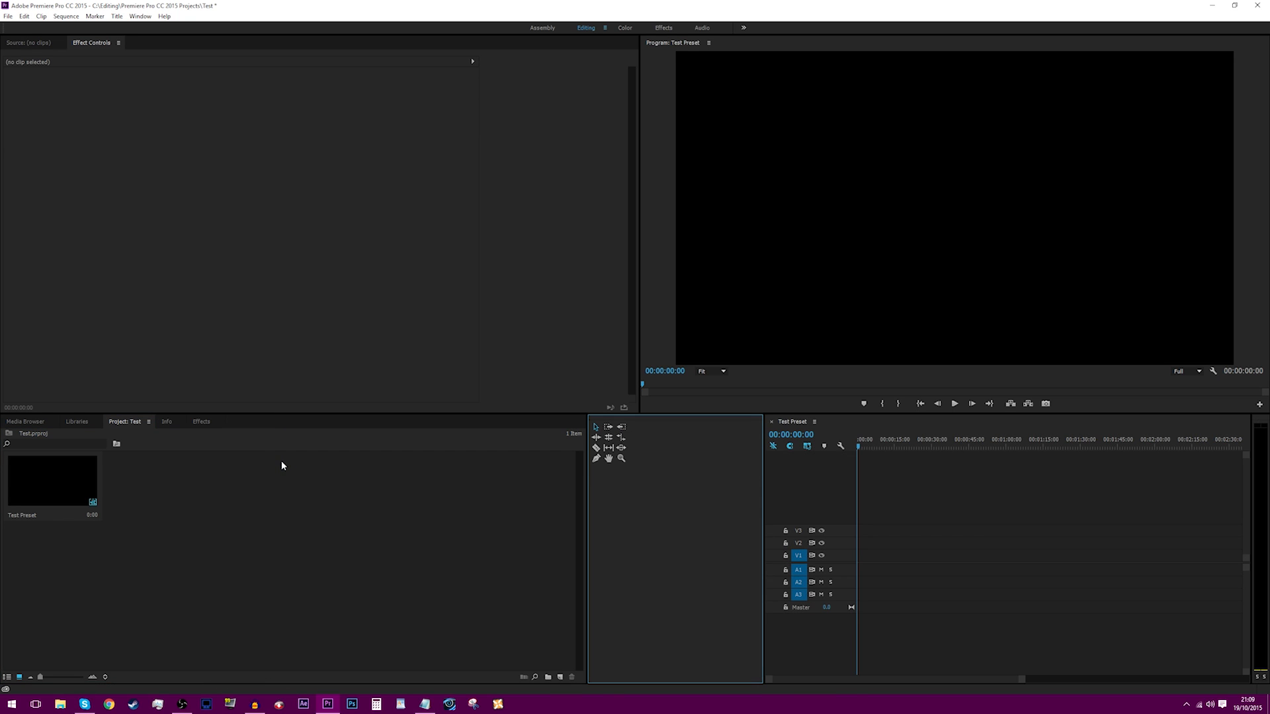
drag(761, 461, 368, 453)
Step: Look through the Info, Effects, Effect Controls and Project panels in the rearranged layout
click(167, 422)
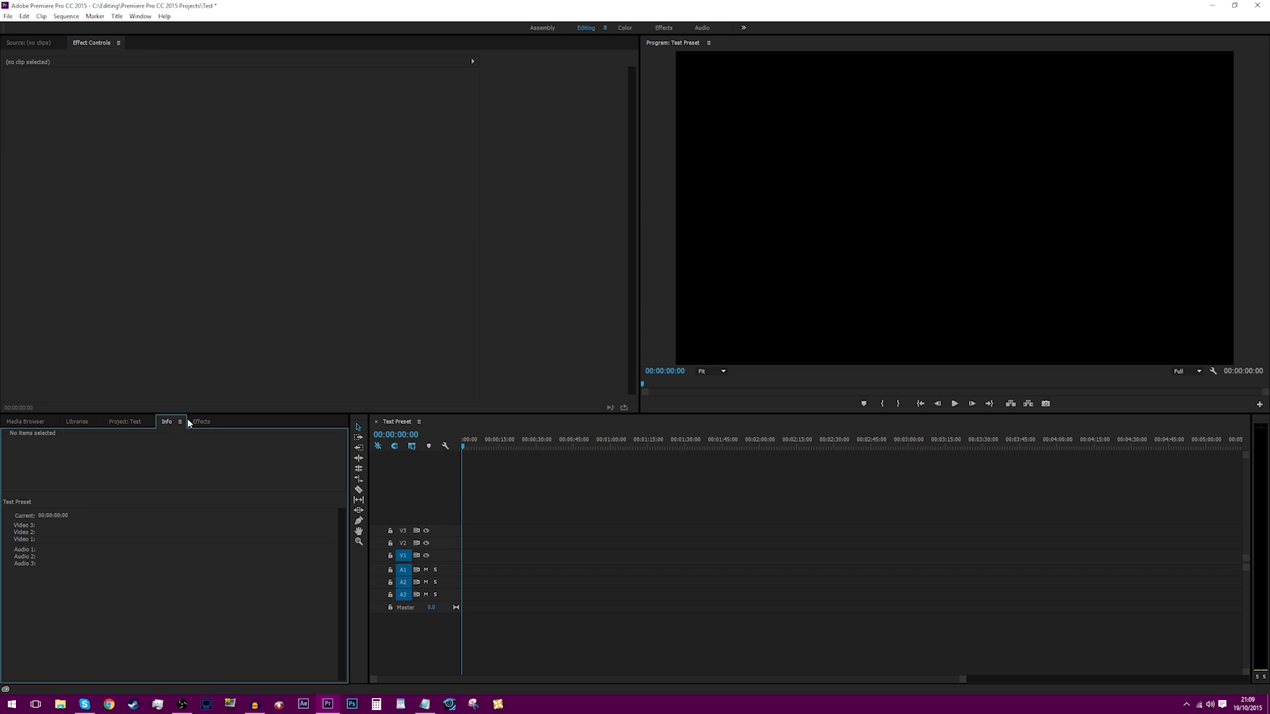
click(201, 422)
click(160, 44)
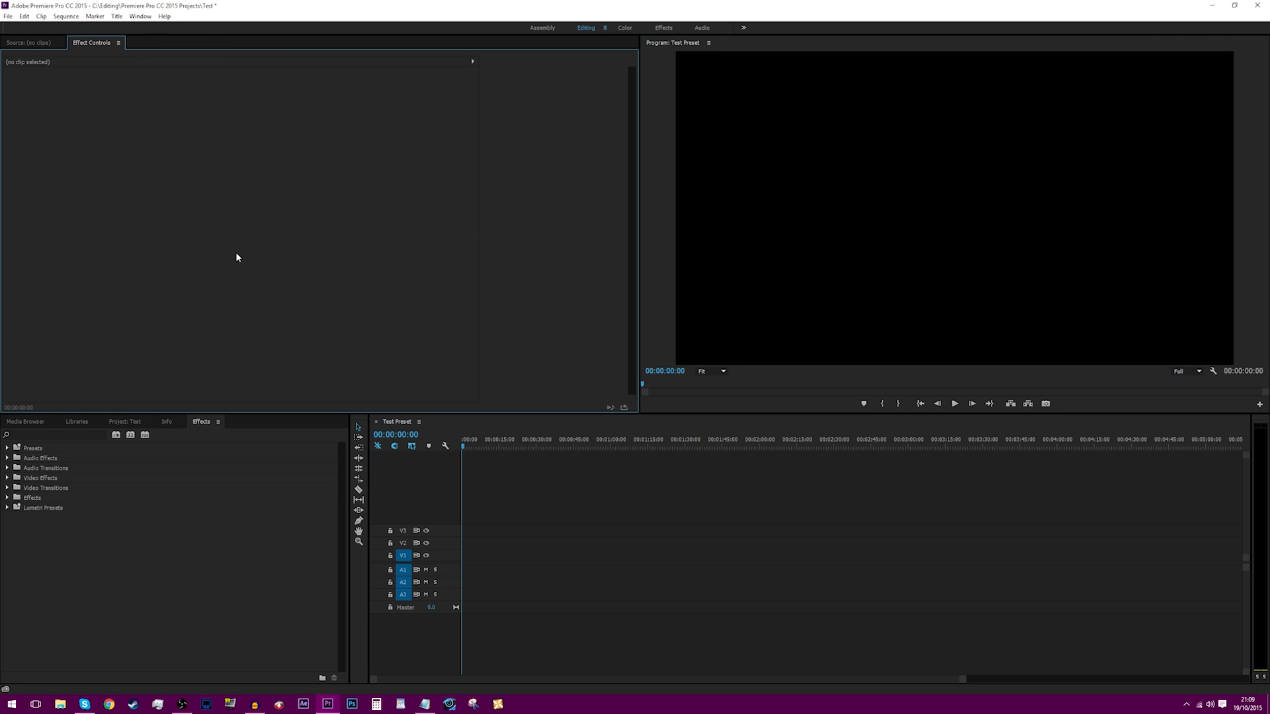
click(132, 424)
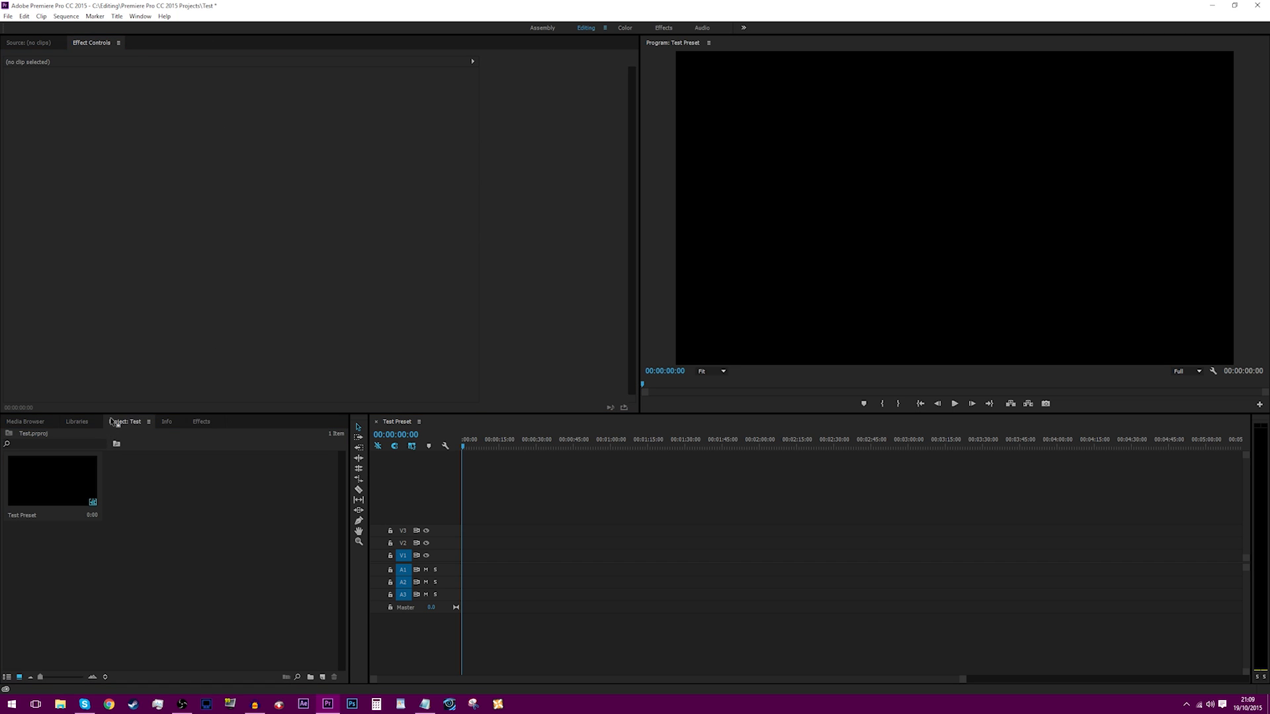
Step: Dock the Project panel back beside Effect Controls and return the Tools panel to the far side of the timeline
drag(129, 427, 169, 48)
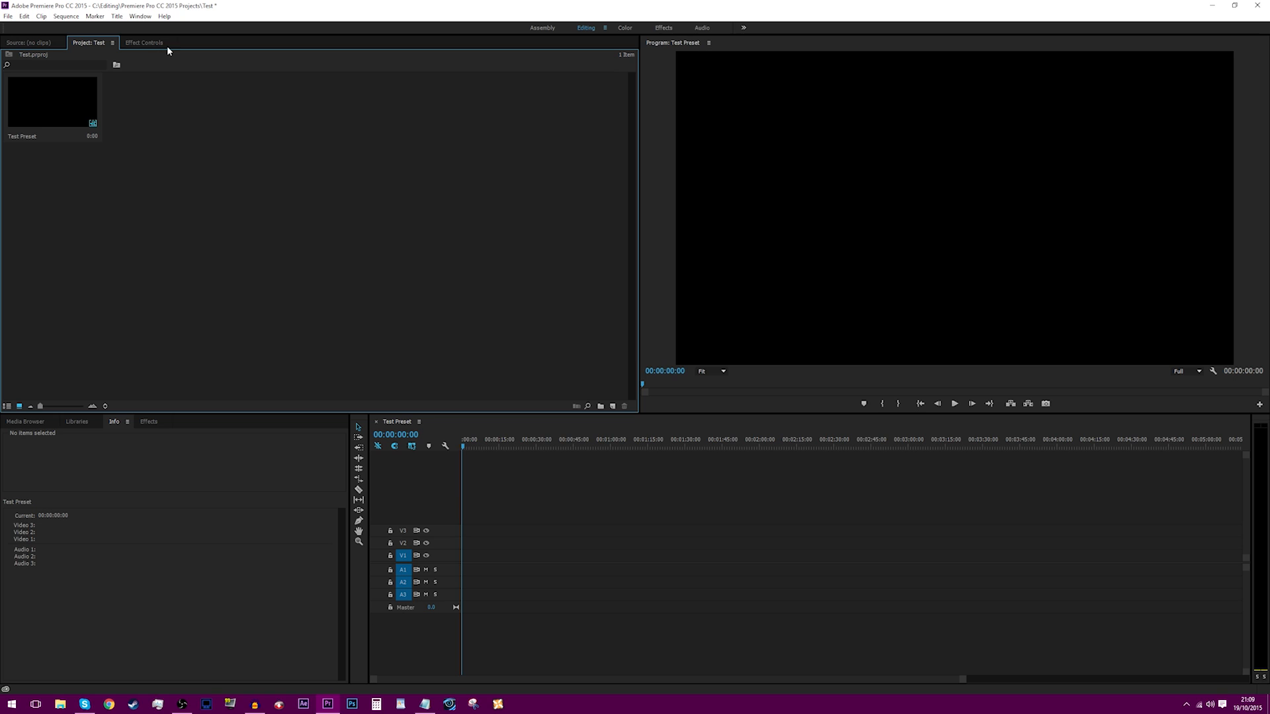
click(358, 427)
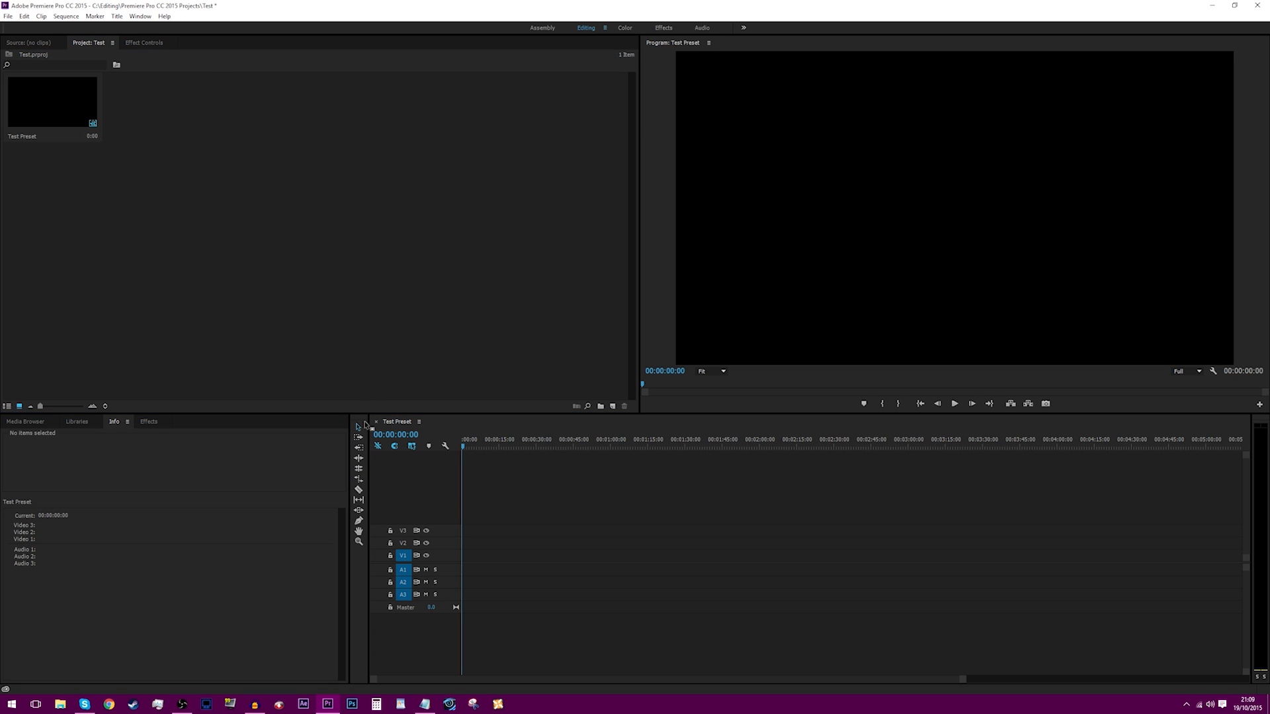
drag(358, 426, 1259, 456)
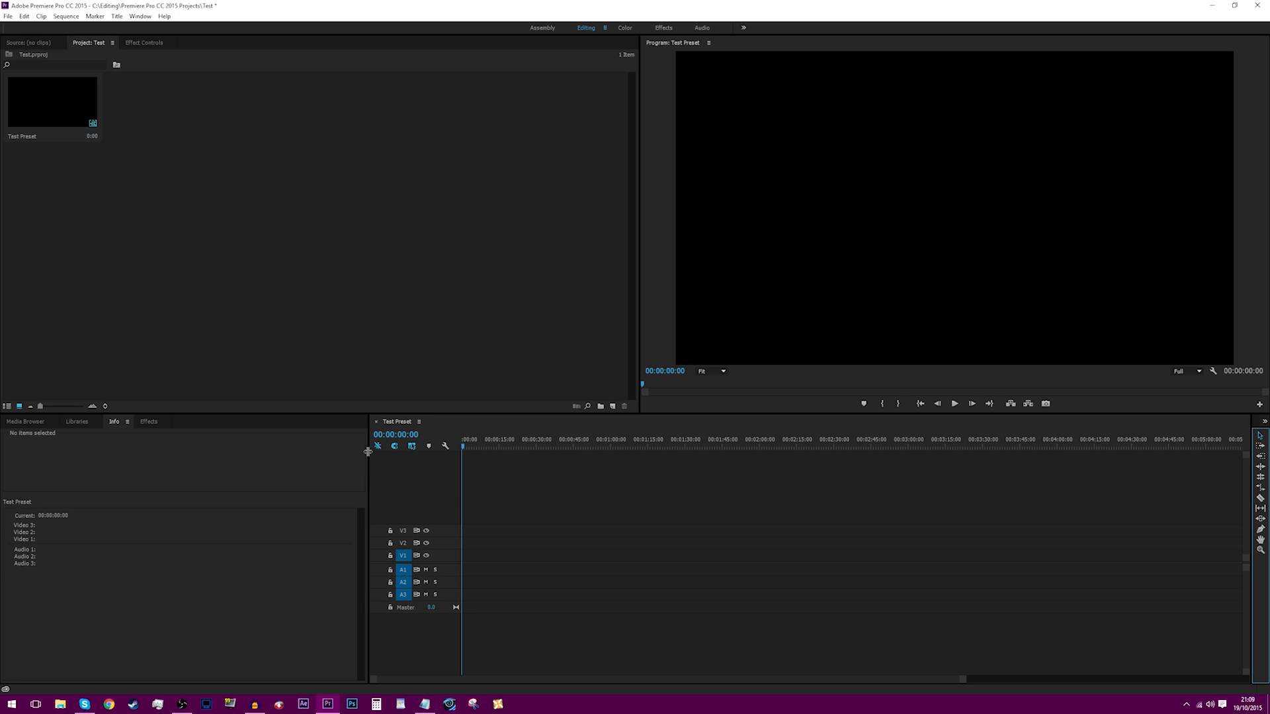
Step: Show the Effects panel and narrow its panel group to give the timeline more width
drag(369, 456, 212, 456)
click(148, 421)
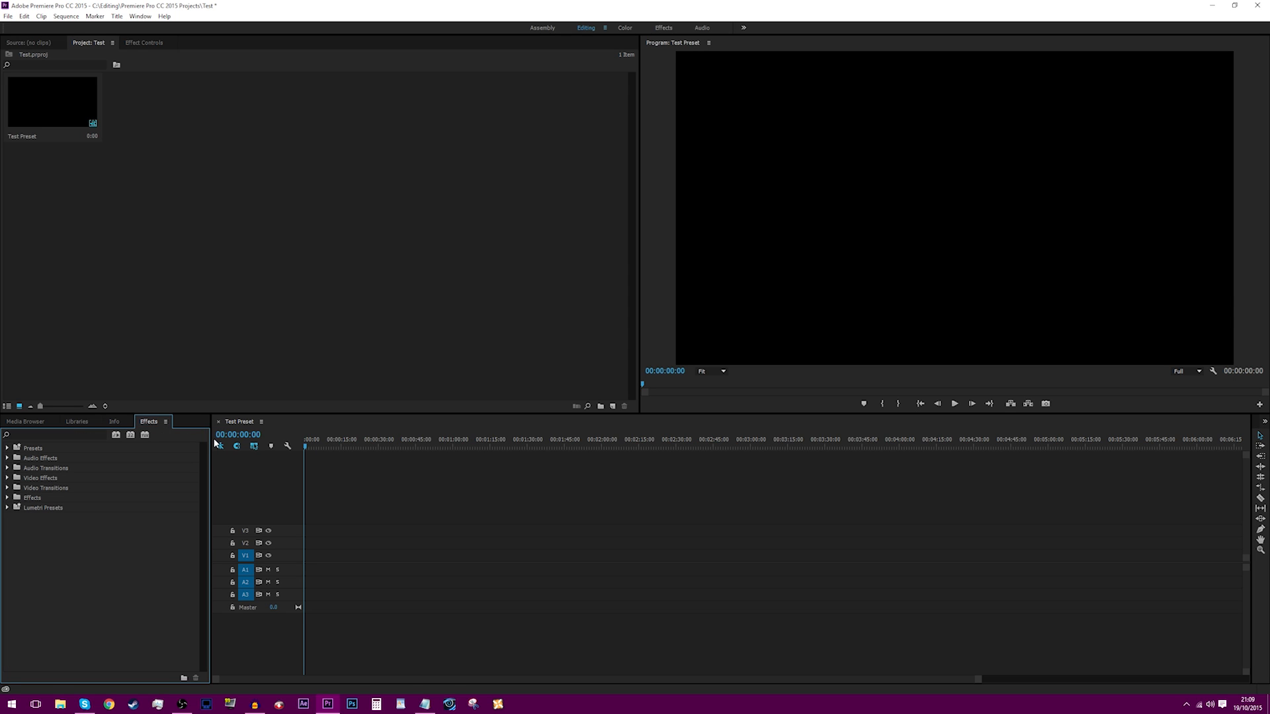
mouse_move(210, 443)
mouse_down()
mouse_move(183, 446)
mouse_move(193, 446)
mouse_up()
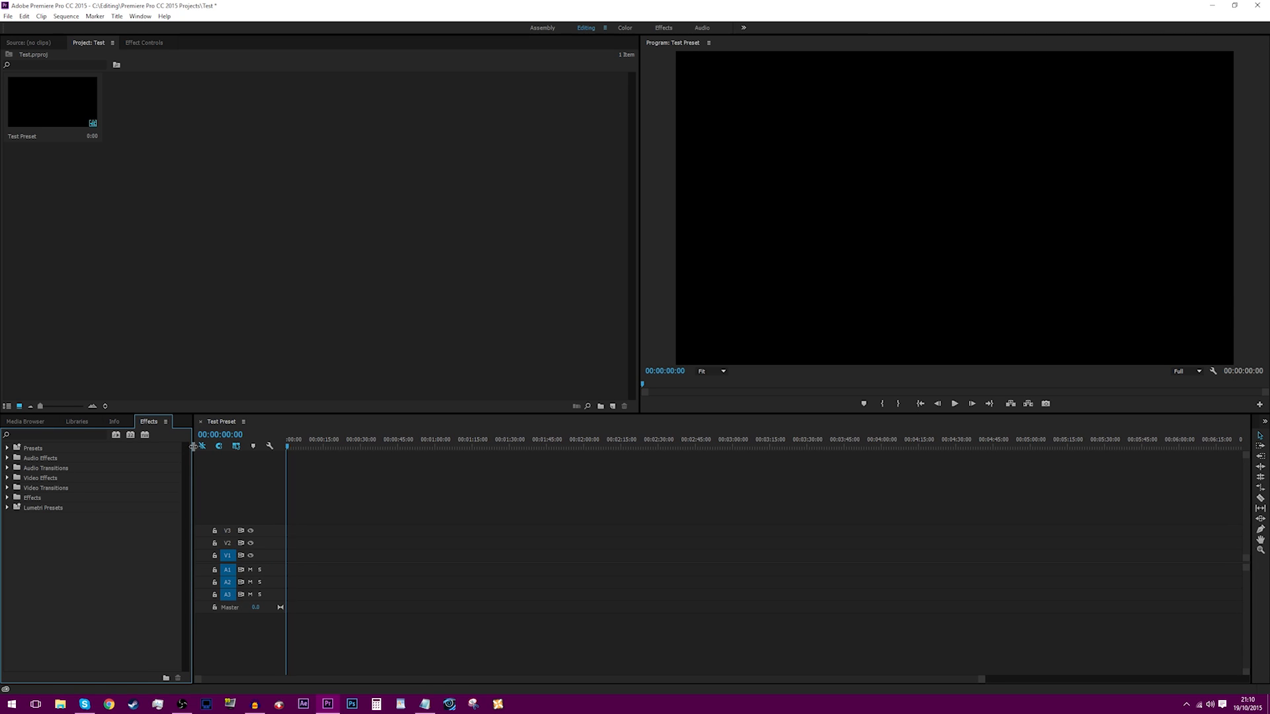
click(312, 277)
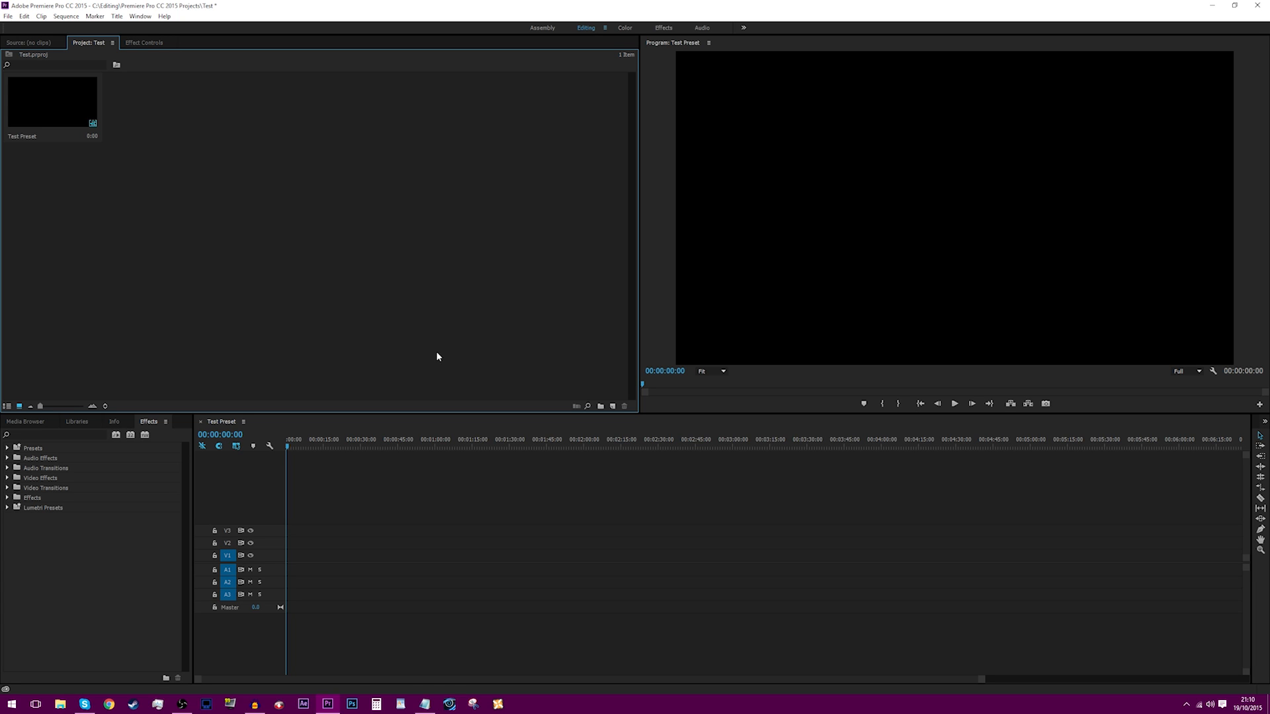
Step: Import the "Never Trust a Naked - Rust" video from the Record\Rust folder on the SAMSUNG (F:) drive into the project
click(60, 704)
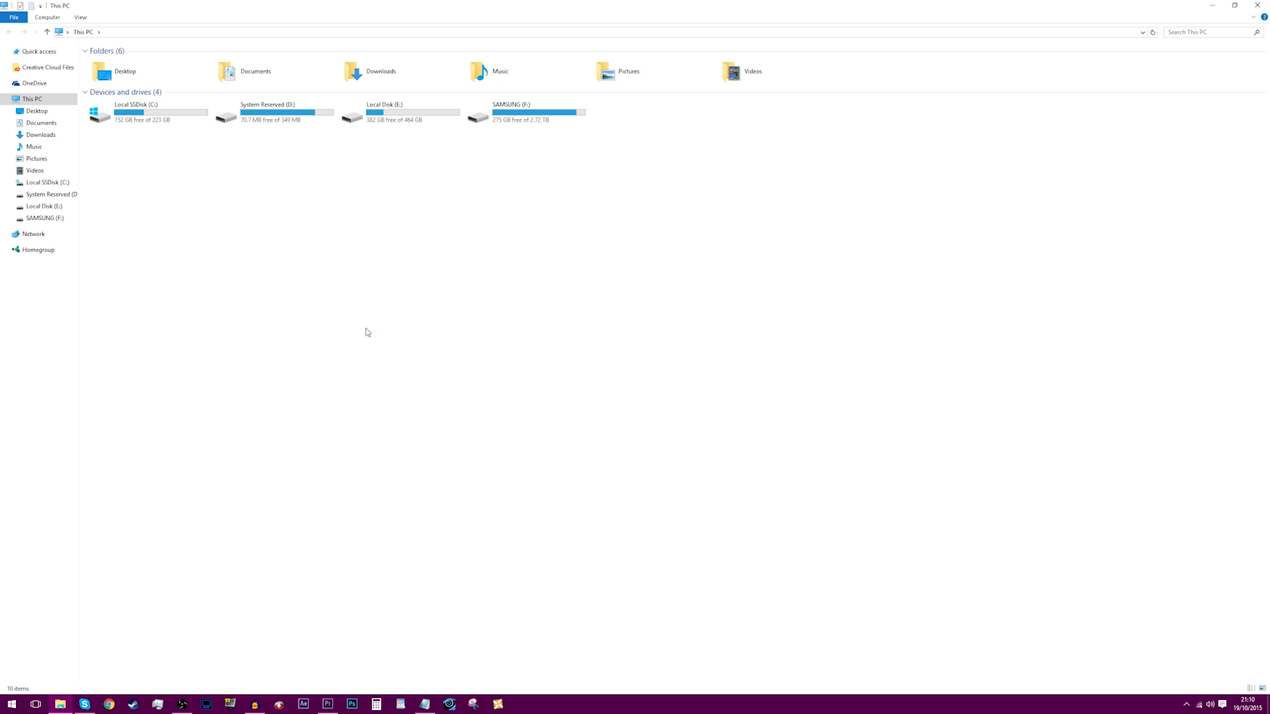
drag(245, 197, 491, 418)
double_click(509, 111)
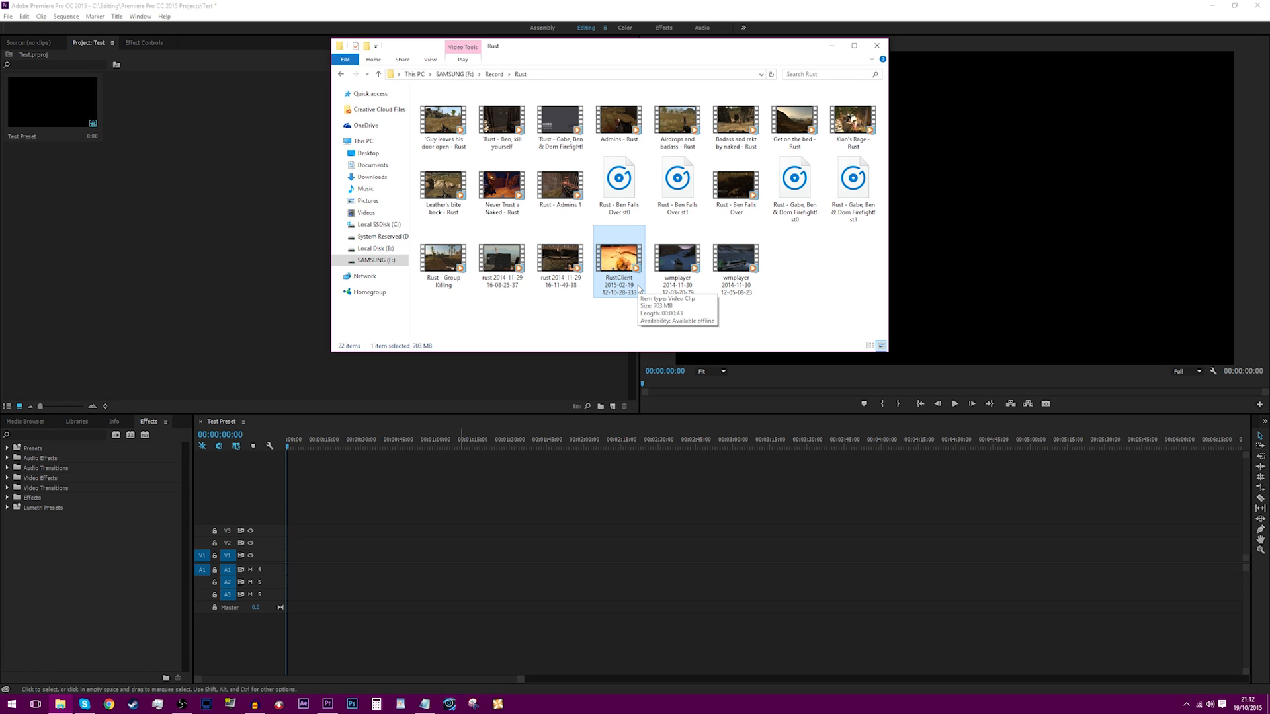
click(507, 191)
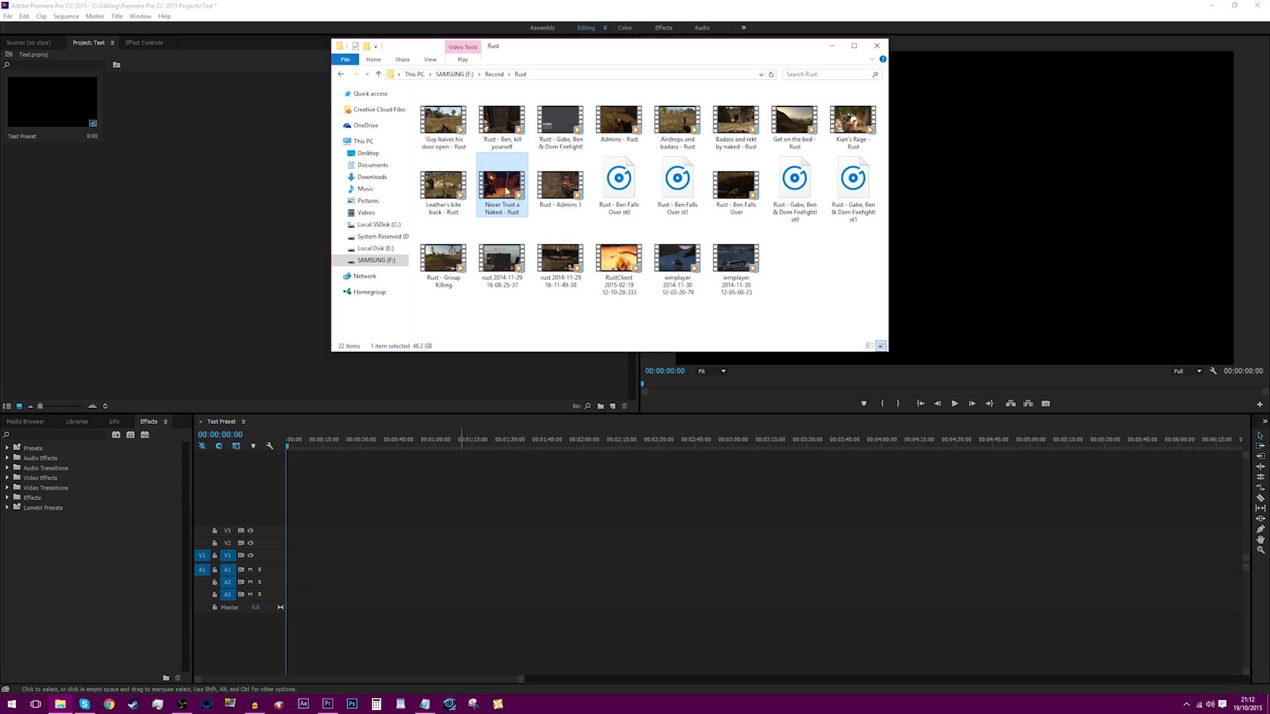
drag(507, 191, 189, 261)
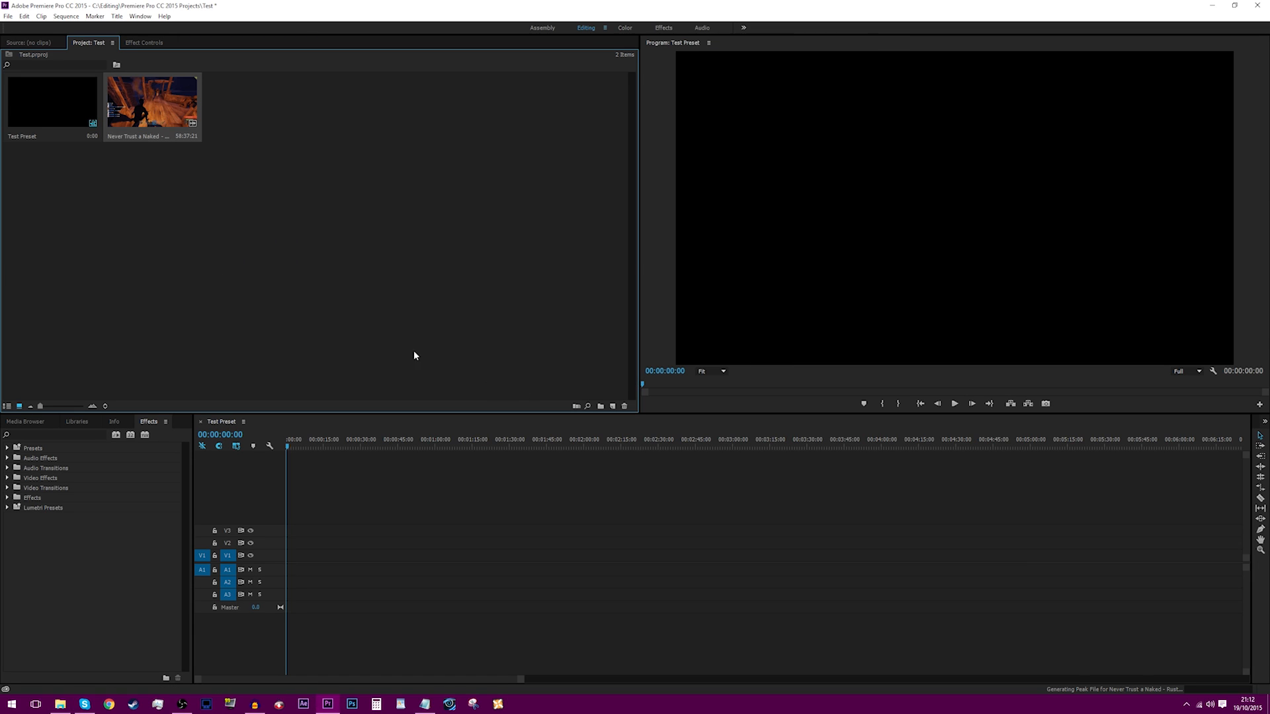
Step: In File Explorer, extract the separate audio tracks from the "Never Trust a Naked - Rust" video file
click(60, 704)
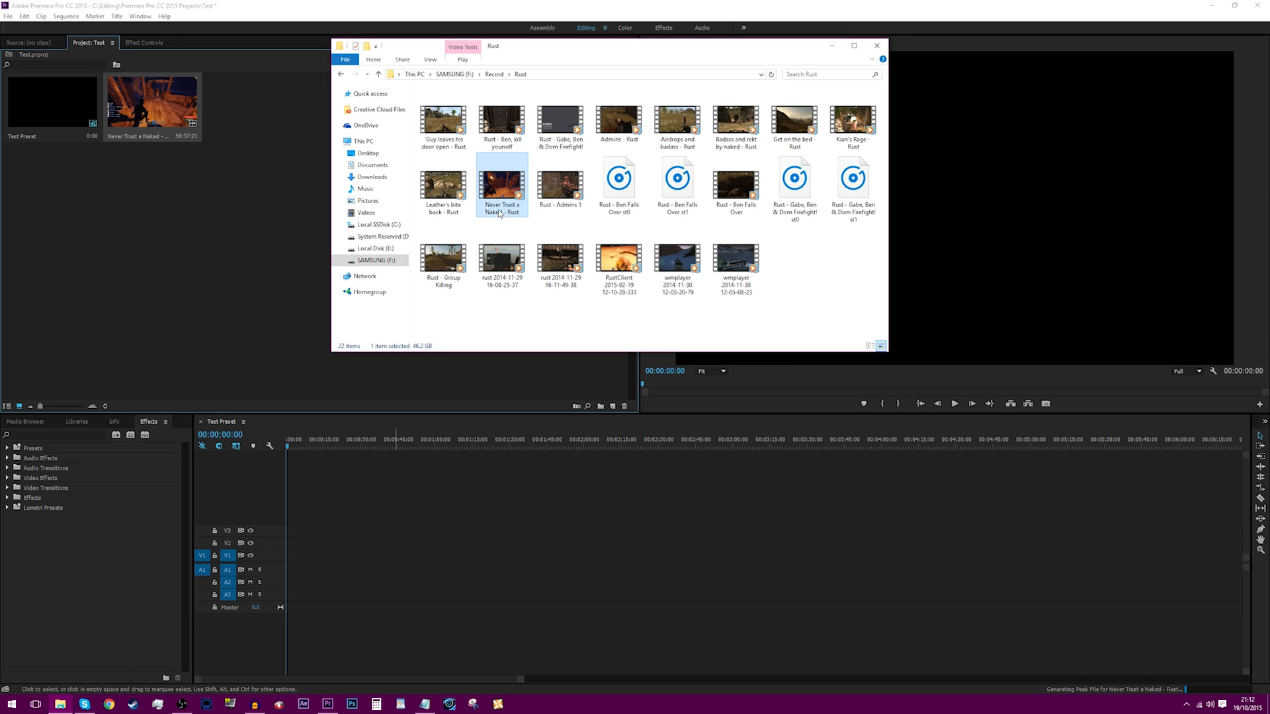
right_click(495, 188)
click(542, 213)
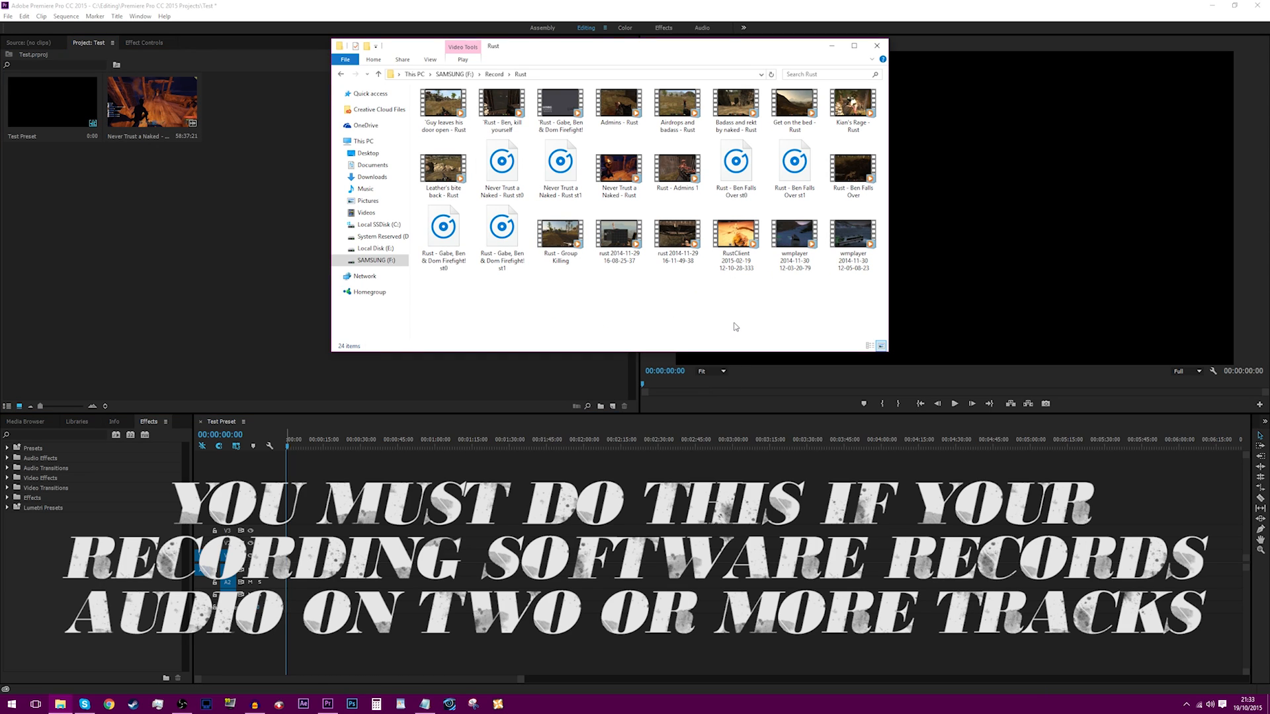
Step: Import the extracted audio file "Never Trust a Naked - Rust st1" into the Premiere Pro project
click(560, 166)
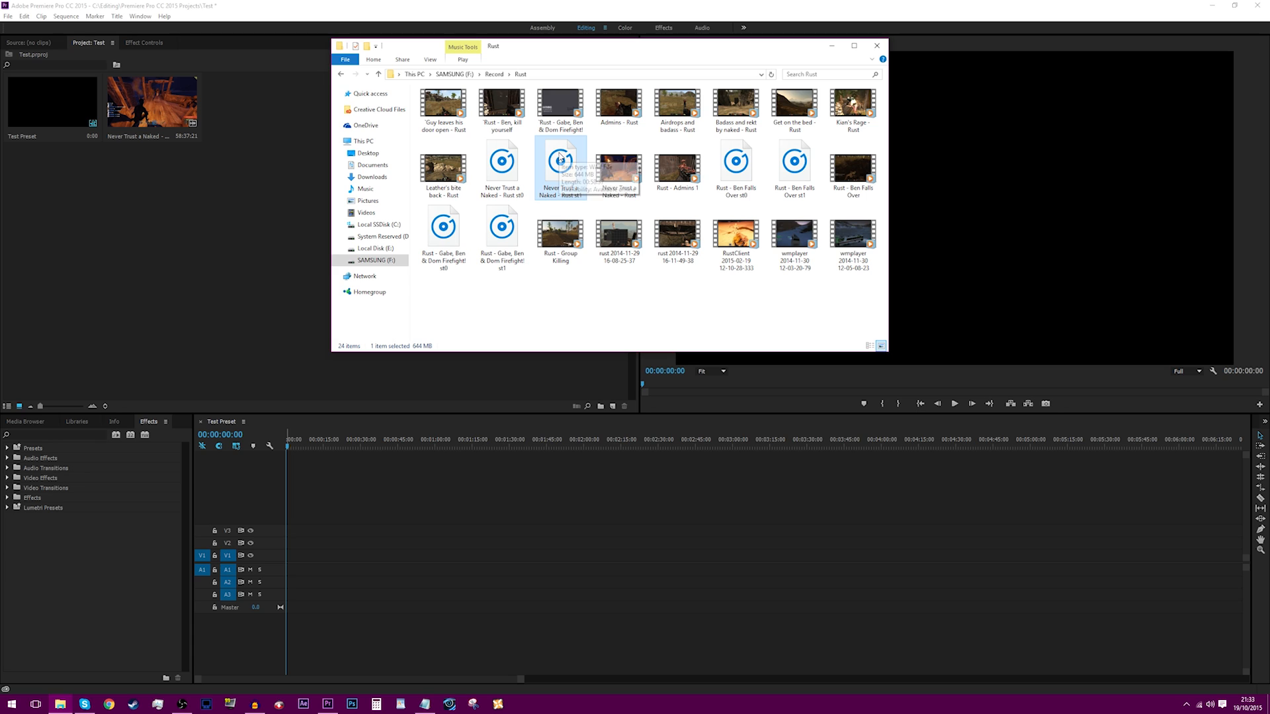
drag(562, 164, 230, 275)
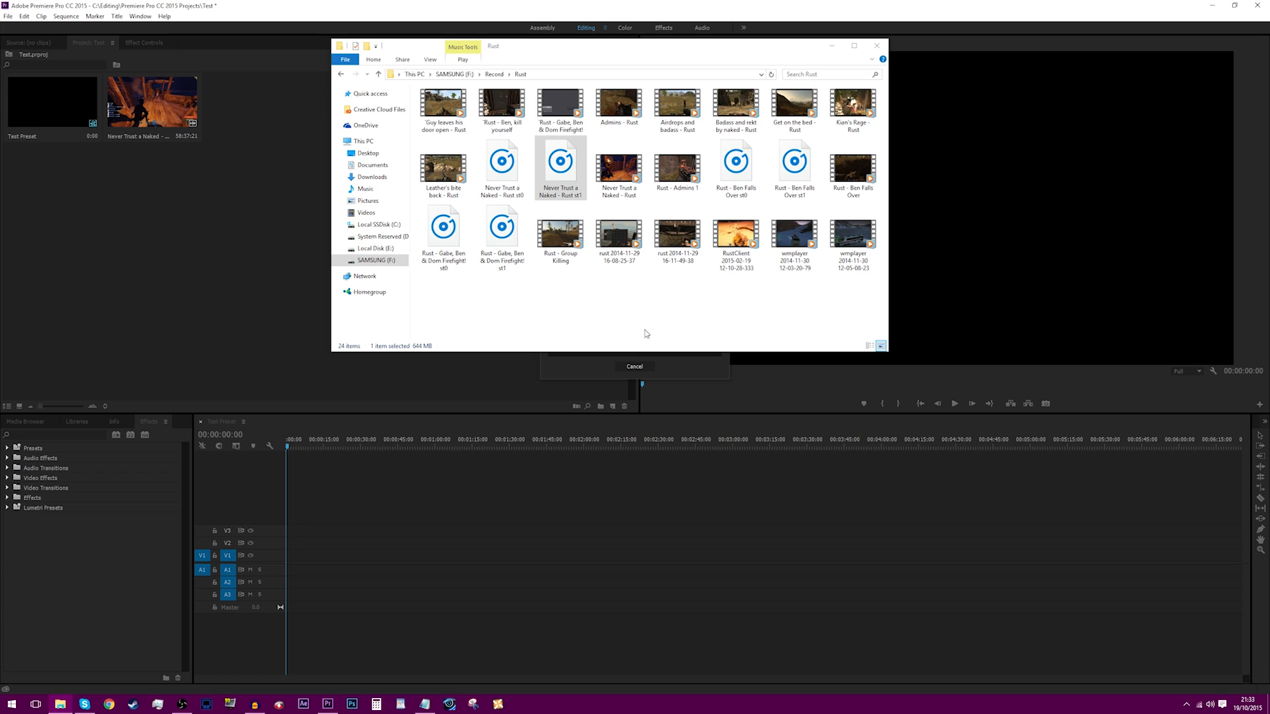
click(598, 365)
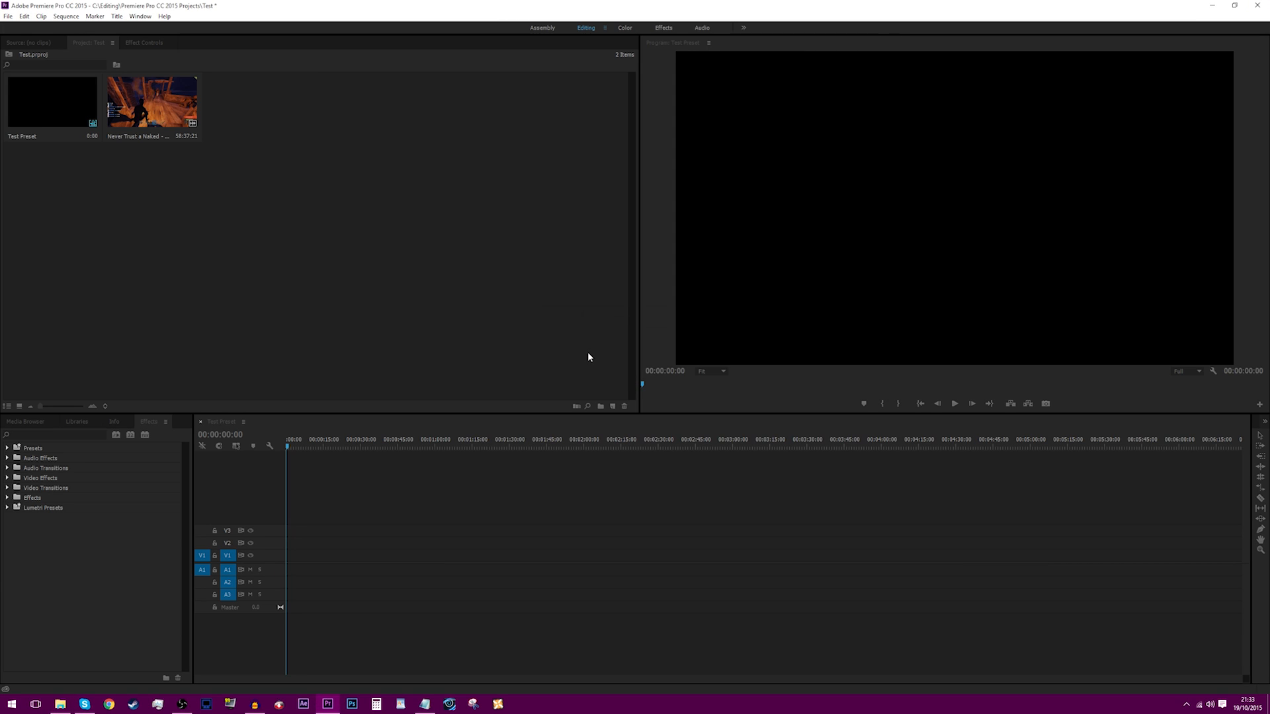
Step: Place the "Never Trust a Naked - Rust" video at the start of track V1, keeping the existing sequence settings
drag(193, 136, 301, 553)
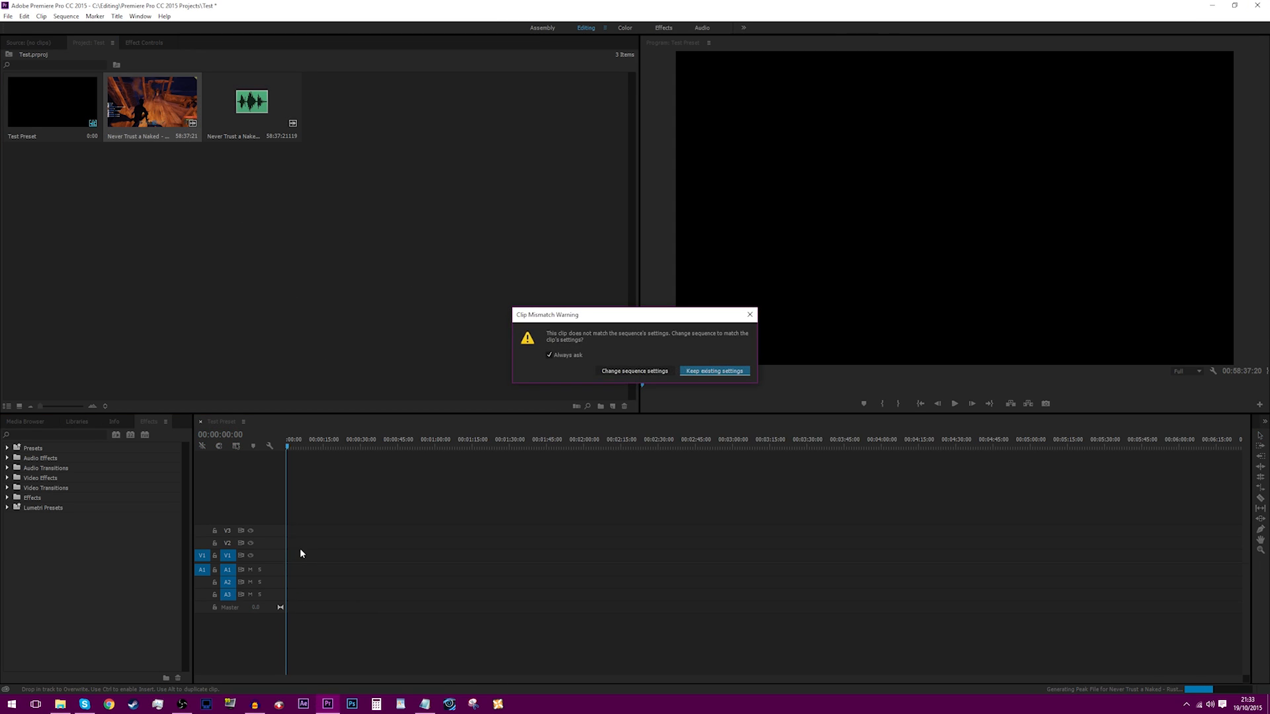
click(723, 372)
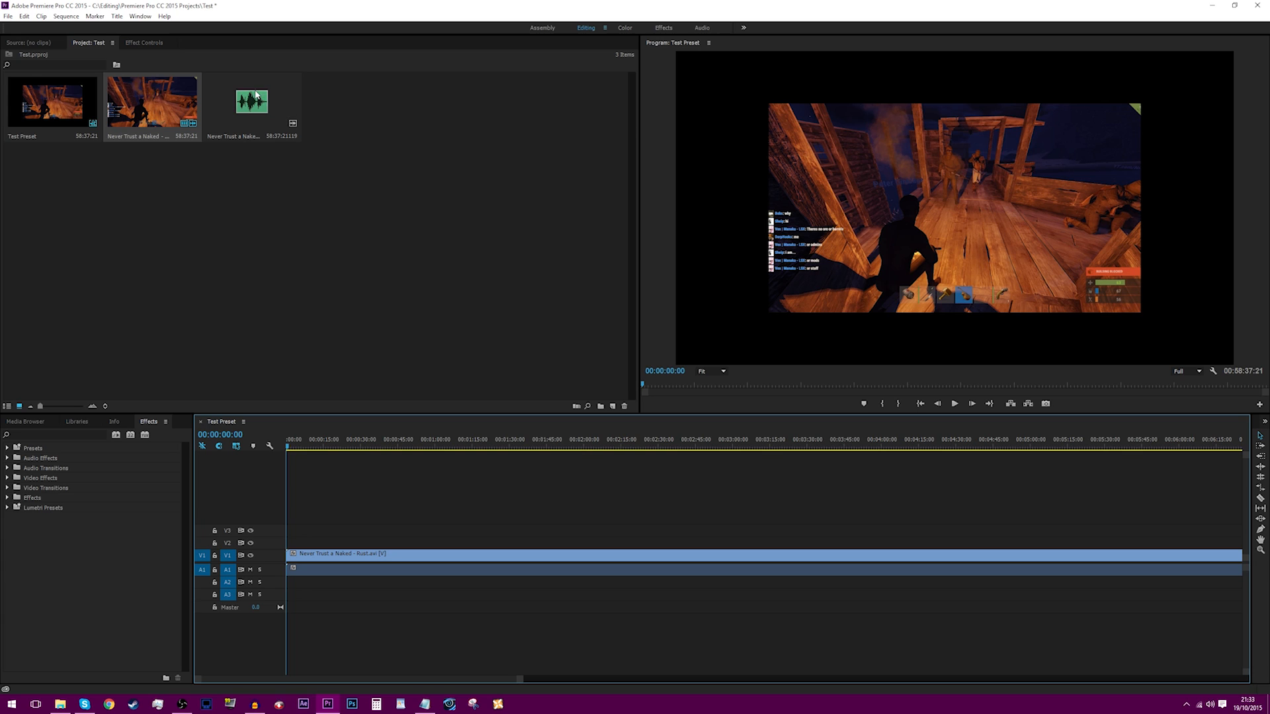
Step: Place the extracted "Never Trust a Naked - Rust st1" audio at the start of track A2, beneath the video's own audio
click(302, 152)
drag(301, 154, 315, 582)
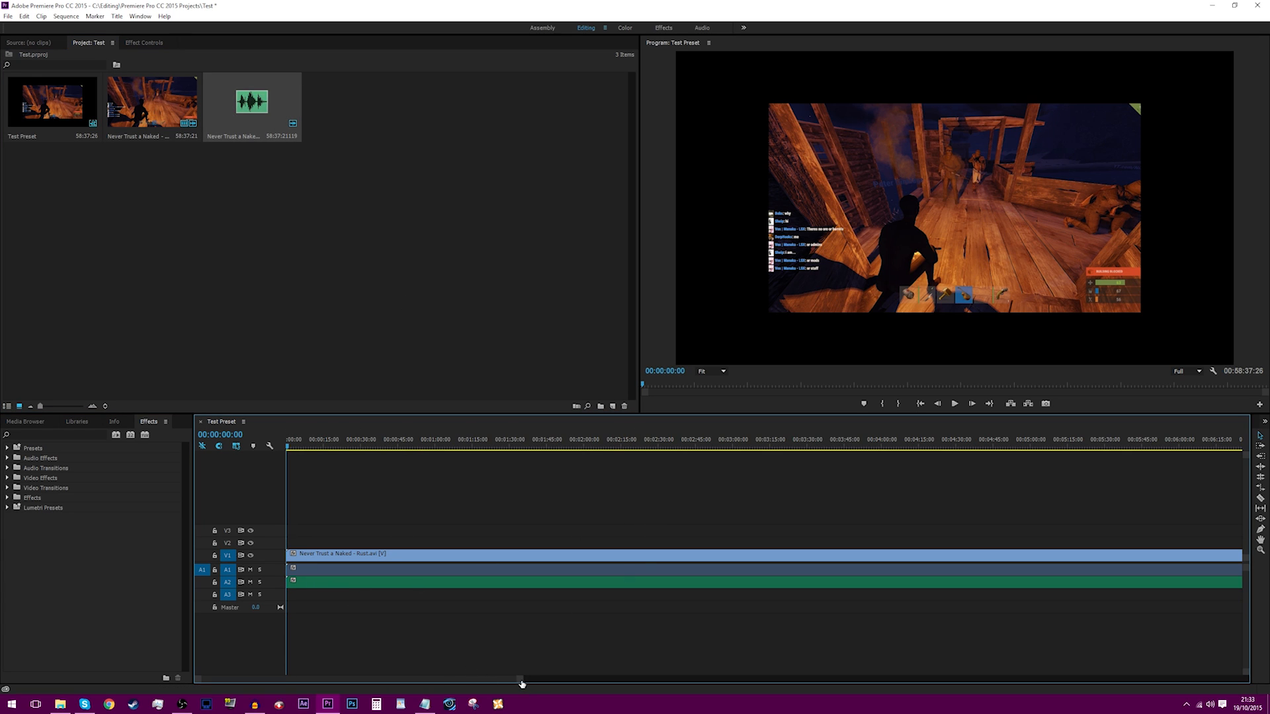
Step: Increase the height of the video and audio tracks to show clip thumbnails and waveforms, with the playhead at the sequence start
drag(519, 679, 809, 655)
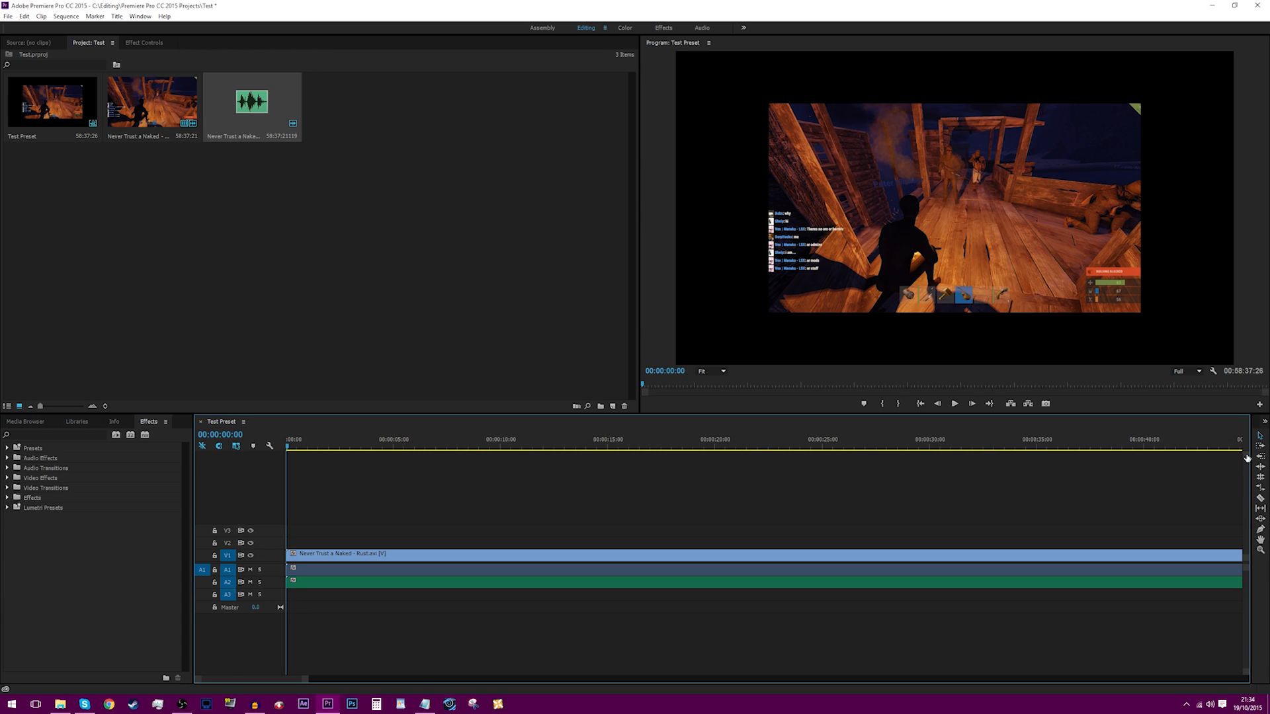
drag(1247, 455, 1247, 459)
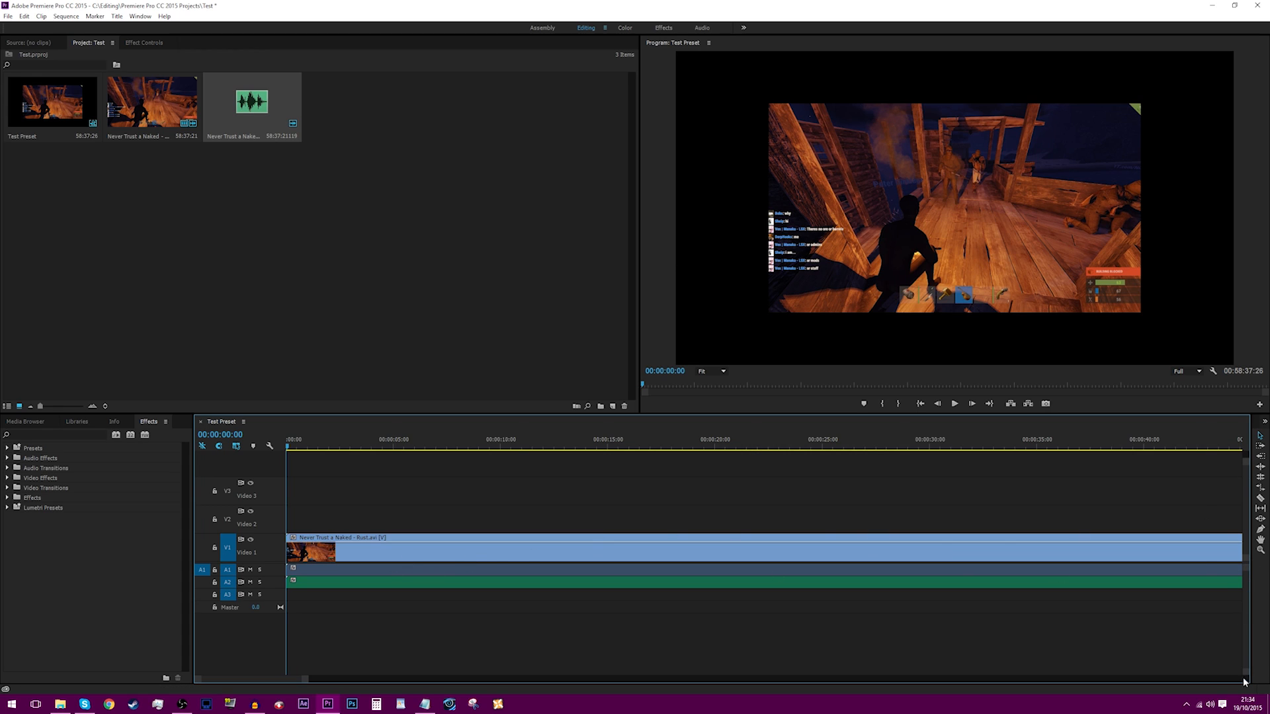
drag(1244, 682, 1246, 670)
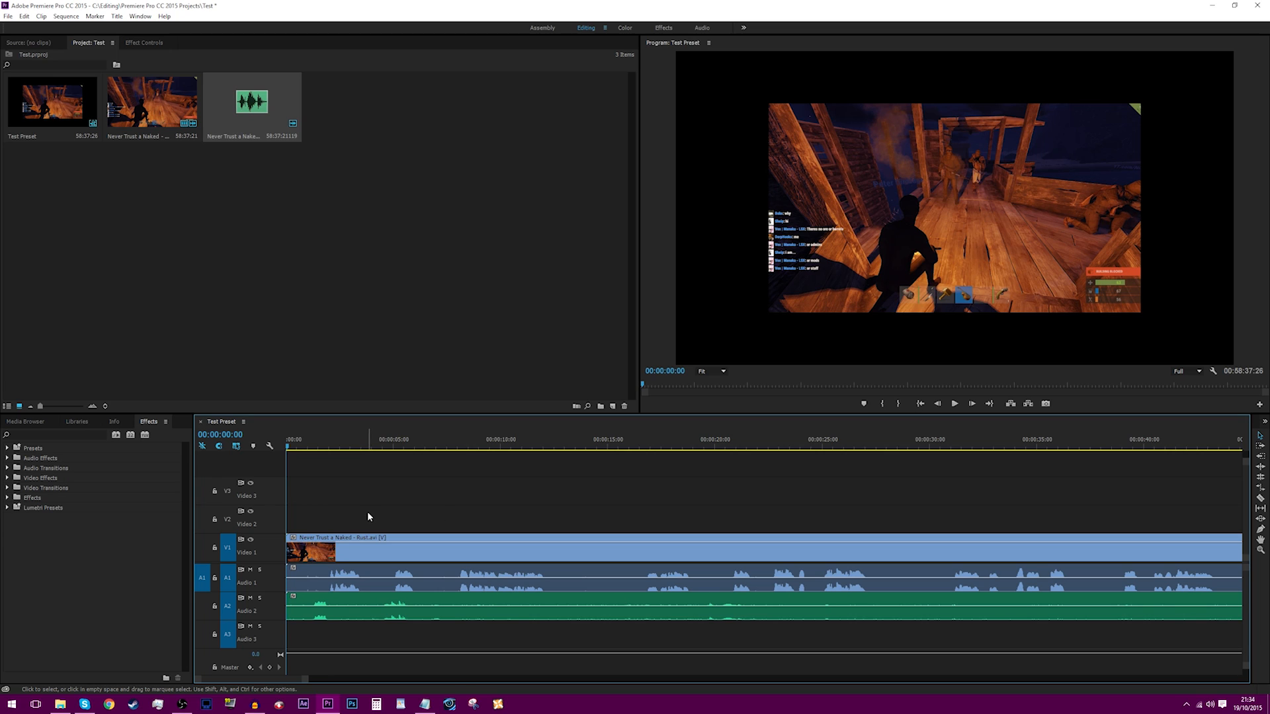
drag(329, 439, 182, 452)
Step: Examine the V1 gameplay clip's Time Remapping and Opacity properties in Effect Controls, including the available blend modes
click(345, 555)
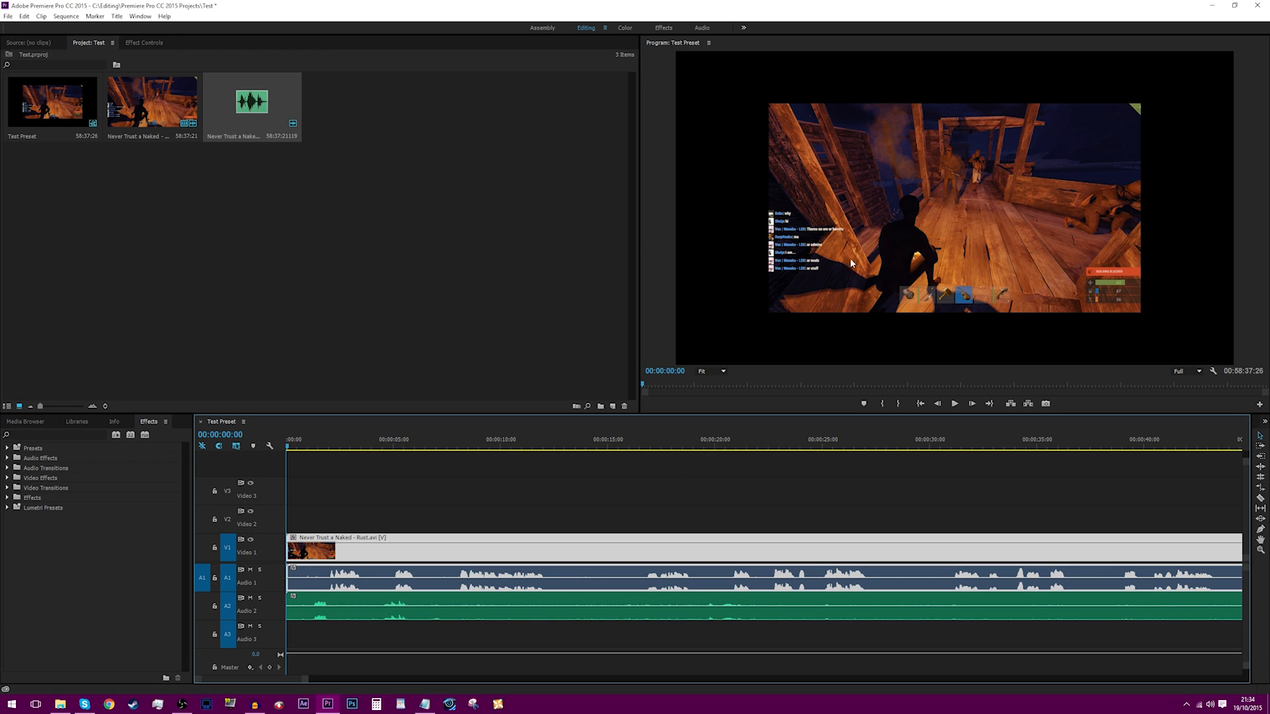
double_click(948, 212)
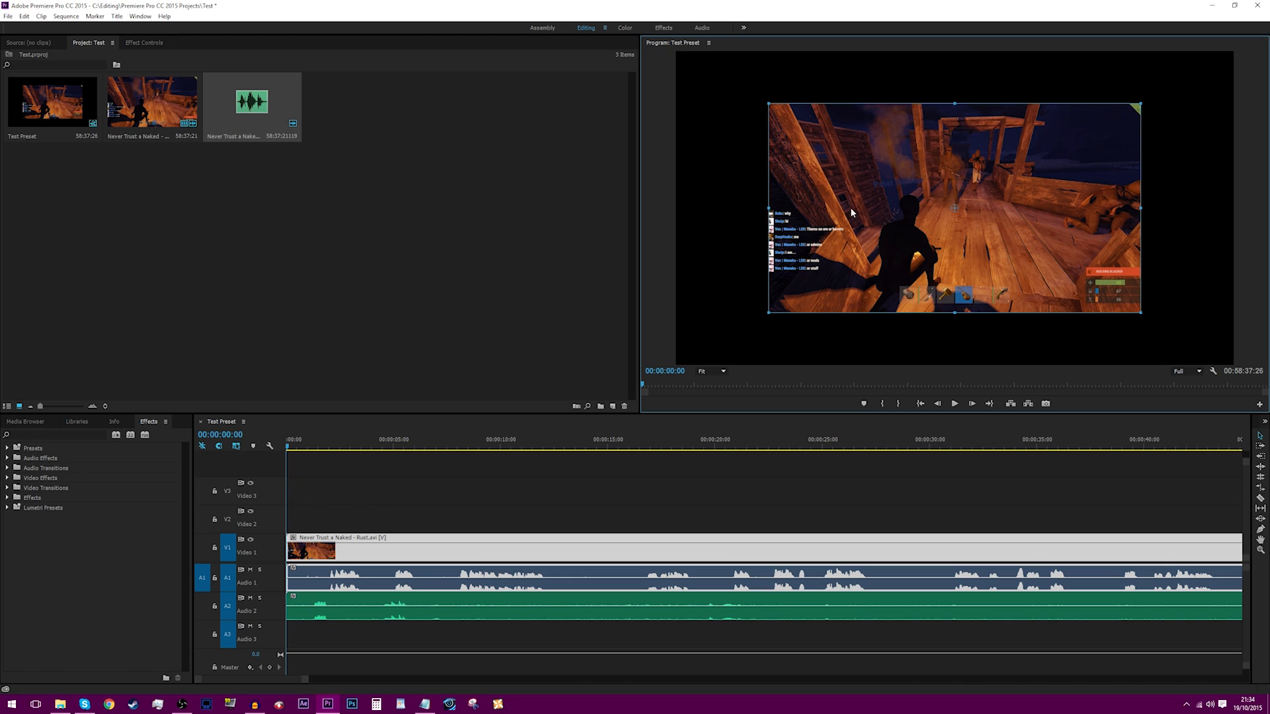
click(143, 43)
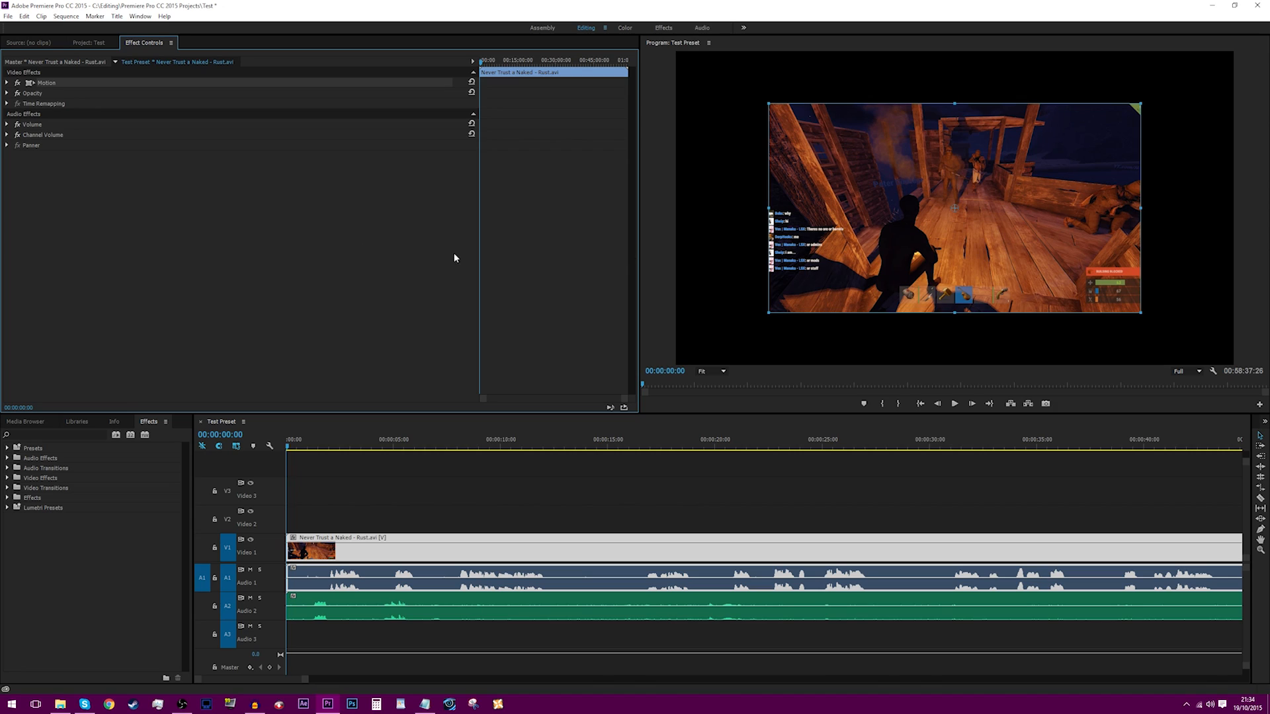
click(7, 104)
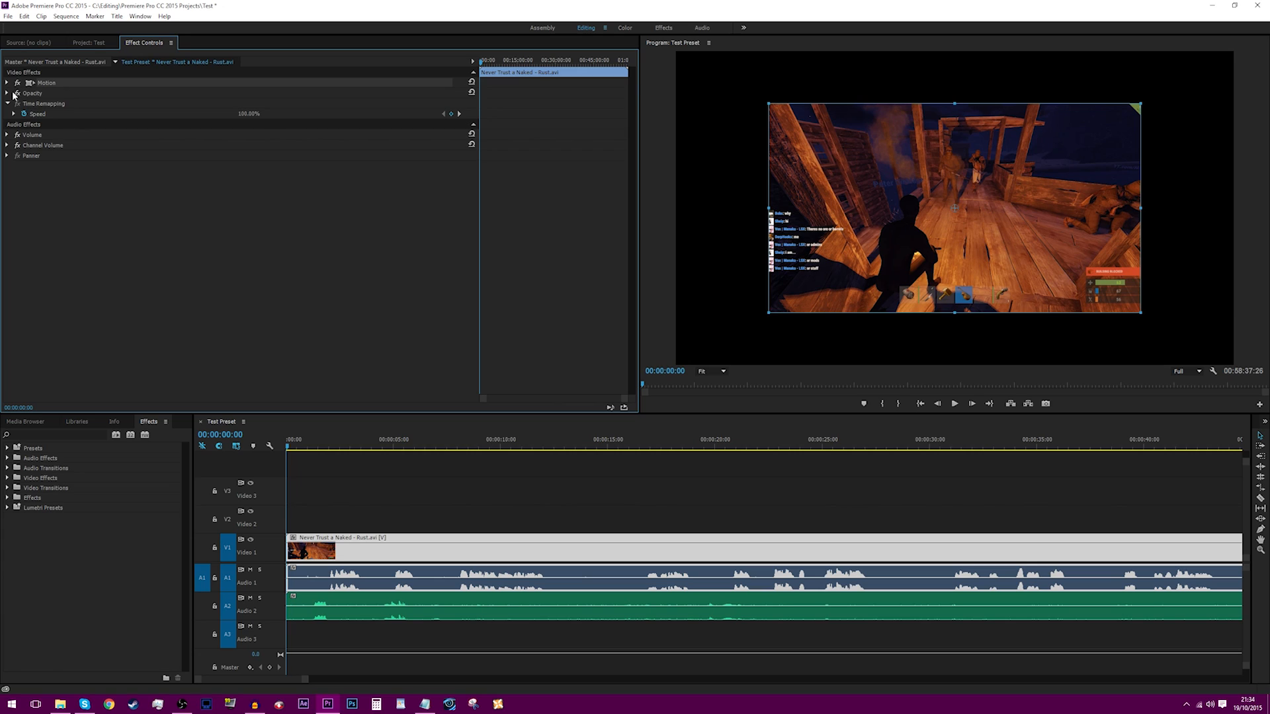
click(7, 104)
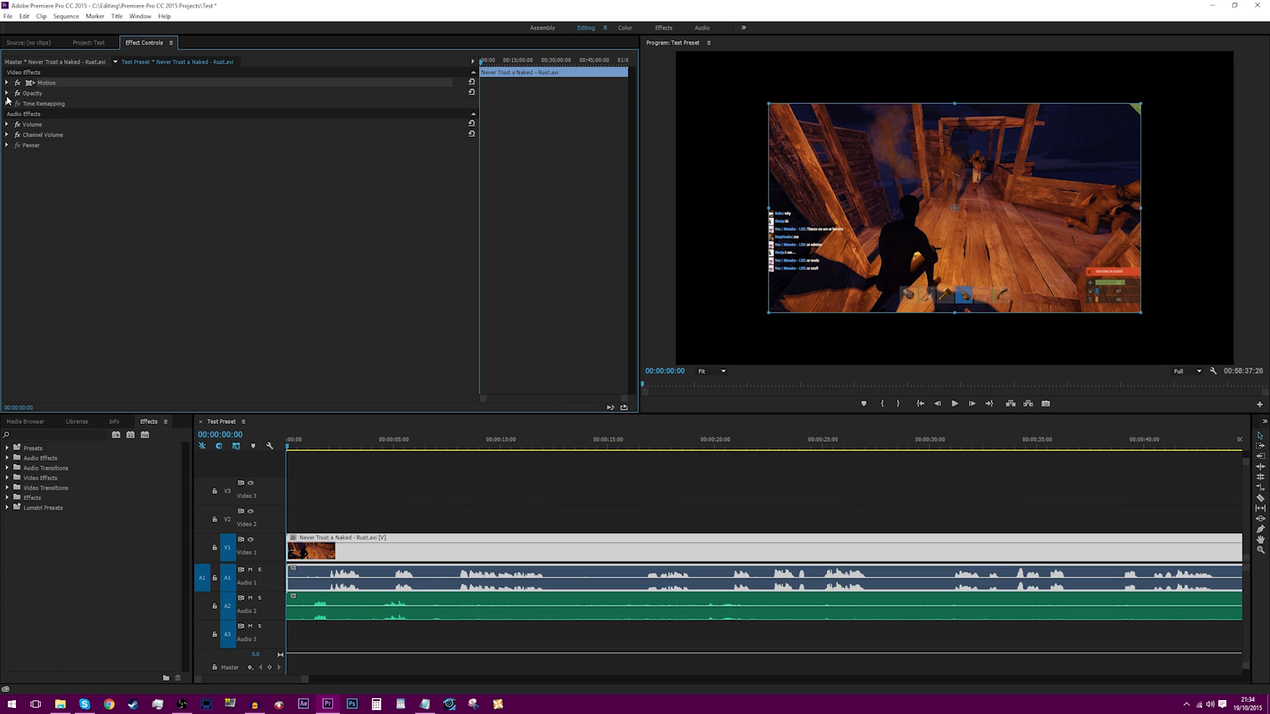
click(7, 95)
click(302, 125)
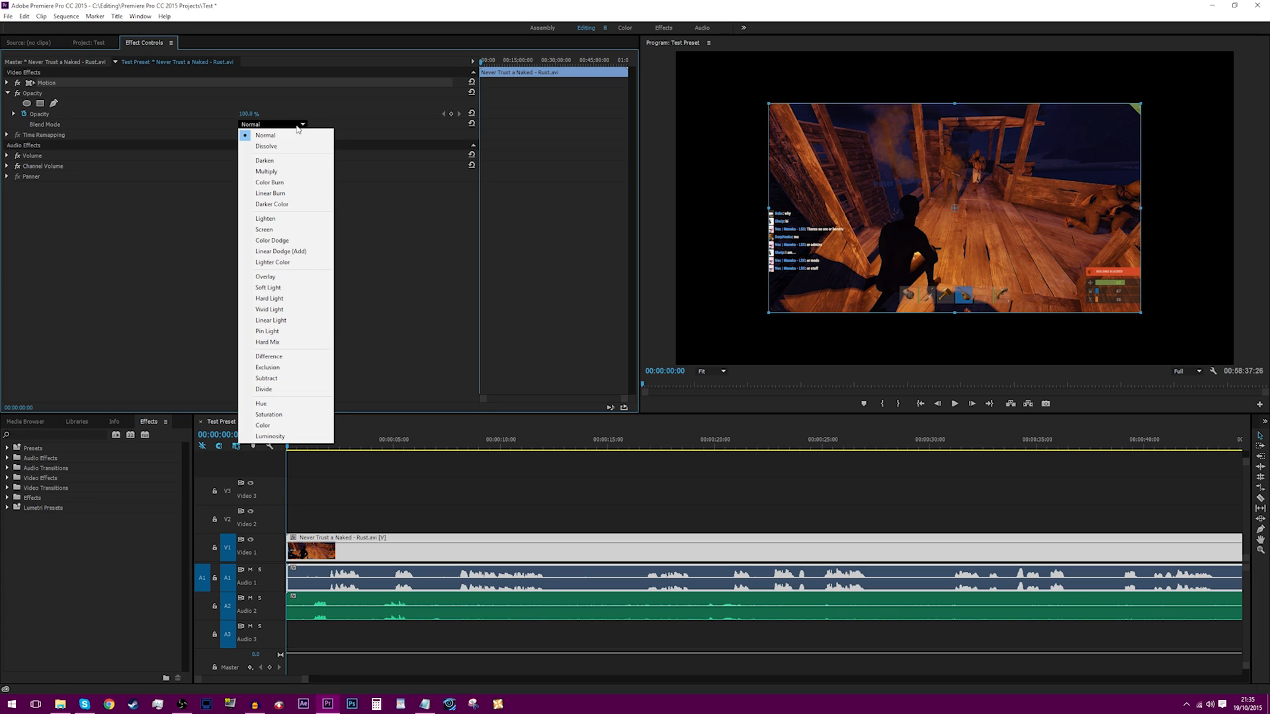
click(288, 139)
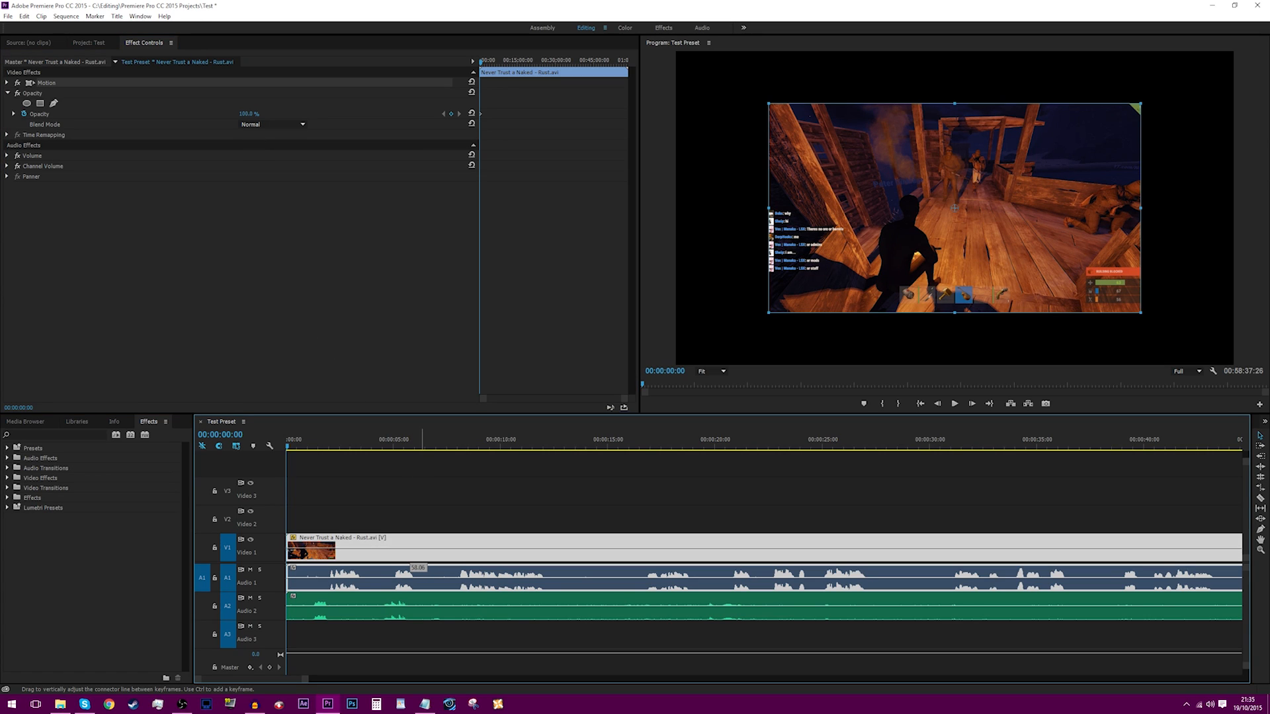
Step: Check which clip keyframe properties, such as Motion and Opacity, can be shown on the V1 gameplay clip
right_click(329, 556)
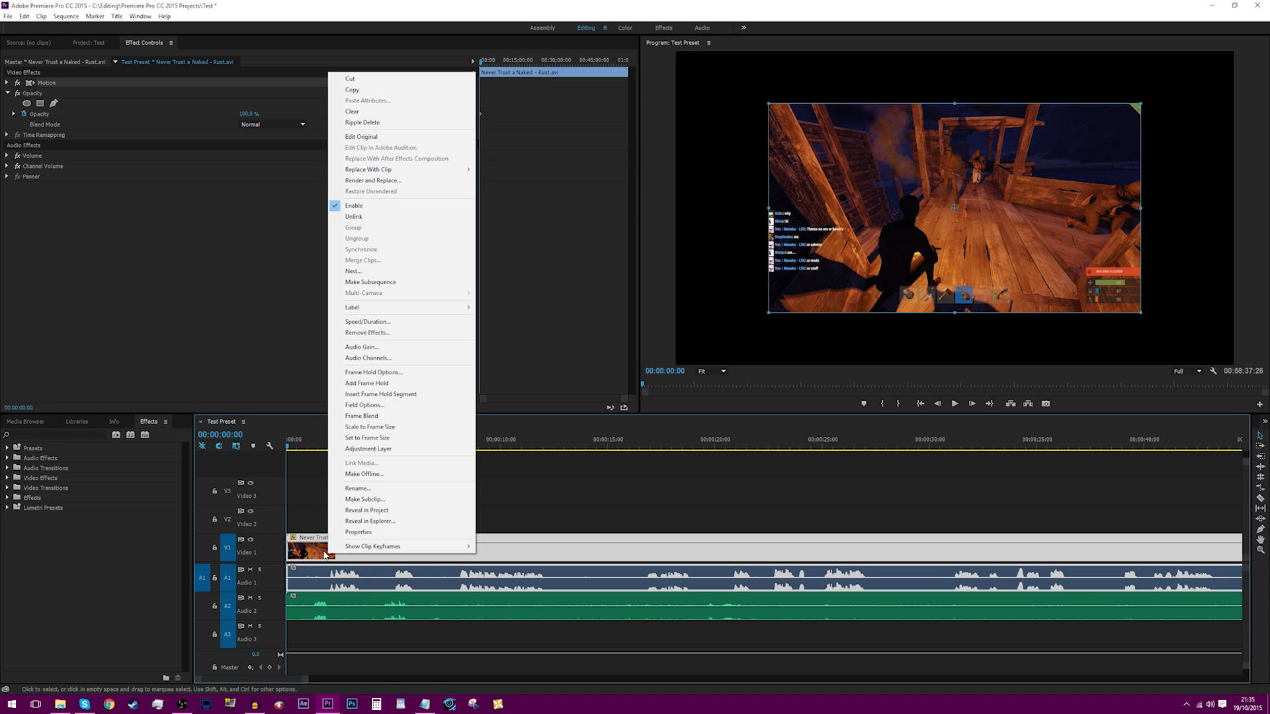
right_click(568, 553)
mouse_move(662, 551)
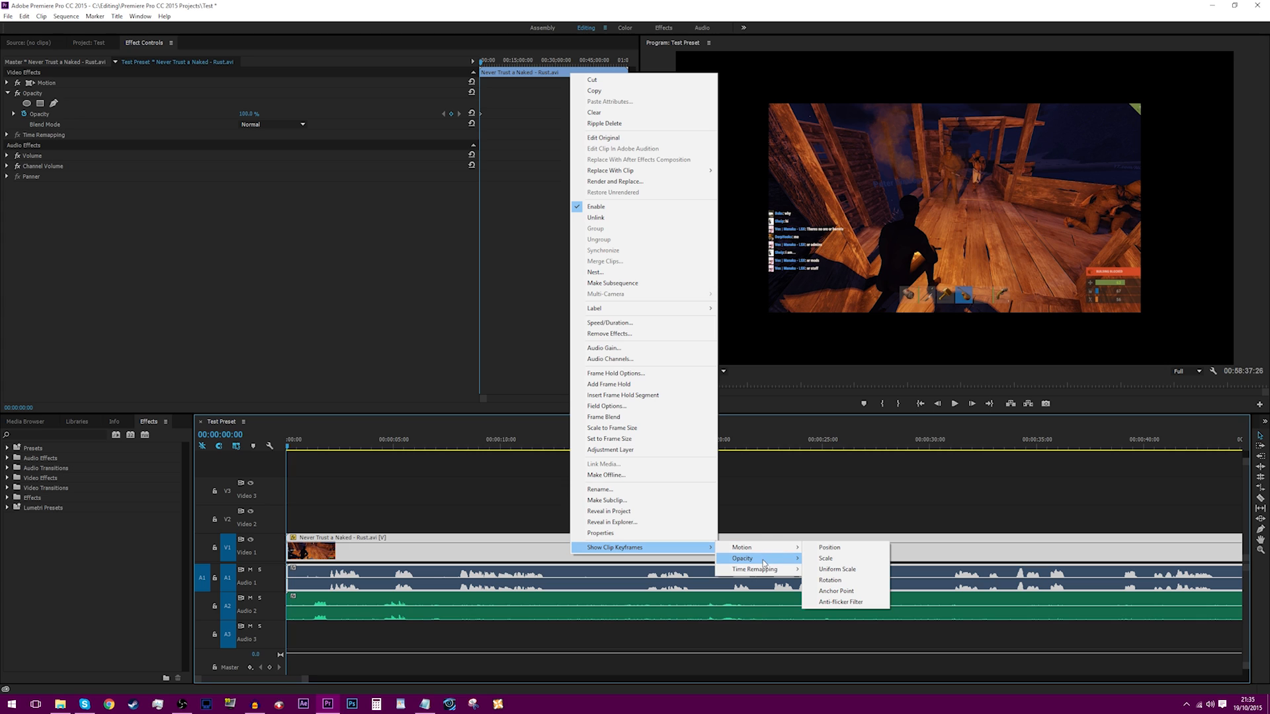
mouse_move(796, 562)
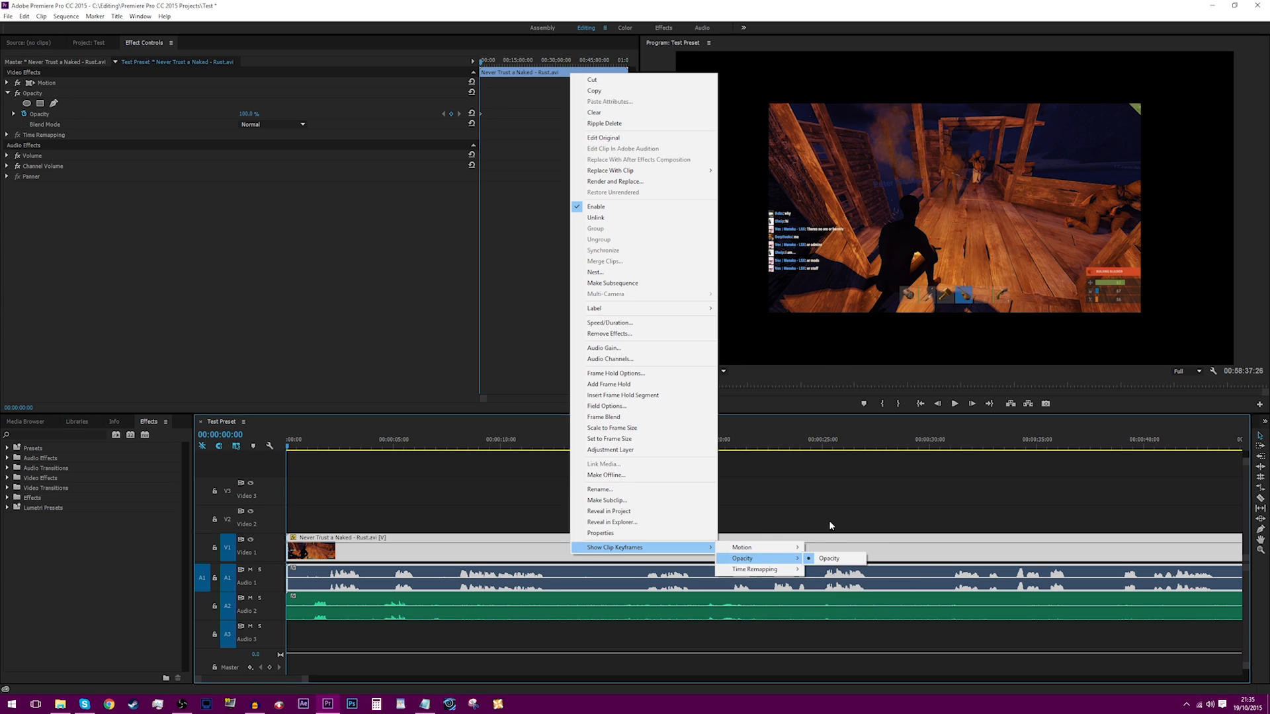
click(830, 526)
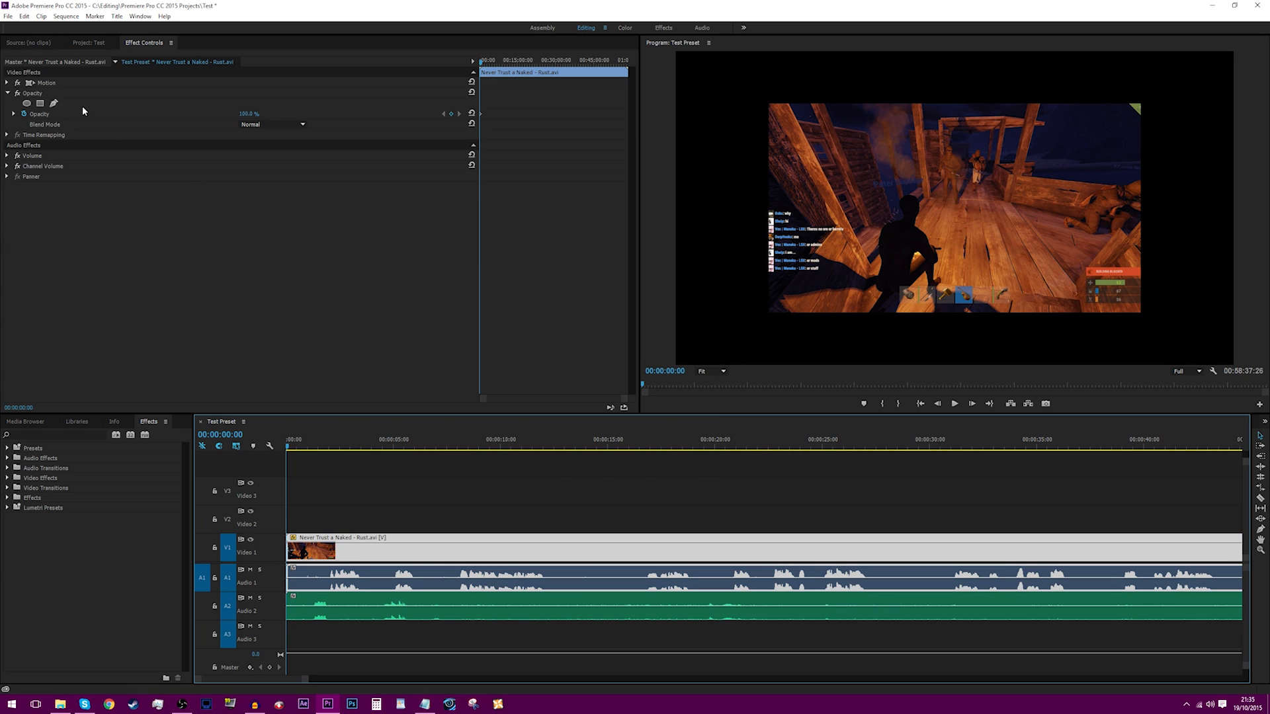
Step: Set the V1 gameplay clip's Motion Scale to 150
click(8, 92)
click(8, 84)
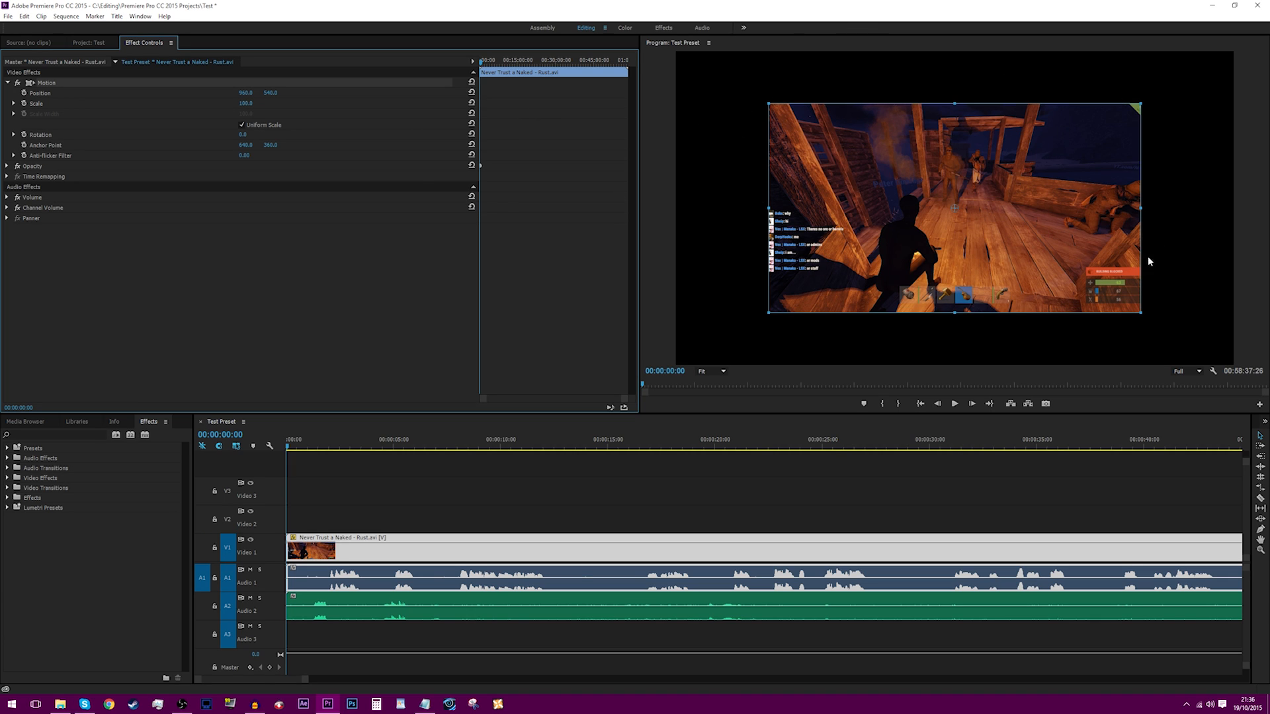
click(248, 106)
text(150)
key(Return)
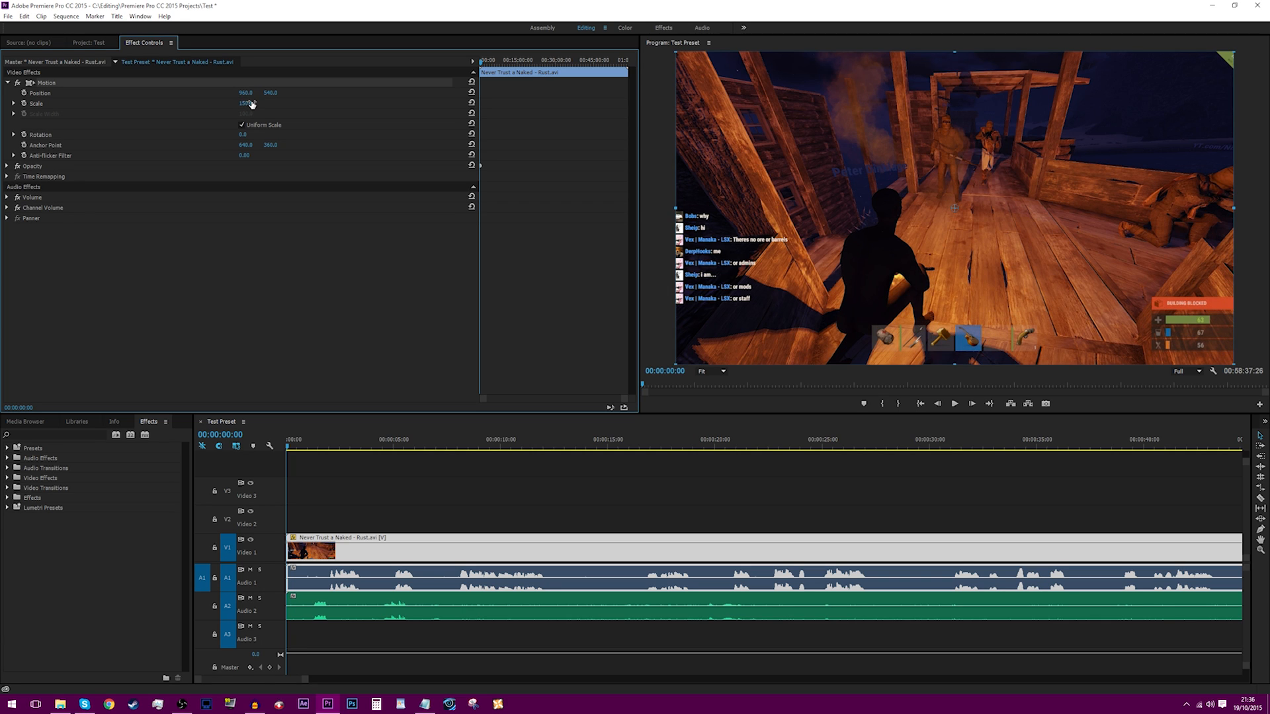
Step: Preview about the first two seconds of the scaled video, and return to the project's media items
click(660, 197)
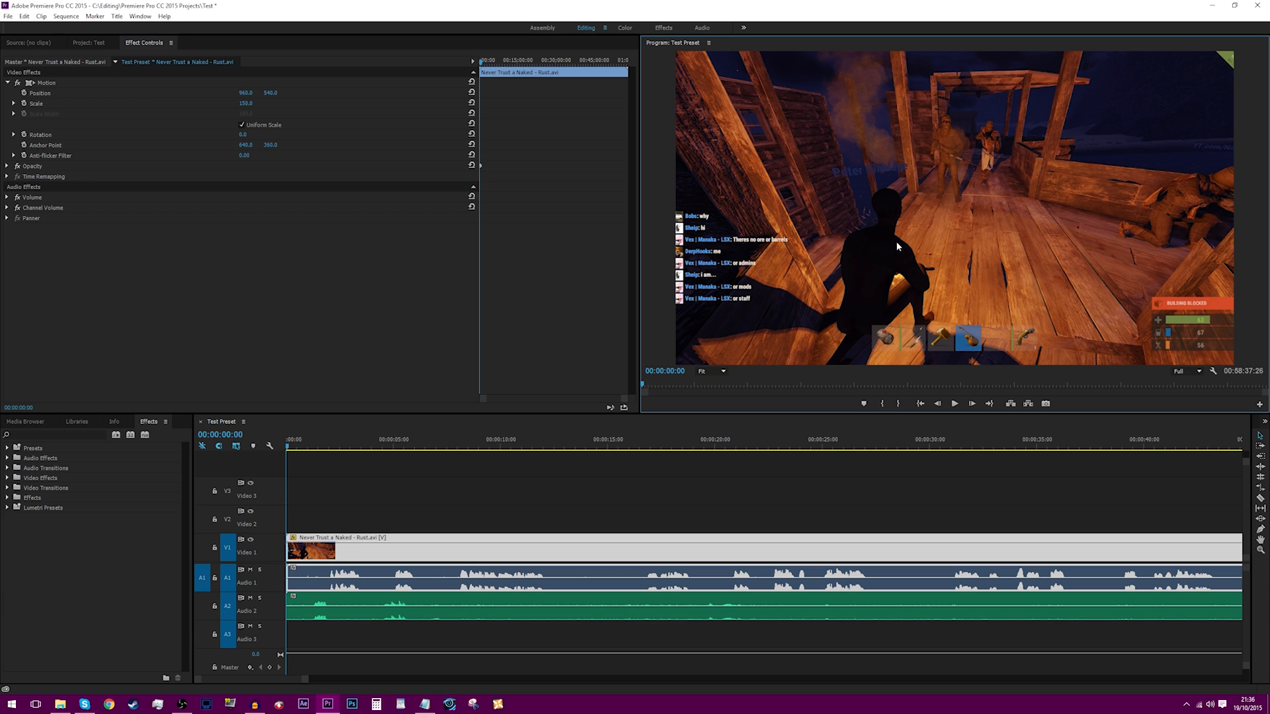
key(space)
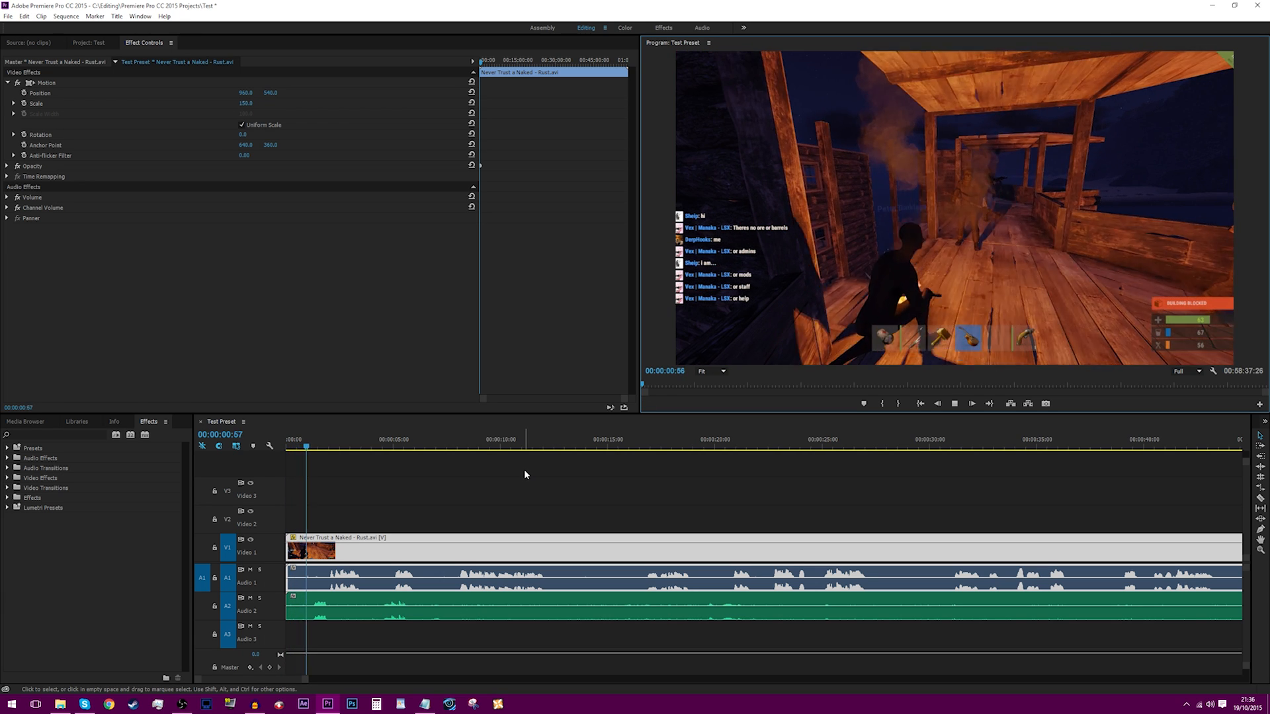
key(space)
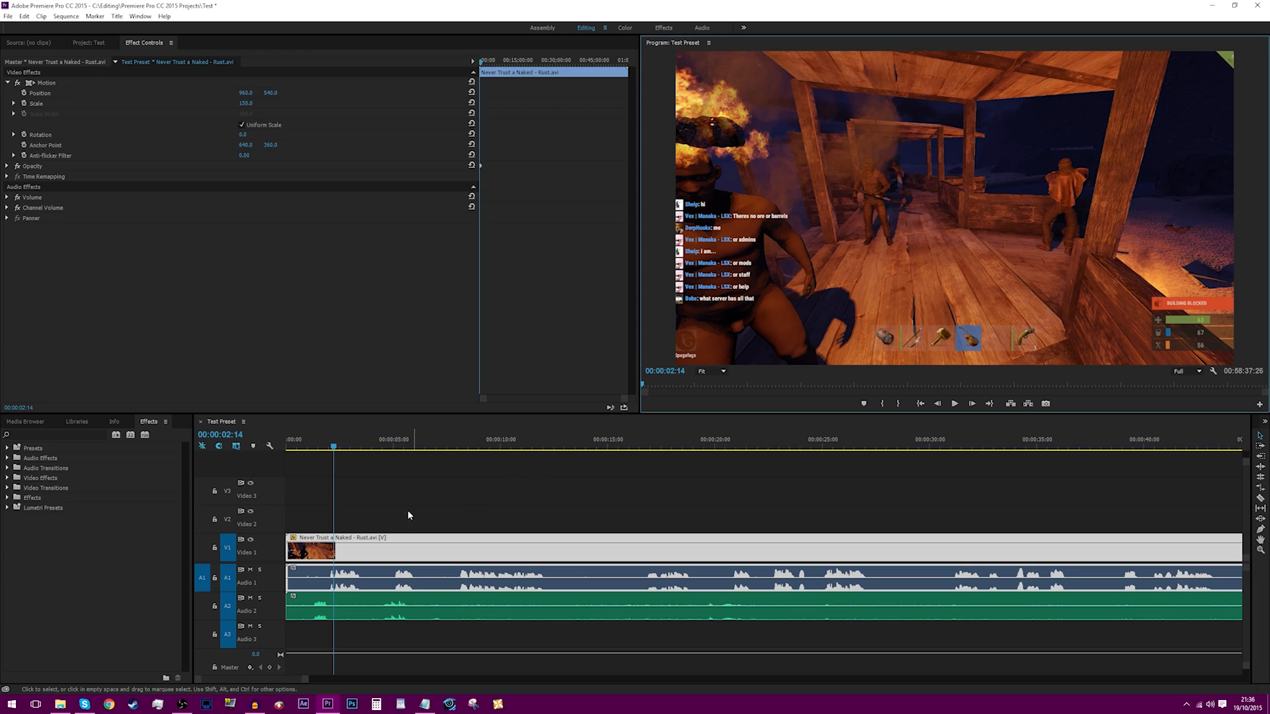
click(382, 521)
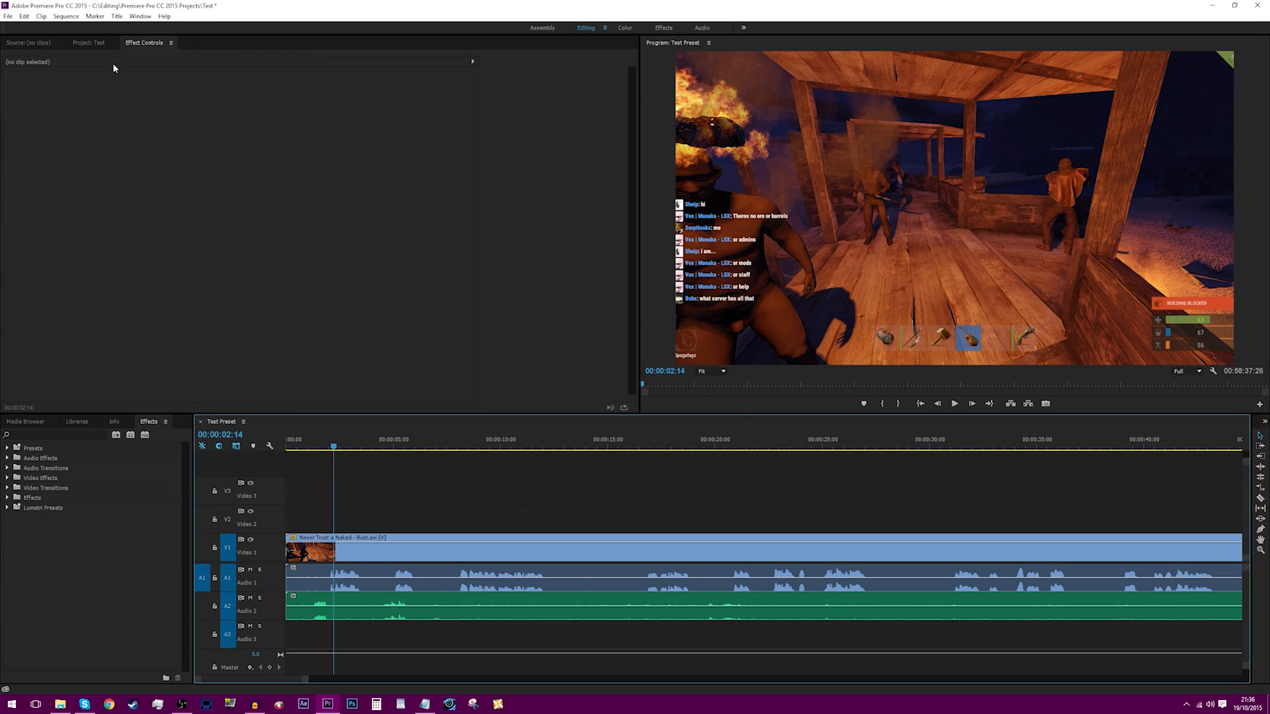
click(89, 42)
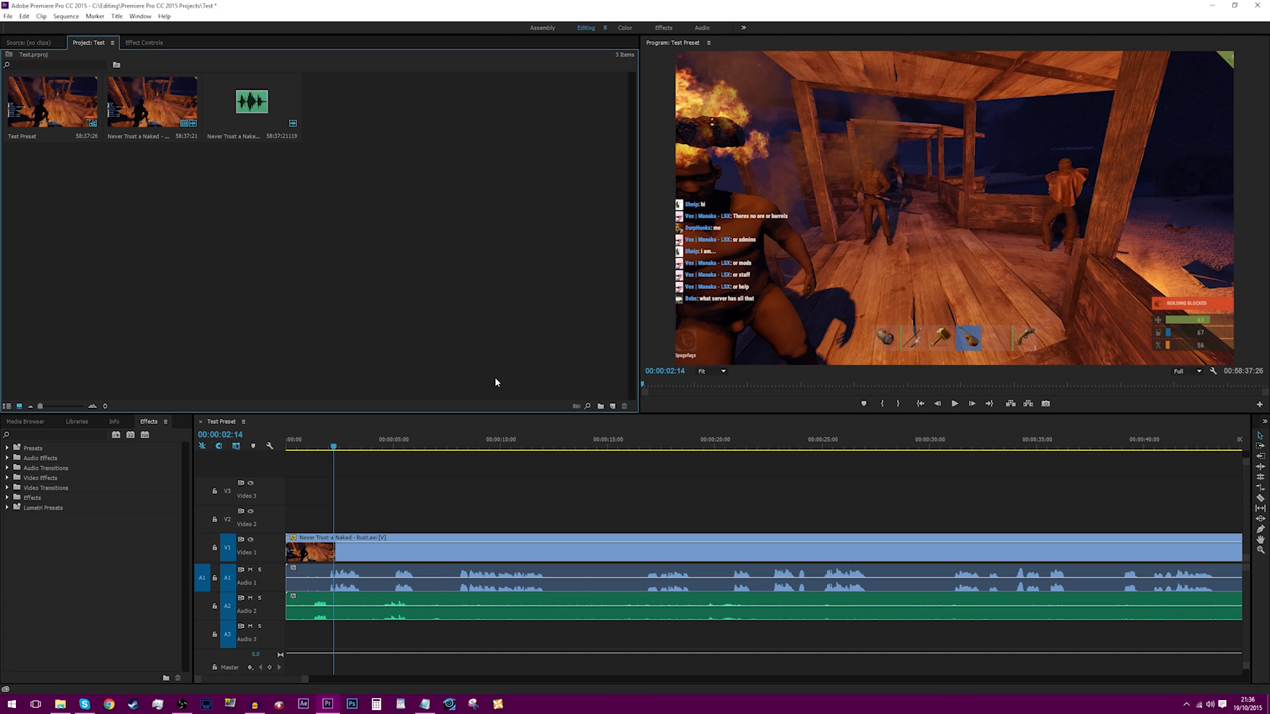
click(105, 545)
right_click(60, 560)
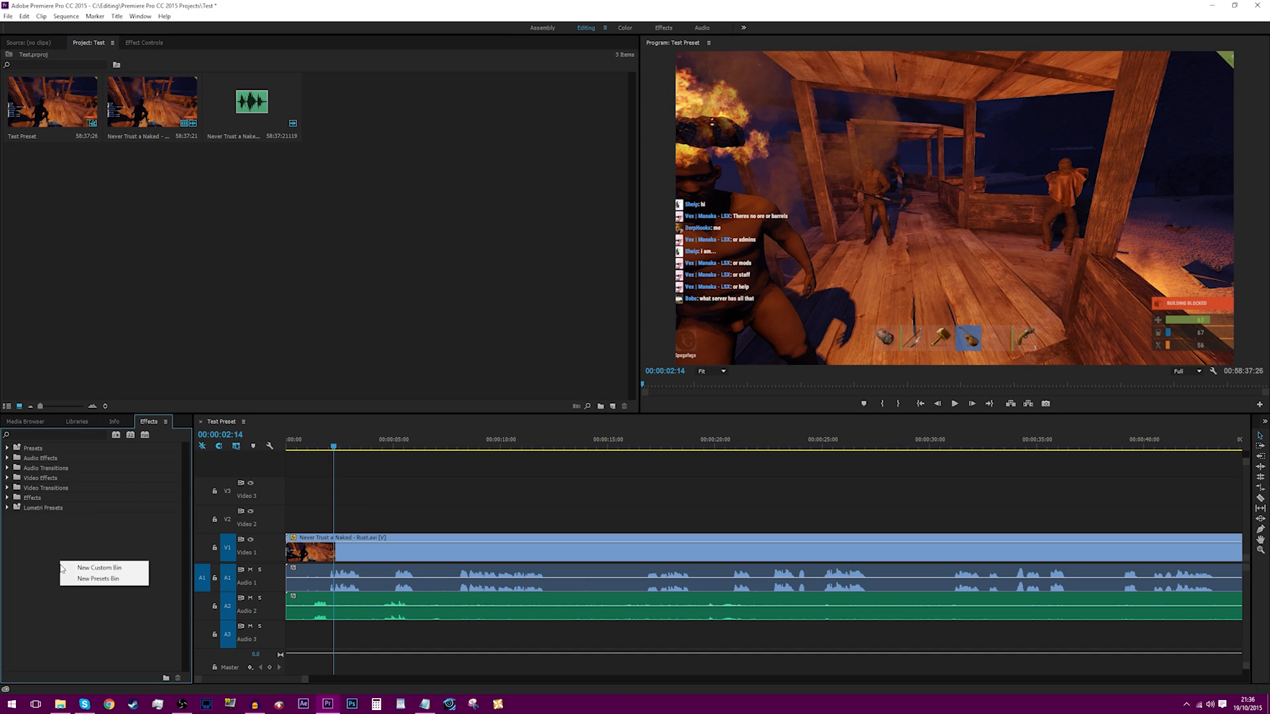
click(48, 563)
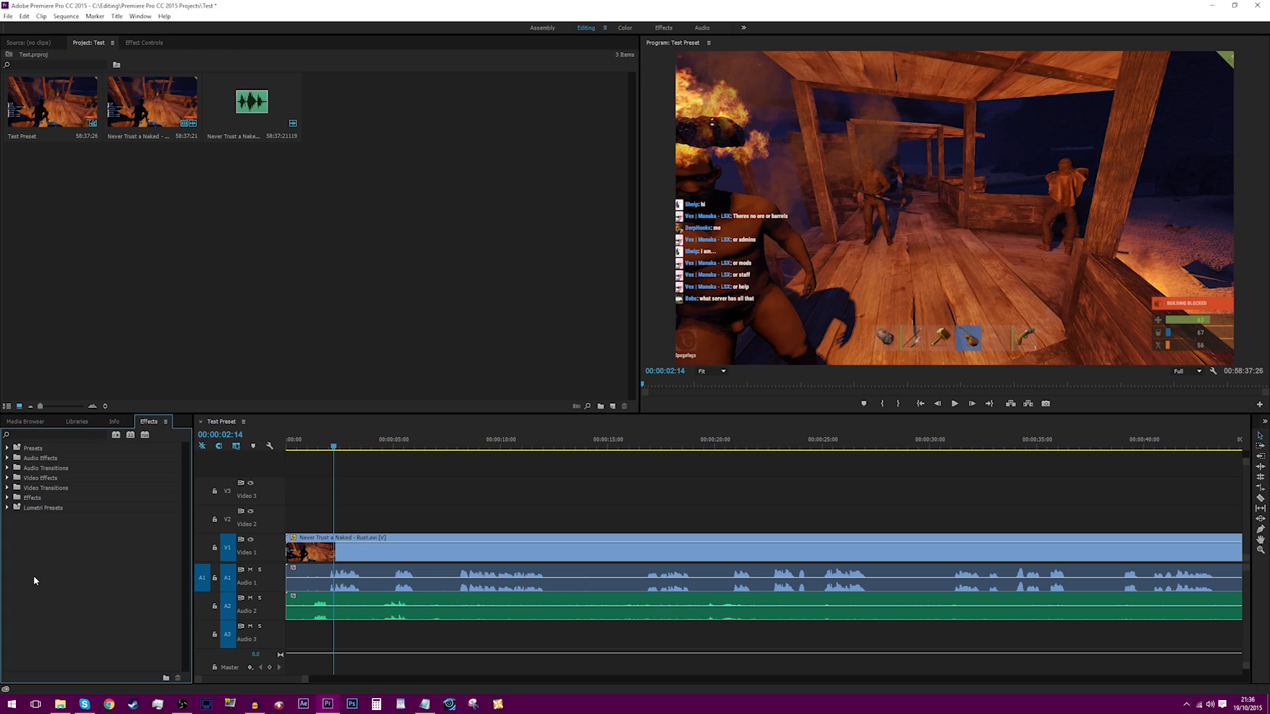
right_click(59, 592)
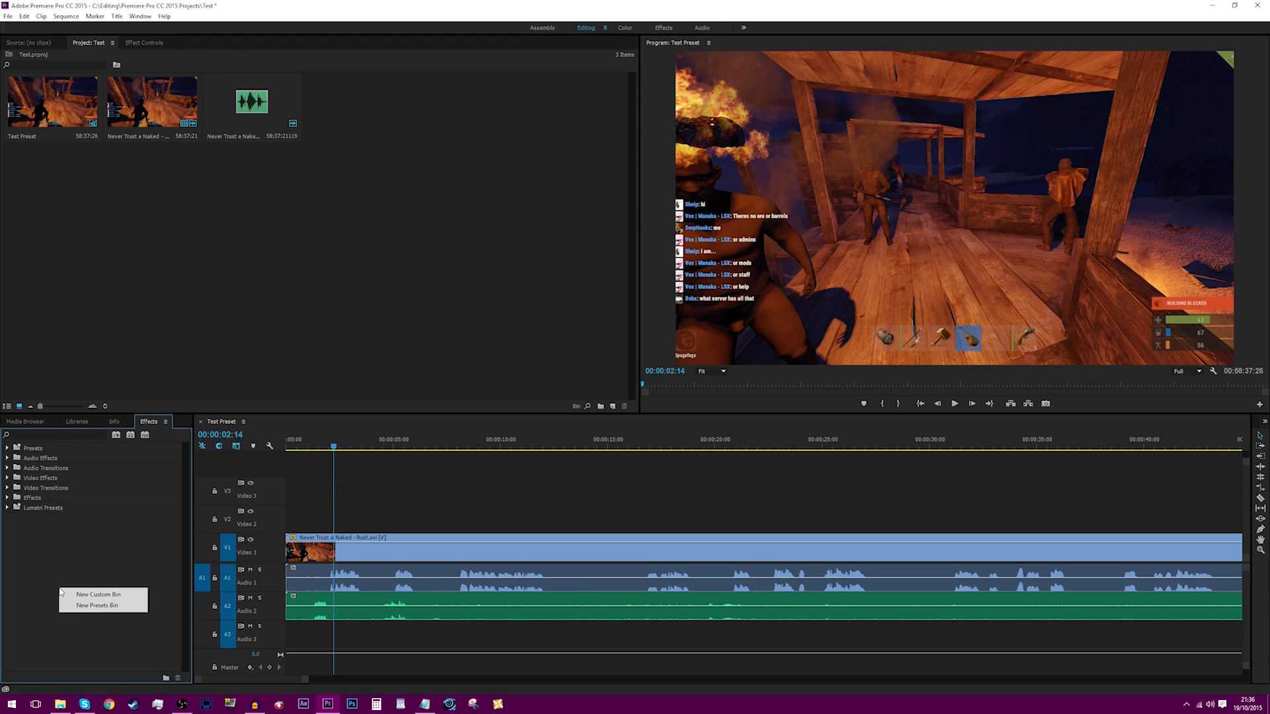
click(39, 570)
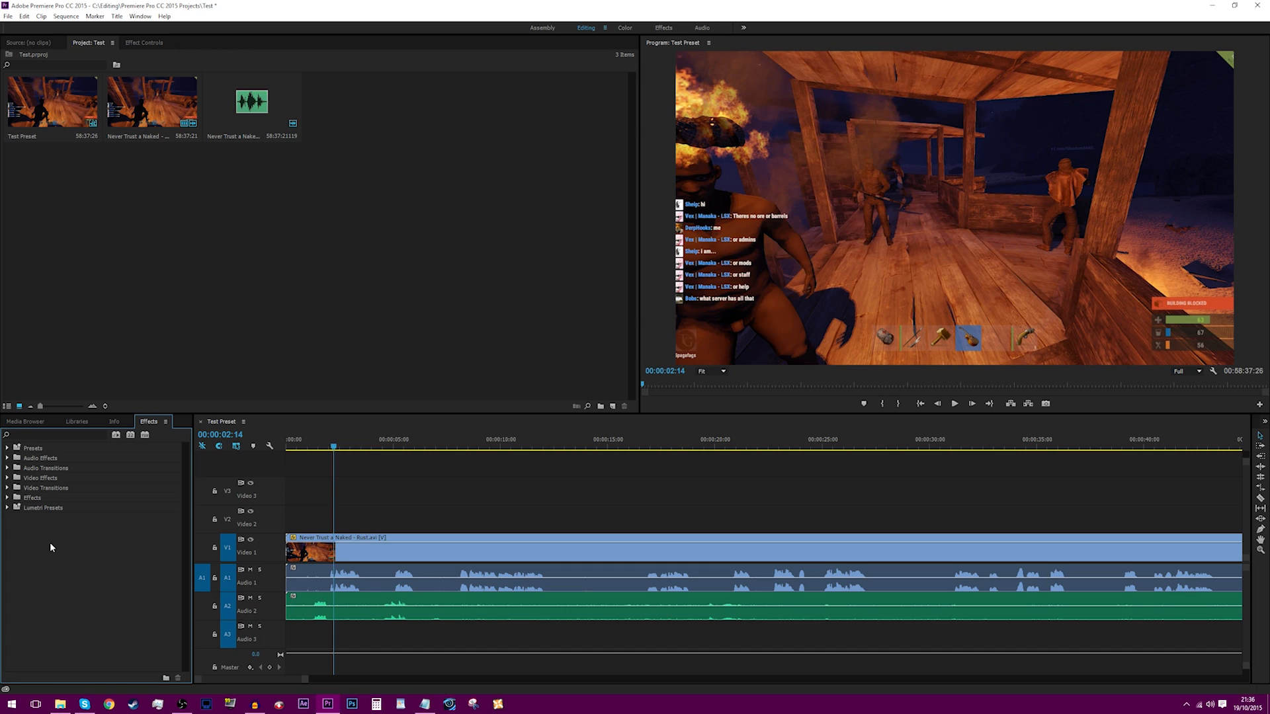
Step: Search the effects for "dip to"
click(43, 435)
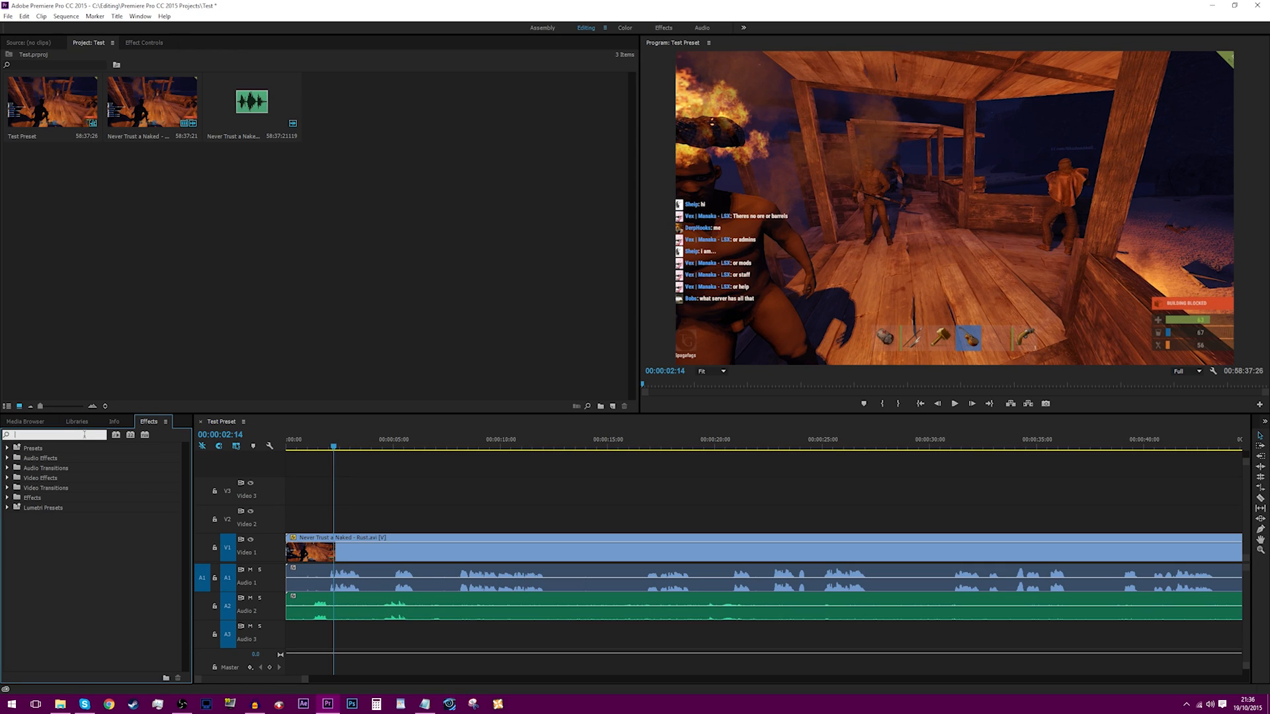
text(dp)
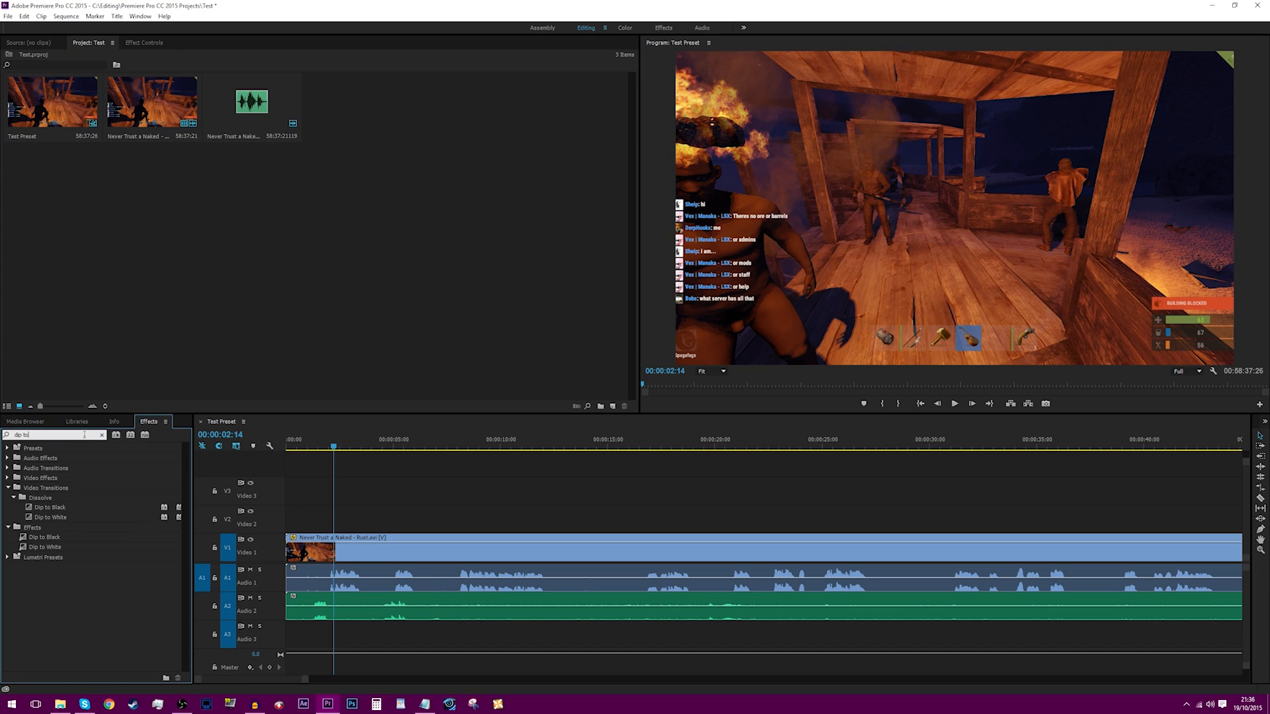
Step: Split the V1 gameplay clip with its linked audio and the A2 audio clip at 00:00:02:14 with the Razor tool
click(1260, 497)
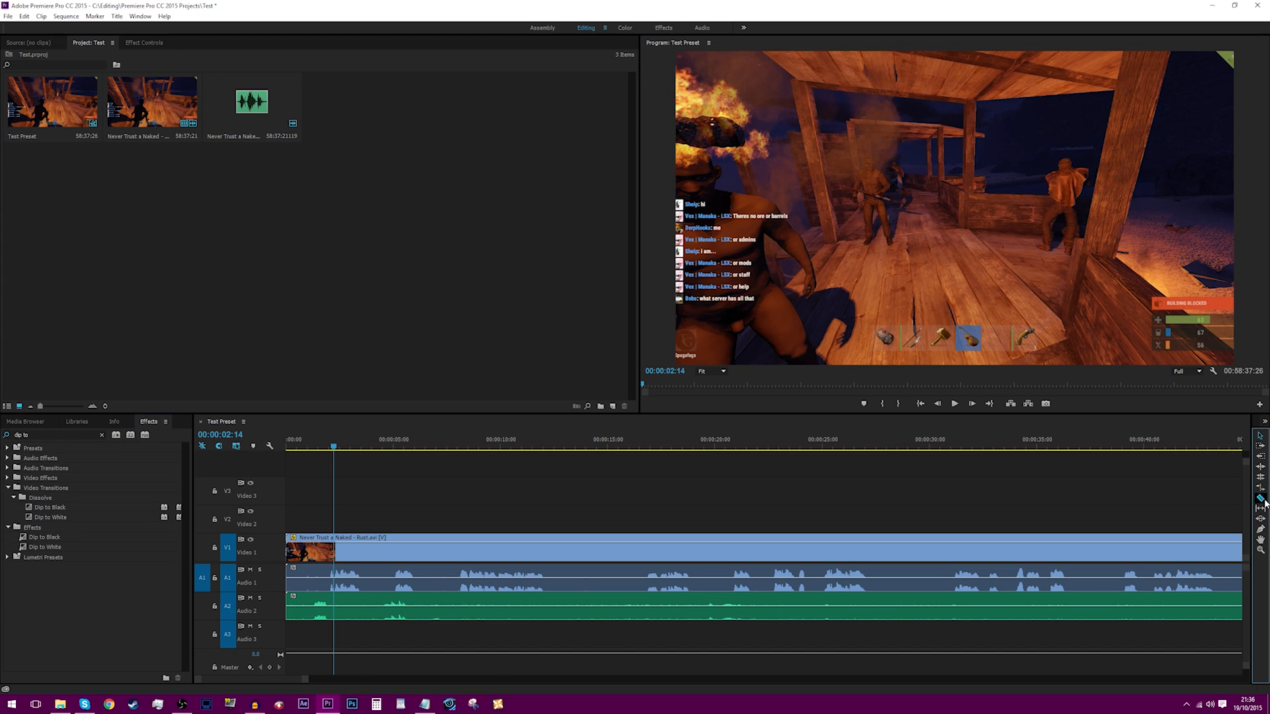
click(335, 563)
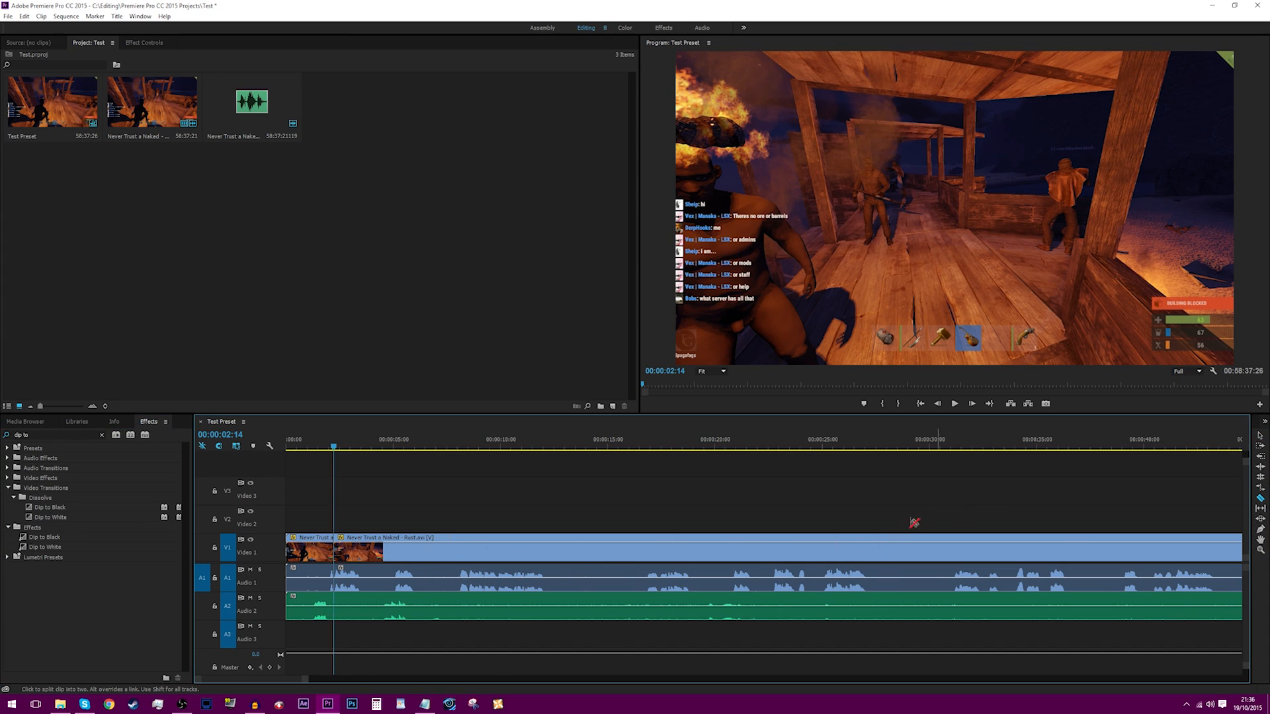
click(338, 601)
Step: Trim about 1.2 seconds off the start of the second video and audio segments, and move them back to close the gap
key(v)
drag(340, 555, 360, 554)
drag(338, 615, 363, 614)
drag(438, 496, 410, 650)
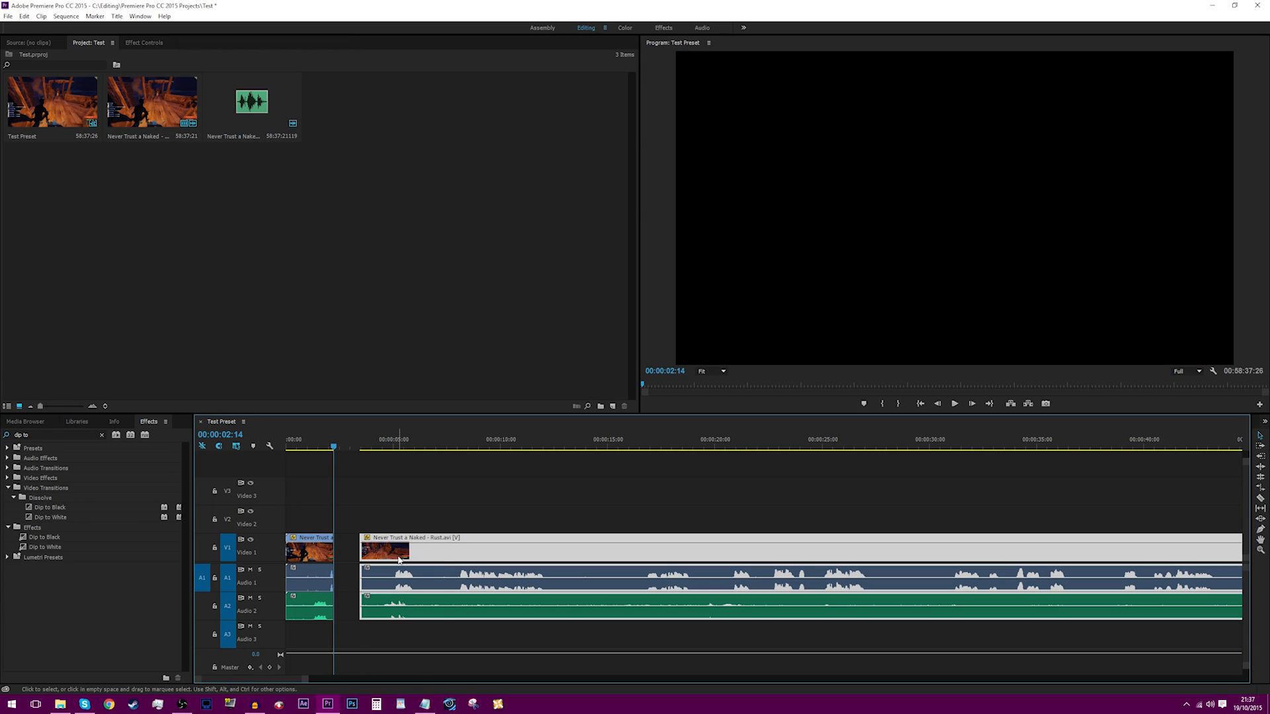
drag(399, 555, 335, 554)
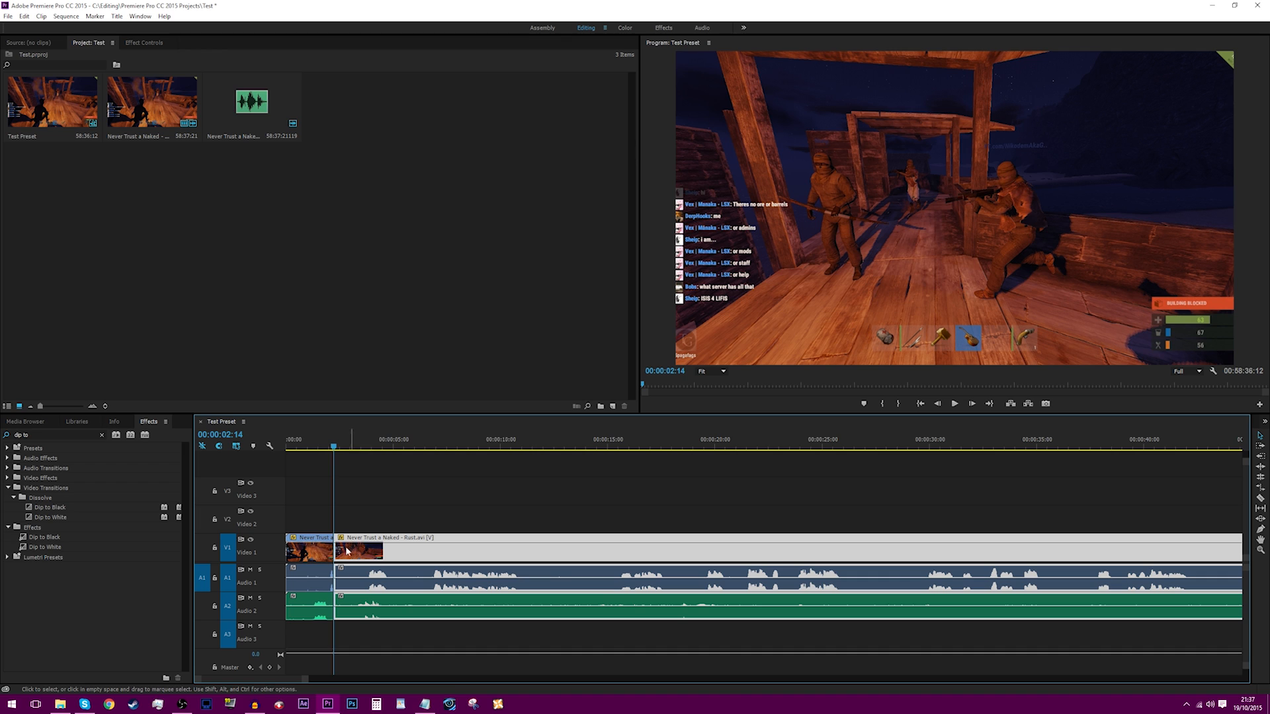
Step: Apply the Dip to White transition at the cut between the two V1 segments and play it back
mouse_move(62, 520)
mouse_down()
mouse_move(62, 454)
mouse_move(151, 588)
mouse_move(332, 554)
mouse_up()
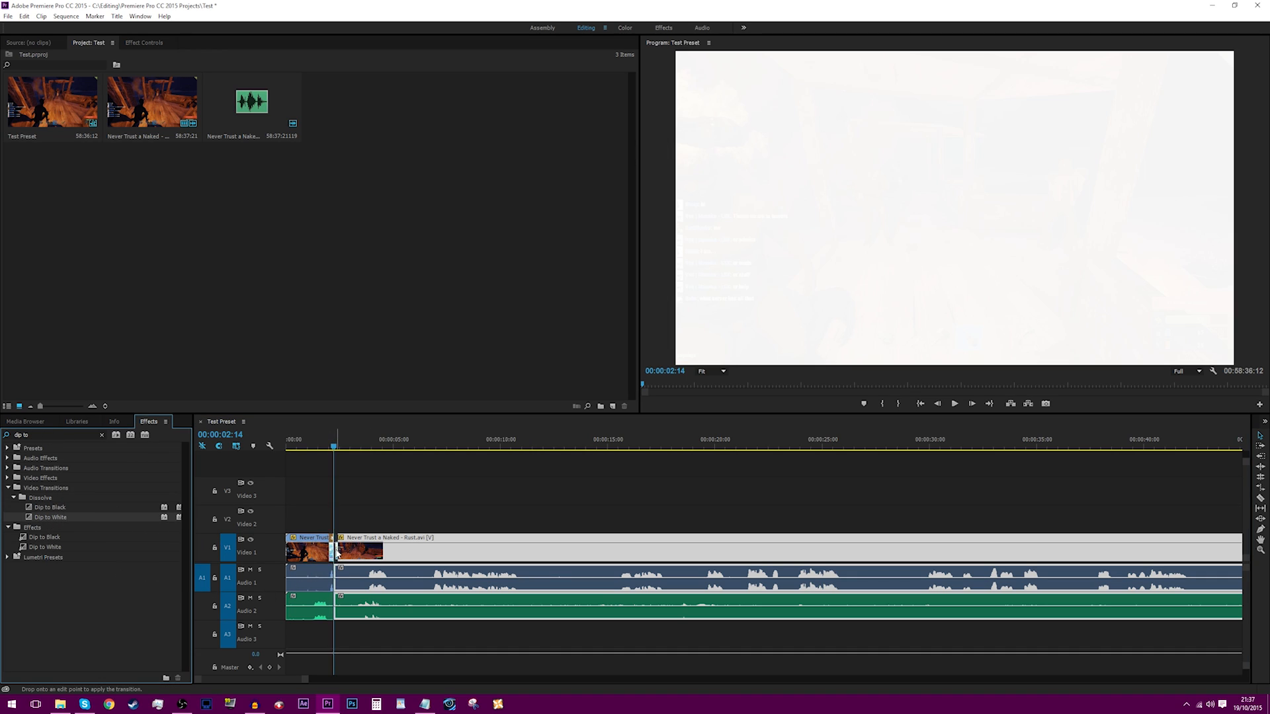
click(324, 449)
key(space)
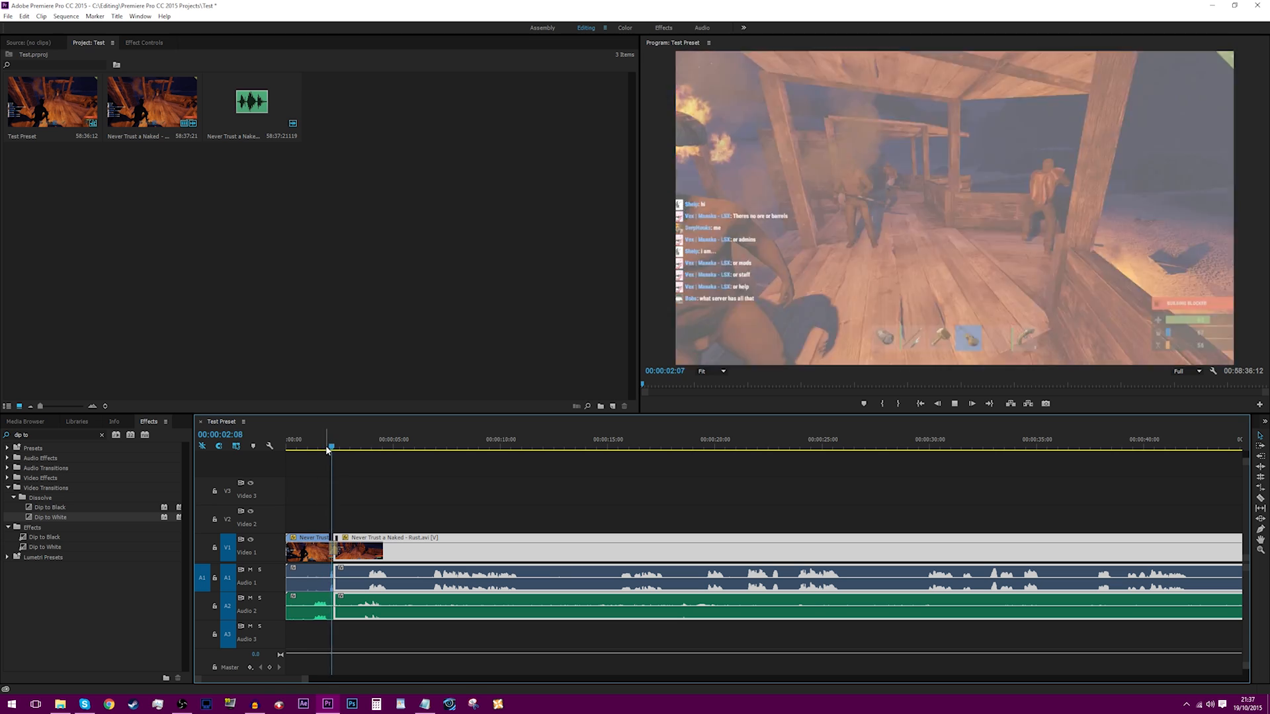
click(440, 529)
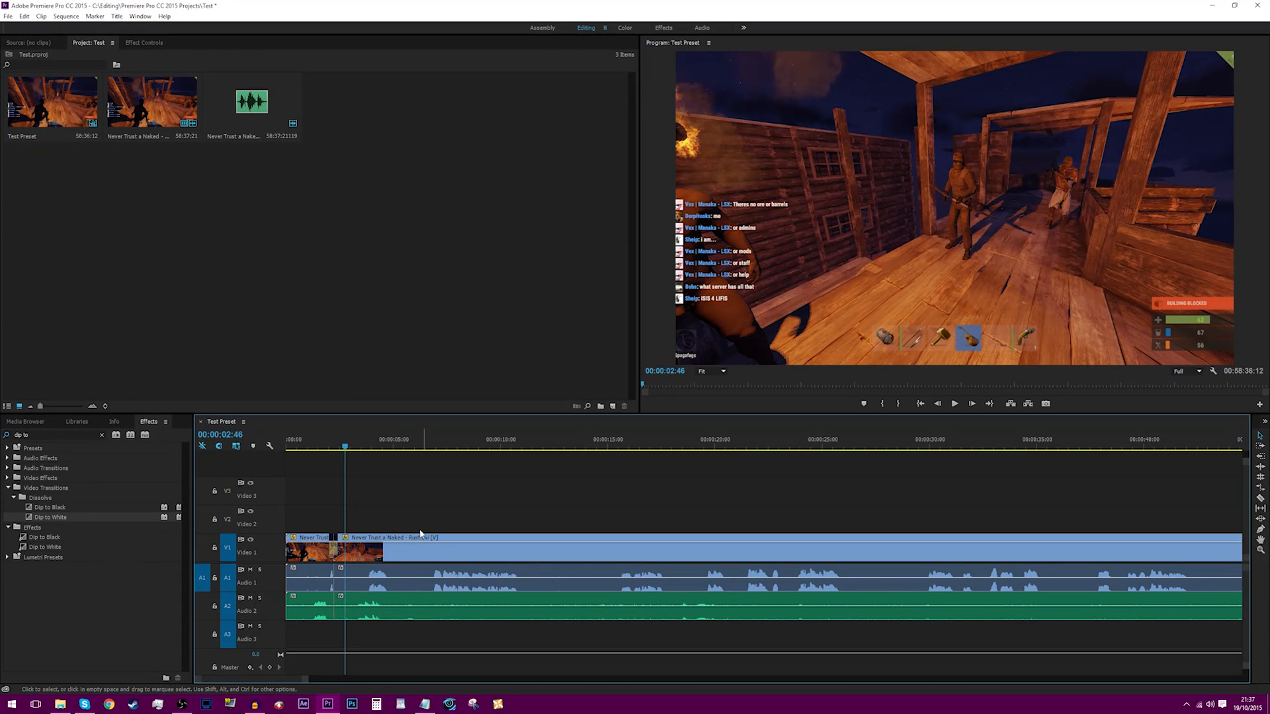
Step: Create a custom bin in the effects list and name it "Test Bin"
click(58, 584)
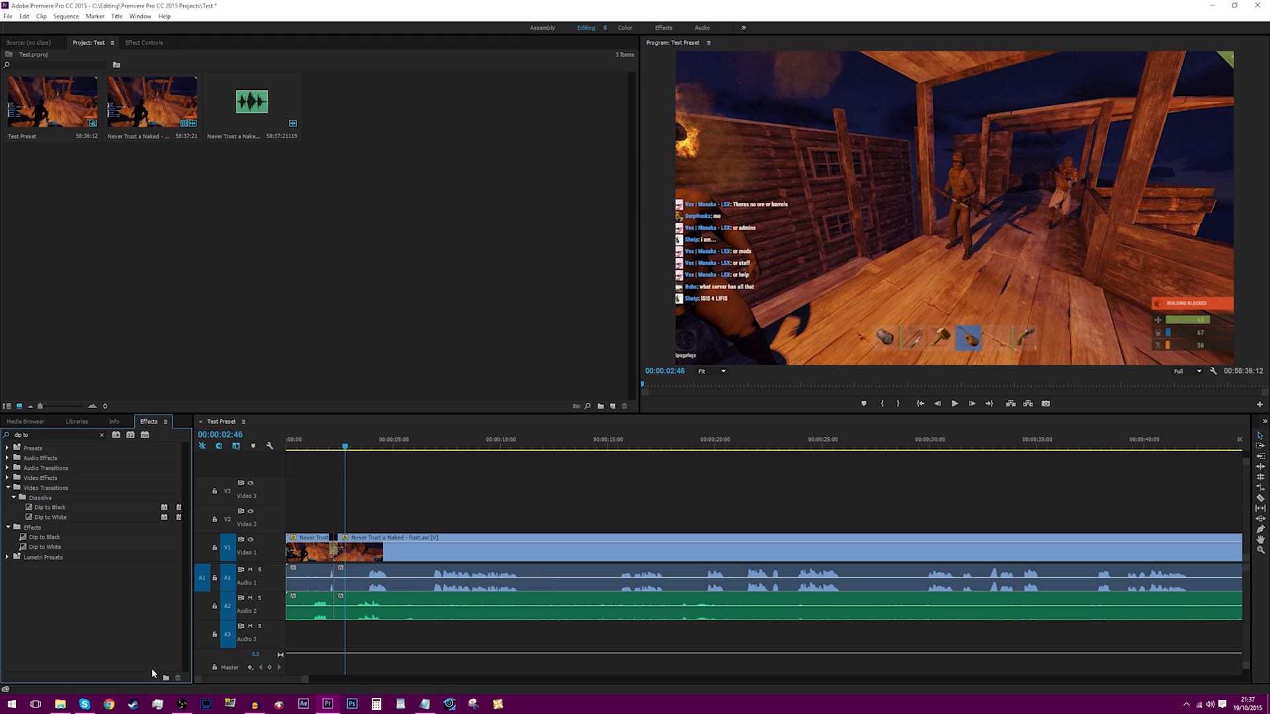
click(165, 678)
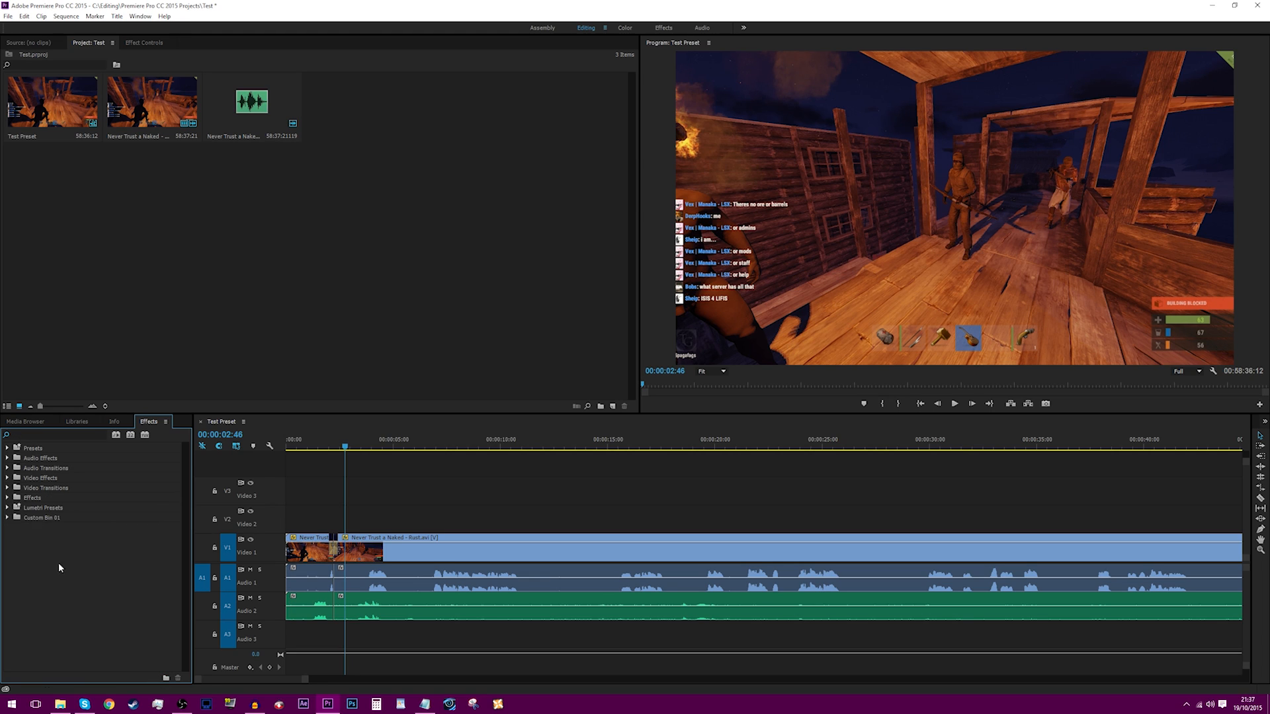
click(41, 518)
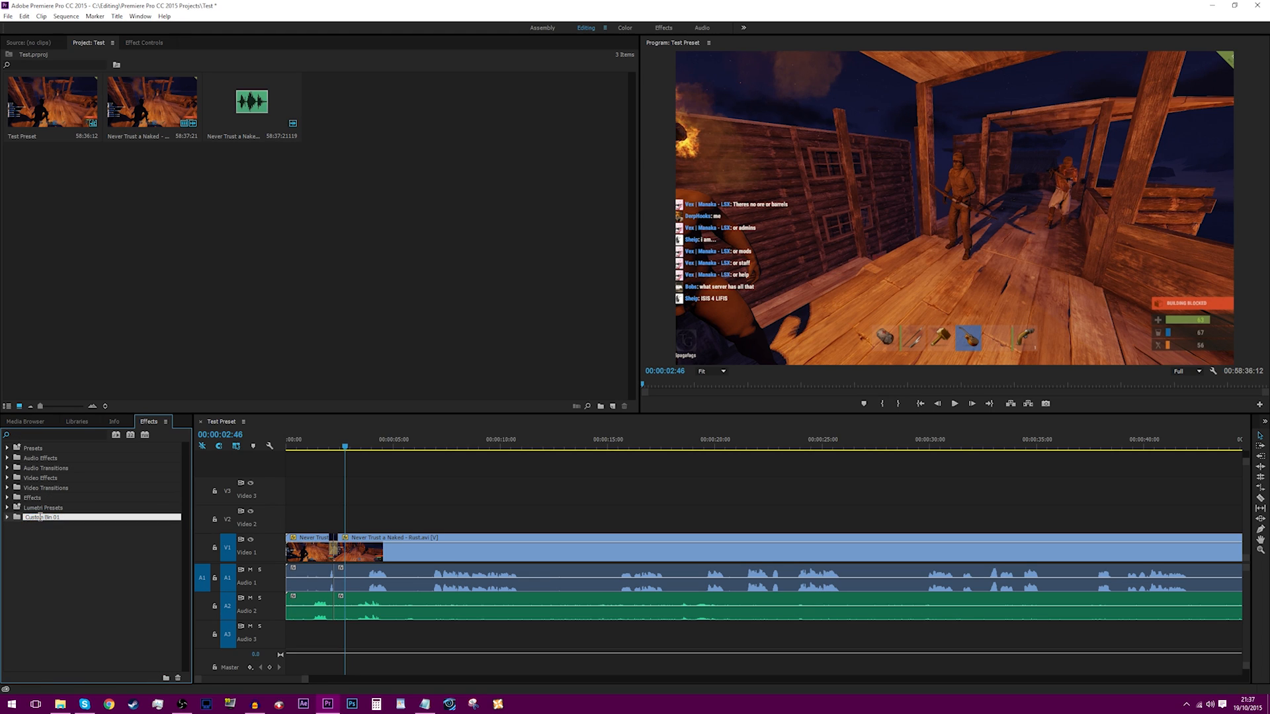
text(Test Bin)
key(Return)
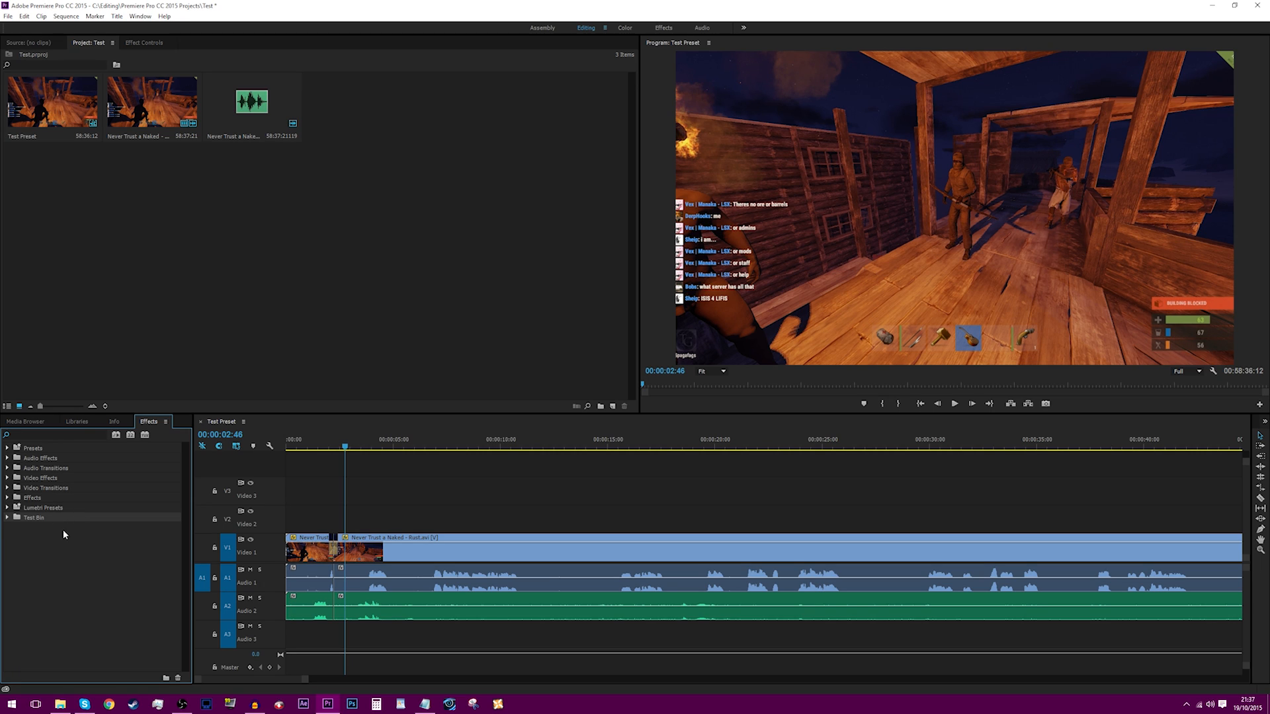
click(64, 531)
Step: Search for "dip to" and "expo", and add Dip to Black, Dip to White and Exponential Fade to Test Bin
click(37, 435)
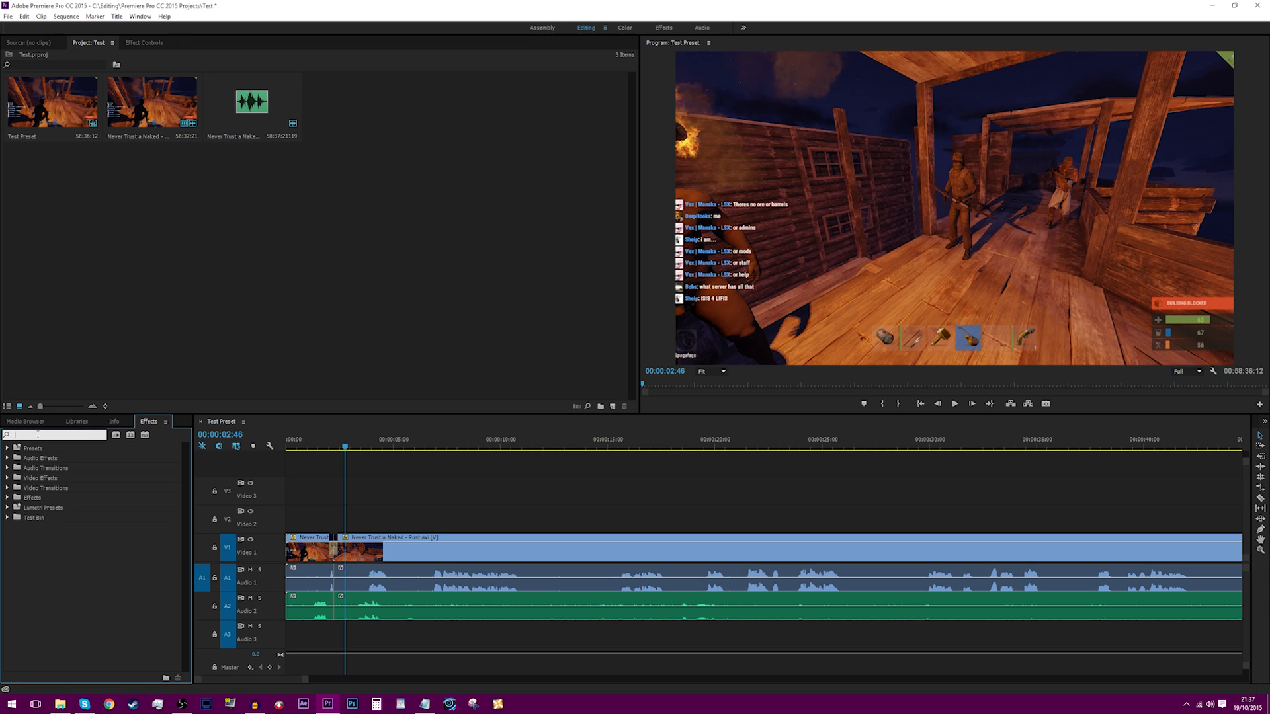
text(dip to)
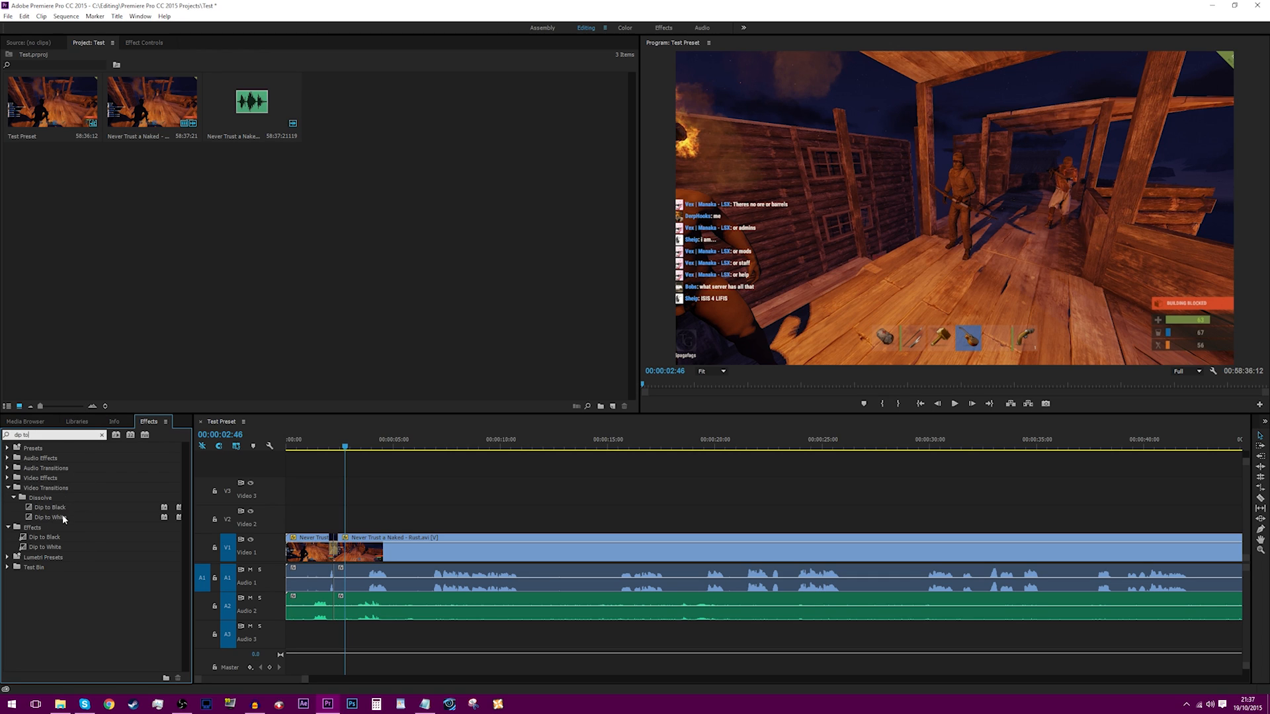
drag(63, 516, 37, 567)
drag(31, 436, 14, 436)
text(expo)
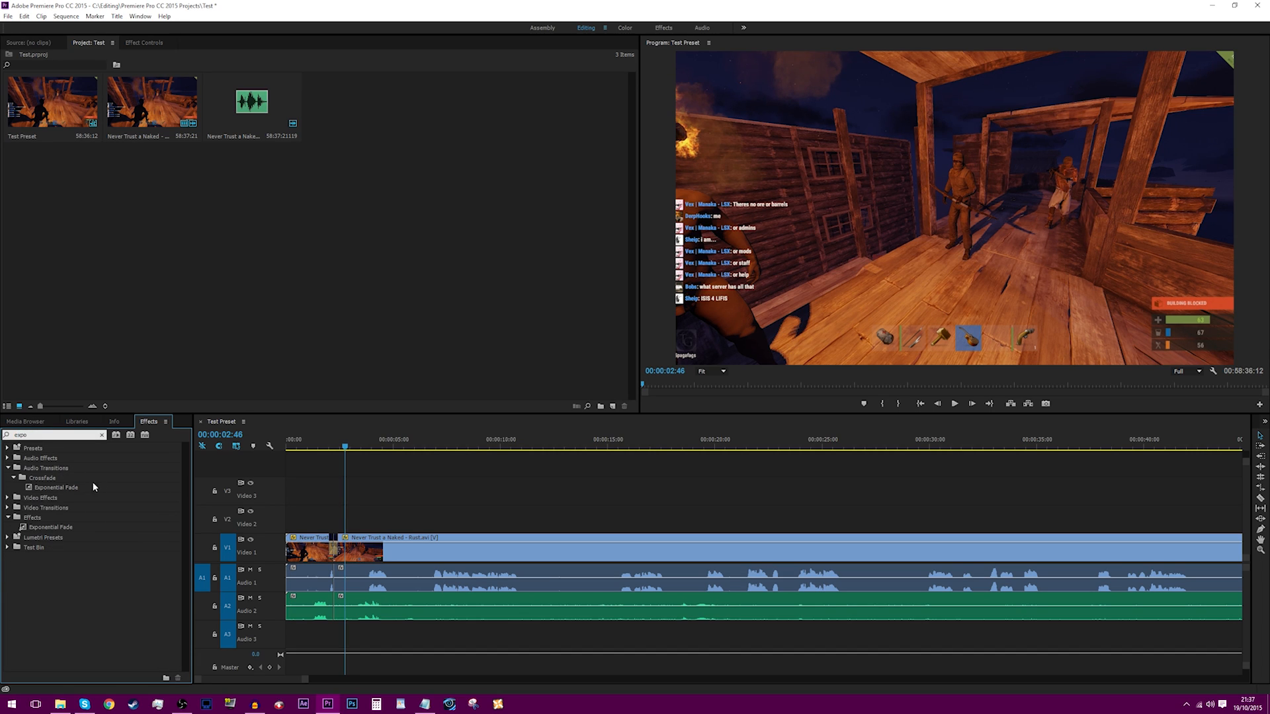
drag(93, 486, 40, 547)
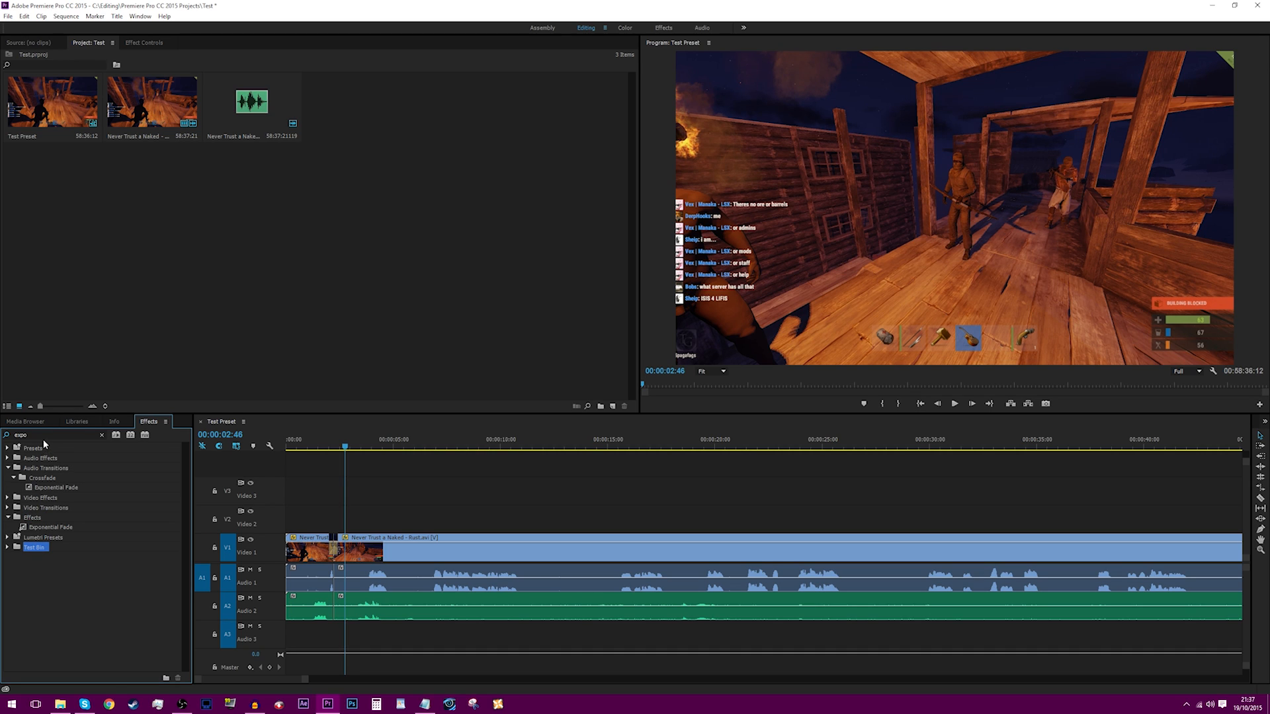
Step: Search the effects for "cross" and add the Cross Dissolve transition to Test Bin
click(42, 436)
text(cross)
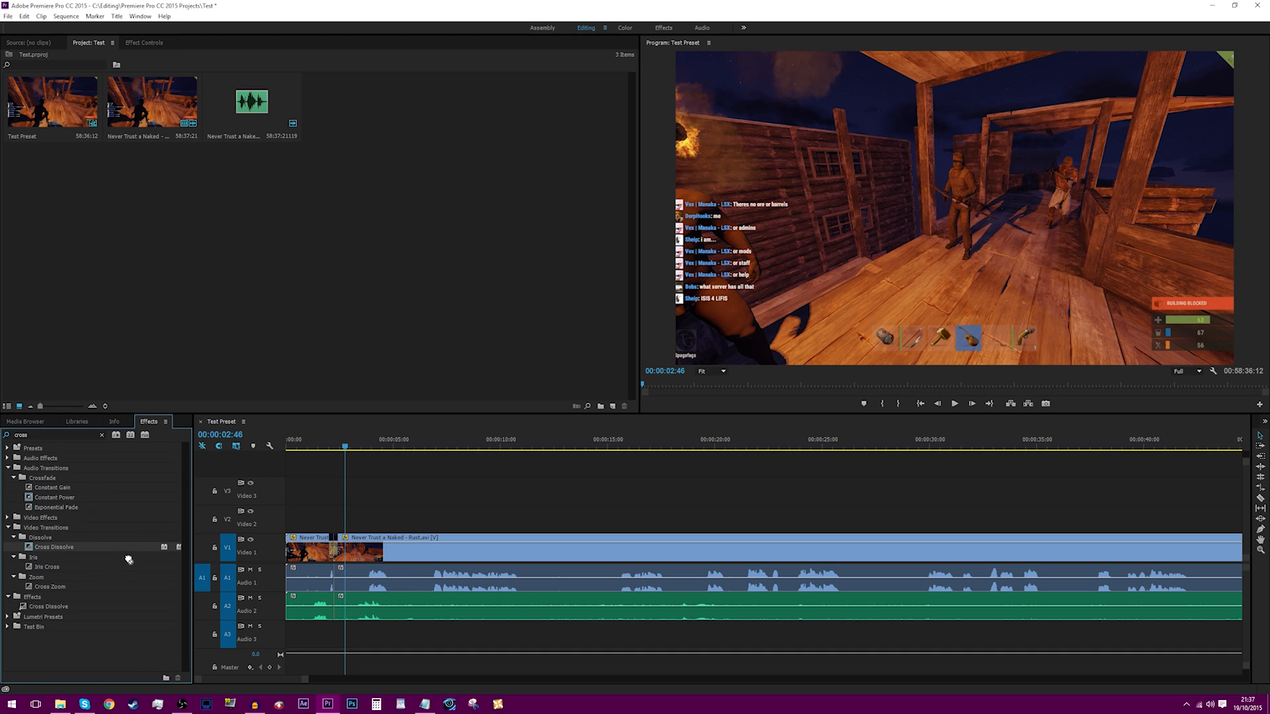
click(124, 627)
Step: Search for "hor" and "vertic", and add the Horizontal Flip and Vertical Flip effects to Test Bin
click(52, 436)
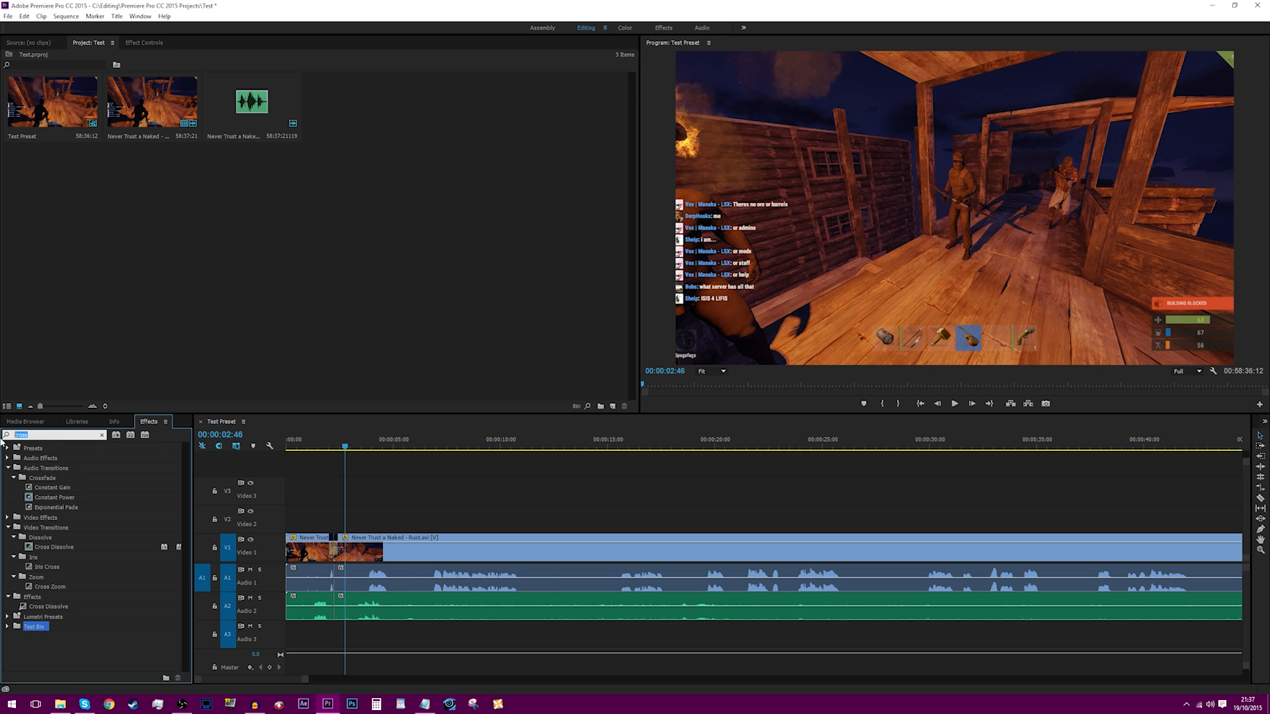
text(hore)
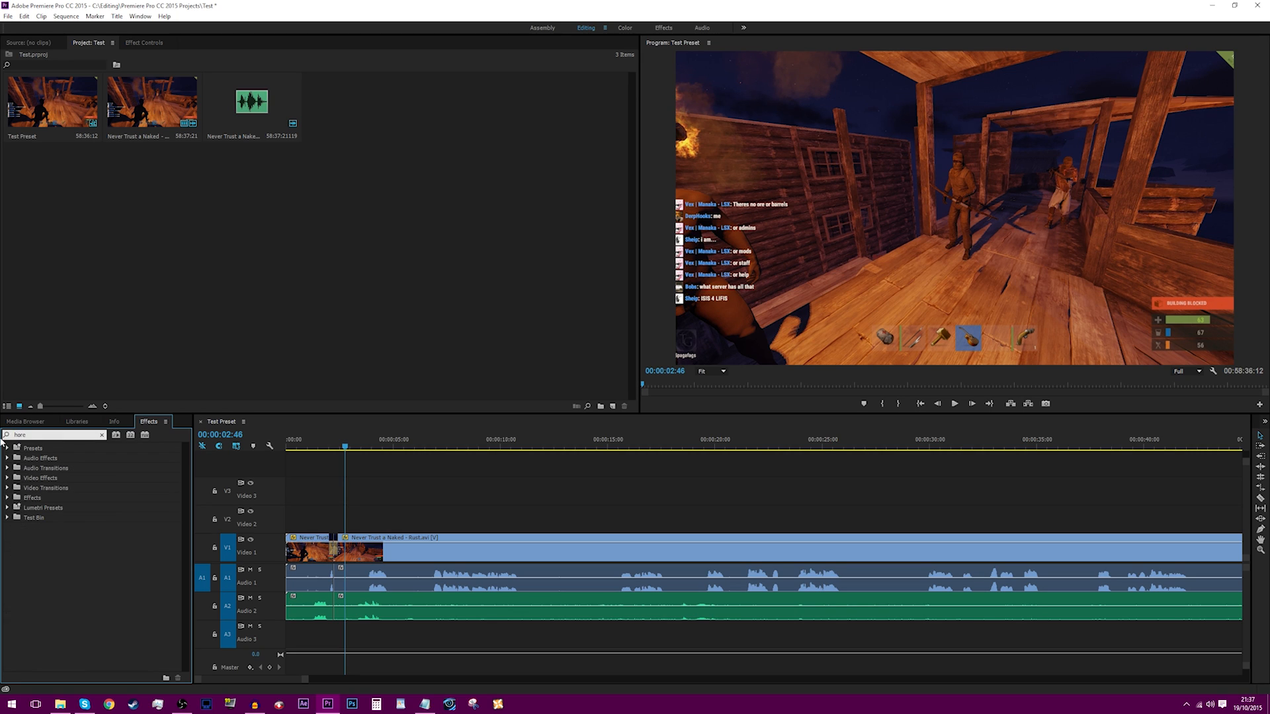
key(BackSpace)
click(79, 517)
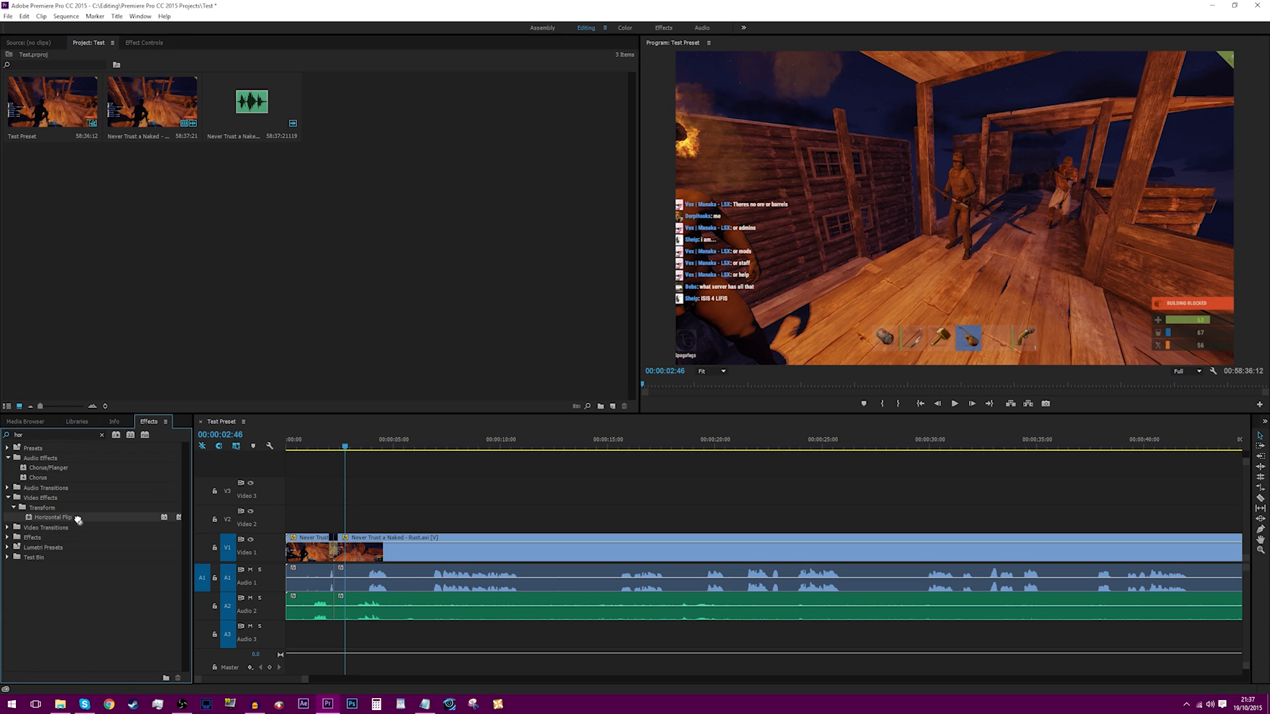
click(34, 557)
click(35, 437)
text(vertic)
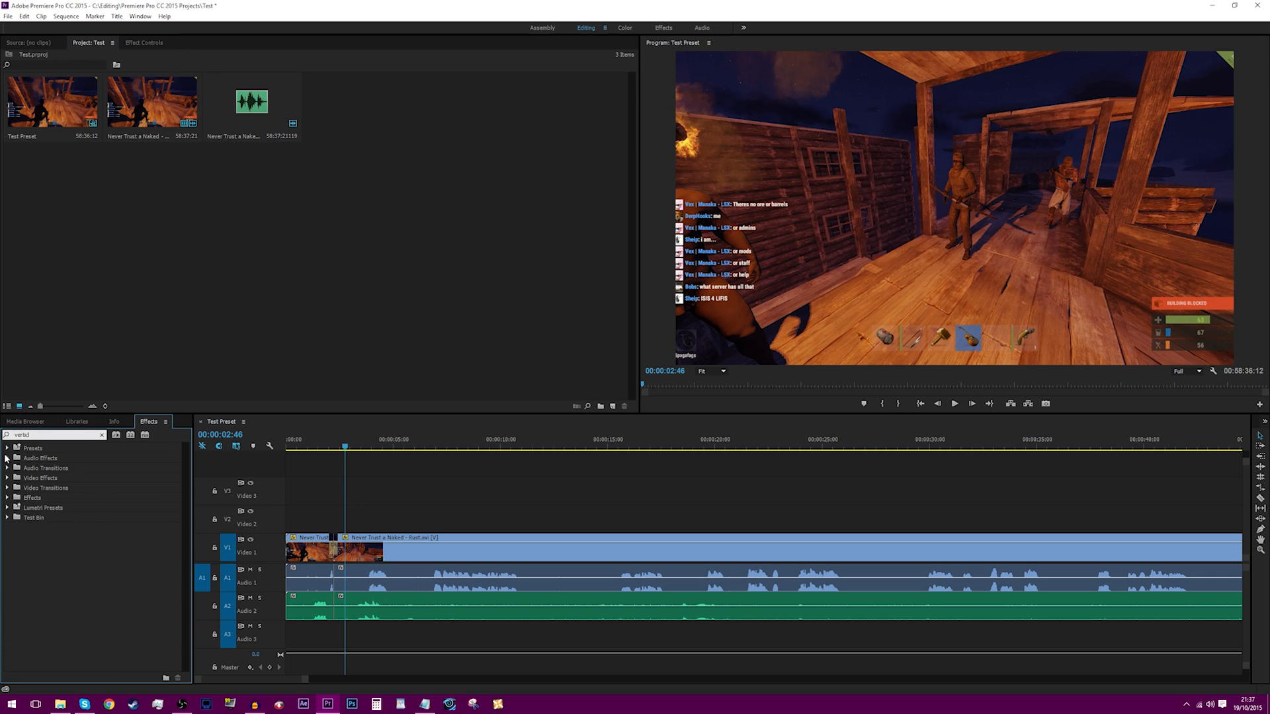
click(58, 496)
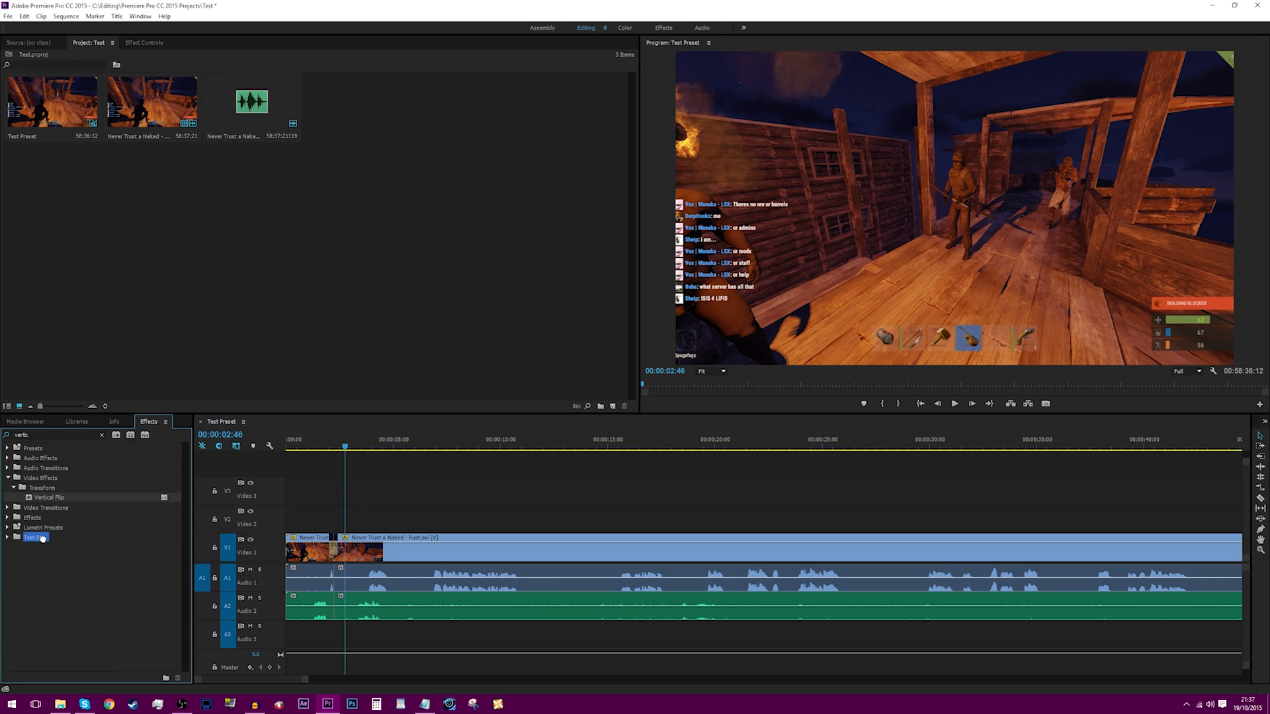
click(41, 540)
Step: Find the Gaussian Blur video effect, add it to Test Bin, and expand the bin with the search cleared
click(101, 437)
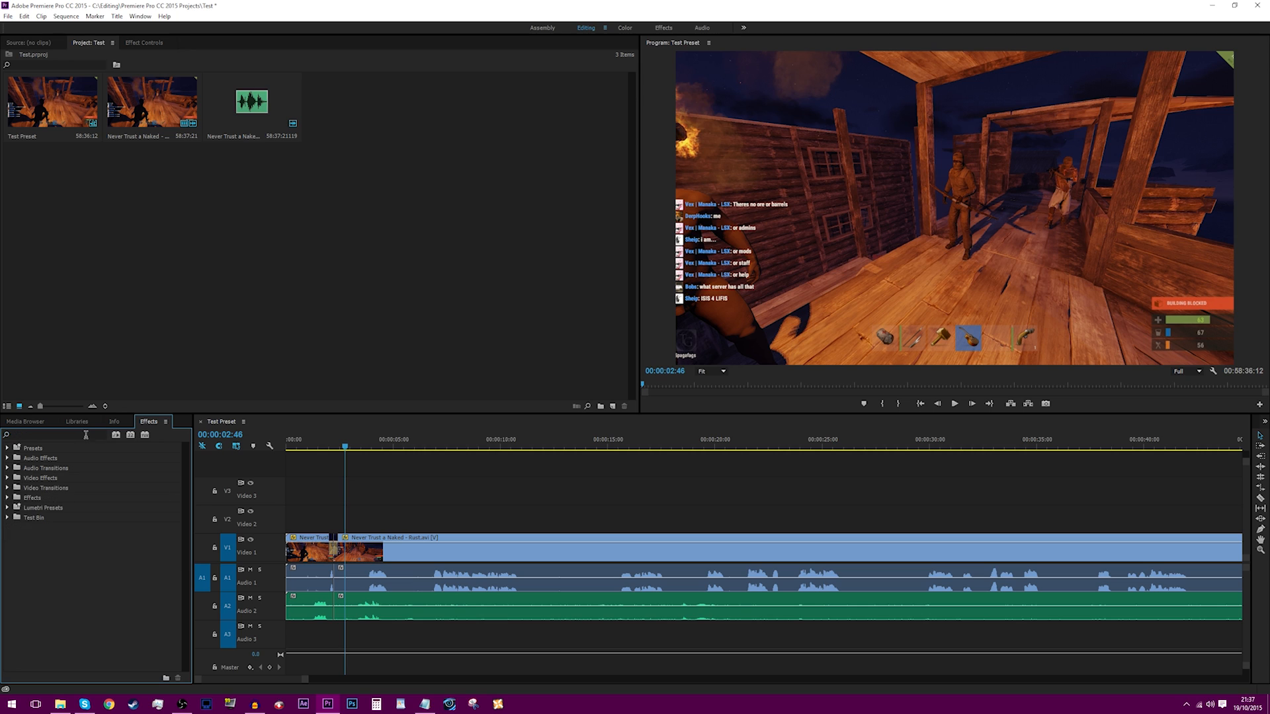
text(gaus)
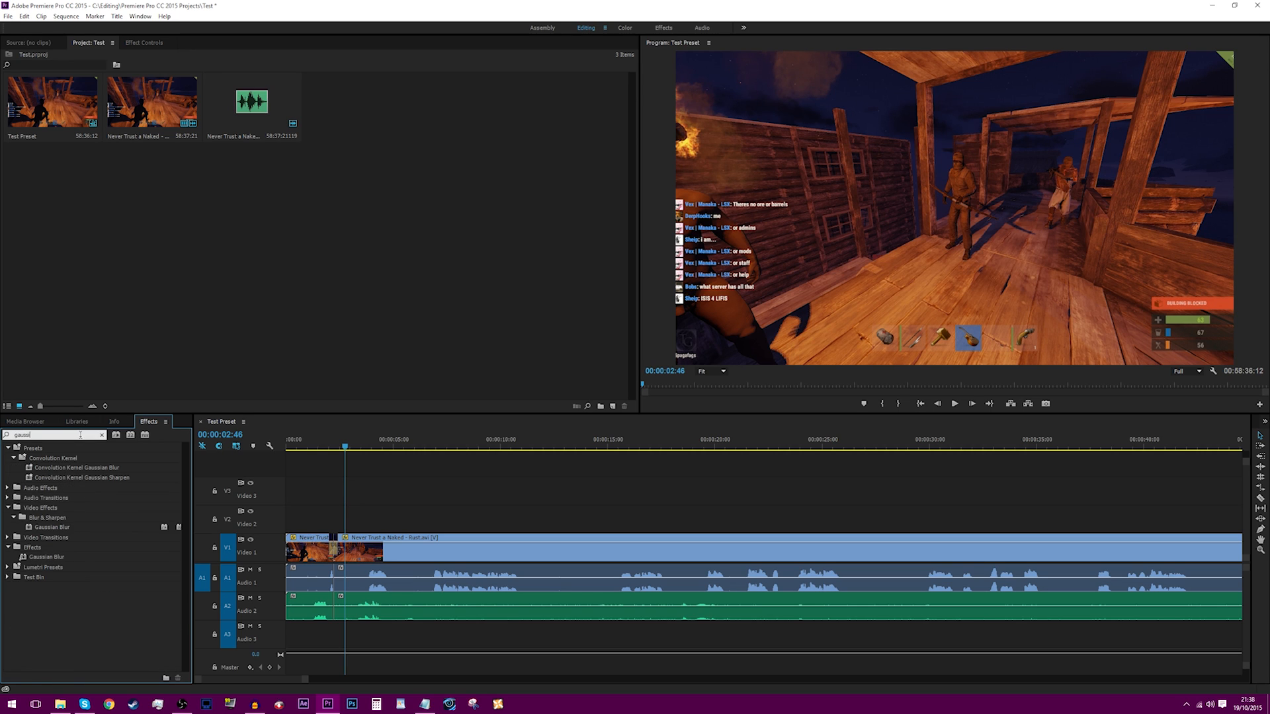
text(si)
click(49, 529)
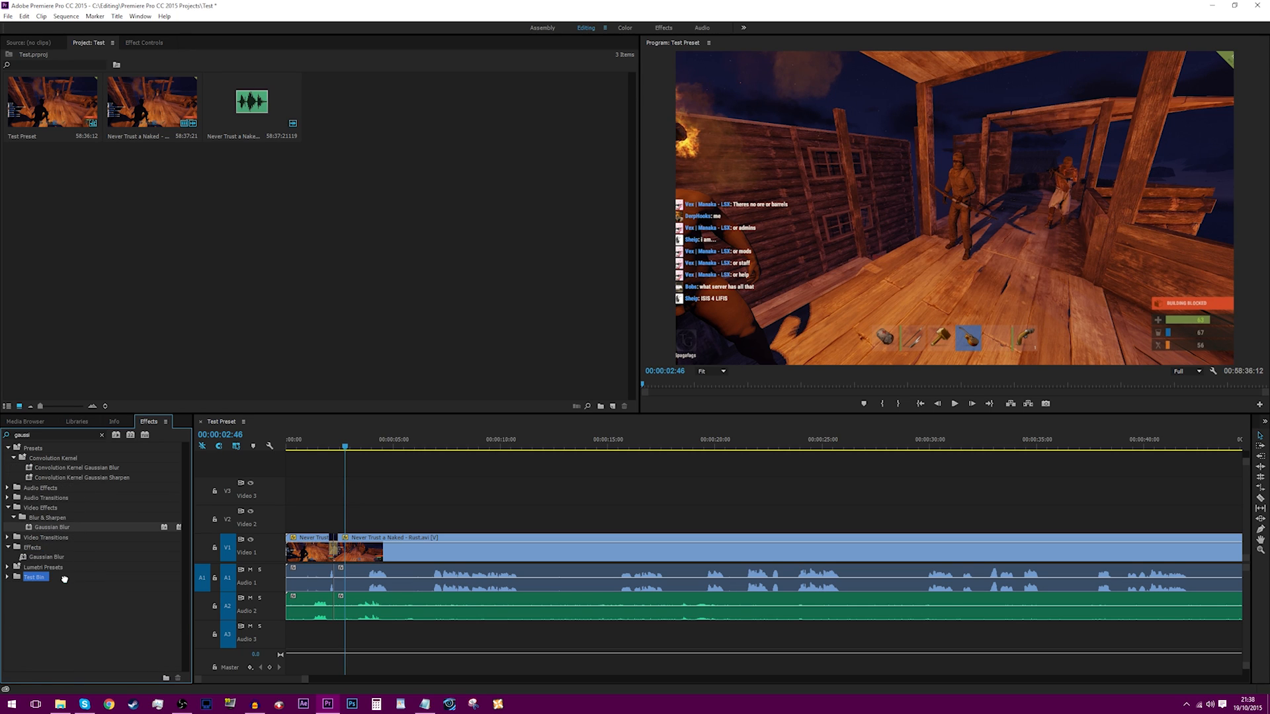
drag(48, 434, 2, 438)
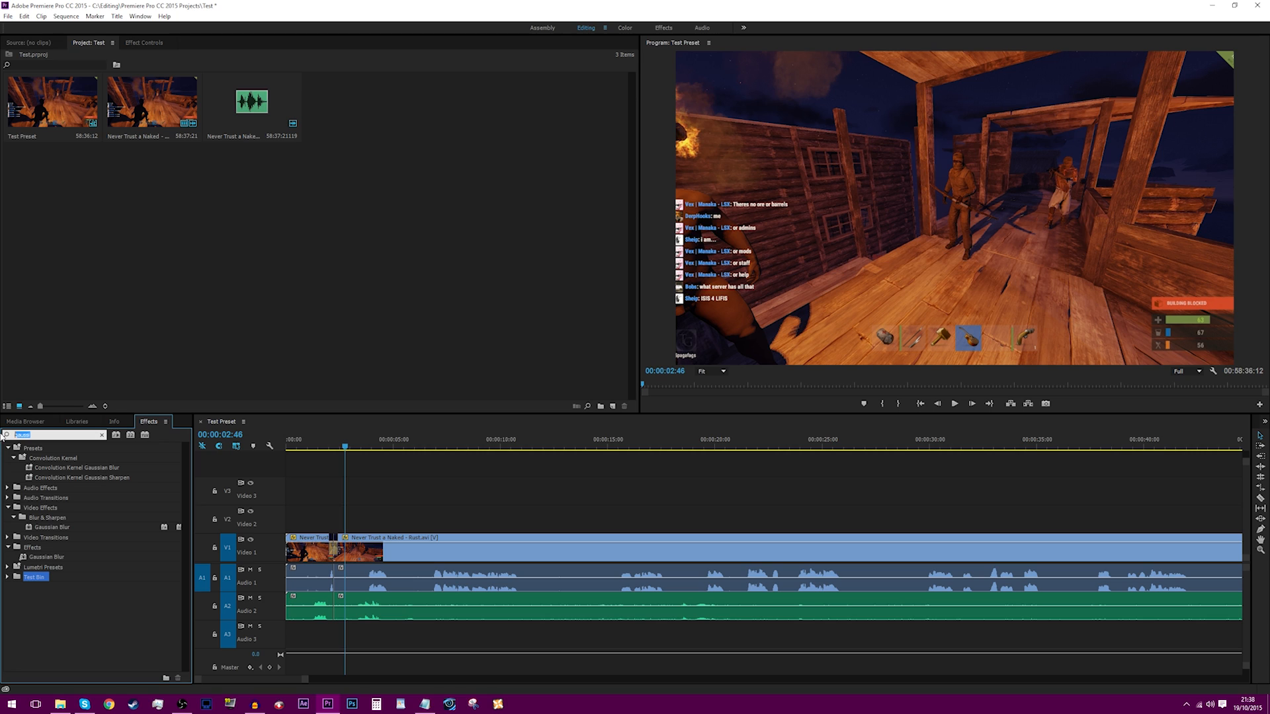
key(BackSpace)
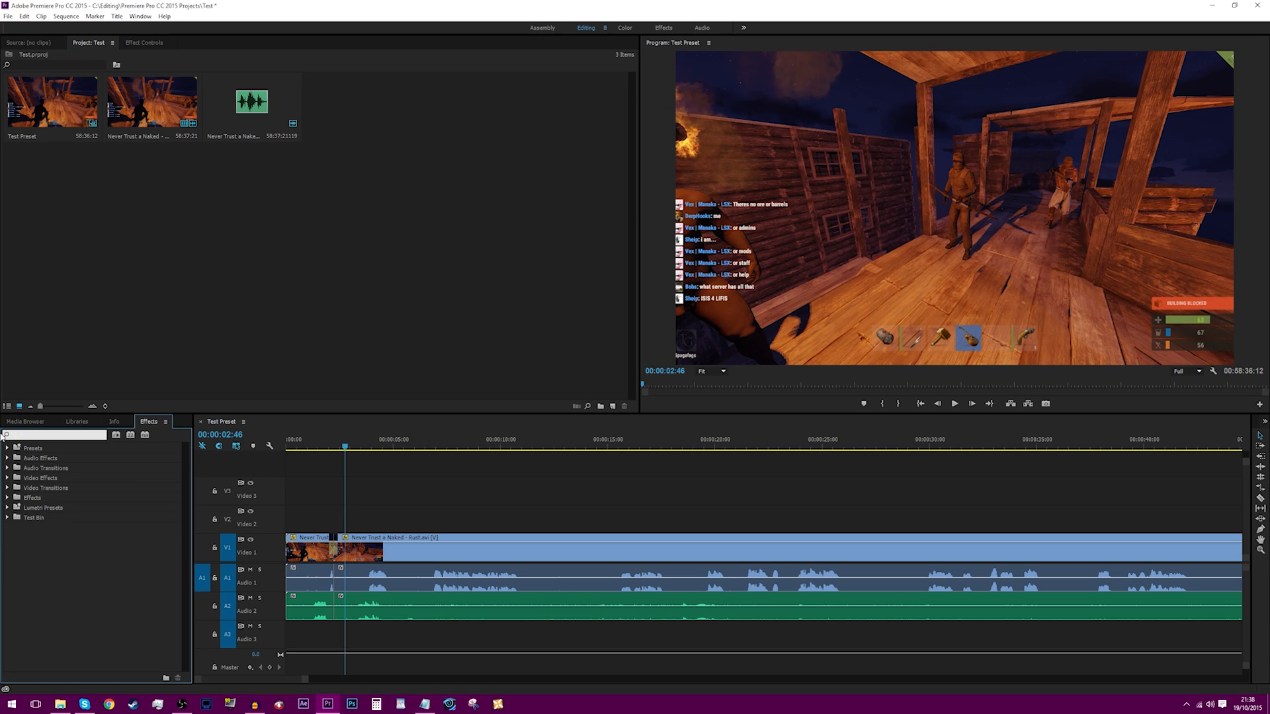
click(8, 517)
Step: Search for "bas" and "trebl", add the Bass and Treble audio effects to Test Bin, and clear the search
click(31, 435)
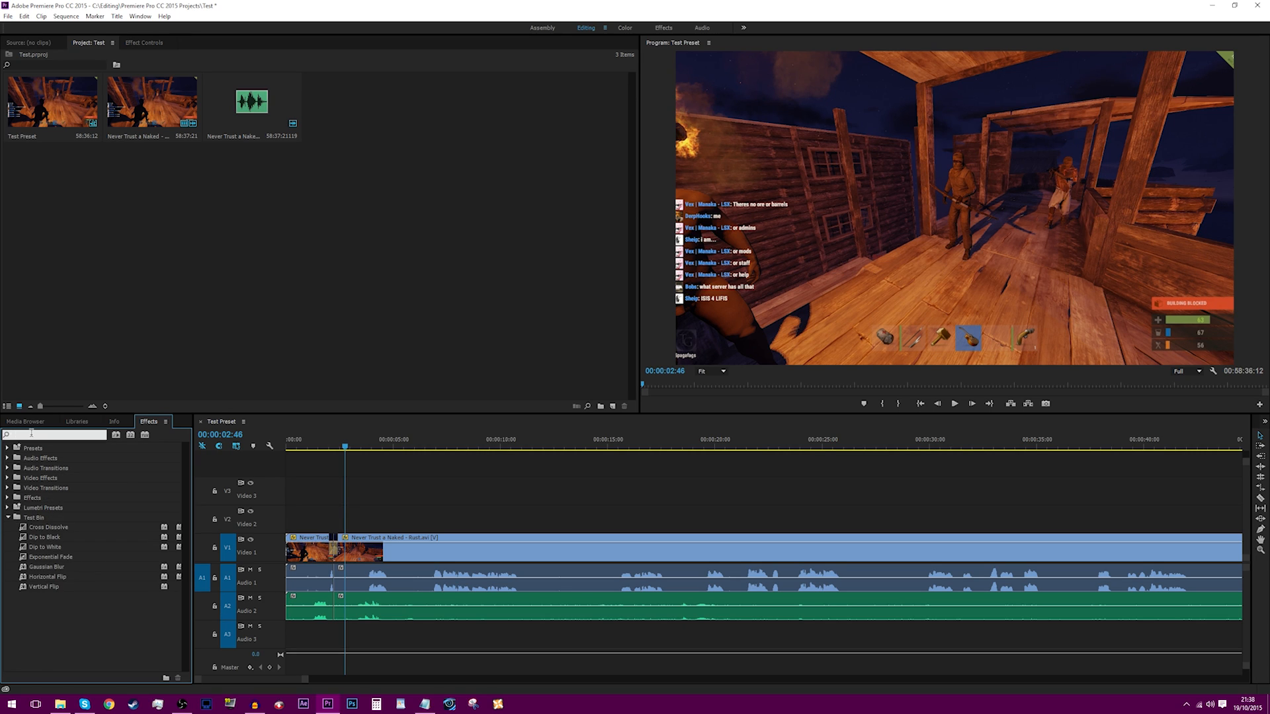
text(bas)
drag(35, 538, 42, 557)
drag(47, 435, 15, 436)
text(trebl)
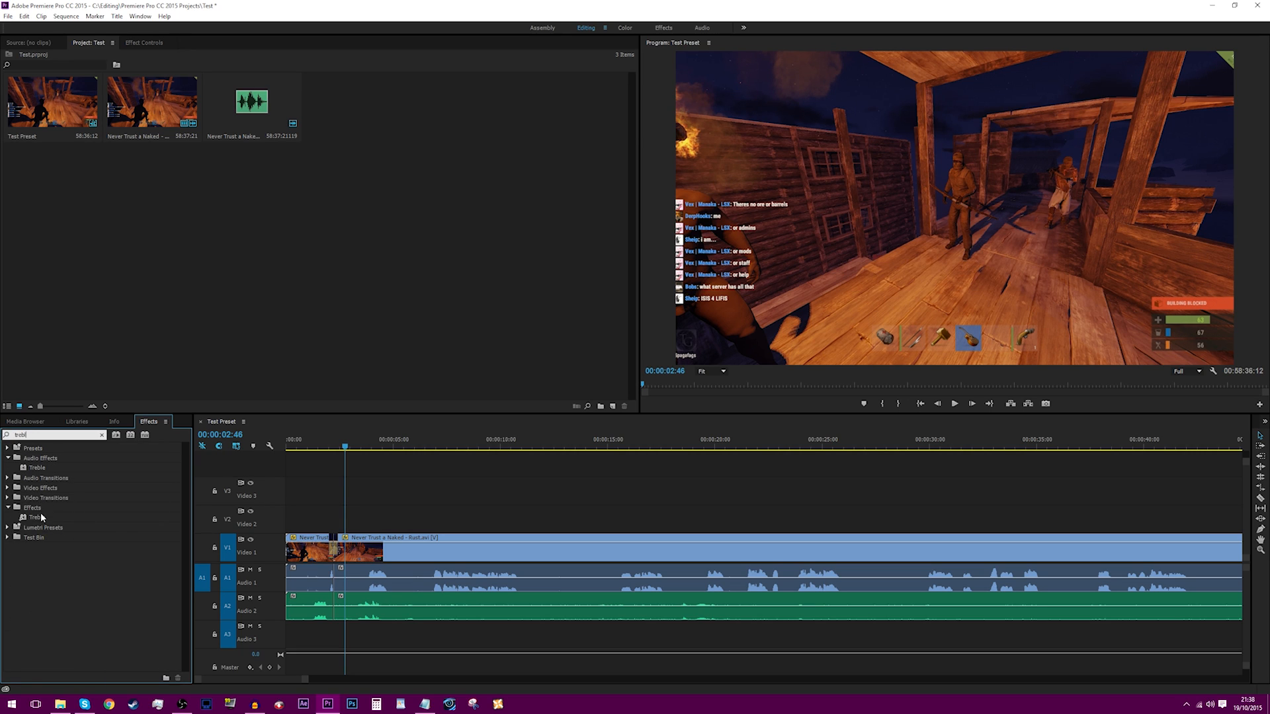
drag(36, 467, 40, 538)
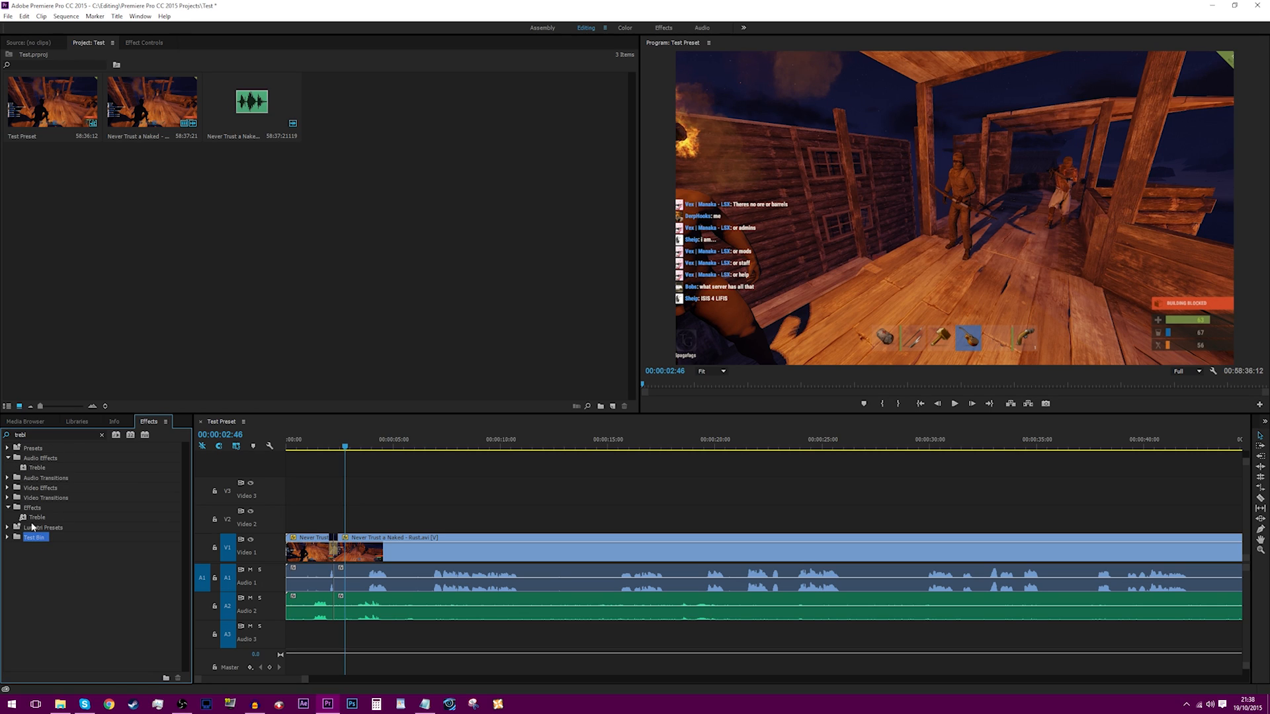
click(101, 435)
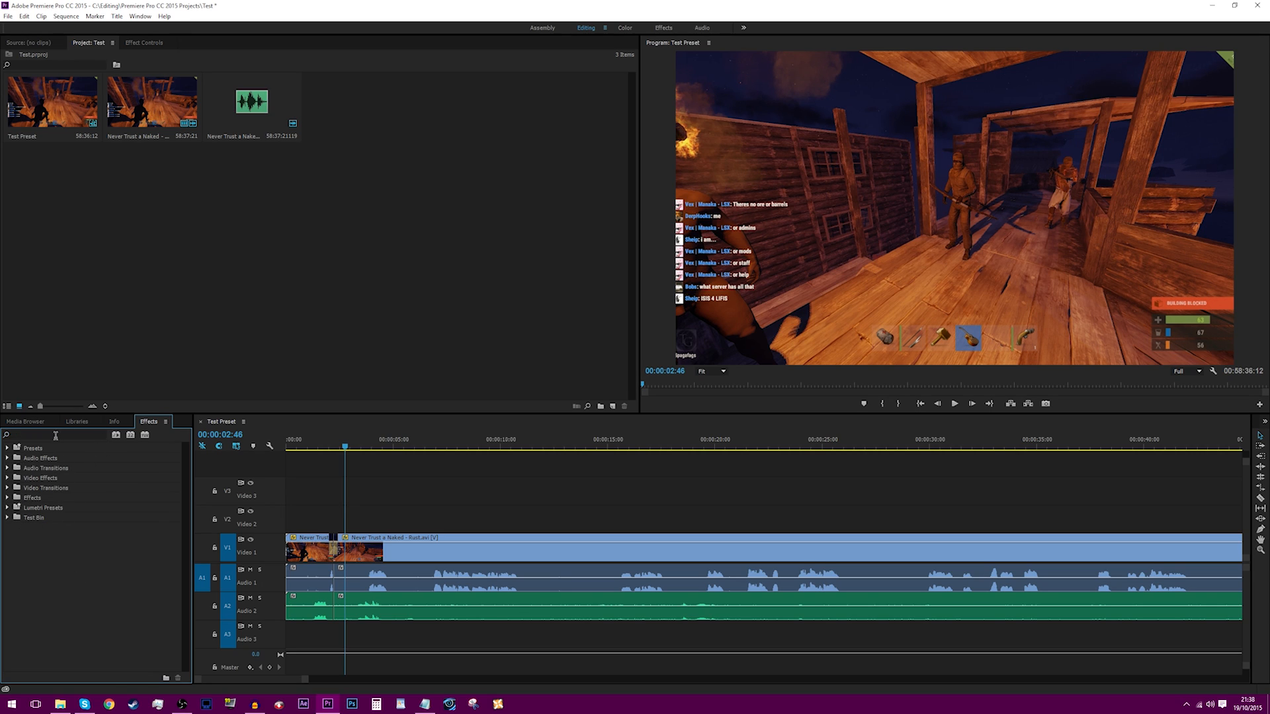
Step: Search for "low" and "level", and add the Lowpass audio effect and the Levels video effect to Test Bin
click(54, 435)
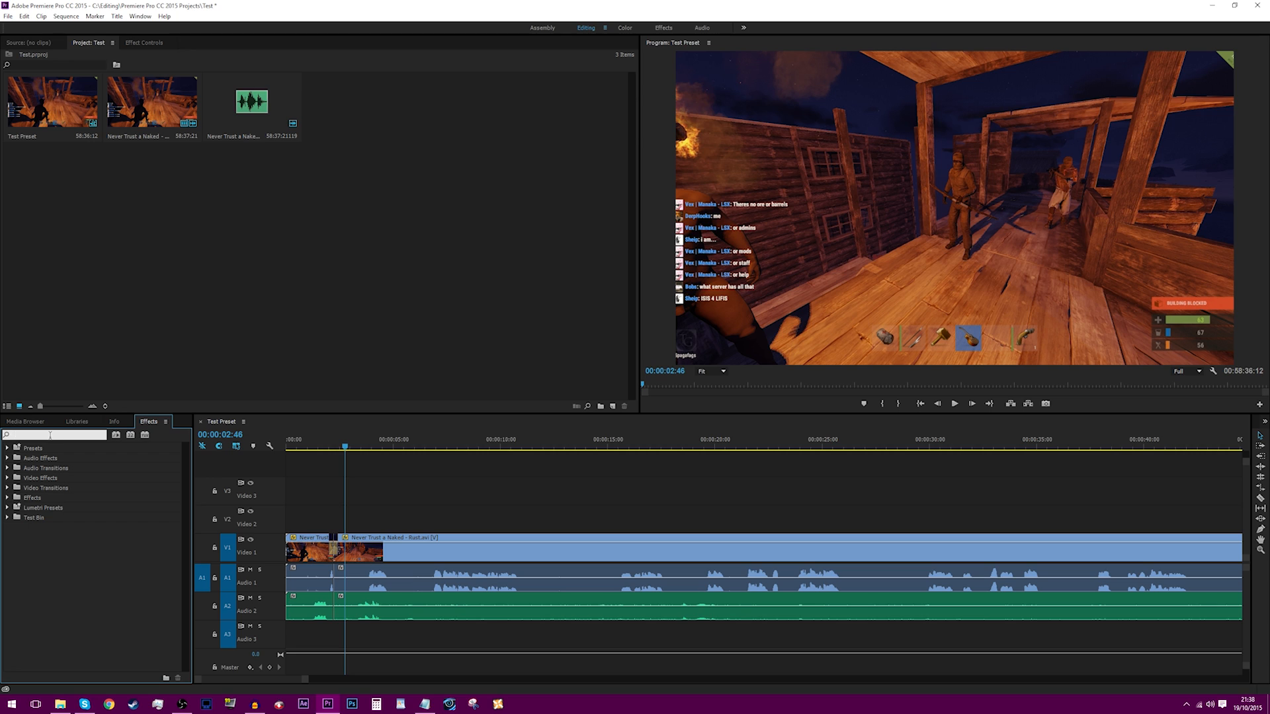
text(low)
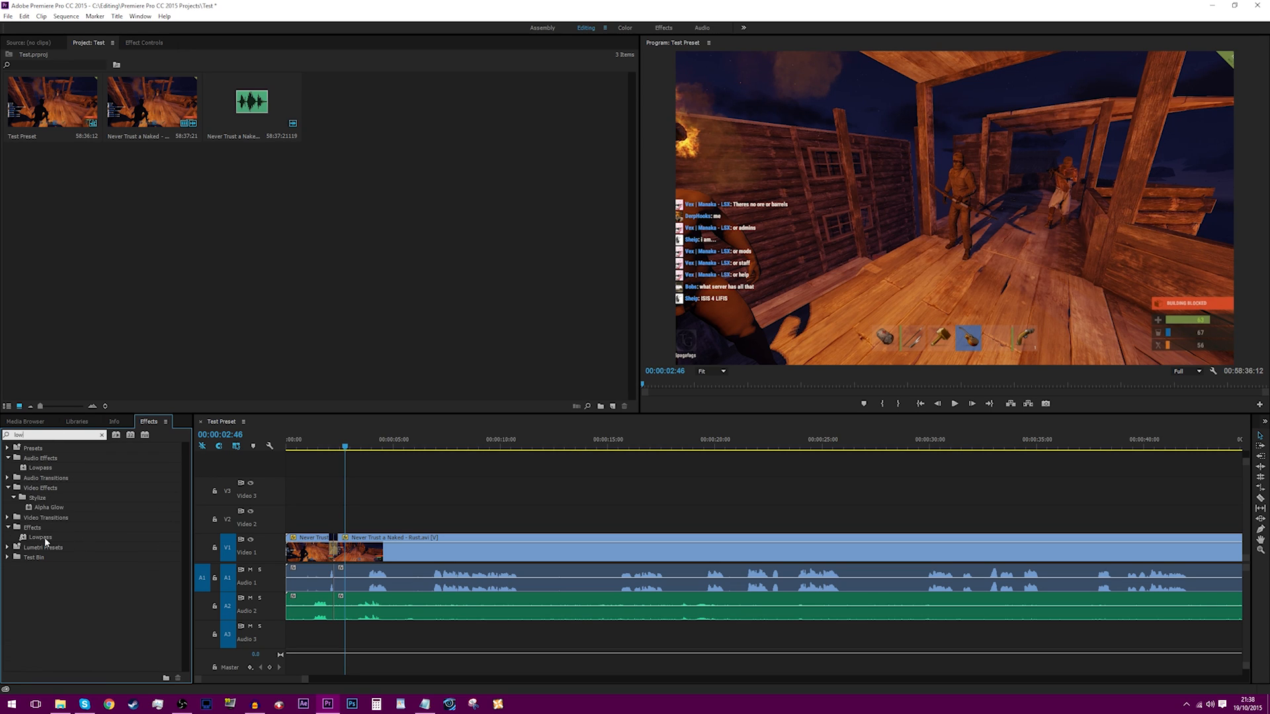
drag(45, 537, 36, 558)
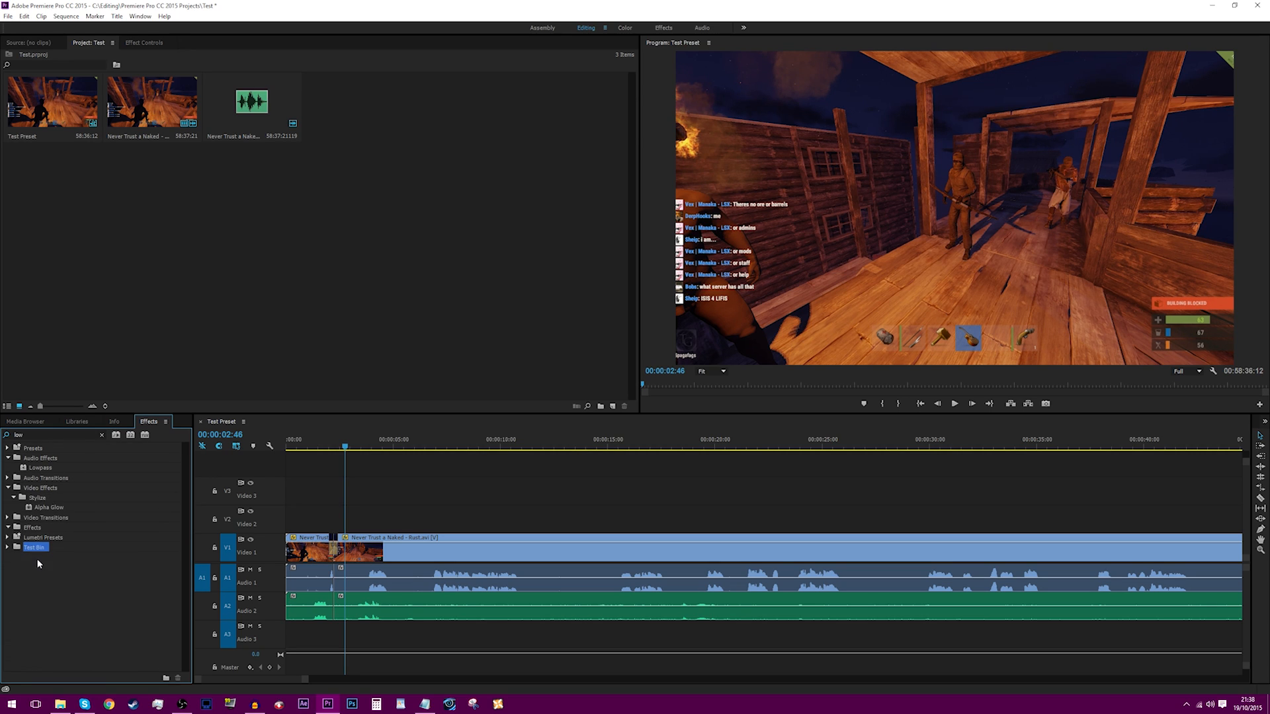
click(102, 435)
click(45, 434)
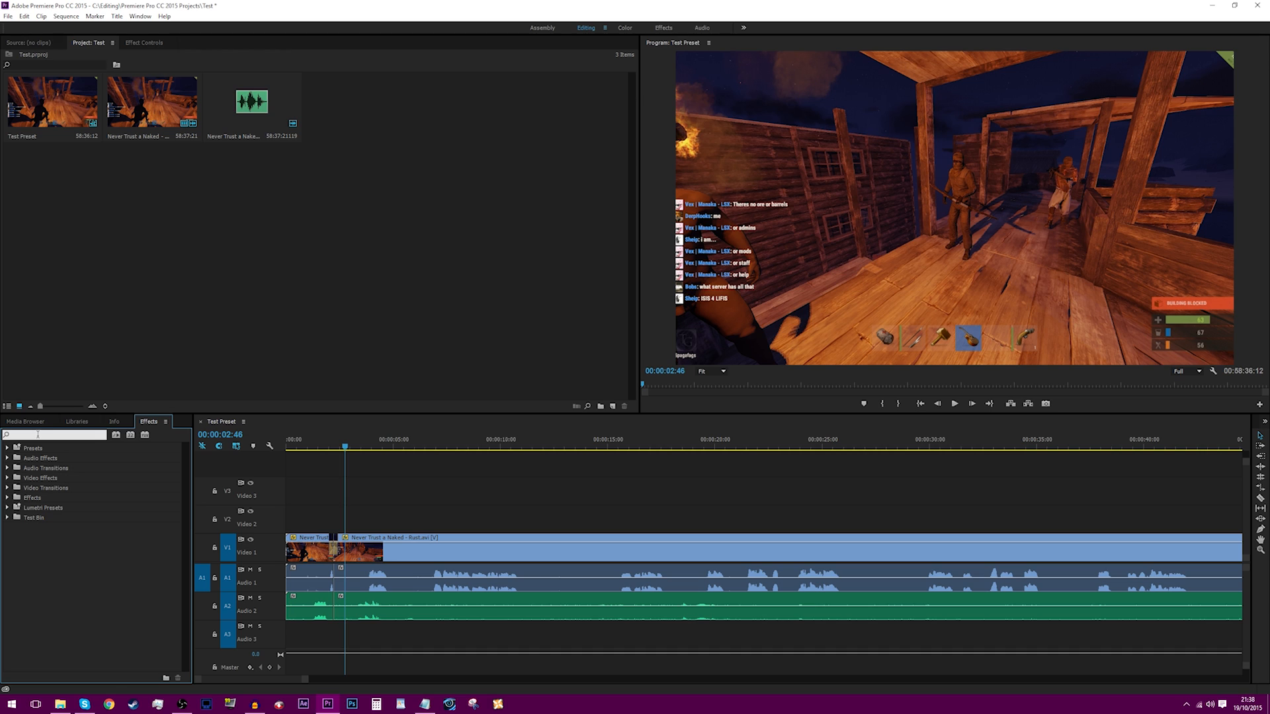
text(level)
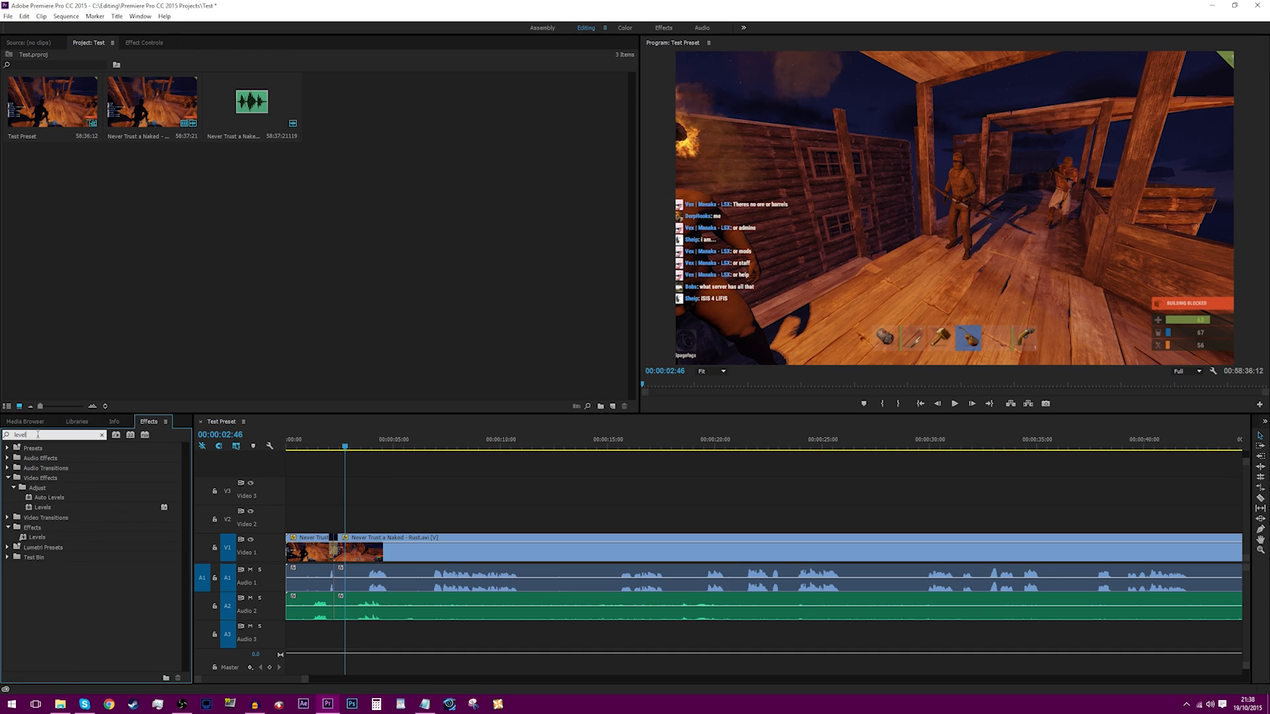
click(34, 557)
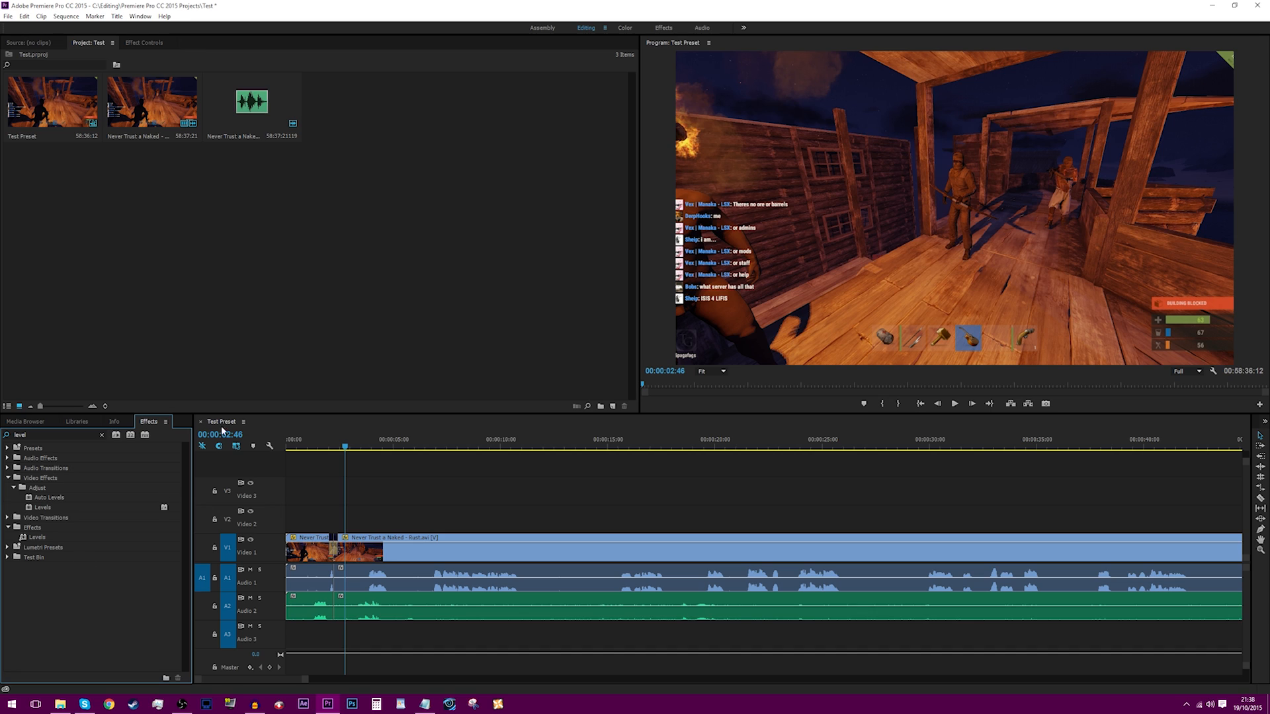
Step: Clear the effects search and expand Test Bin to review the effects collected in it
click(280, 322)
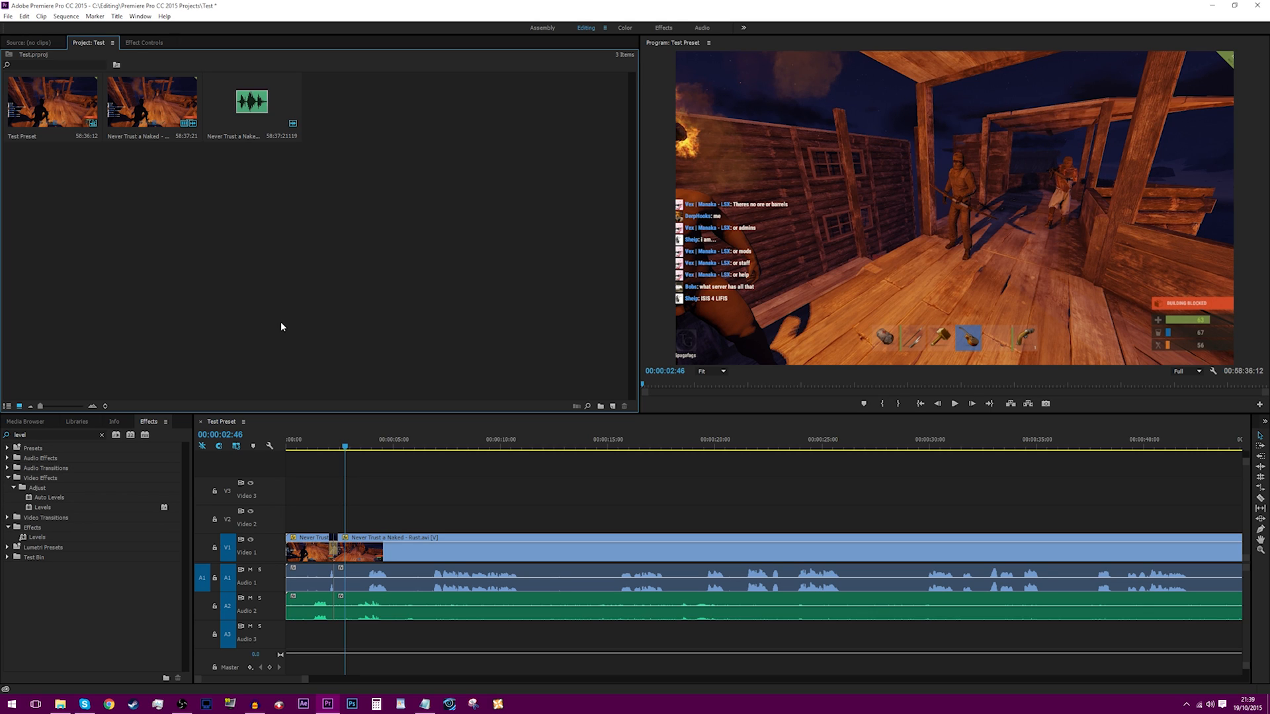
click(57, 554)
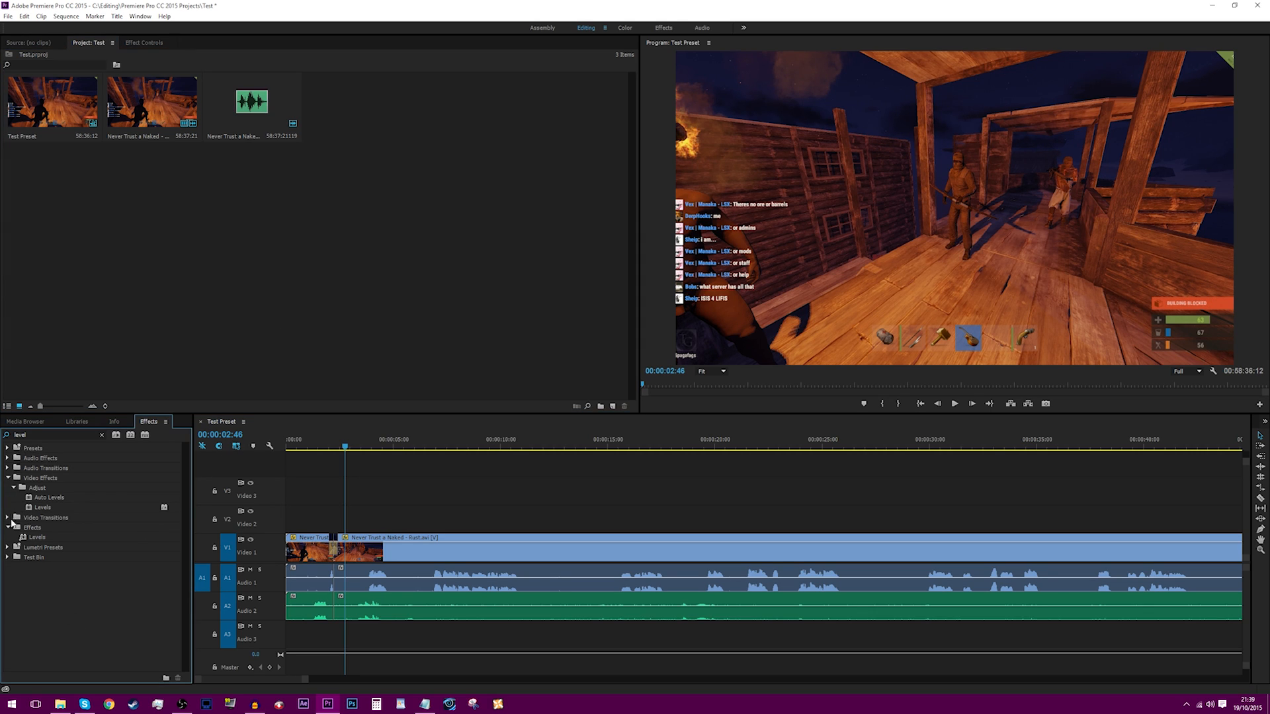
click(102, 435)
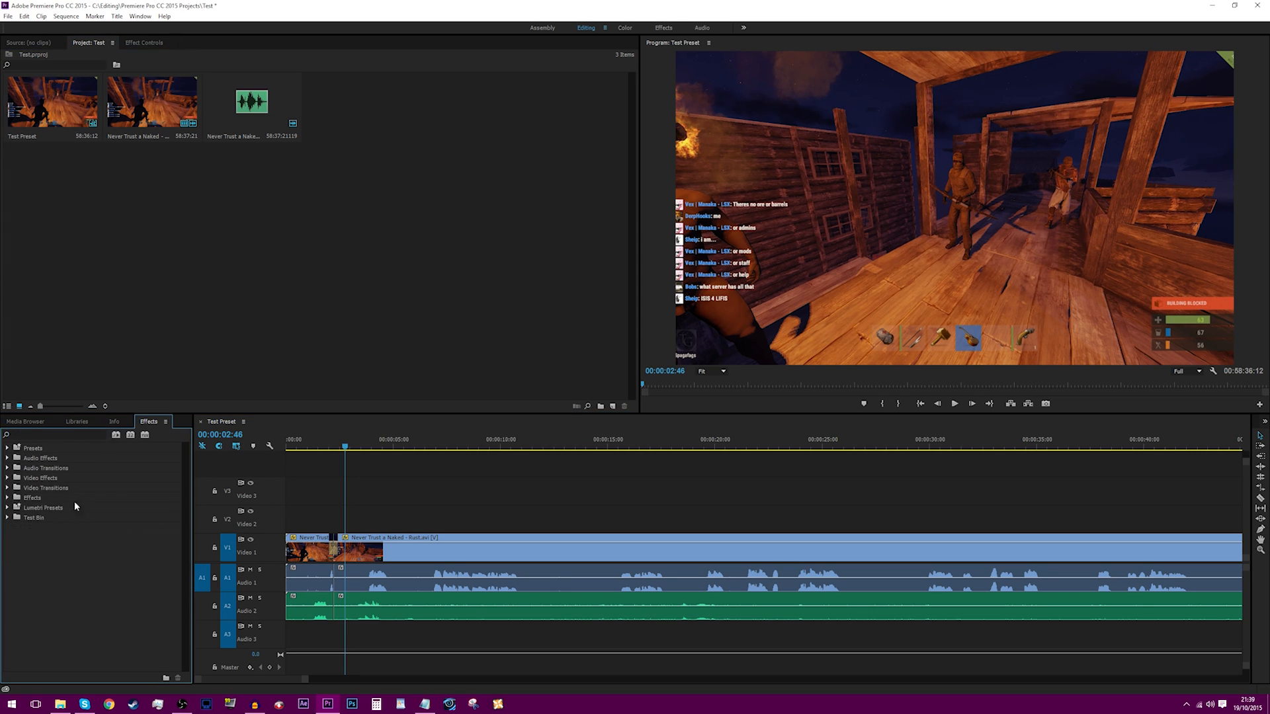
double_click(26, 518)
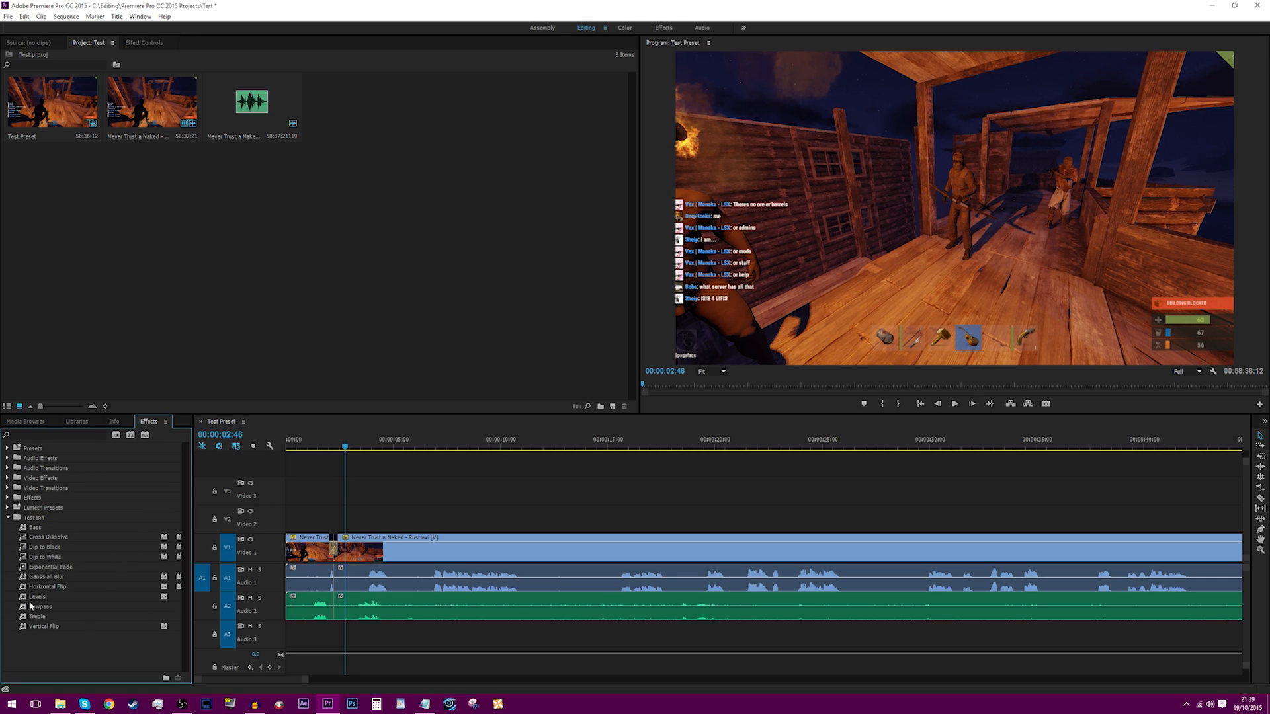
click(40, 527)
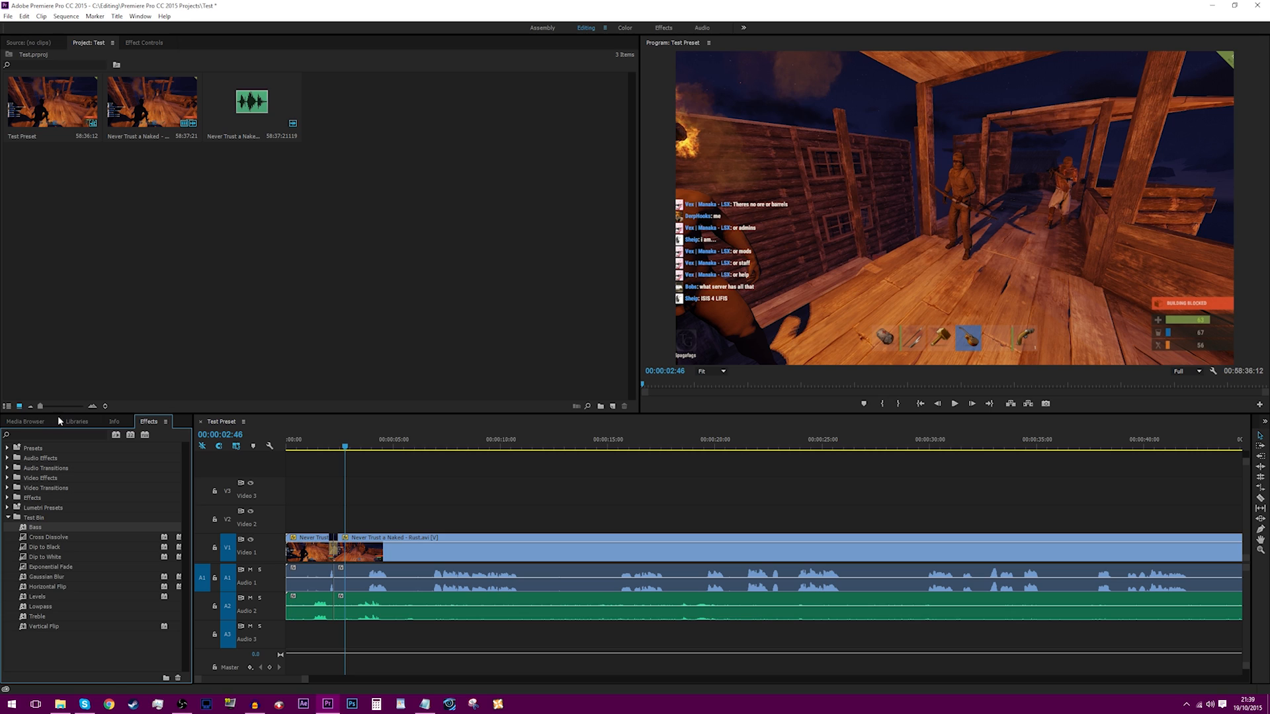
click(23, 431)
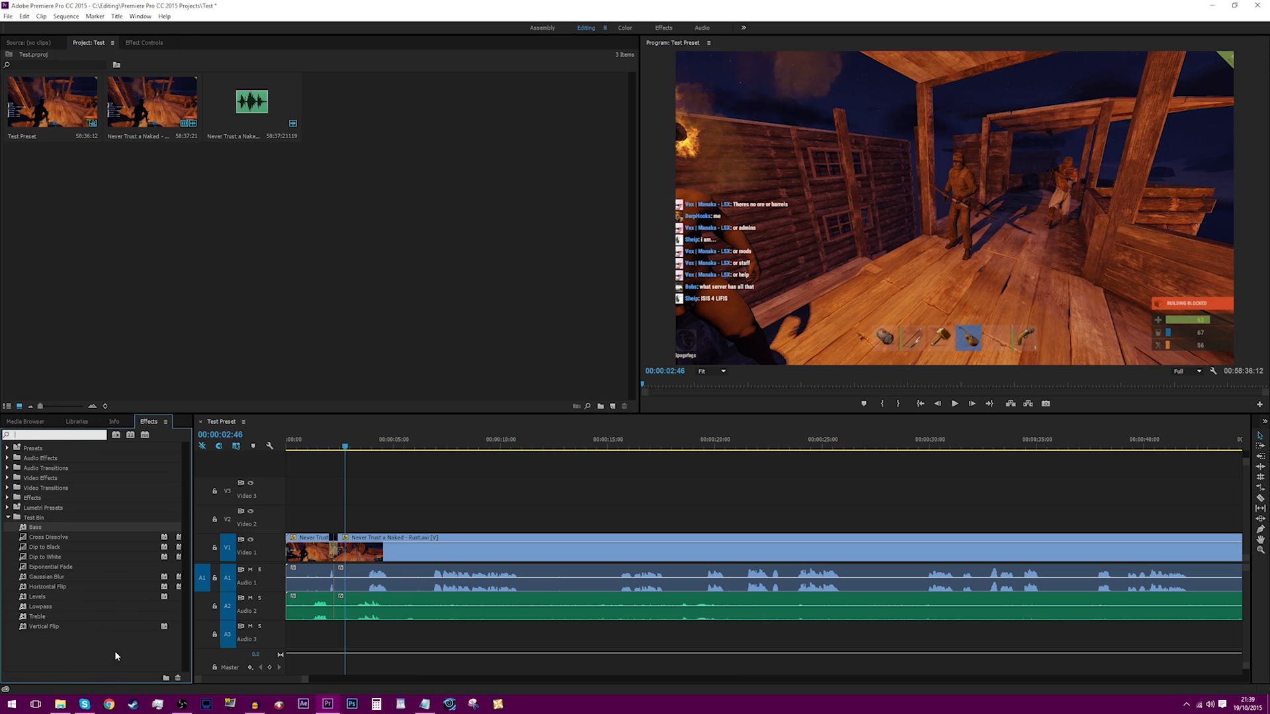
click(66, 652)
click(44, 435)
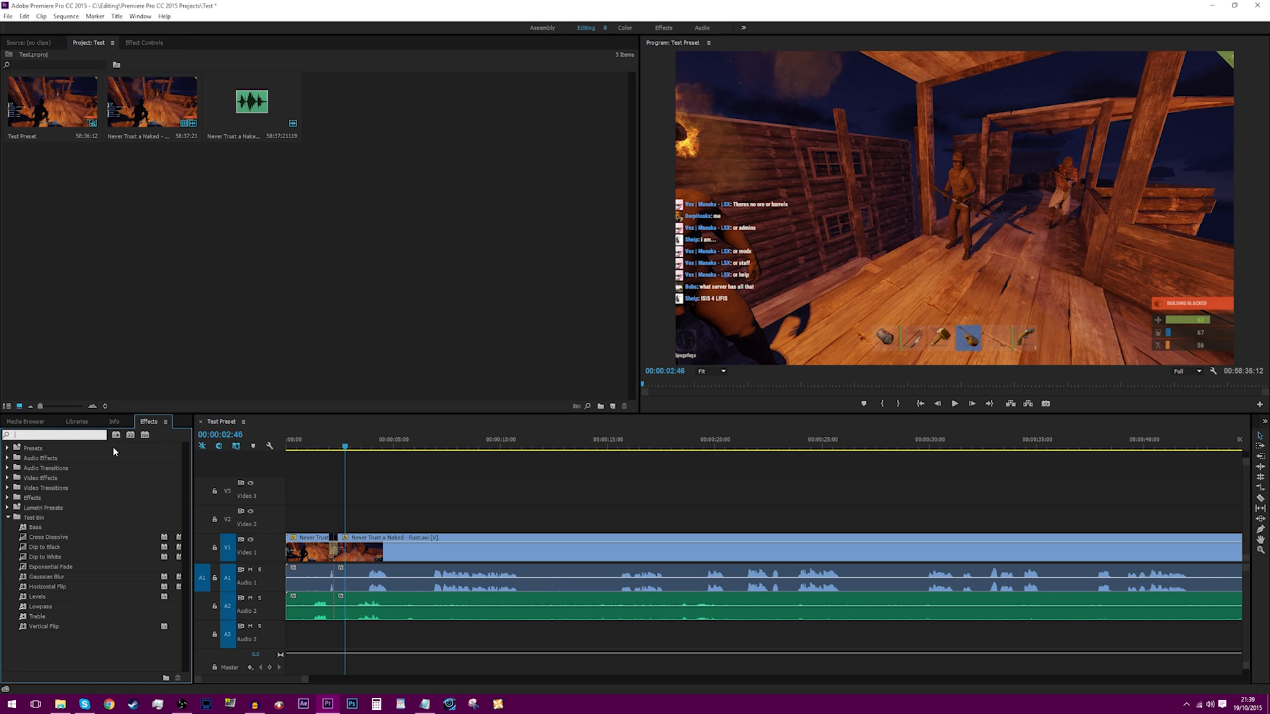
click(90, 444)
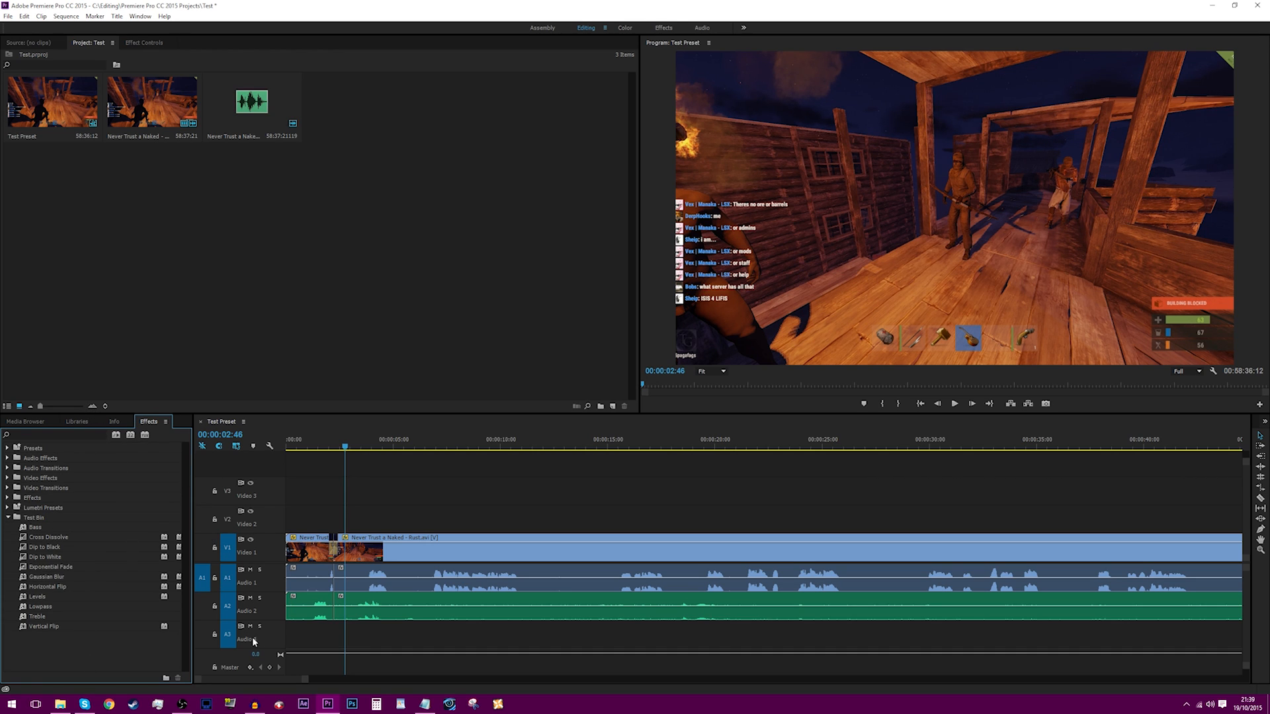
click(185, 706)
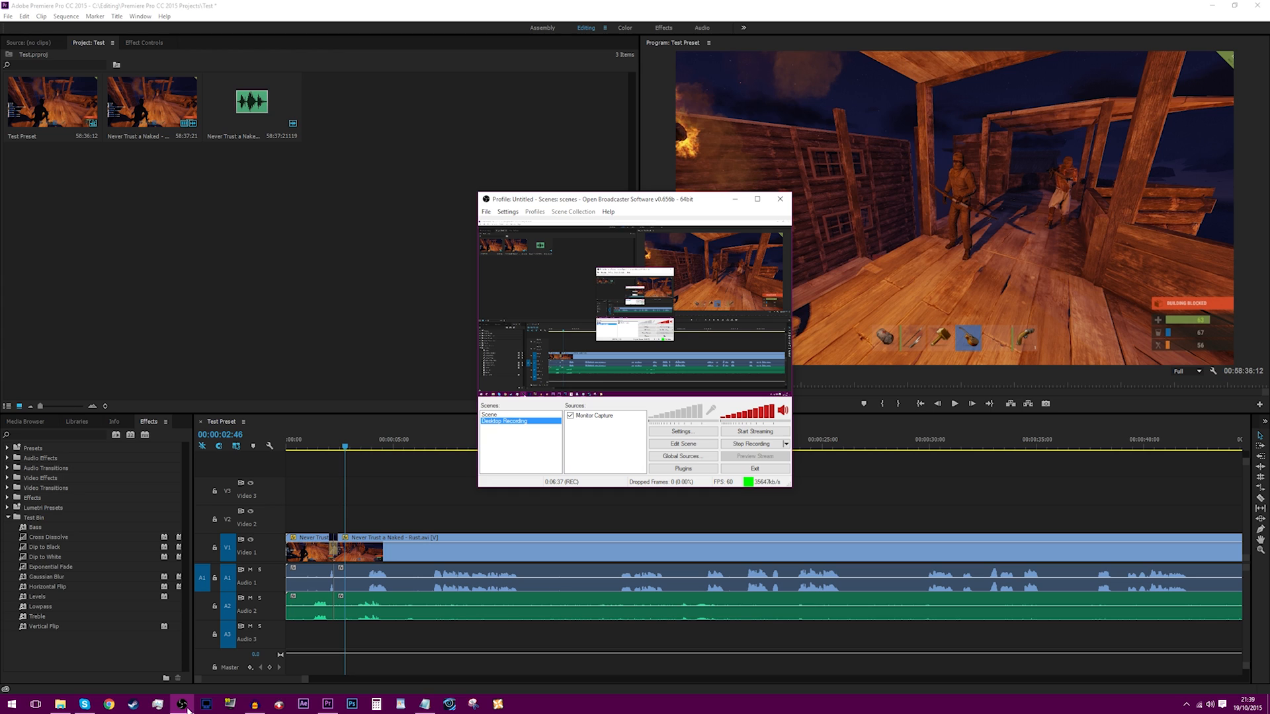
click(184, 706)
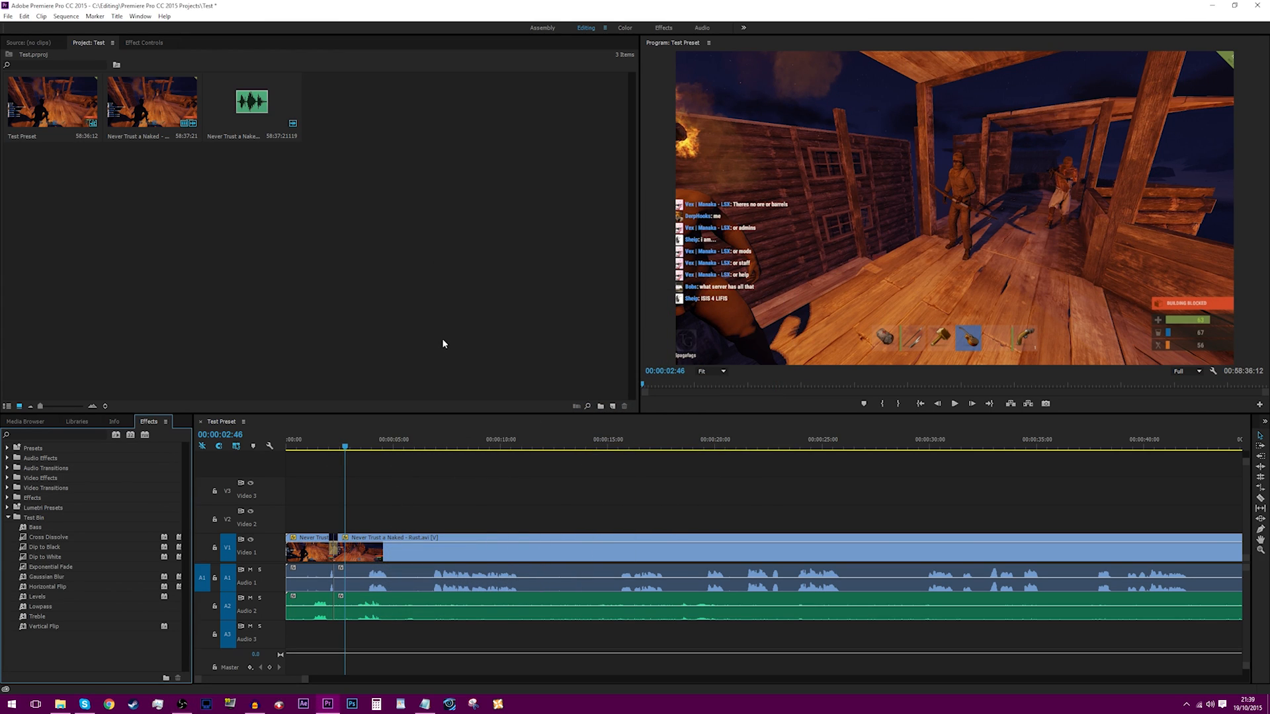
click(466, 332)
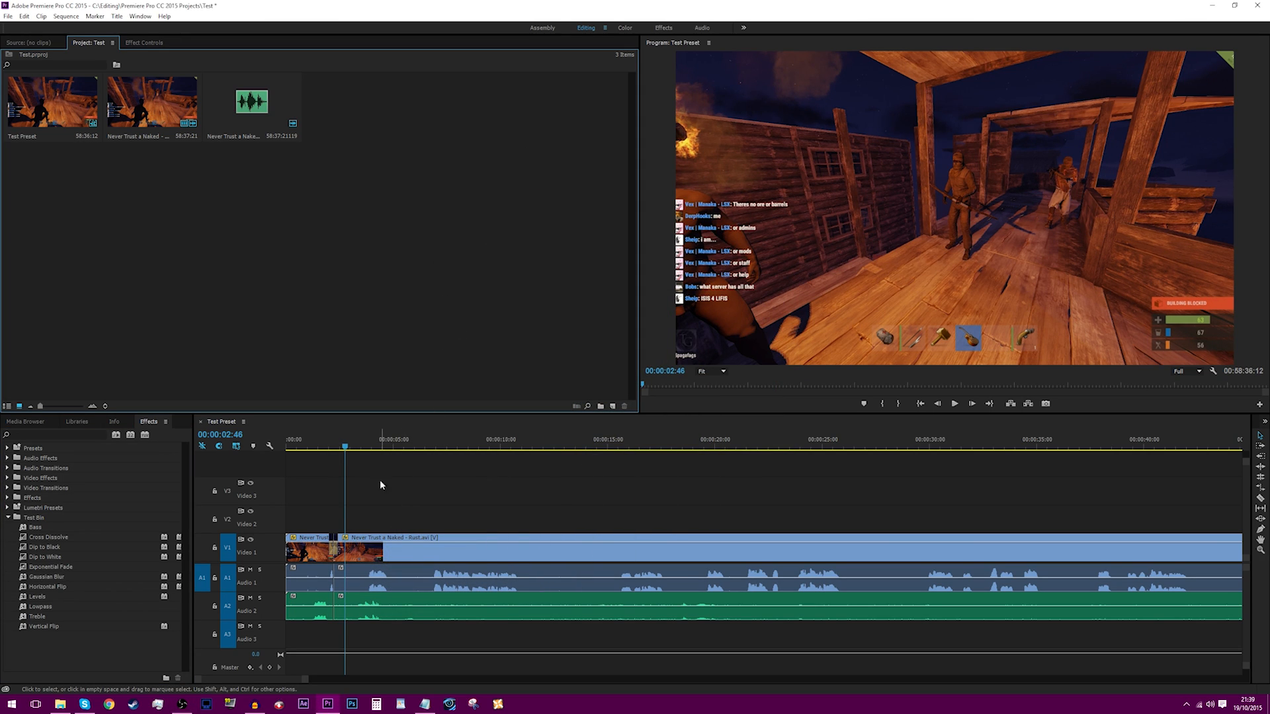
Step: Delete the short opening pieces of the gameplay video and both audio tracks from the timeline
click(373, 559)
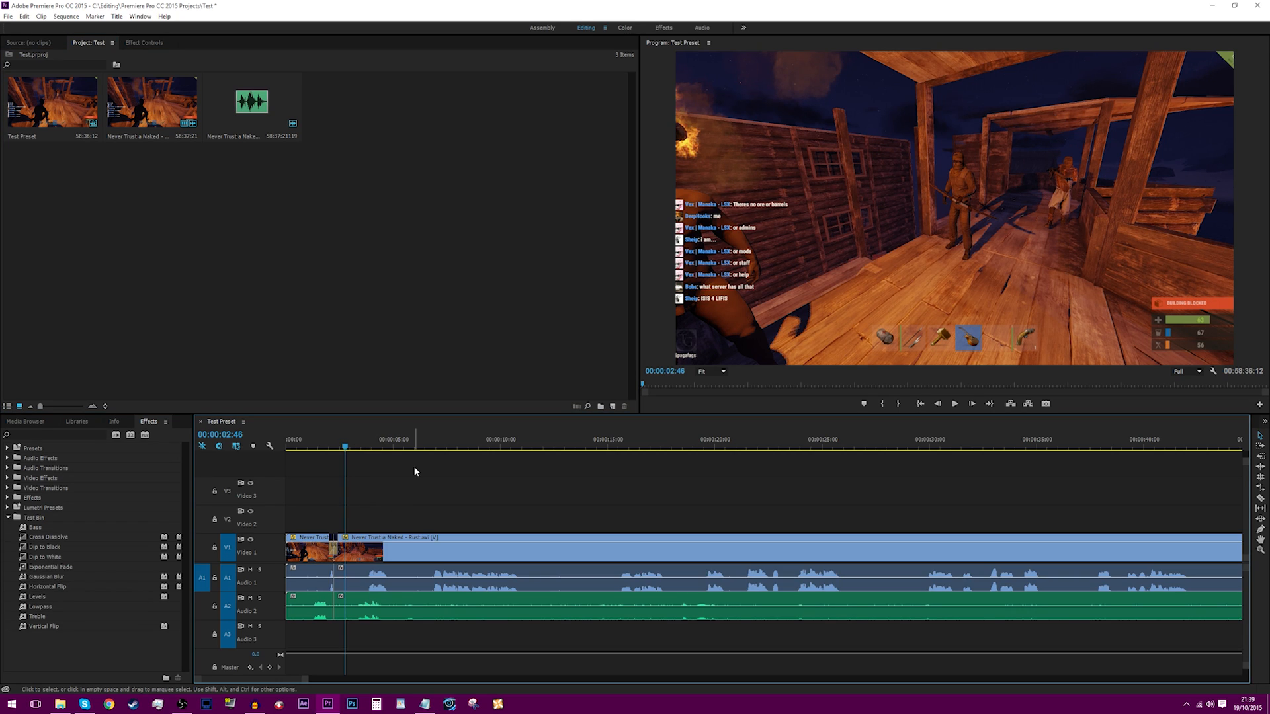
drag(434, 479, 392, 506)
drag(306, 501, 311, 645)
key(Delete)
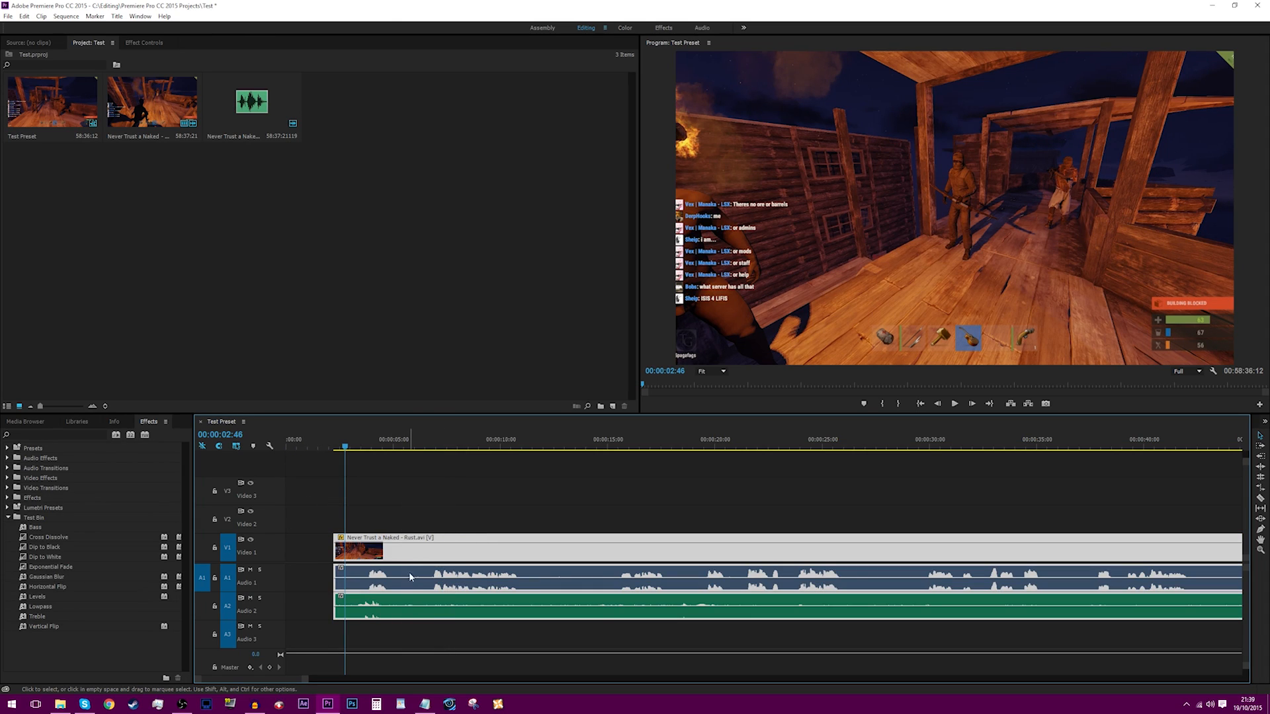
Step: Extend the remaining gameplay video and both audio clips back to their full start, and move them to the beginning of the timeline
drag(409, 573, 569, 573)
drag(317, 567, 317, 566)
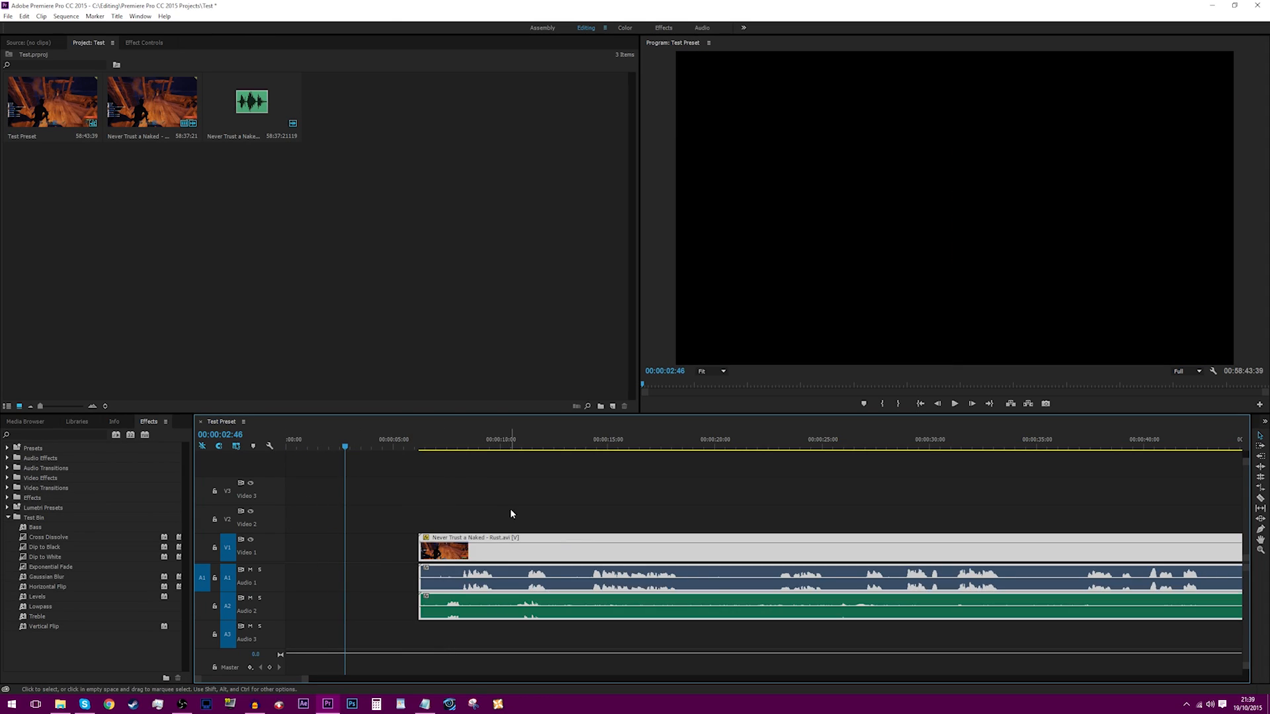
click(510, 510)
click(505, 555)
shift+click(508, 604)
drag(507, 557, 375, 562)
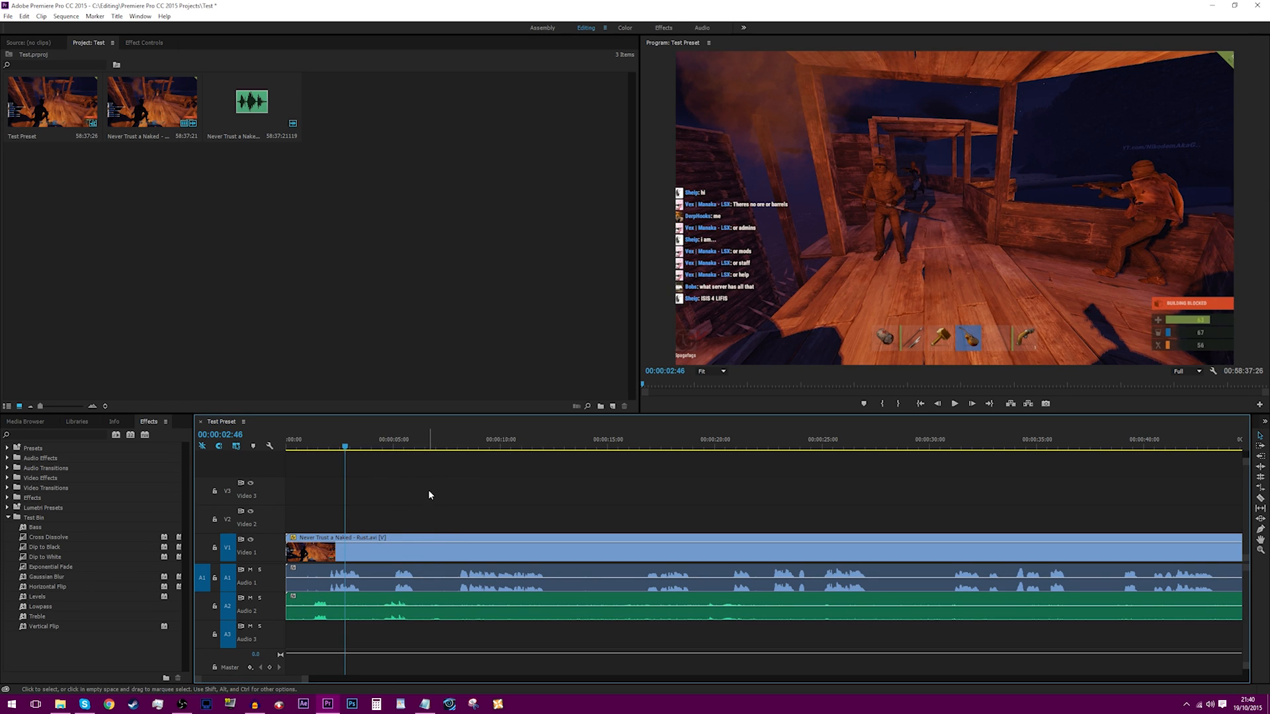
Step: Select the gameplay video and the separate green audio clip in turn to check which clips are linked
drag(429, 491, 430, 553)
shift+click(425, 598)
shift+click(427, 598)
shift+click(438, 561)
shift+click(436, 561)
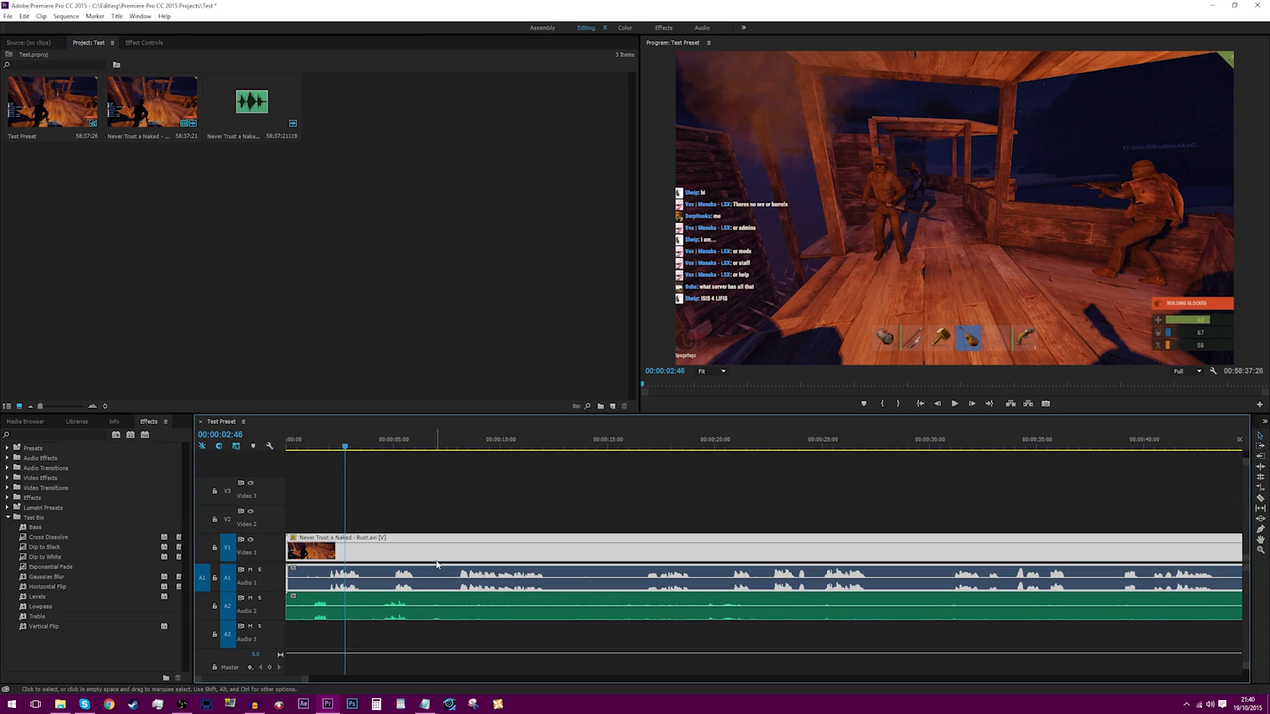
click(430, 602)
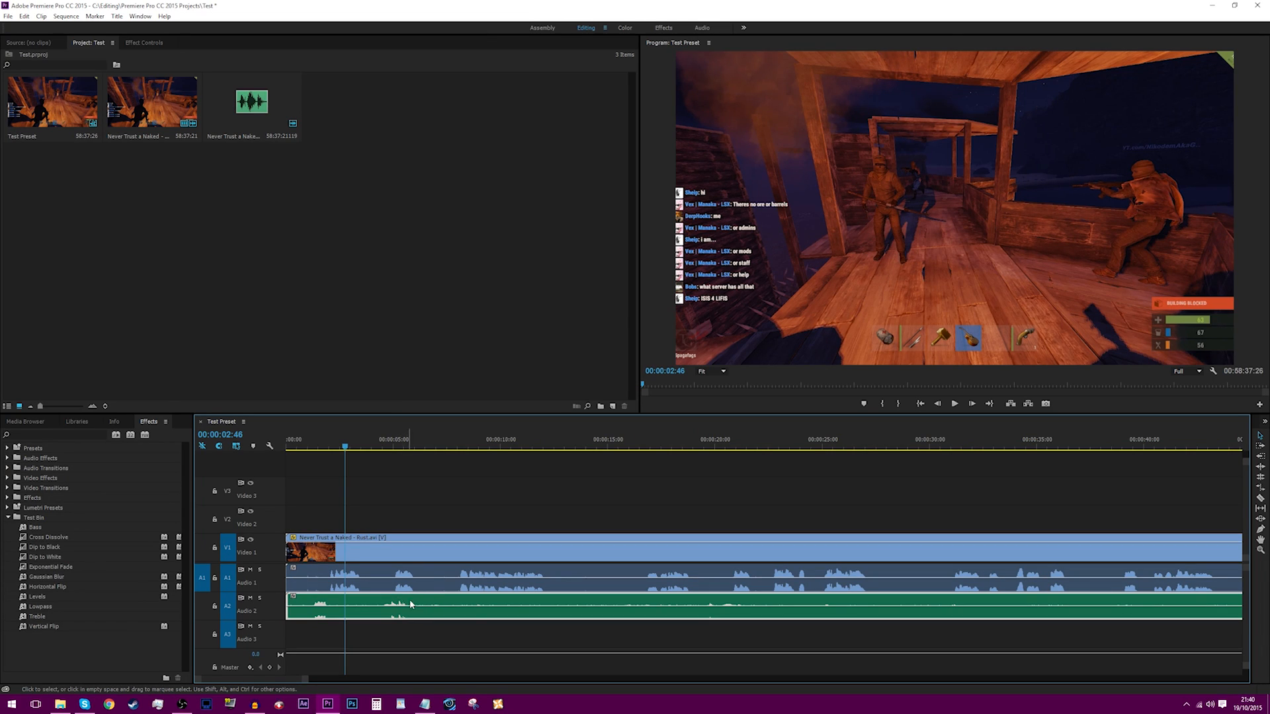
click(392, 560)
click(424, 516)
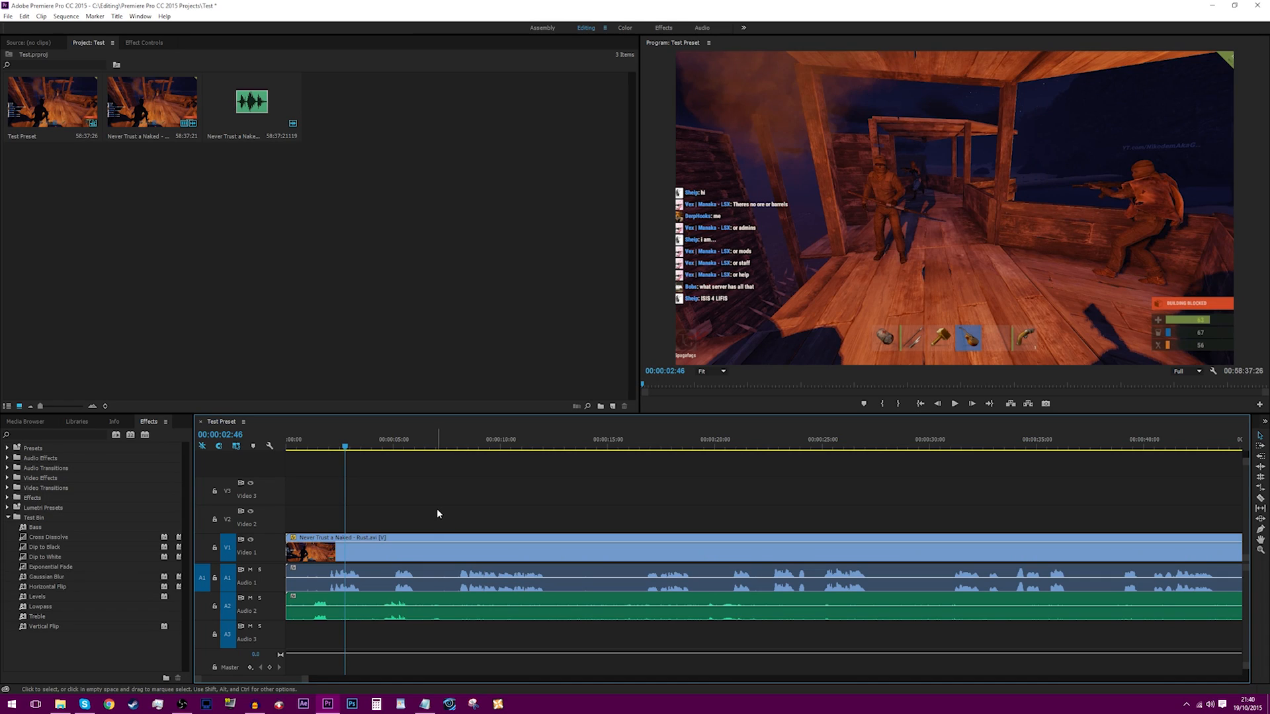
click(410, 551)
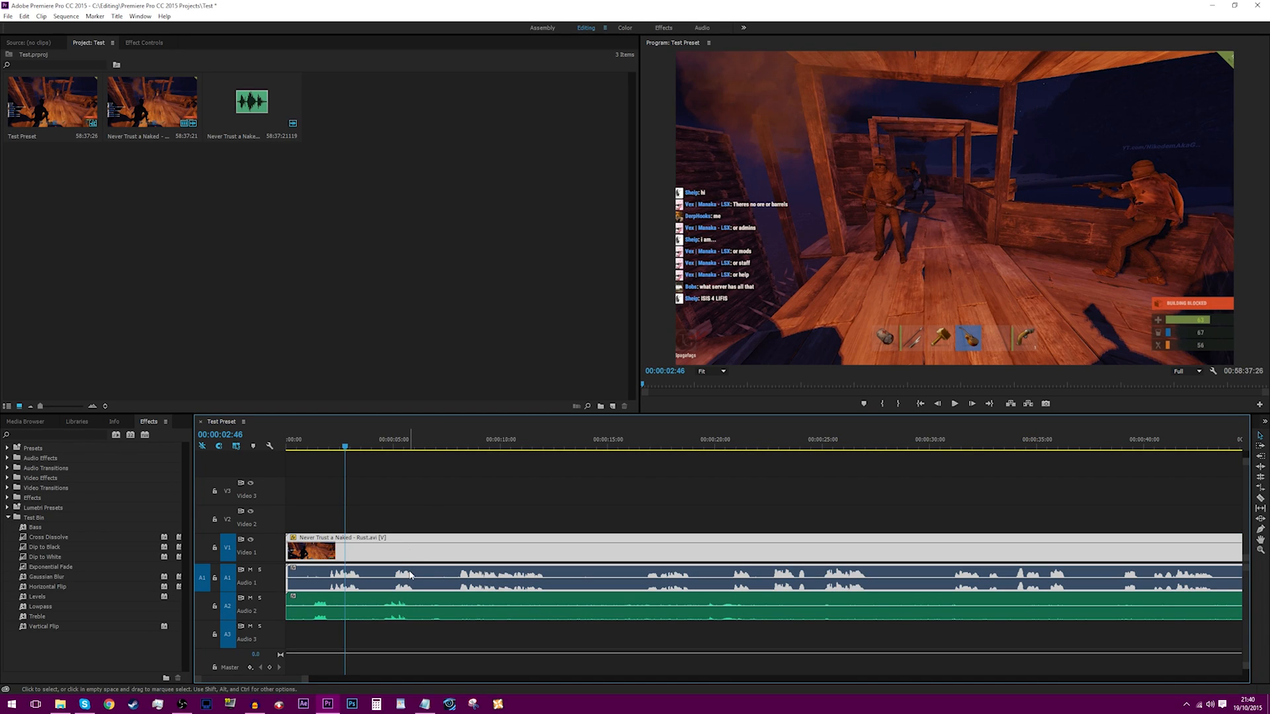
click(427, 510)
Step: Unlink the gameplay video from its own audio with all three timeline clips selected, and check the video selects separately
drag(424, 485, 418, 630)
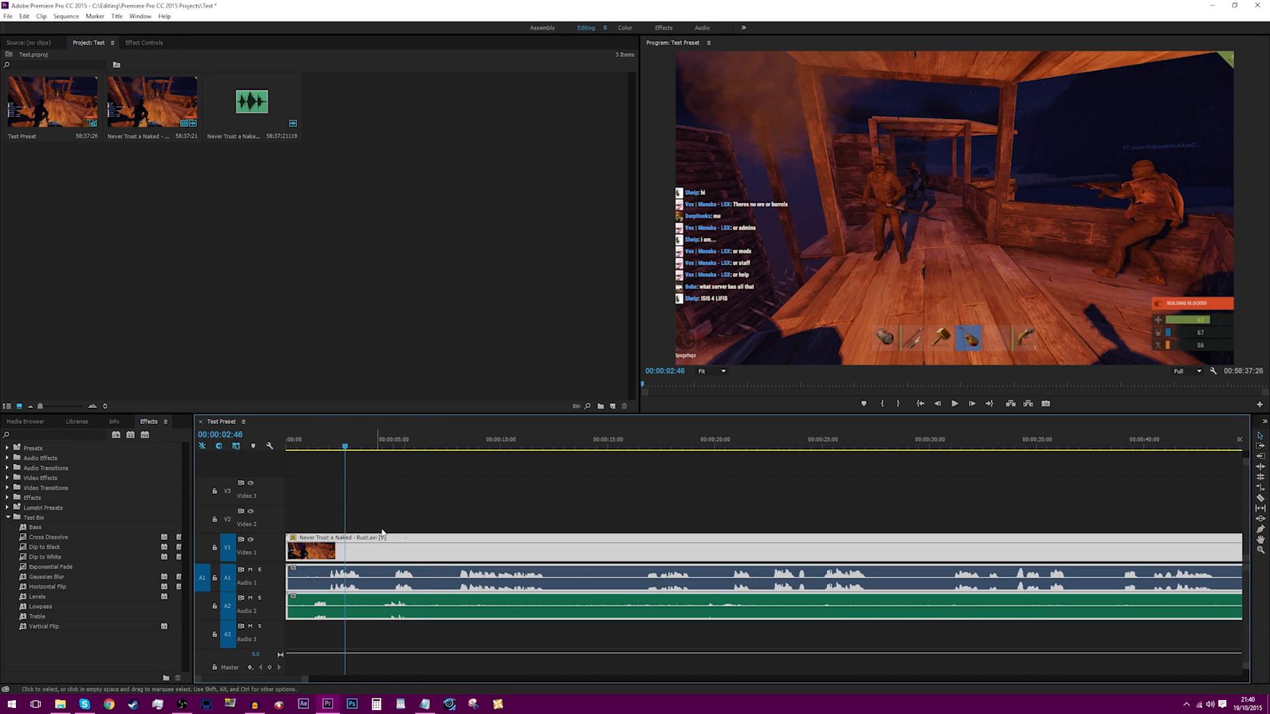
right_click(401, 558)
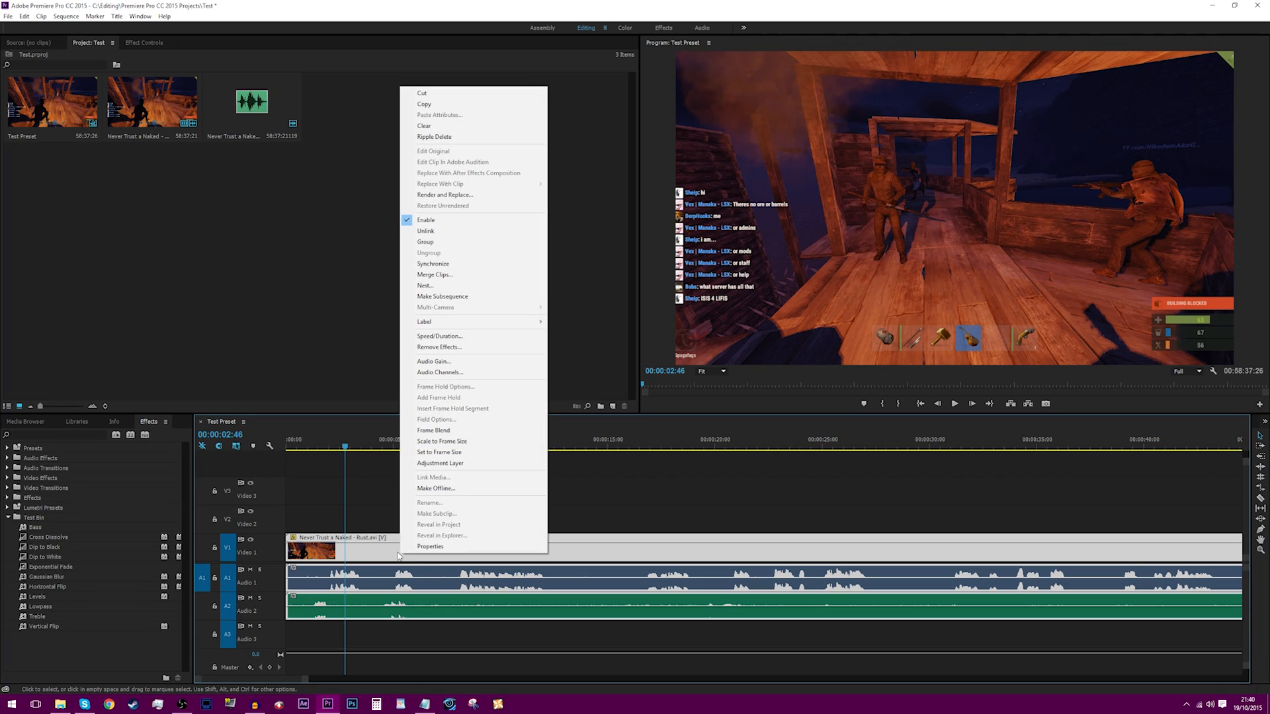
click(426, 231)
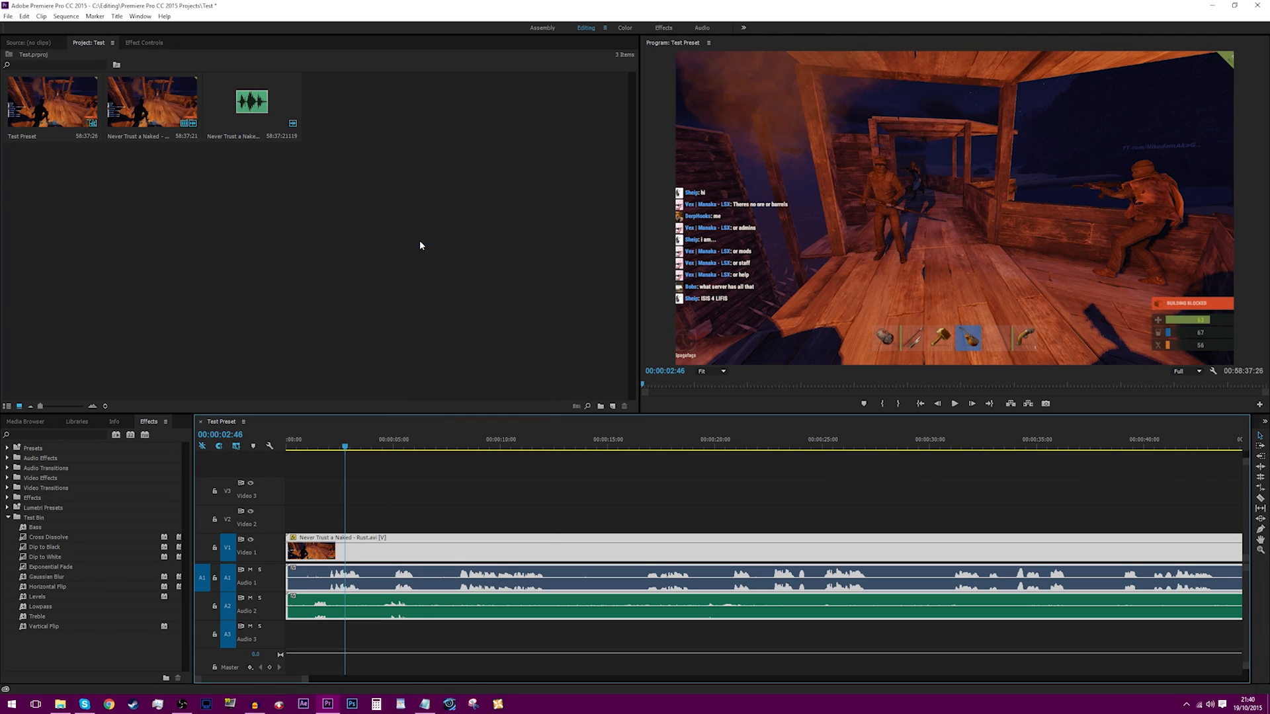
right_click(397, 559)
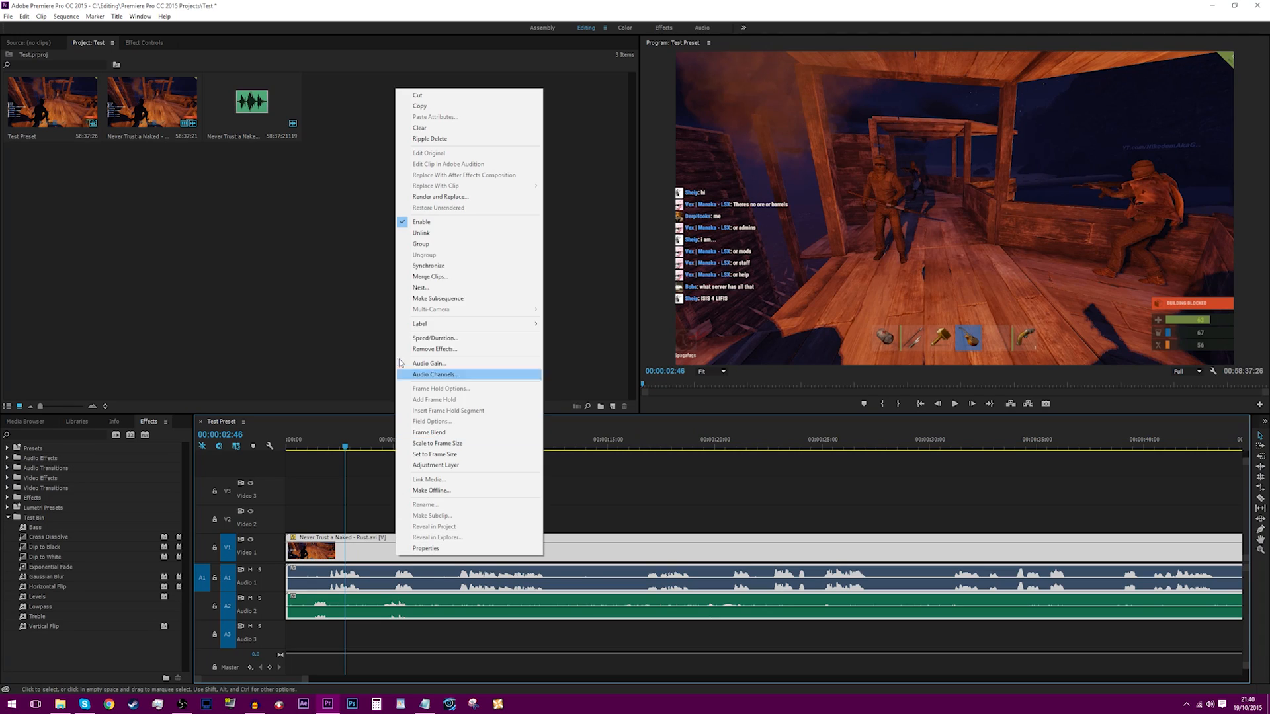
click(427, 233)
drag(413, 550, 376, 577)
click(418, 515)
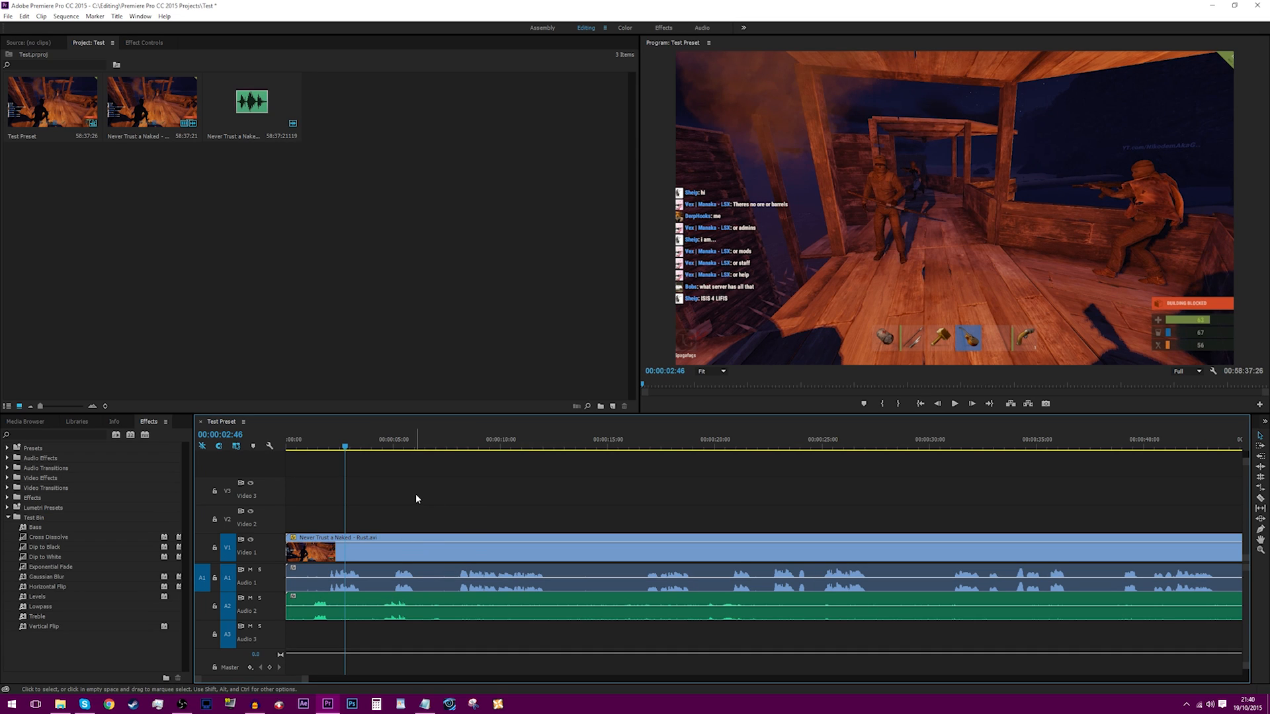
Step: Link the gameplay video with both audio clips, and check that all three select as one
drag(415, 487, 389, 641)
right_click(403, 568)
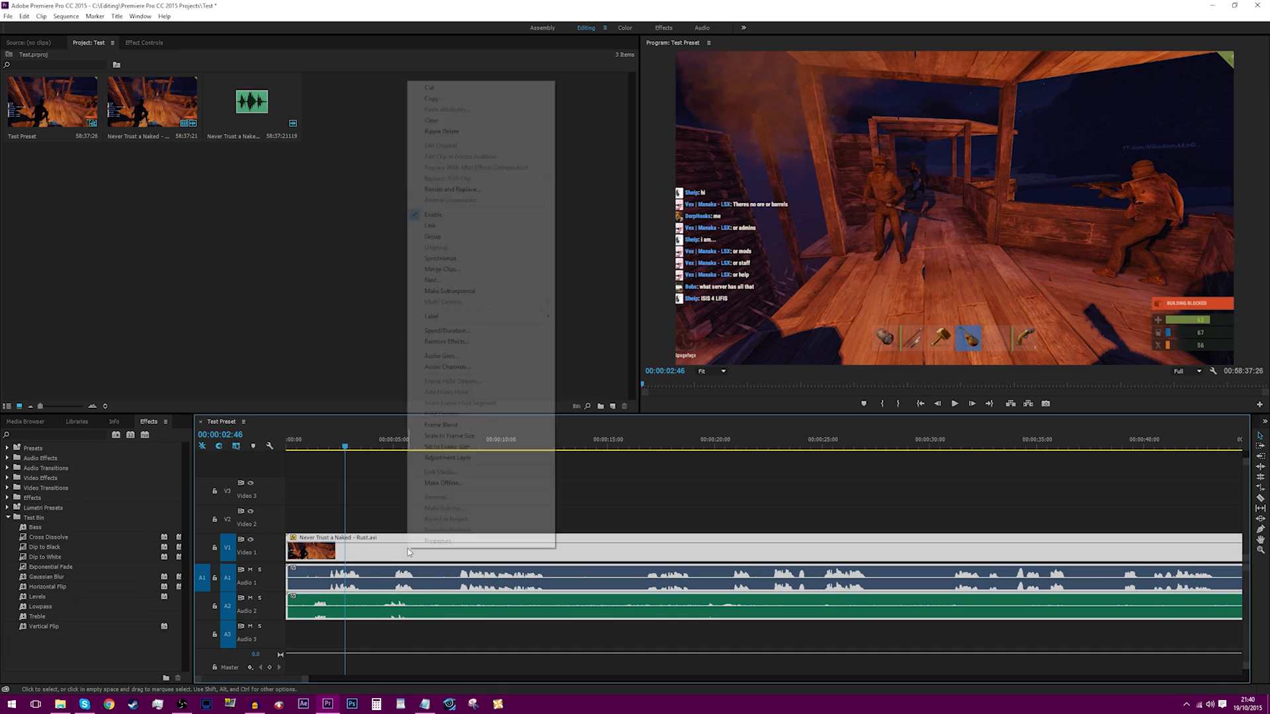
click(442, 227)
click(416, 501)
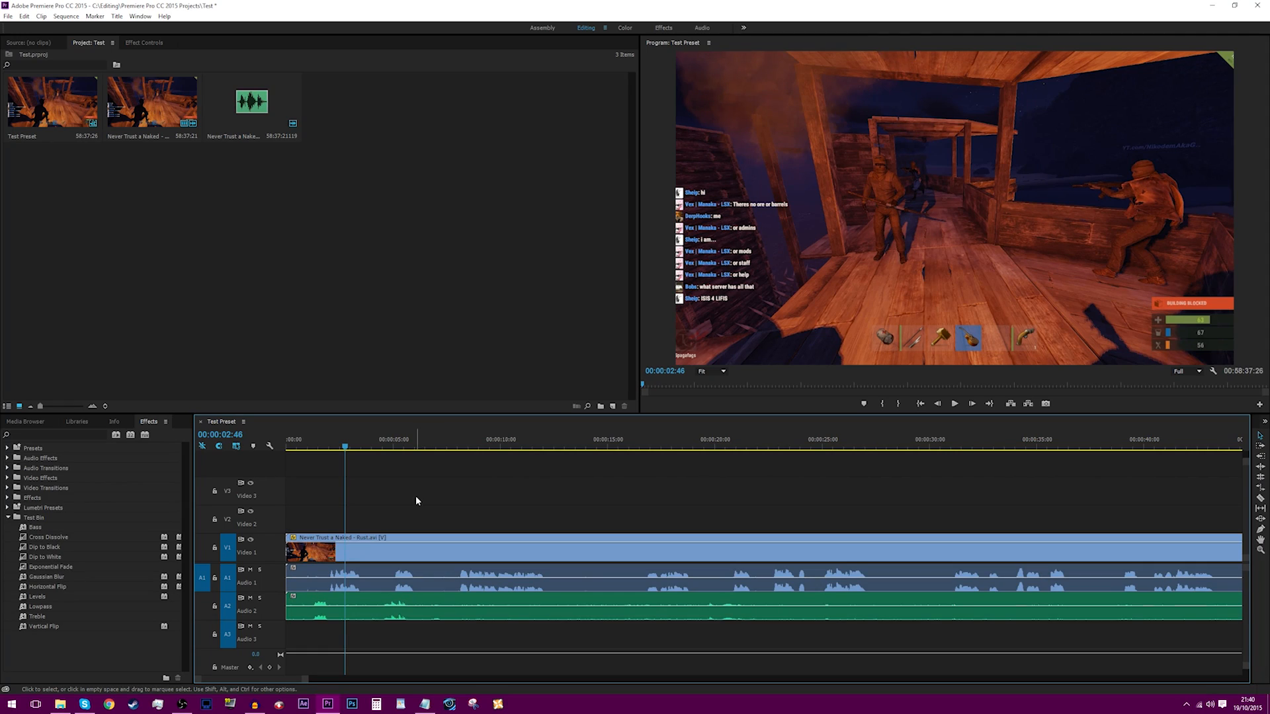
mouse_move(387, 561)
mouse_down()
mouse_move(451, 558)
mouse_move(378, 557)
mouse_up()
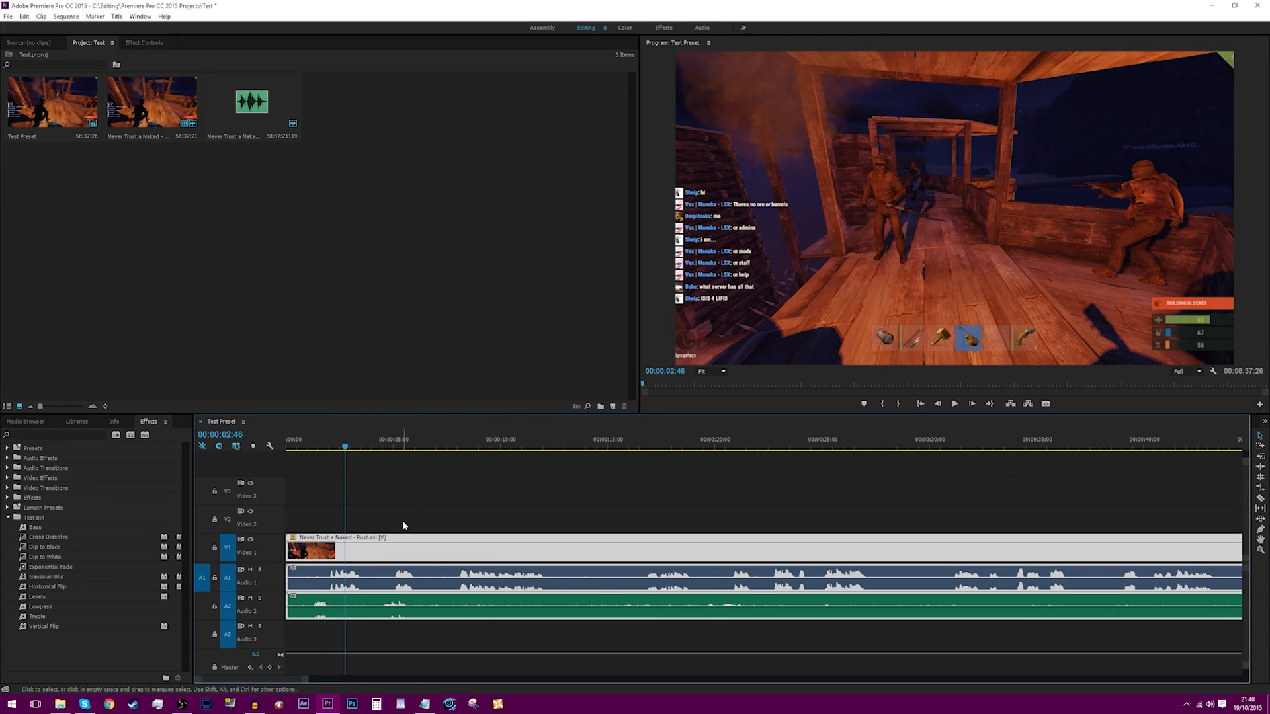
click(403, 524)
Step: Try Razor cuts through the video and audio clips shortly after the 5-second mark, undo them, and return to the Selection tool
click(1260, 498)
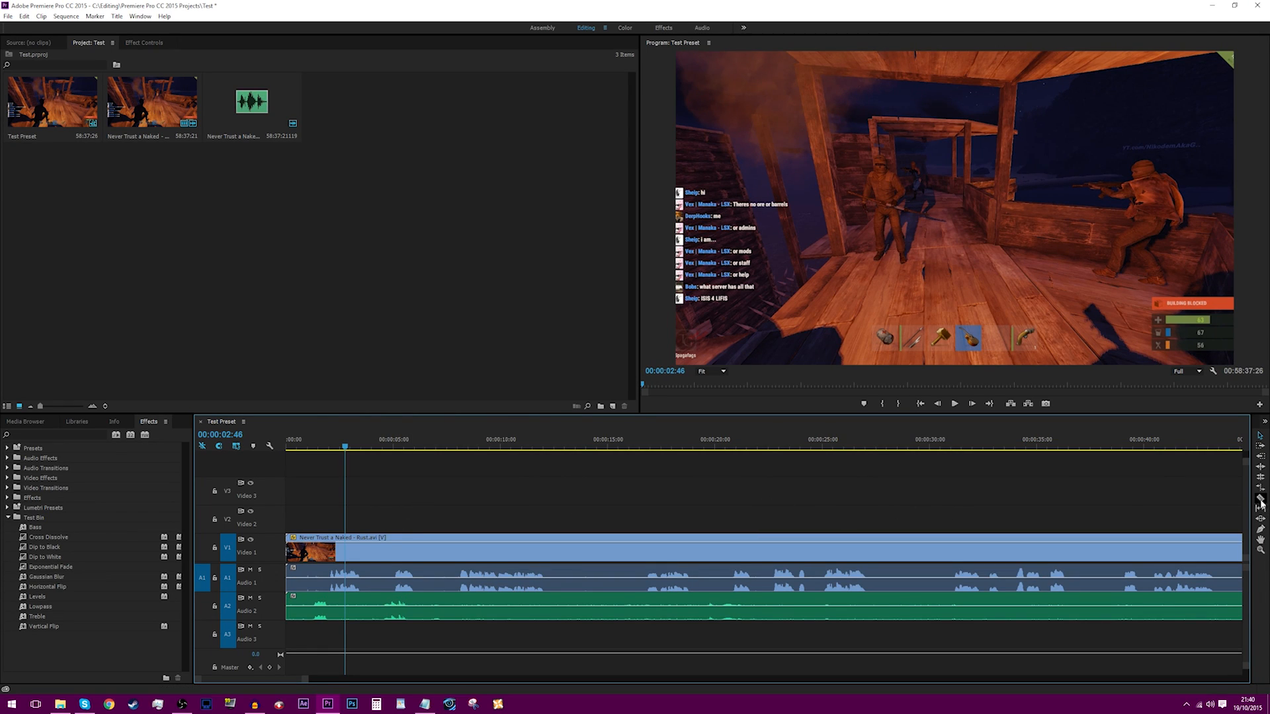
click(444, 557)
key(ctrl+z)
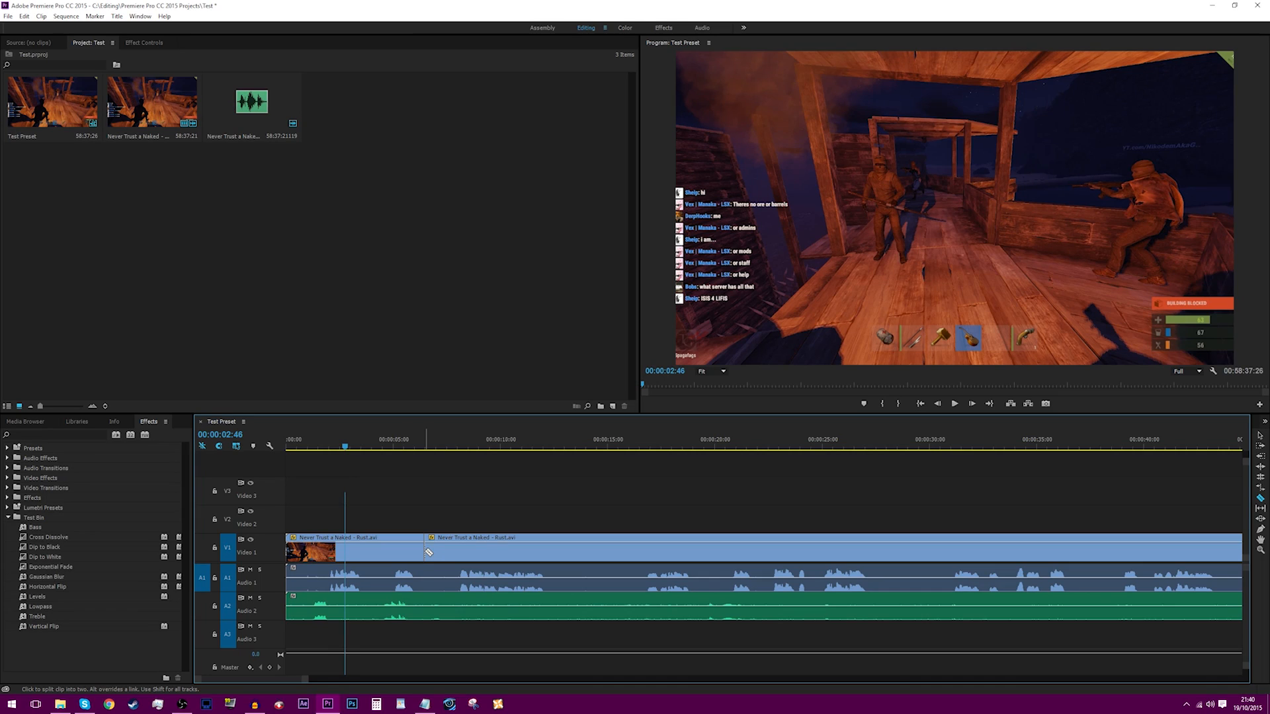
click(425, 553)
click(425, 606)
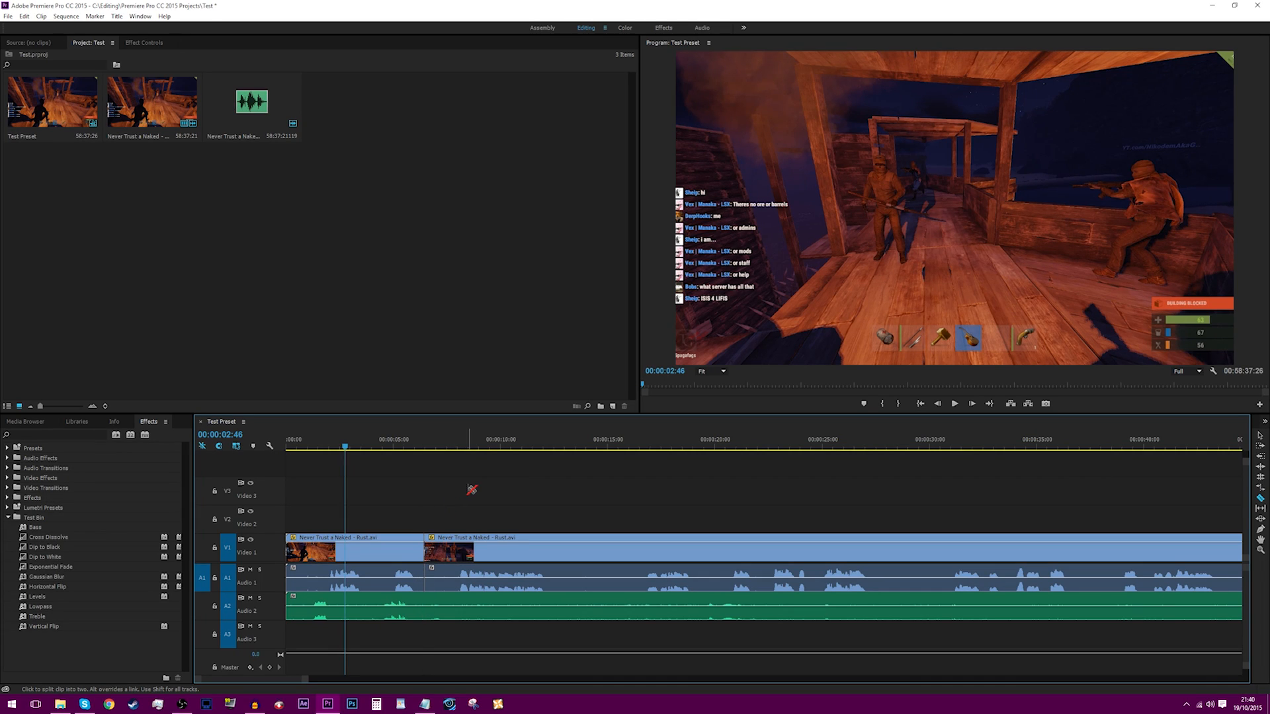
key(ctrl+z)
key(v)
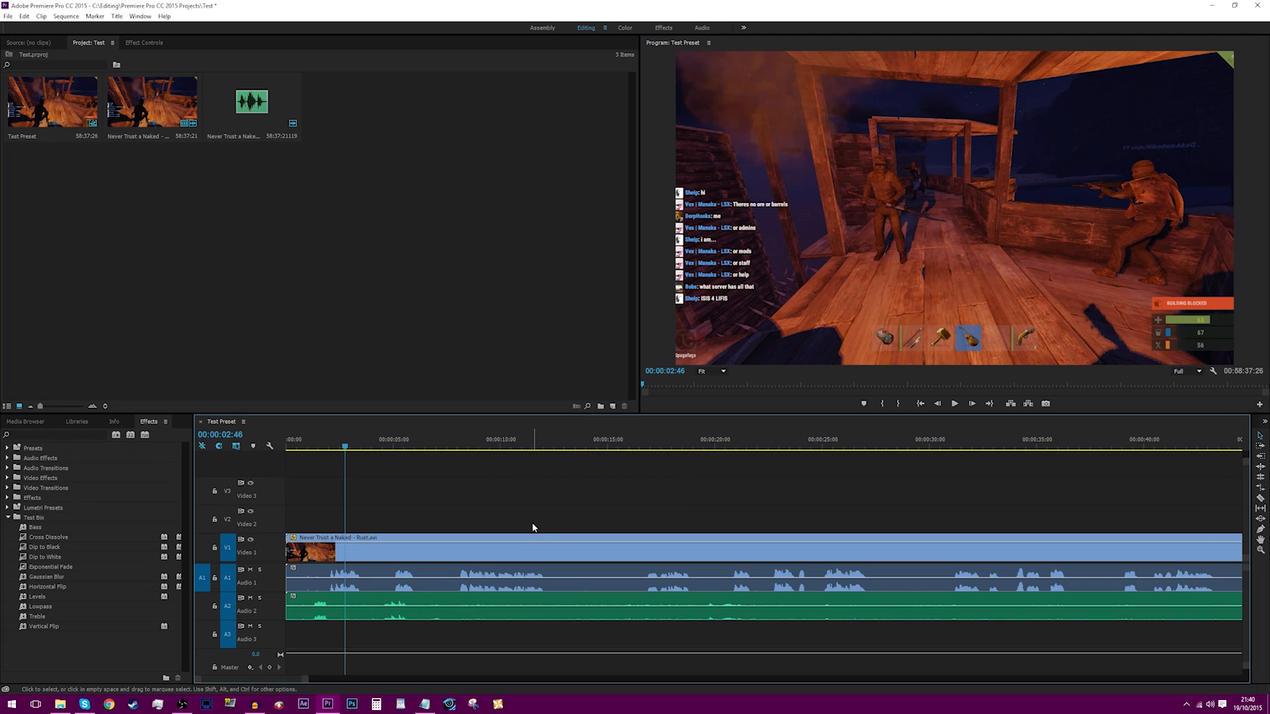
Step: Relink the uncut gameplay video on Video 1 with the clips on Audio 1 and Audio 2
click(490, 548)
right_click(490, 548)
click(503, 228)
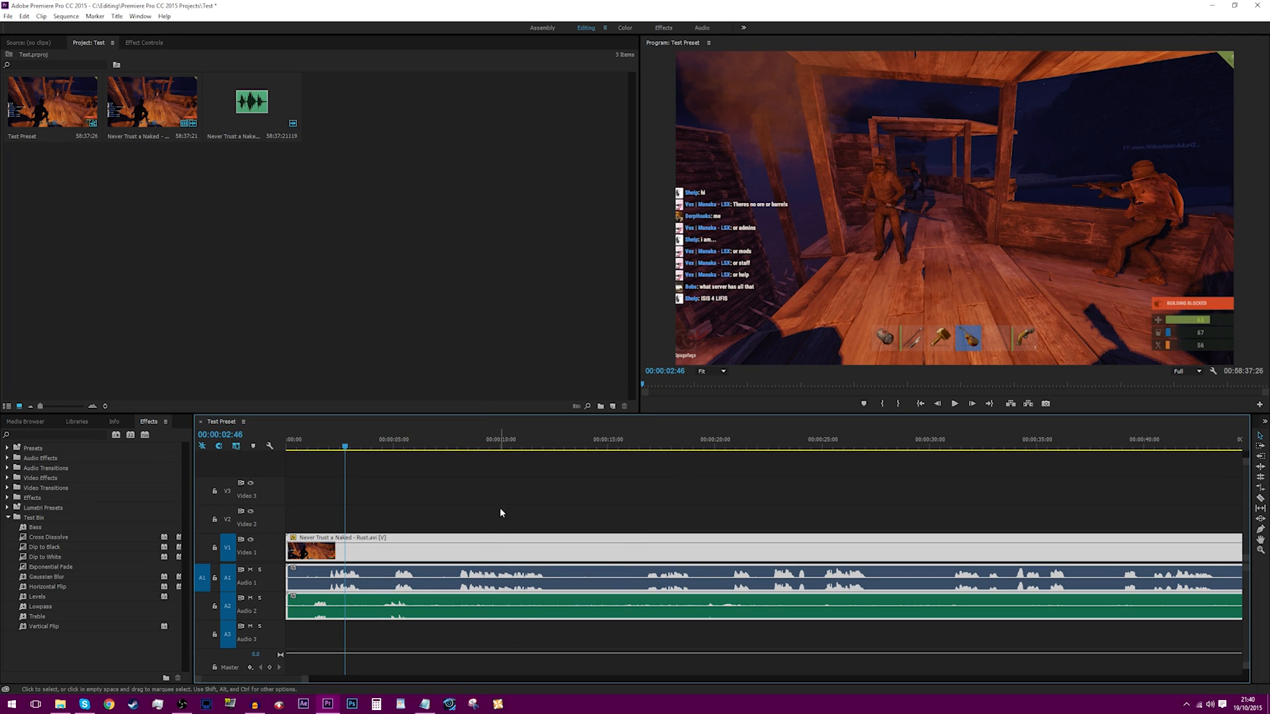
click(500, 512)
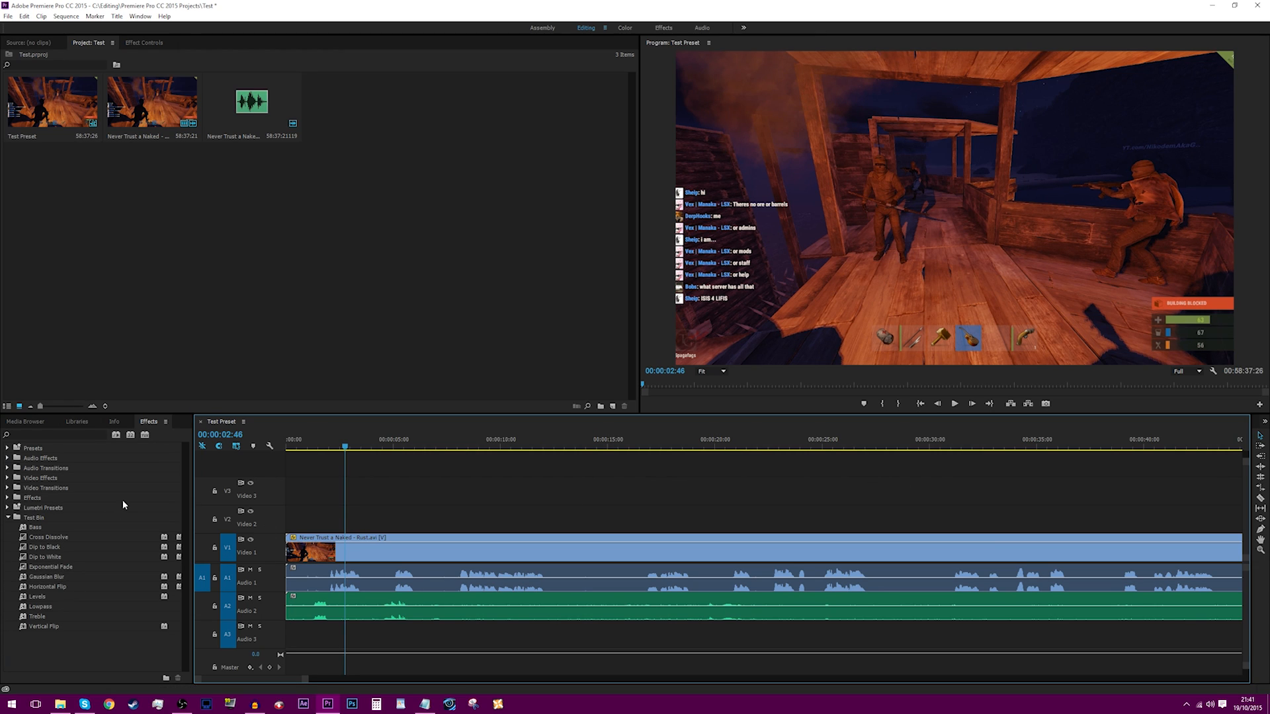
click(262, 261)
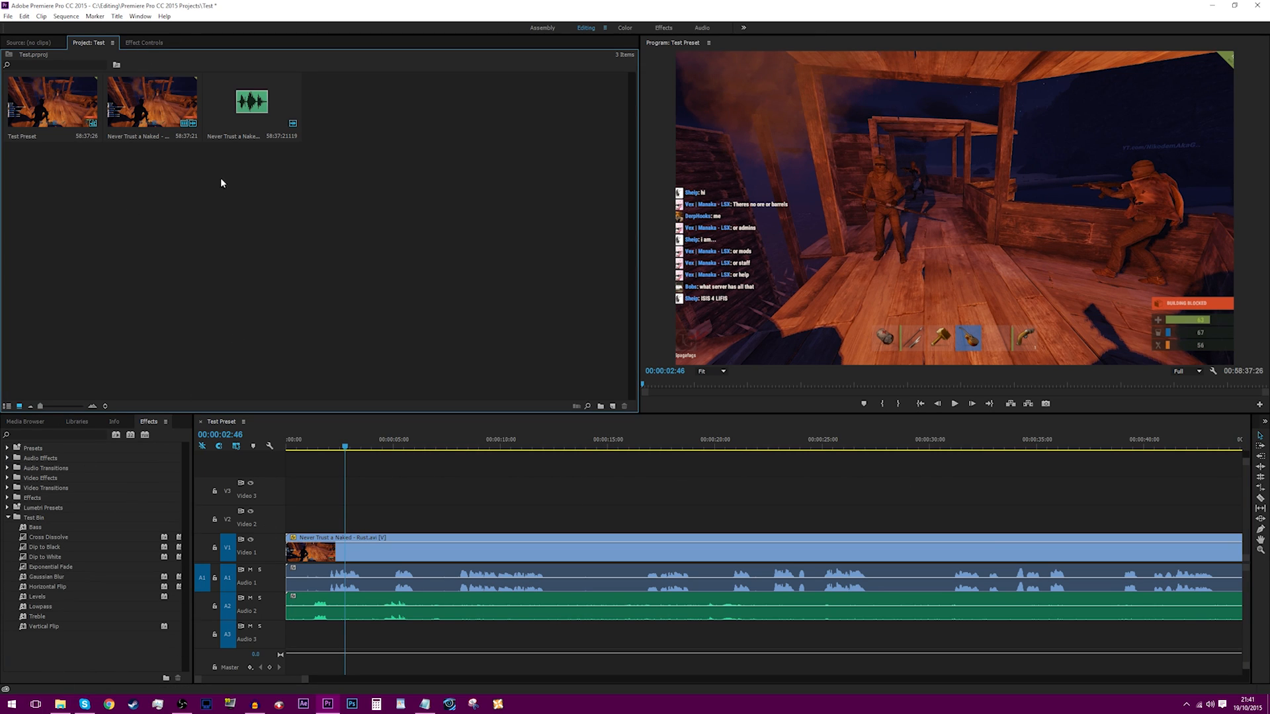
click(443, 496)
click(118, 17)
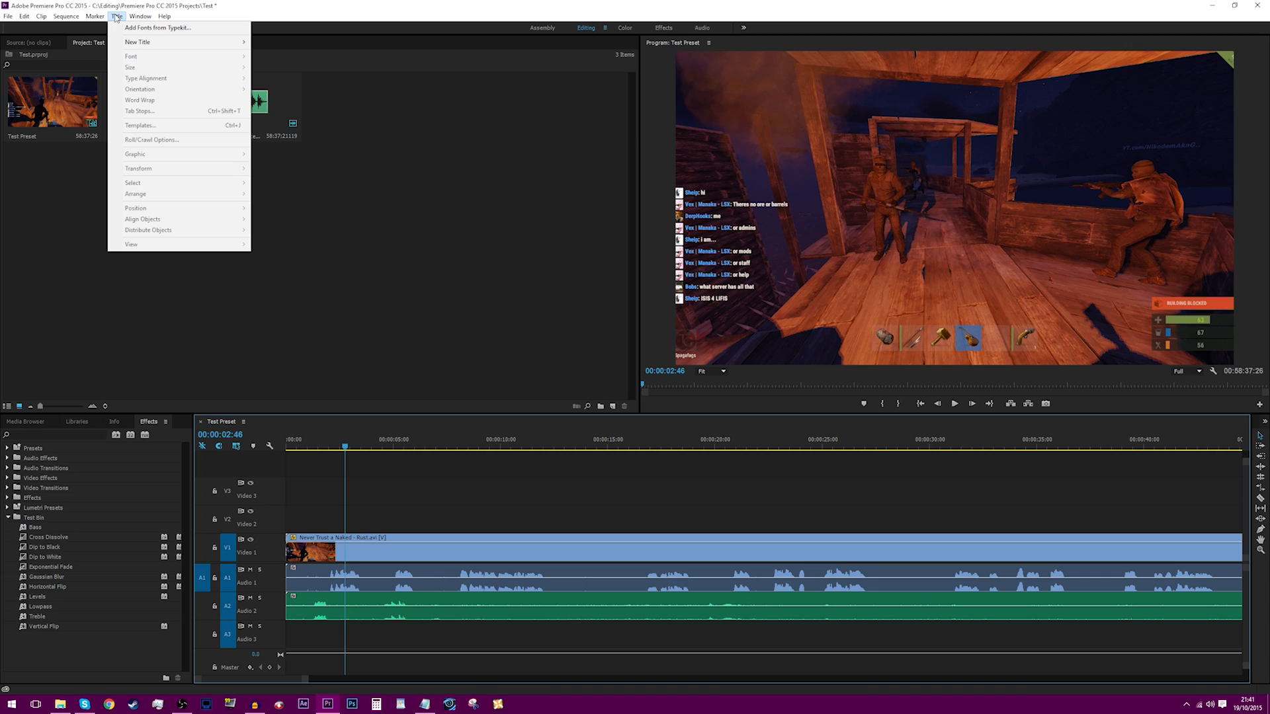
click(117, 17)
click(120, 19)
click(372, 239)
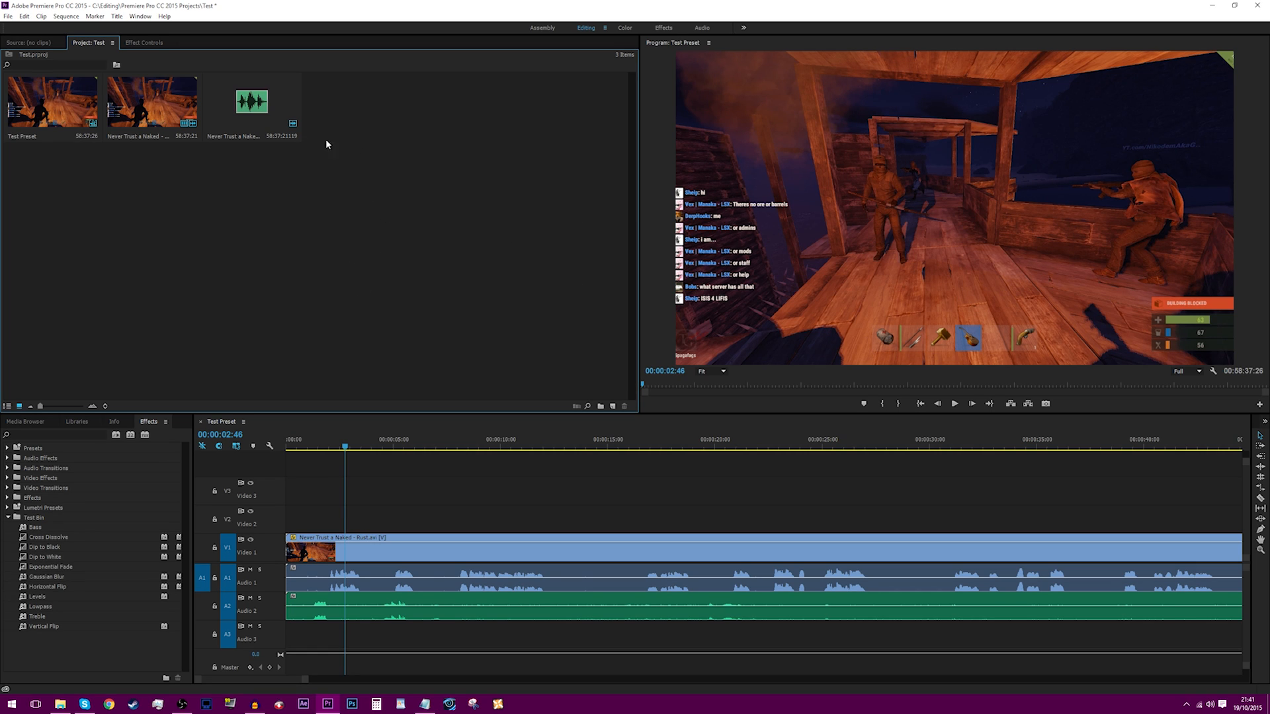
drag(381, 143, 493, 322)
click(170, 103)
click(331, 147)
click(294, 105)
click(500, 149)
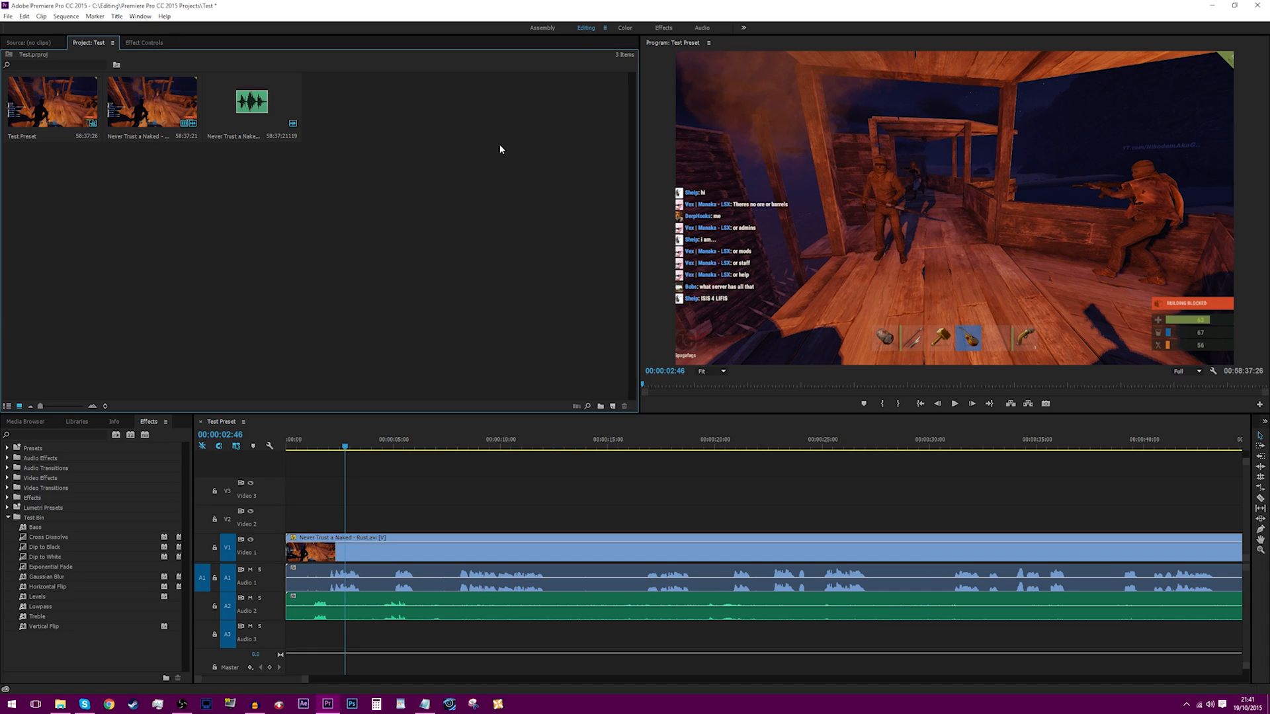
Step: Create a new default still title named "blarg" and move its editor window clear of the timeline
click(118, 17)
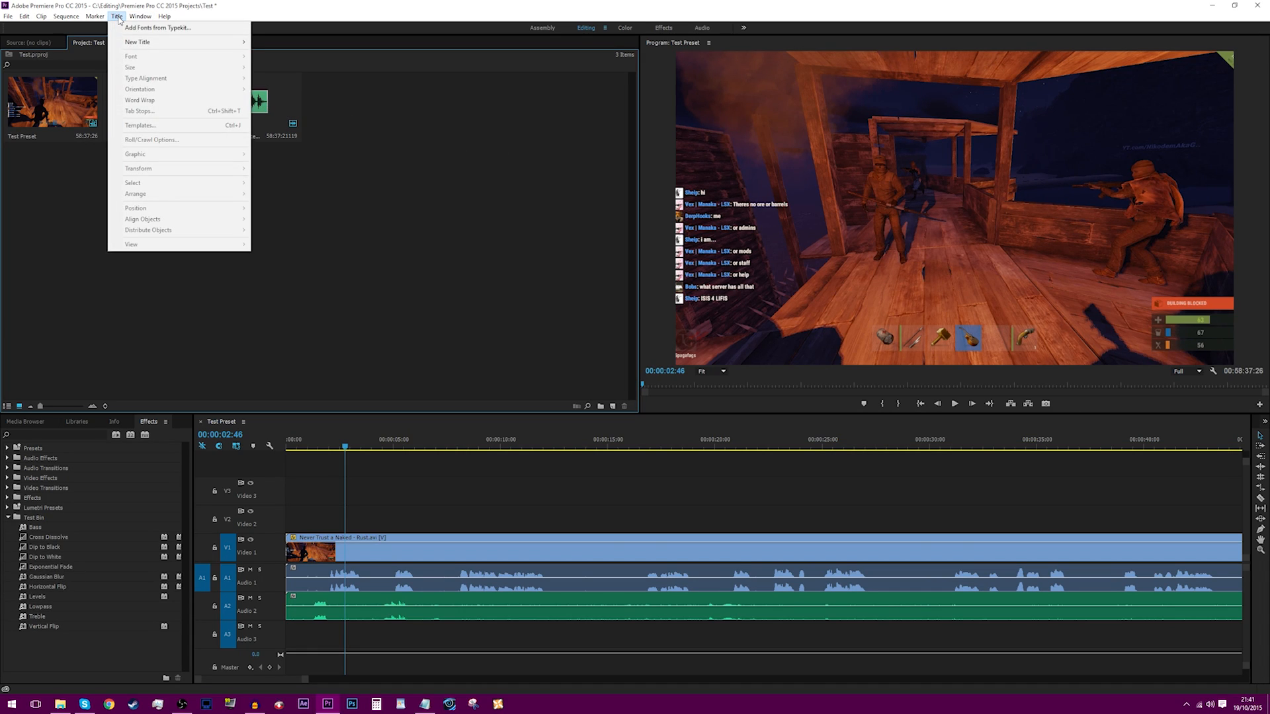
click(84, 197)
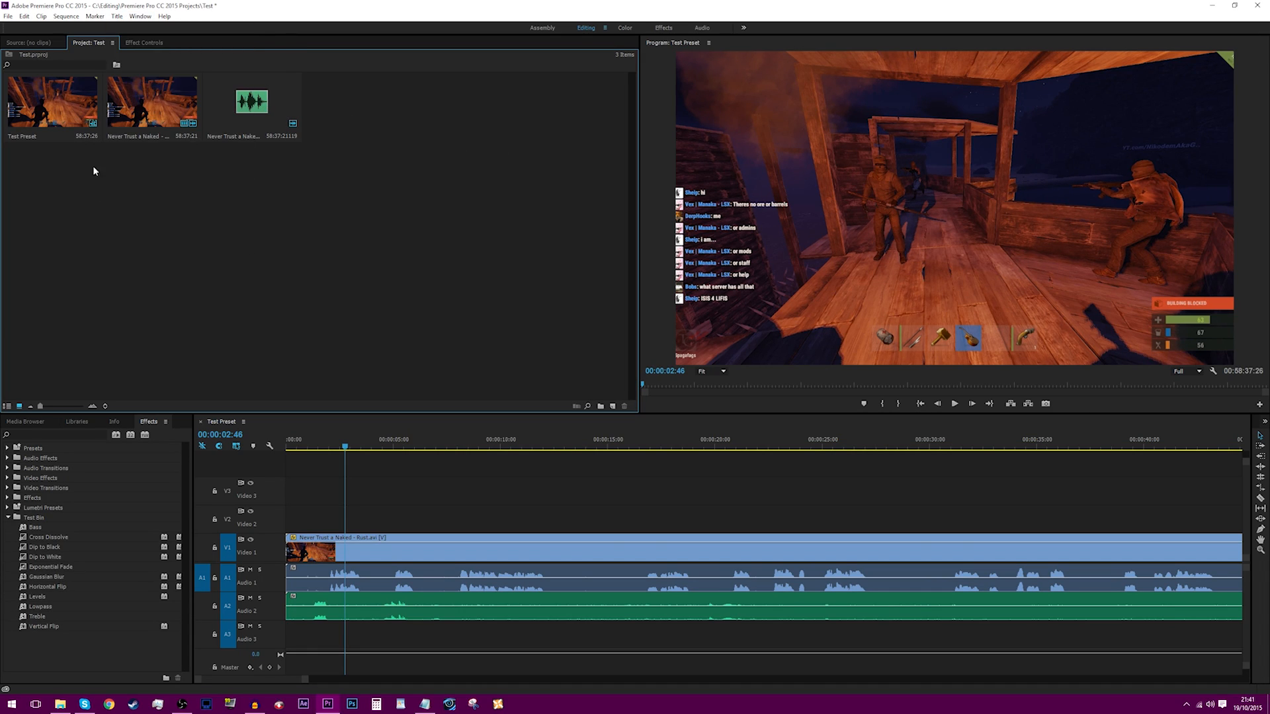
click(116, 17)
mouse_move(134, 43)
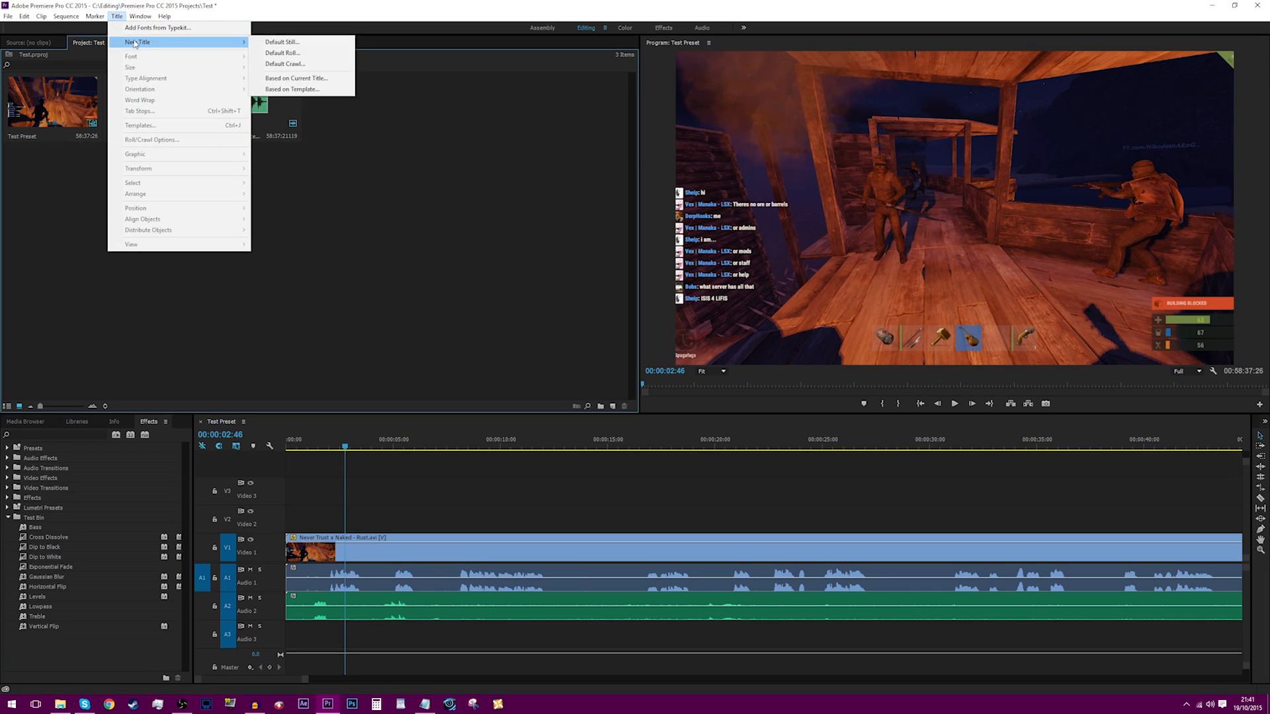
click(282, 42)
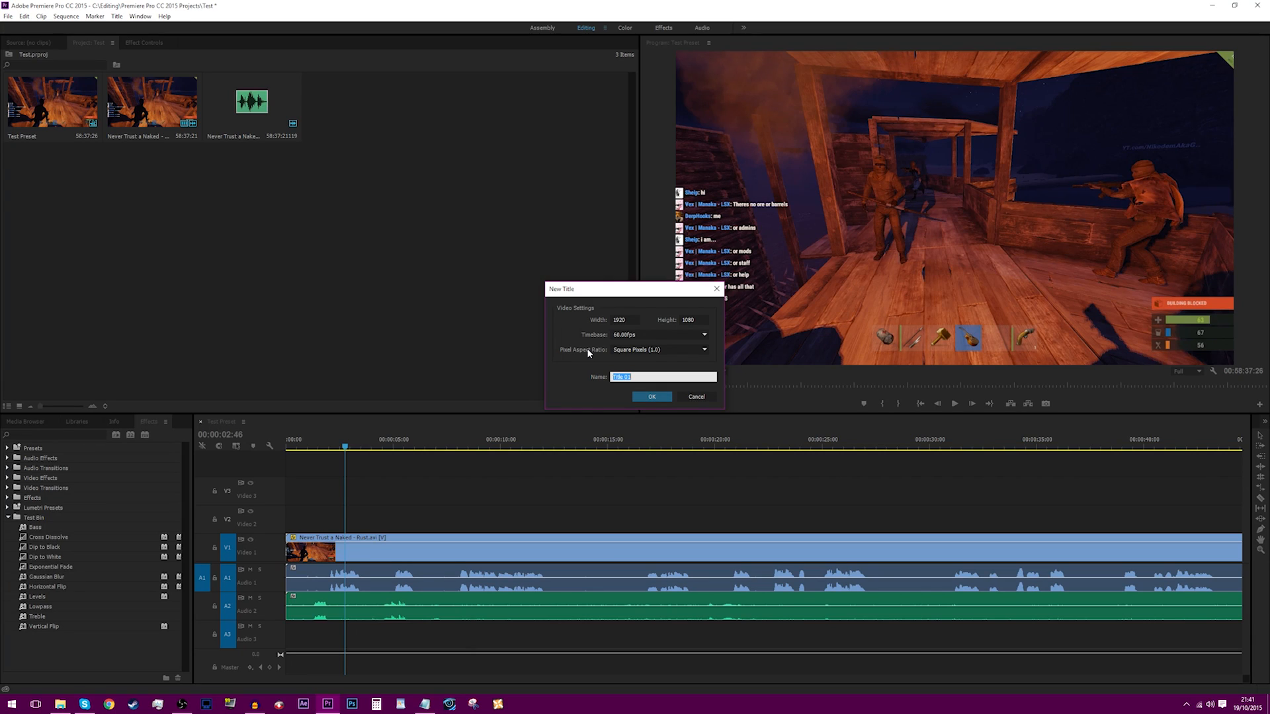
text(blarg)
key(Return)
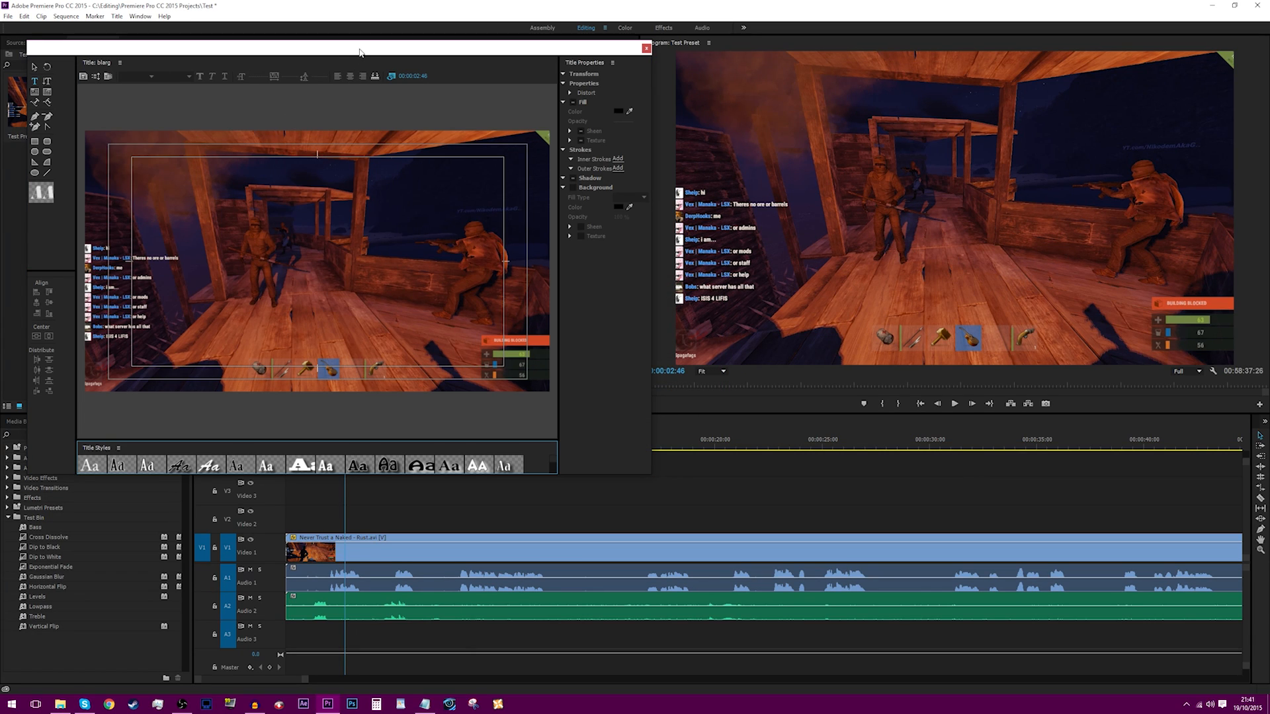
drag(360, 51, 367, 17)
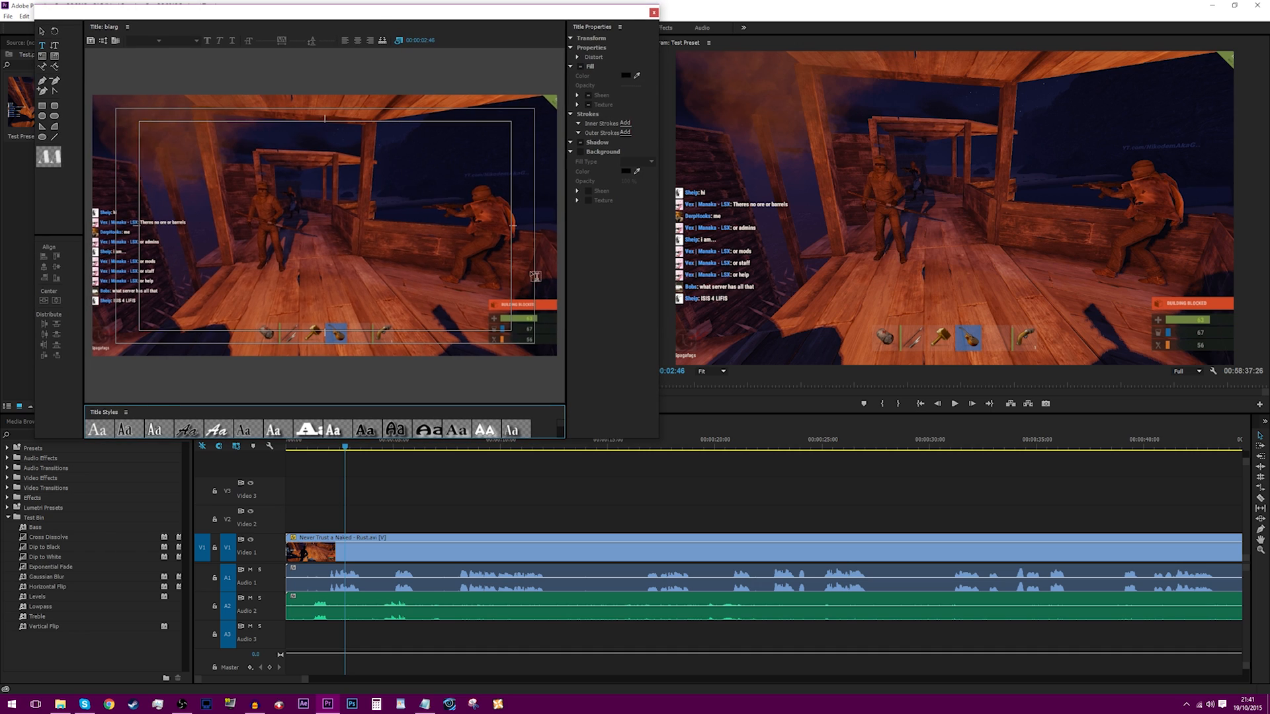
Step: Move the playhead to 00:00:16:42 and add the text "OH DAMN BOY" to the title
drag(345, 443, 644, 467)
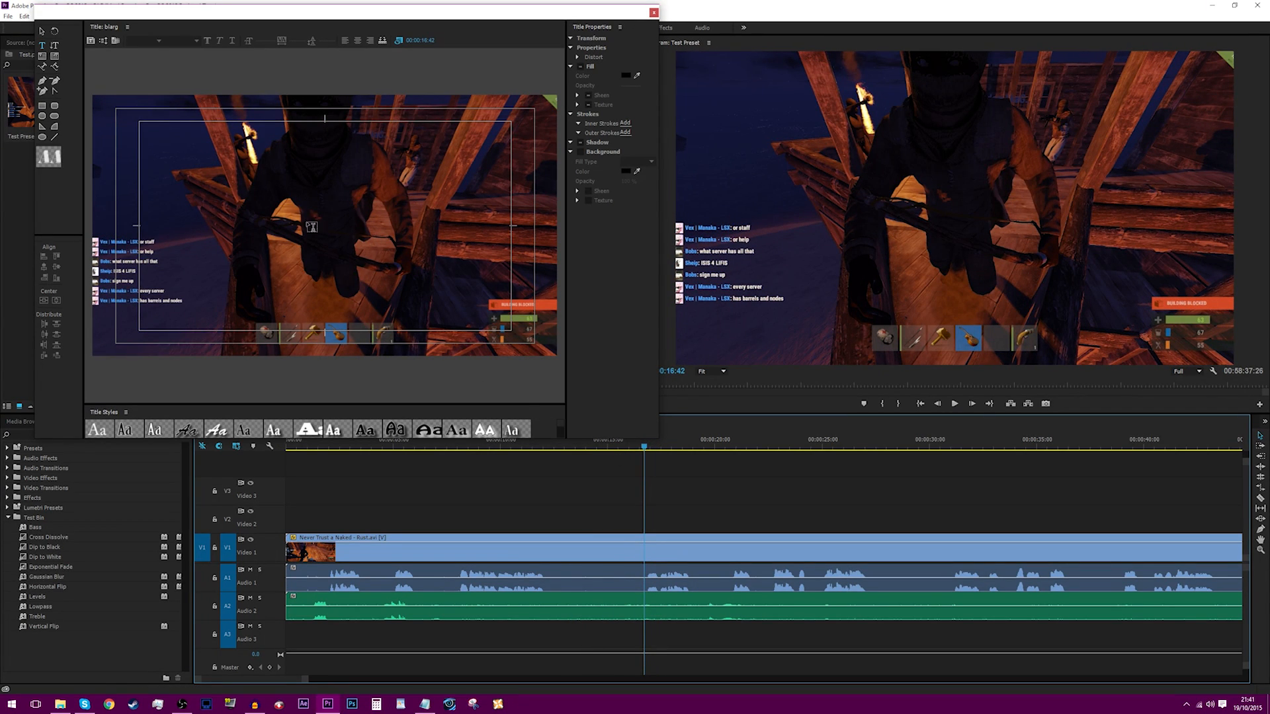
click(219, 199)
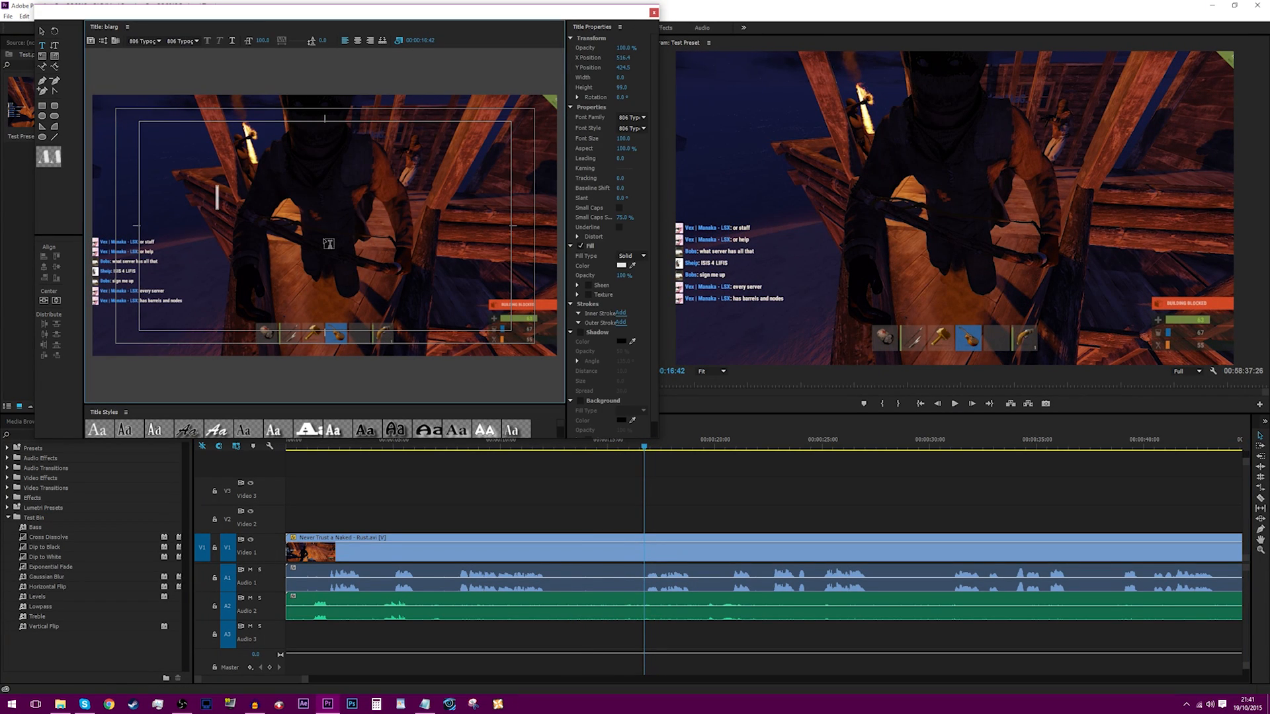
text(OH D)
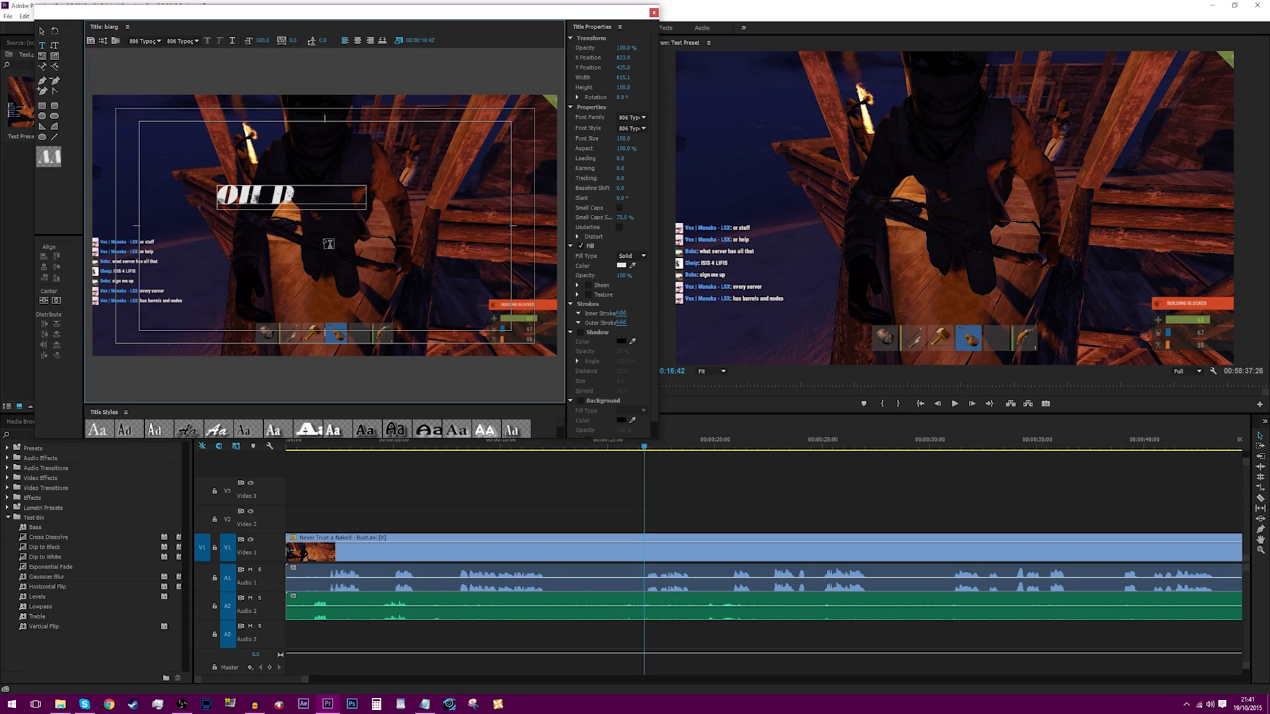
text(AMN BOY)
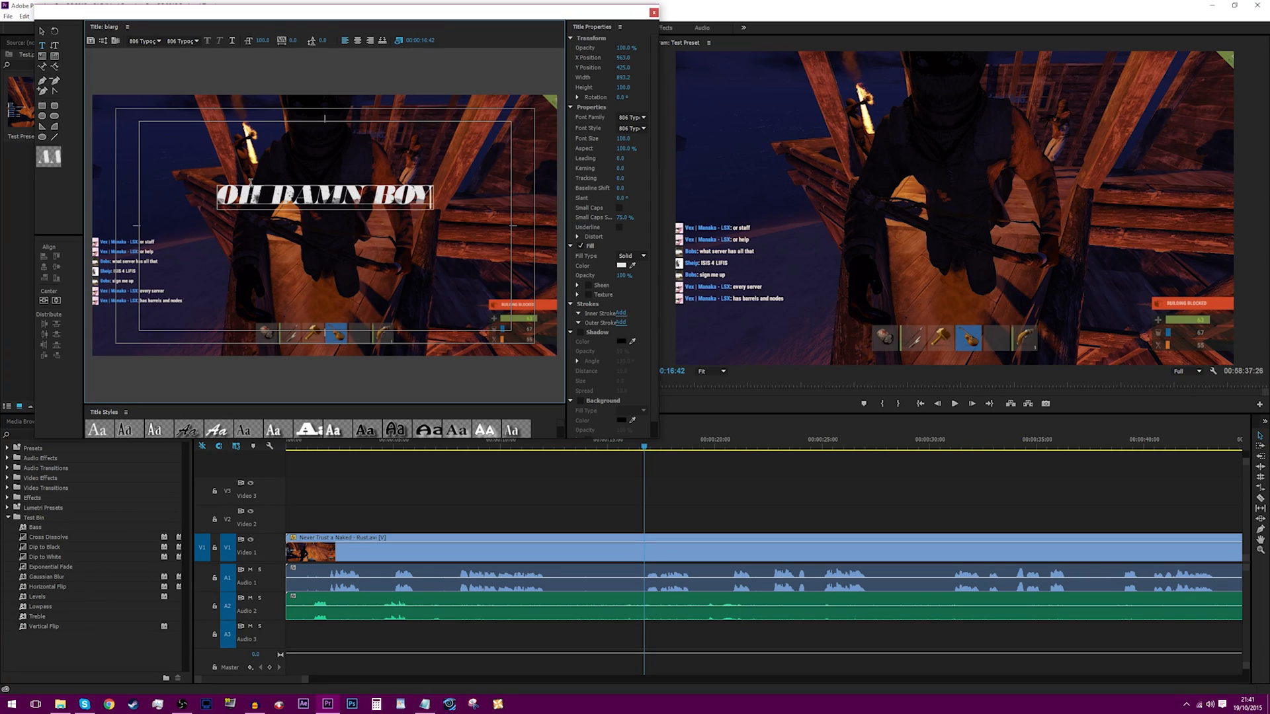
Step: Move the title text down to mid-frame and centre it horizontally and vertically
click(42, 31)
drag(369, 198, 371, 226)
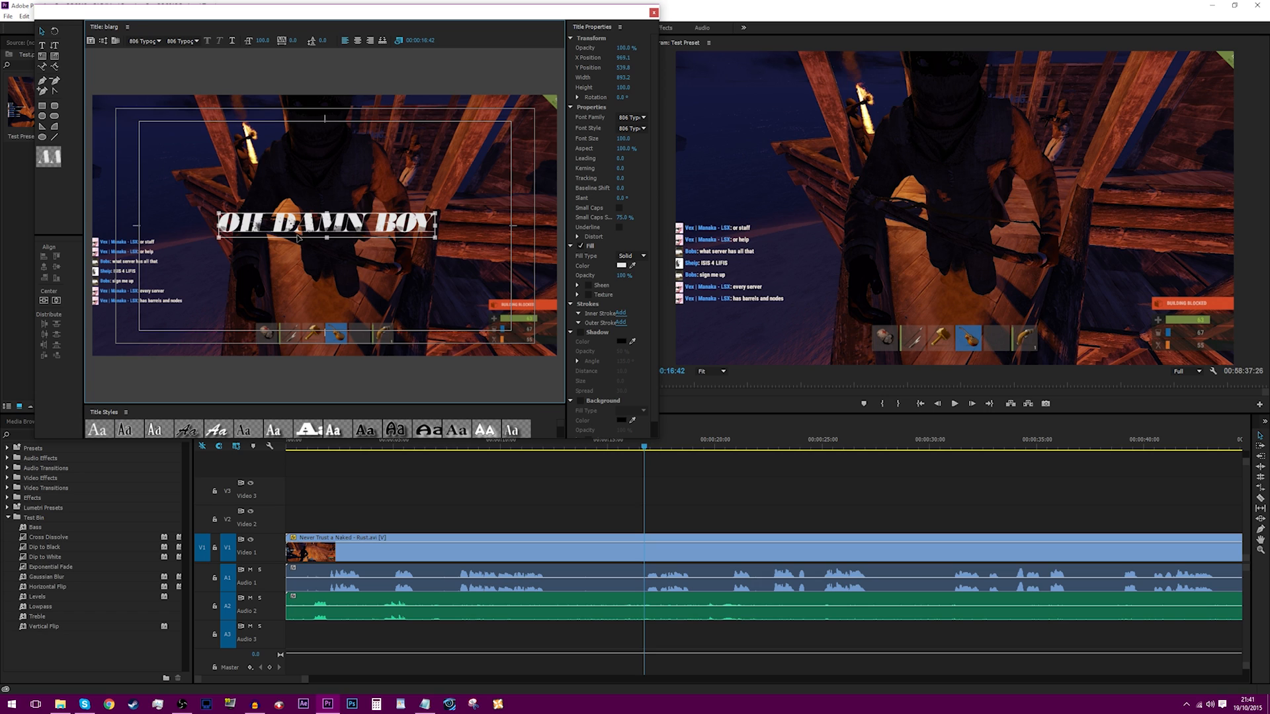
click(56, 300)
click(45, 301)
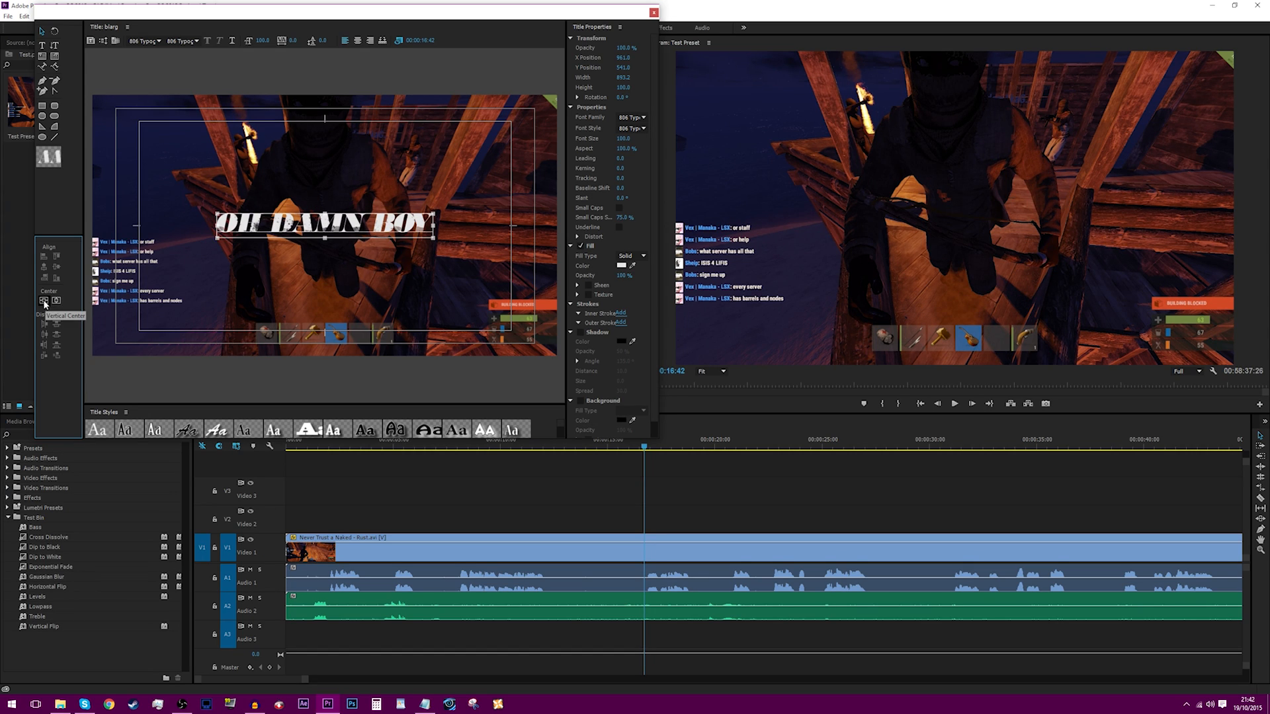
Step: Enlarge the title text to font size 153 and recentre it horizontally and vertically in the frame
drag(266, 42, 324, 43)
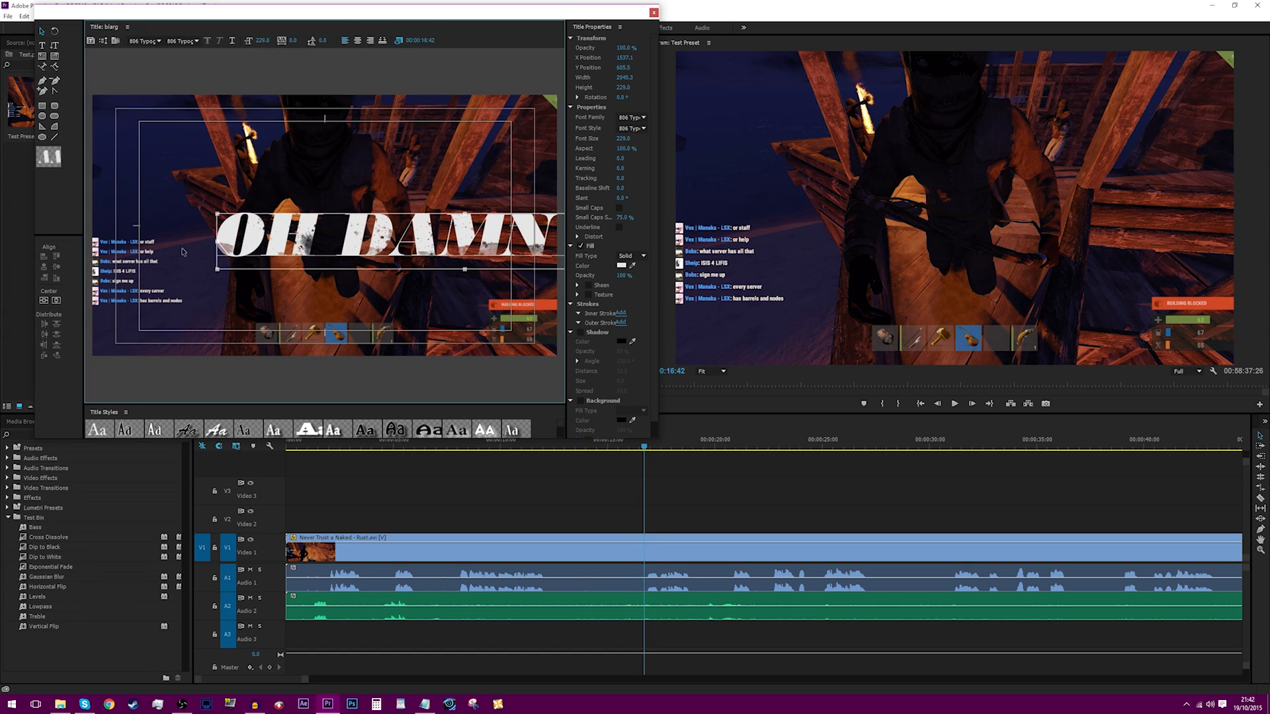
click(56, 300)
click(43, 300)
drag(265, 40, 229, 40)
click(43, 300)
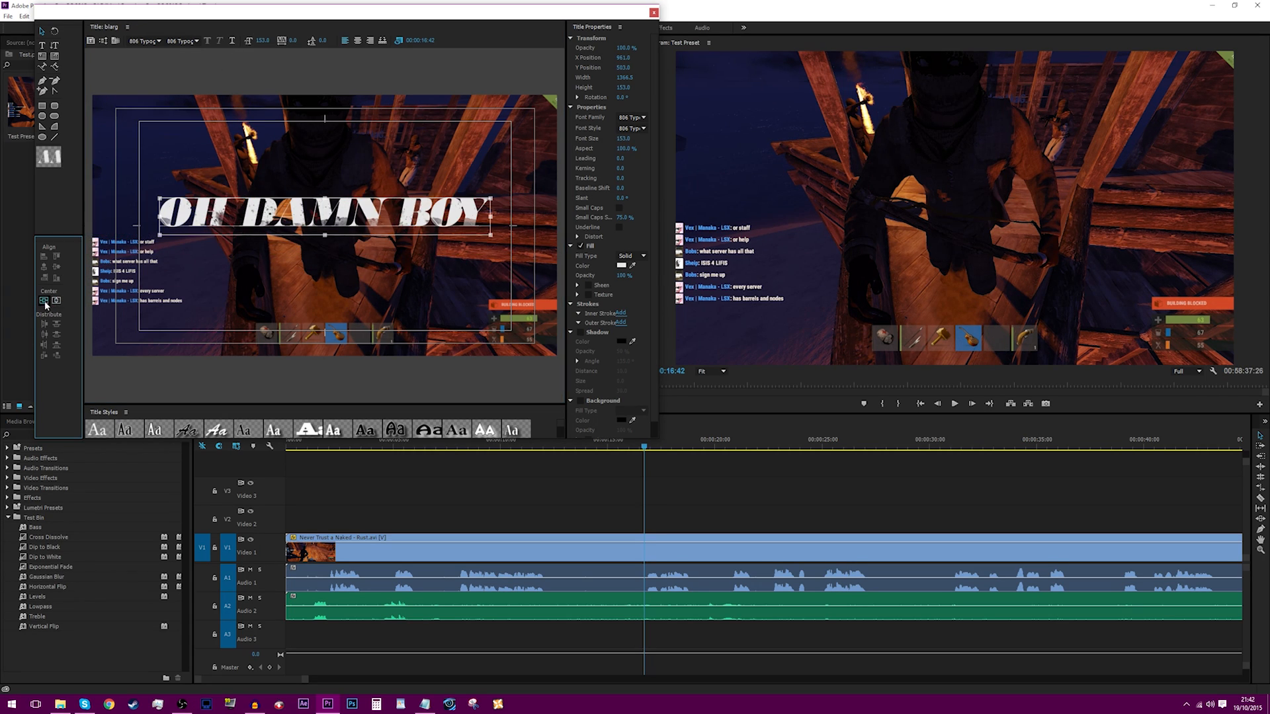
click(56, 300)
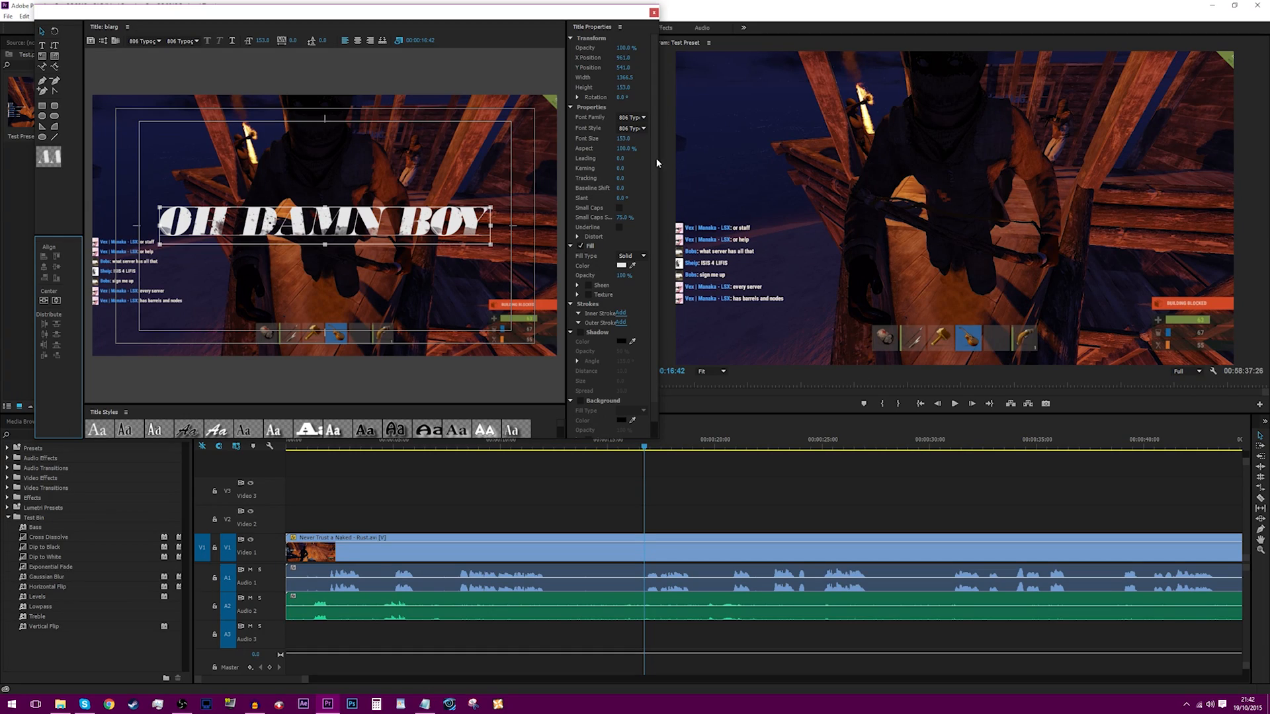
Step: Turn on the shadow for the title text and add an outer stroke
scroll(657, 240, down, 1)
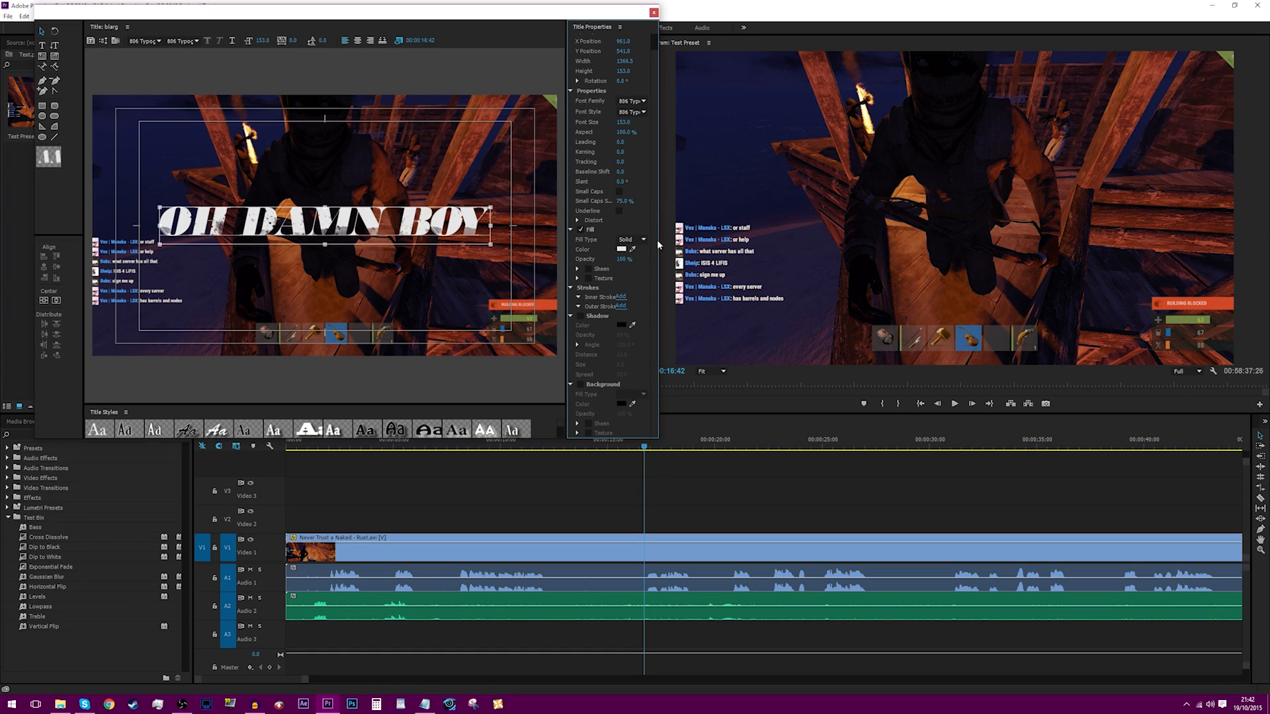
click(582, 317)
click(619, 306)
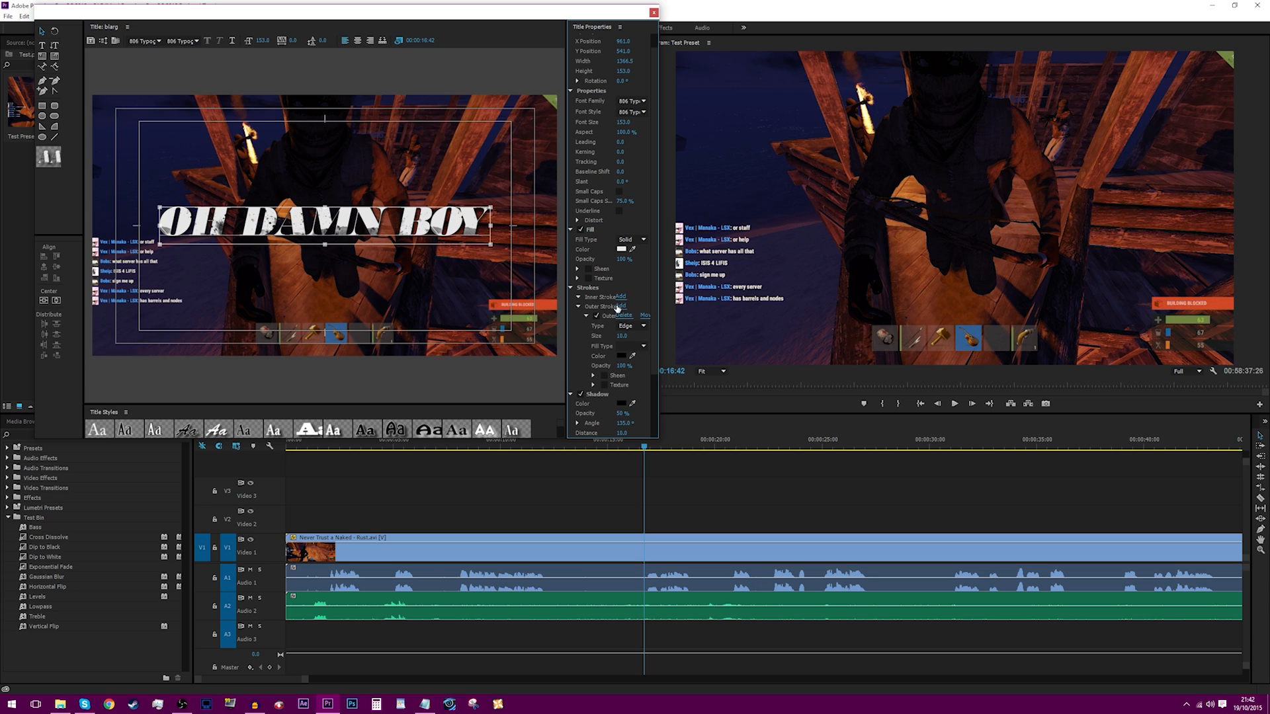
Step: Change the title font to Couture Bold and reposition the text near the middle of the frame
click(158, 42)
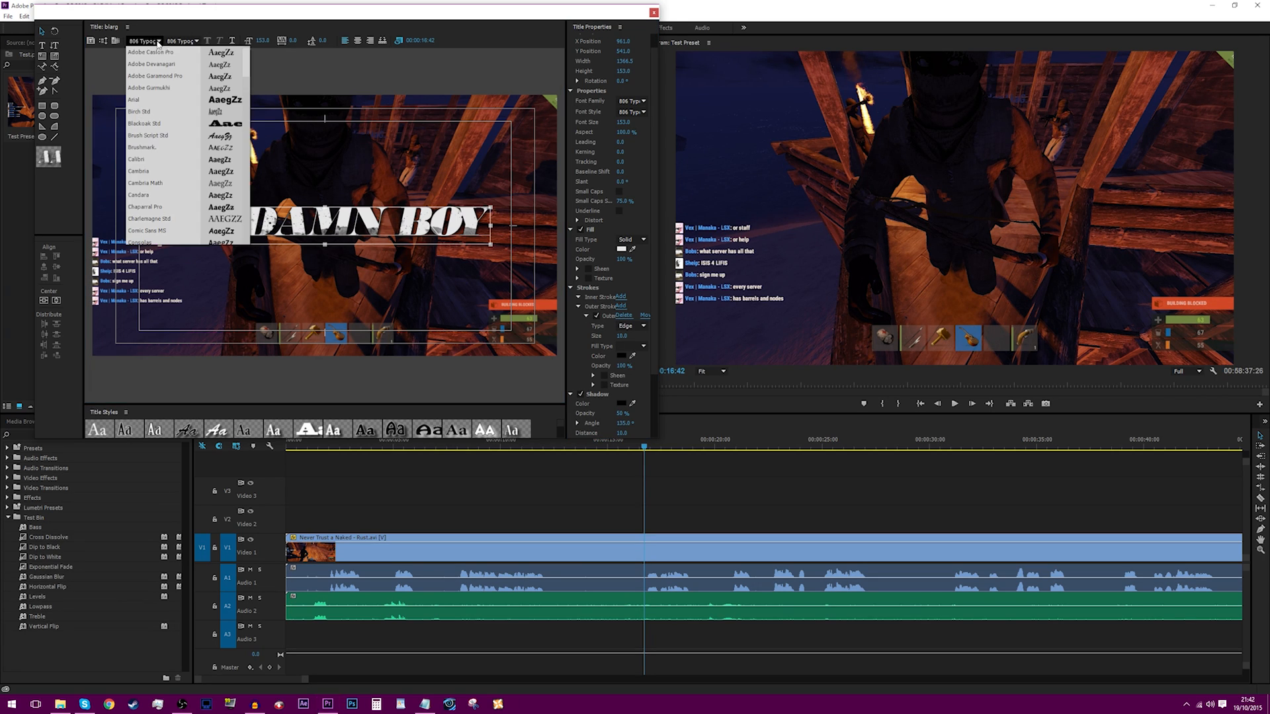
click(140, 39)
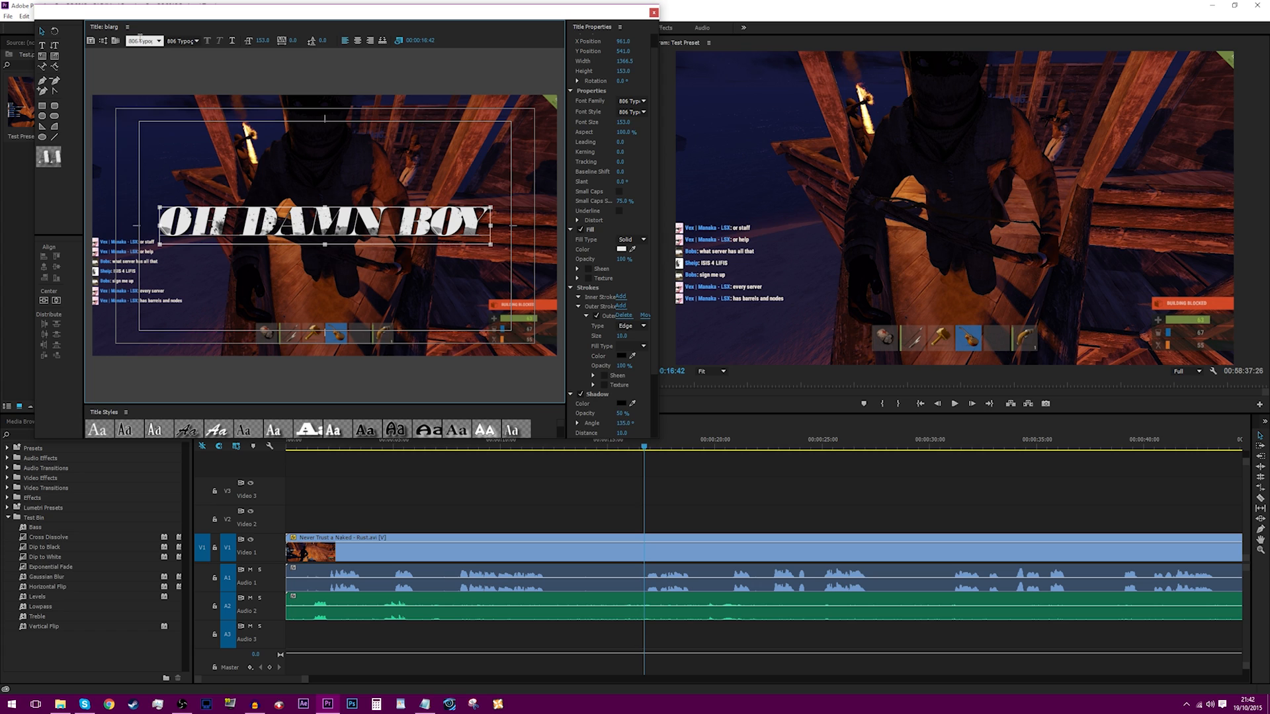
key(Escape)
click(159, 41)
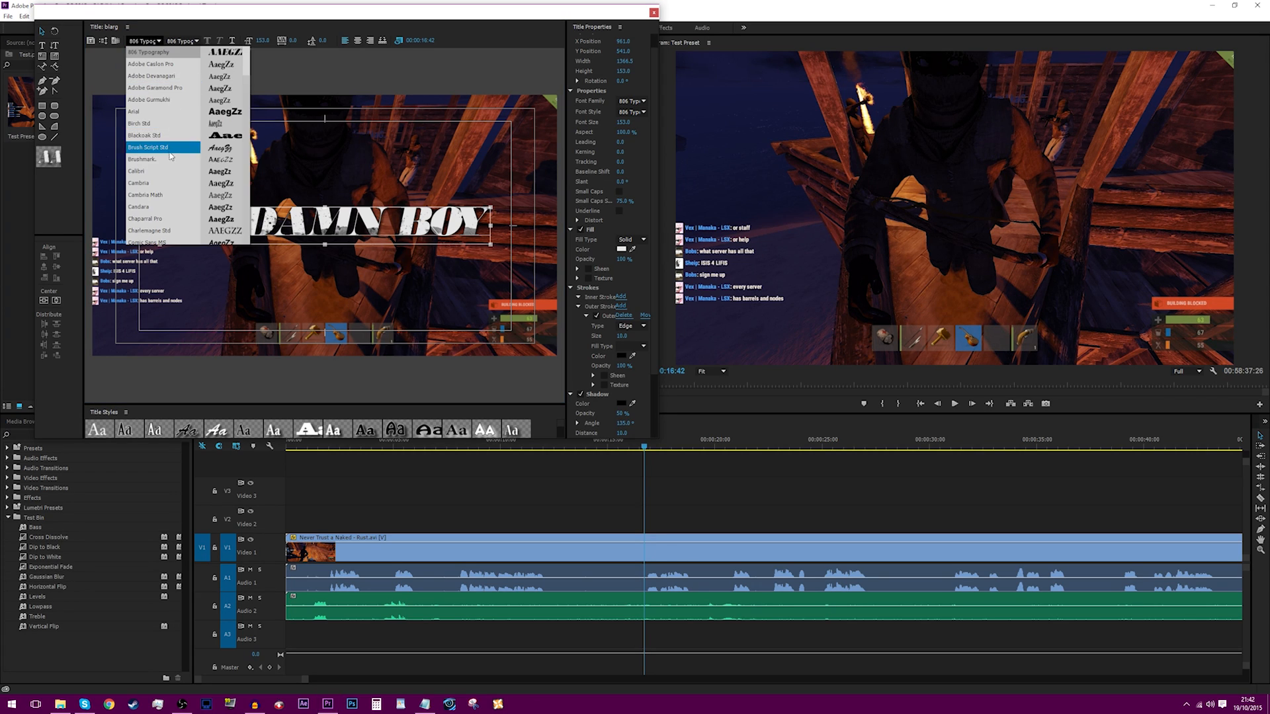
scroll(165, 64, down, 3)
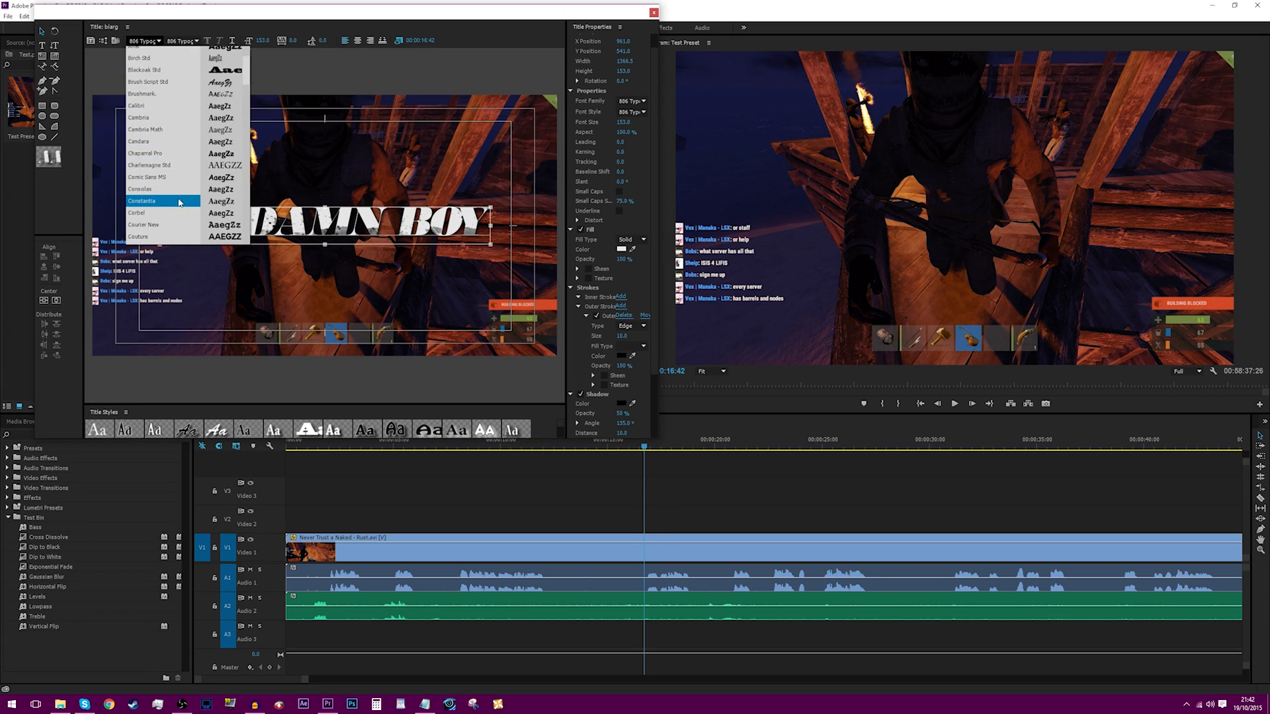
scroll(179, 205, down, 2)
click(161, 173)
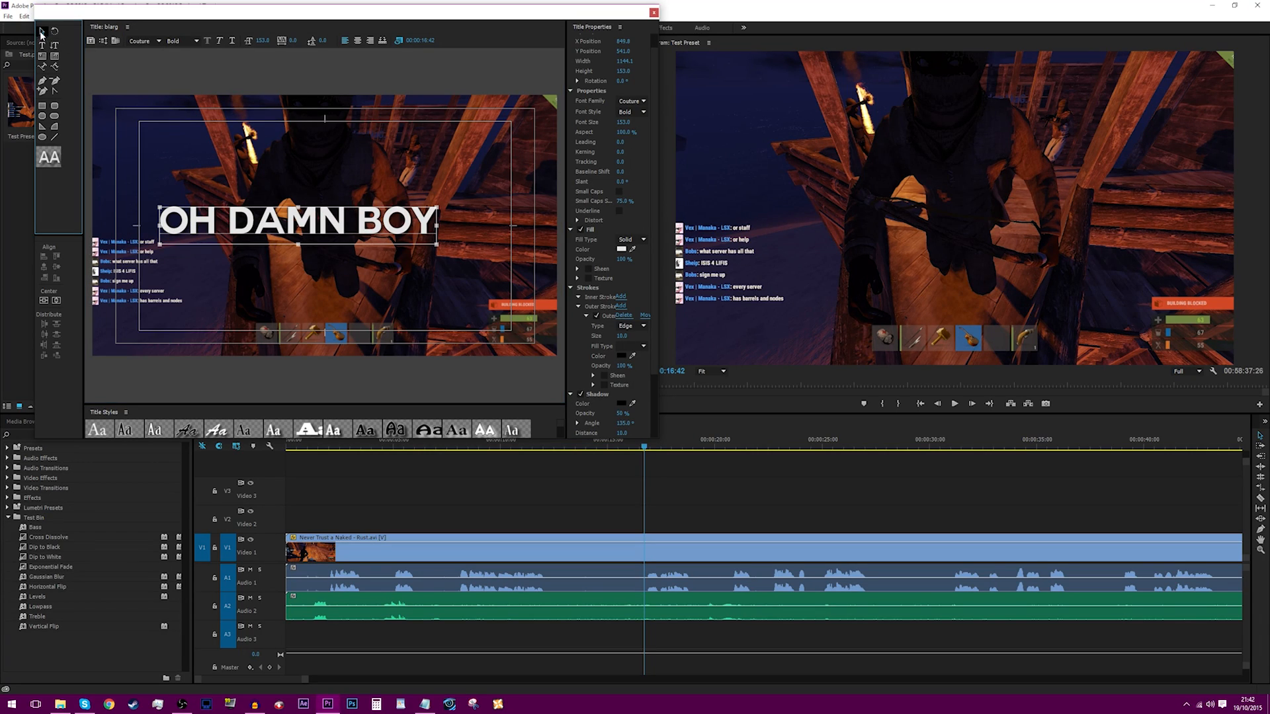
drag(283, 232, 323, 229)
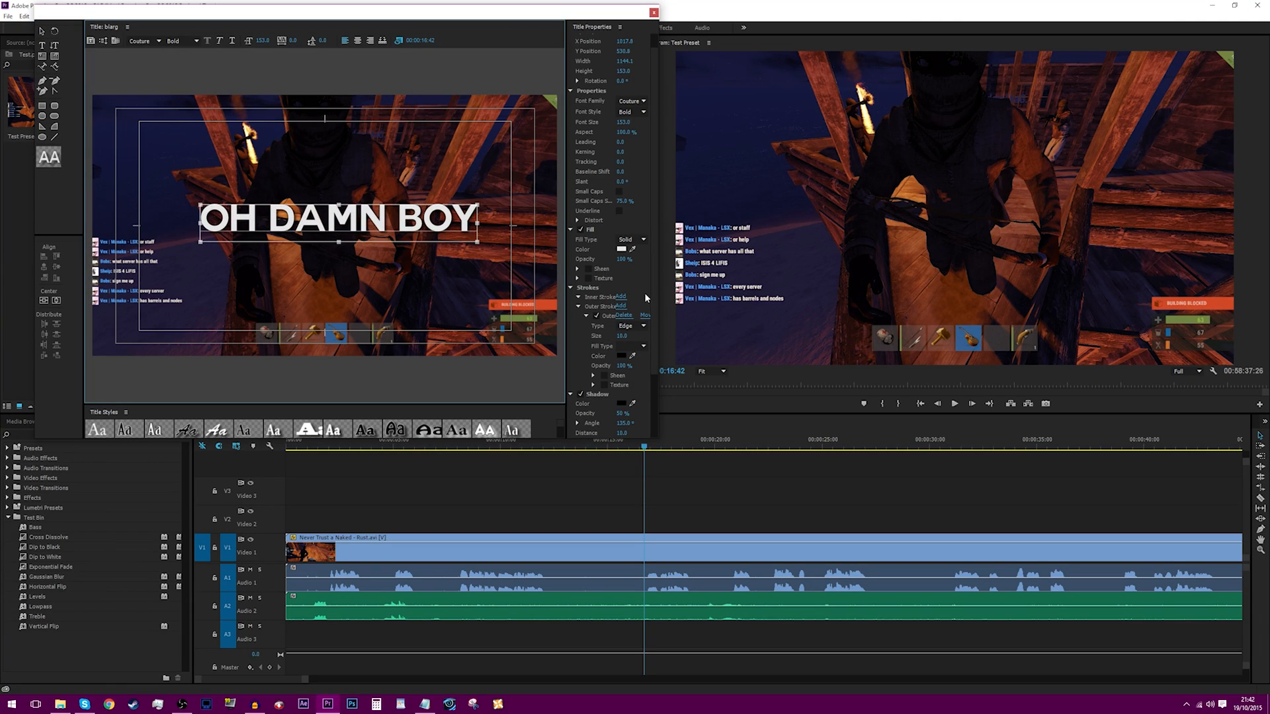
scroll(645, 296, down, 2)
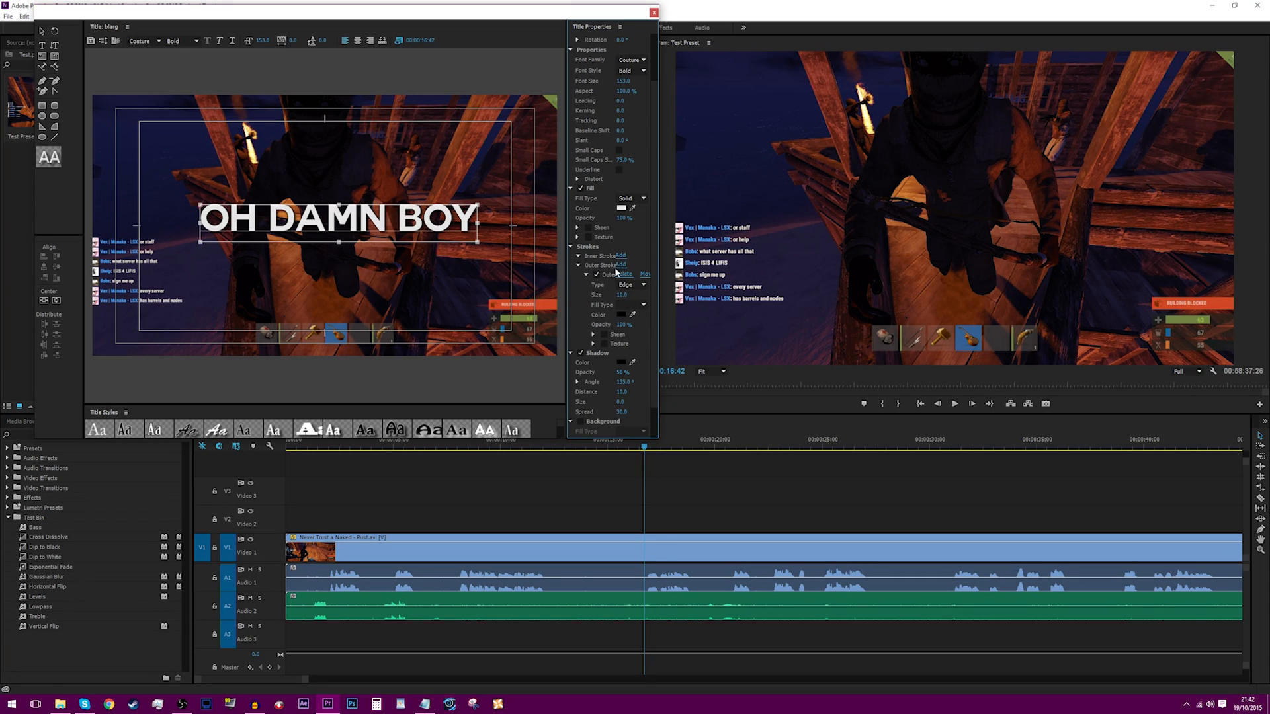
mouse_move(363, 226)
mouse_down()
mouse_move(359, 215)
mouse_move(367, 237)
mouse_up()
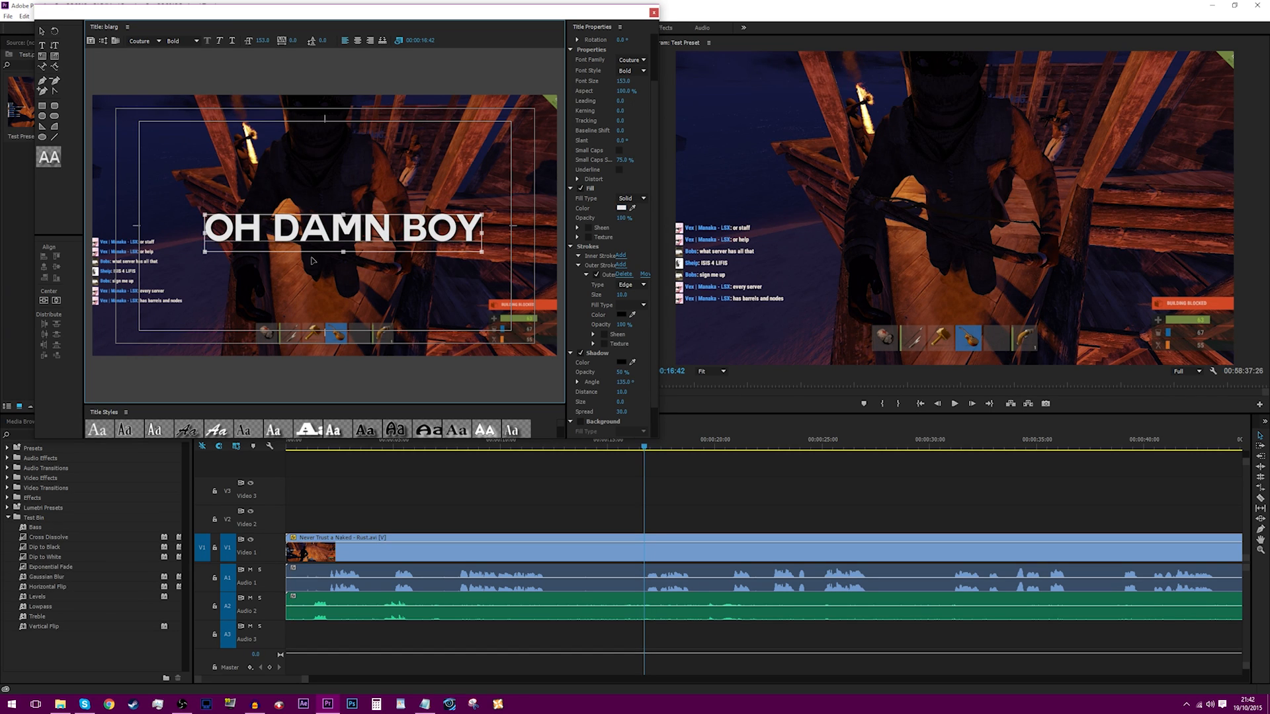
Step: Try hex fill colours such as fff000 and f00000 on the whole title text, and cancel the colour change
click(42, 46)
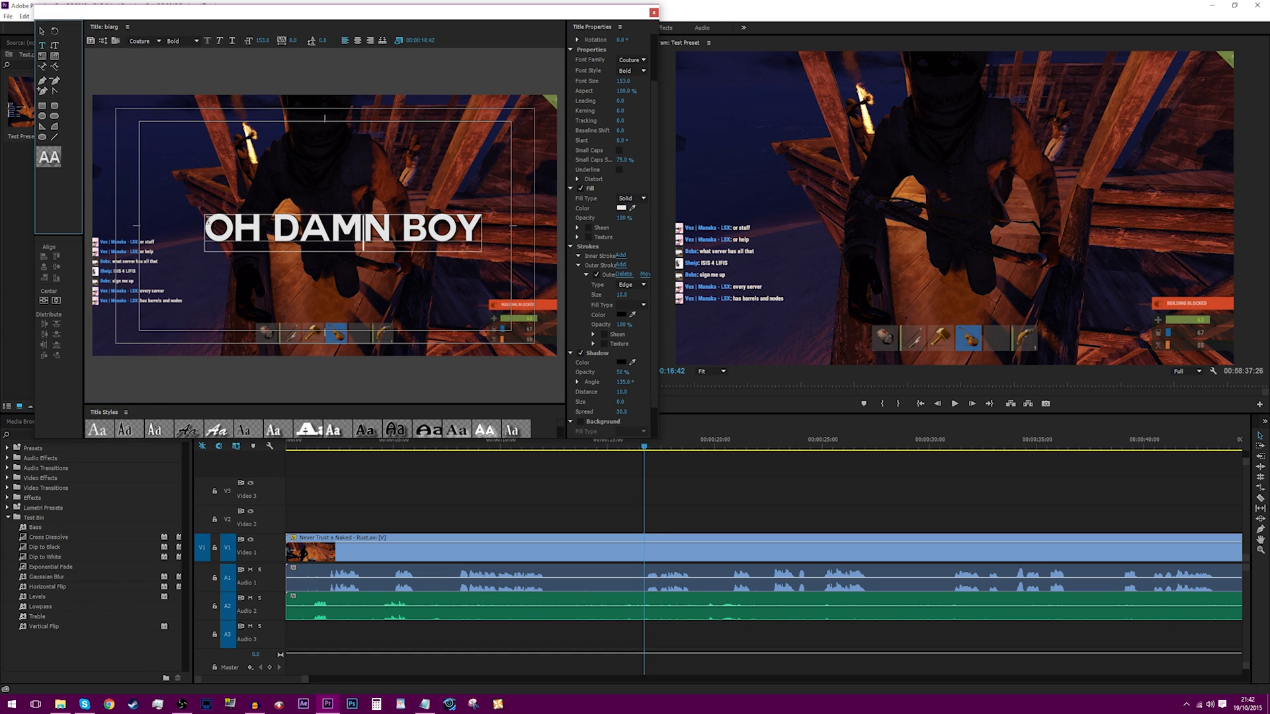
drag(207, 230, 597, 240)
click(623, 209)
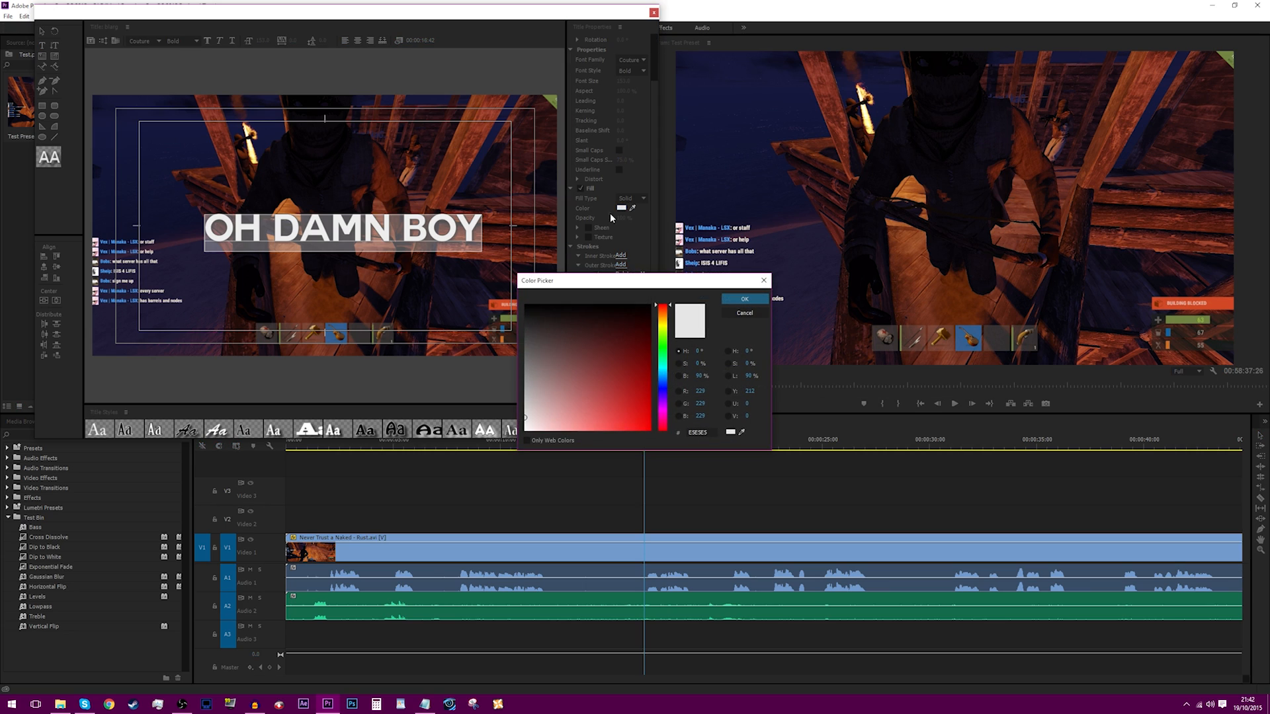
click(693, 431)
text(fff000)
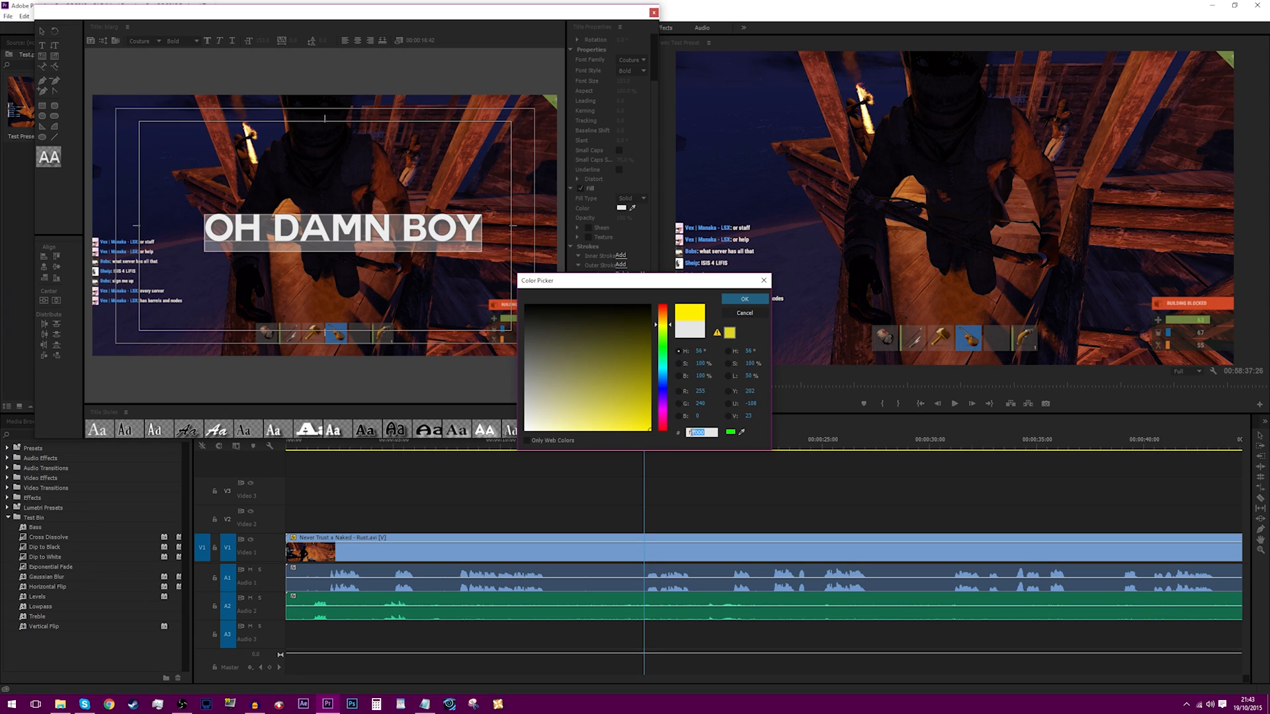
text(ff000)
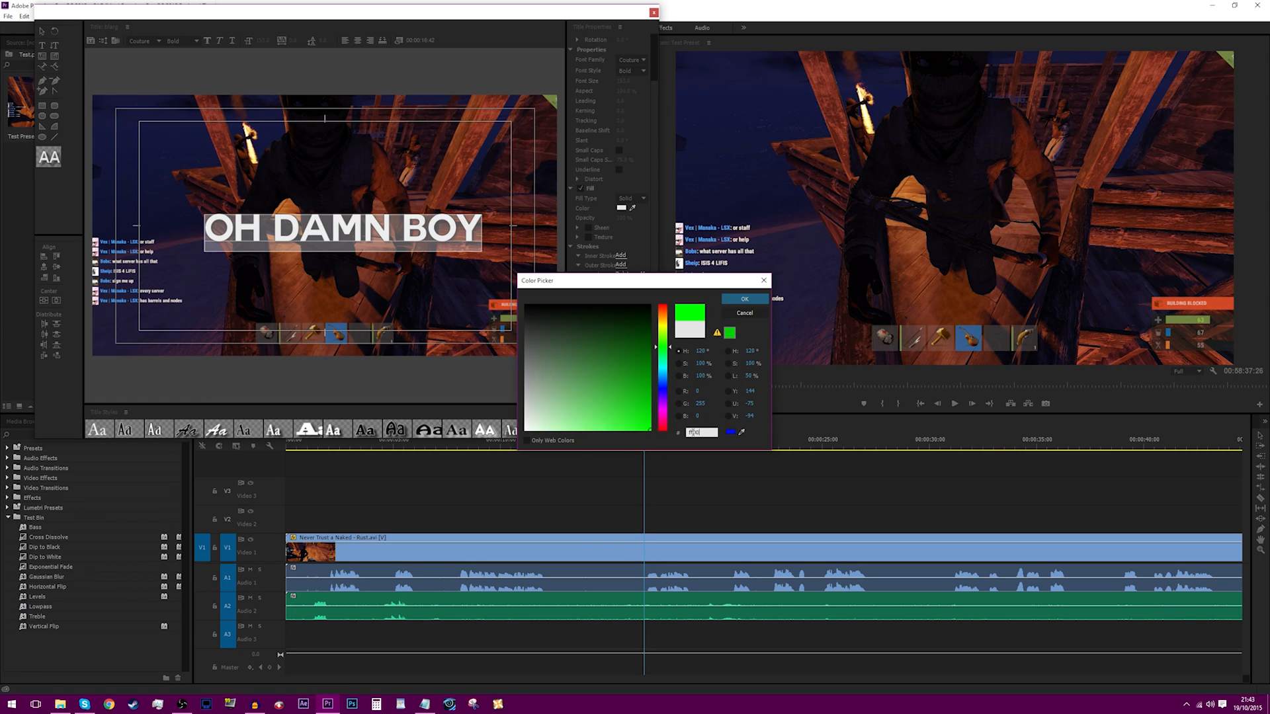
key(BackSpace)
key(BackSpace)
key(BackSpace)
key(BackSpace)
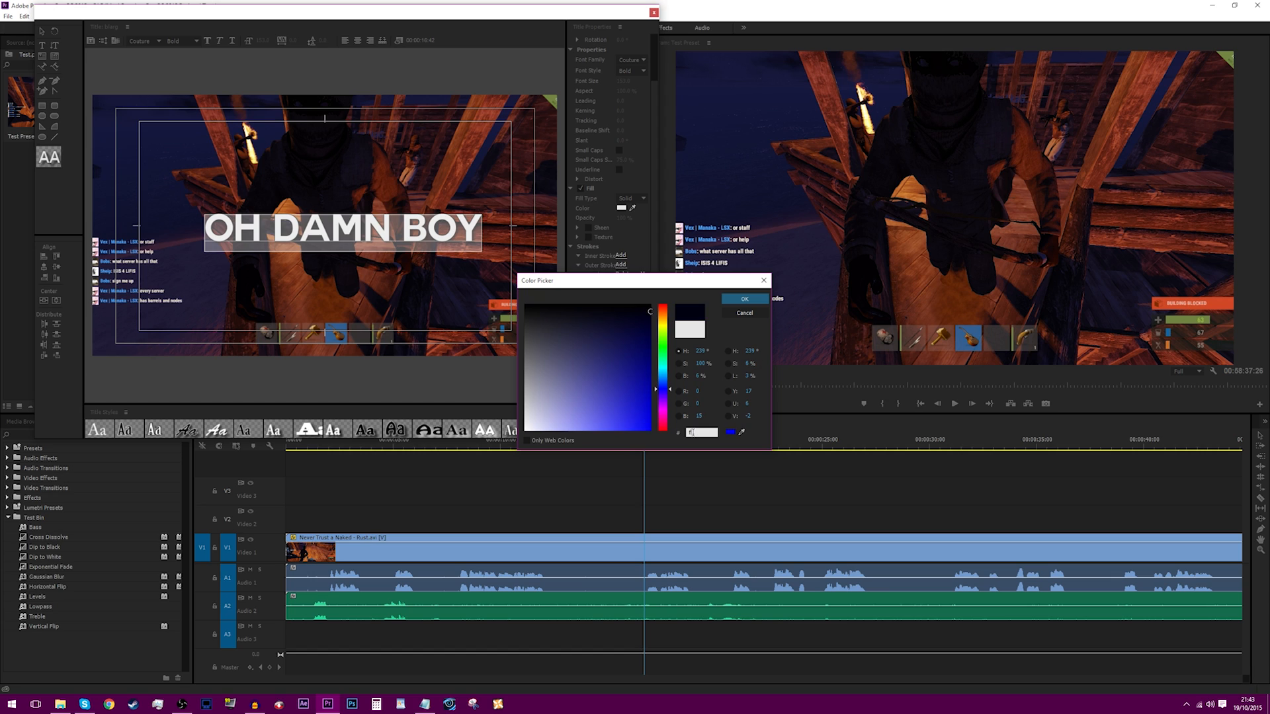
text(00000)
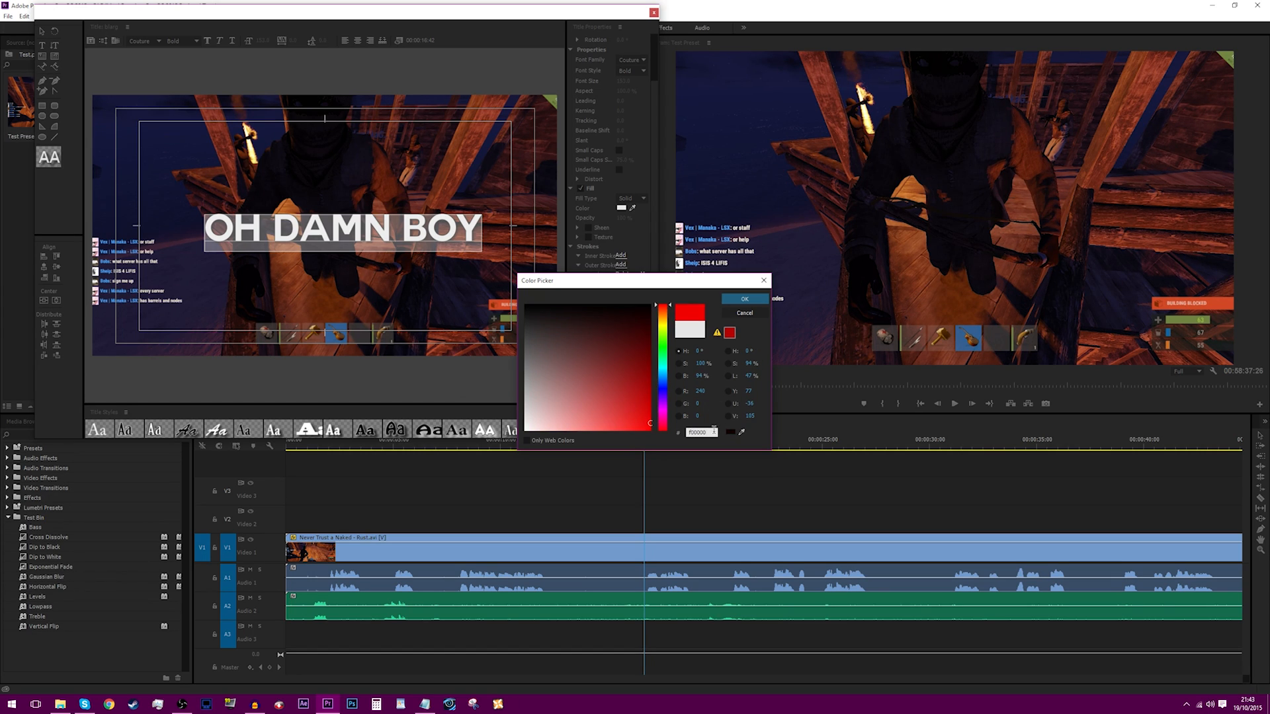
drag(714, 431, 553, 429)
key(BackSpace)
click(745, 313)
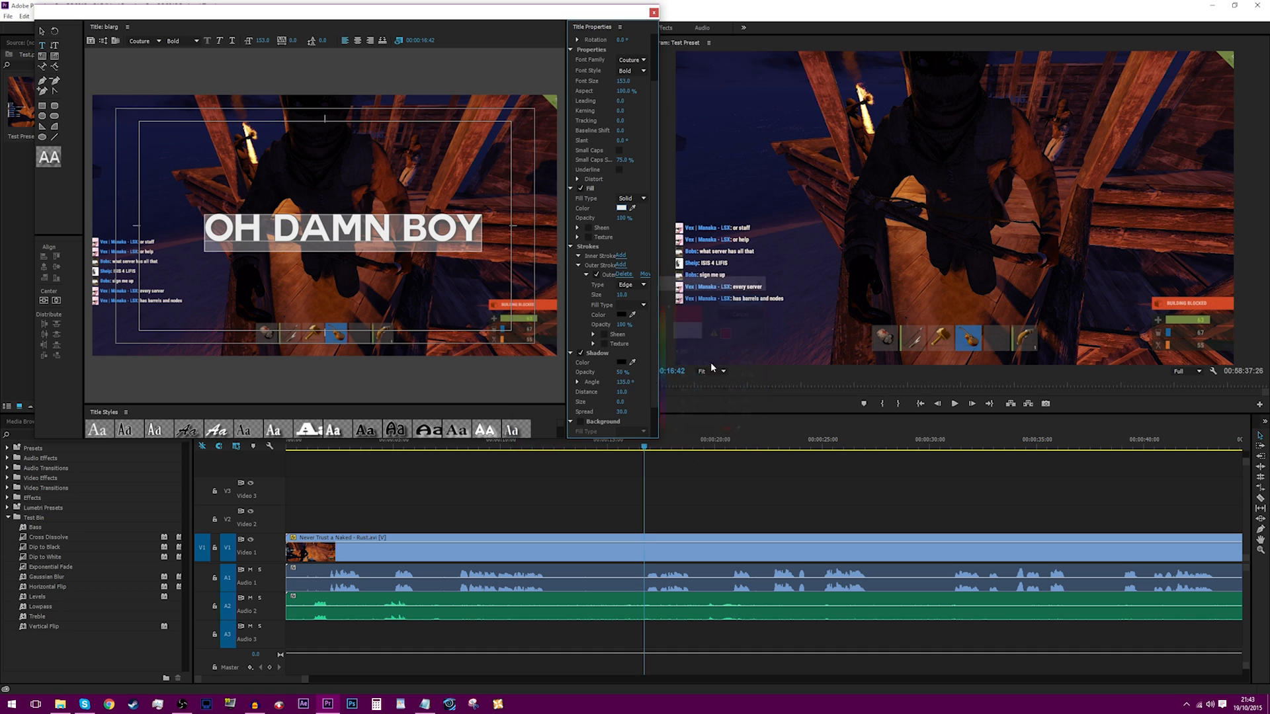
Step: Centre the Couture title text horizontally and vertically in the frame
click(56, 300)
click(44, 300)
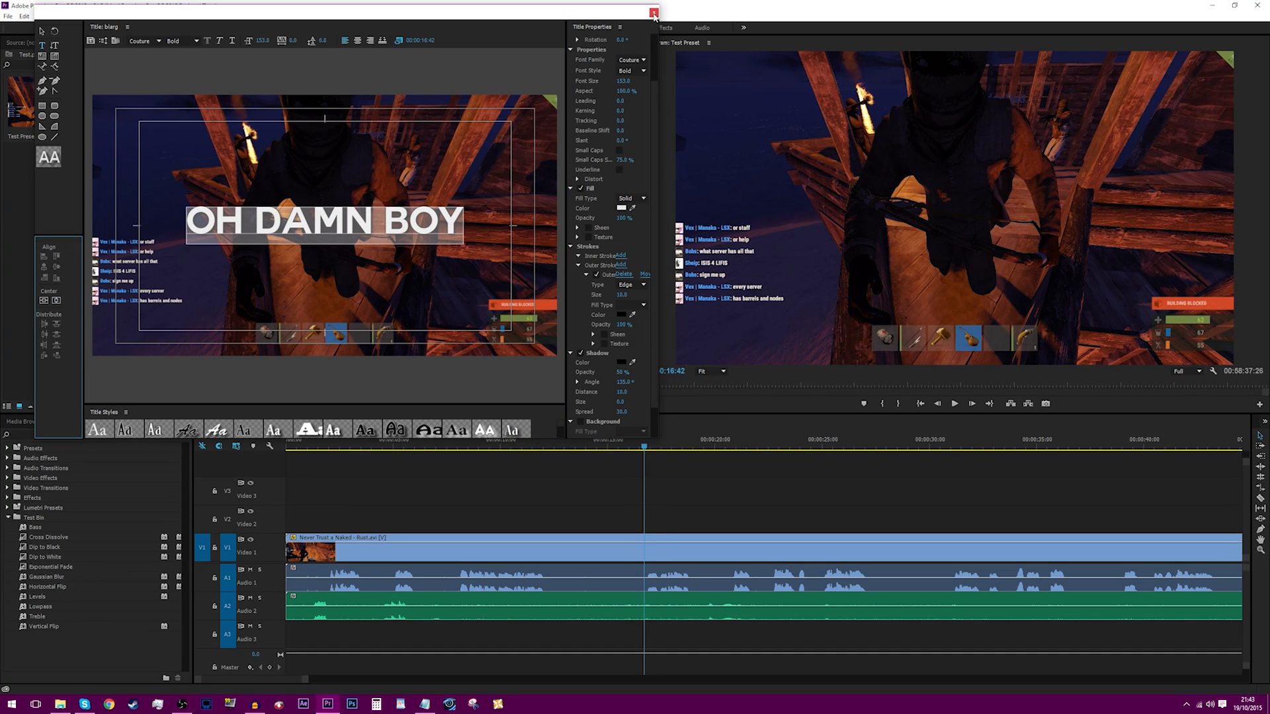
Step: Close the title editor and show the project's media items, including the "blarg" title
click(96, 30)
drag(104, 27, 18, 47)
drag(188, 23, 209, 107)
drag(18, 45, 158, 115)
click(674, 99)
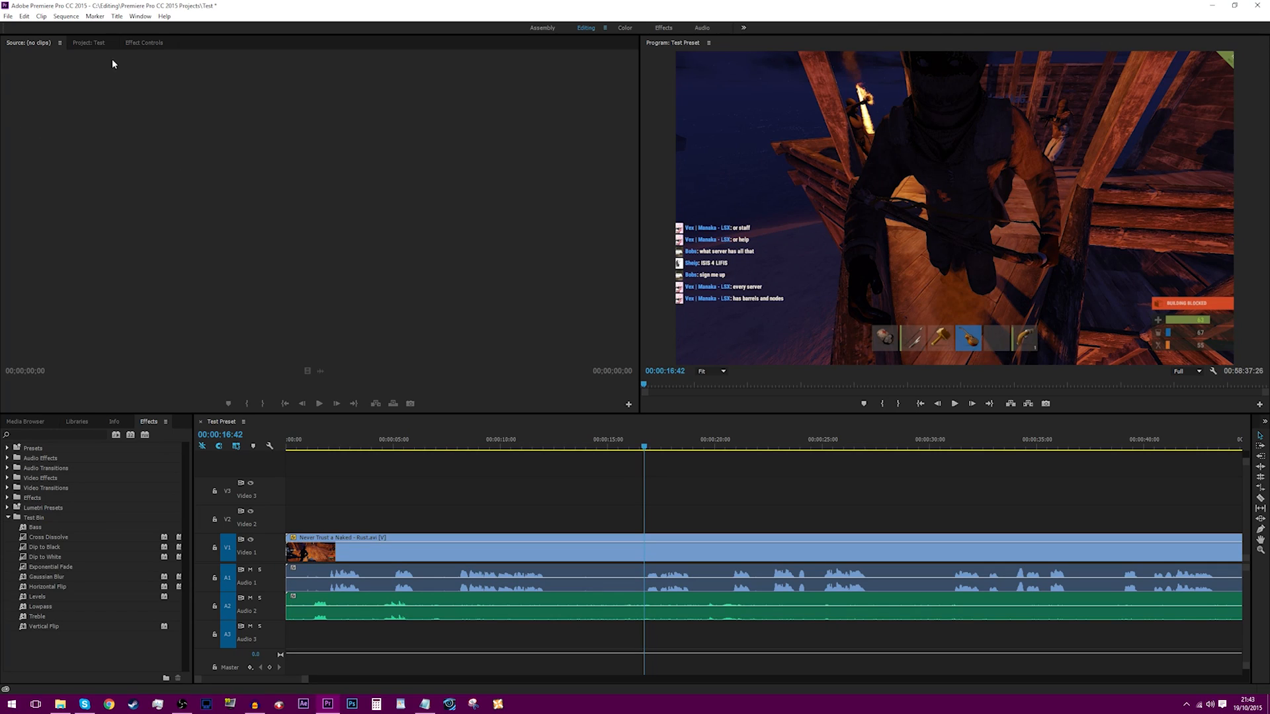
click(87, 44)
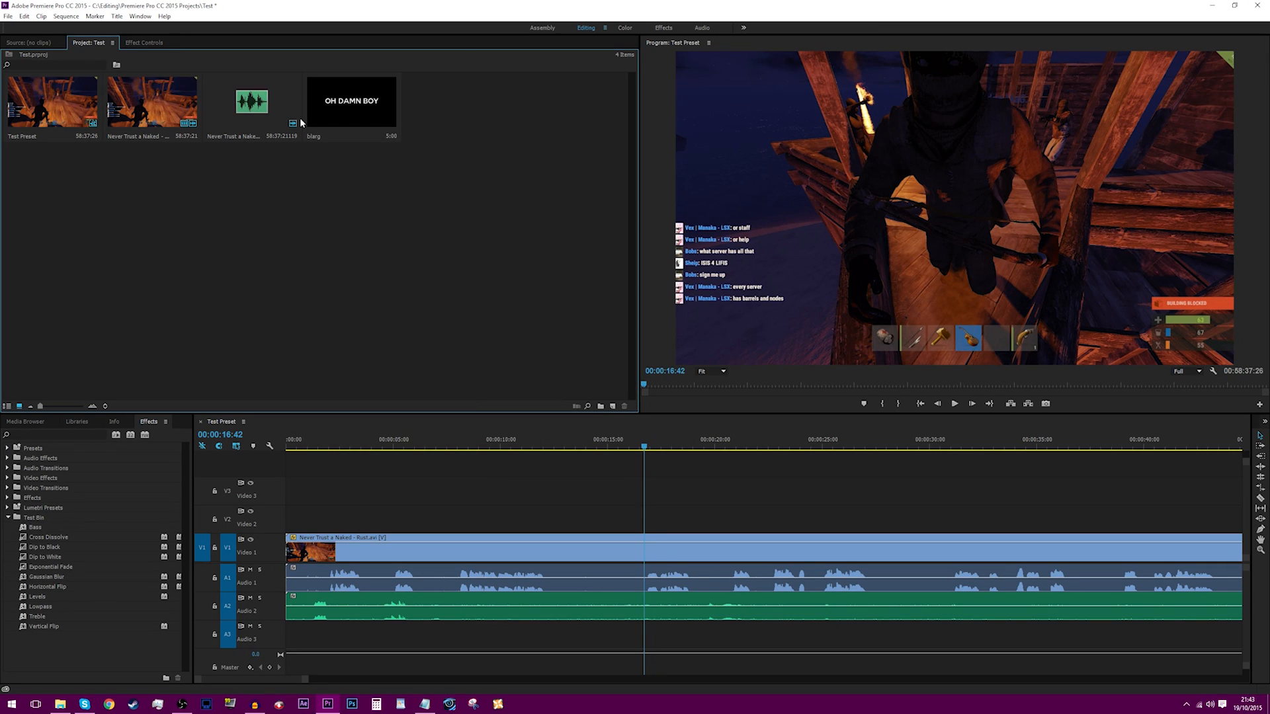
Step: Place the "blarg" title on Video 2 at 00:00:16:42, above the gameplay clip, and play through its start
drag(355, 103, 652, 520)
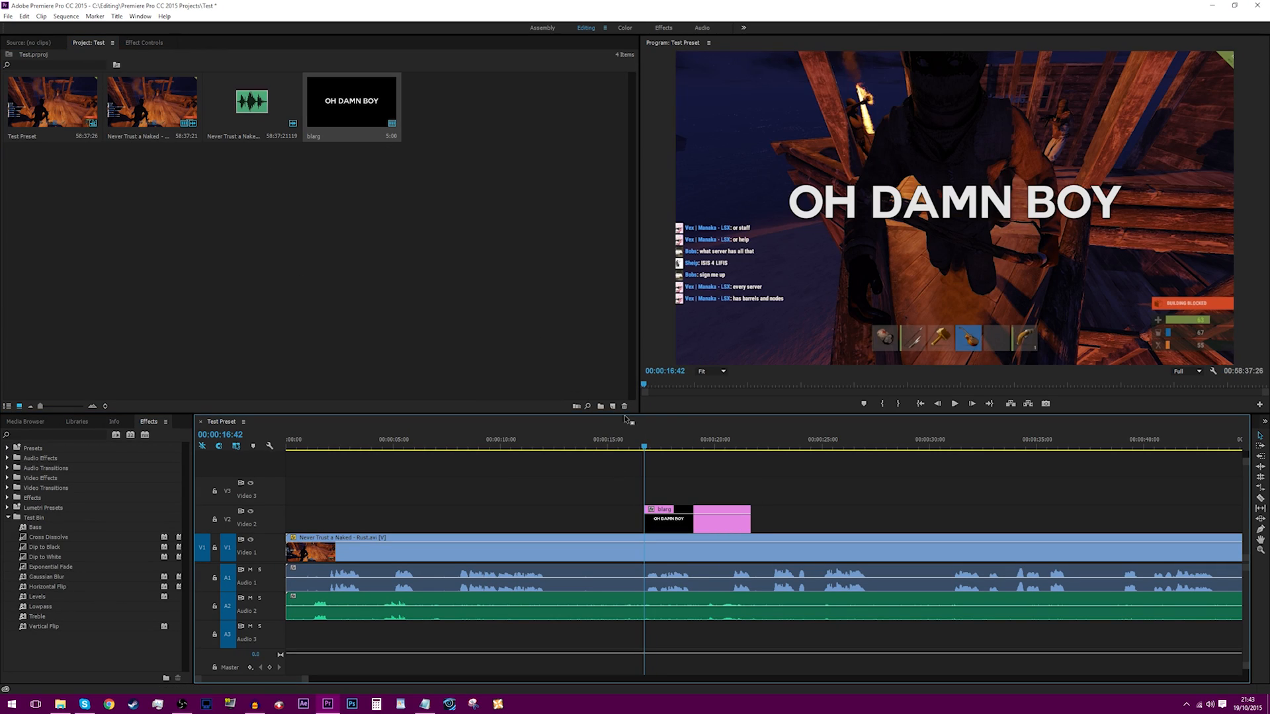
click(615, 448)
key(space)
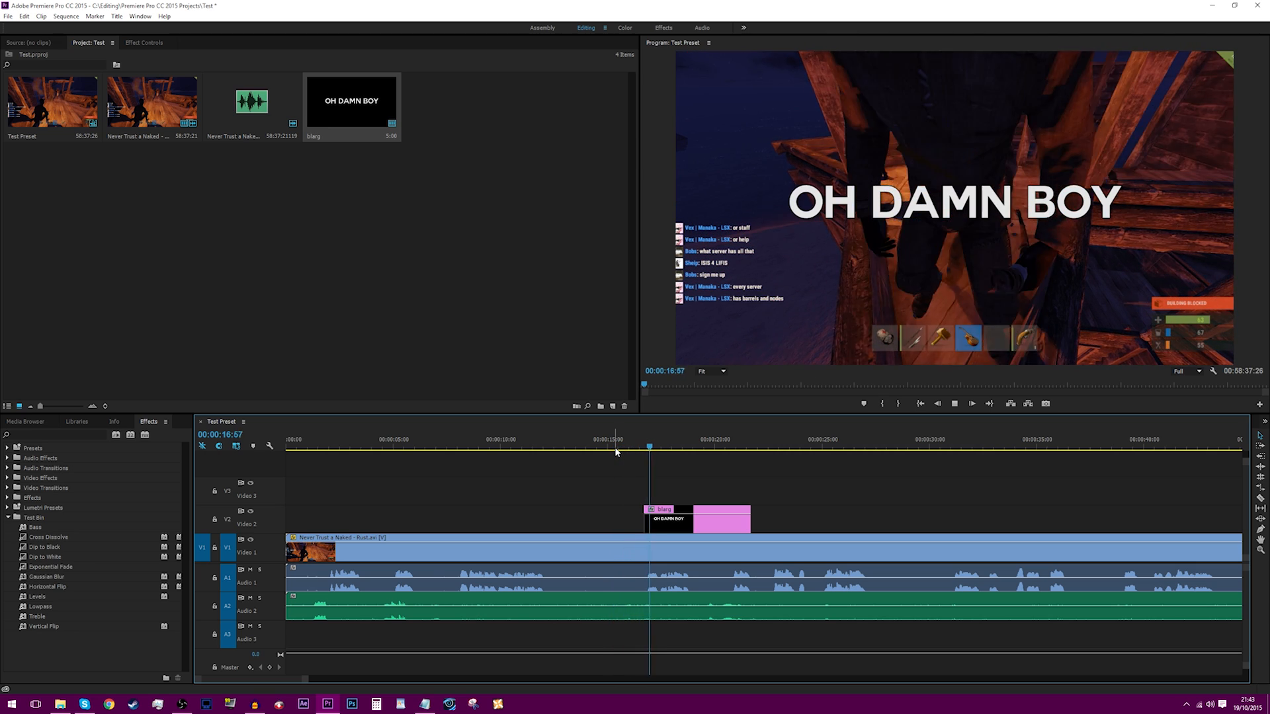
key(space)
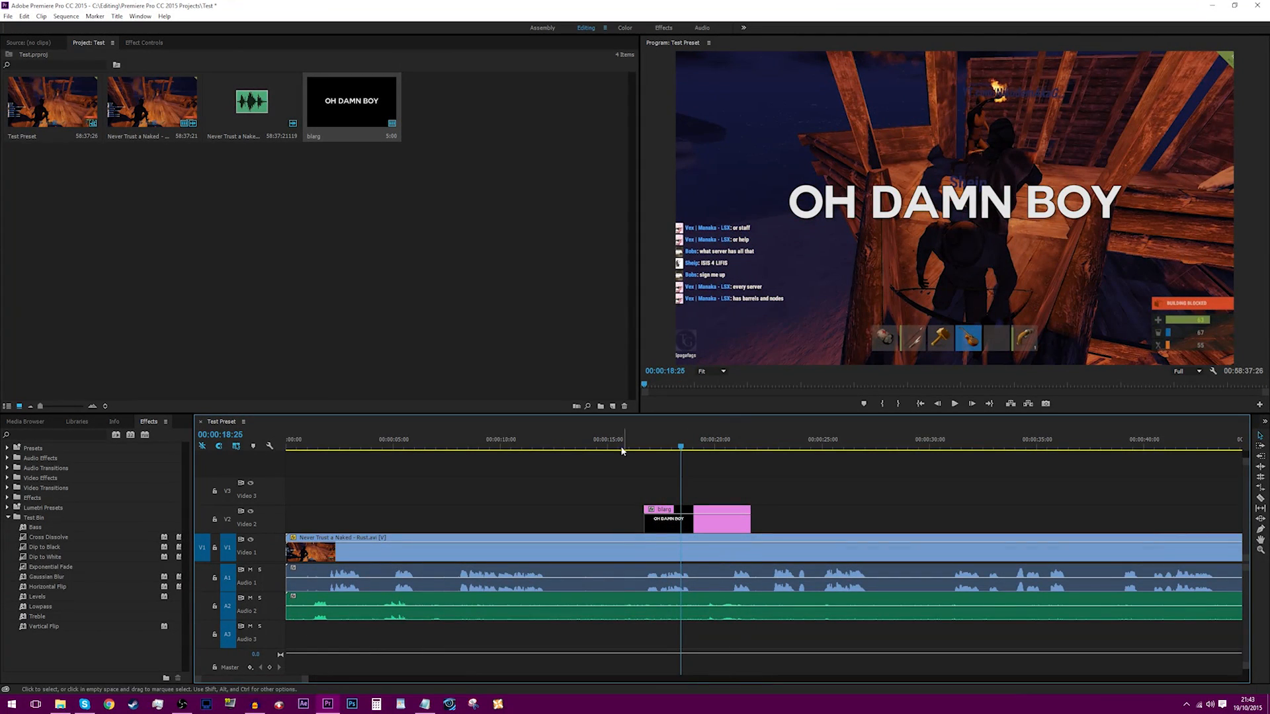
drag(621, 451, 602, 473)
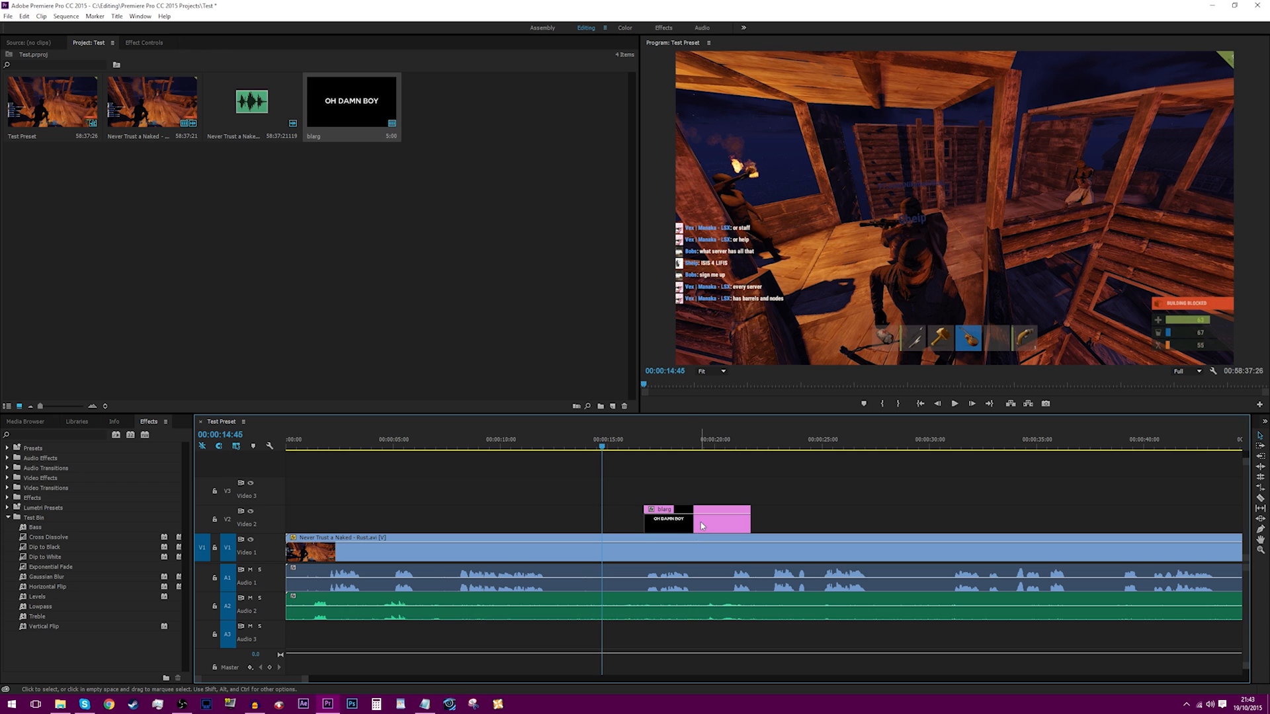
Step: Shift the title clip slightly later on Video 2 and return the playhead to before it
mouse_move(703, 526)
mouse_down()
mouse_move(671, 526)
mouse_move(712, 526)
mouse_up()
click(509, 472)
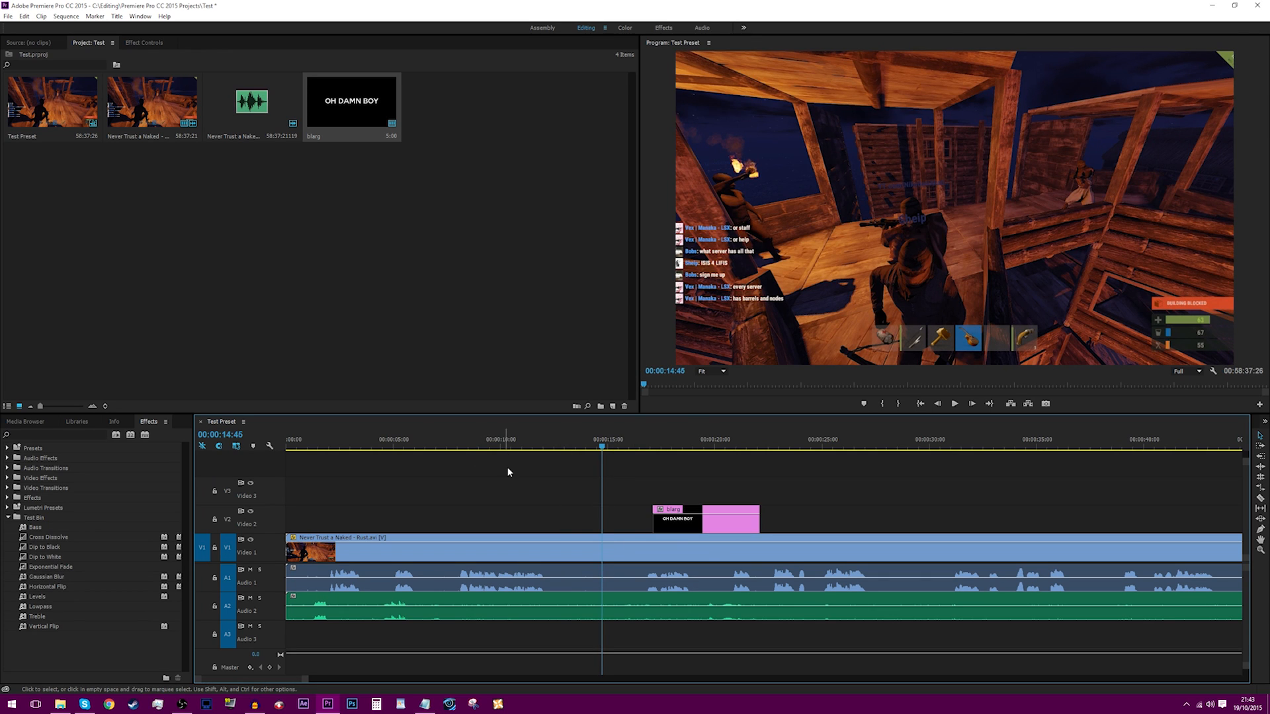
drag(669, 455, 570, 463)
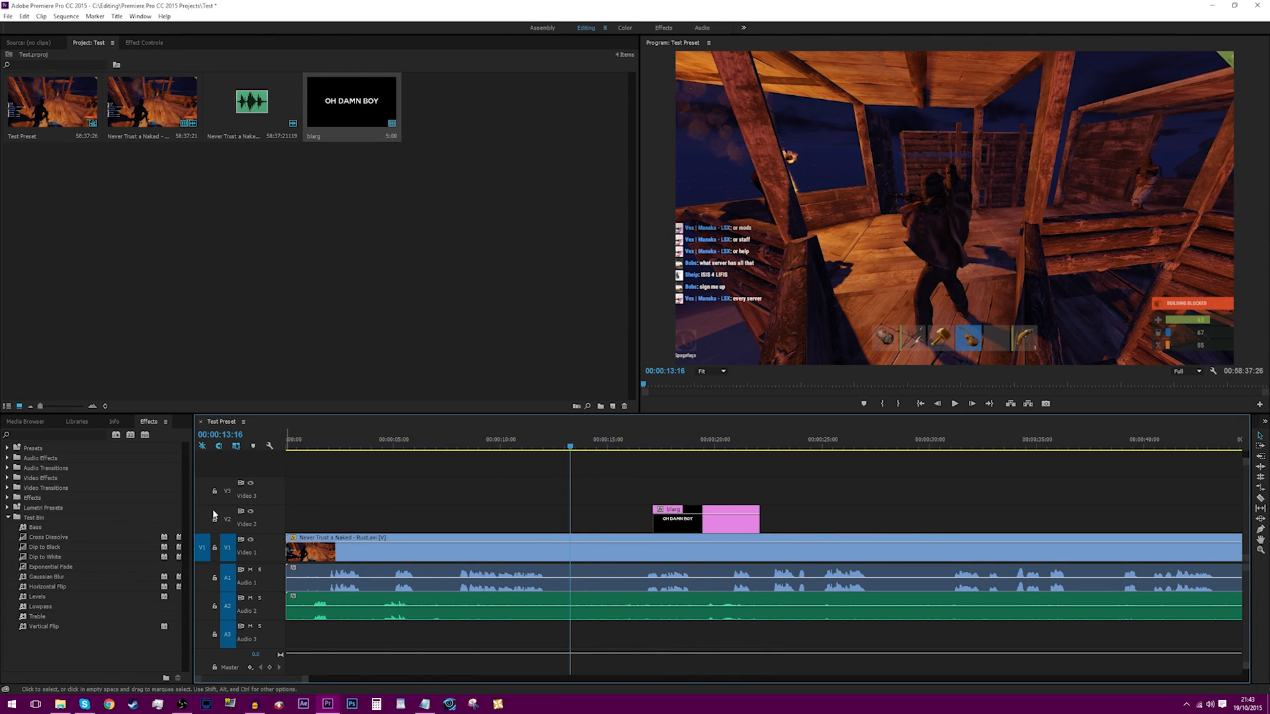
Step: Turn the Video 2 track output off and back on with the playhead over the title
click(251, 512)
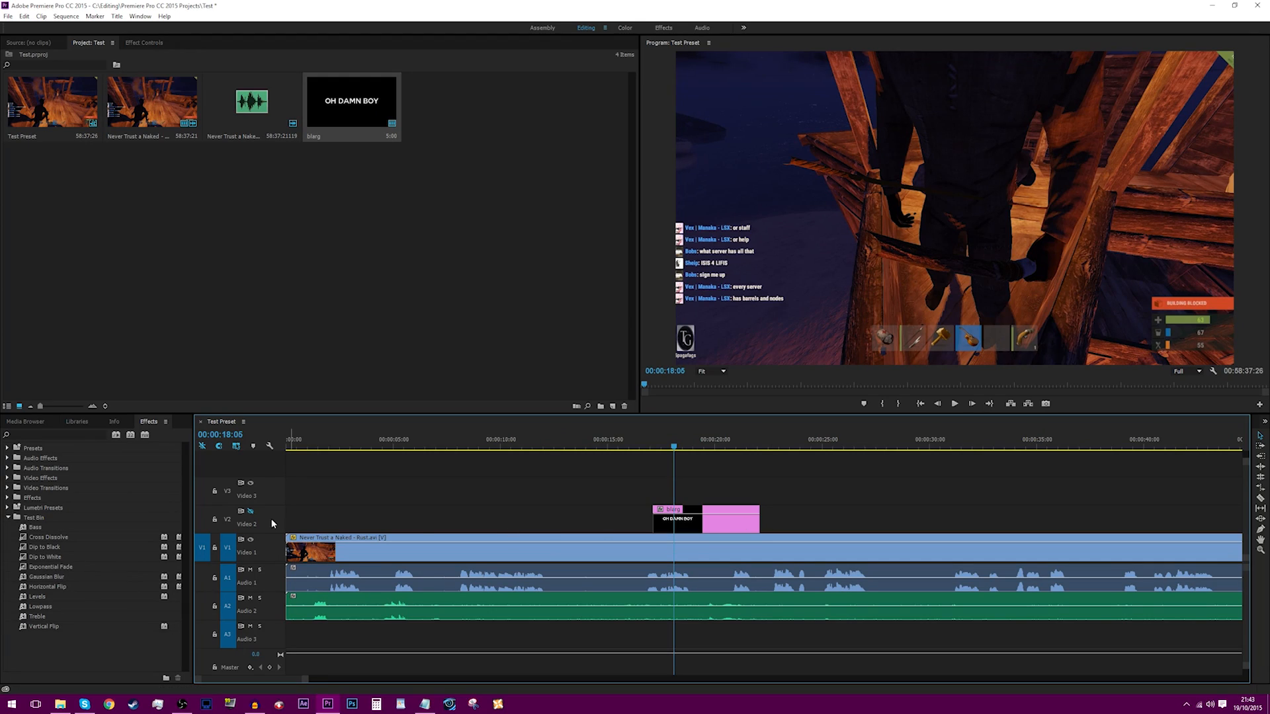
click(395, 527)
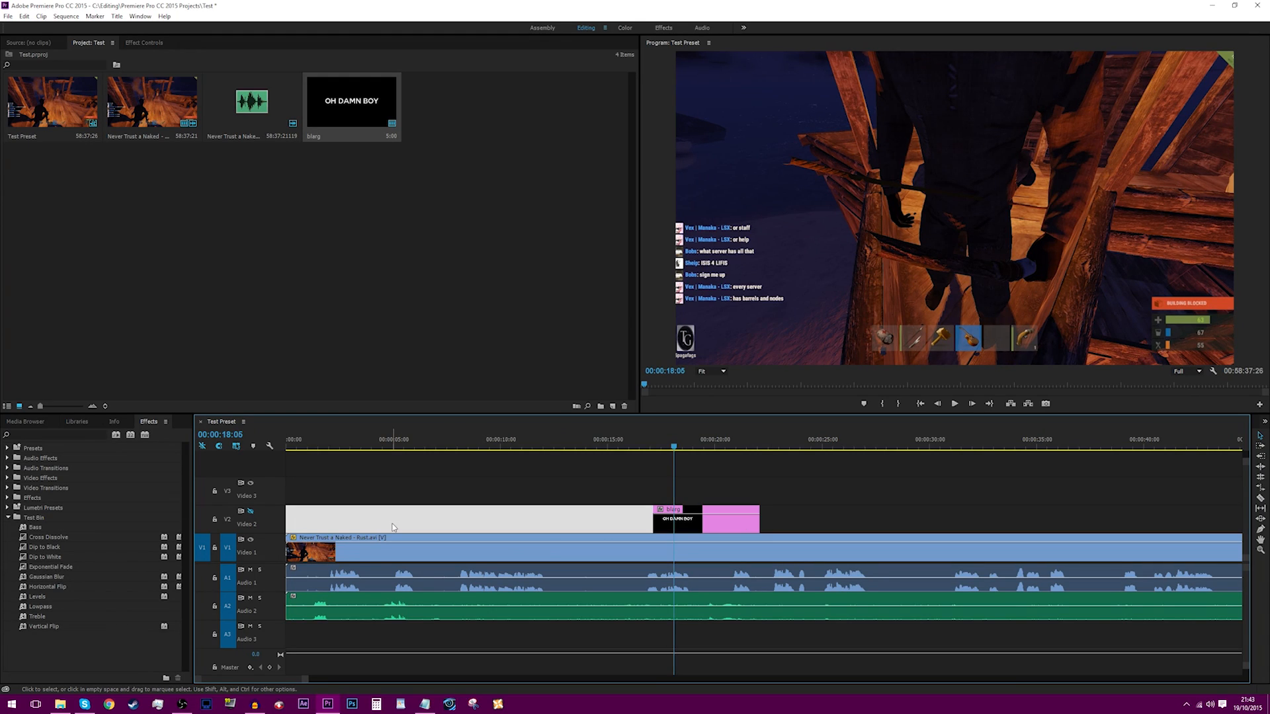
click(264, 519)
click(251, 512)
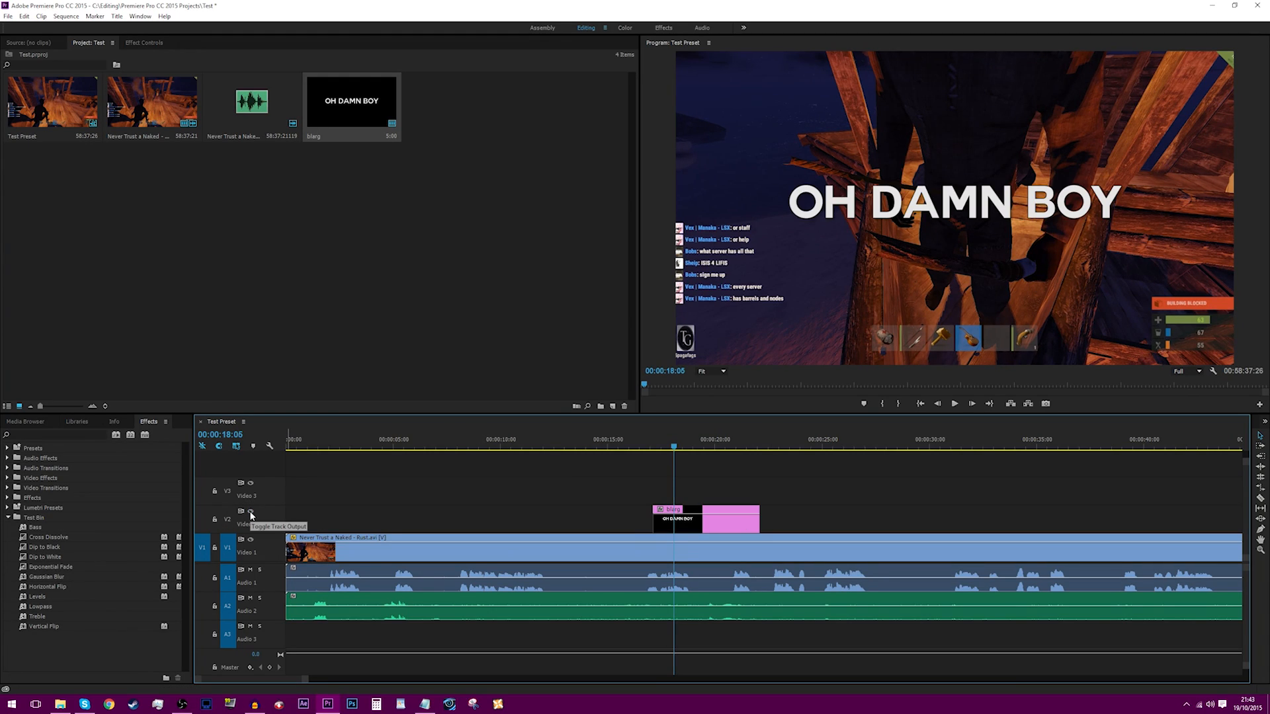
Step: Lock the Video 2 track, play the section with the title, and unlock the track
click(213, 520)
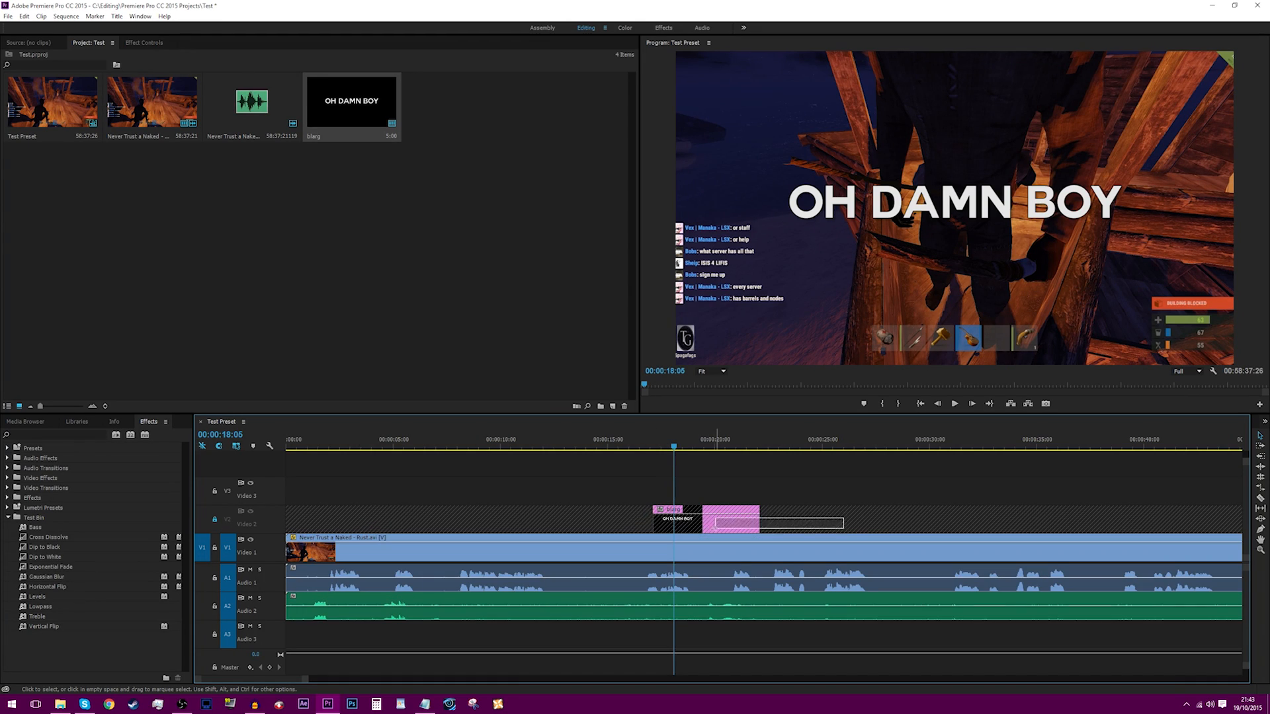
click(626, 446)
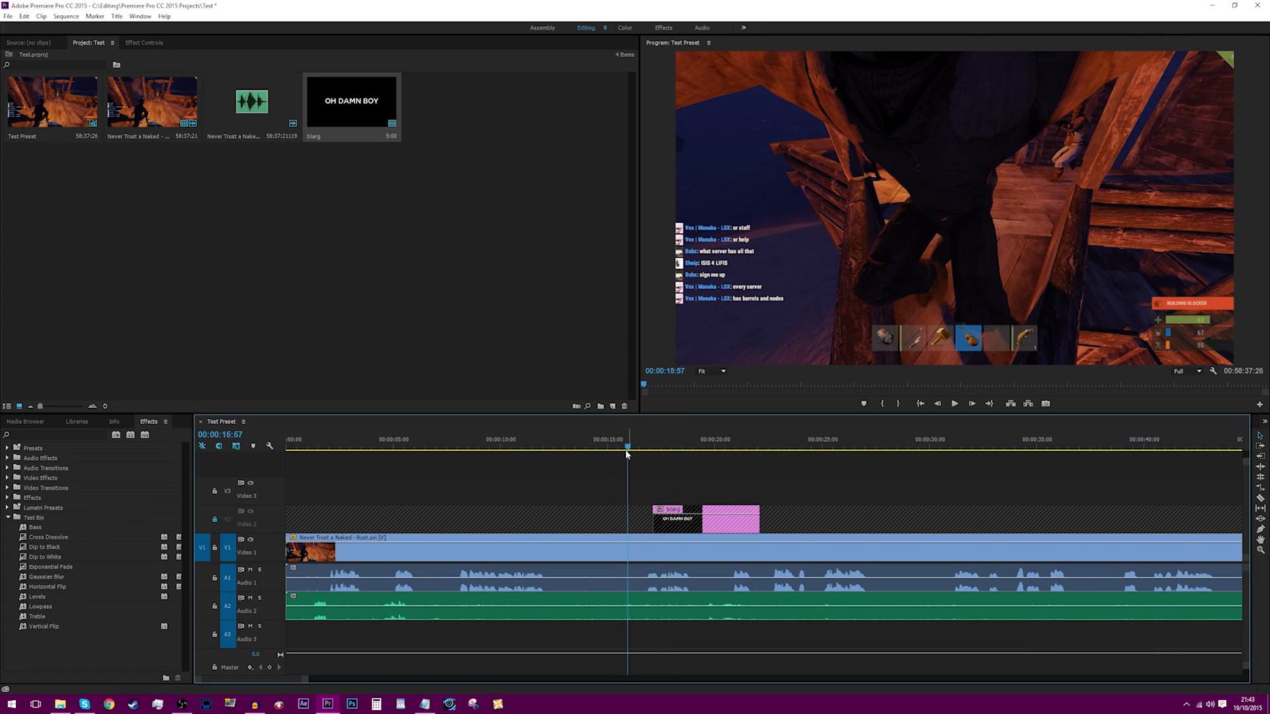
key(space)
key(space)
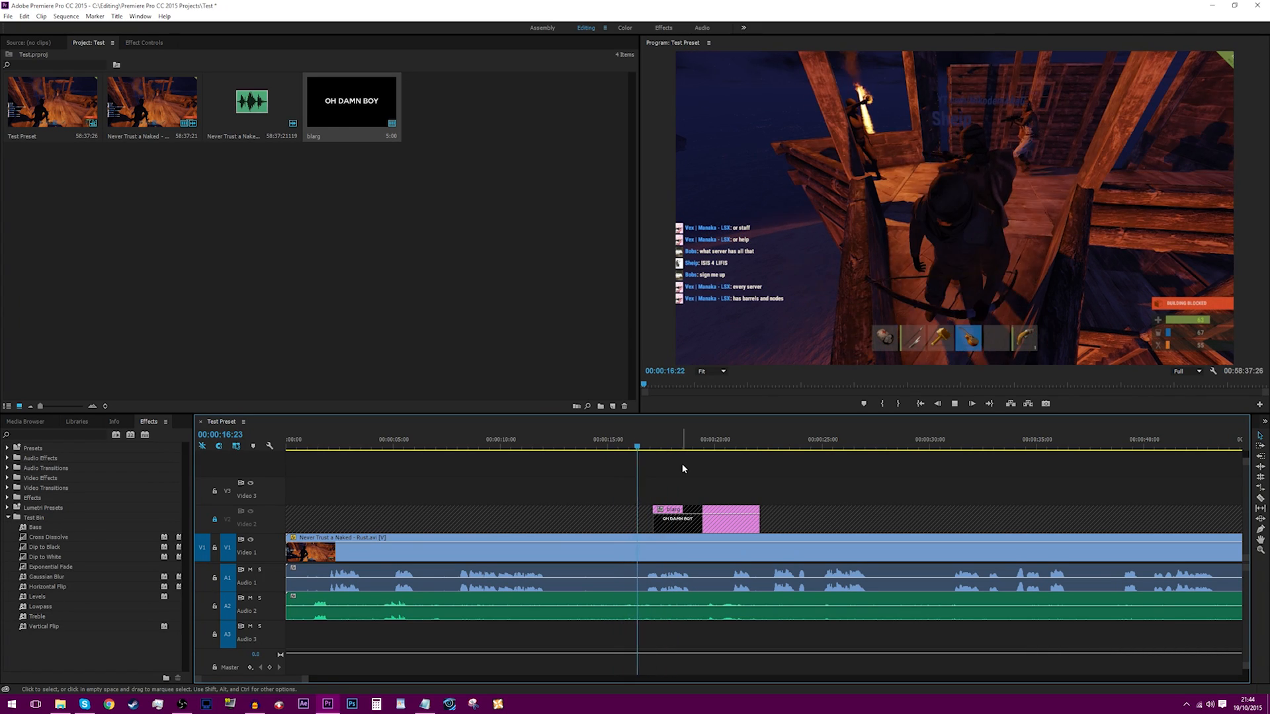
key(space)
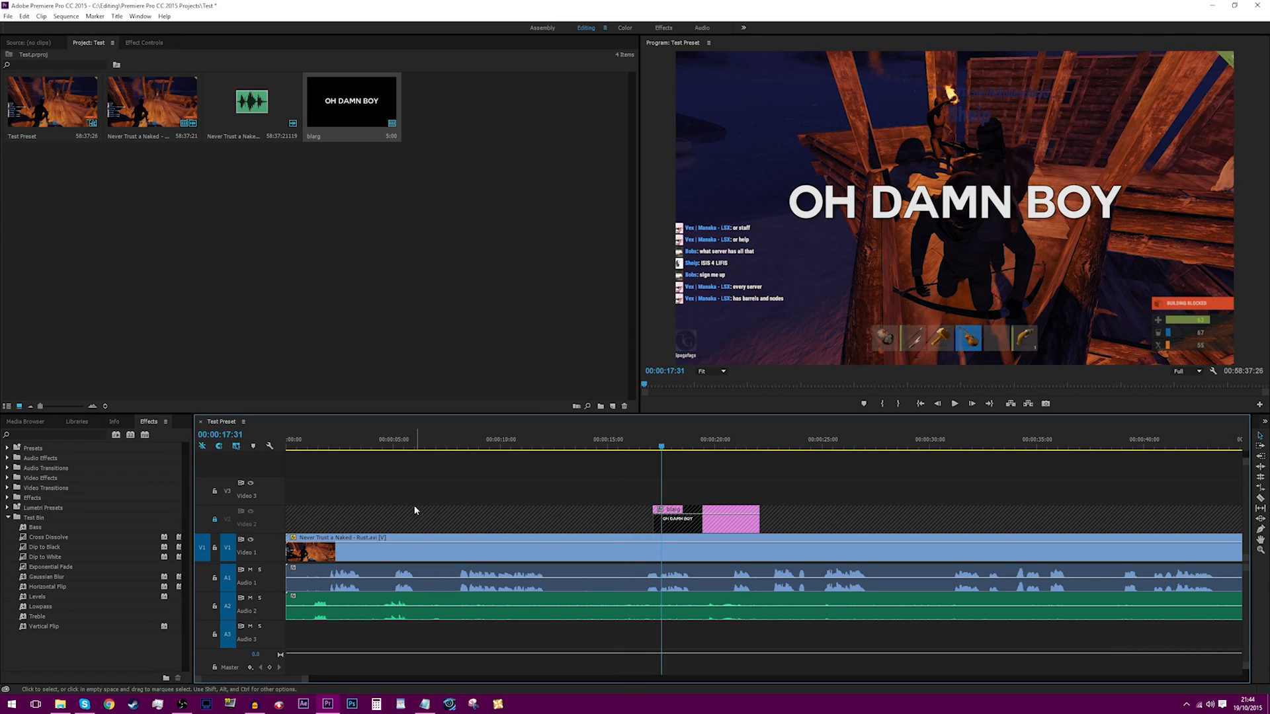
click(214, 519)
drag(718, 446, 629, 447)
click(504, 530)
click(553, 530)
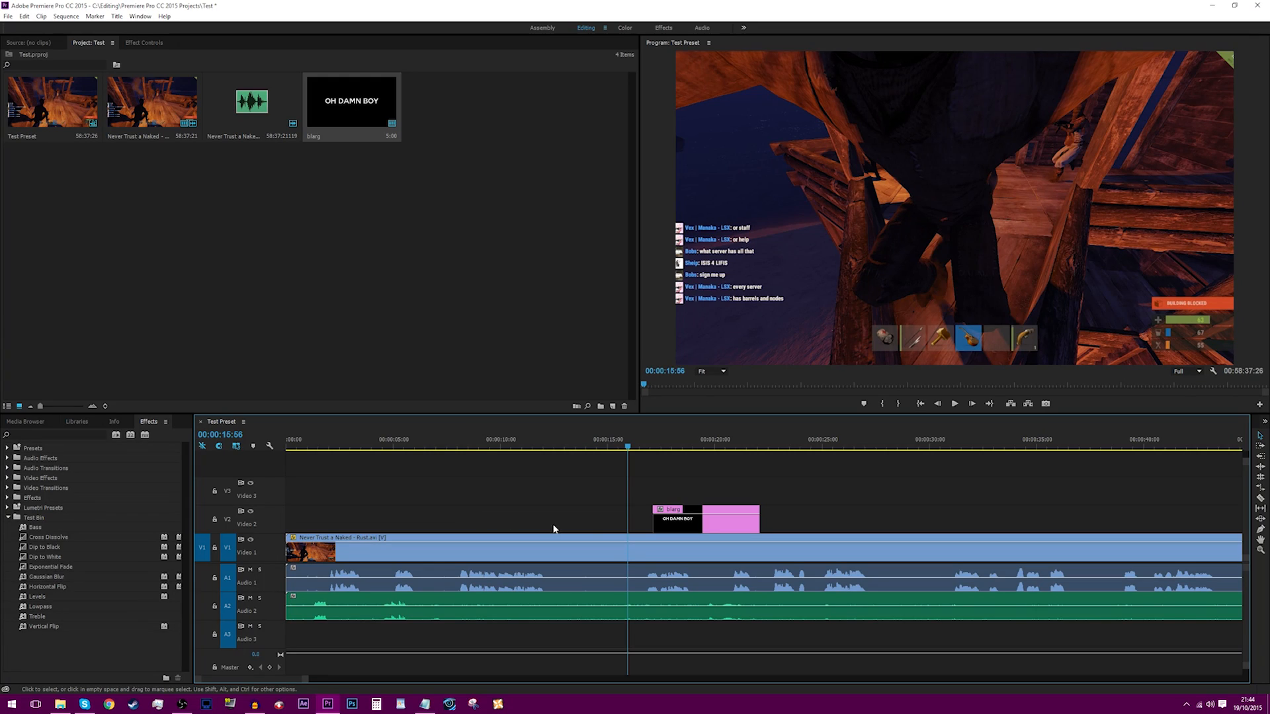
drag(887, 518, 746, 517)
click(891, 532)
Step: Add opacity keyframes at the start of the title clip to fade it in, and play the fade
drag(653, 445, 620, 446)
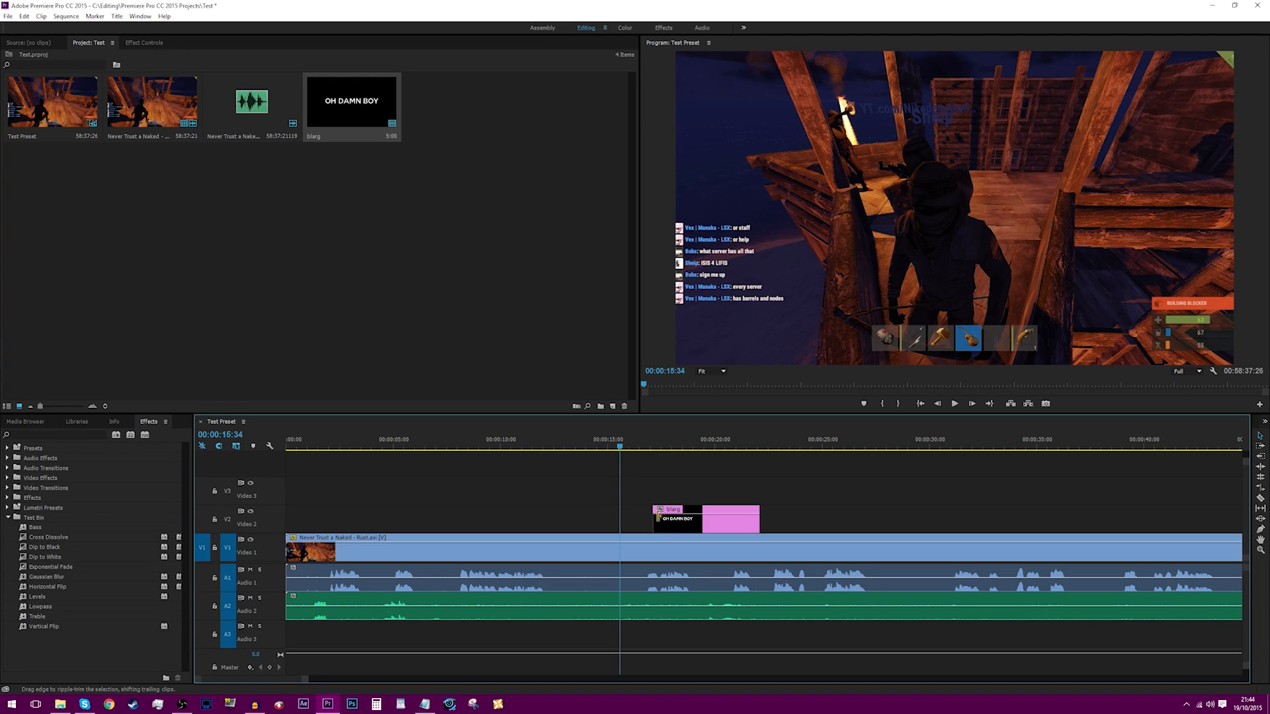
click(662, 519)
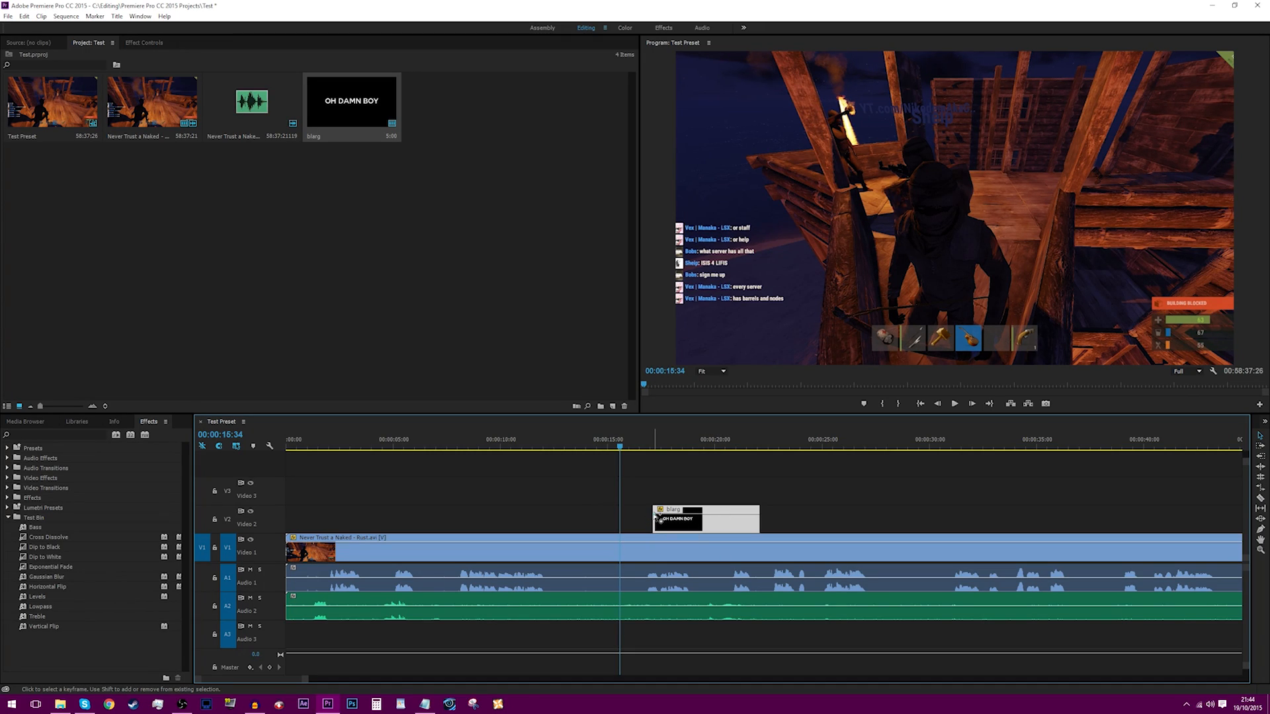
drag(655, 516, 659, 514)
drag(591, 531, 583, 530)
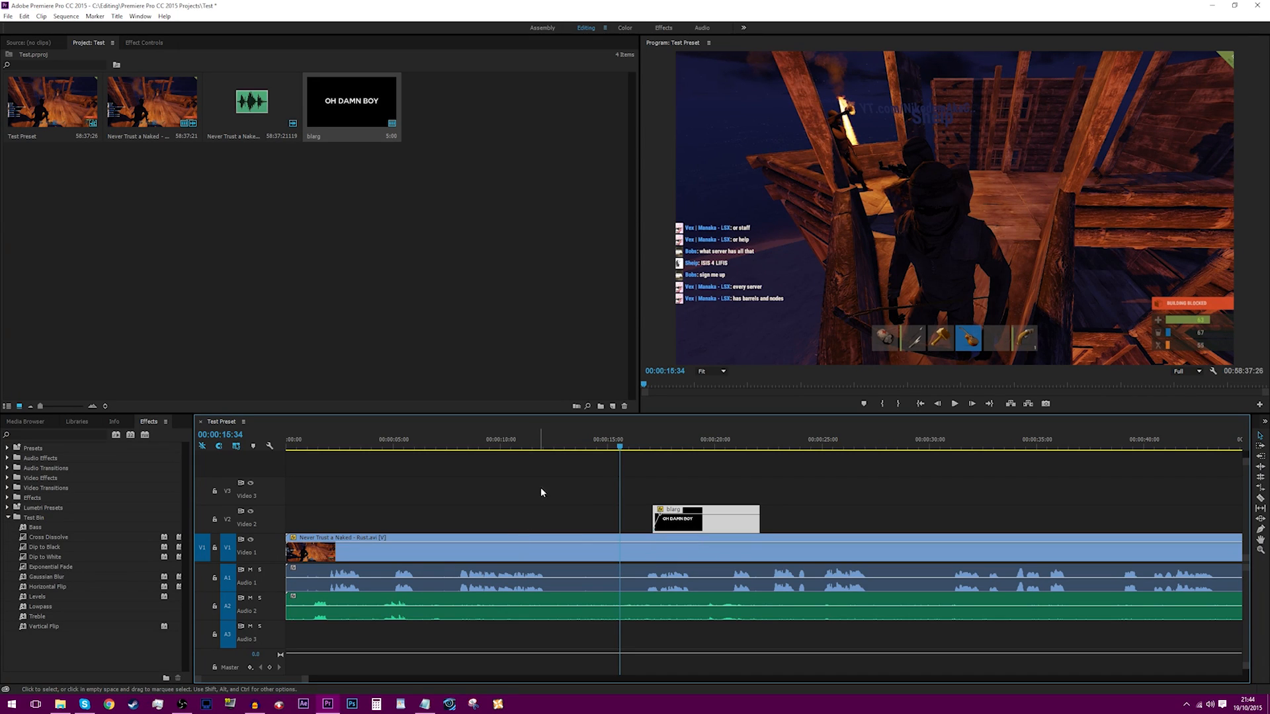
mouse_move(621, 444)
mouse_down()
mouse_move(669, 444)
mouse_move(644, 444)
mouse_up()
key(space)
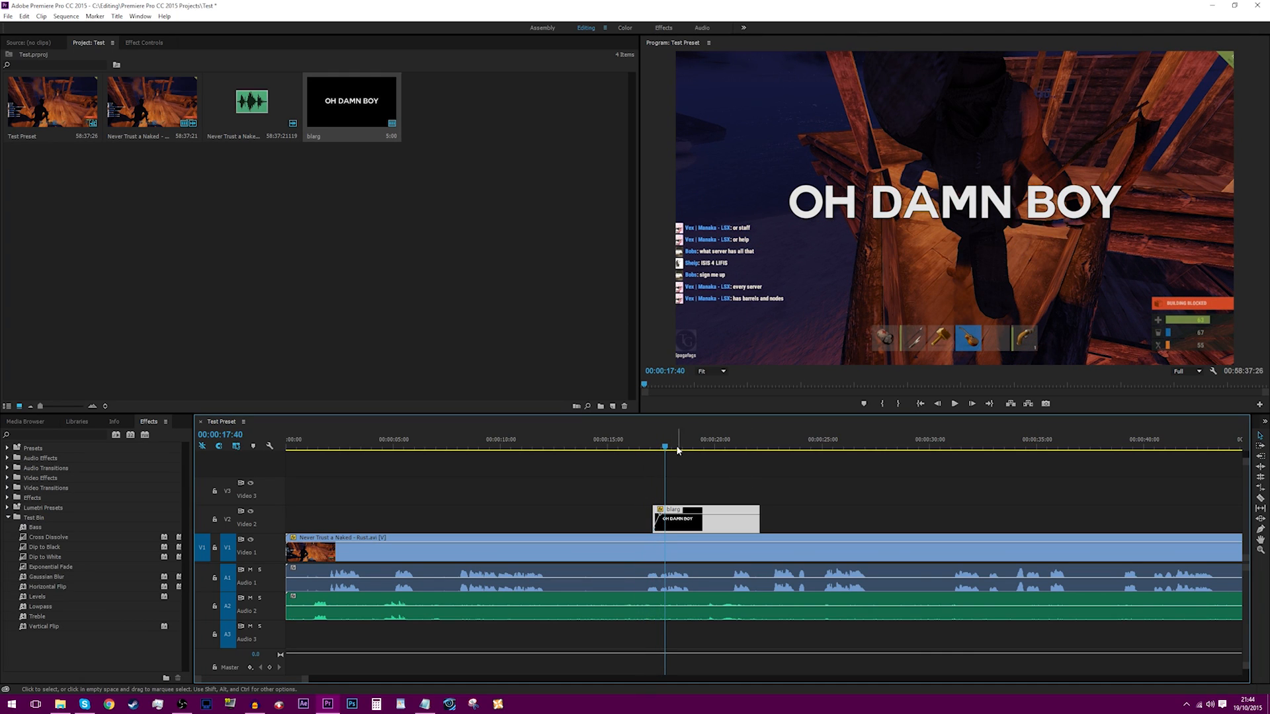
drag(678, 444, 630, 447)
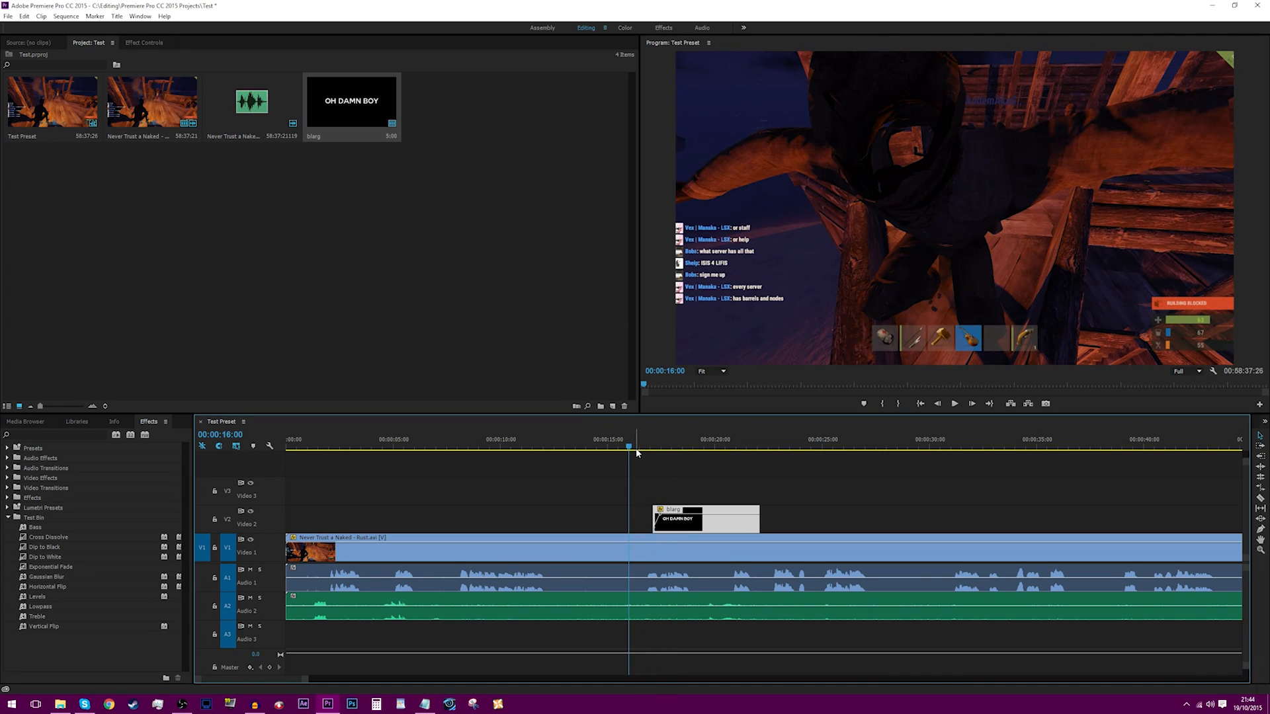
Step: Add opacity keyframes near the end of the title clip to fade it out, and play both fades
ctrl+click(749, 515)
drag(749, 515, 734, 514)
click(730, 447)
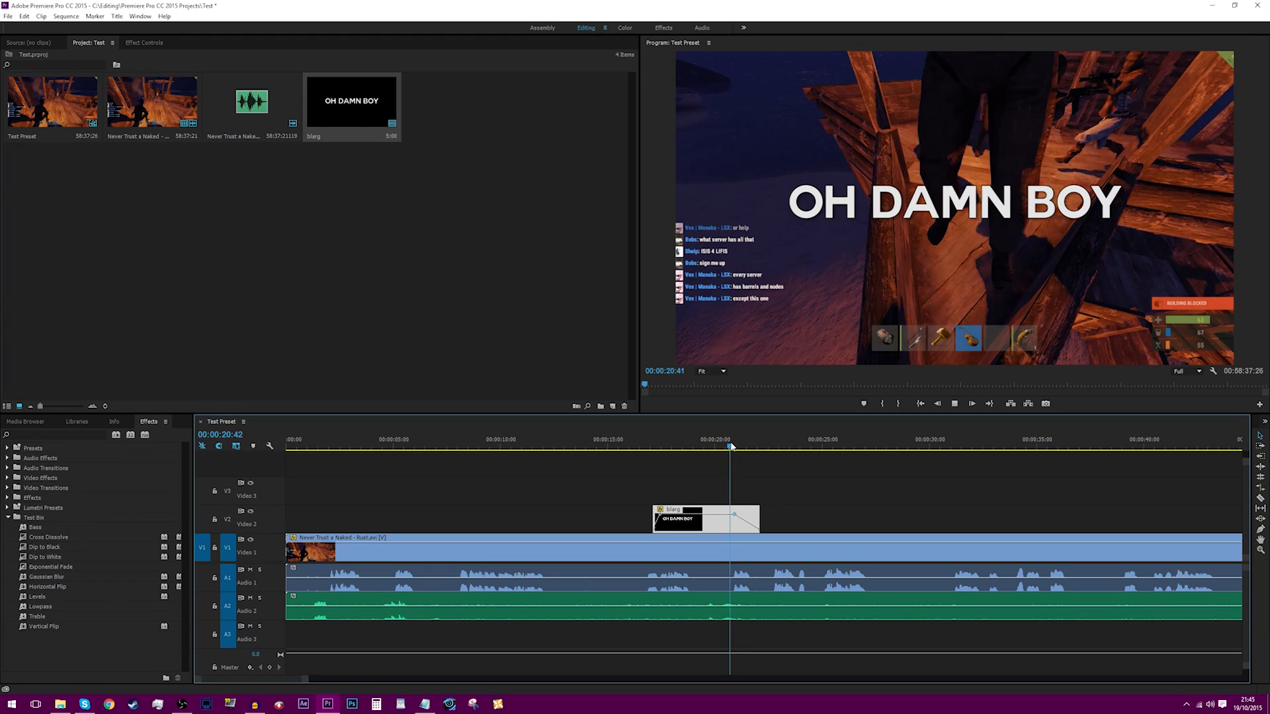
key(space)
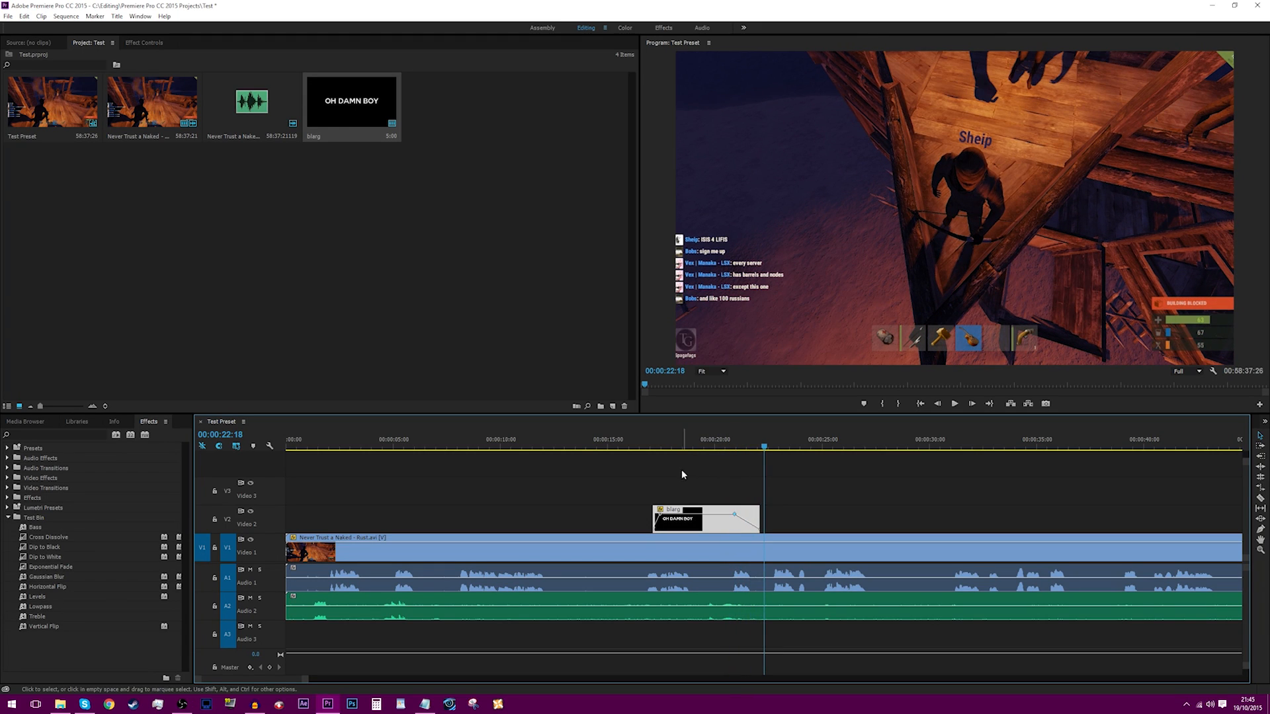
click(653, 448)
key(space)
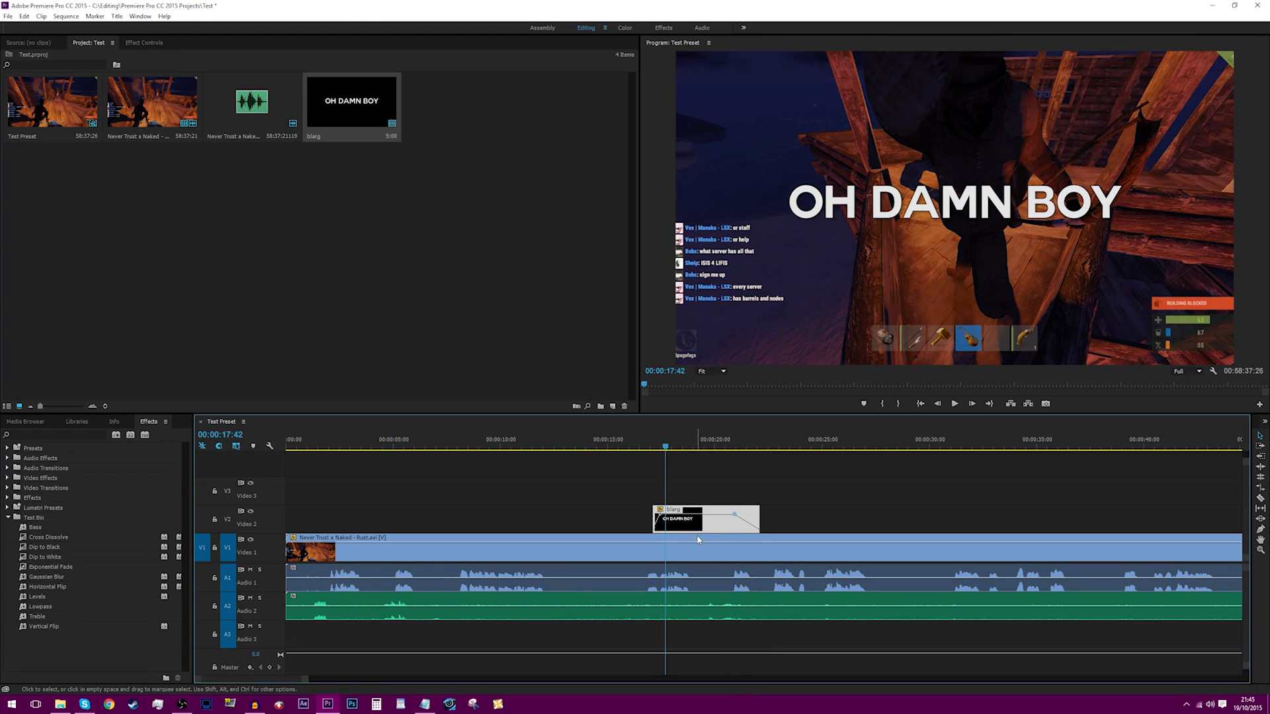
click(733, 526)
Step: Set the program monitor's playback resolution to 1/4 and play the footage before the title
drag(663, 447, 601, 447)
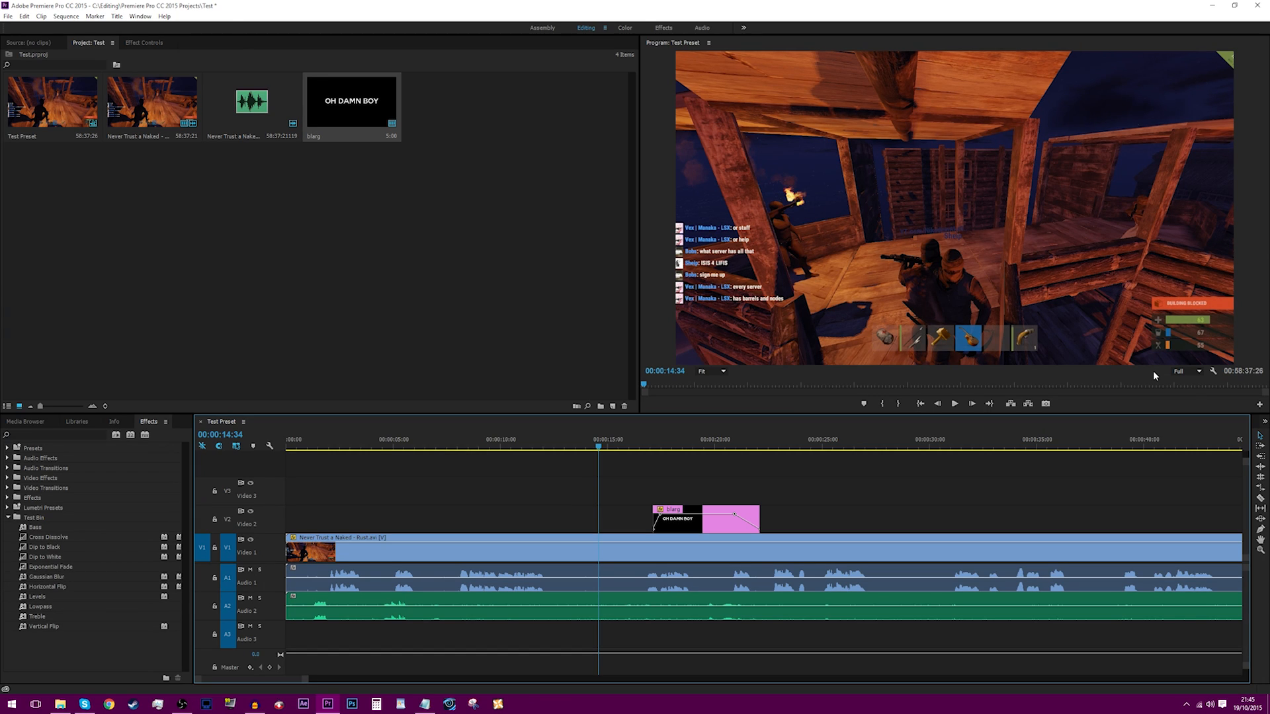
click(1183, 372)
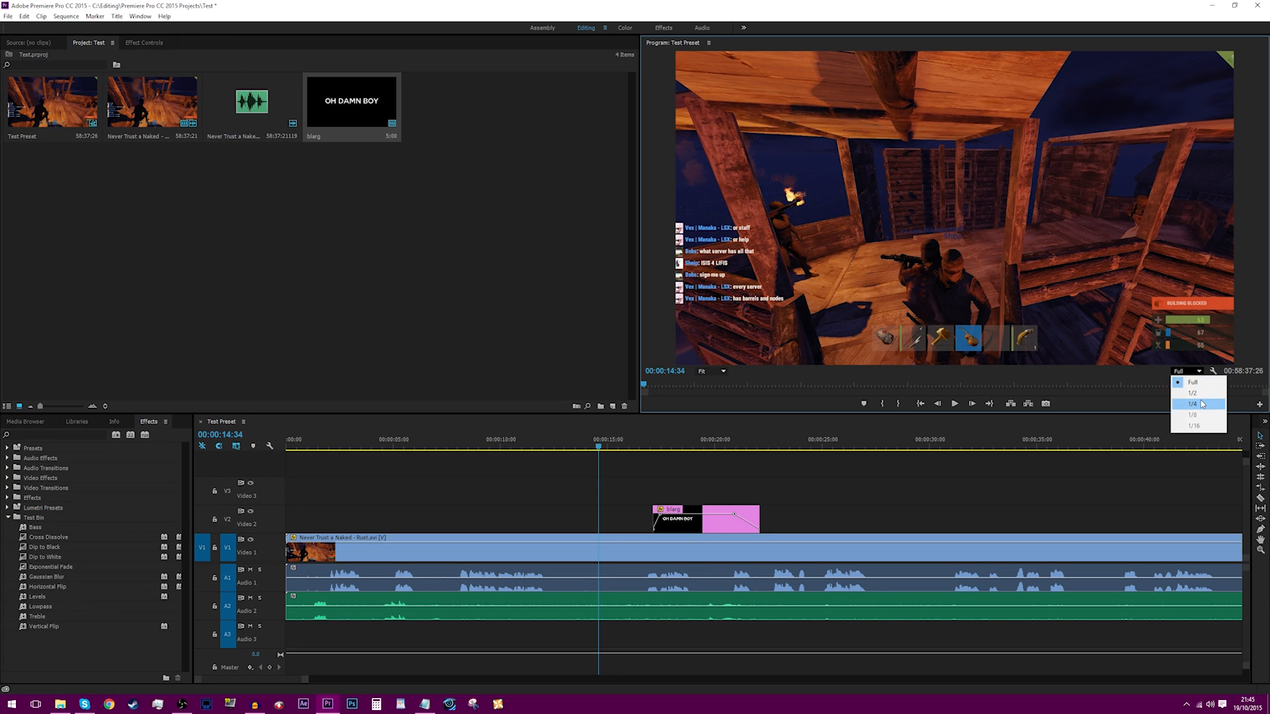
click(1200, 404)
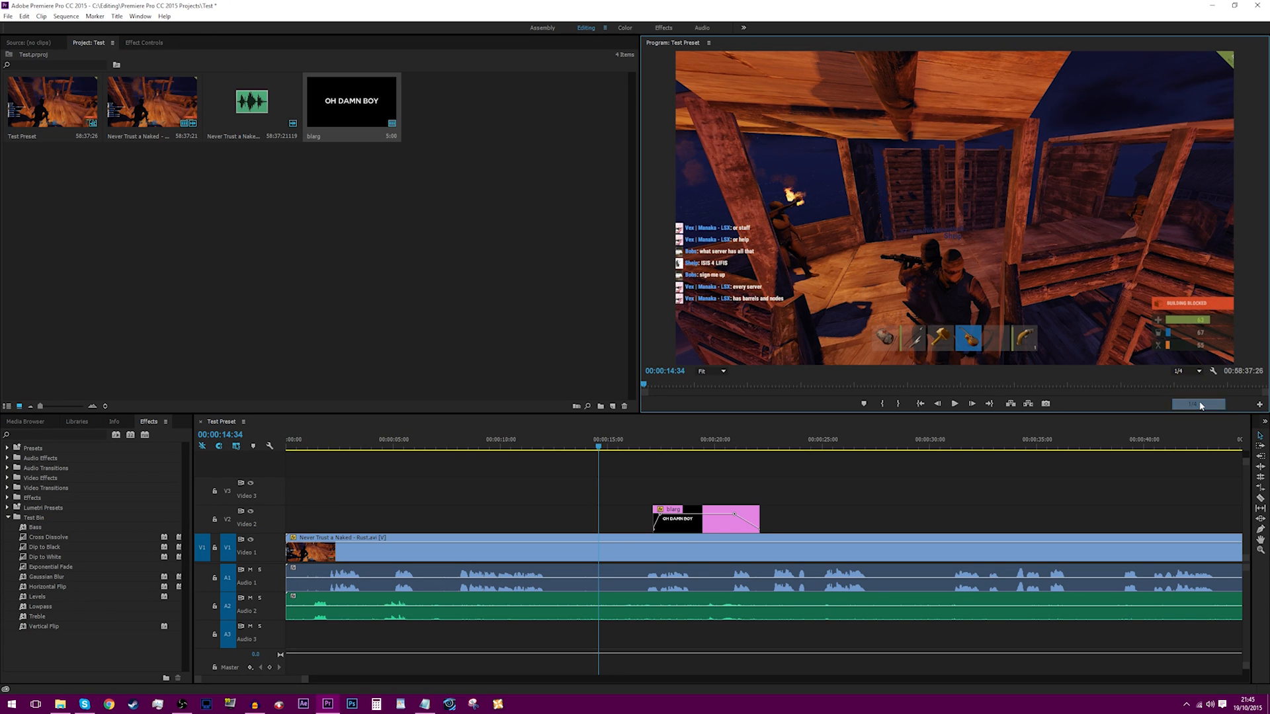
click(954, 404)
click(953, 405)
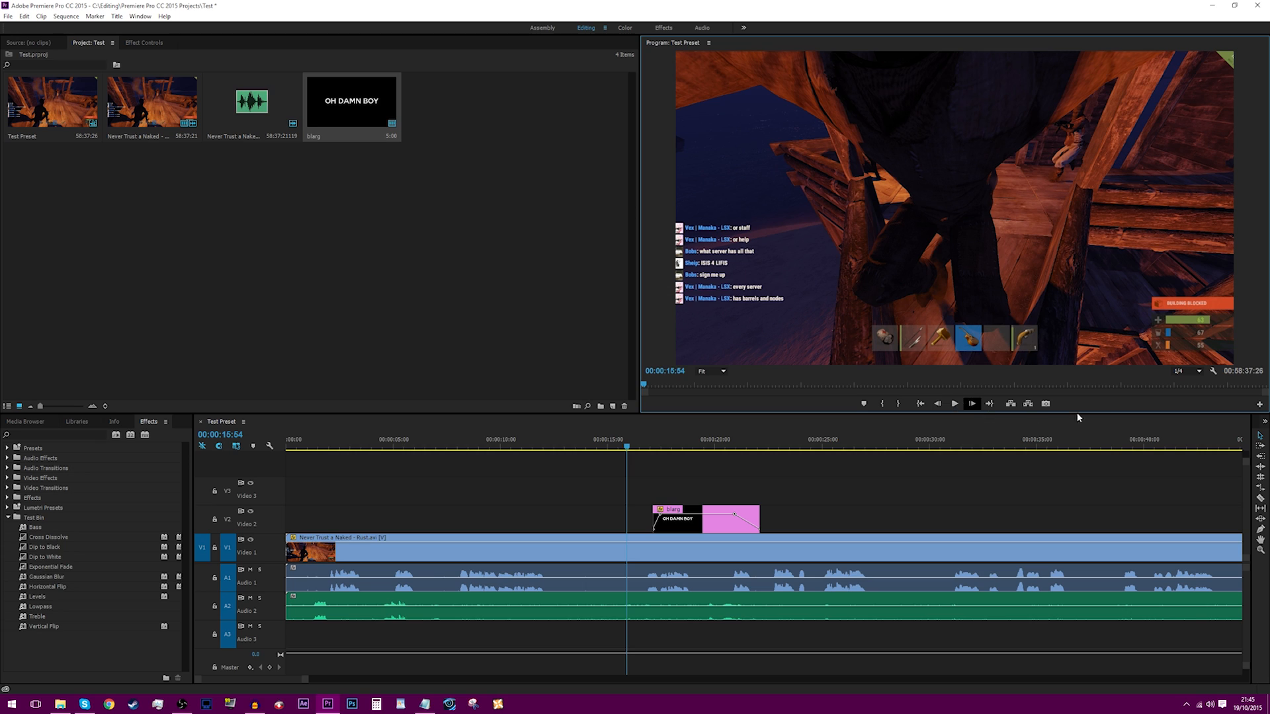
Step: Set the playback resolution back to Full and replay the footage leading up to the title
click(1199, 371)
click(1184, 384)
click(1045, 478)
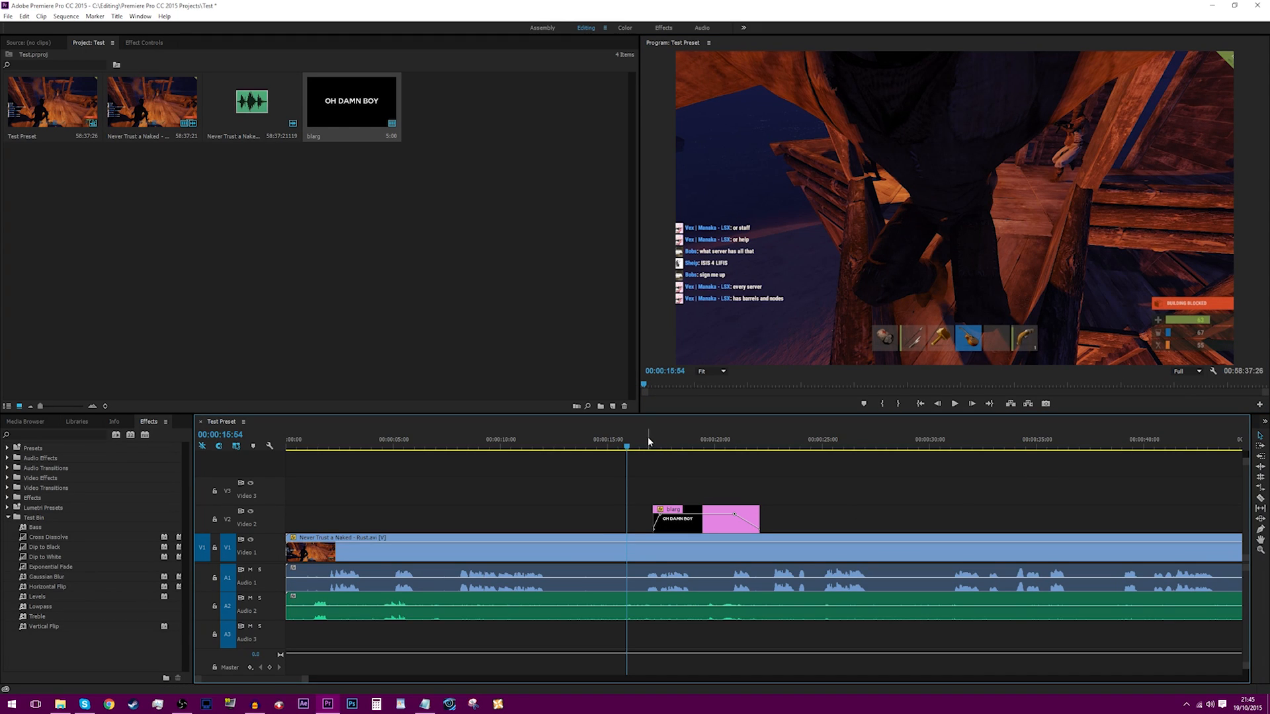
drag(650, 436, 610, 447)
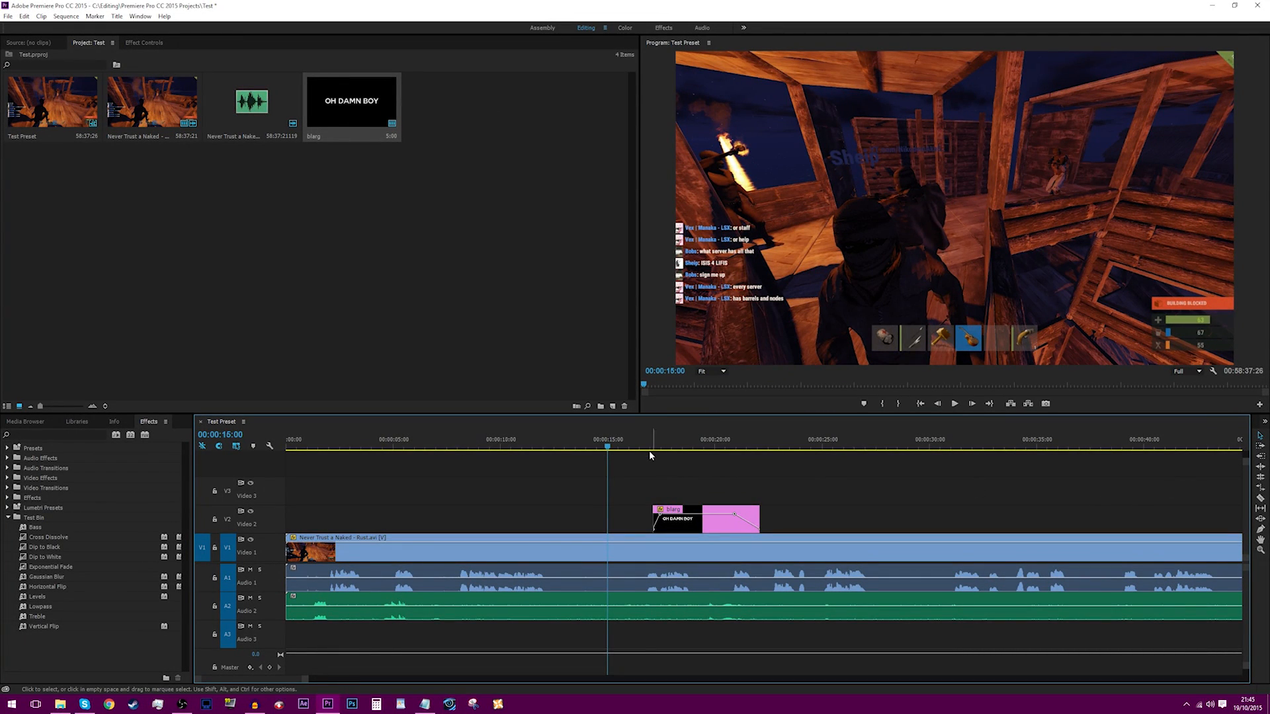
key(space)
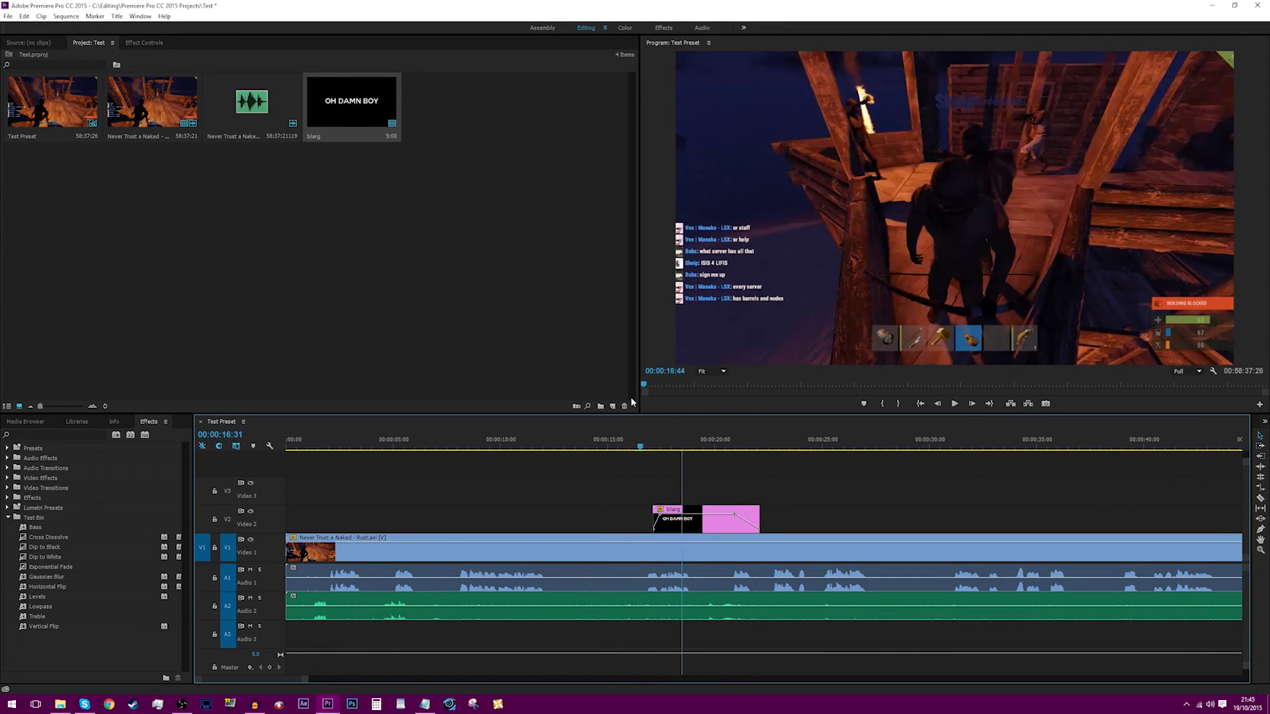
drag(631, 399, 558, 385)
drag(652, 436, 590, 455)
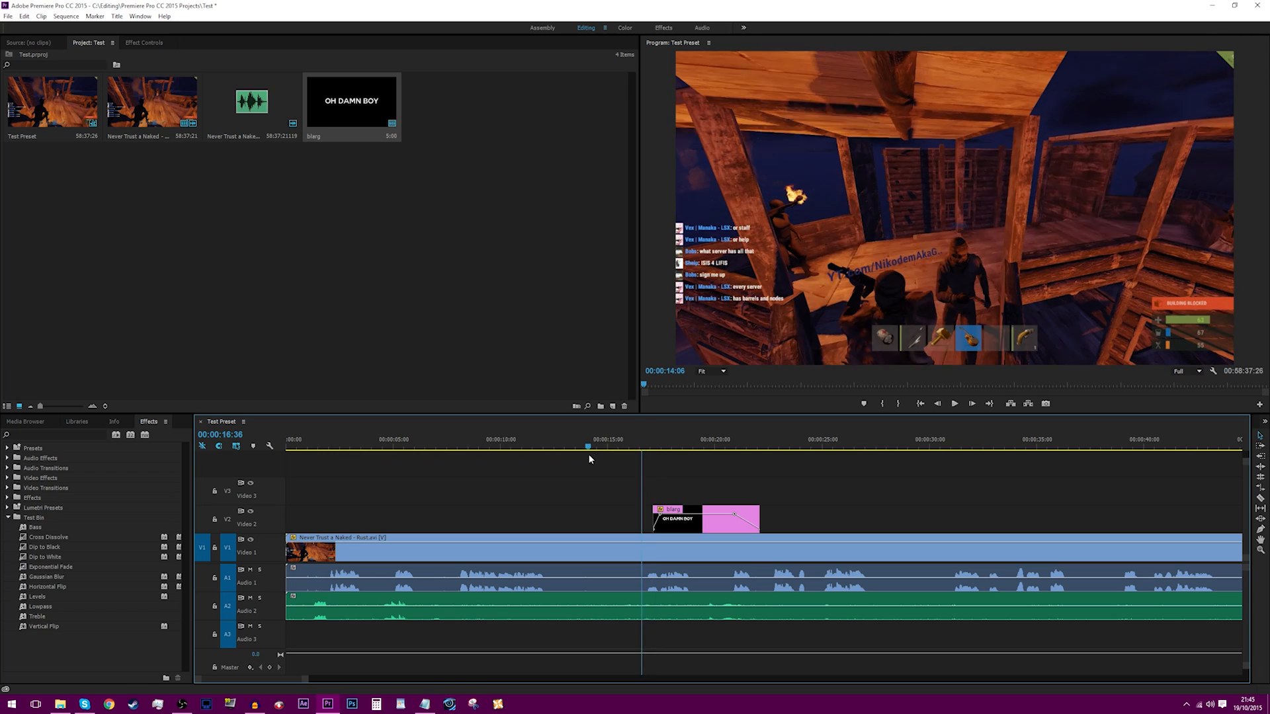
click(343, 295)
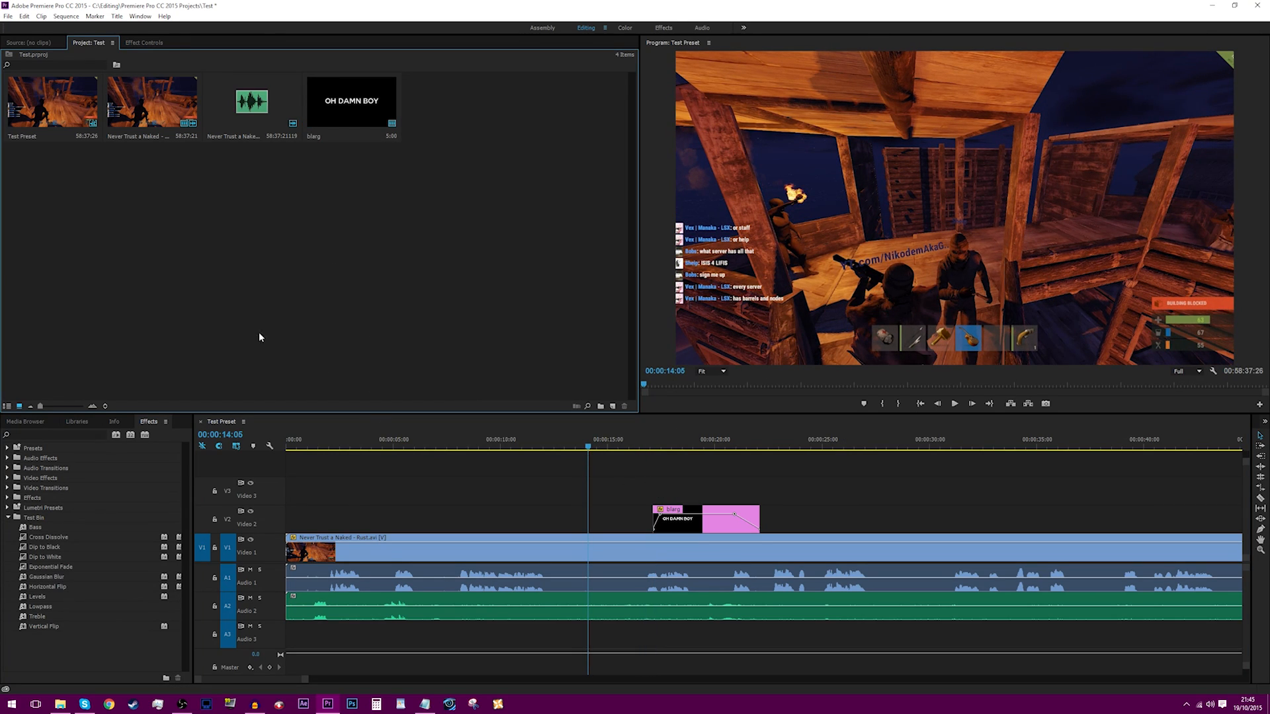
click(601, 521)
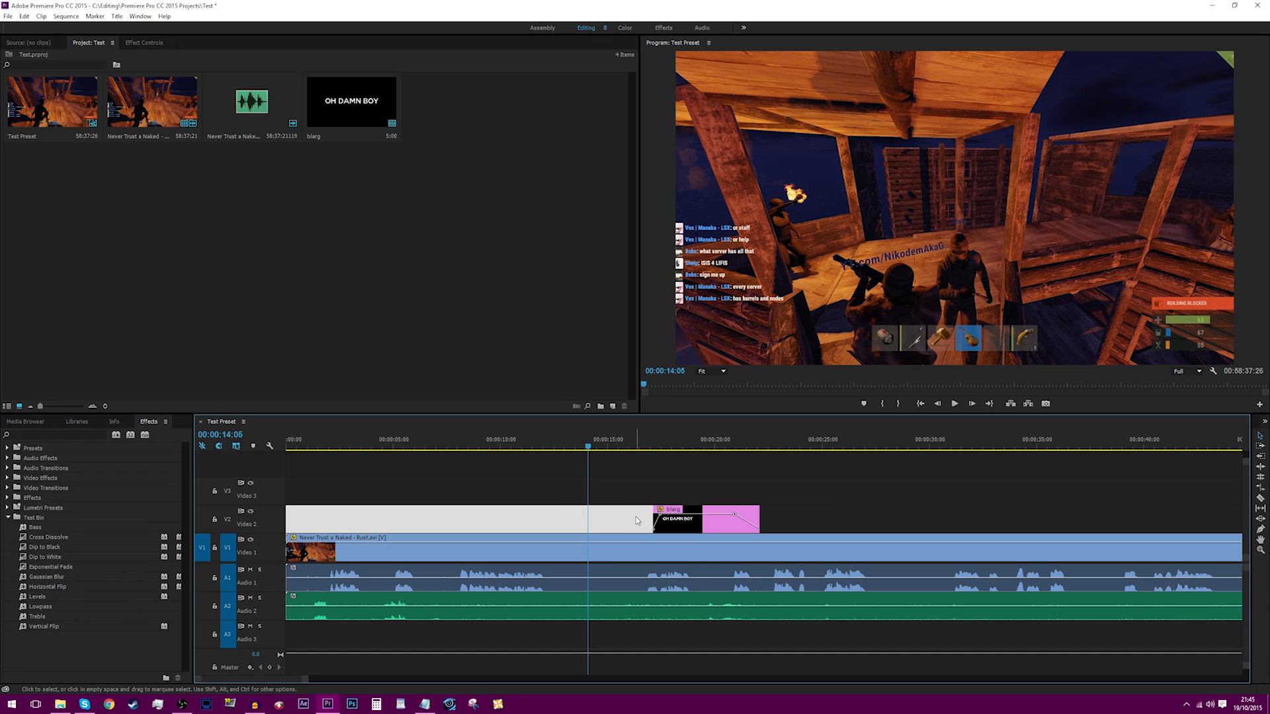
click(404, 510)
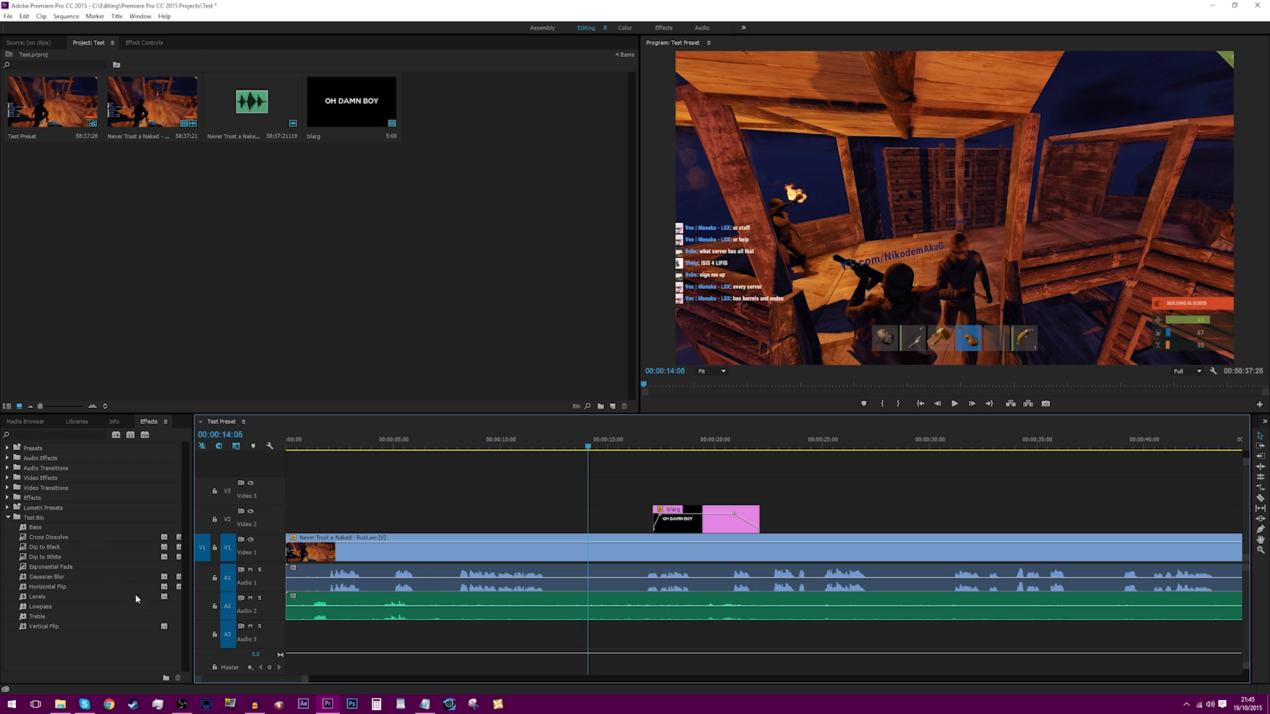
click(492, 447)
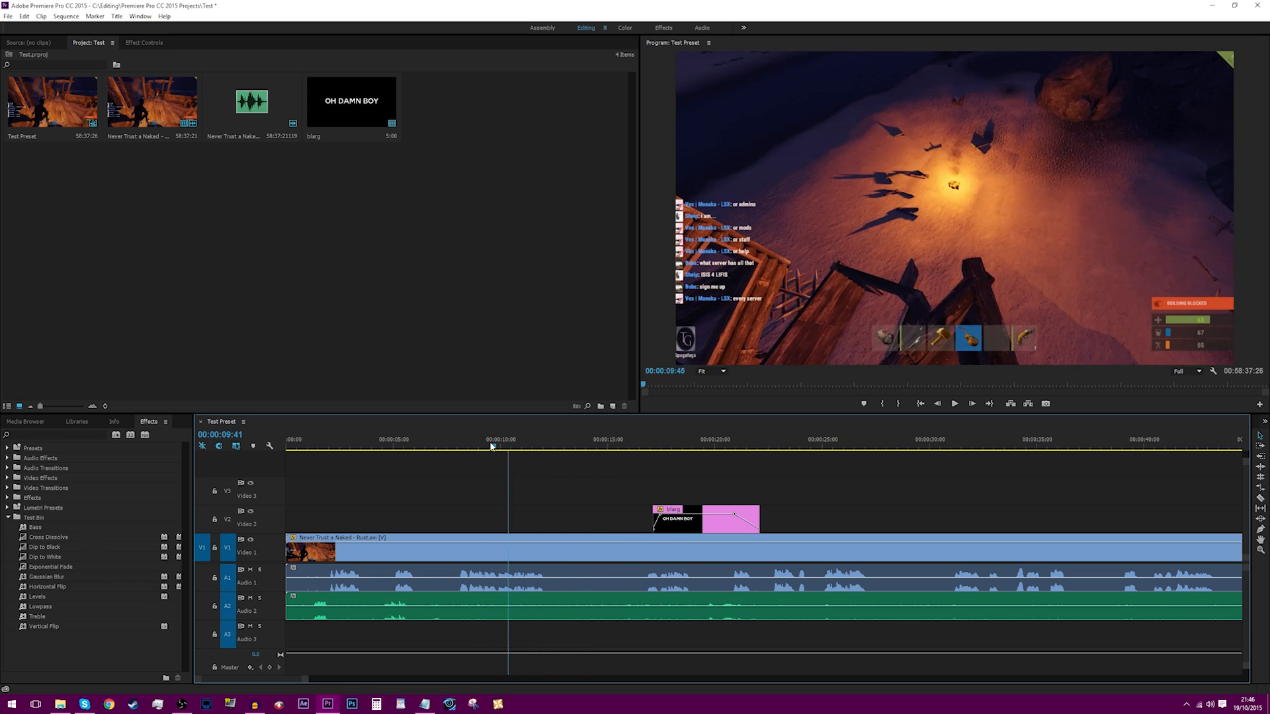
drag(491, 447, 467, 447)
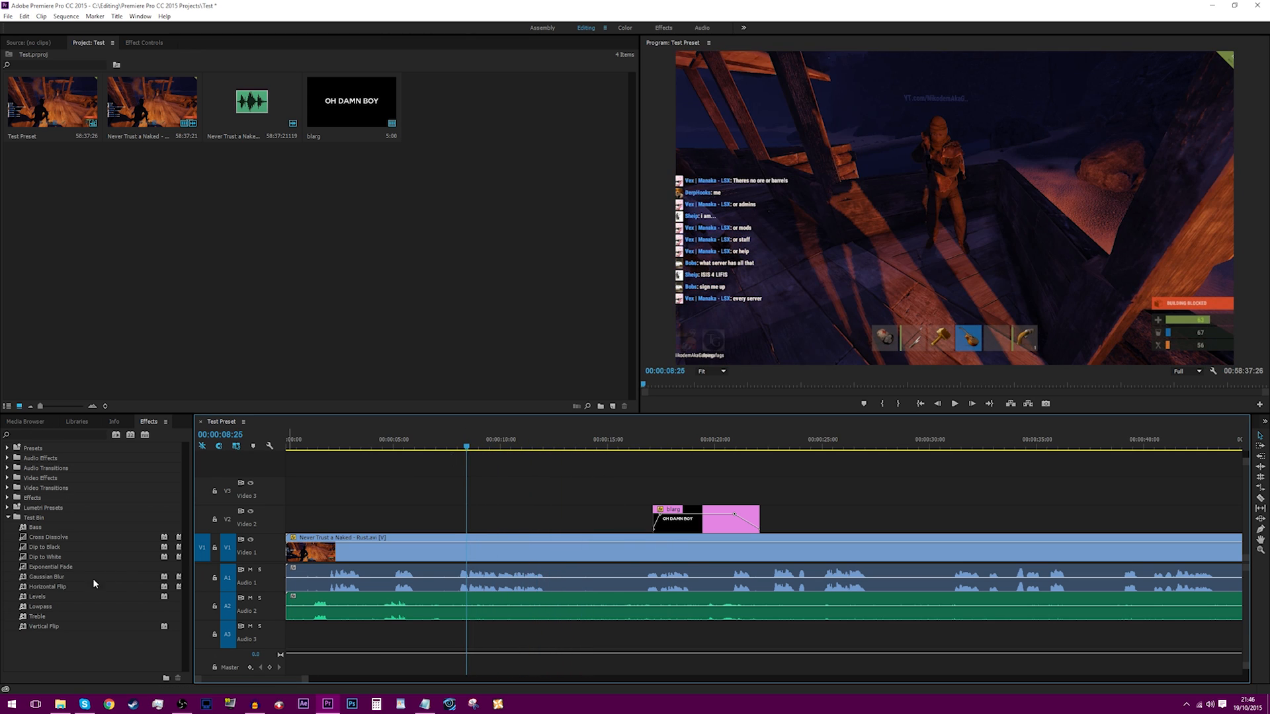
Step: Apply the Levels effect from the Test Bin to the gameplay clip on Video 1 and display its effect settings
click(39, 597)
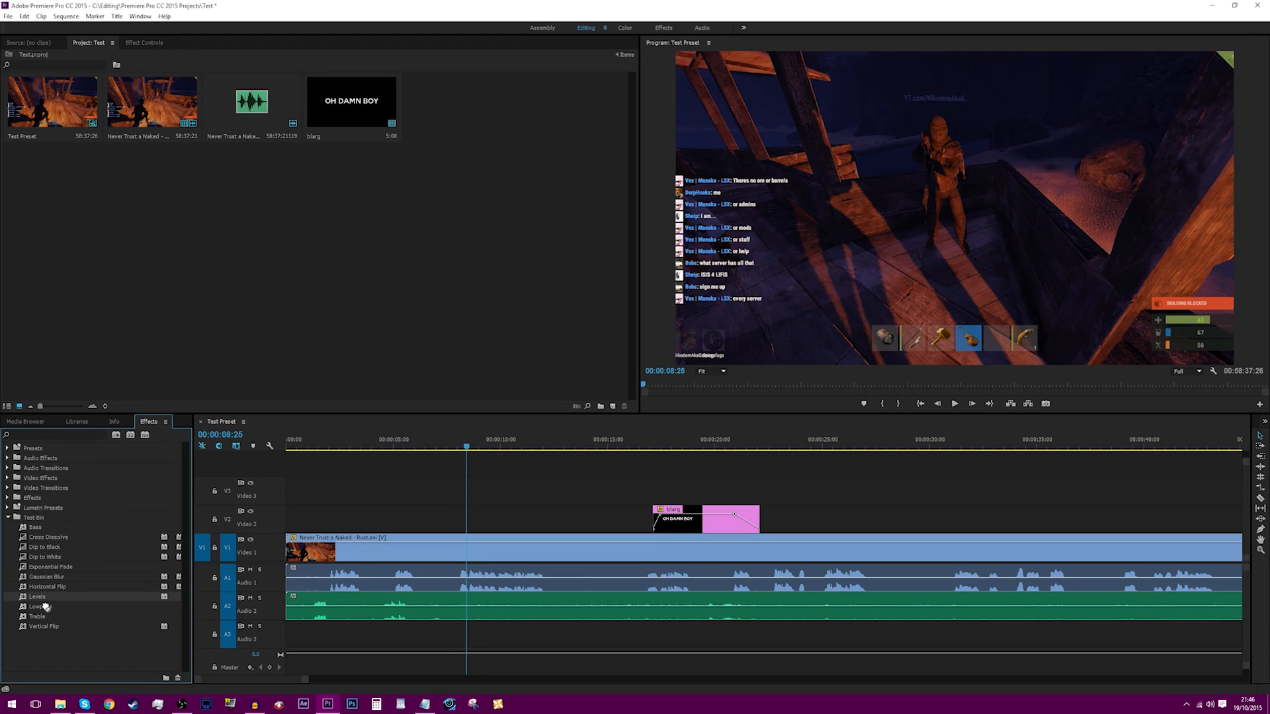
drag(40, 597, 324, 555)
click(324, 556)
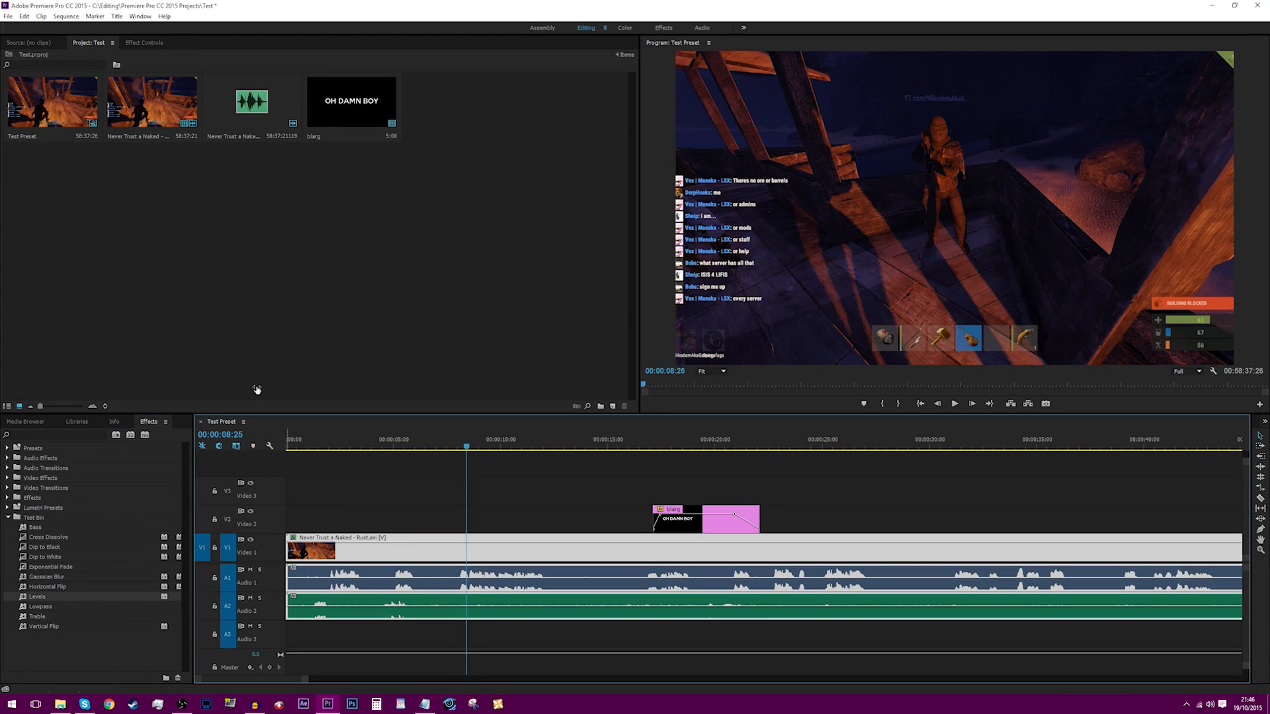
click(140, 44)
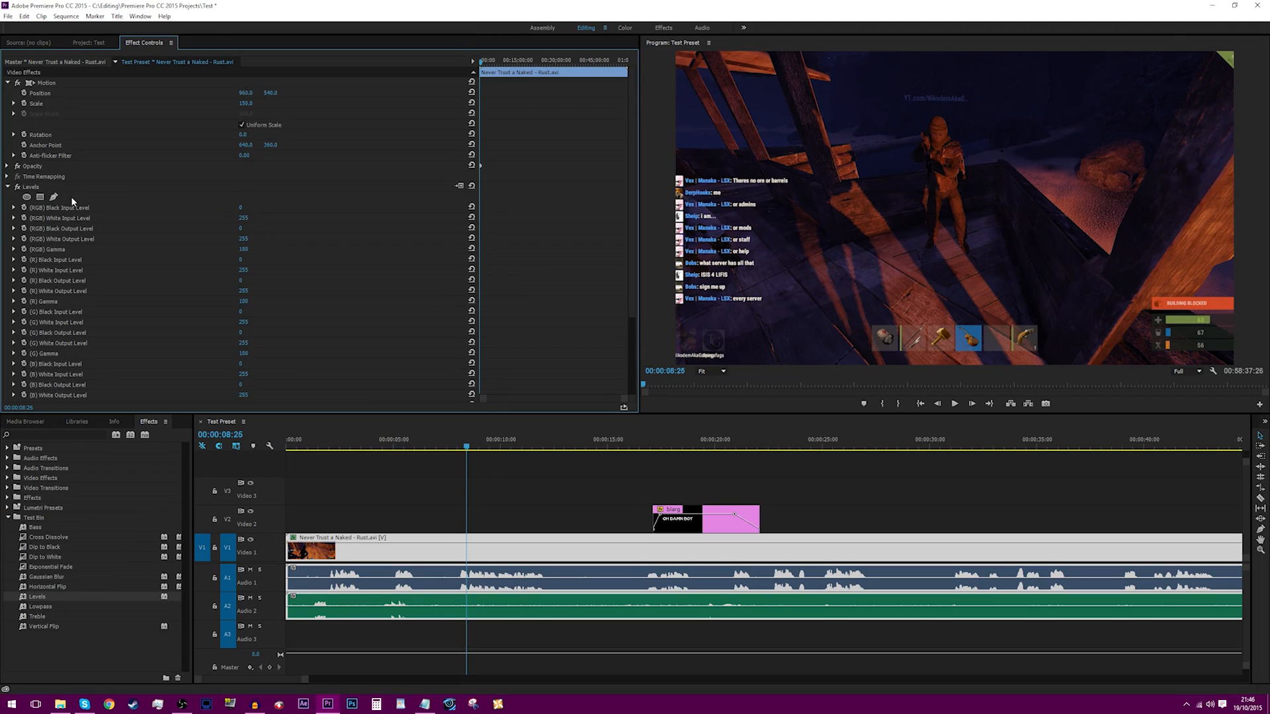
scroll(74, 197, down, 3)
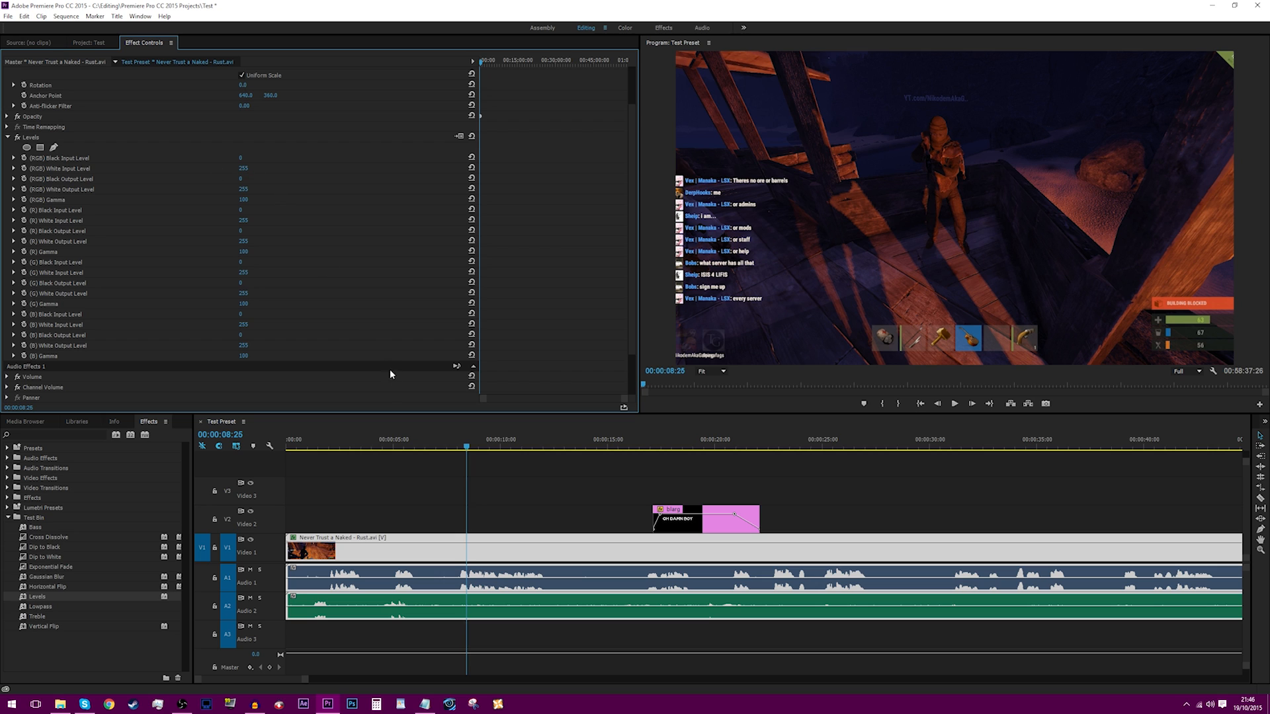
Step: Return to the start of the sequence and adjust the gameplay clip's (RGB) White Input Level in the Levels effect
key(Home)
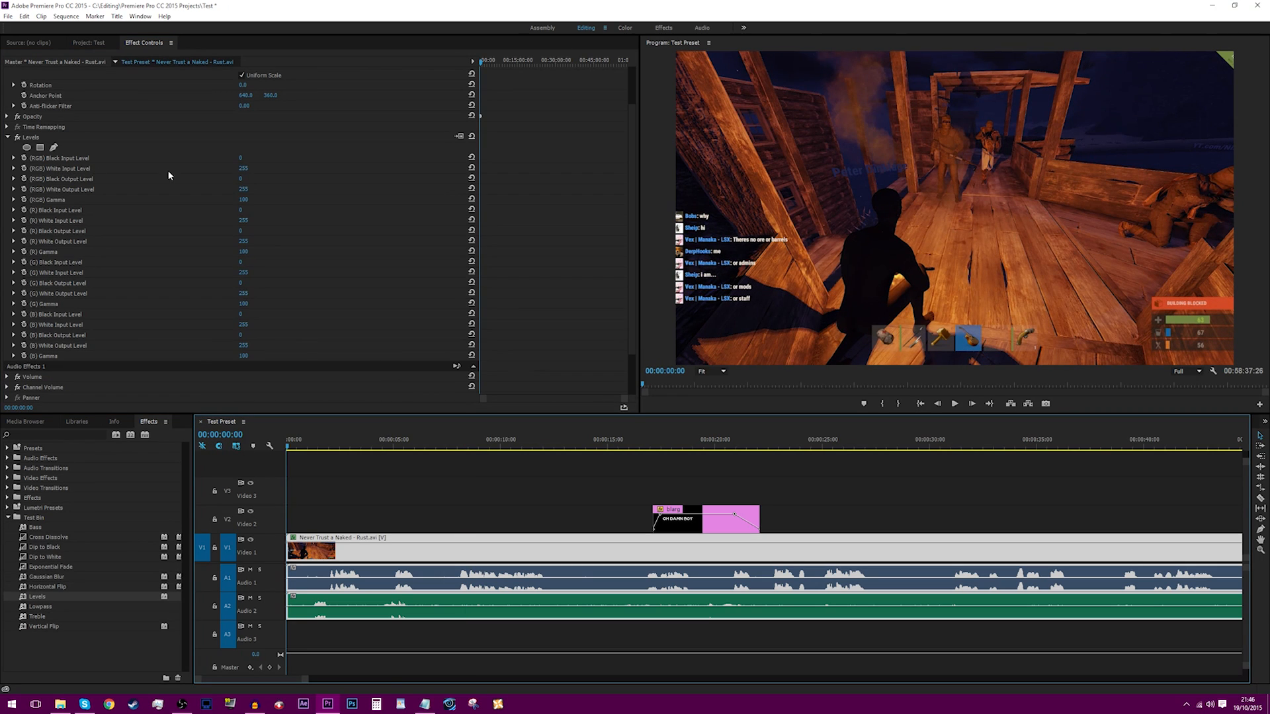
mouse_move(246, 171)
mouse_down()
mouse_move(139, 170)
mouse_move(243, 168)
mouse_up()
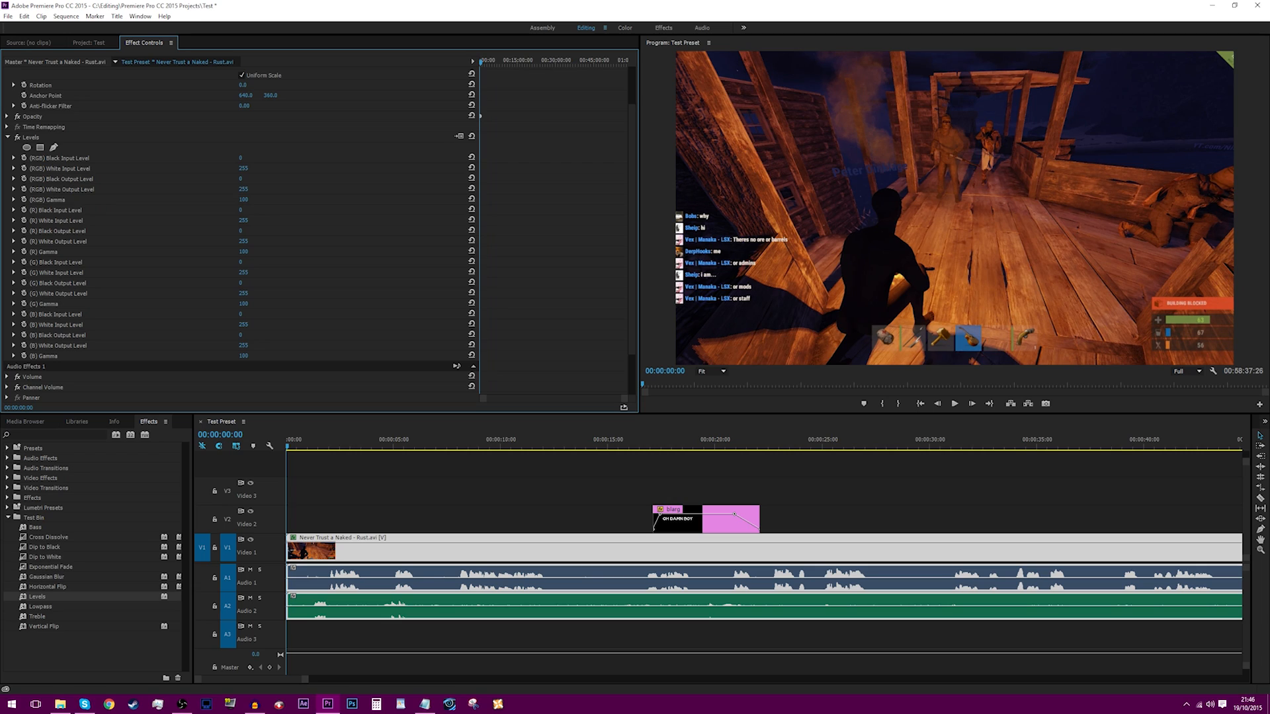
Step: Lower the opacity keyframe at the start of the gameplay clip on Video 1 so its first frame is black
click(453, 492)
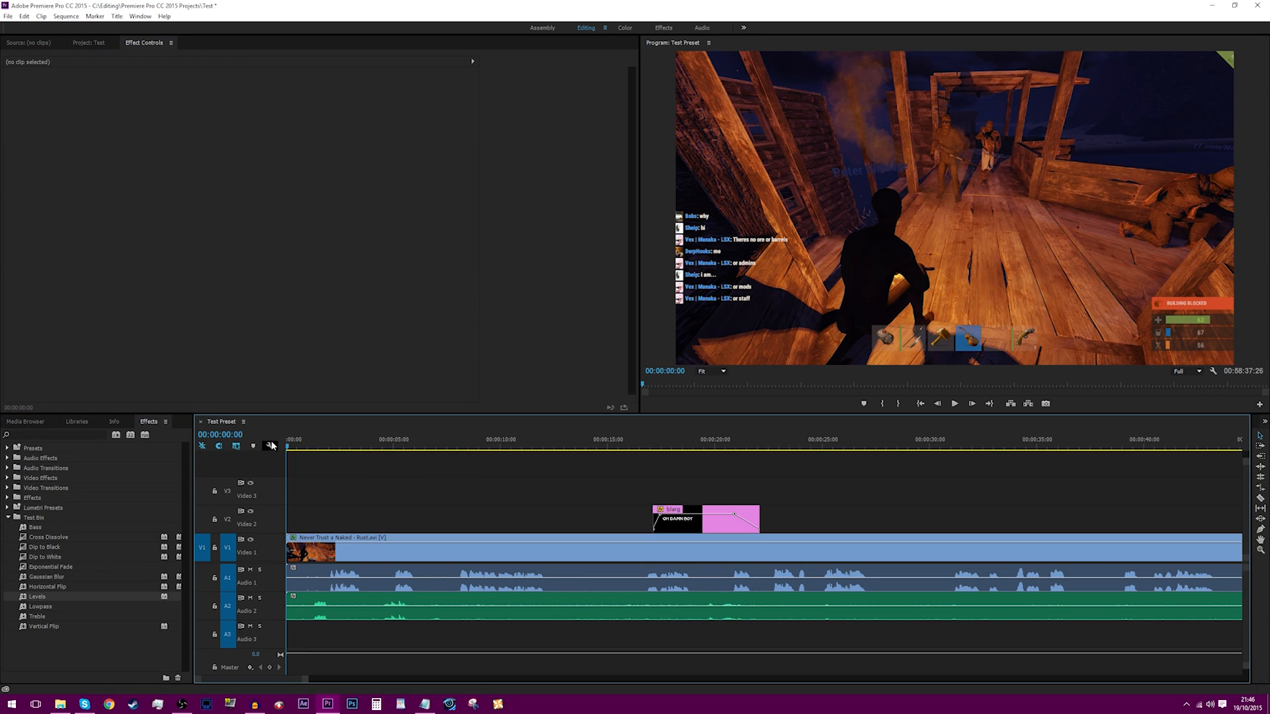
drag(287, 449, 233, 453)
click(388, 513)
click(384, 549)
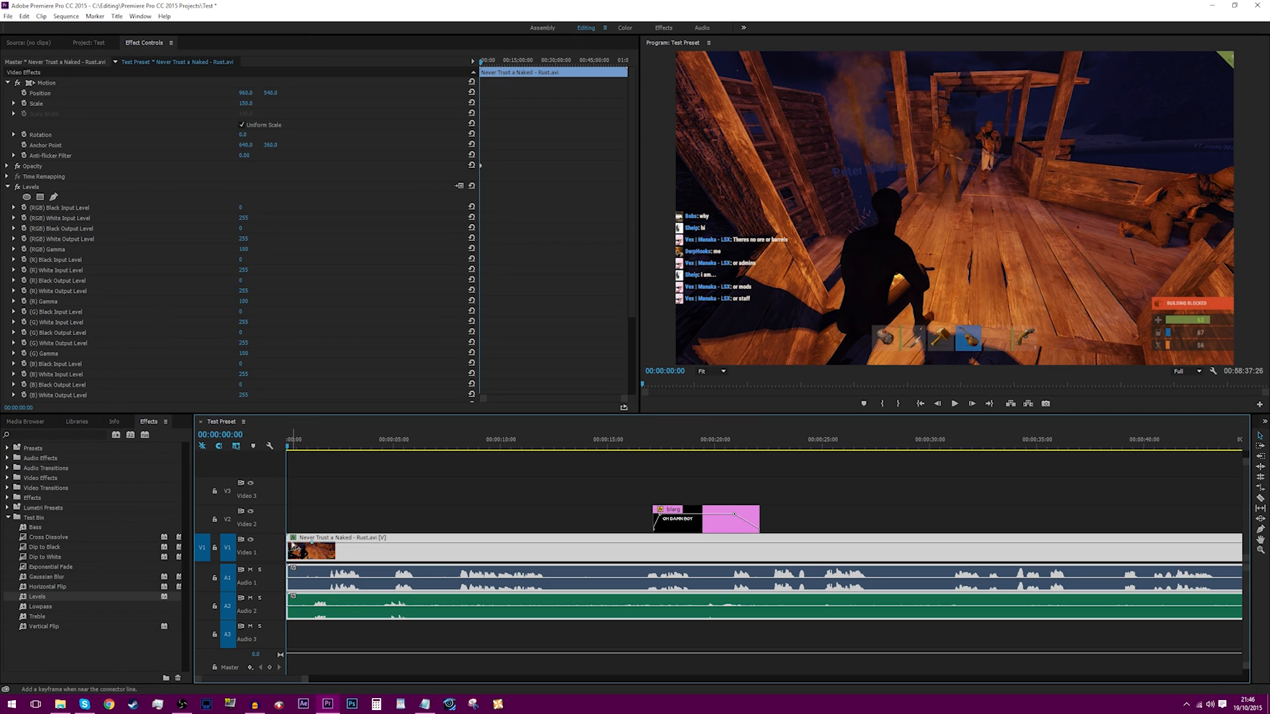
drag(289, 543, 288, 560)
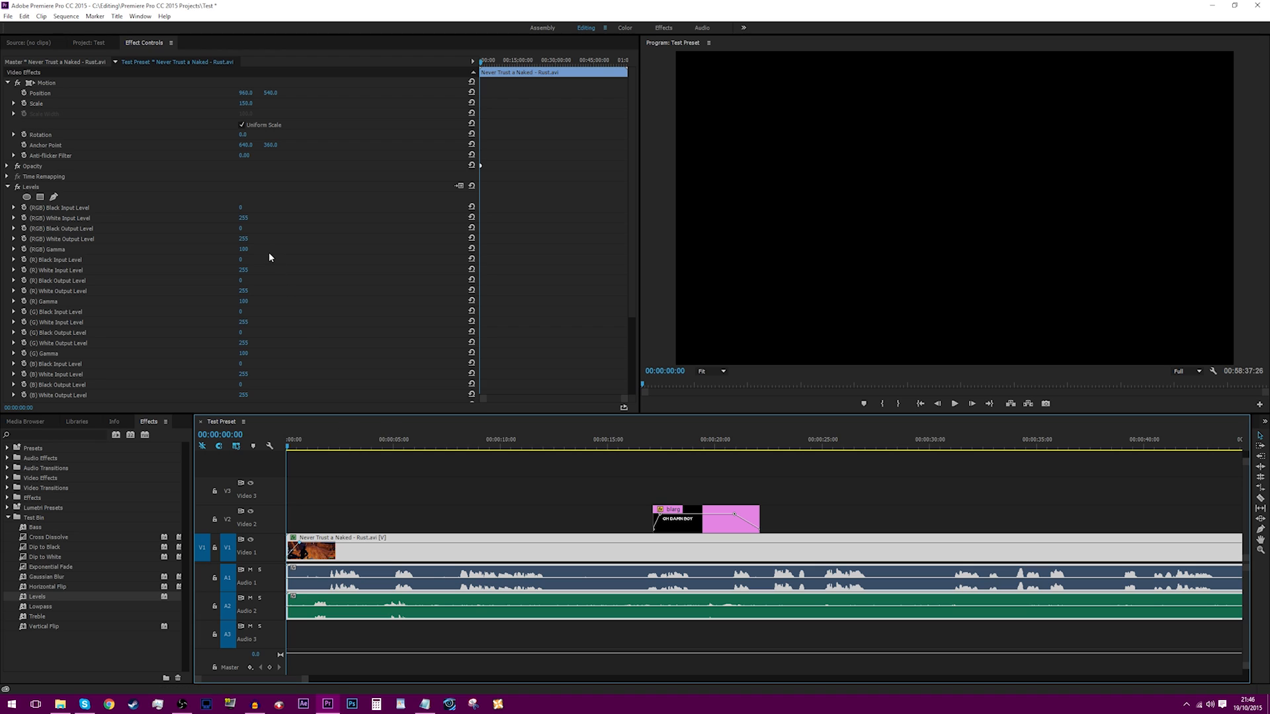
Step: Set the Levels effect's RGB White Input Level to 0, keyframe it at the clip start and add a second keyframe at 00:07:48:59
click(246, 219)
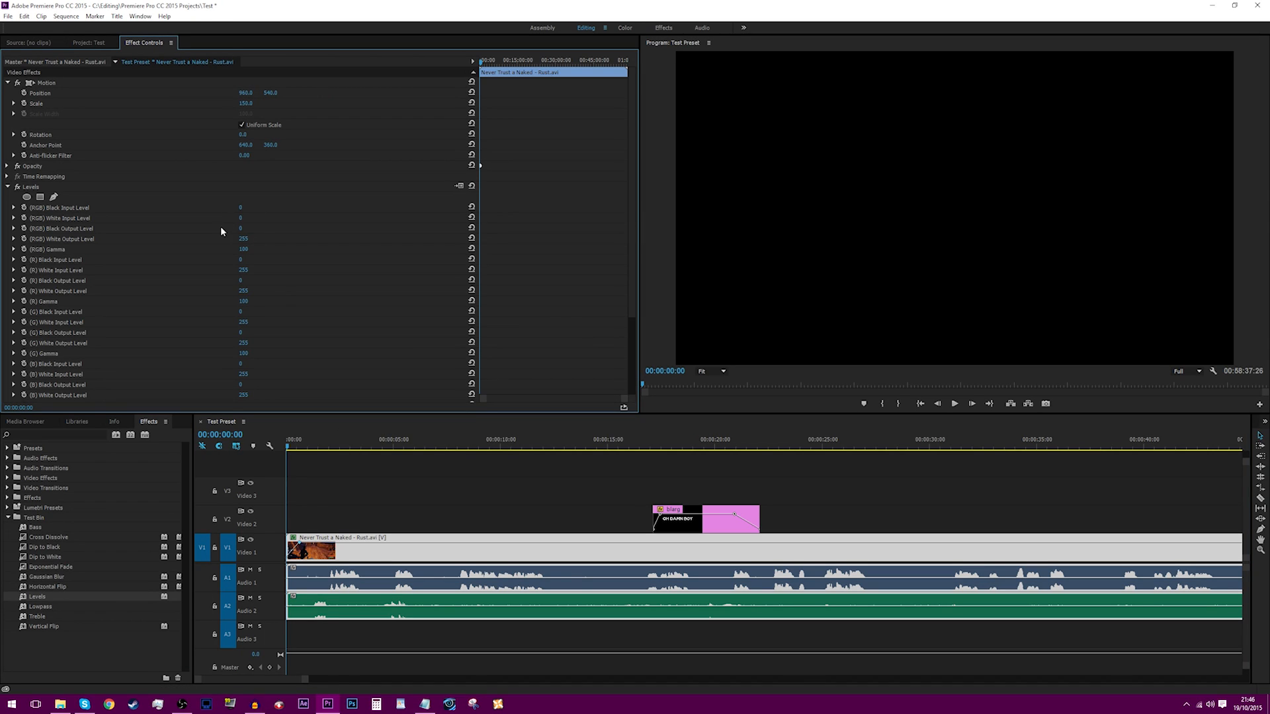
click(22, 217)
click(505, 62)
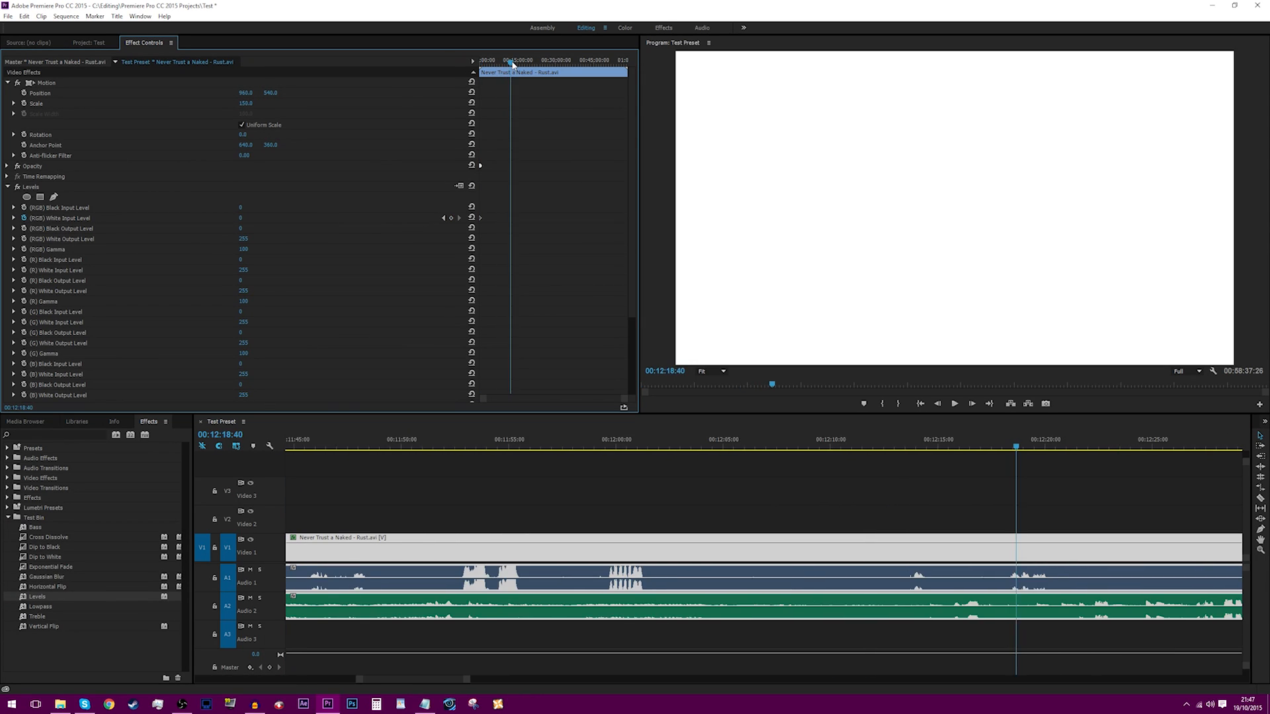
drag(481, 218, 490, 218)
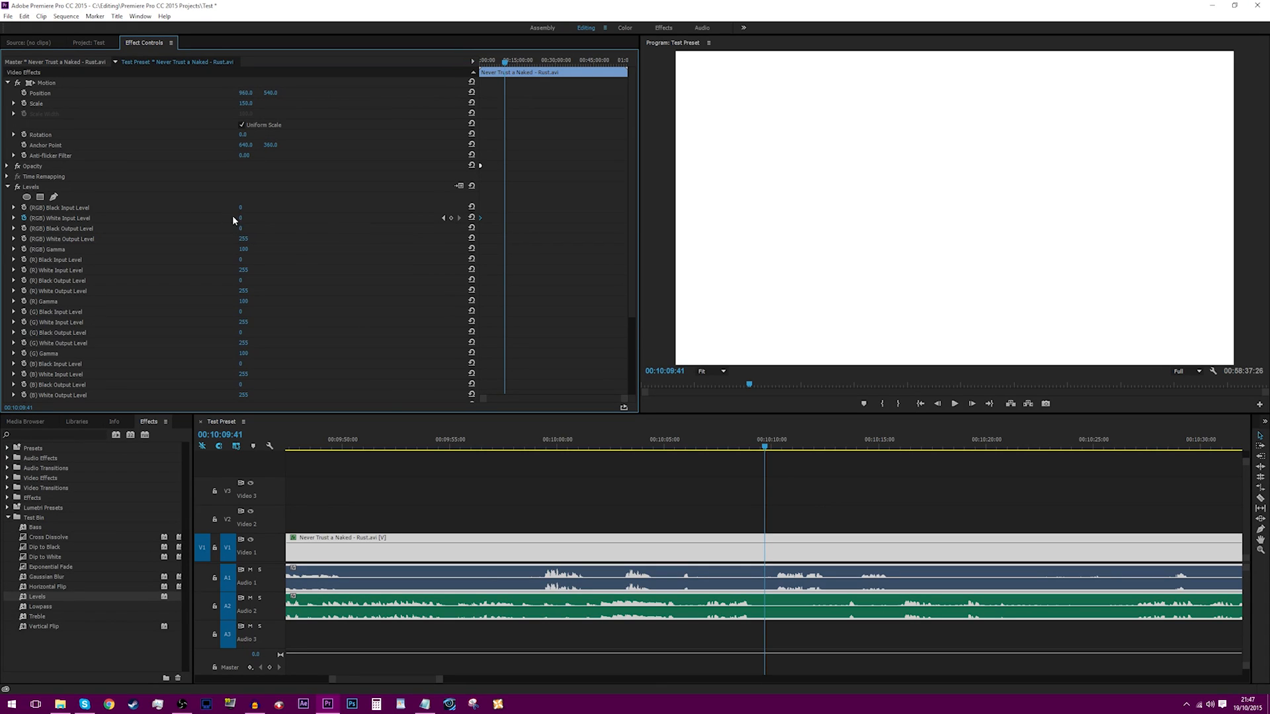
drag(506, 64, 499, 64)
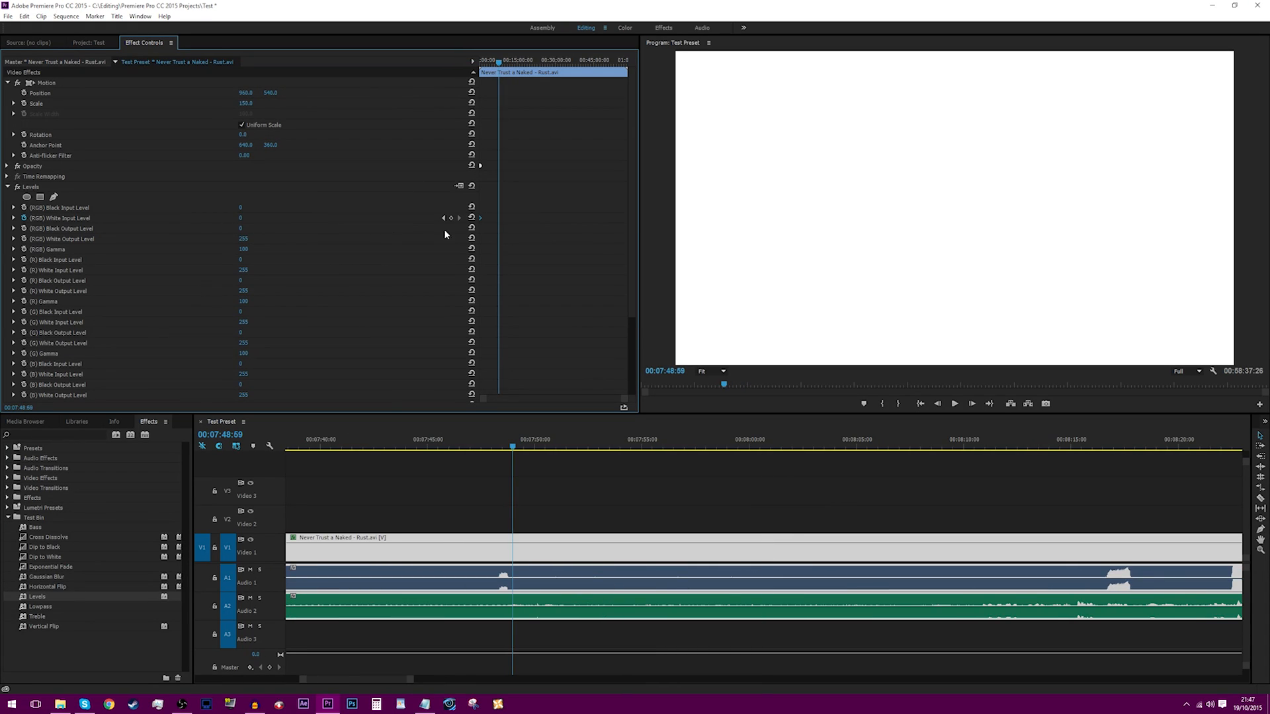
click(452, 218)
drag(242, 220, 165, 219)
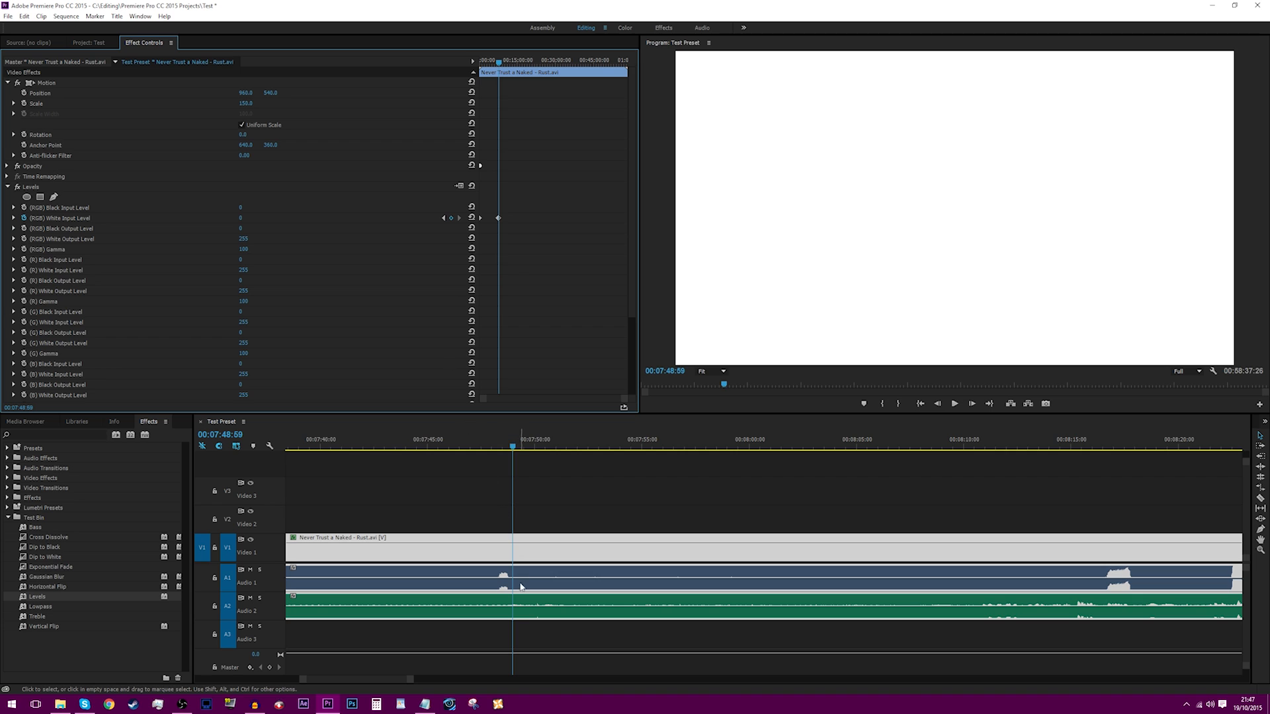
Step: Move the second RGB White Input Level keyframe to 00:00:01:16
drag(380, 443, 315, 444)
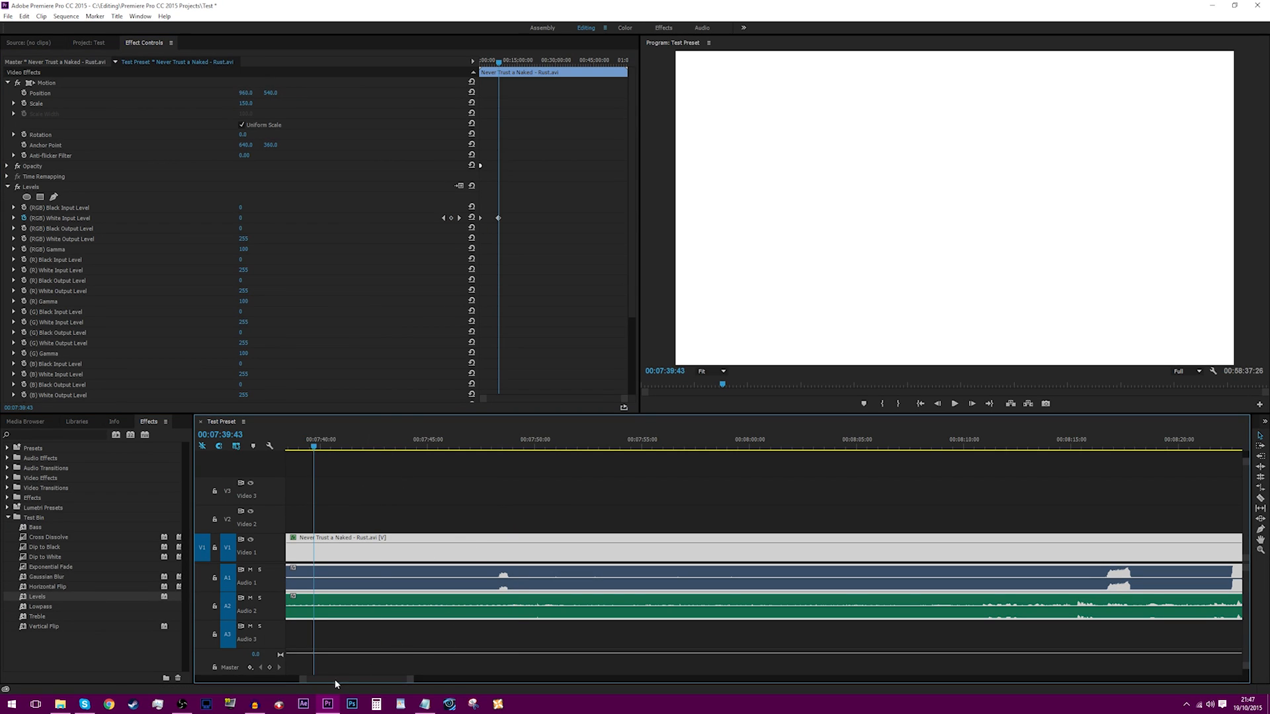
drag(335, 680, 189, 673)
drag(334, 446, 315, 450)
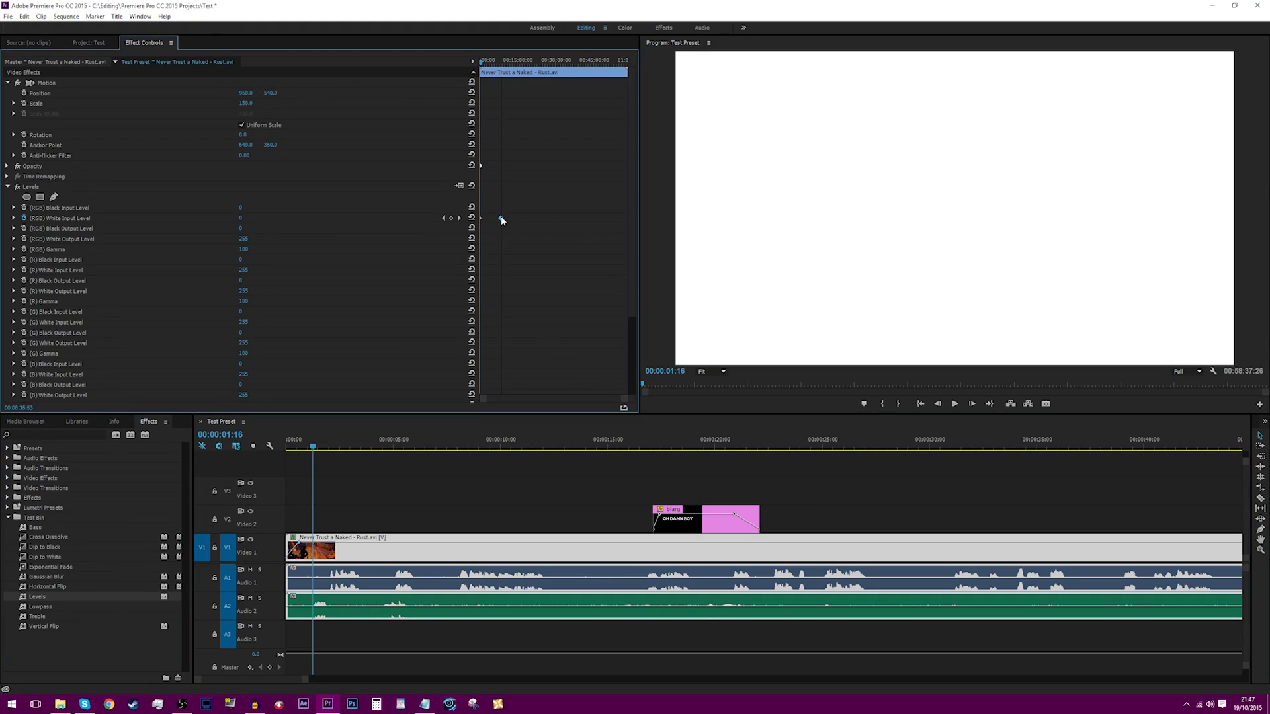
click(482, 218)
drag(626, 405, 569, 406)
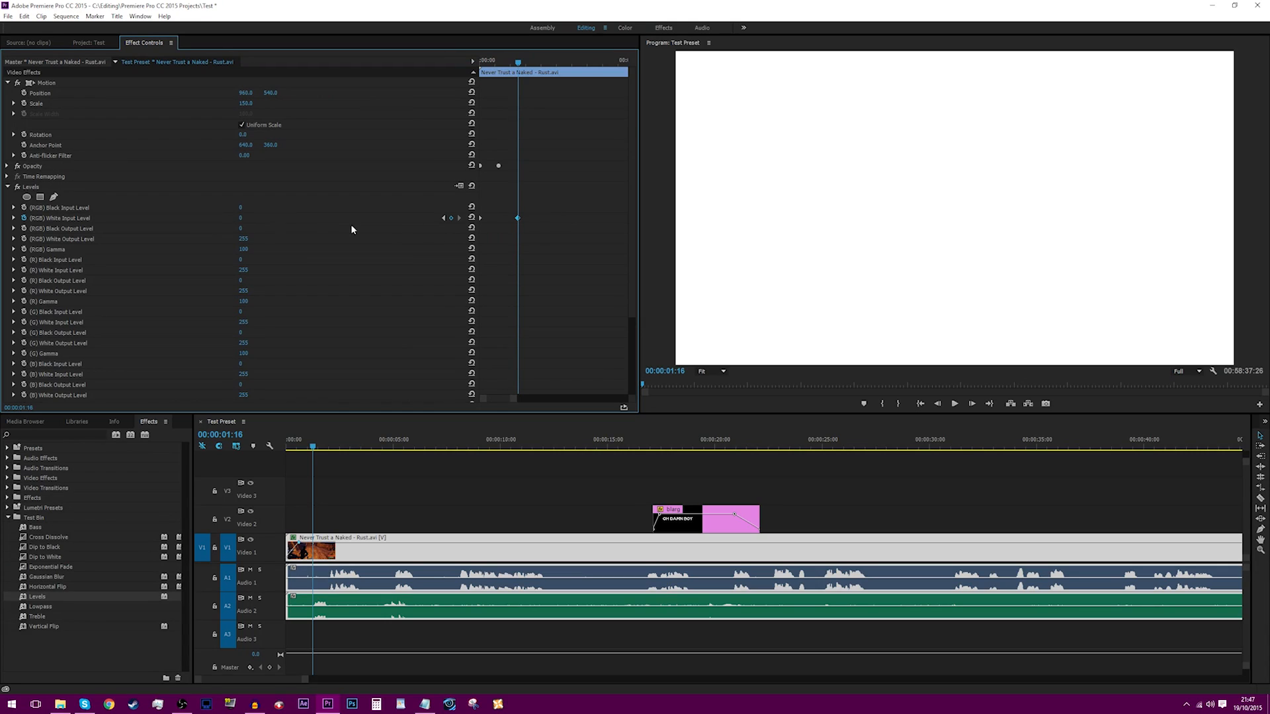
Step: Set the RGB White Input Level to 224 at the second keyframe
click(241, 218)
text(84)
key(Return)
drag(242, 218, 335, 218)
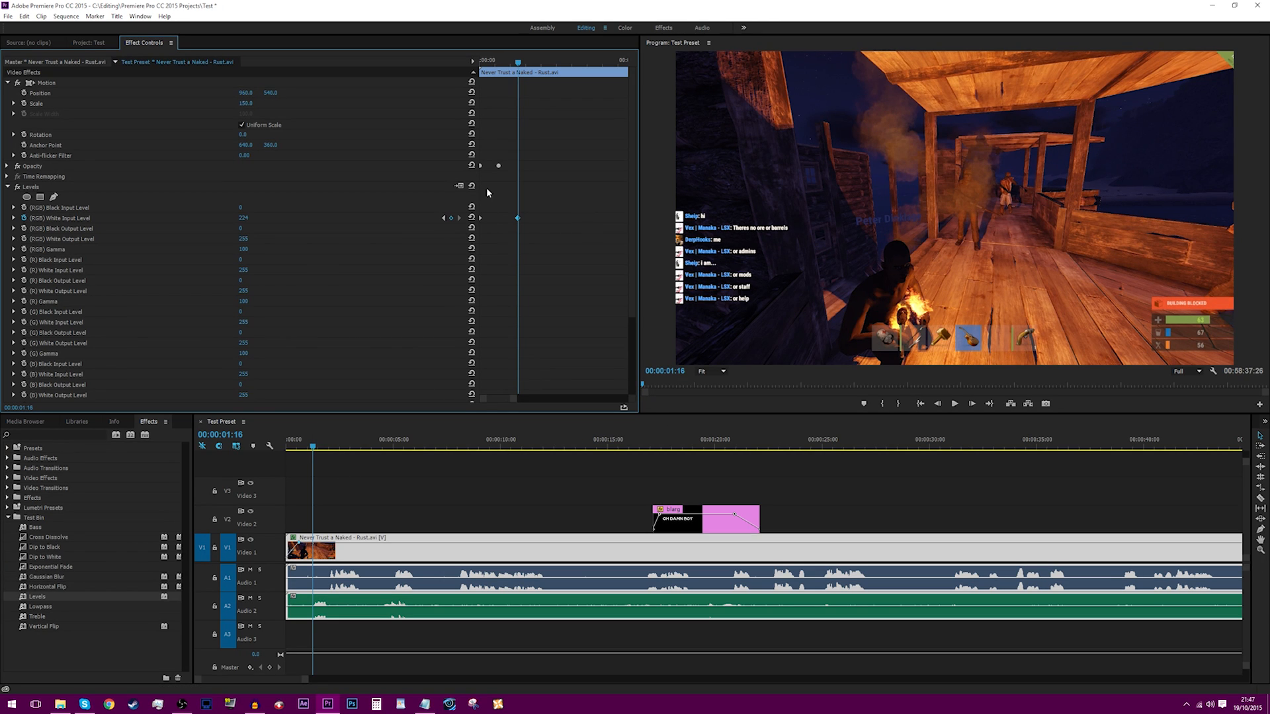
Step: Play the sequence from the start to preview the white flash fading into the footage
drag(513, 61, 477, 74)
key(space)
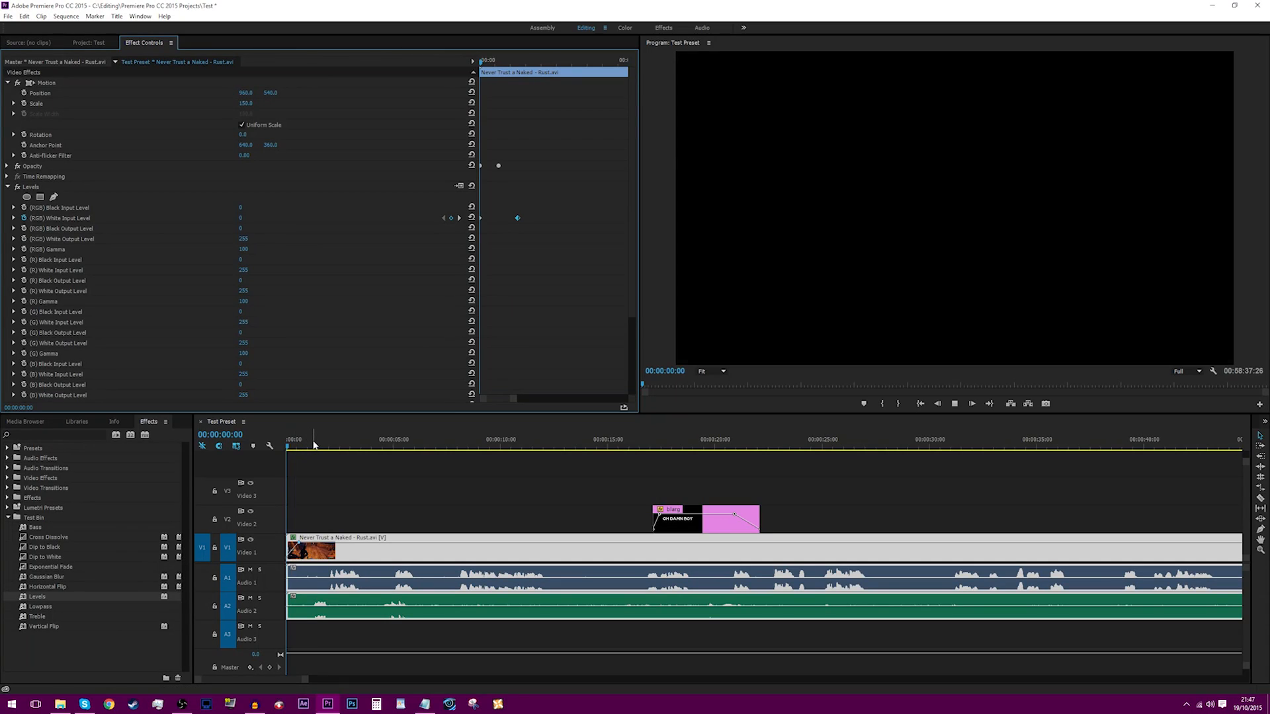
key(space)
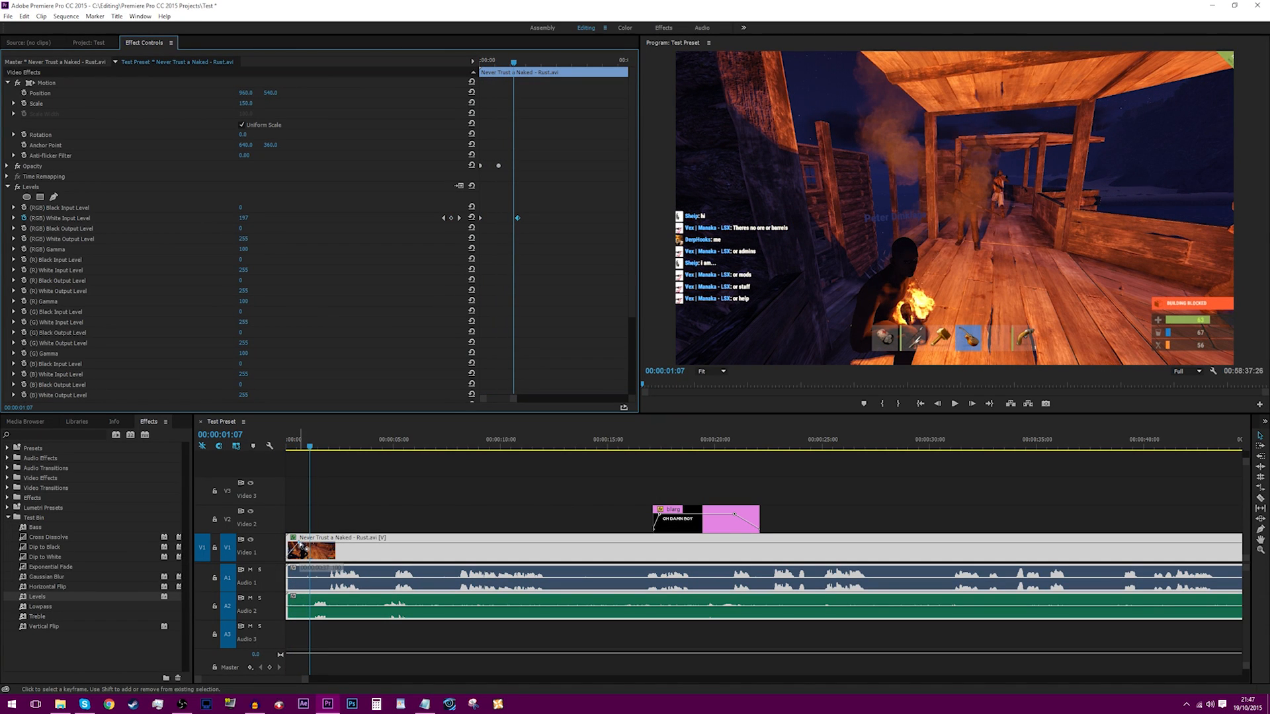
Step: Move the second opacity and RGB White Input Level keyframes closer to the clip start and replay the opening
drag(500, 64, 397, 64)
key(space)
key(space)
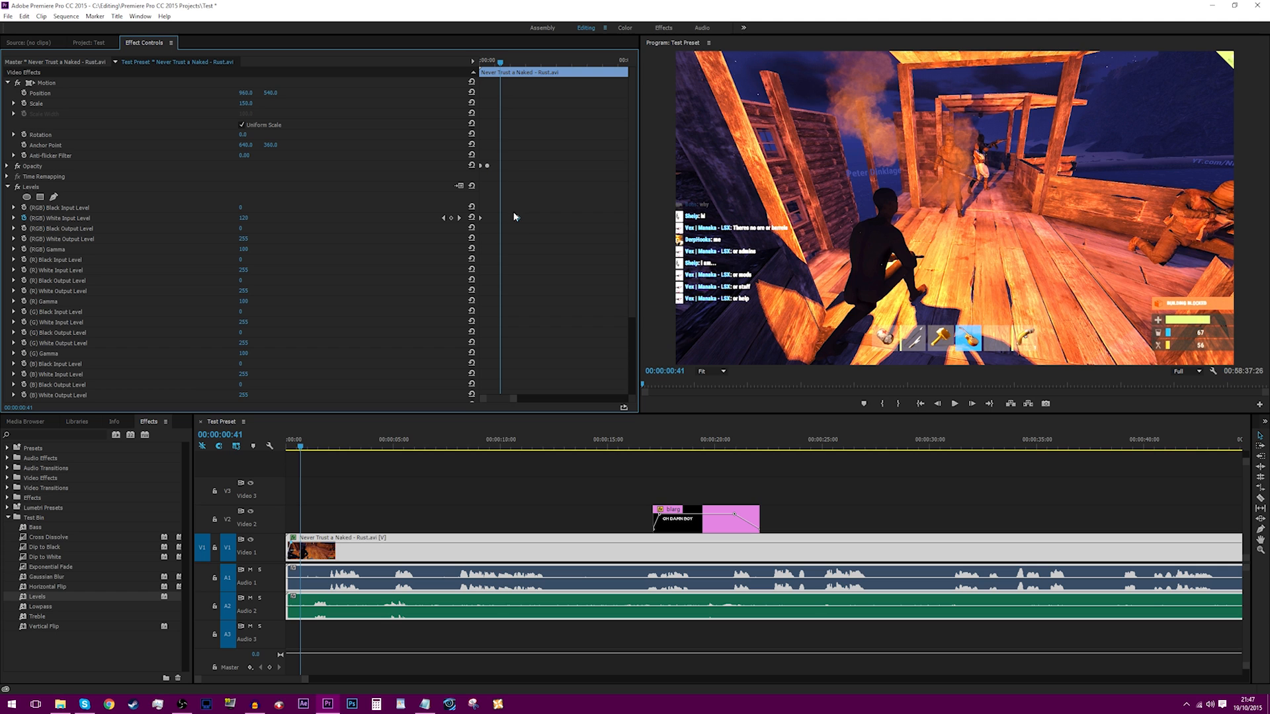
key(space)
drag(303, 448, 281, 447)
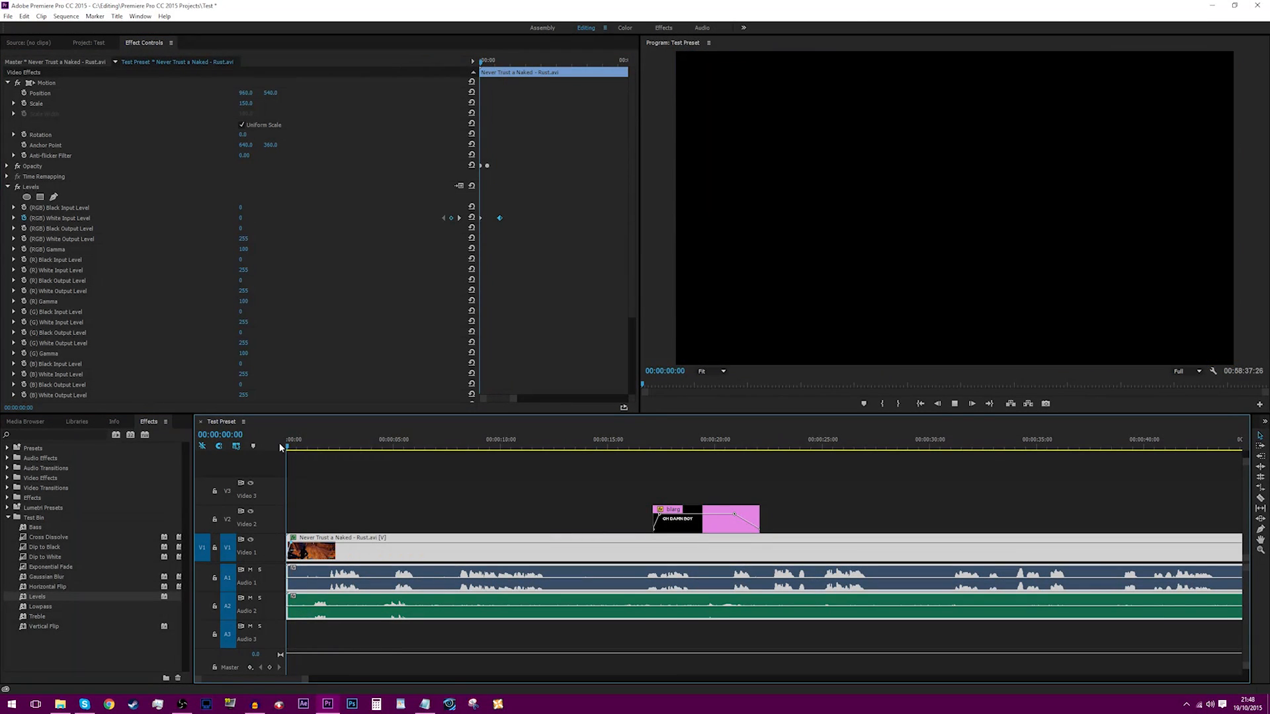
key(space)
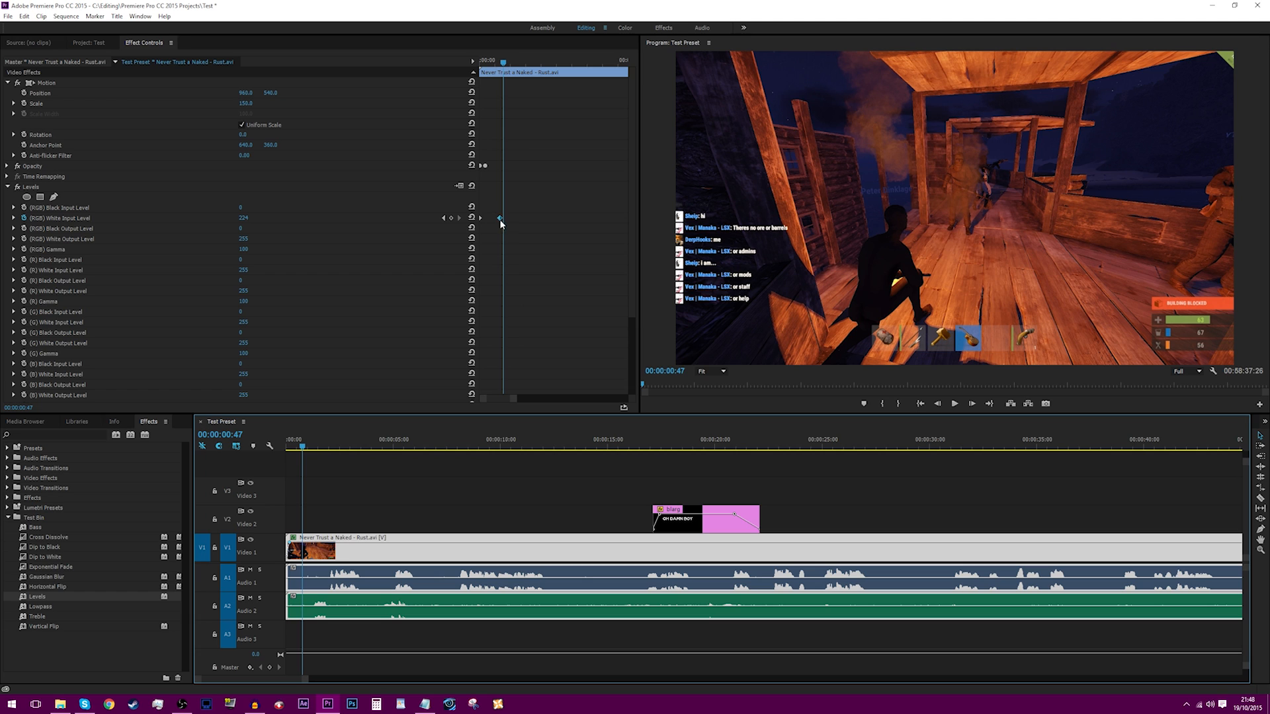
Step: Shorten the flash by moving the second RGB White Input Level keyframe earlier, and replay the opening
drag(500, 219, 492, 219)
key(space)
mouse_move(503, 62)
mouse_down()
mouse_move(471, 65)
mouse_move(487, 63)
mouse_up()
key(space)
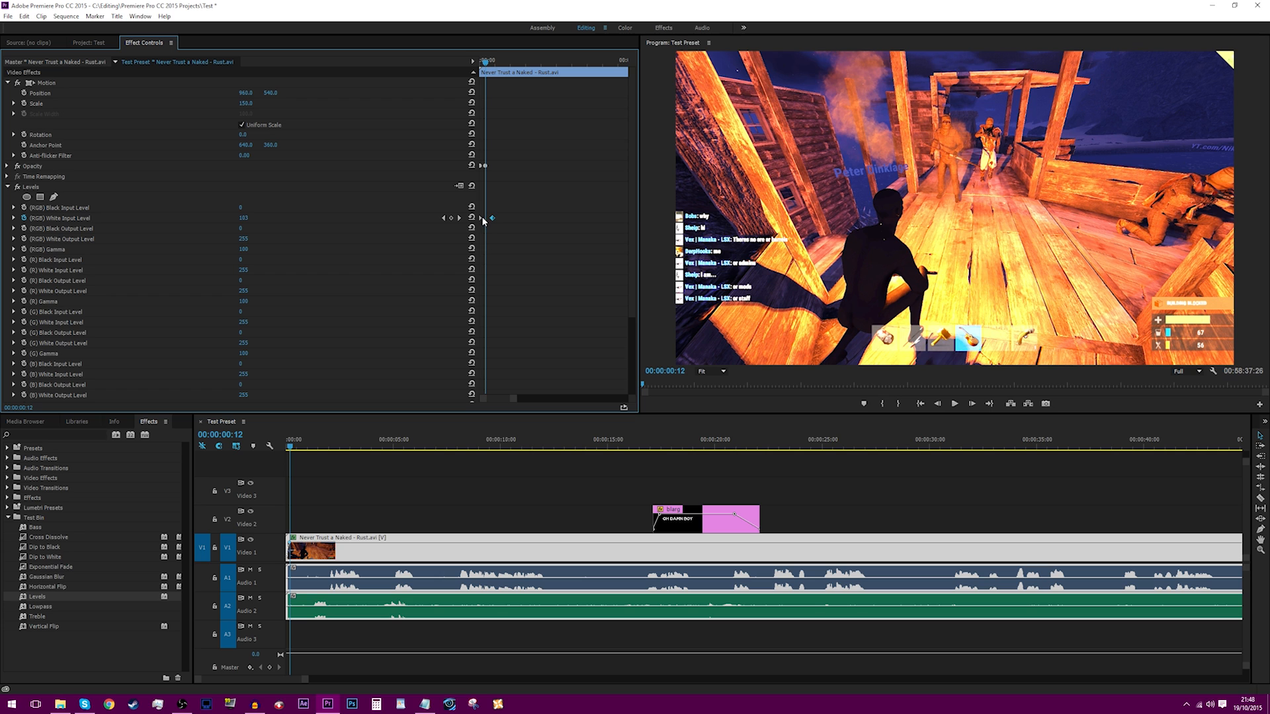
Step: Move the first RGB White Input Level keyframe to 00:00:00:07 and play back the opening
drag(483, 218, 486, 218)
key(space)
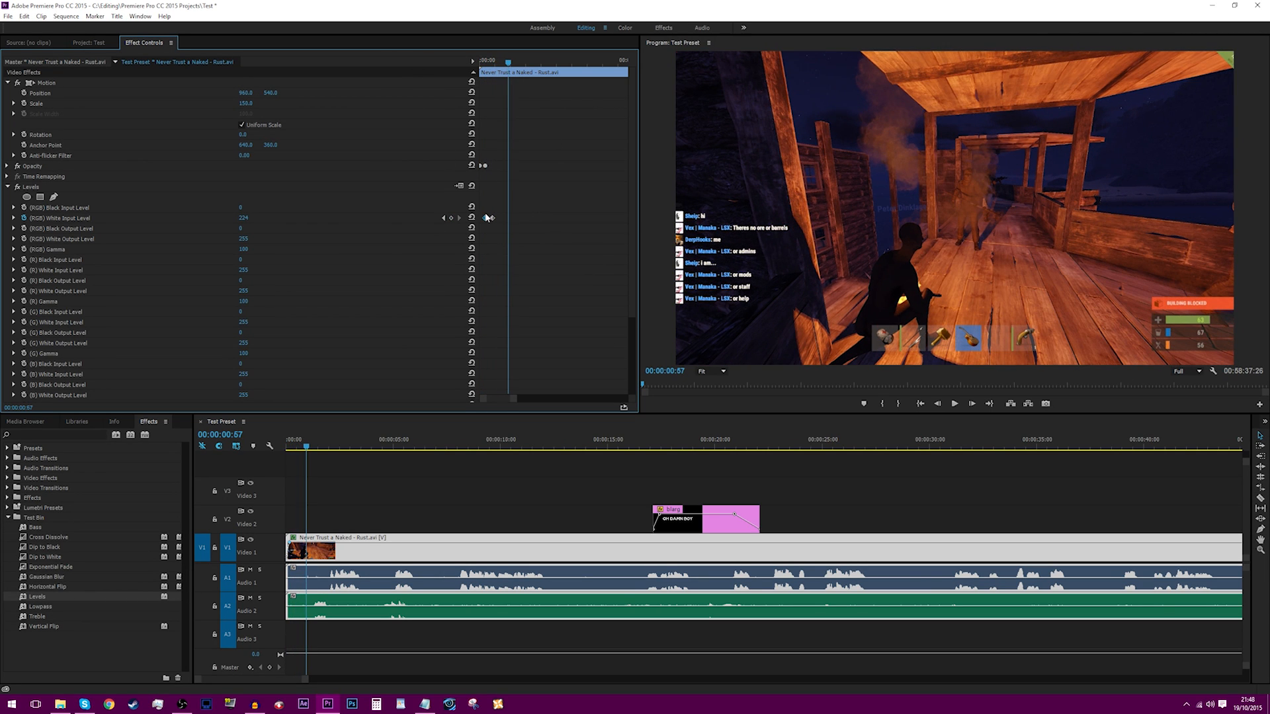
click(484, 63)
drag(486, 218, 483, 218)
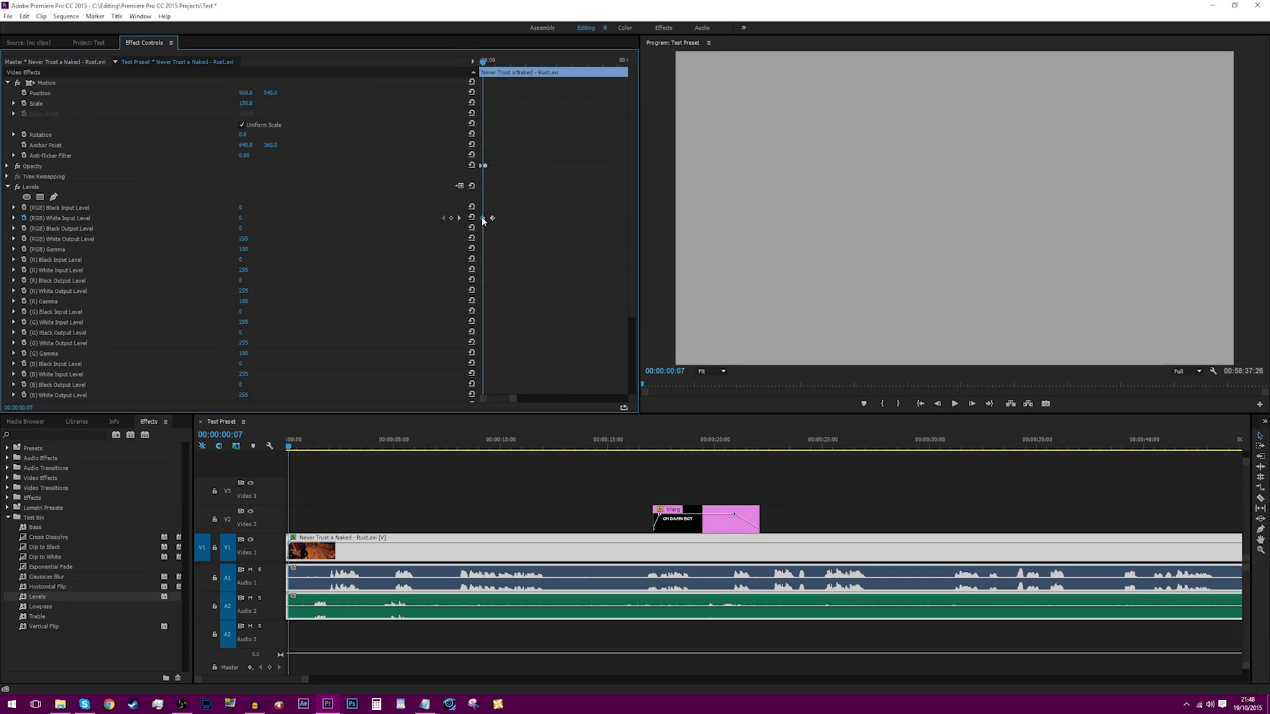
key(space)
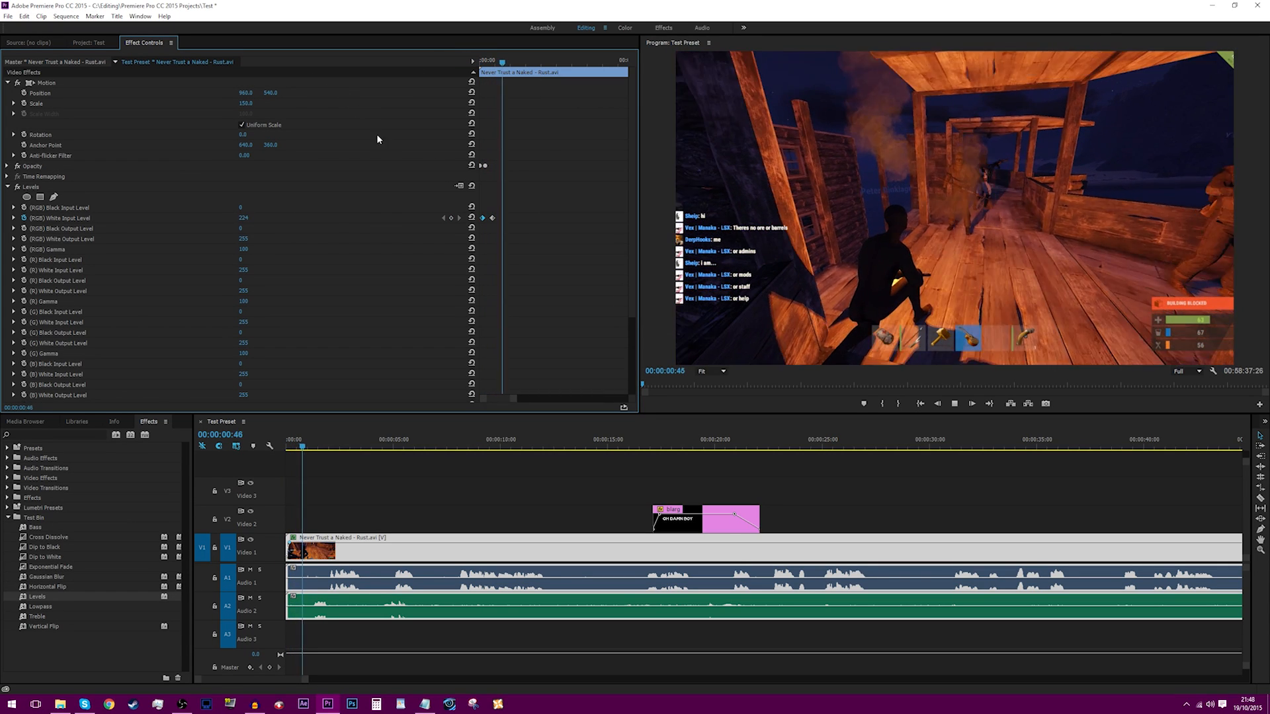
key(space)
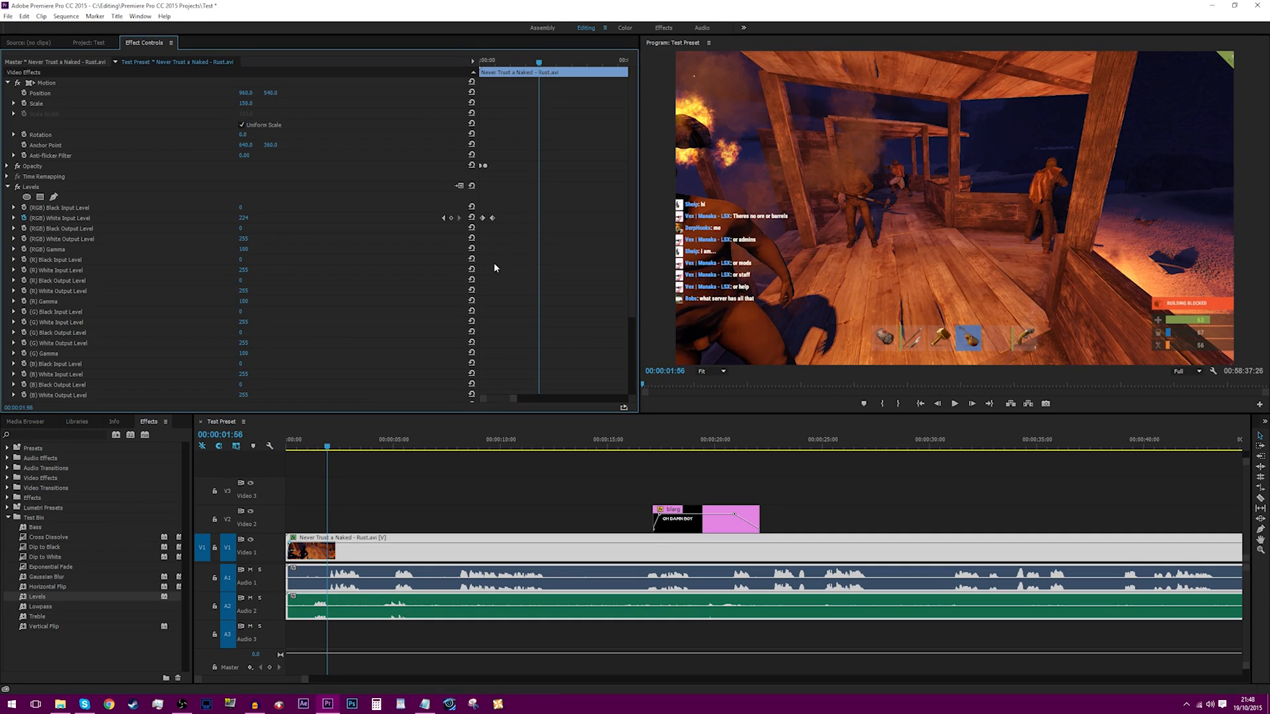
Step: Export the frame at 00:00:05:43 as a JPEG to the desktop and import it into the project
click(397, 505)
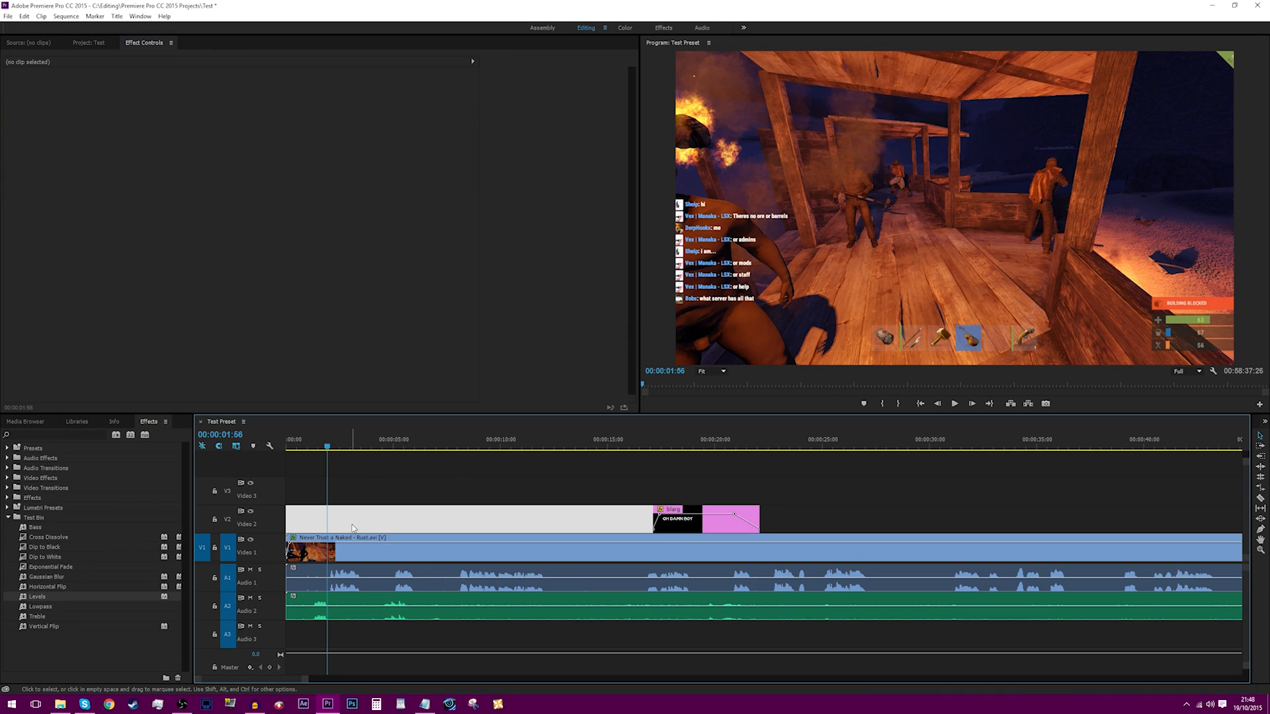
drag(327, 455, 405, 438)
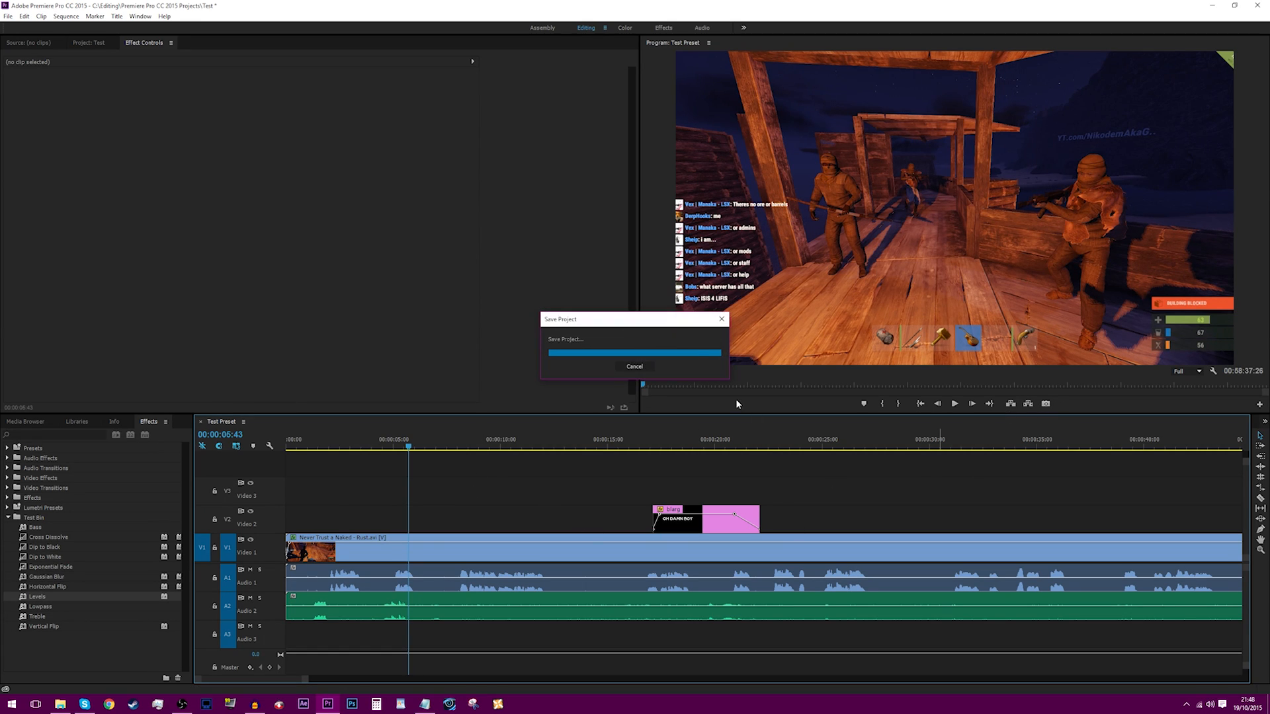
click(1046, 404)
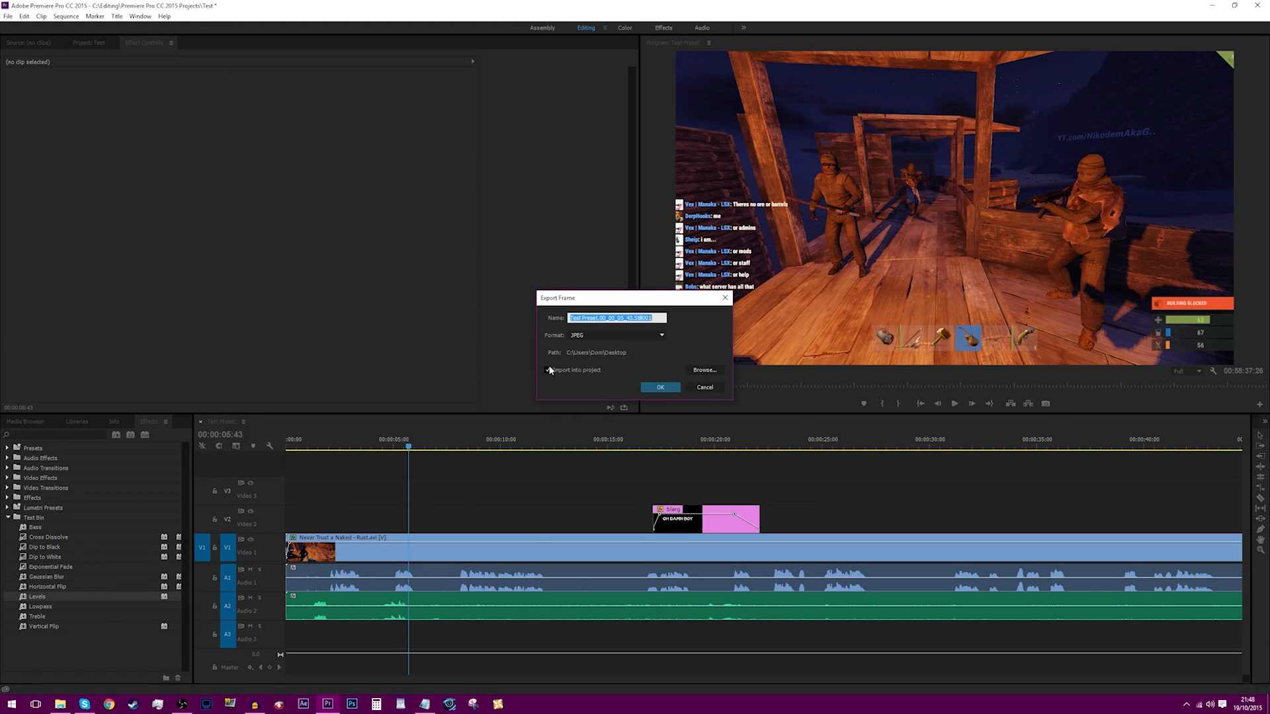
click(662, 387)
Step: Check the exported frame on the desktop and among the project's items
drag(459, 6, 761, 36)
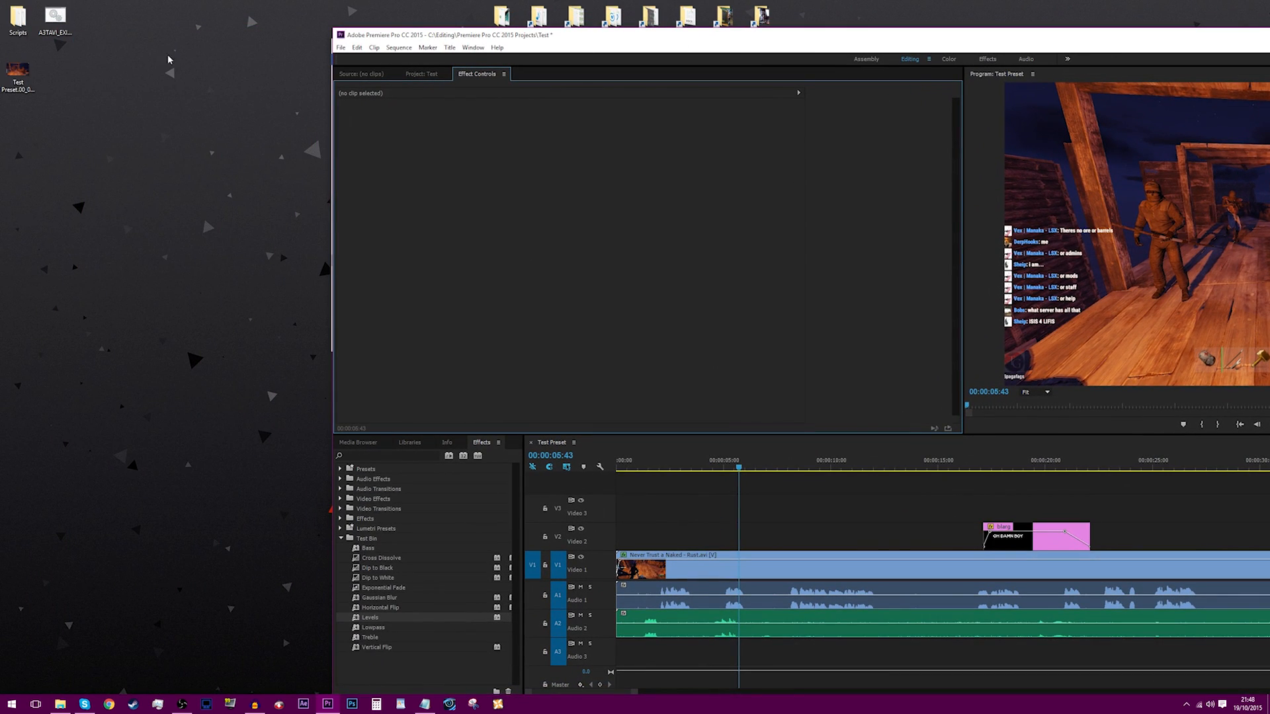
double_click(625, 39)
click(88, 42)
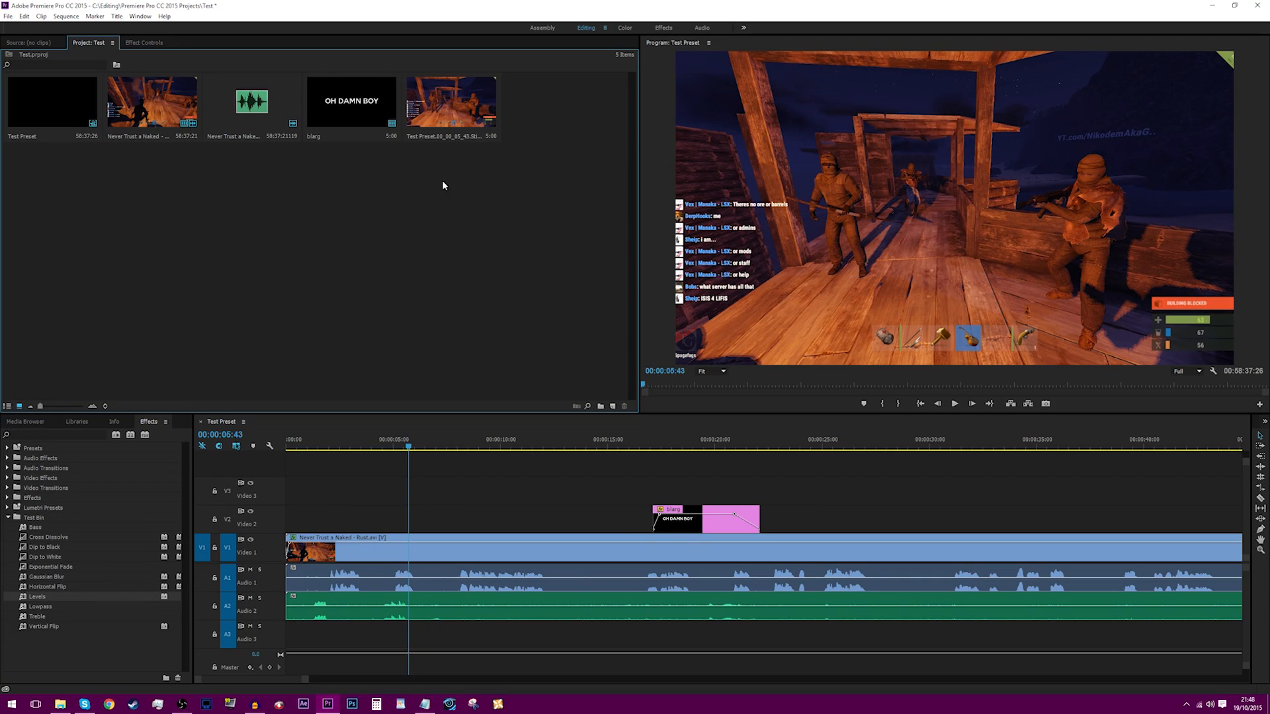
Step: Place the exported still on Video 2 ahead of the OH DAMN BOY title and scrub through it
drag(443, 98, 453, 519)
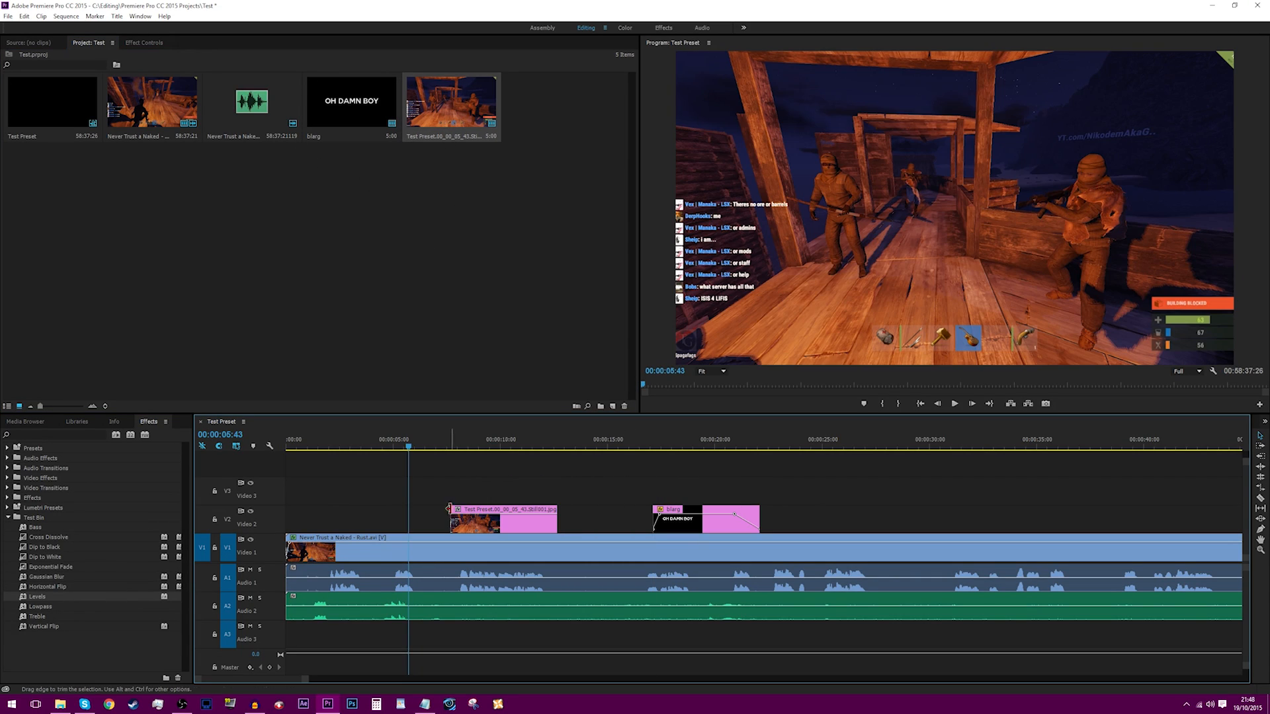
click(469, 446)
drag(491, 445, 520, 446)
Step: Delete the exported still from the timeline and from the project
click(510, 522)
key(Delete)
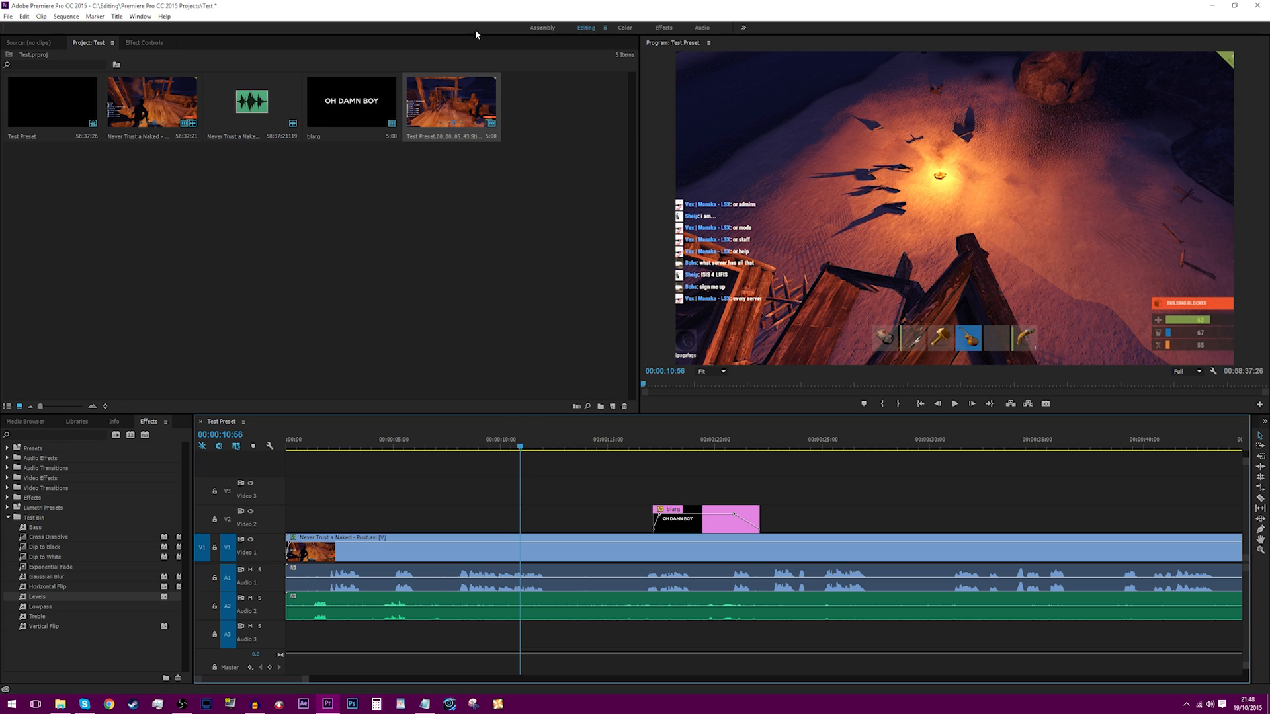
key(Delete)
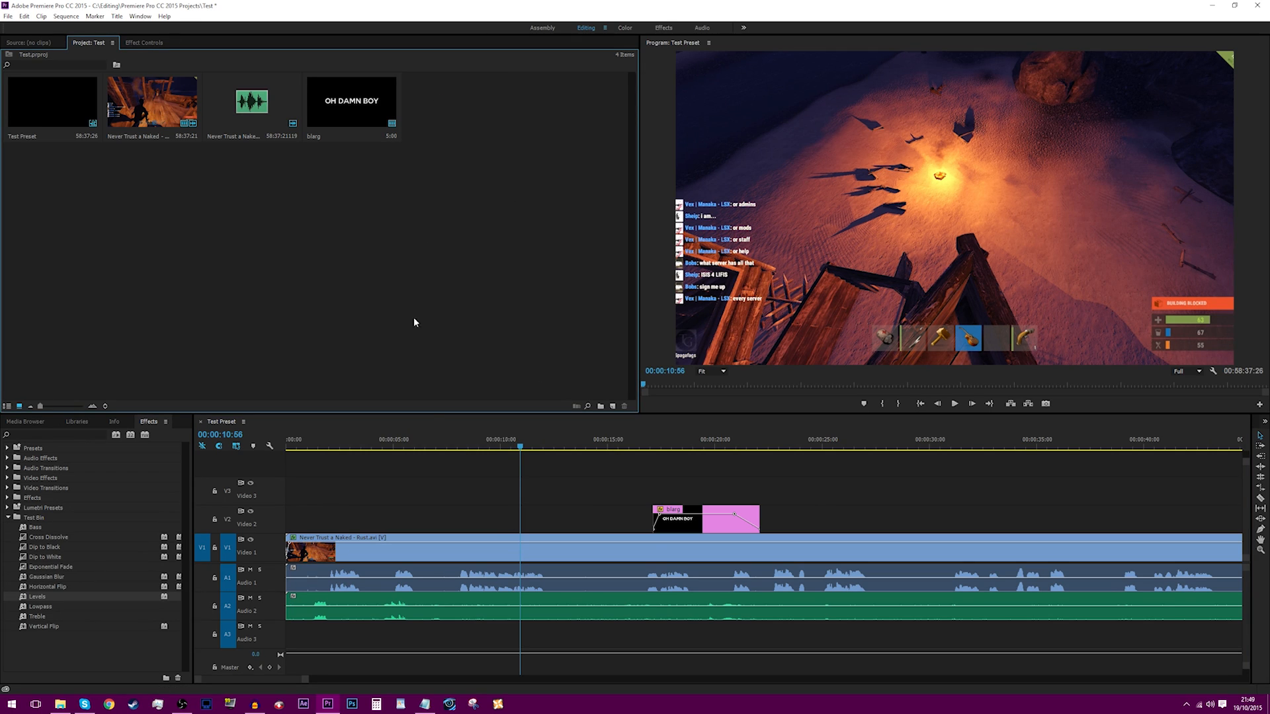
click(425, 505)
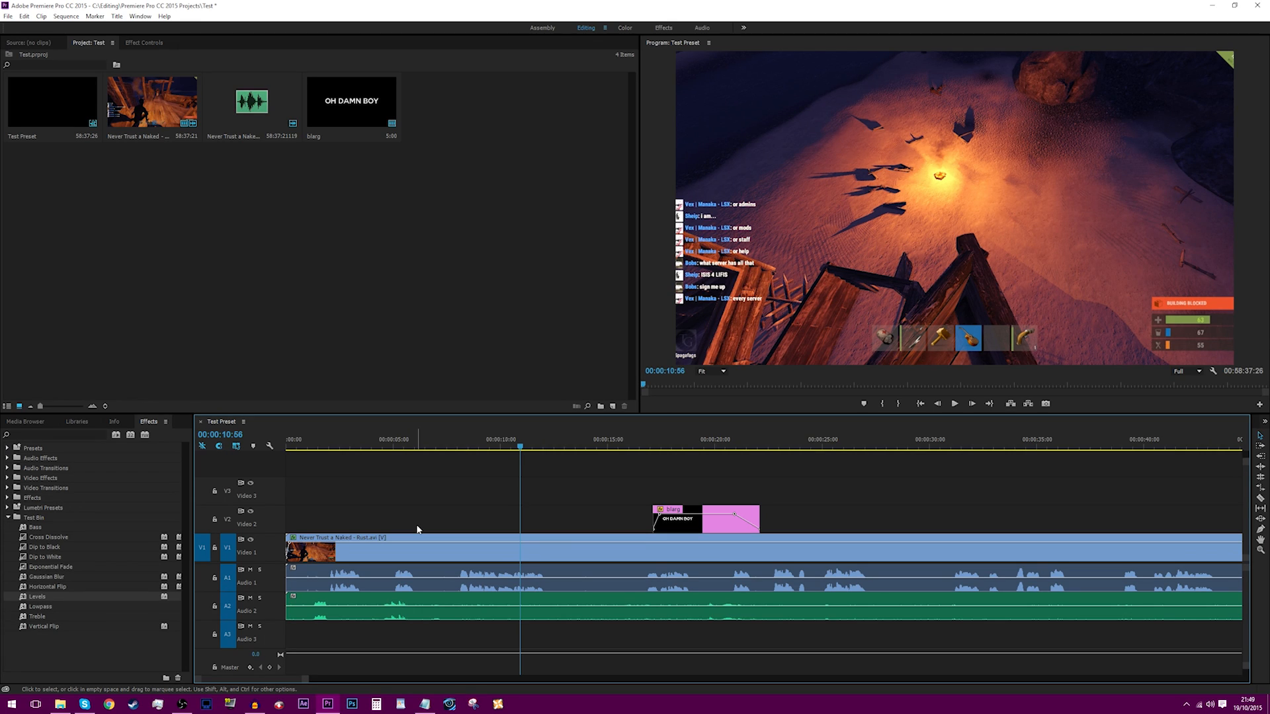
click(519, 314)
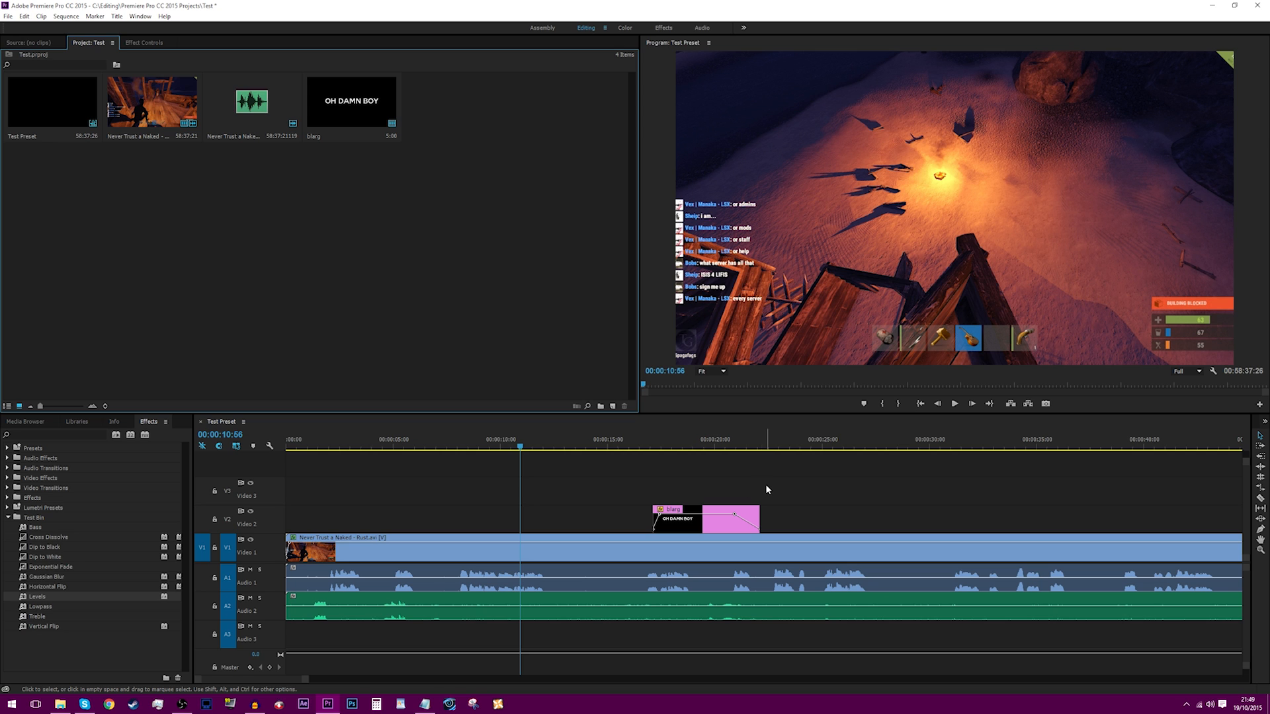
click(554, 448)
mouse_move(556, 450)
mouse_down()
mouse_move(488, 450)
mouse_move(555, 453)
mouse_up()
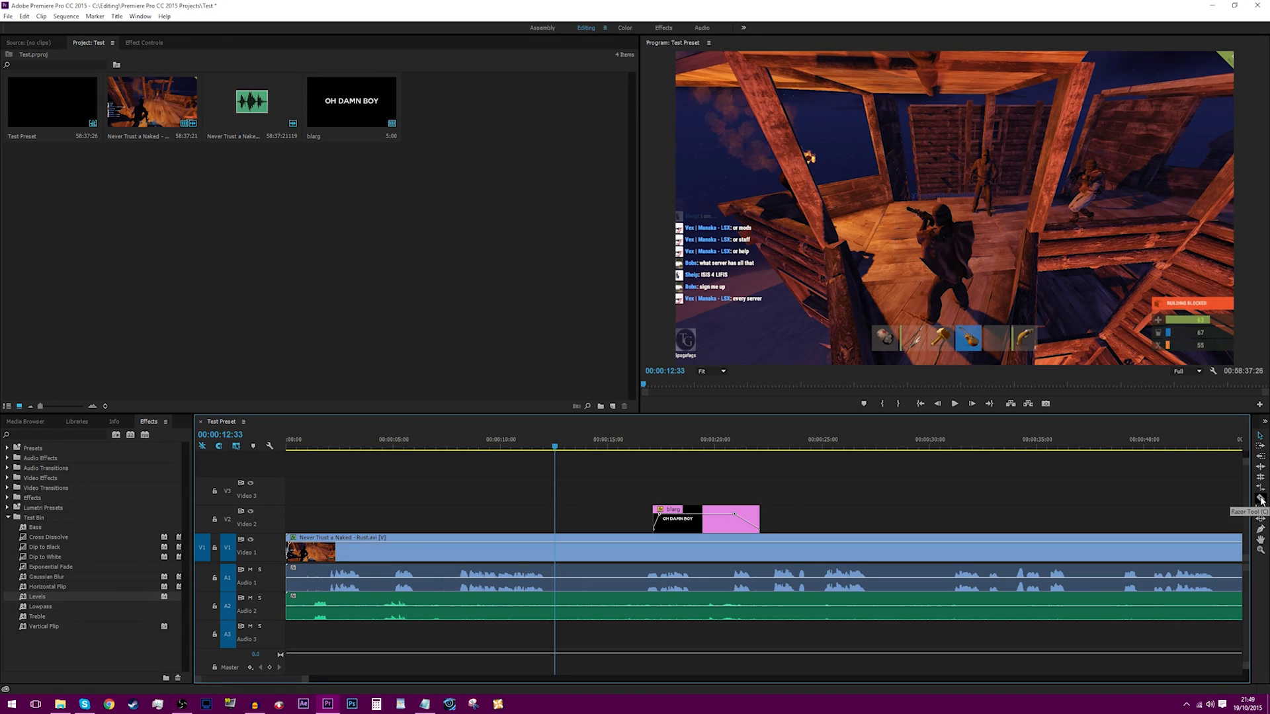
click(8, 16)
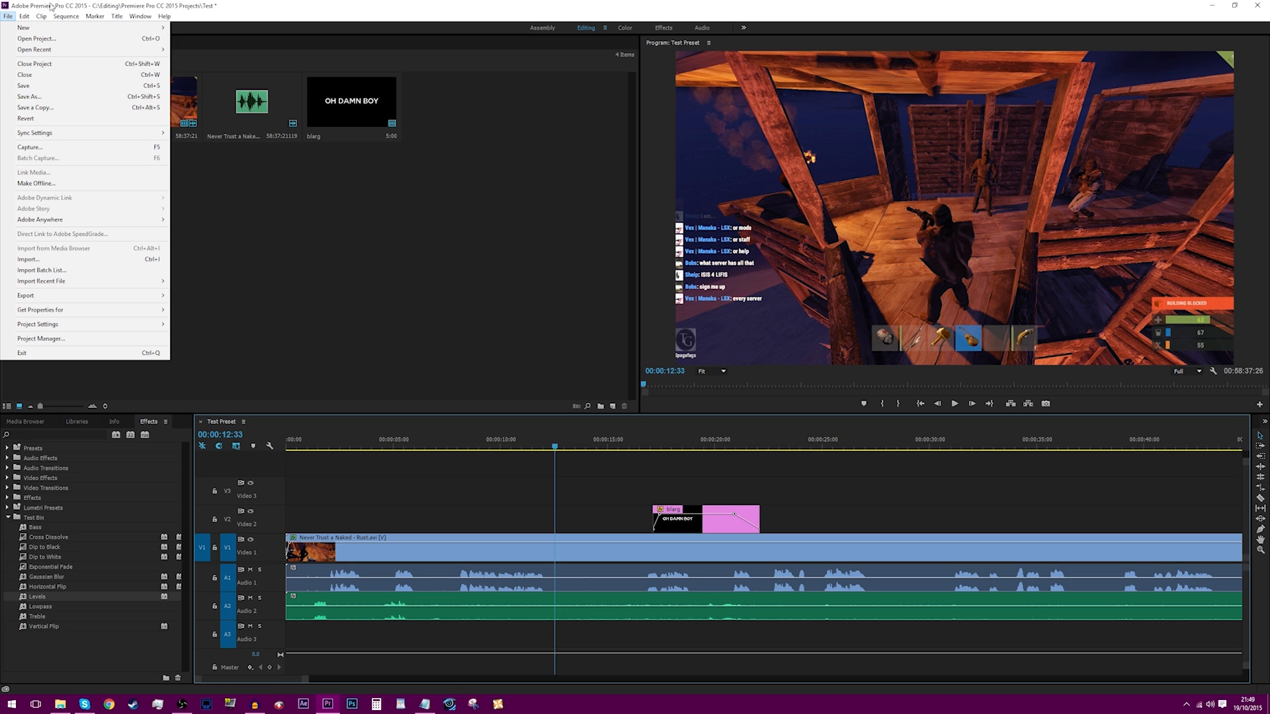
click(598, 142)
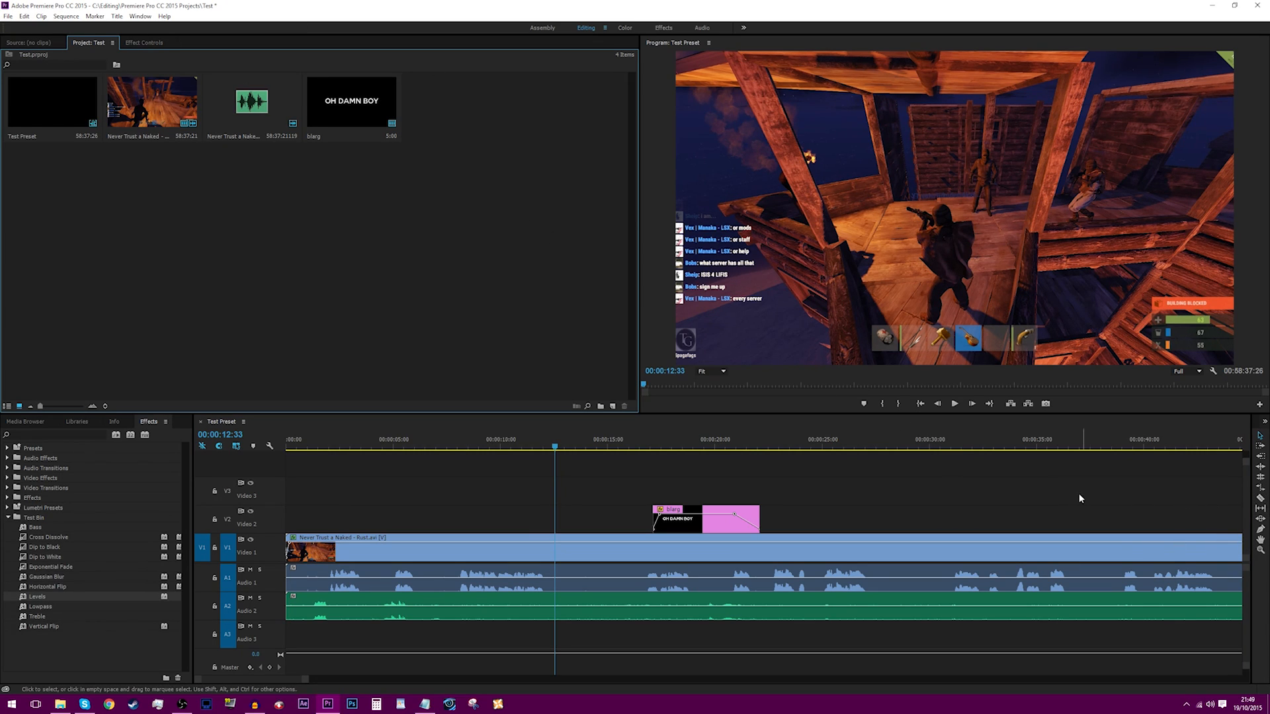
Step: Split the Never Trust a Naked clip at 00:00:12:33 and shift its second part together with the title later, leaving a gap
click(1262, 500)
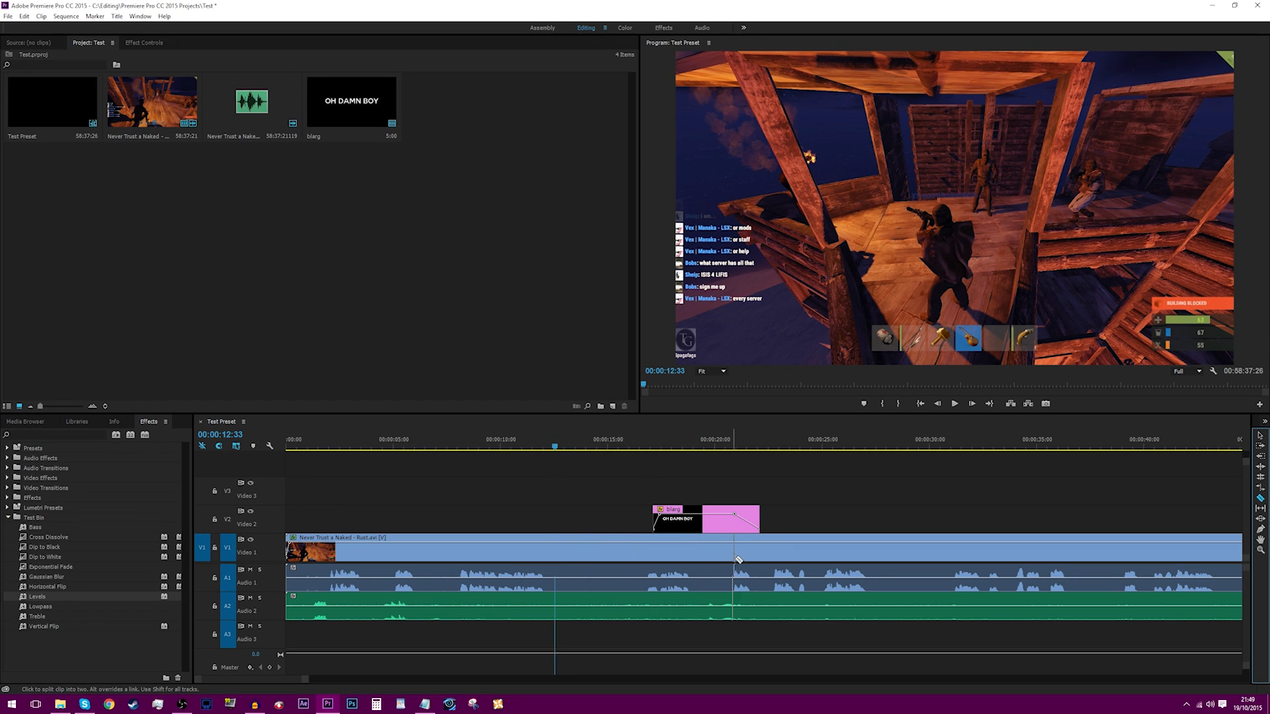
click(555, 556)
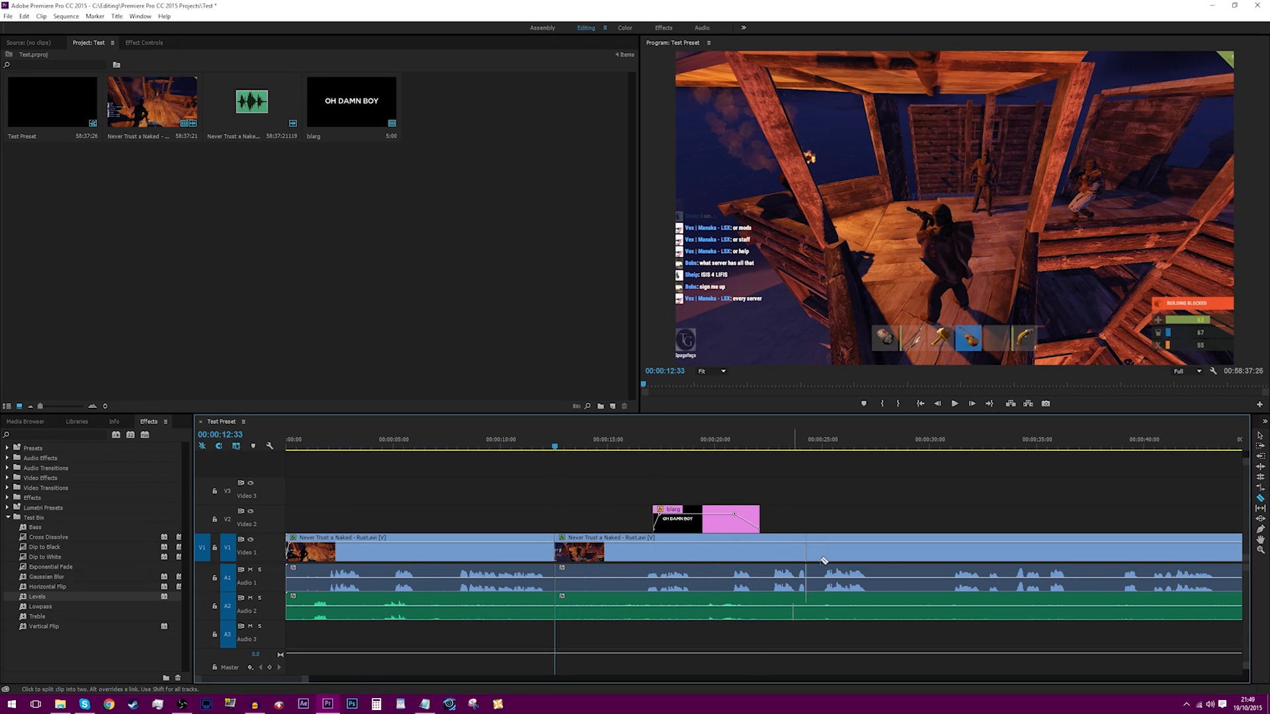
key(v)
drag(717, 621, 751, 520)
drag(603, 555, 691, 559)
click(568, 556)
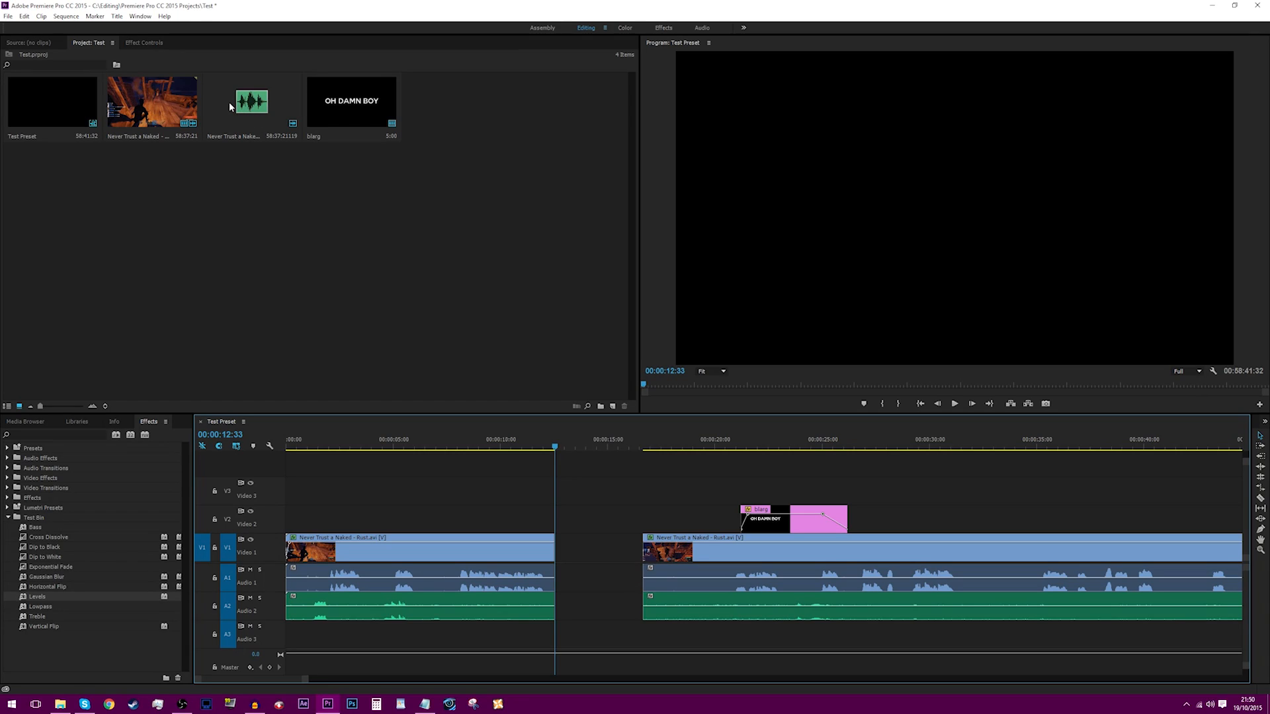
Step: Import Rust - Admins 1 from the Record > Rust folder and place it on Video 3 after the title
click(97, 43)
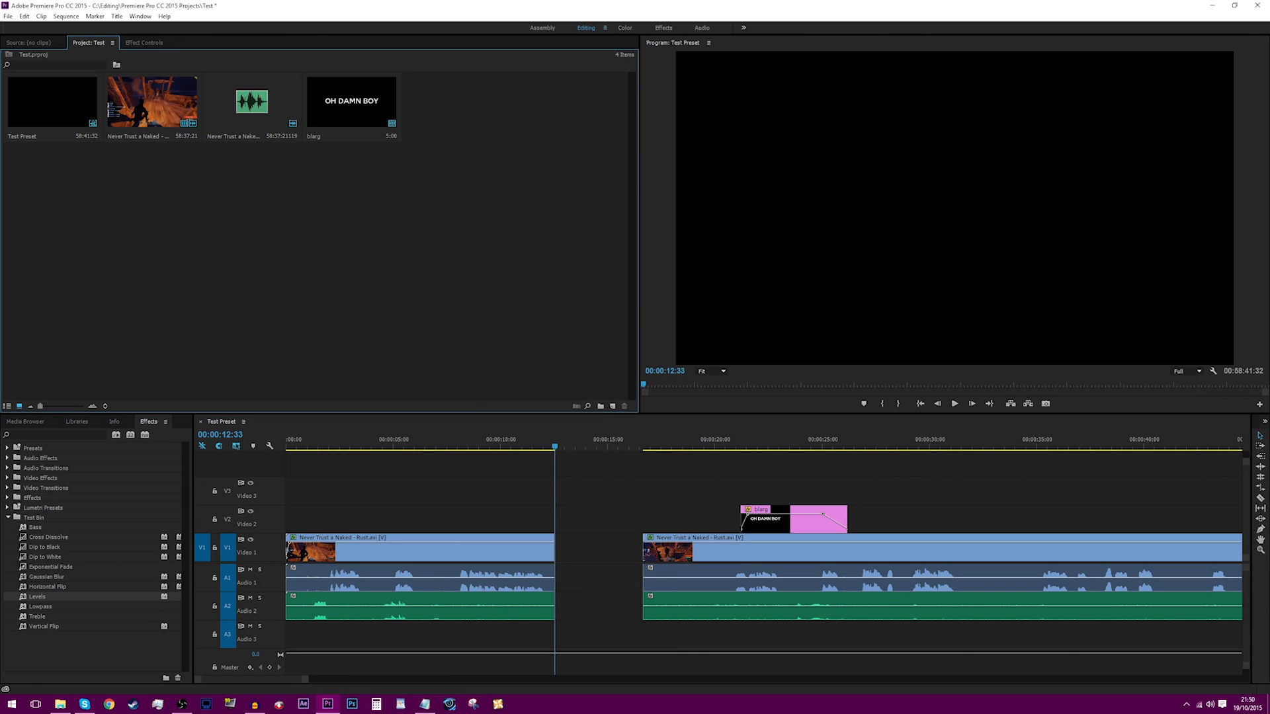
click(61, 704)
click(666, 308)
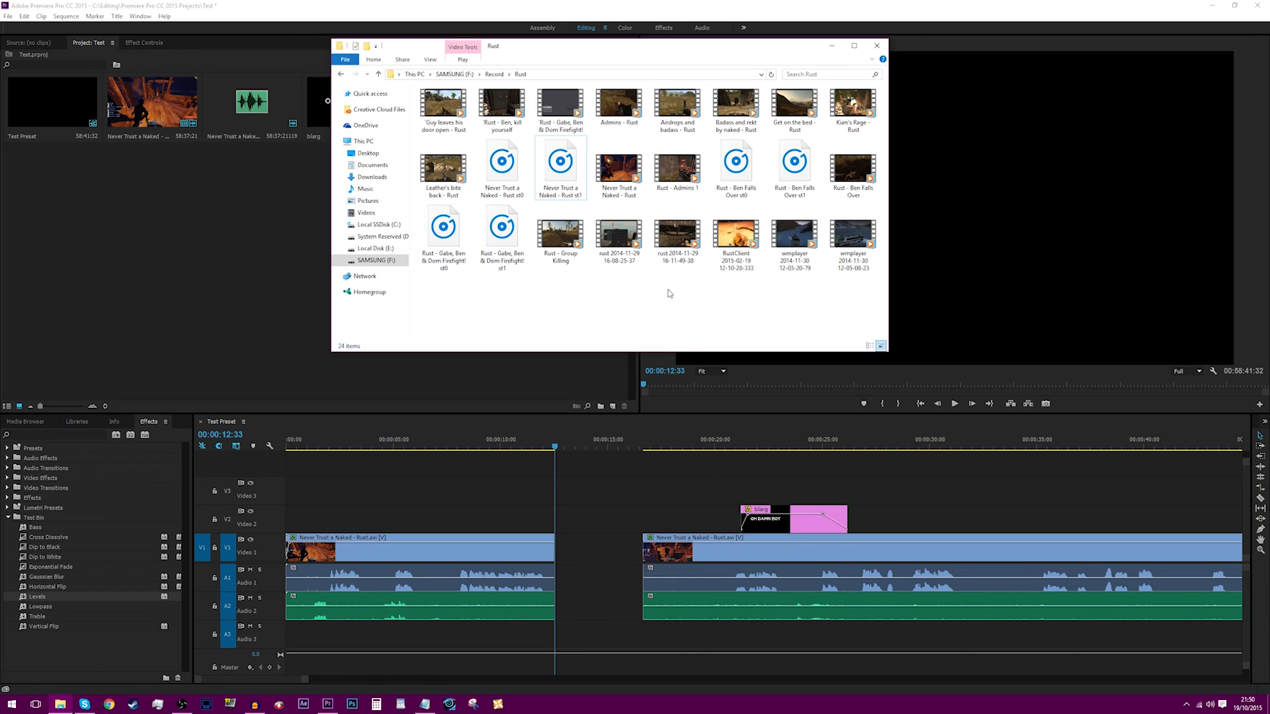
drag(677, 168, 206, 258)
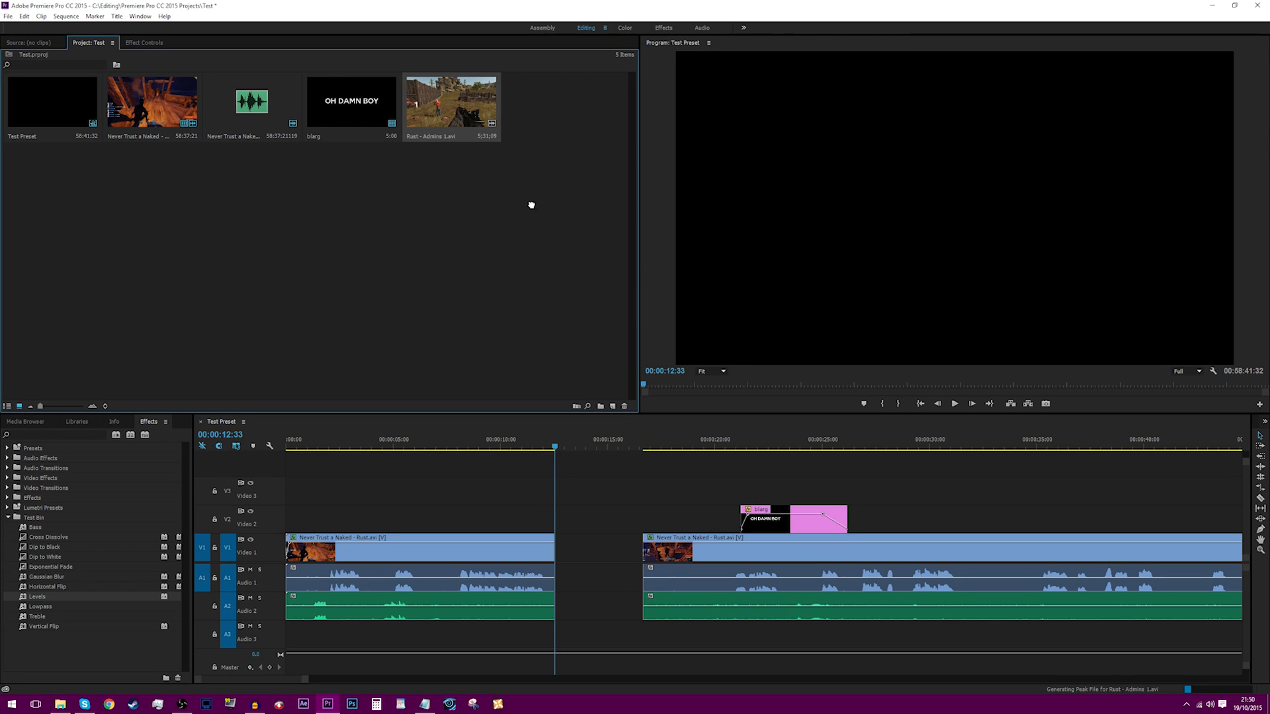
drag(531, 205, 879, 493)
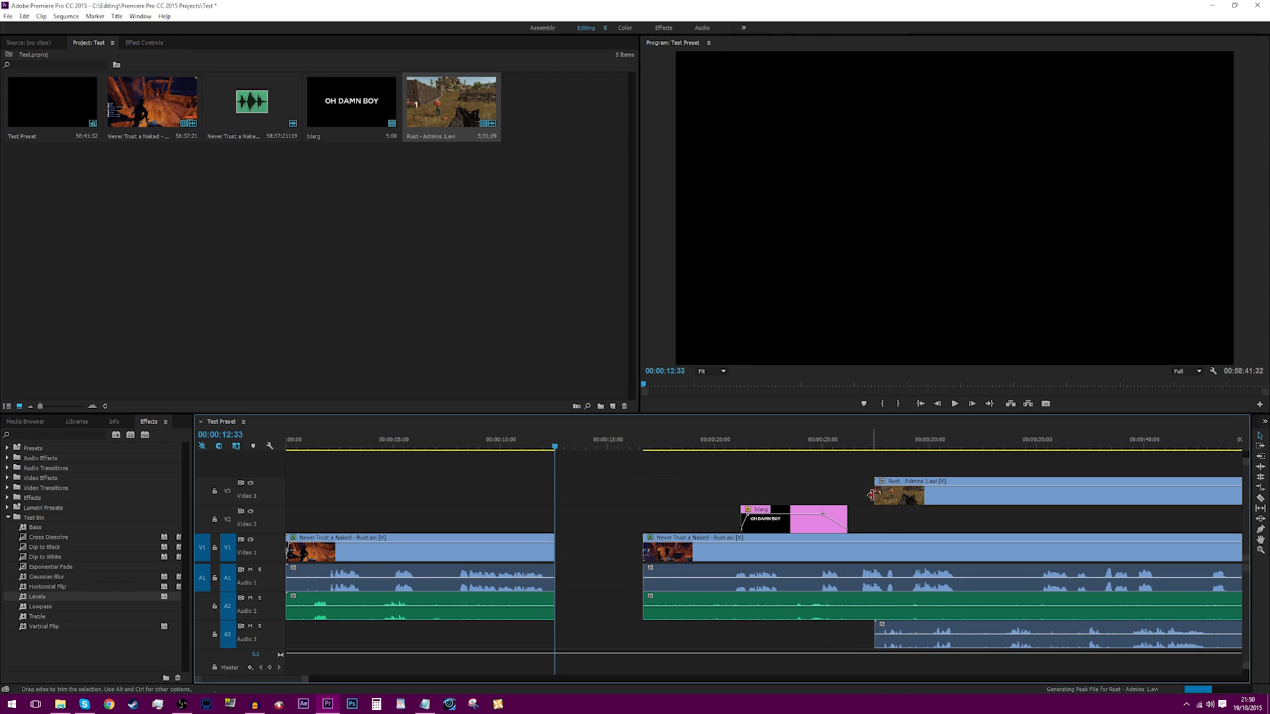
Step: Split the Rust - Admins 1 clip at 00:00:31:20 and delete the part after the cut
right_click(962, 501)
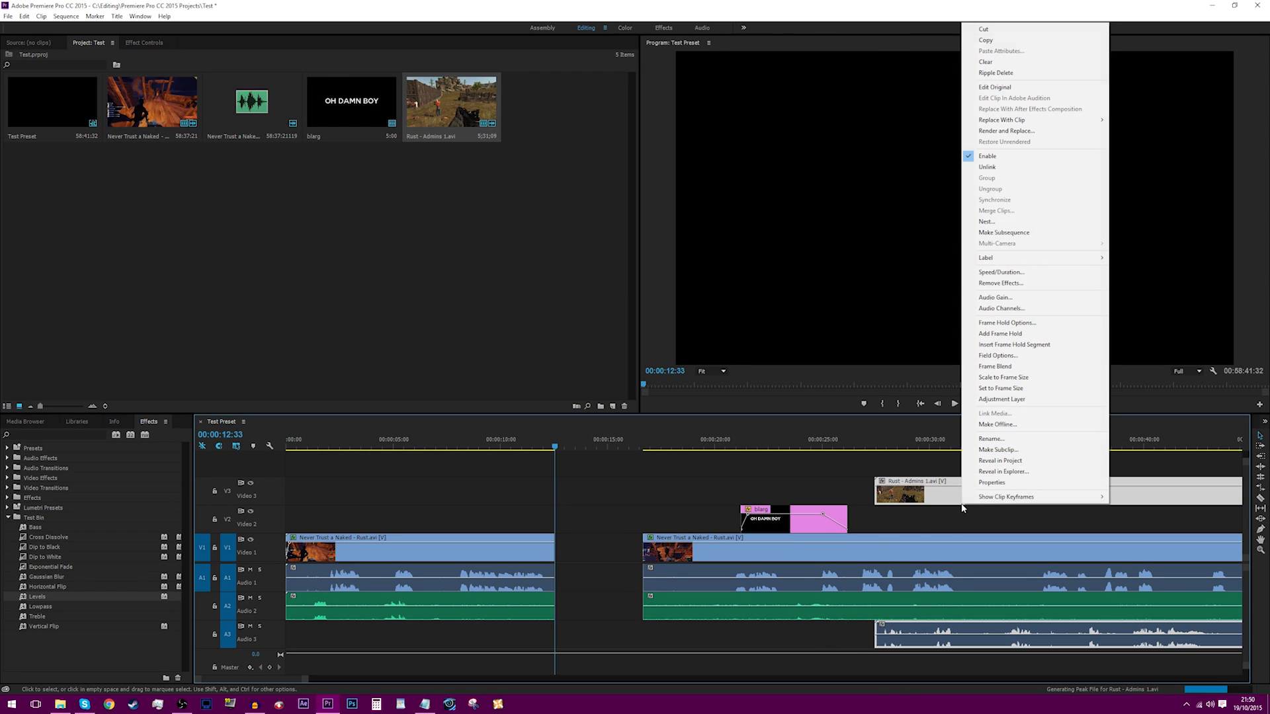
click(991, 167)
click(961, 438)
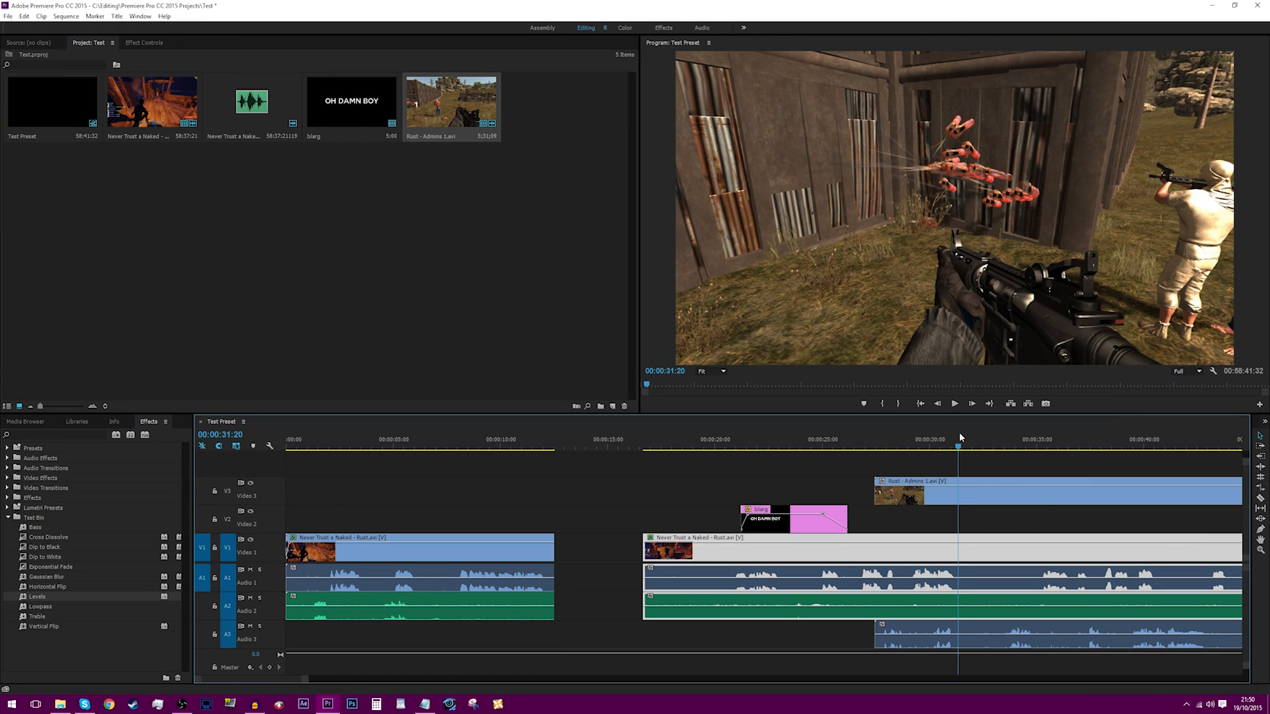
key(c)
click(958, 495)
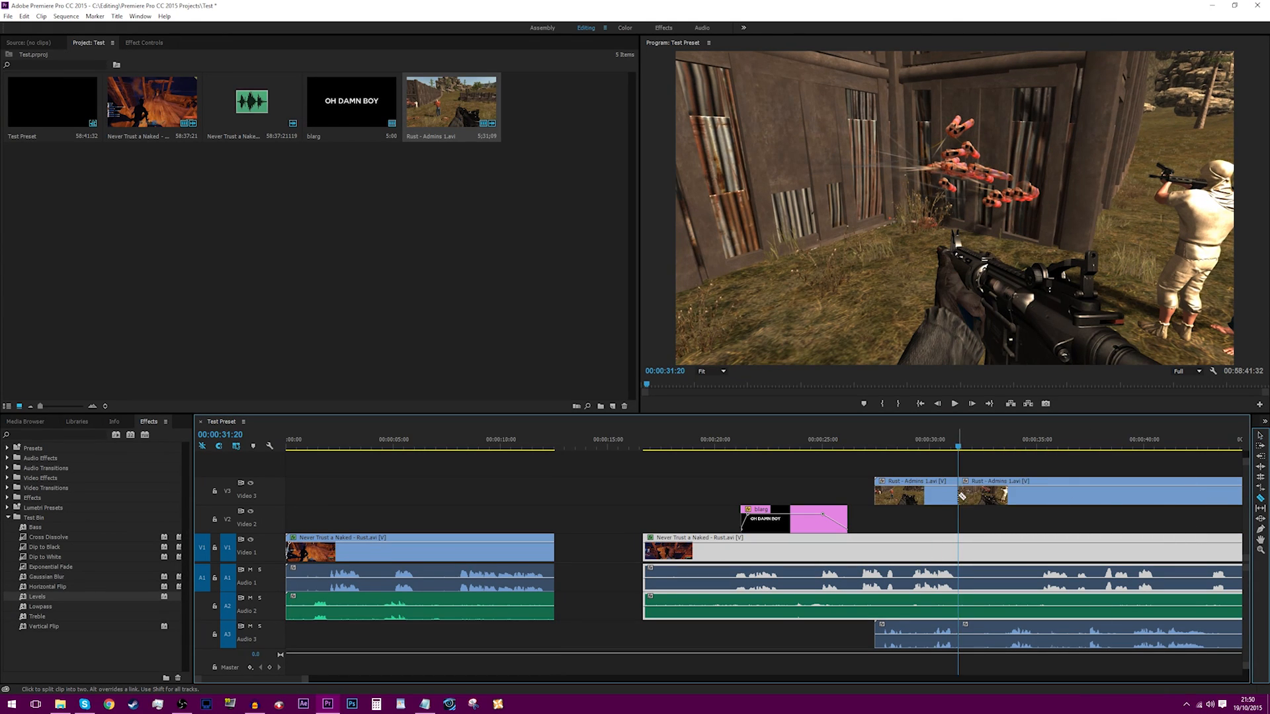
key(v)
click(1017, 493)
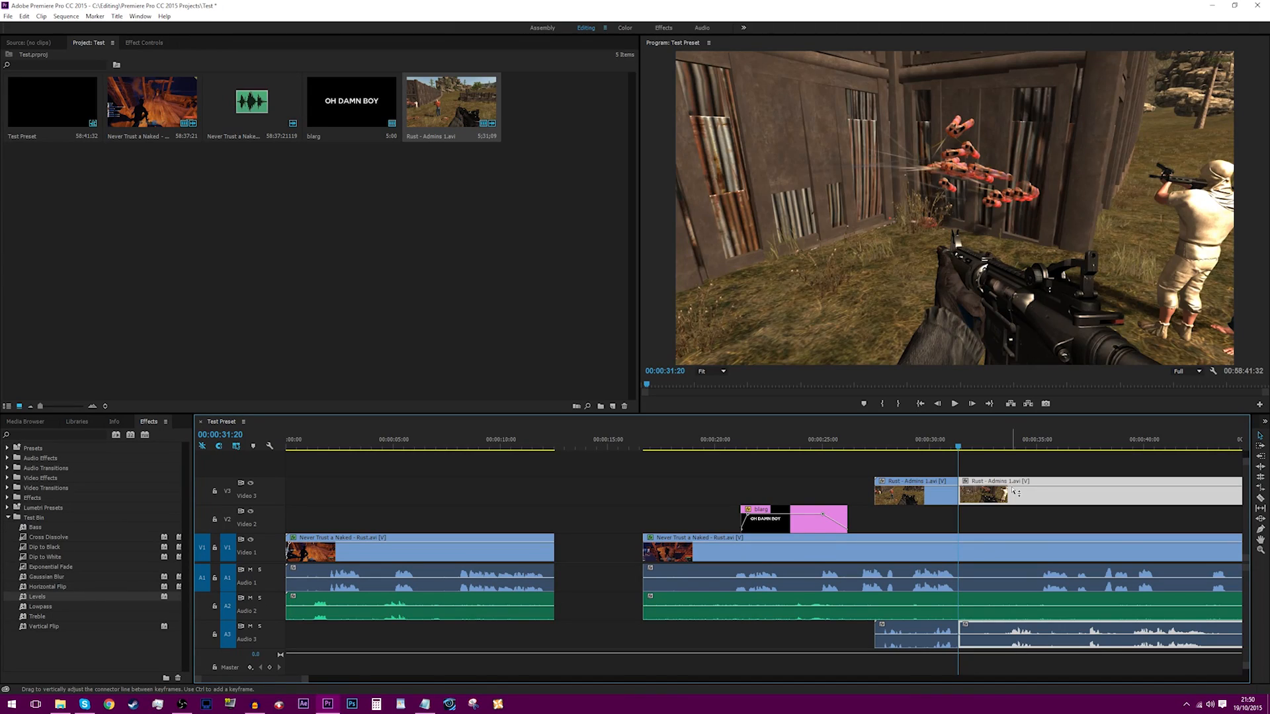
Step: Move the shortened Rust - Admins 1 clip into the Video 1 gap with its audio on Audio 2, and play through it
drag(1017, 492, 607, 556)
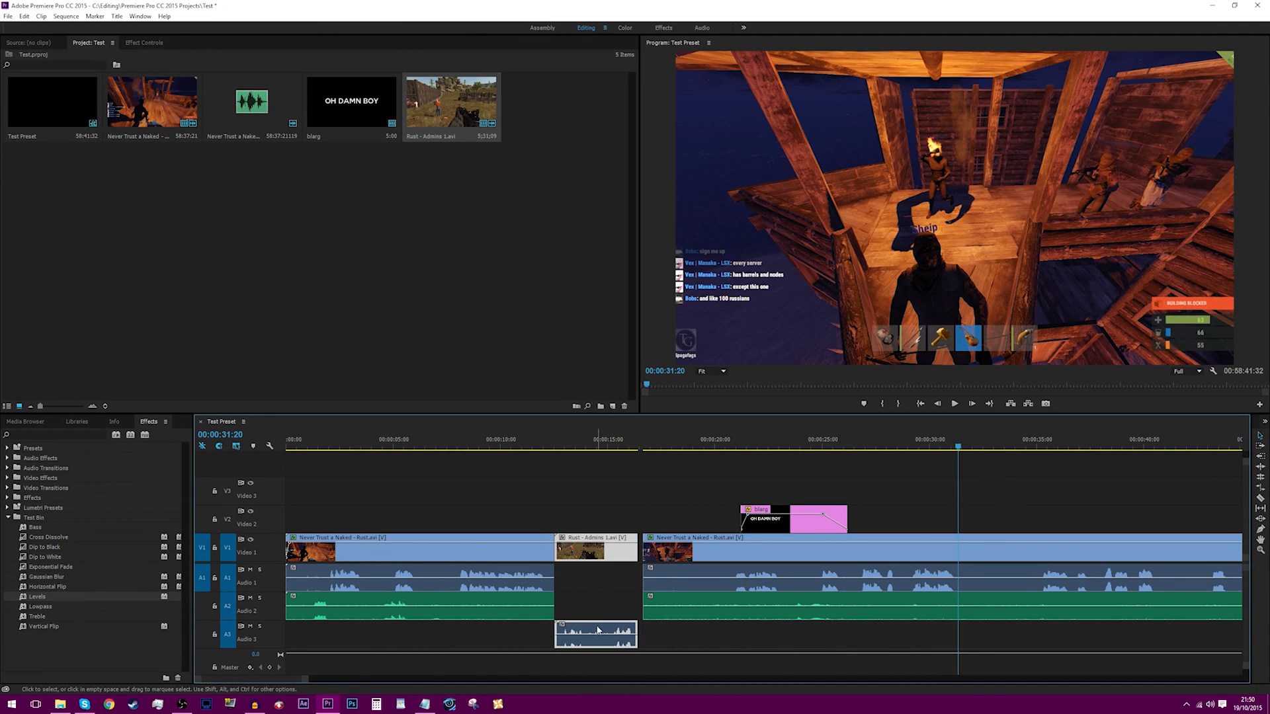
drag(597, 630, 597, 605)
drag(582, 440, 552, 437)
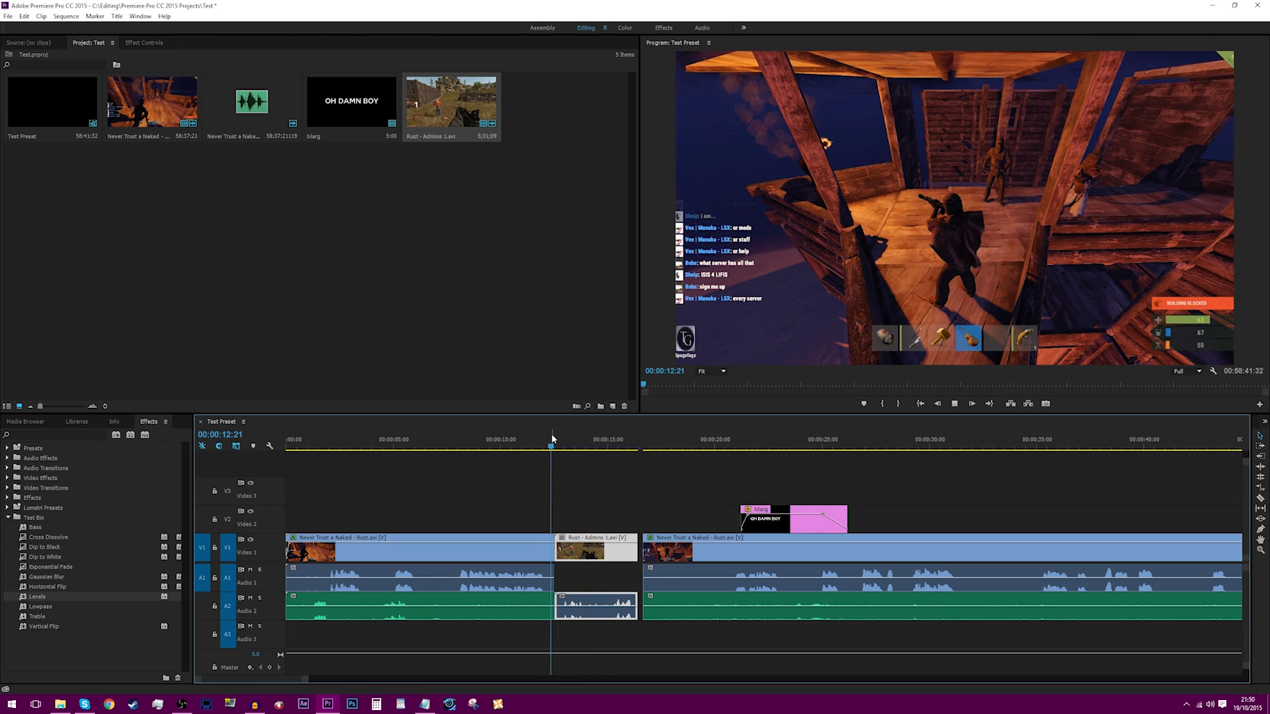
key(space)
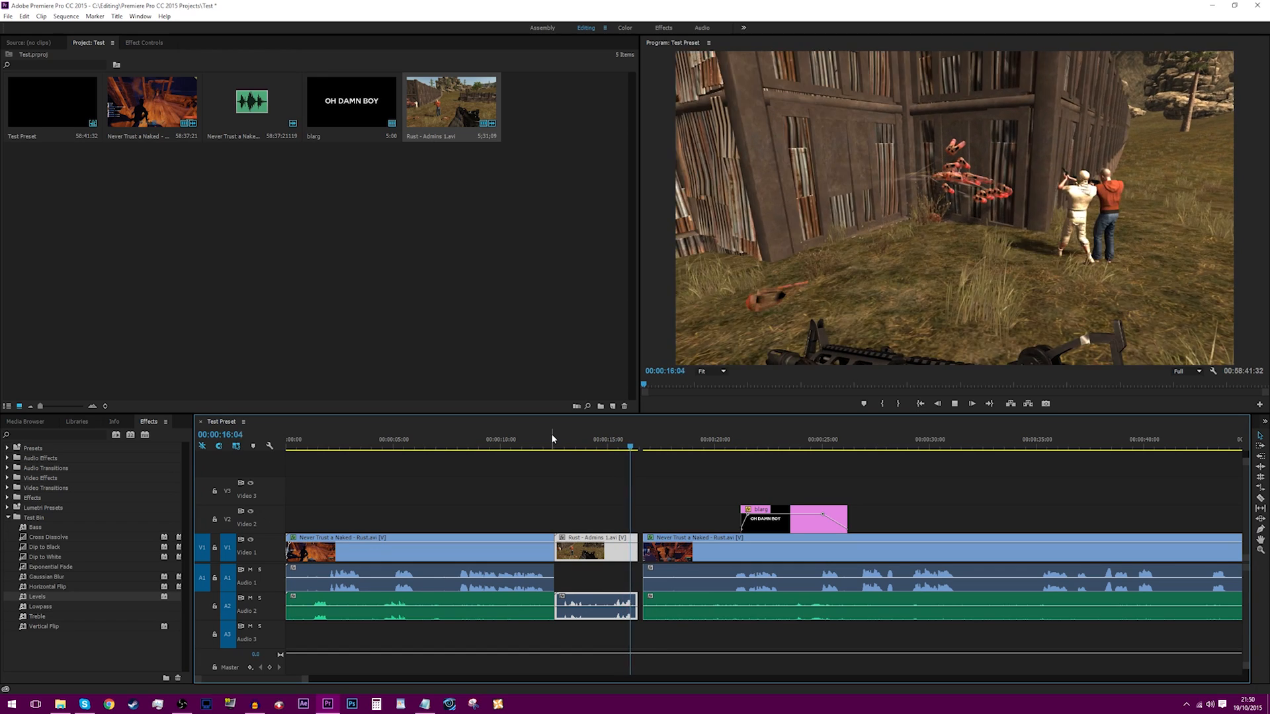
key(space)
Step: Close the remaining gap by moving the second Never Trust a Naked part and the title against the Rust - Admins 1 clip
click(793, 557)
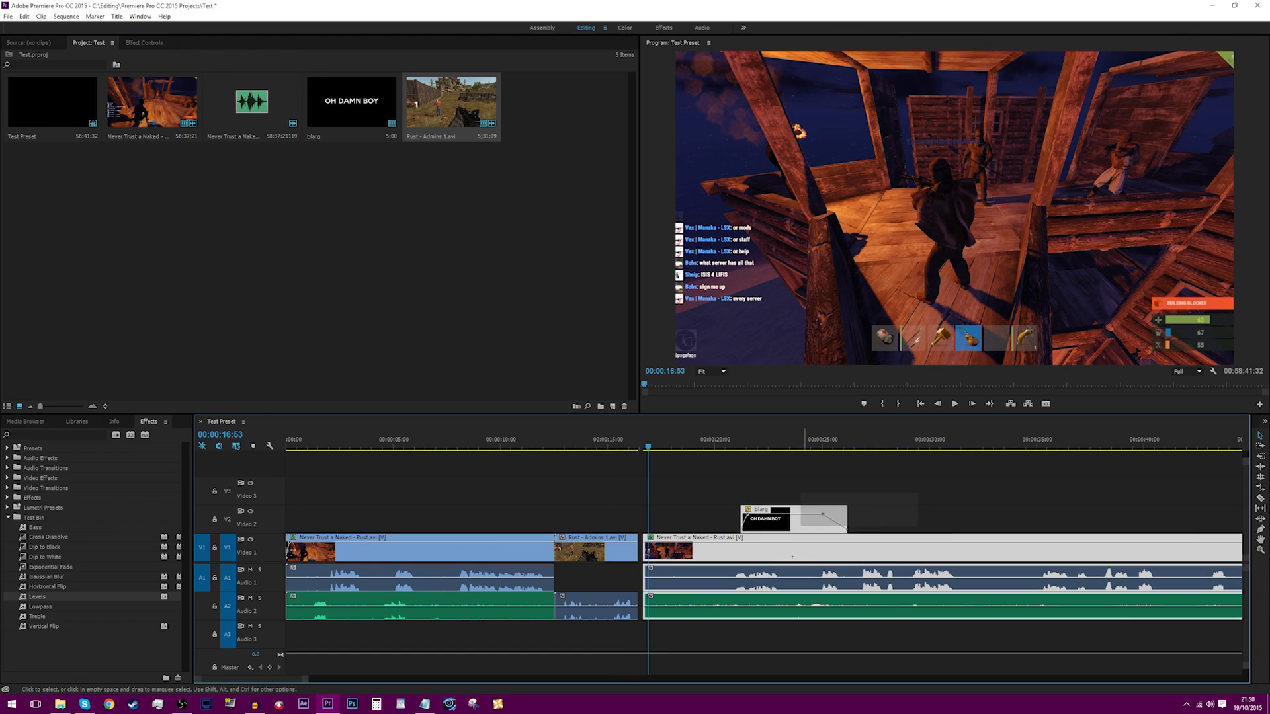
drag(793, 557, 703, 555)
click(619, 508)
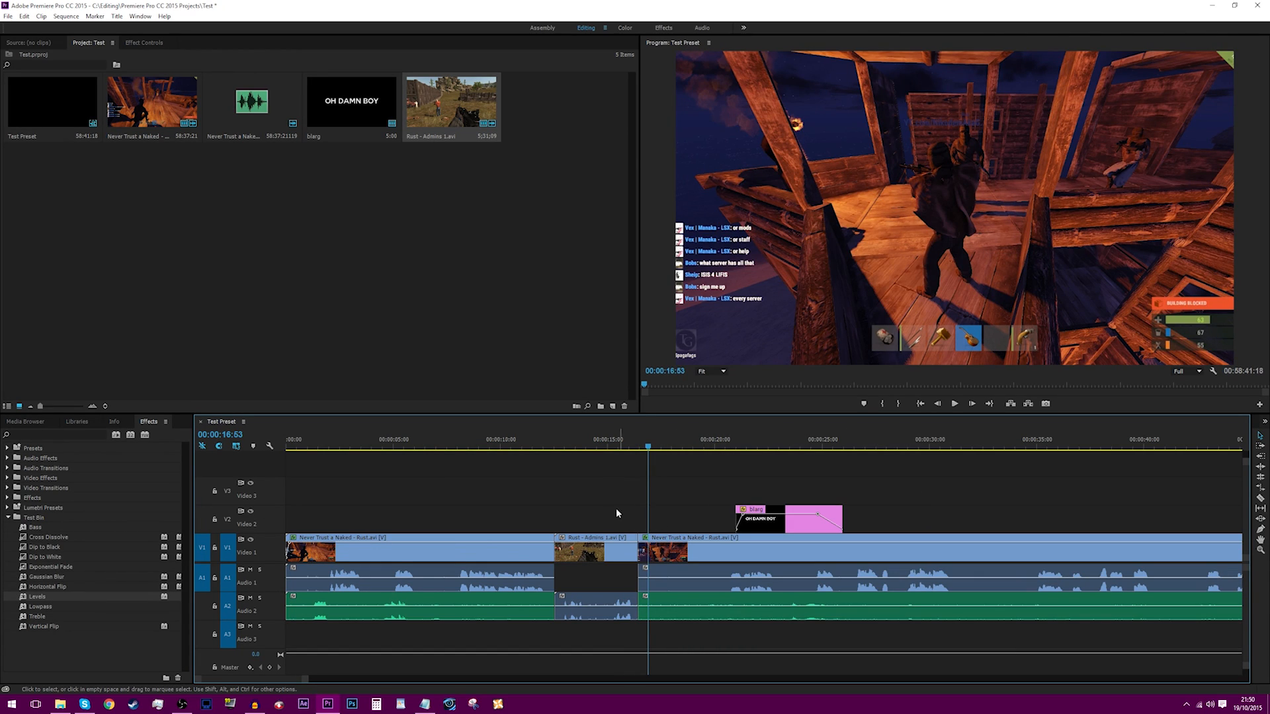
Step: Copy the keyframed Levels effect from the first Never Trust a Naked clip
drag(622, 436, 505, 437)
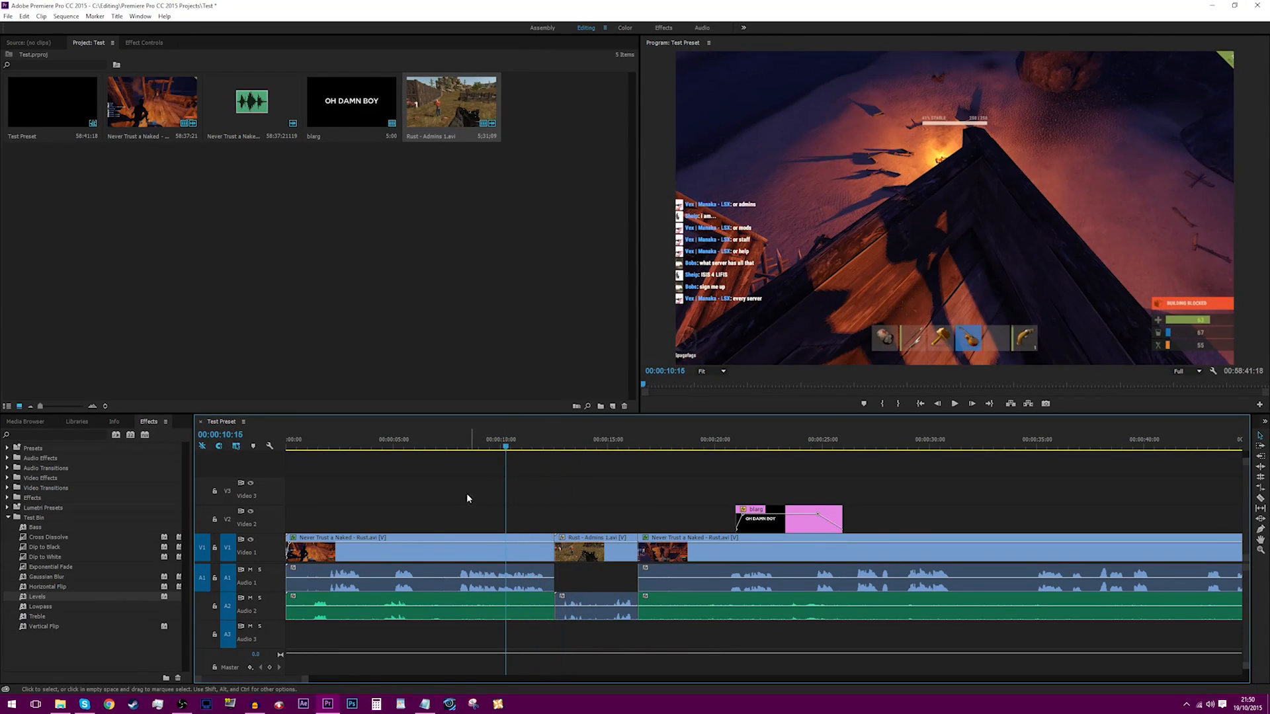
click(384, 549)
click(137, 44)
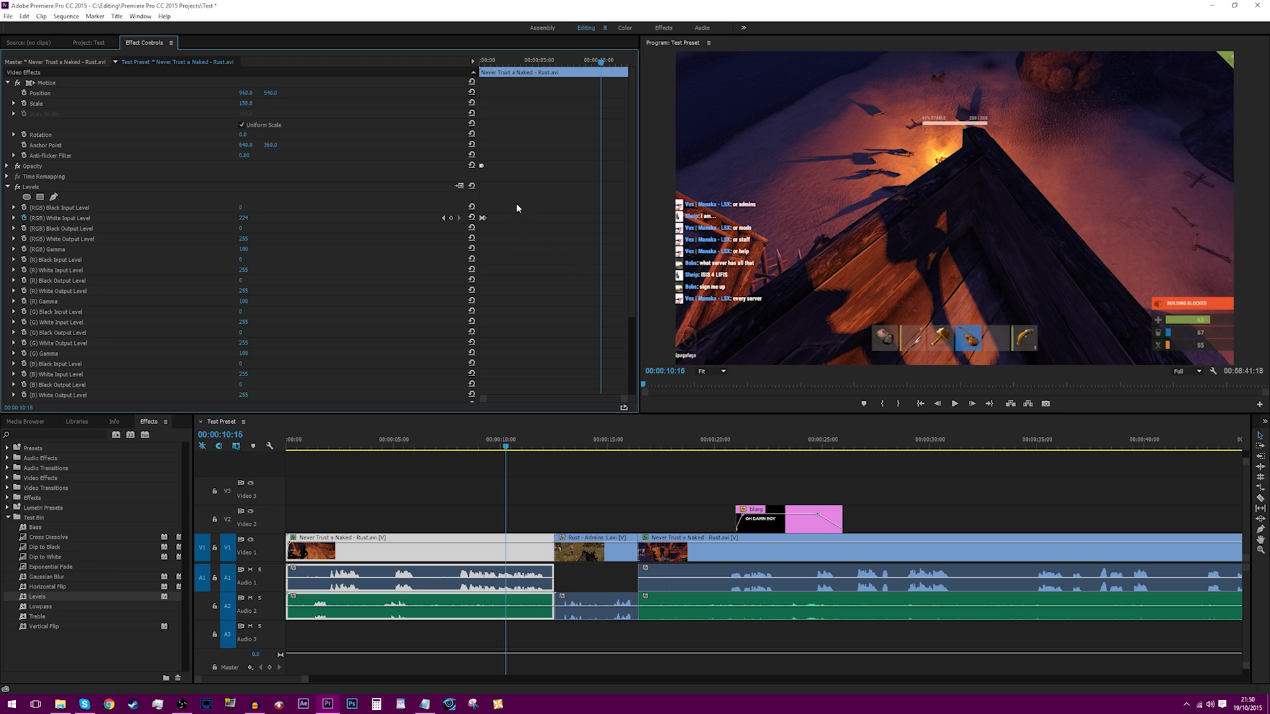
click(34, 188)
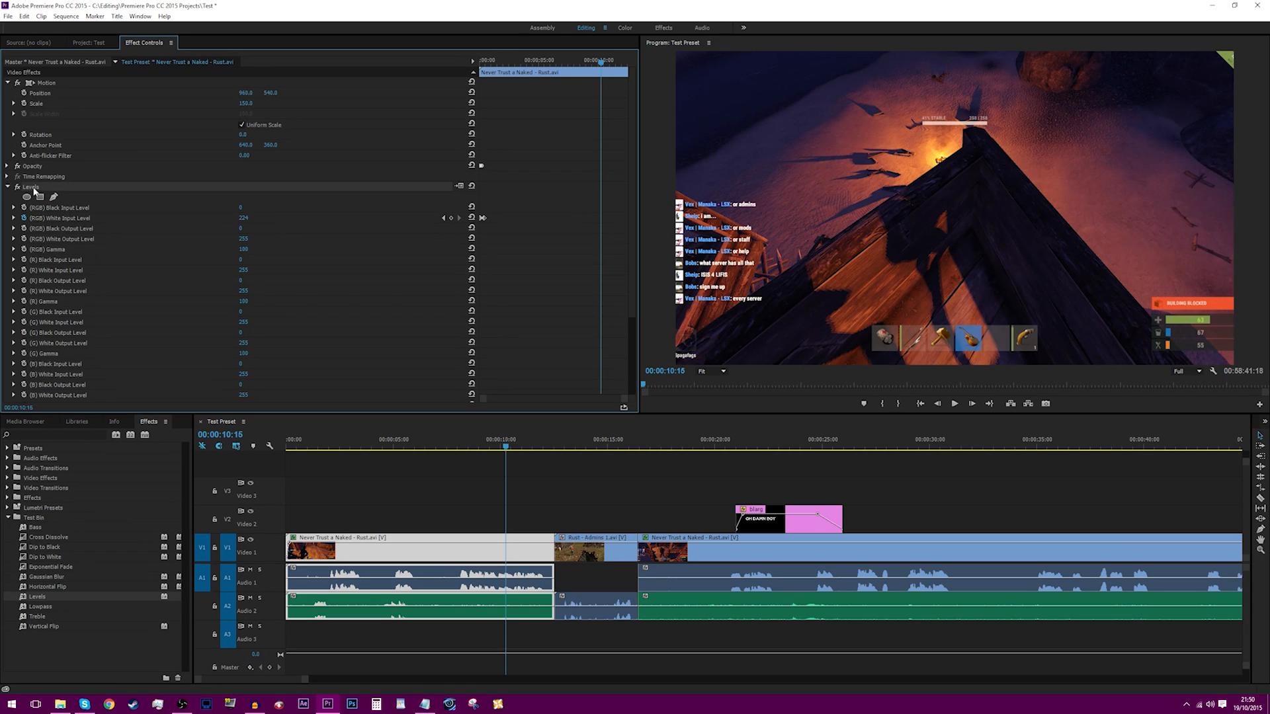
Step: Add a Levels effect to the Rust - Admins 1 clip and paste the copied keyframed Levels at the clip's start, 00:00:12:33
click(562, 605)
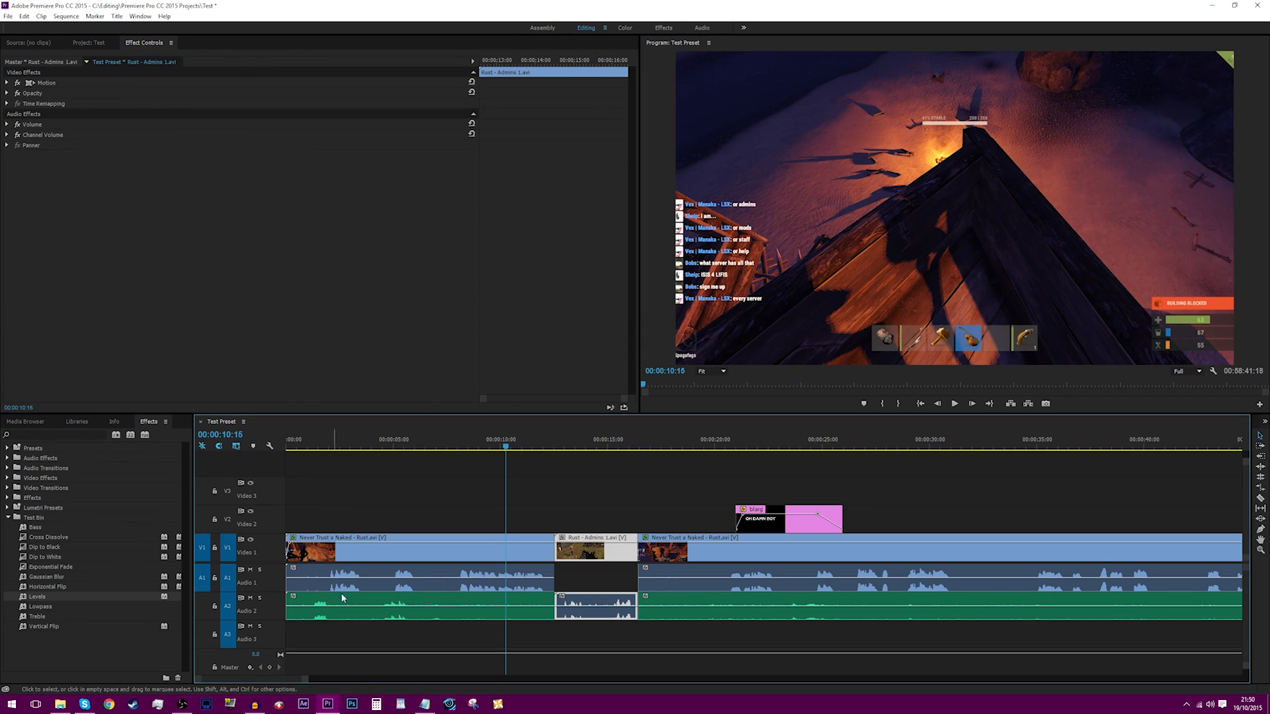
drag(27, 607, 575, 615)
drag(494, 61, 361, 65)
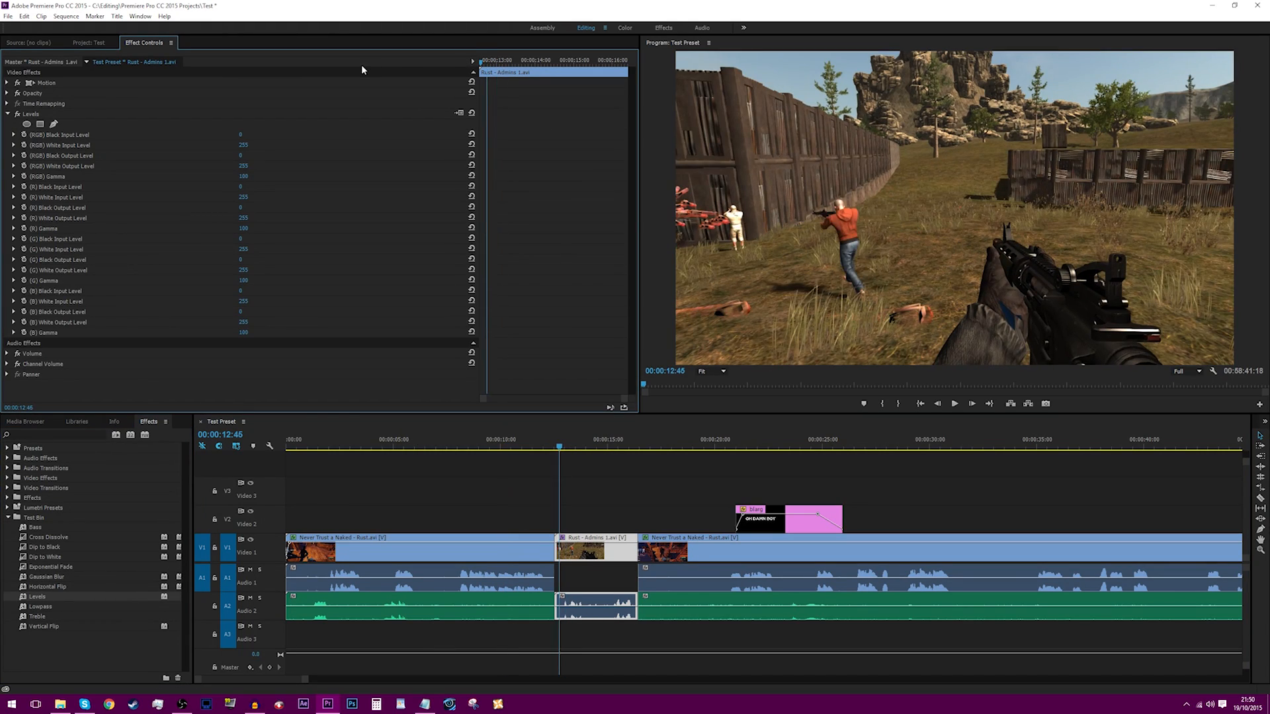
key(ctrl+v)
Step: Delete the Levels effect without keyframes from the Rust - Admins 1 clip, keeping the pasted one
scroll(359, 300, down, 3)
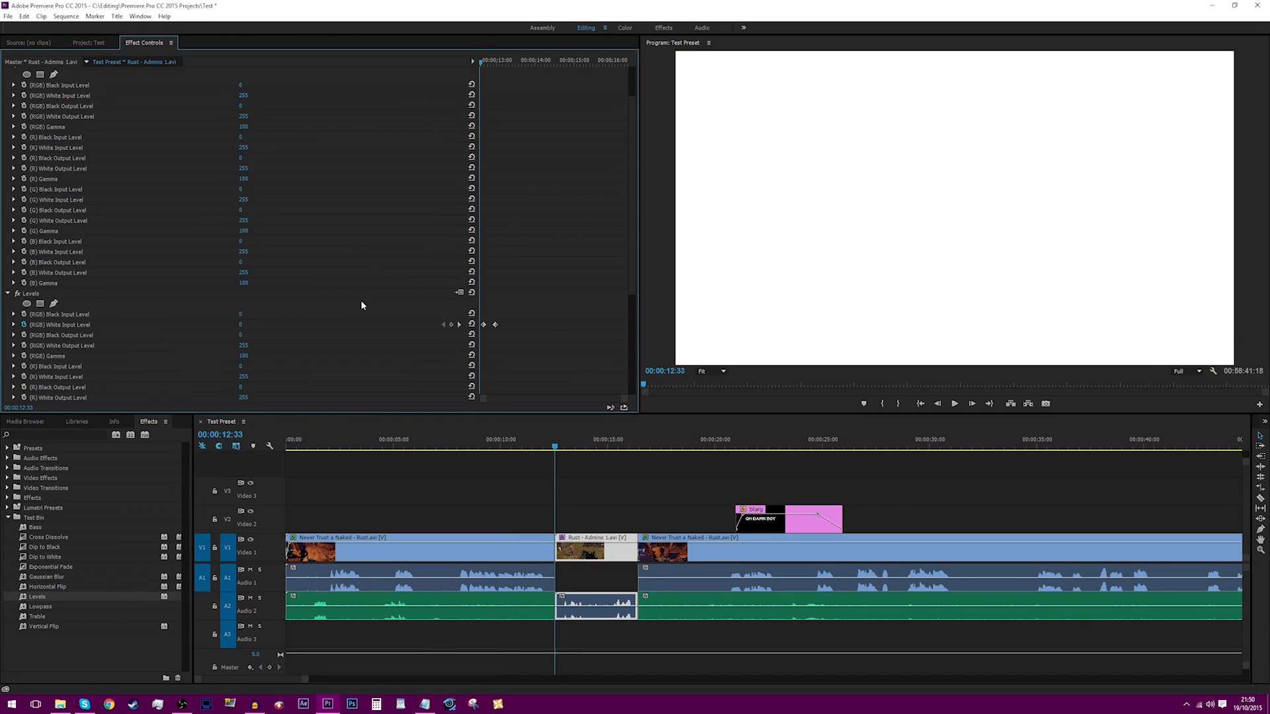
scroll(160, 270, up, 3)
click(37, 115)
key(Delete)
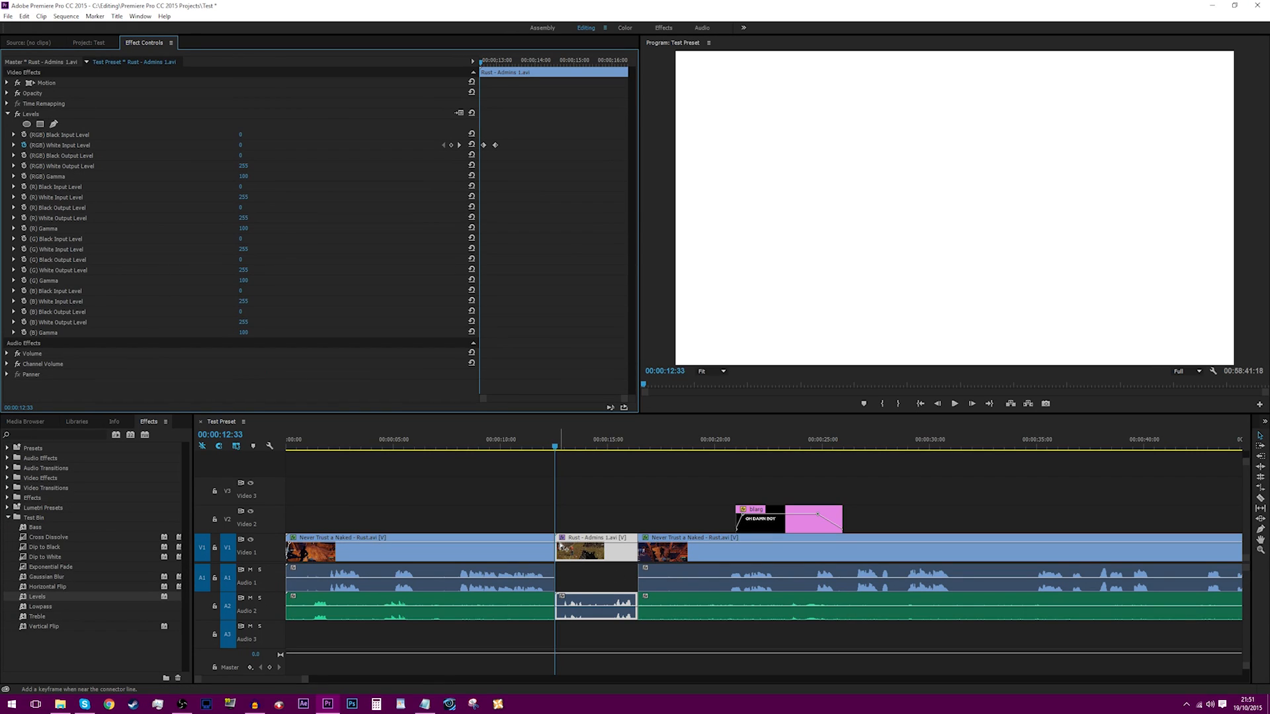
Step: Keyframe a short opacity fade-in at the start of the Rust - Admins 1 clip and play through it
drag(557, 560, 531, 561)
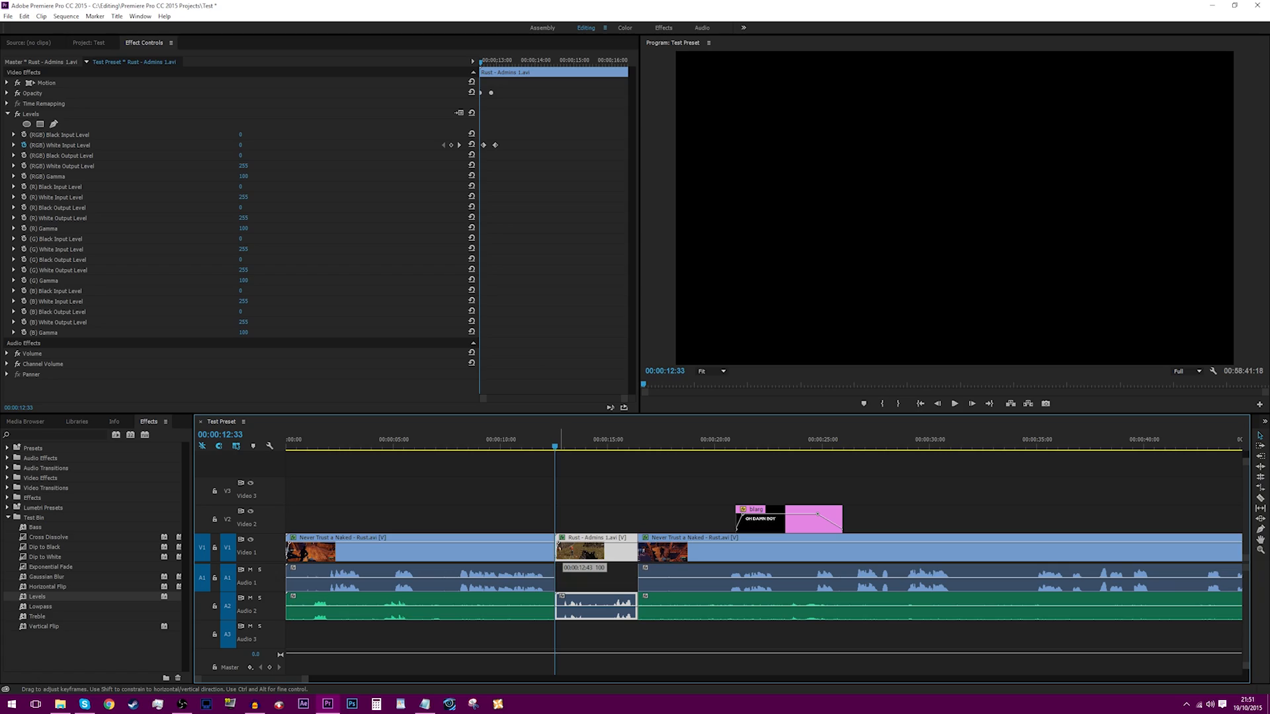
key(space)
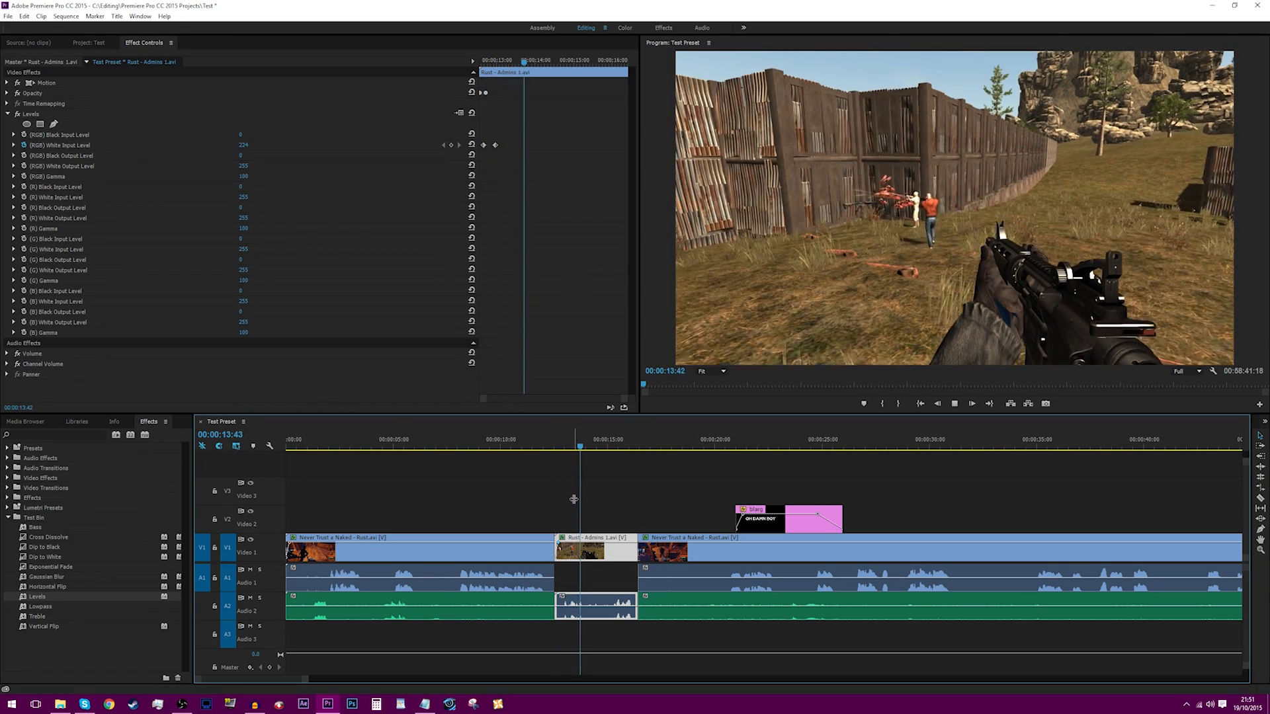
click(554, 446)
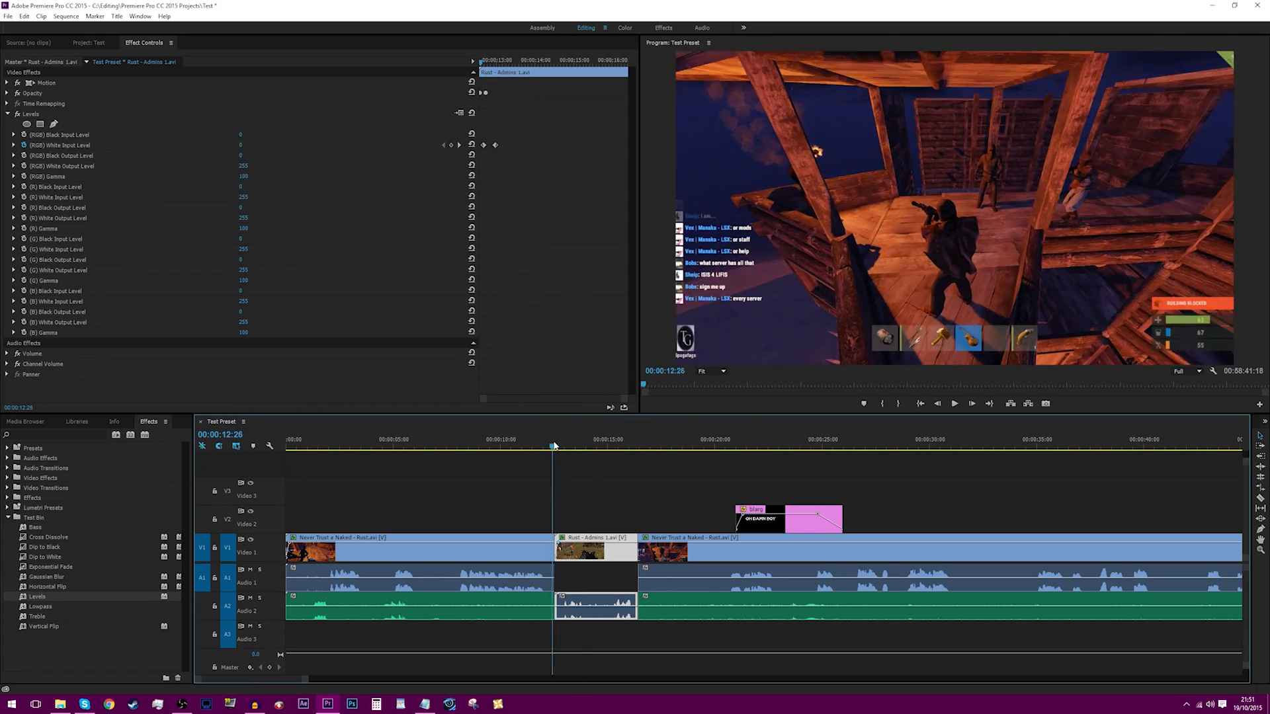
drag(554, 446, 628, 443)
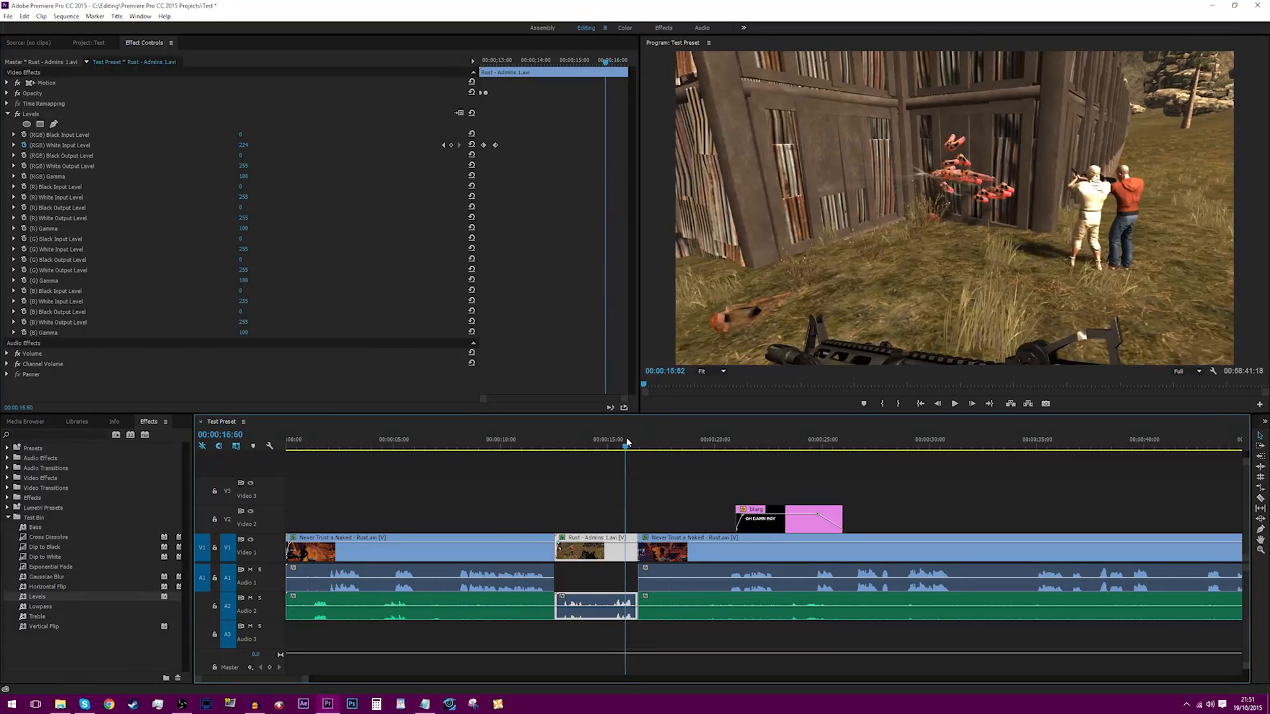
Step: Move the Rust - Admins 1 video up to Video 2 and unlink the second Never Trust a Naked clip from its audio
drag(626, 556, 626, 523)
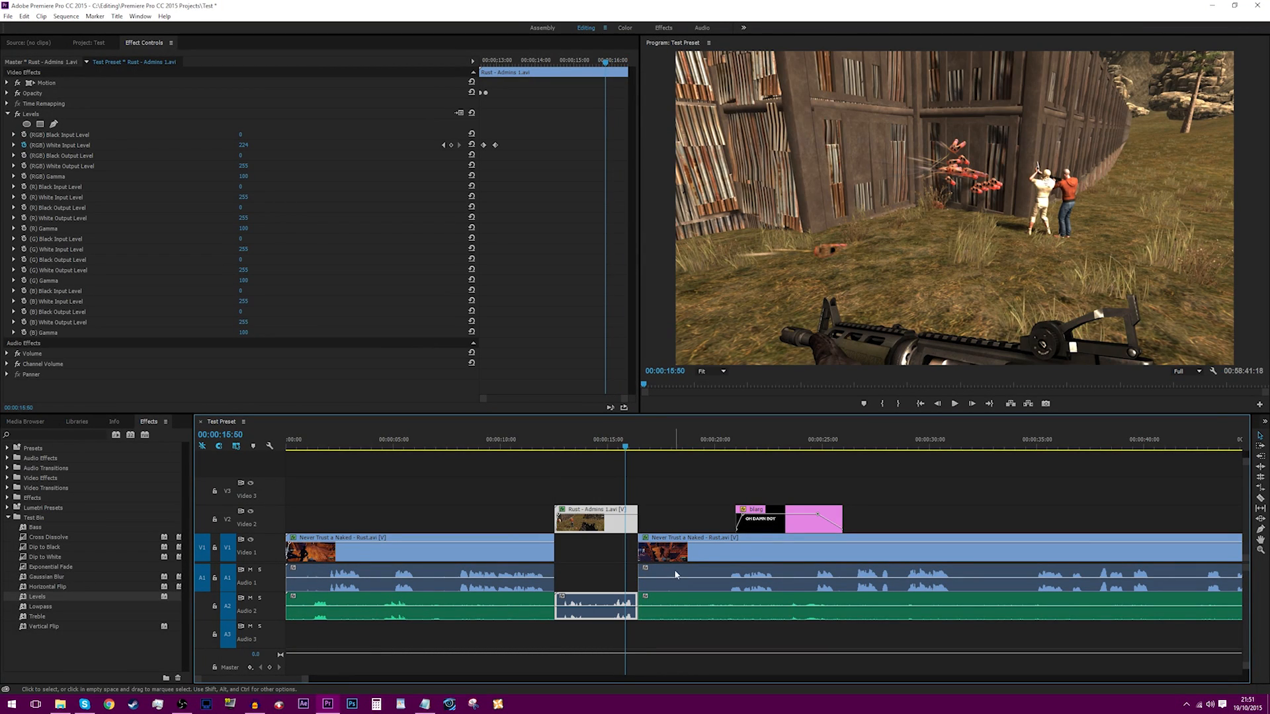
click(679, 558)
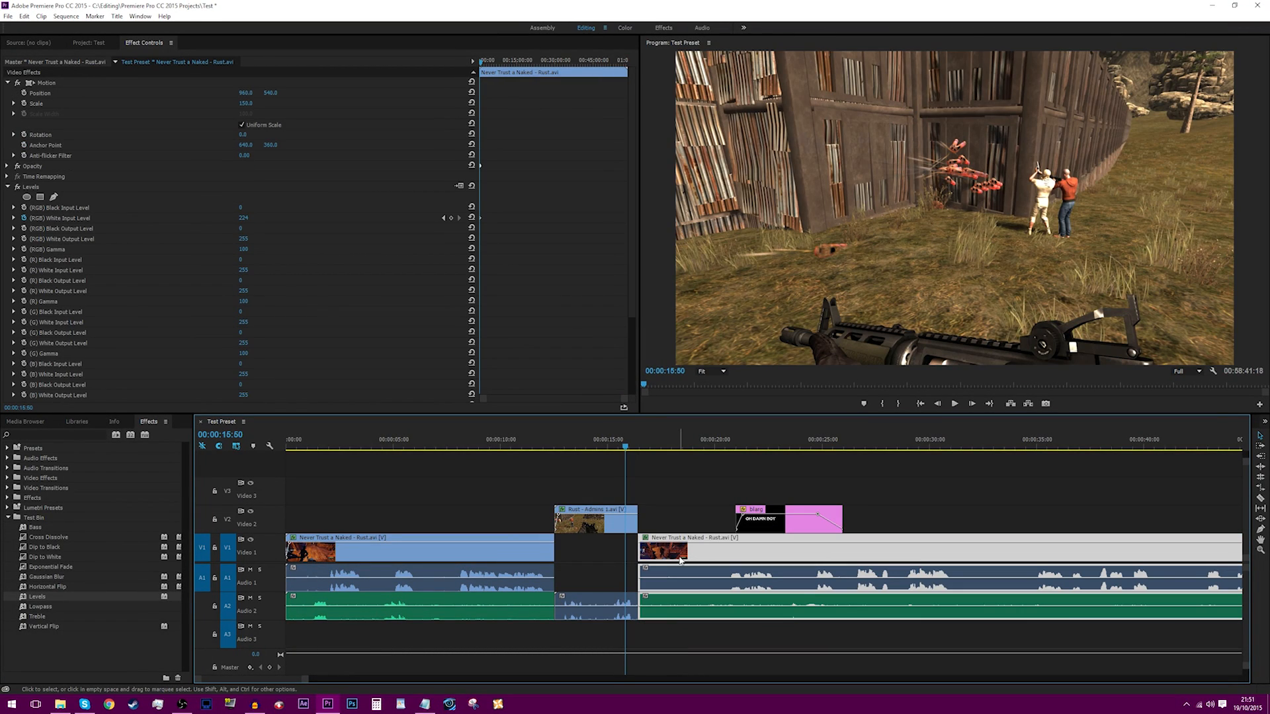
right_click(679, 557)
click(711, 219)
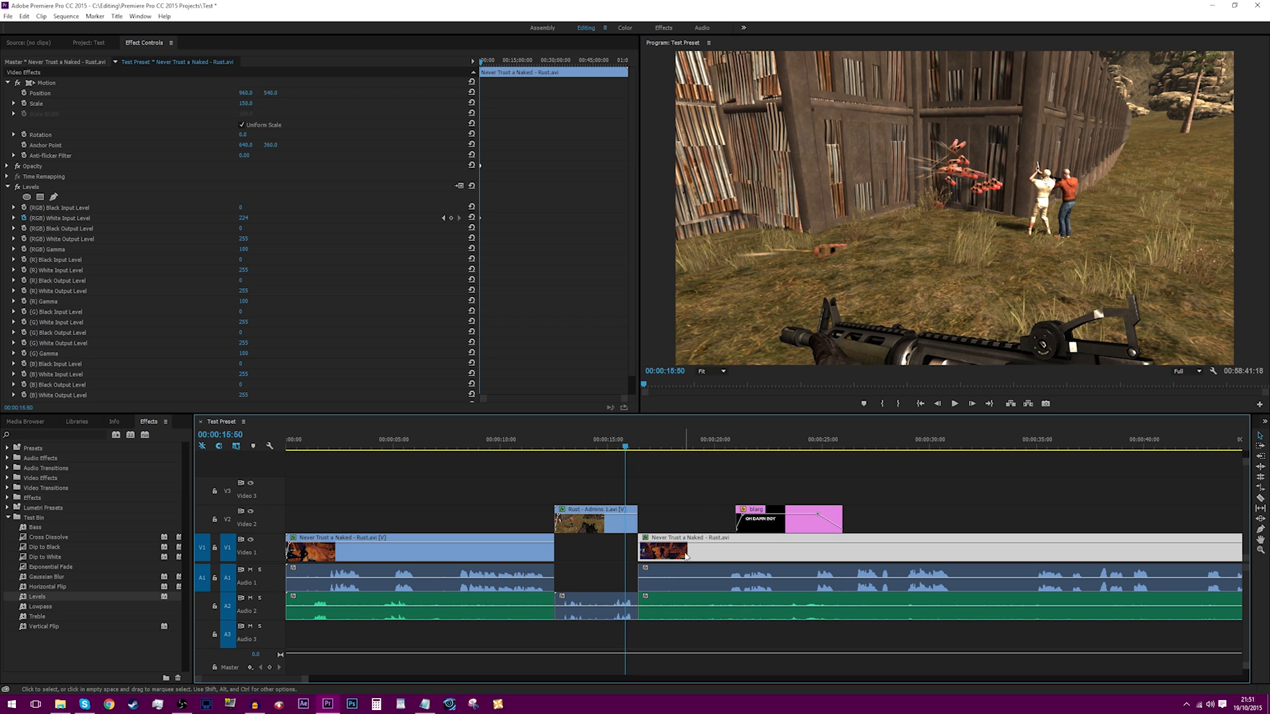
Step: Extend the second Never Trust a Naked video's start to 00:00:15:50, keyframe an opacity fade-out on Rust - Admins 1, and play it
drag(684, 555, 675, 554)
click(636, 520)
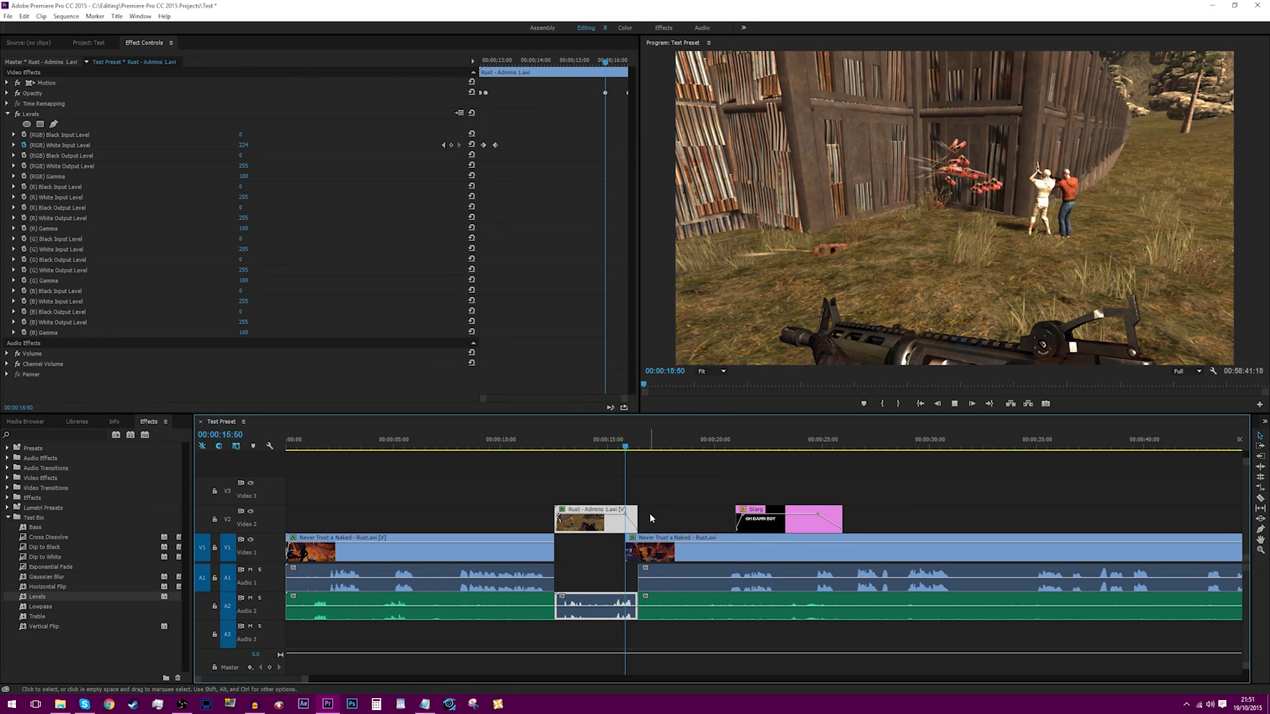
key(space)
key(space)
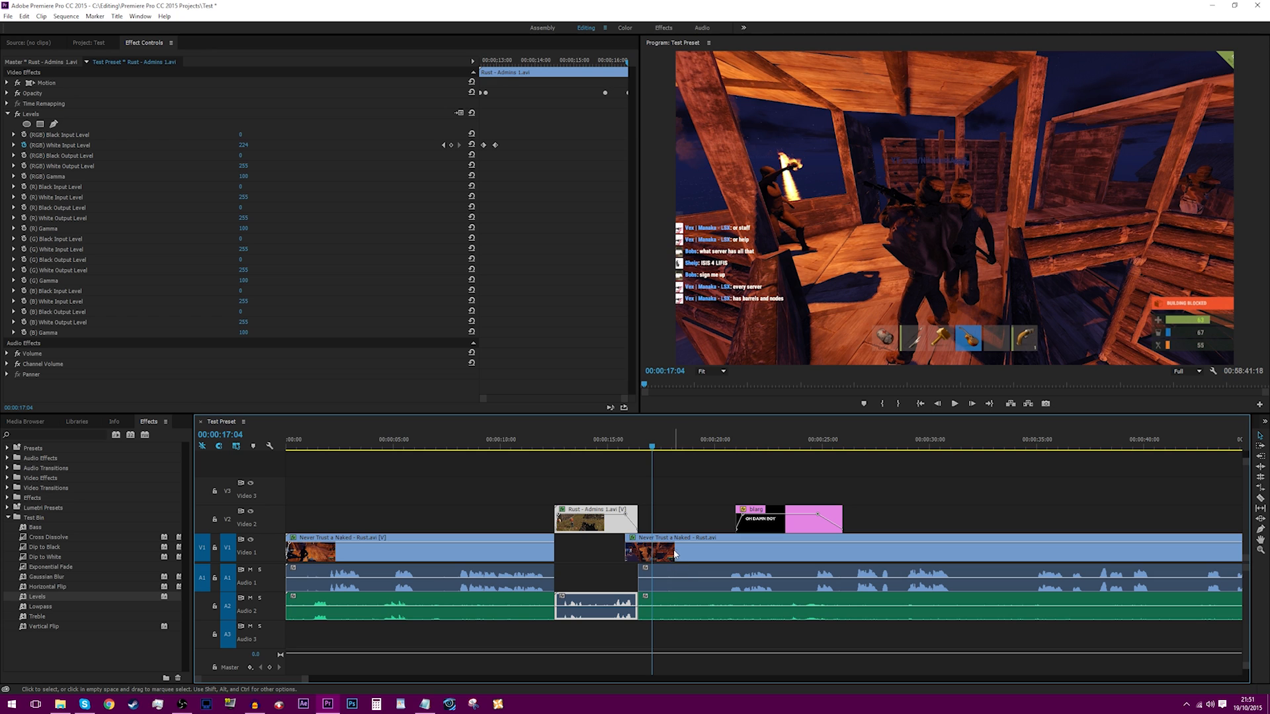
Step: Undo the fade-out and the extended clip start, and move the Rust - Admins 1 video back to Video 1
drag(642, 553, 656, 553)
key(ctrl+z)
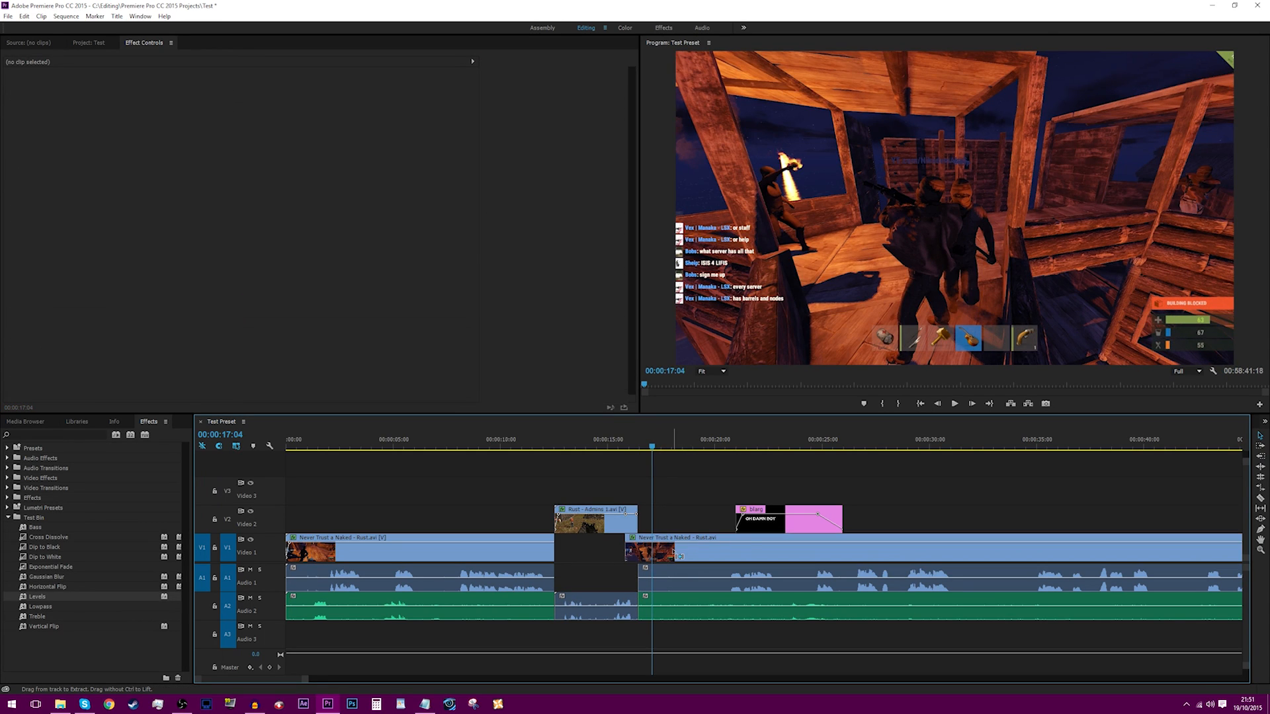
key(ctrl+z)
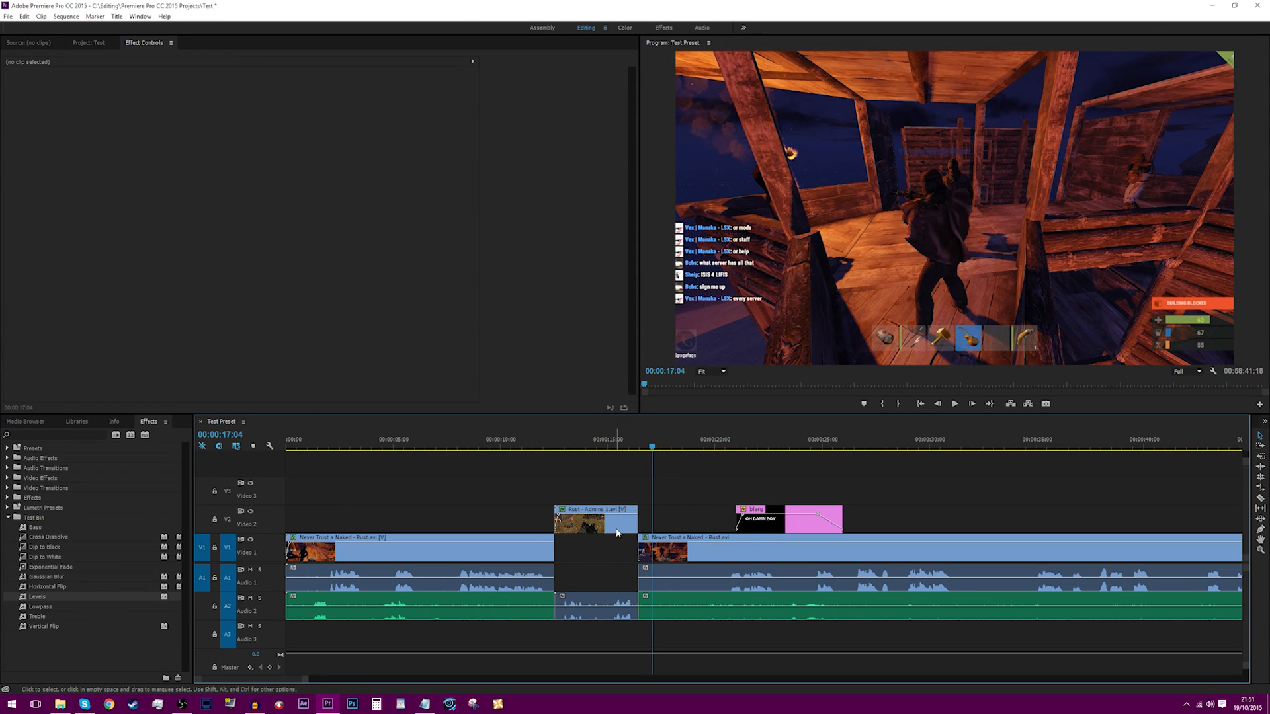
drag(602, 523, 602, 550)
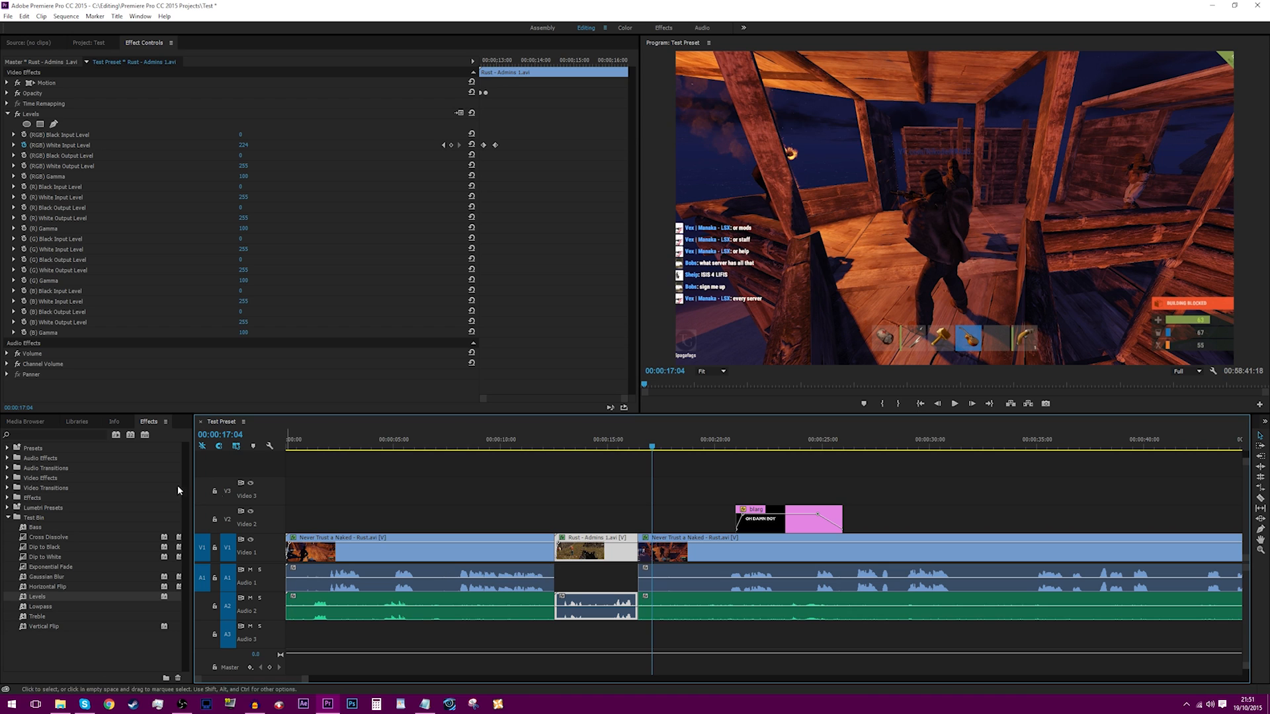
Step: Apply a Cross Dissolve at the cut between Rust - Admins 1 and the second Never Trust a Naked clip, and play through it
click(51, 645)
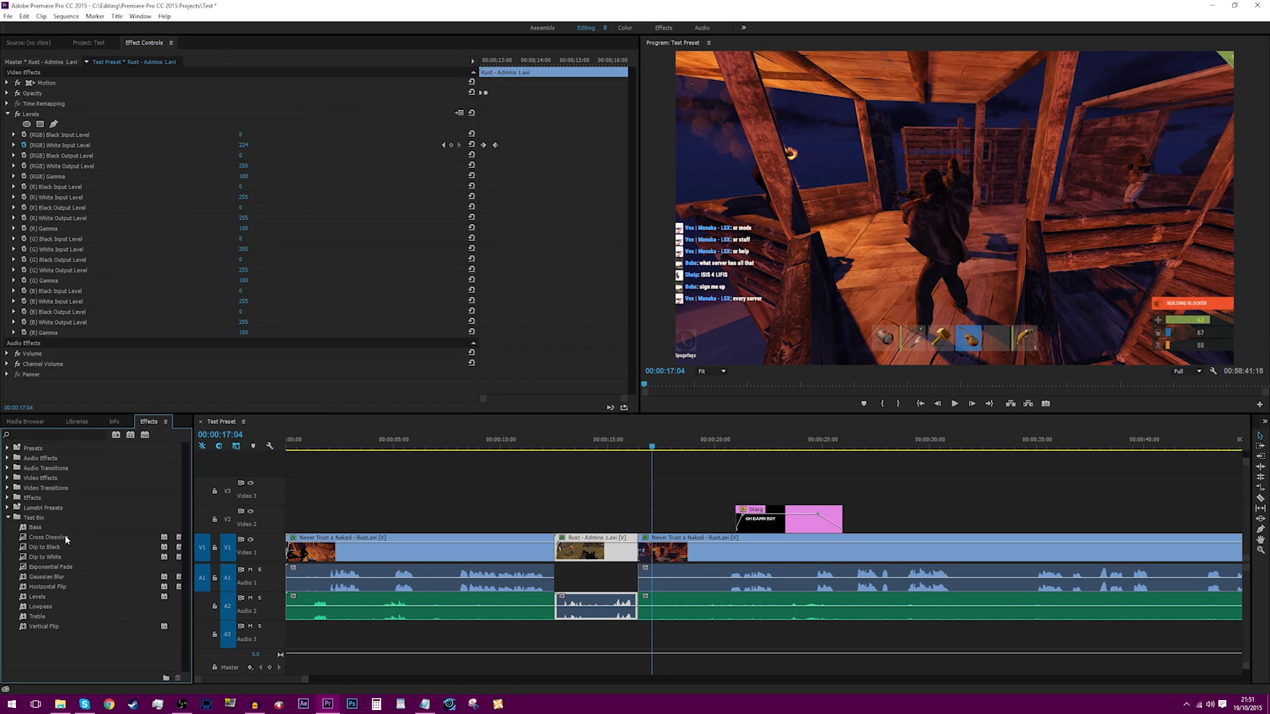
drag(66, 540, 79, 539)
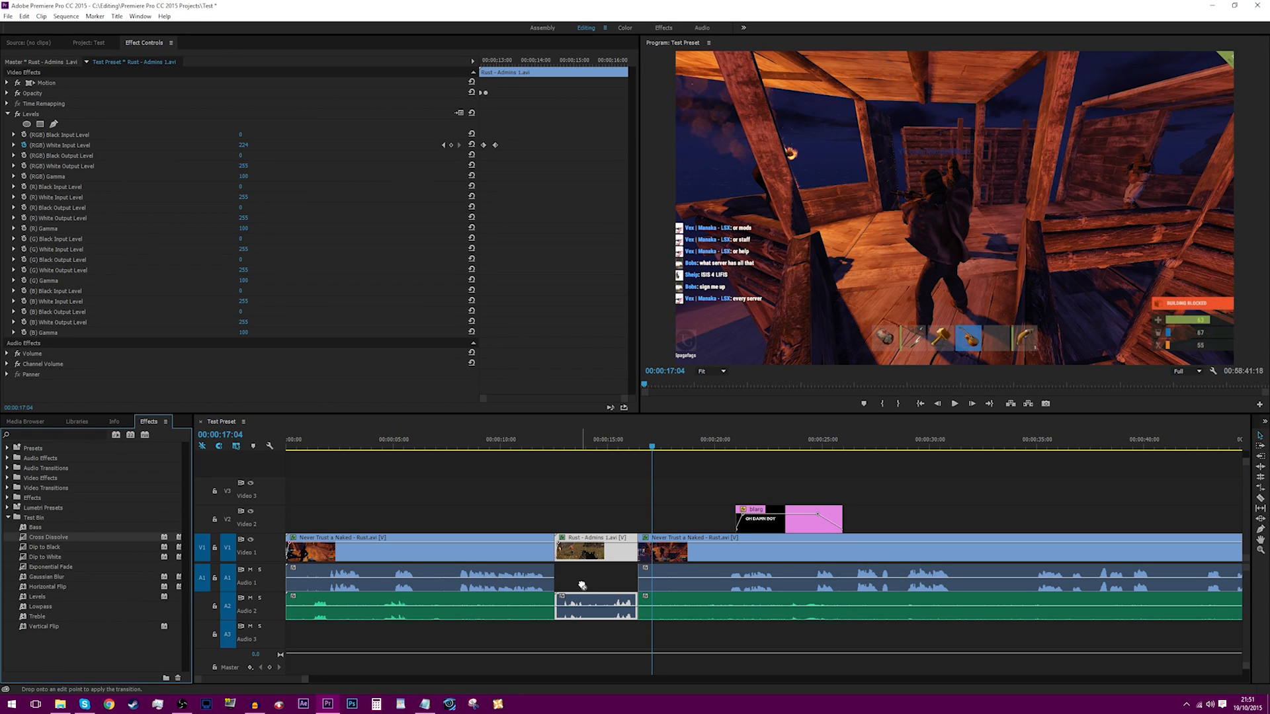
drag(642, 559, 639, 554)
drag(647, 446, 628, 446)
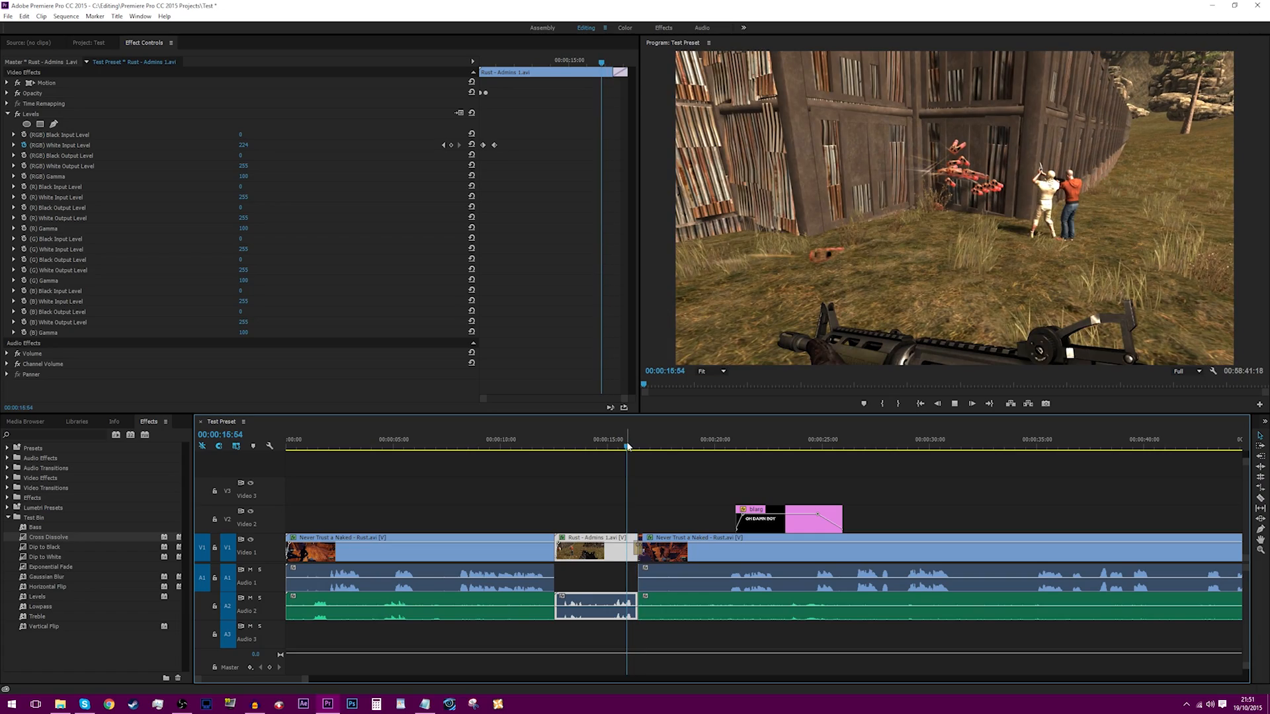
key(space)
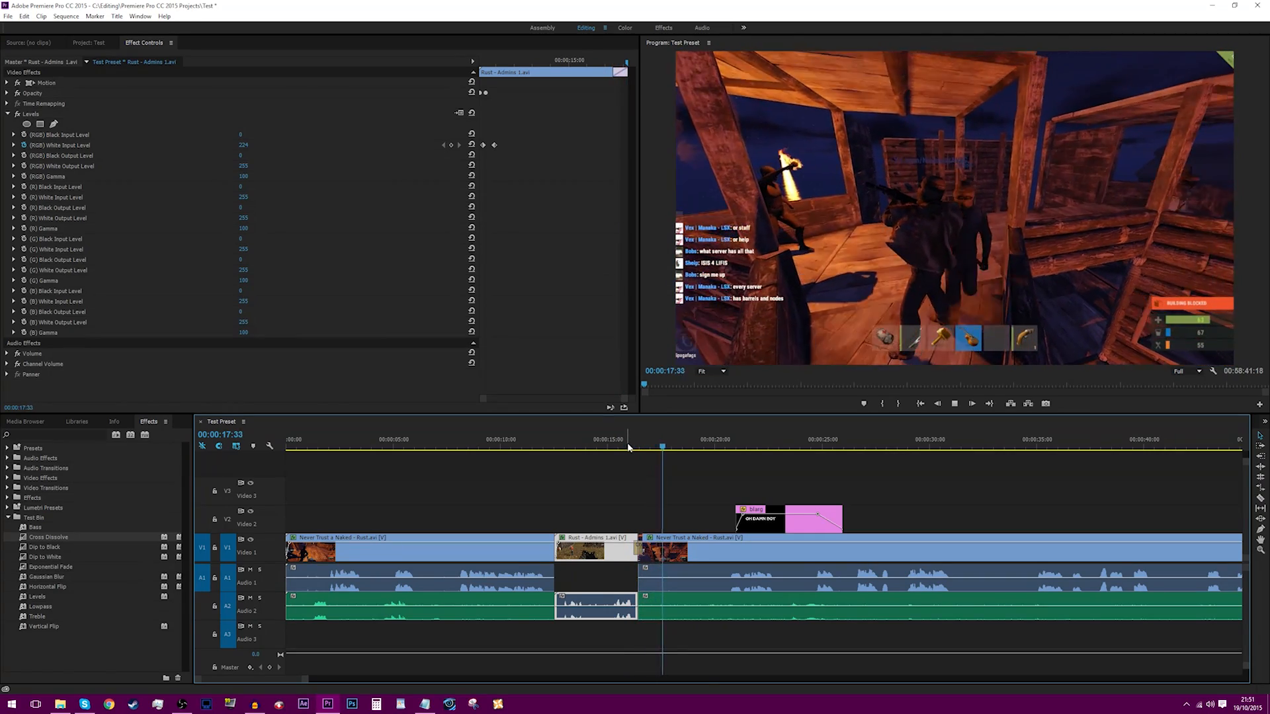
key(space)
drag(669, 448, 694, 521)
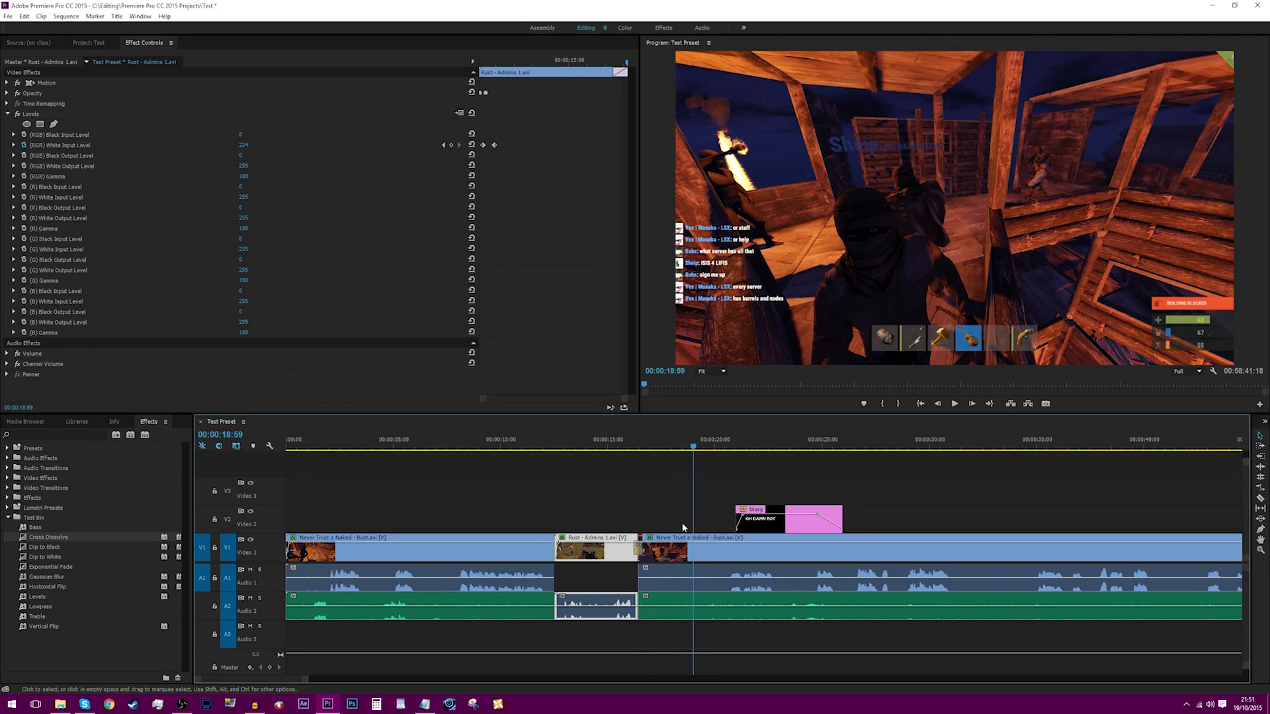
click(723, 499)
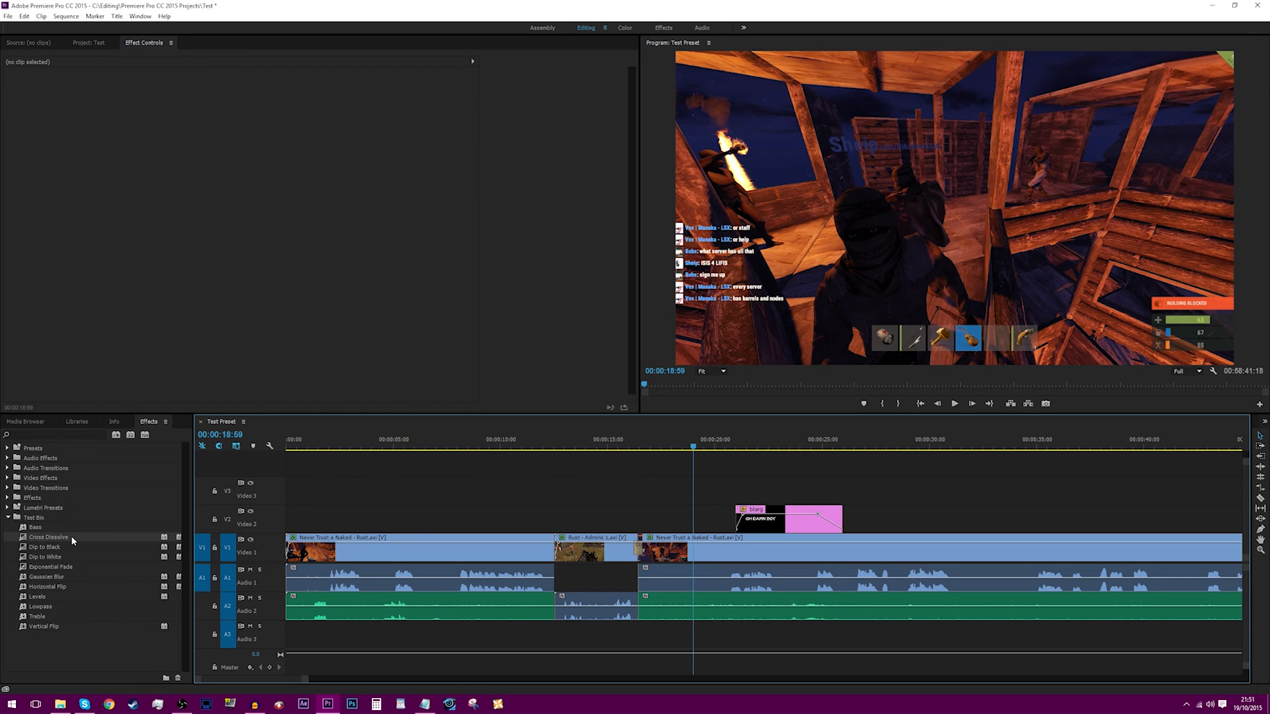
Step: Shorten the Cross Dissolve after Rust - Admins 1 to 00:00:00:11, keeping it centered at the cut, and play through it
click(635, 447)
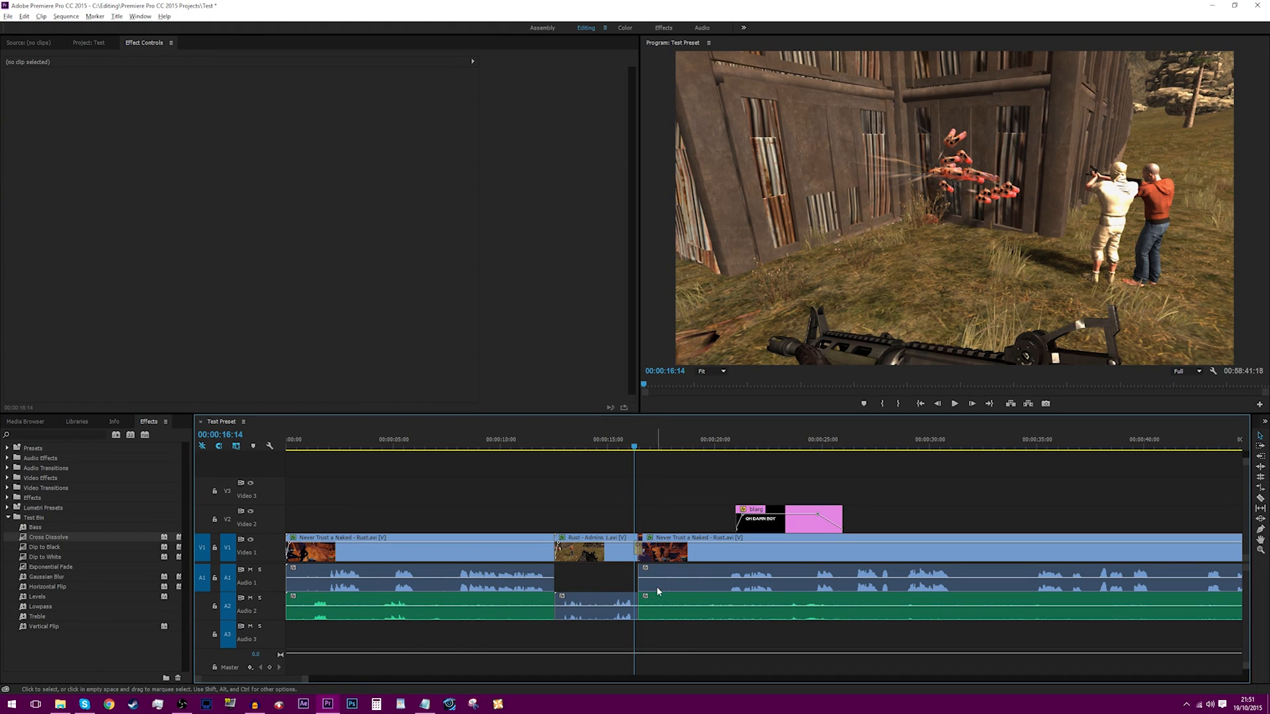
alt+scroll(658, 591, up, 8)
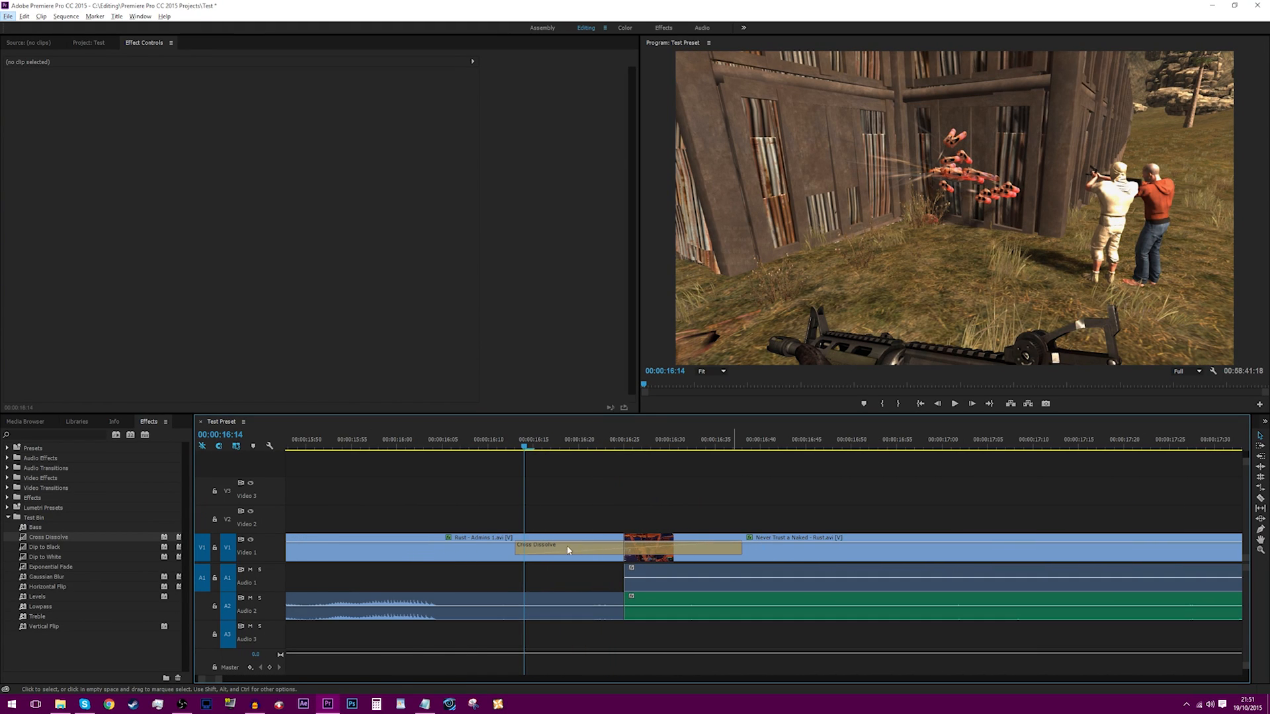
click(738, 549)
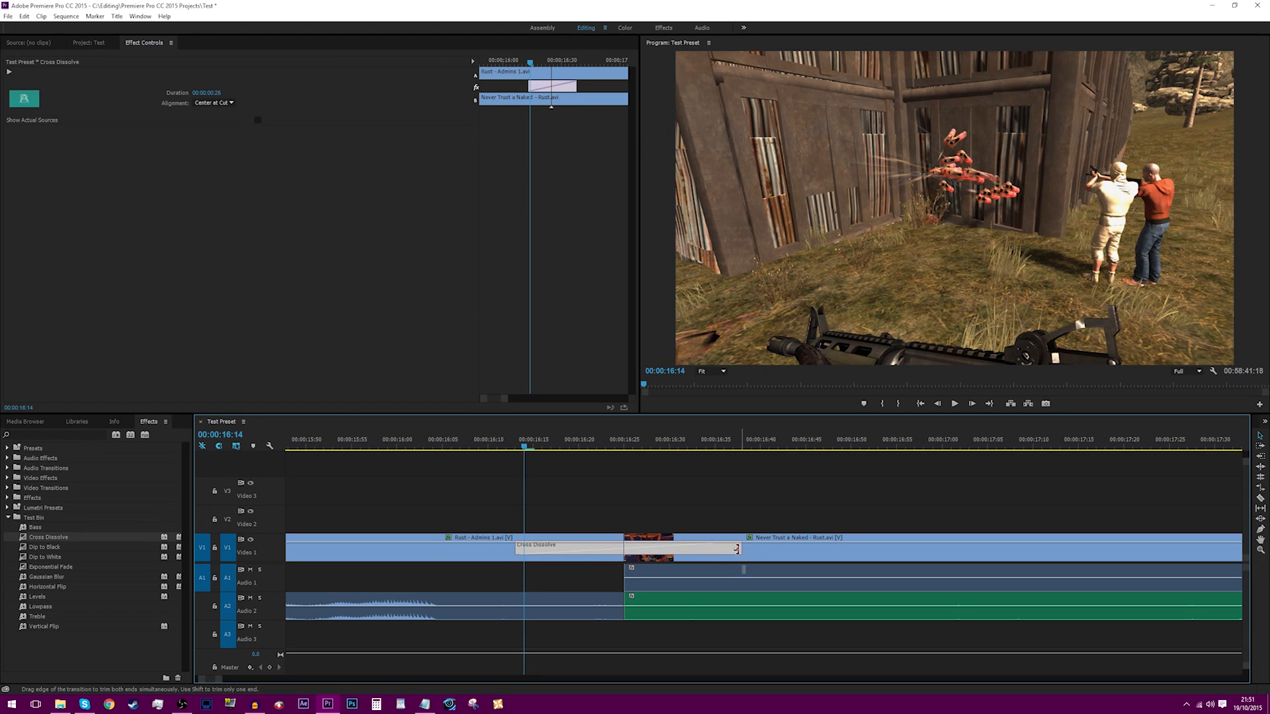
drag(737, 549, 677, 551)
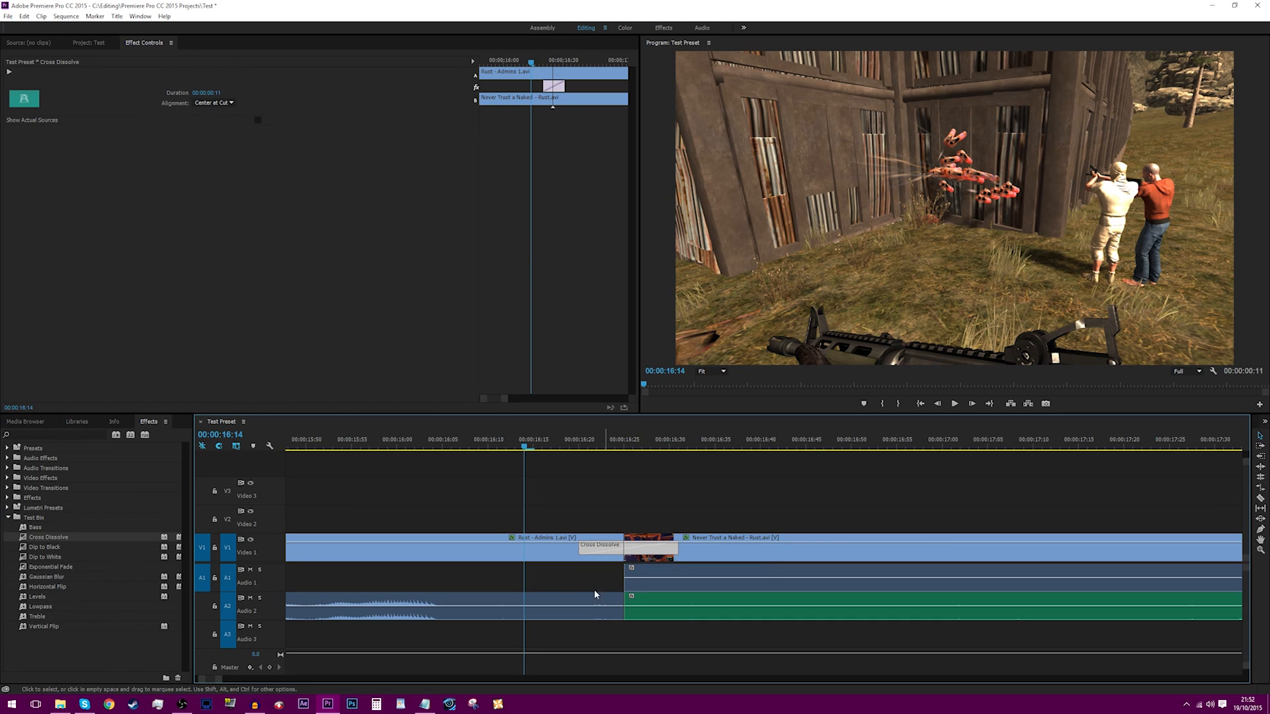
scroll(641, 549, down, 5)
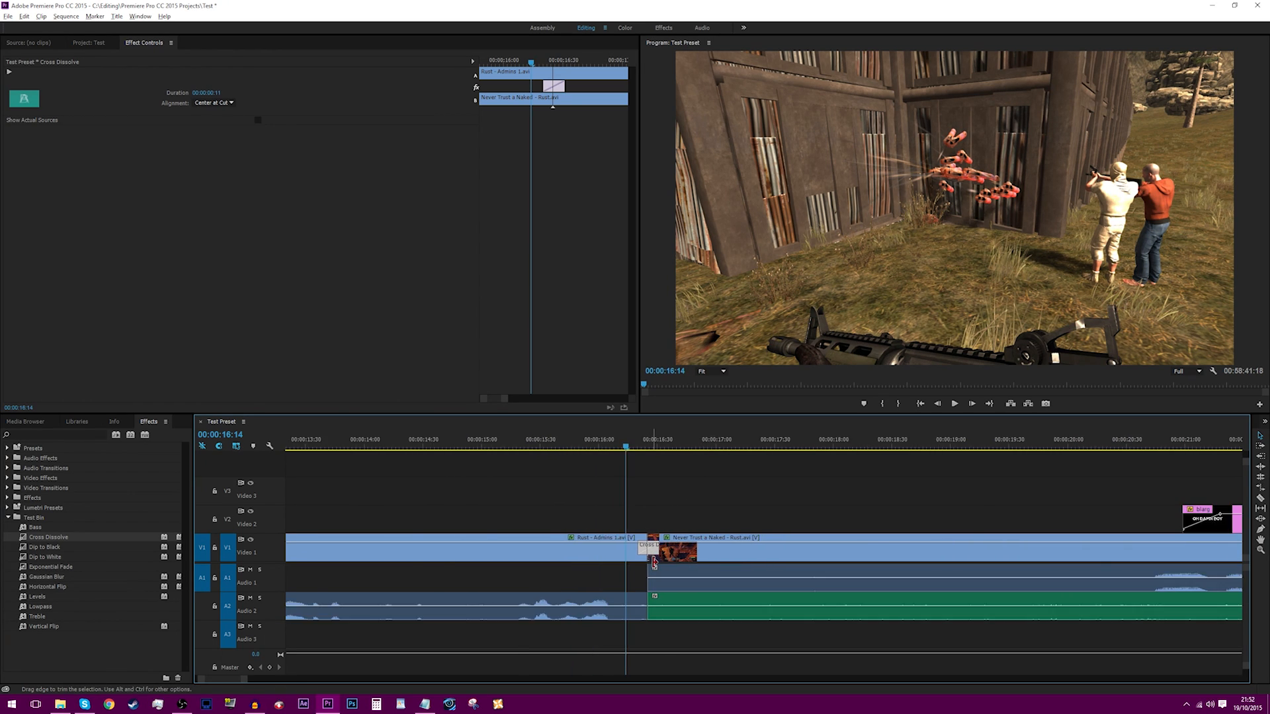
scroll(647, 556, down, 3)
key(alt+space)
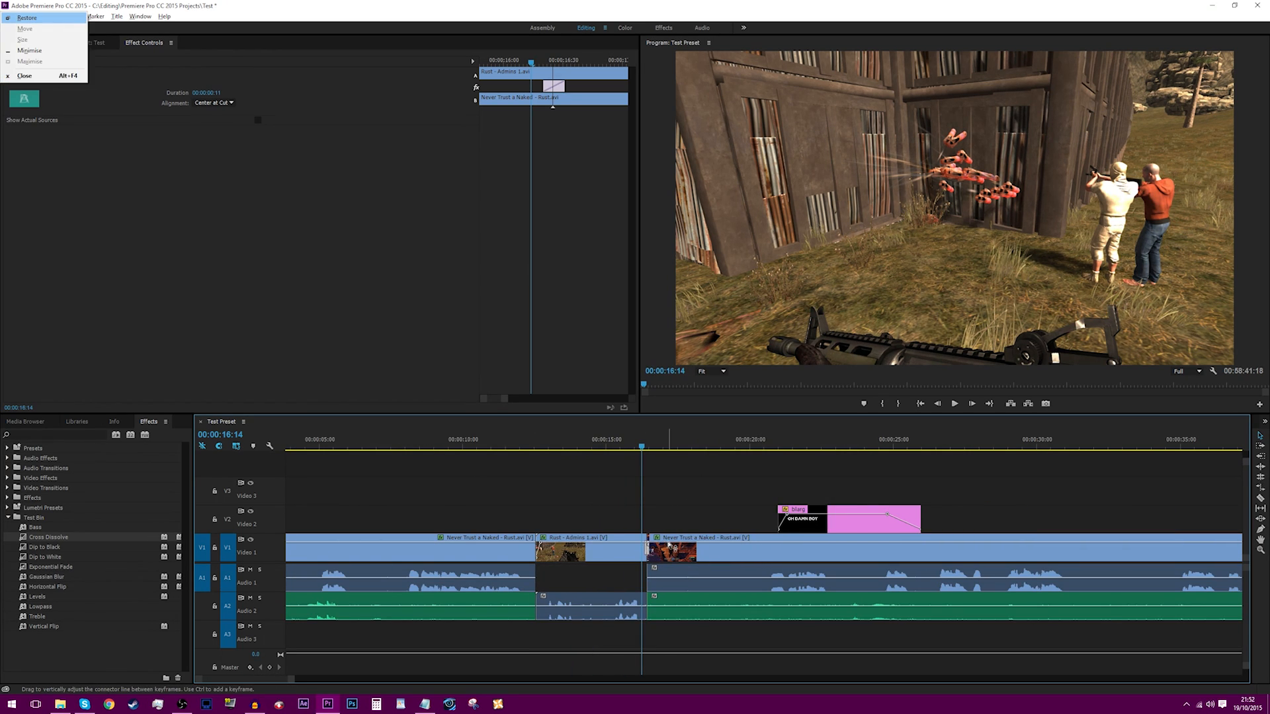
click(663, 526)
key(space)
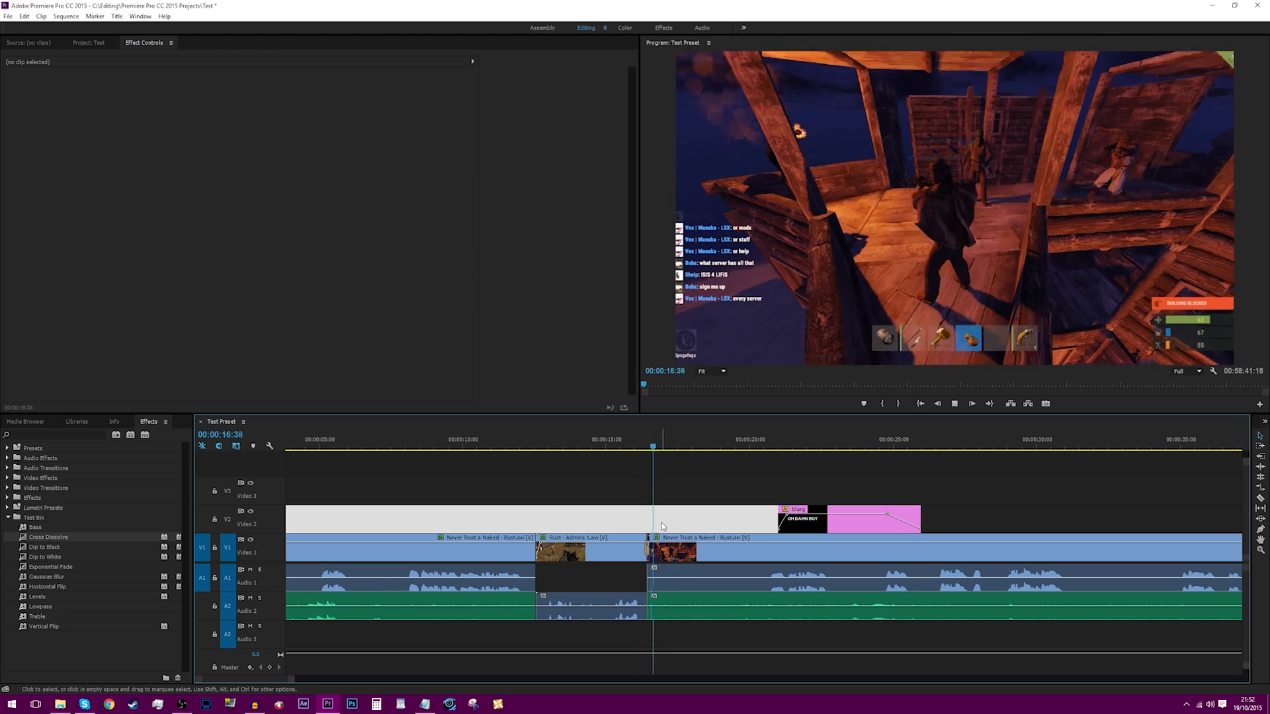
key(space)
click(683, 544)
click(673, 503)
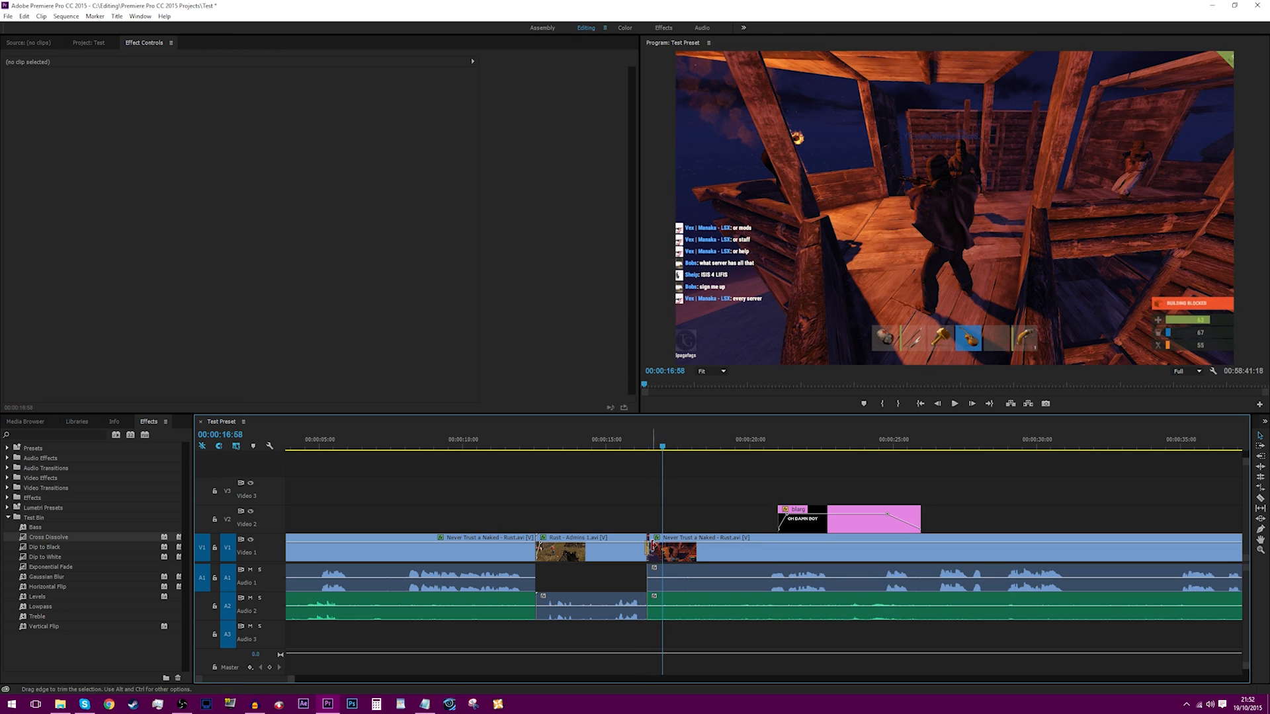
Step: Lengthen the Cross Dissolve to 00:00:00:21, centered at the cut, and play the transition
click(650, 551)
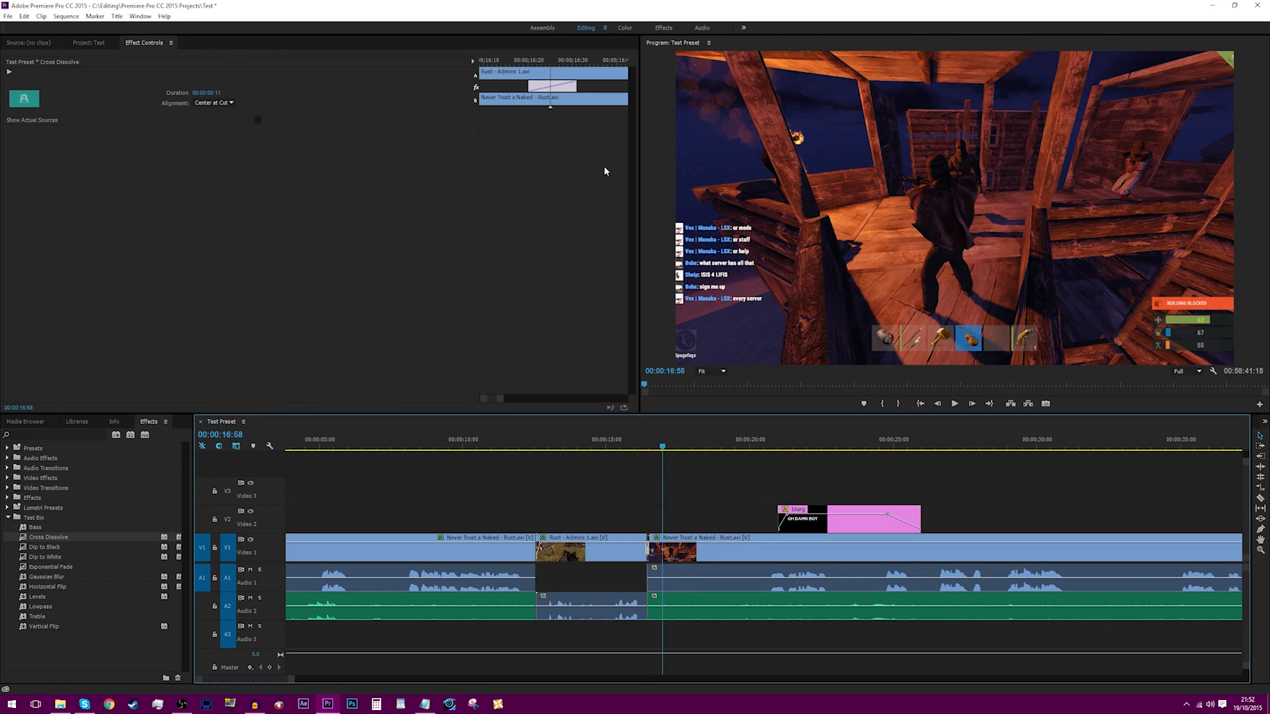
click(573, 86)
drag(588, 88, 624, 88)
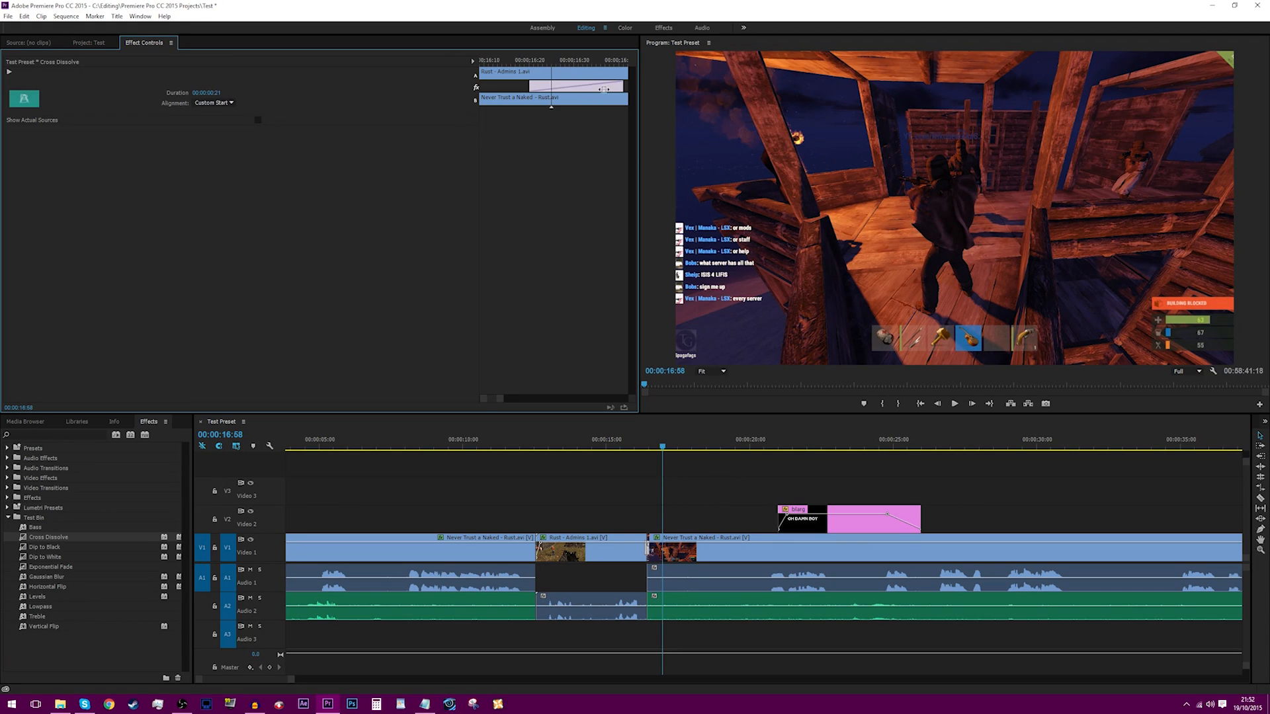
drag(531, 85, 505, 87)
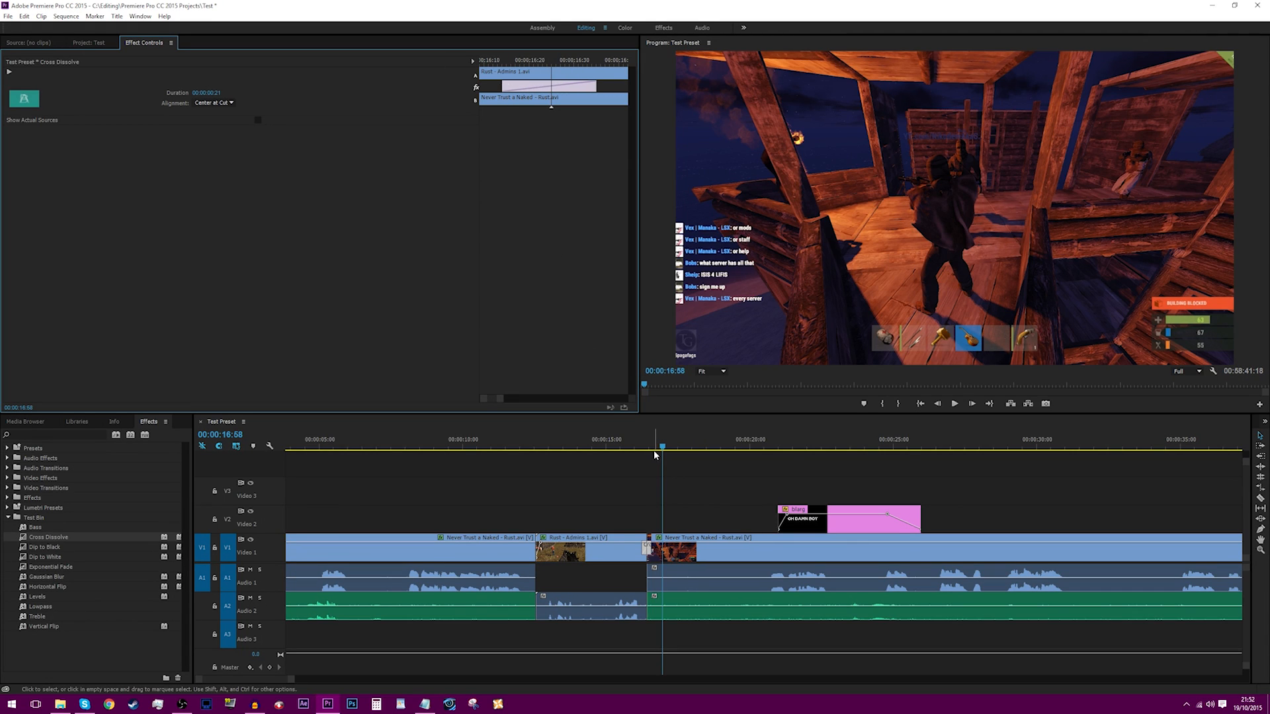
drag(661, 445, 639, 444)
key(space)
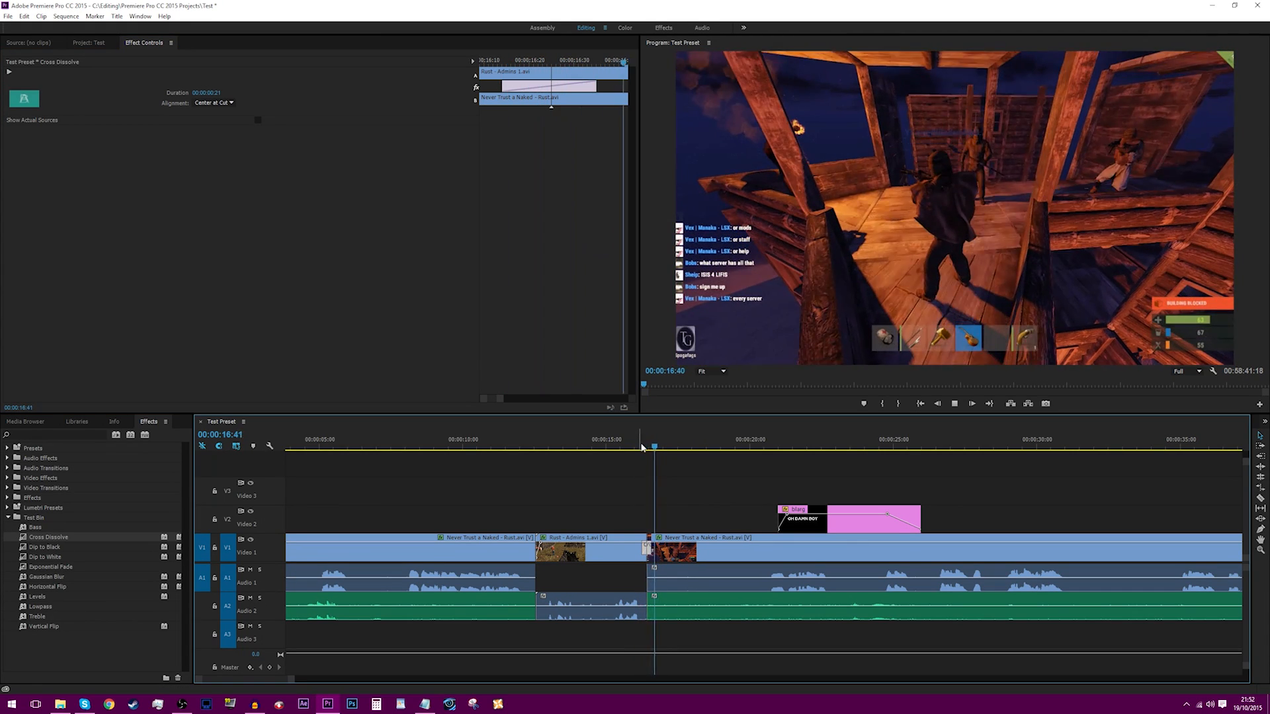
key(space)
click(88, 42)
click(483, 294)
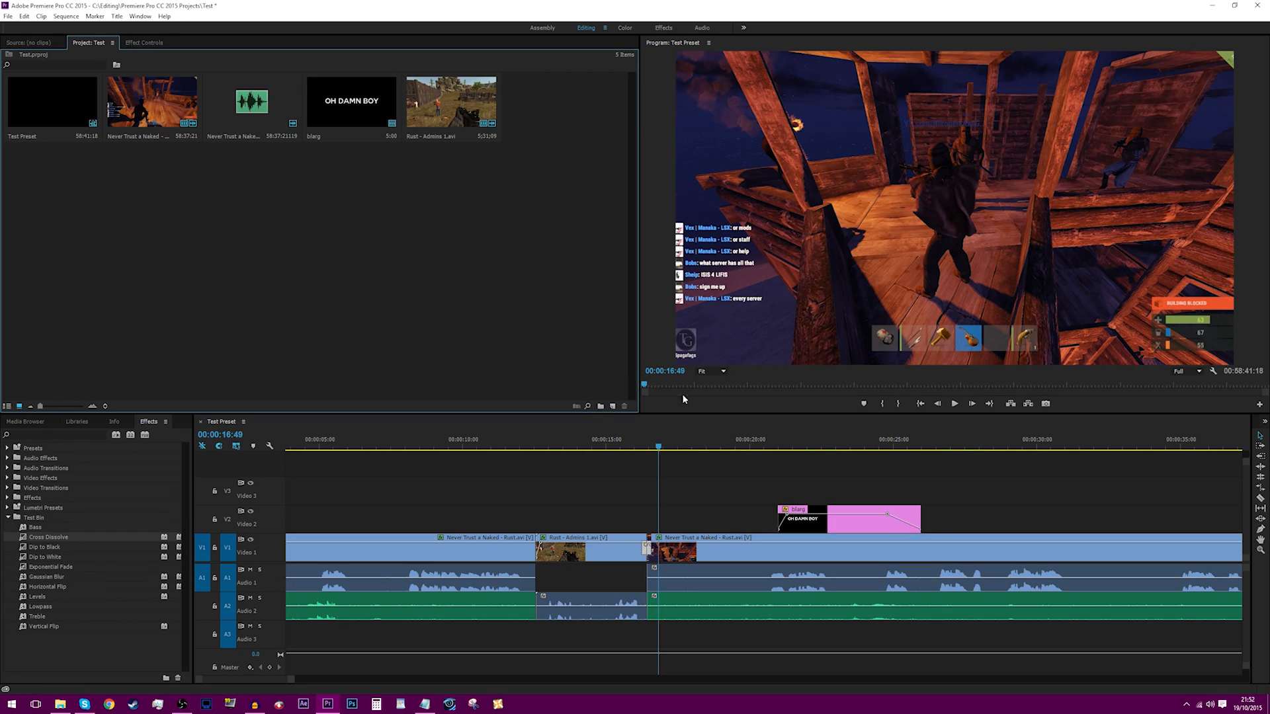
click(729, 497)
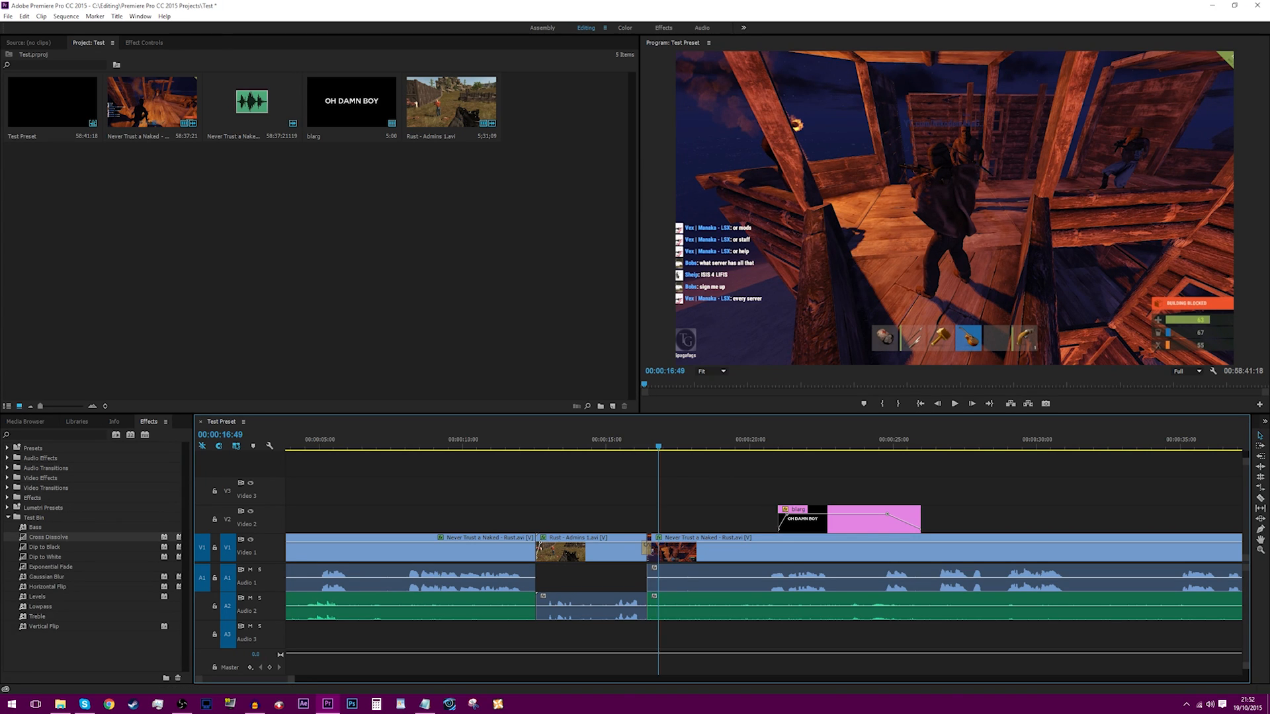
key(alt+Tab)
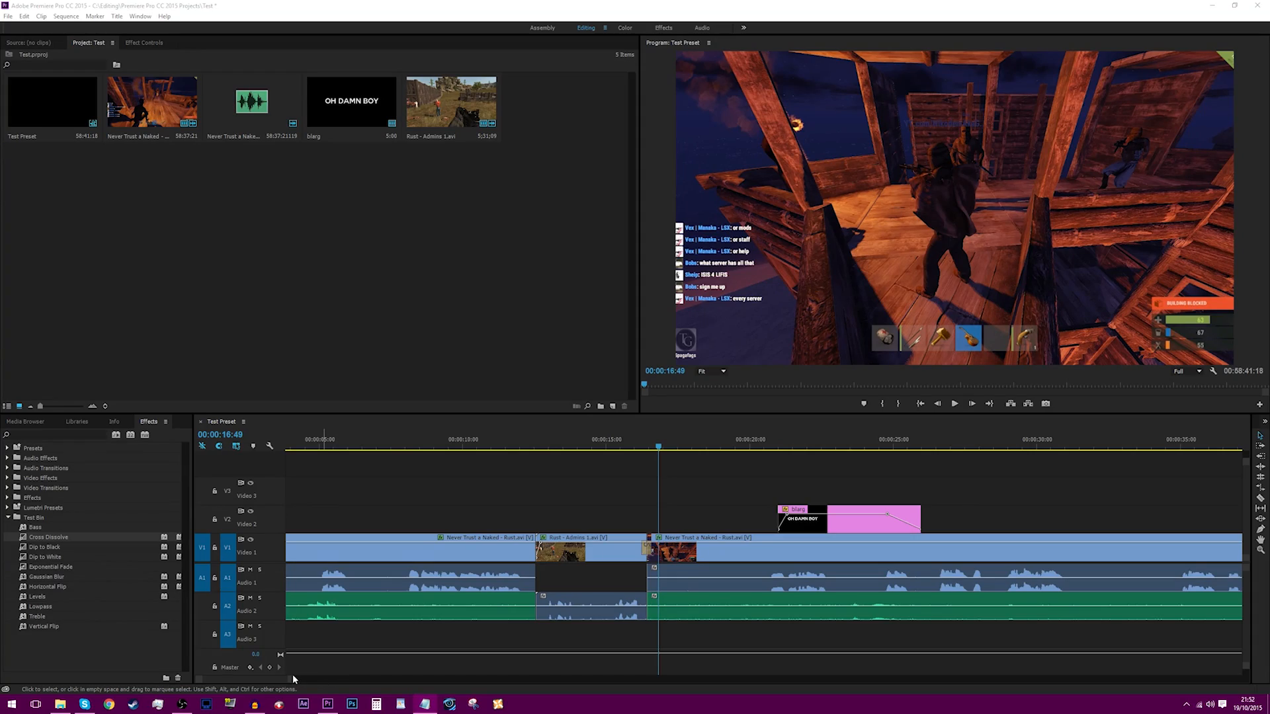
Step: Split the long Never Trust a Naked clip at 00:34:01:03
drag(292, 679, 656, 679)
drag(585, 442, 1210, 390)
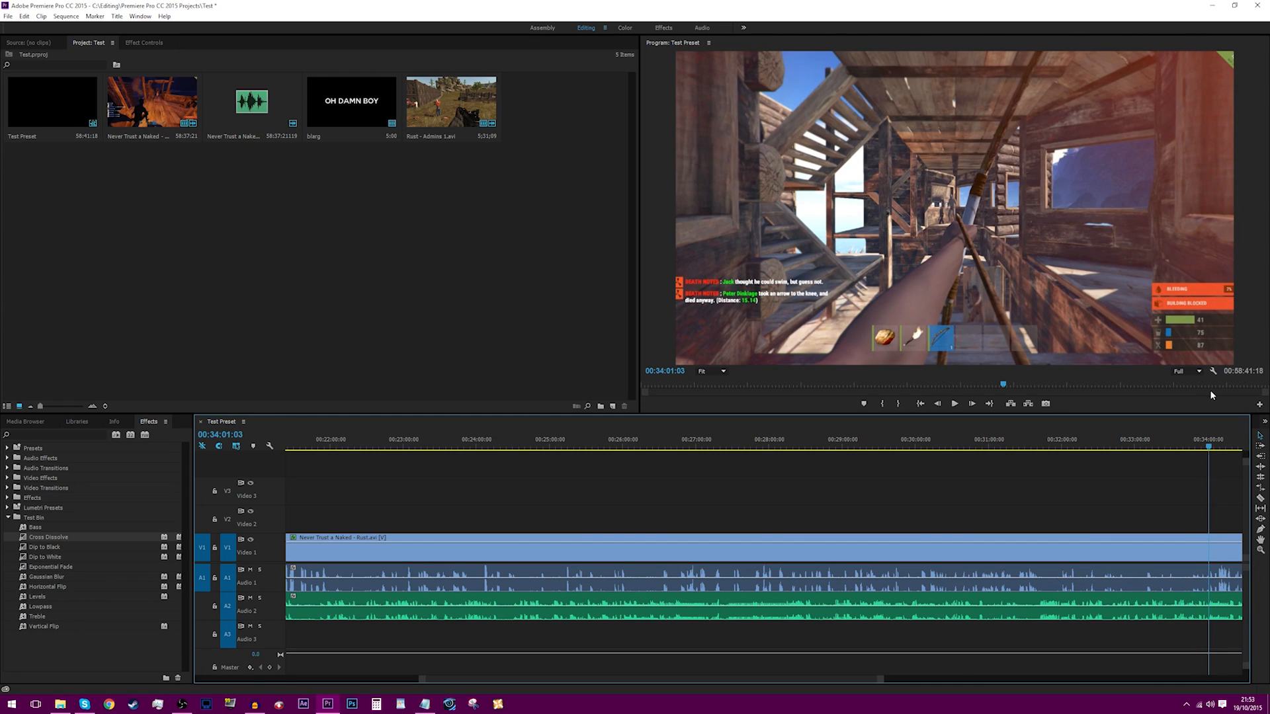
click(1260, 498)
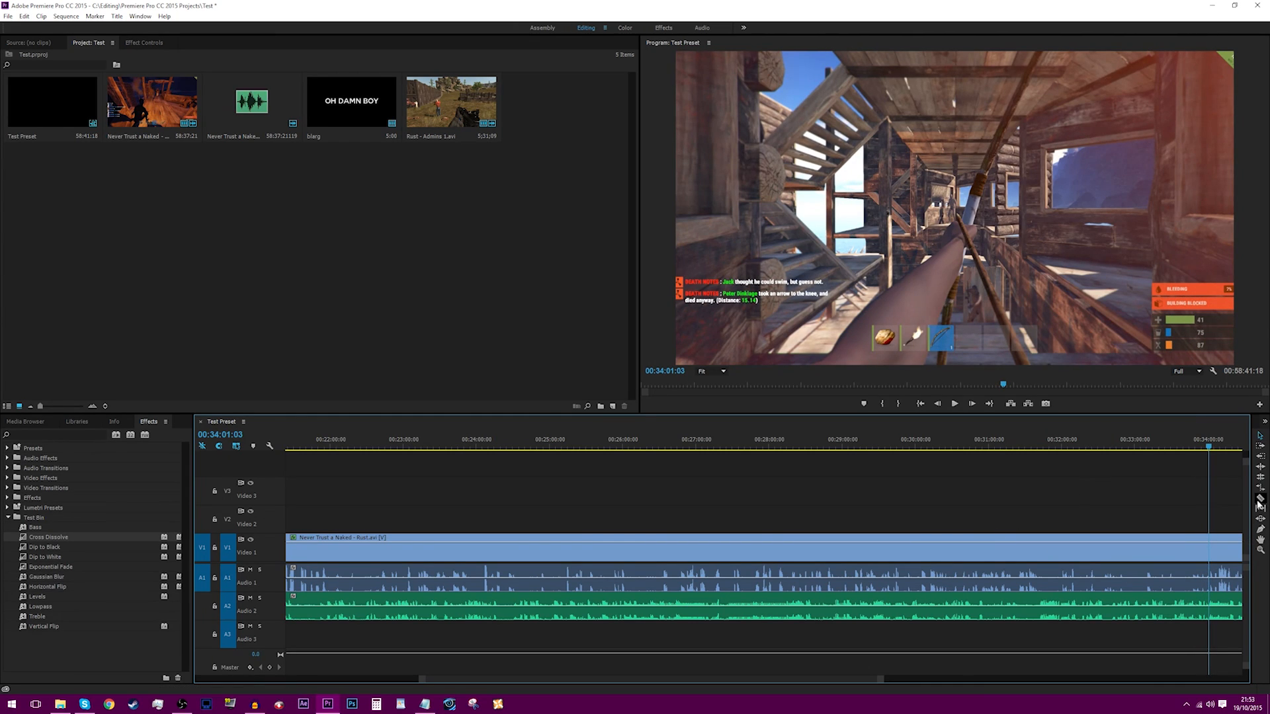
click(1213, 554)
click(1259, 435)
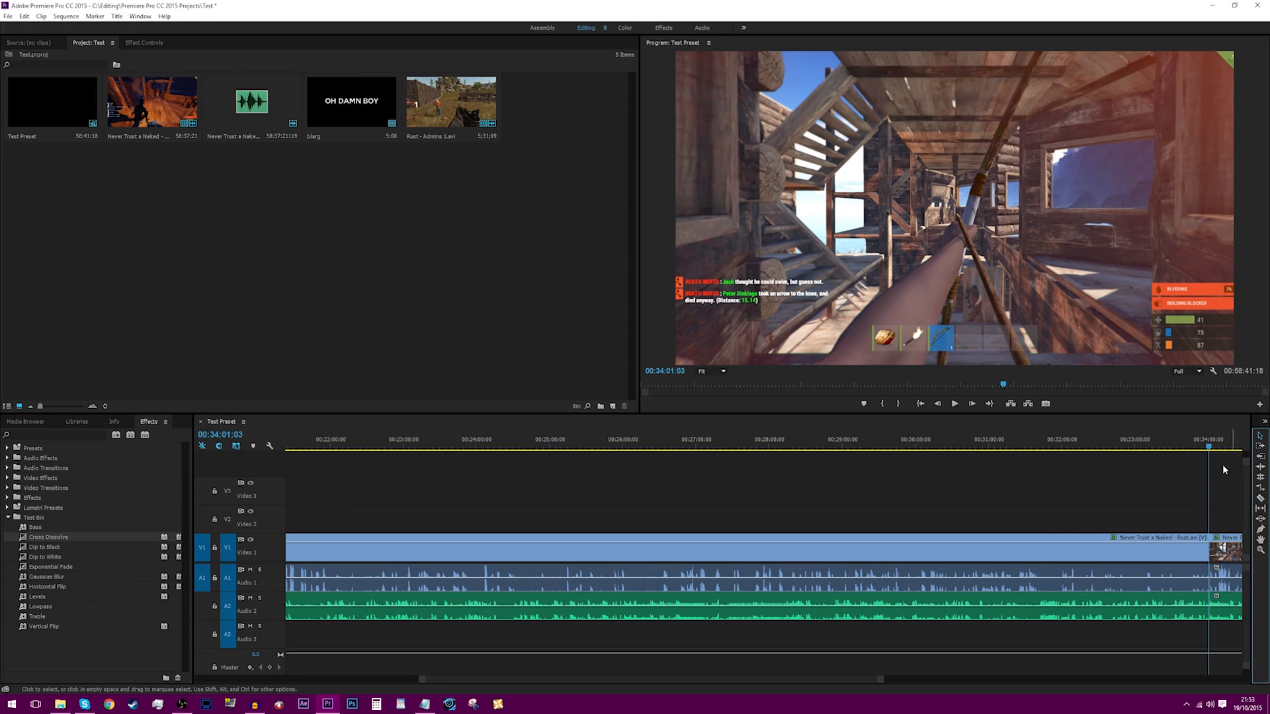
Step: Split the Never Trust a Naked clip at about 00:01:08 and delete the section between there and the 00:34:01:03 cut
click(861, 567)
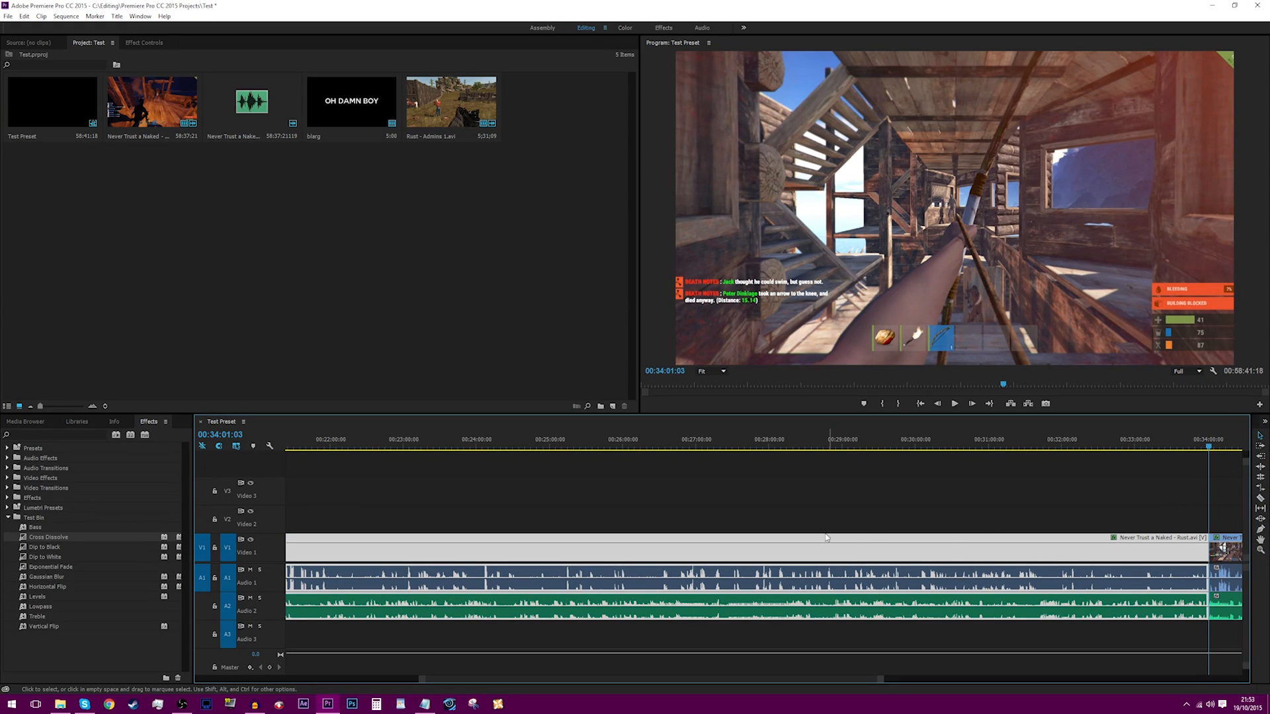
key(c)
drag(423, 680, 144, 641)
click(301, 582)
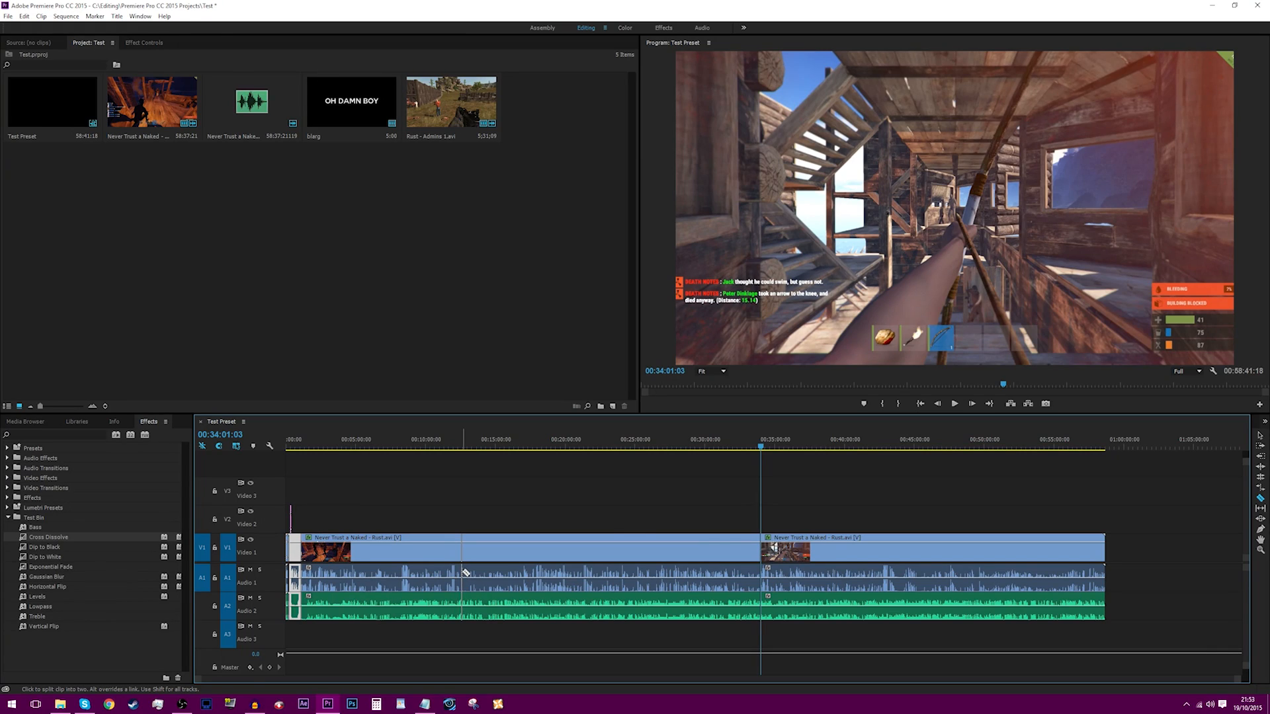
key(v)
click(439, 550)
key(Delete)
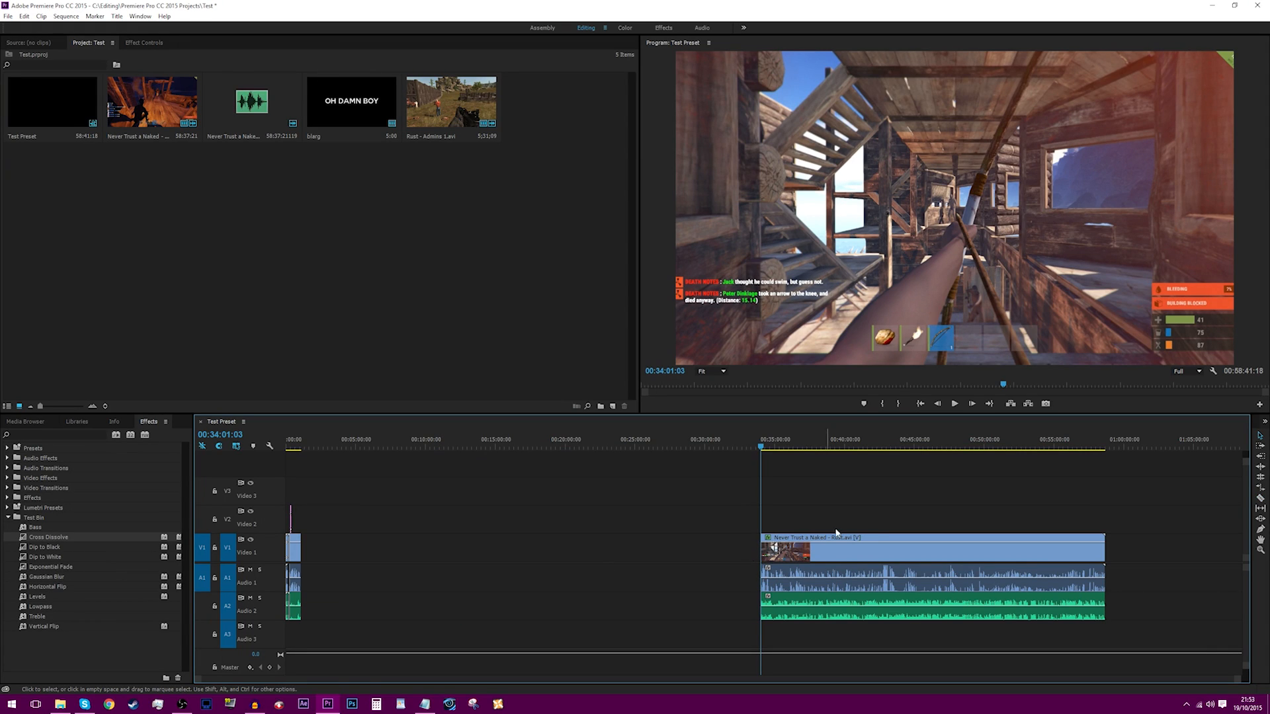
Step: Move the last Never Trust a Naked clip back across the gap so it starts at about 00:01:11
drag(847, 548, 402, 549)
click(299, 442)
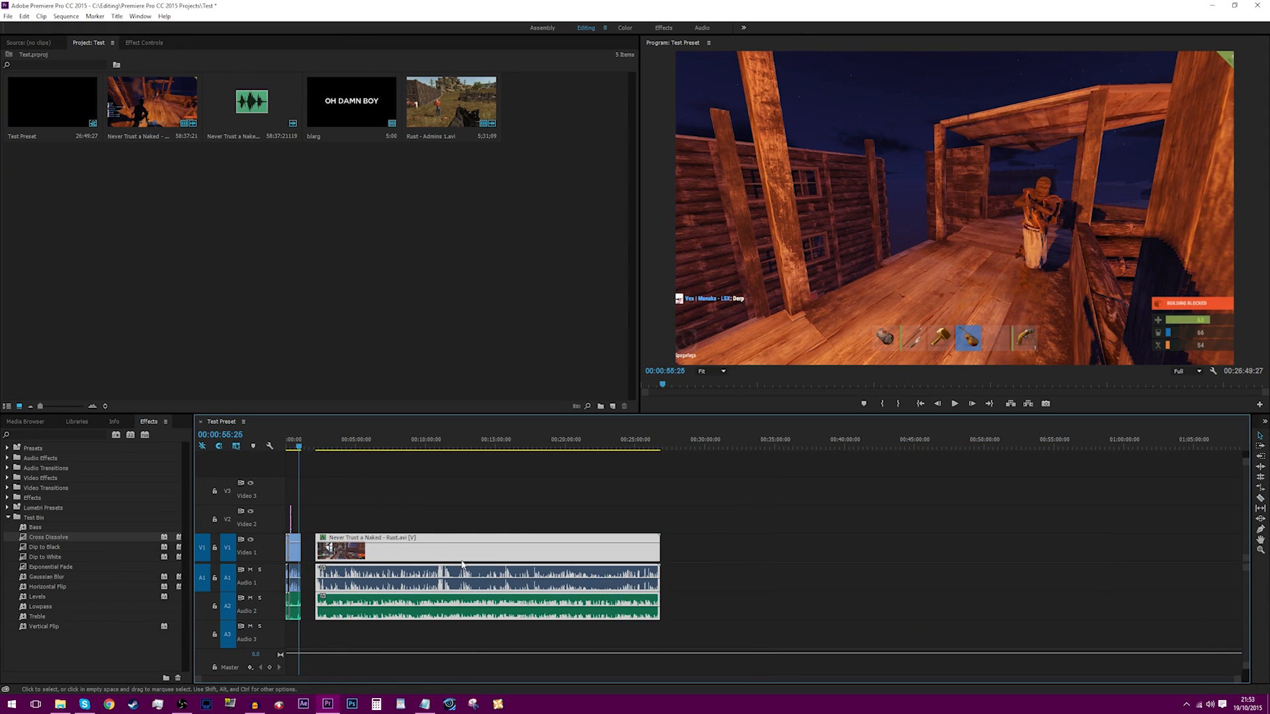
scroll(317, 595, up, 6)
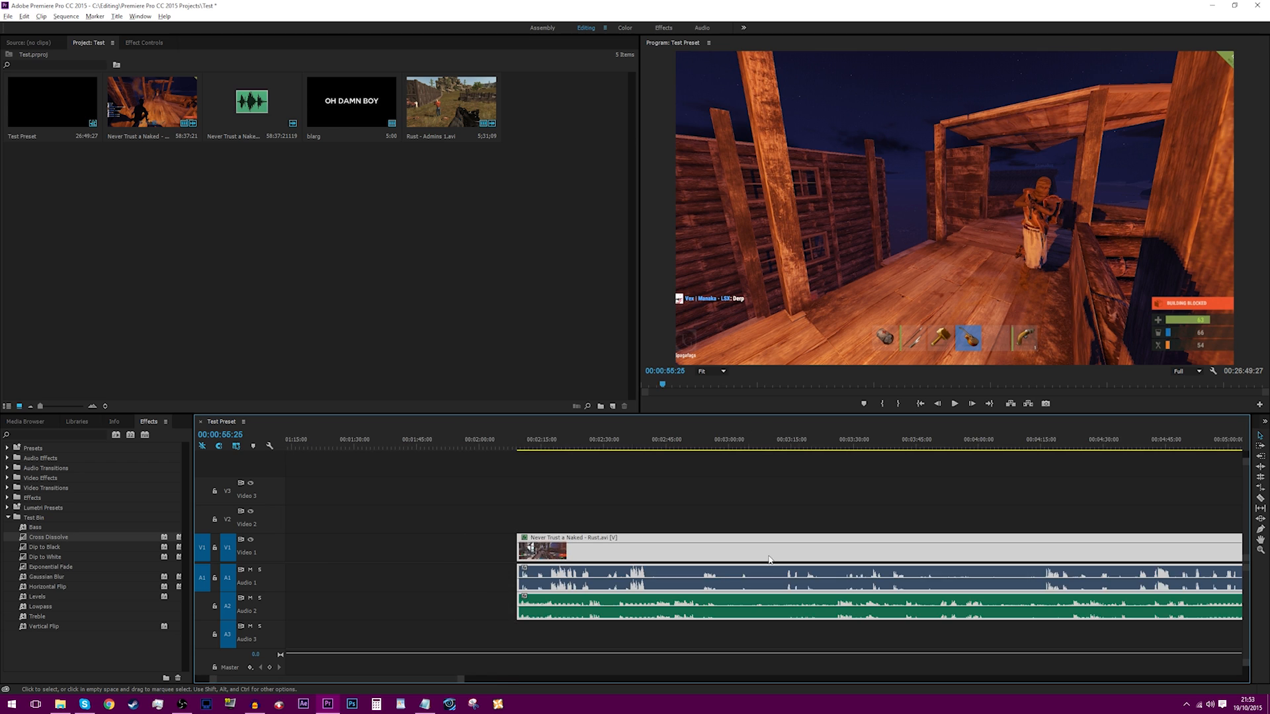
scroll(437, 557, up, 2)
scroll(445, 556, up, 1)
drag(733, 556, 543, 555)
Step: Split about 4 seconds off the last clip's start, butt that piece against the preceding clip, and play from 00:00:55:25
key(c)
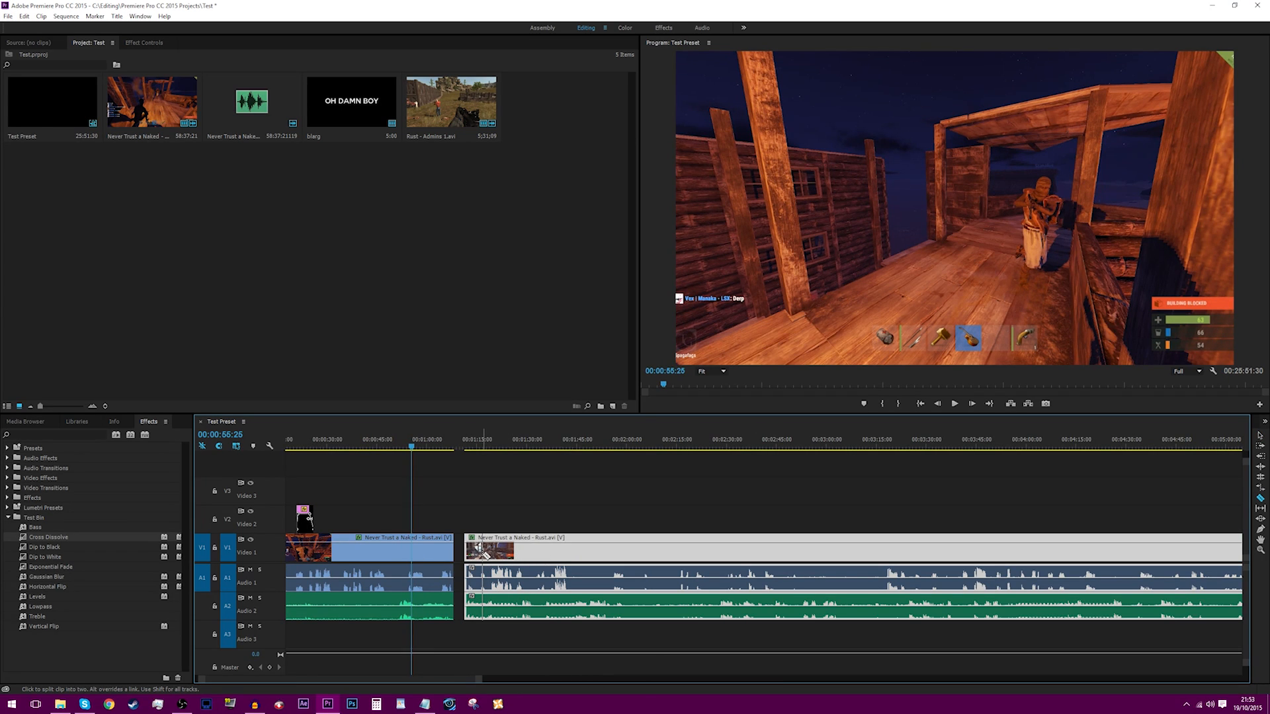
click(476, 551)
key(v)
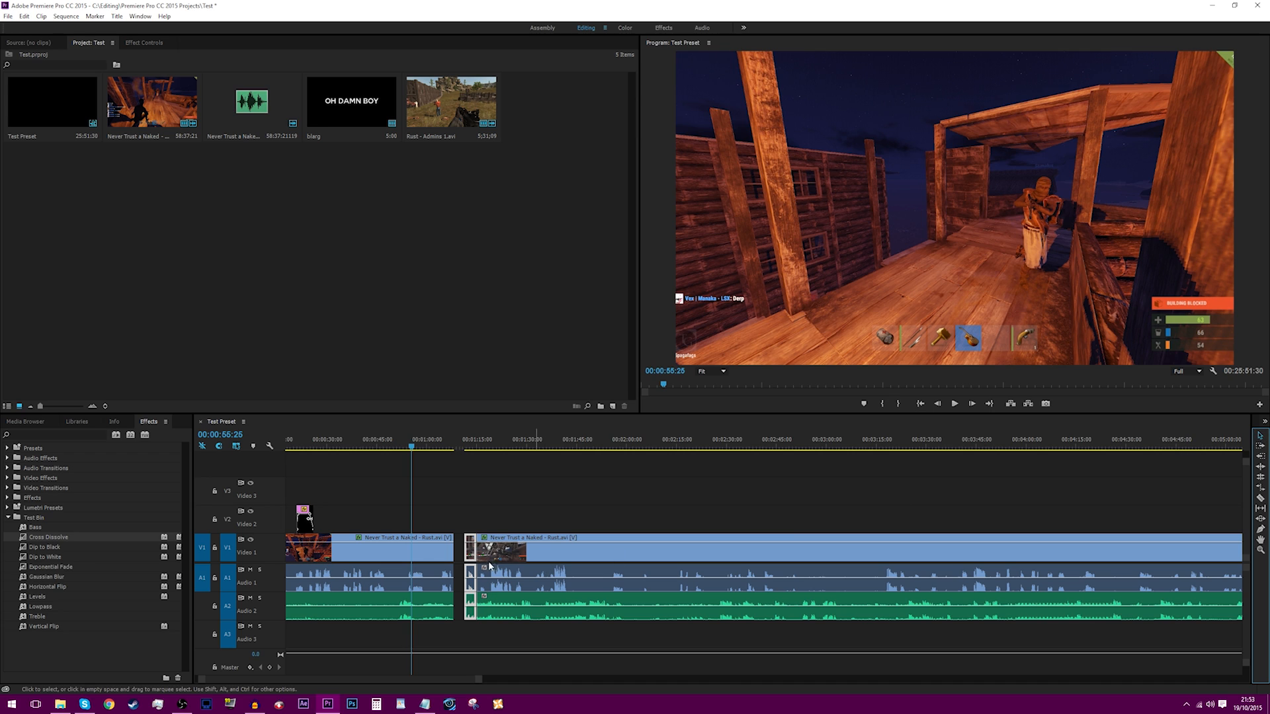
drag(470, 556, 460, 556)
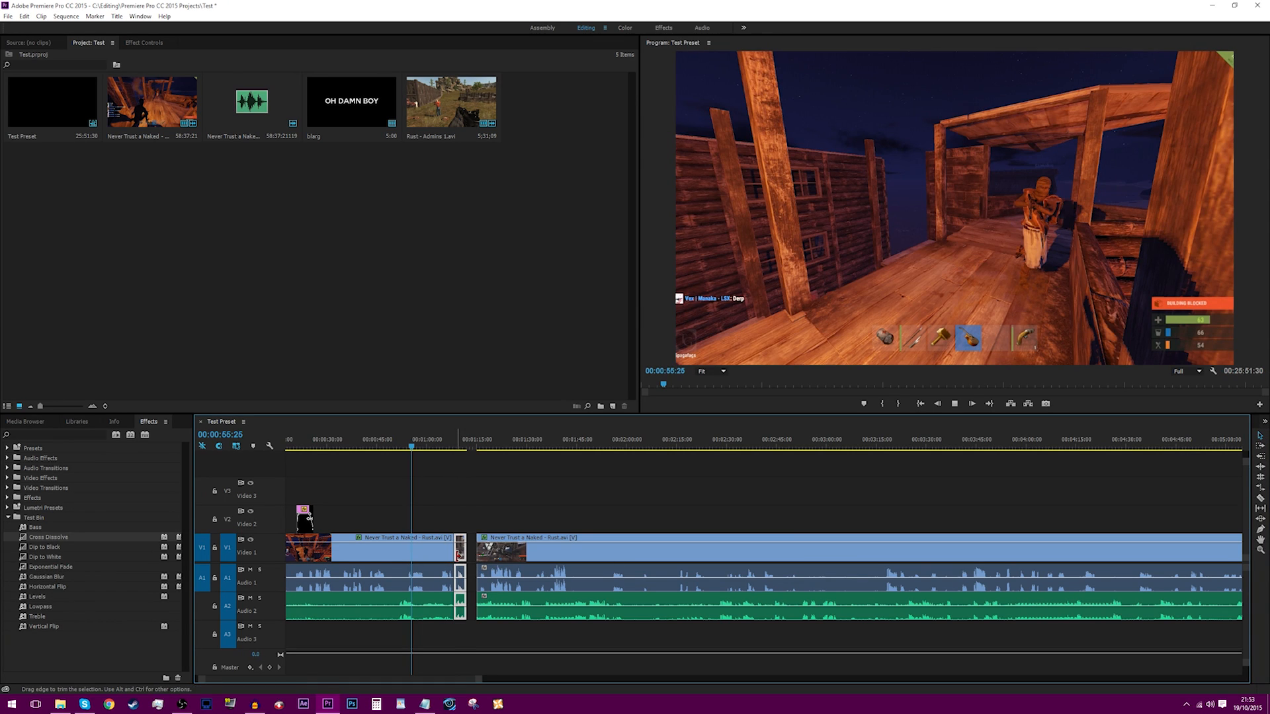
scroll(459, 556, up, 1)
key(alt+space)
key(Escape)
scroll(457, 548, up, 2)
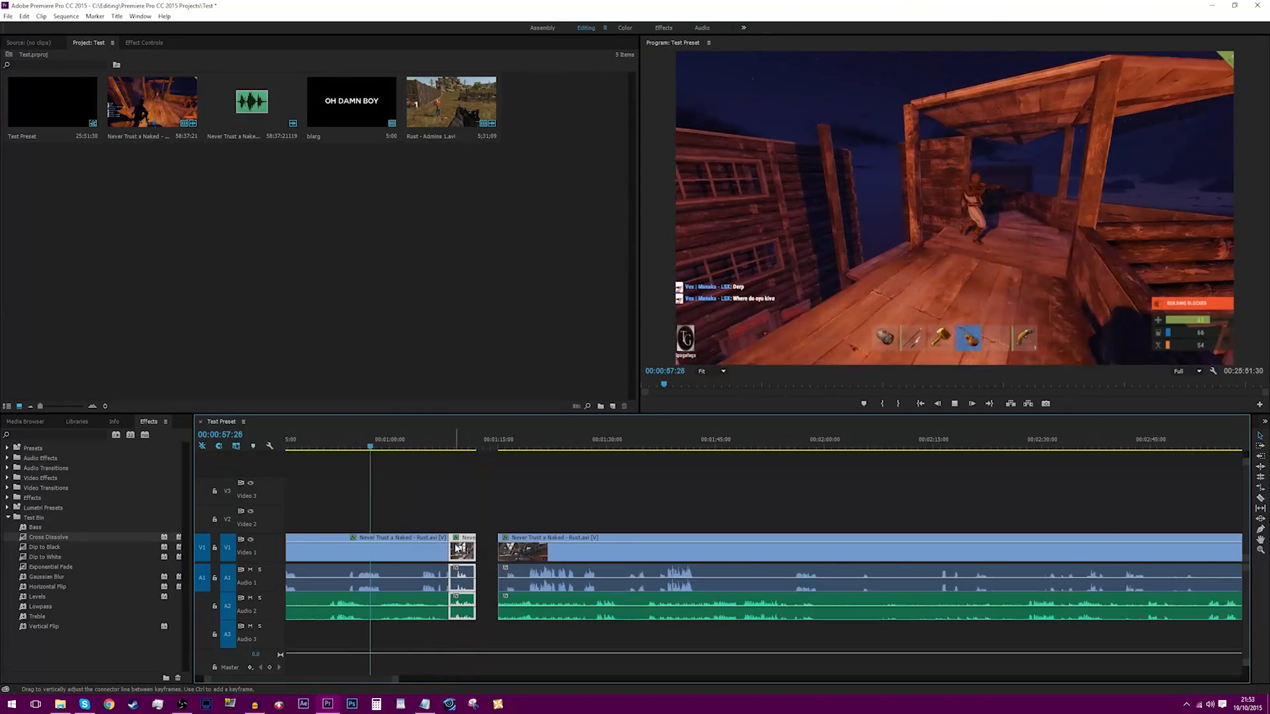
scroll(457, 548, up, 2)
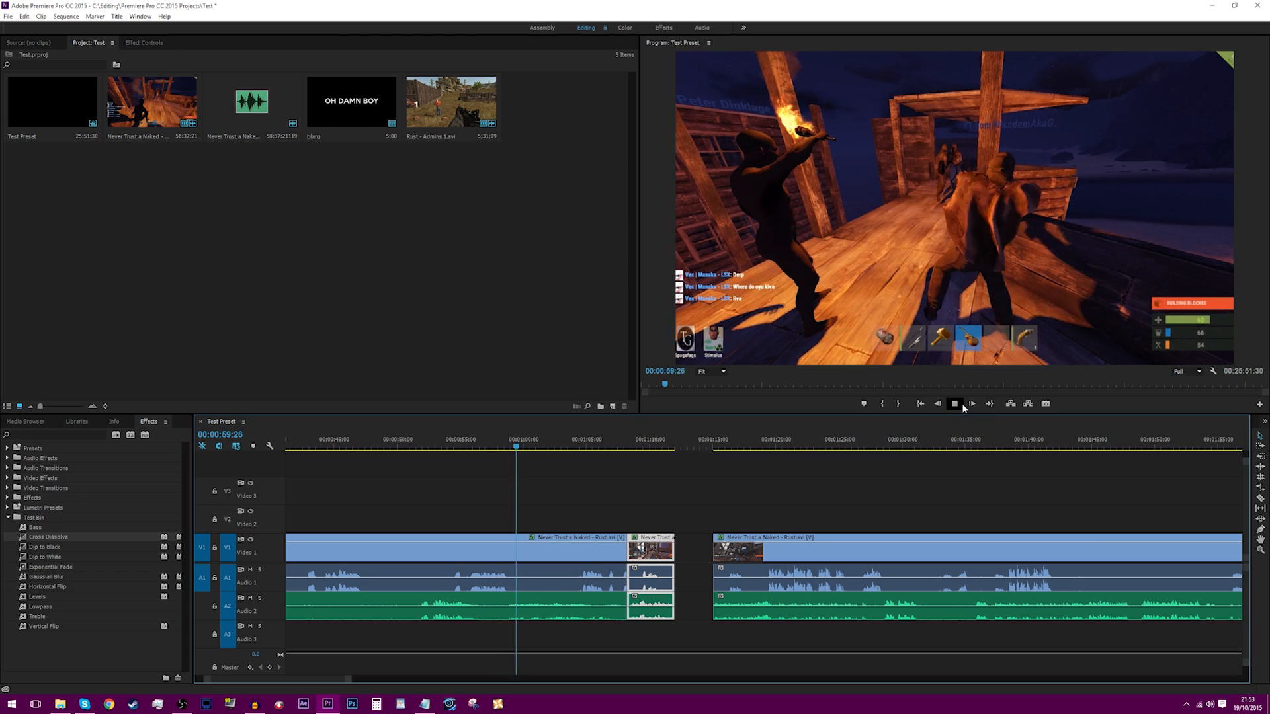
click(958, 404)
click(664, 506)
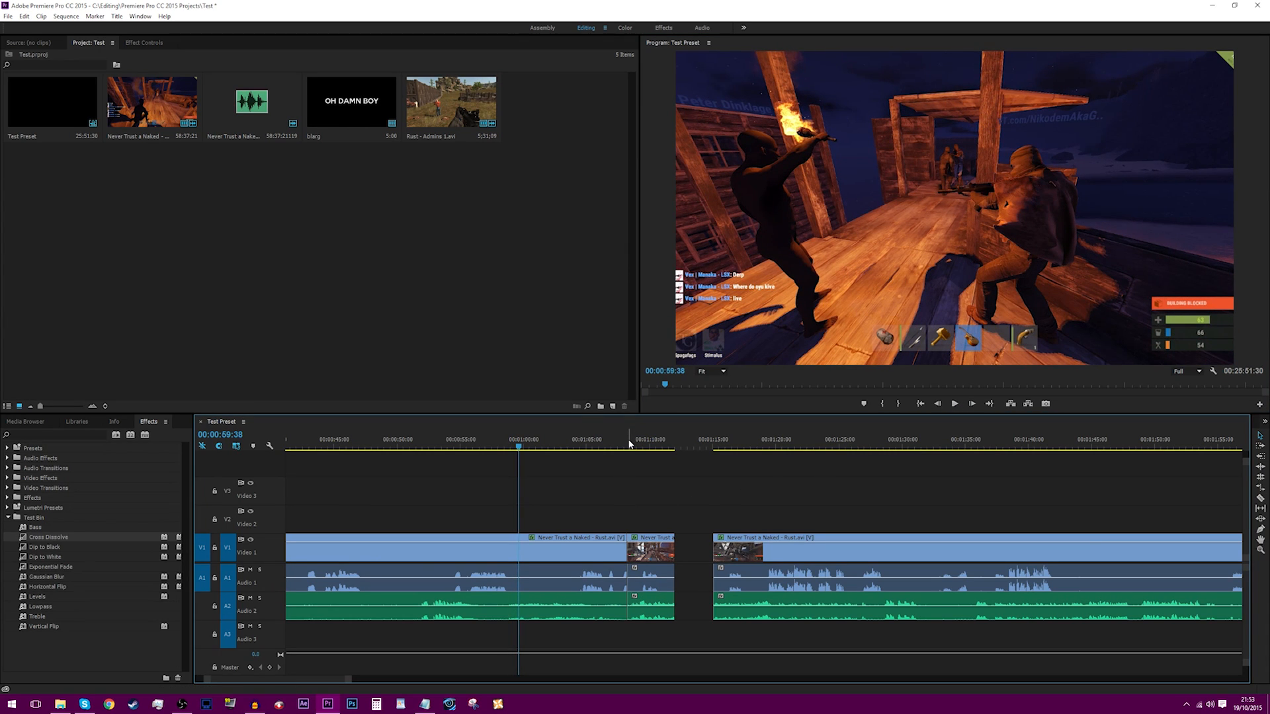
Step: Move the last clip further along the timeline and slow the short clip before it to 50% speed
mouse_move(629, 443)
mouse_down()
mouse_move(676, 440)
mouse_move(648, 440)
mouse_up()
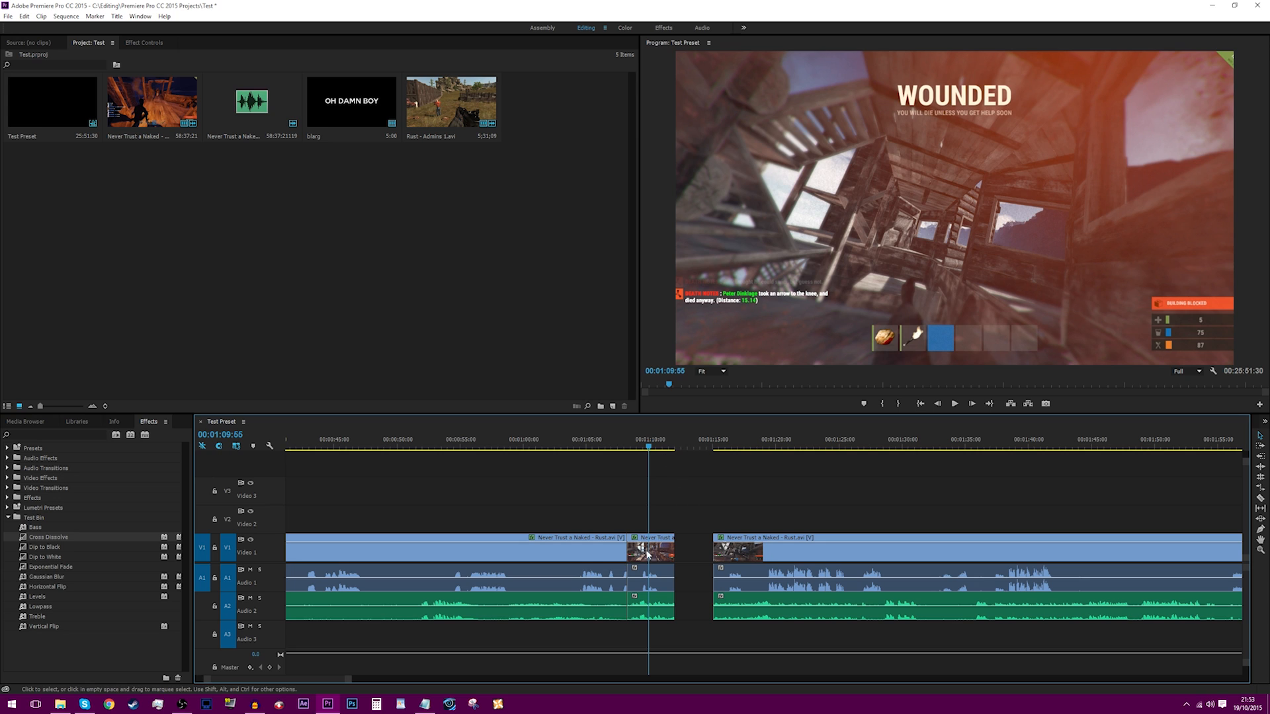
right_click(648, 554)
click(701, 344)
drag(785, 555, 1005, 559)
right_click(654, 545)
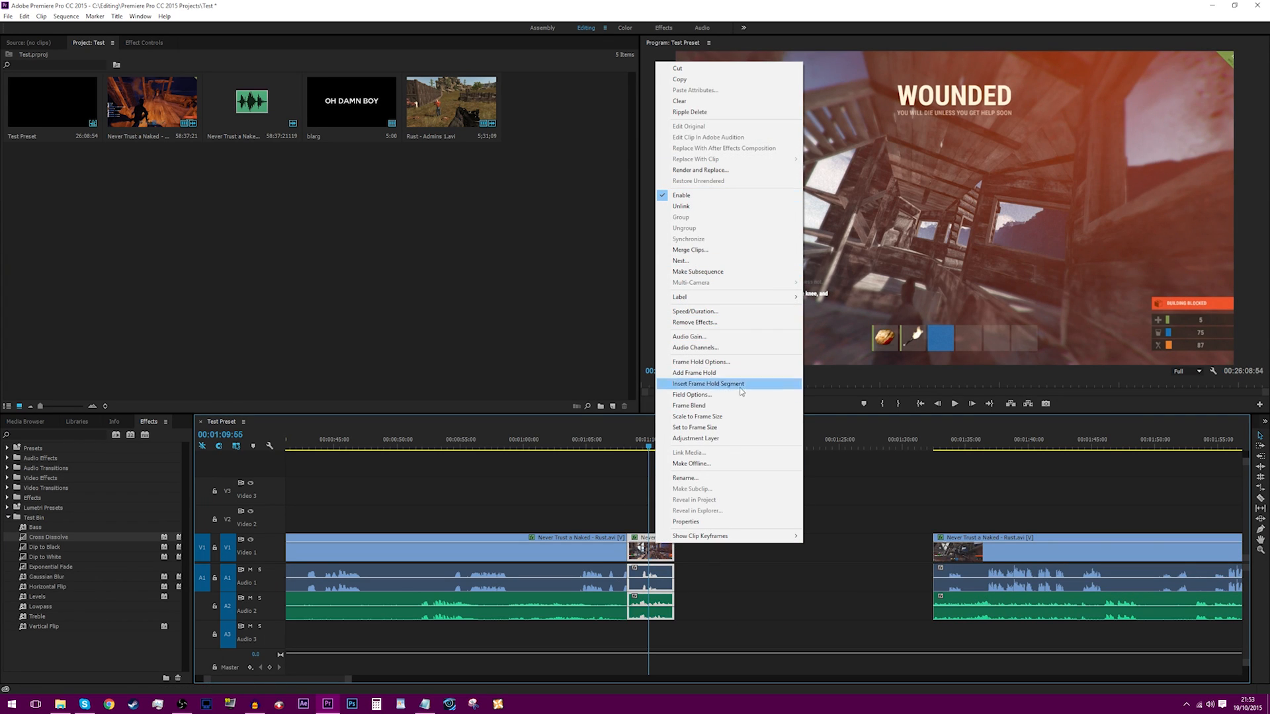
click(712, 314)
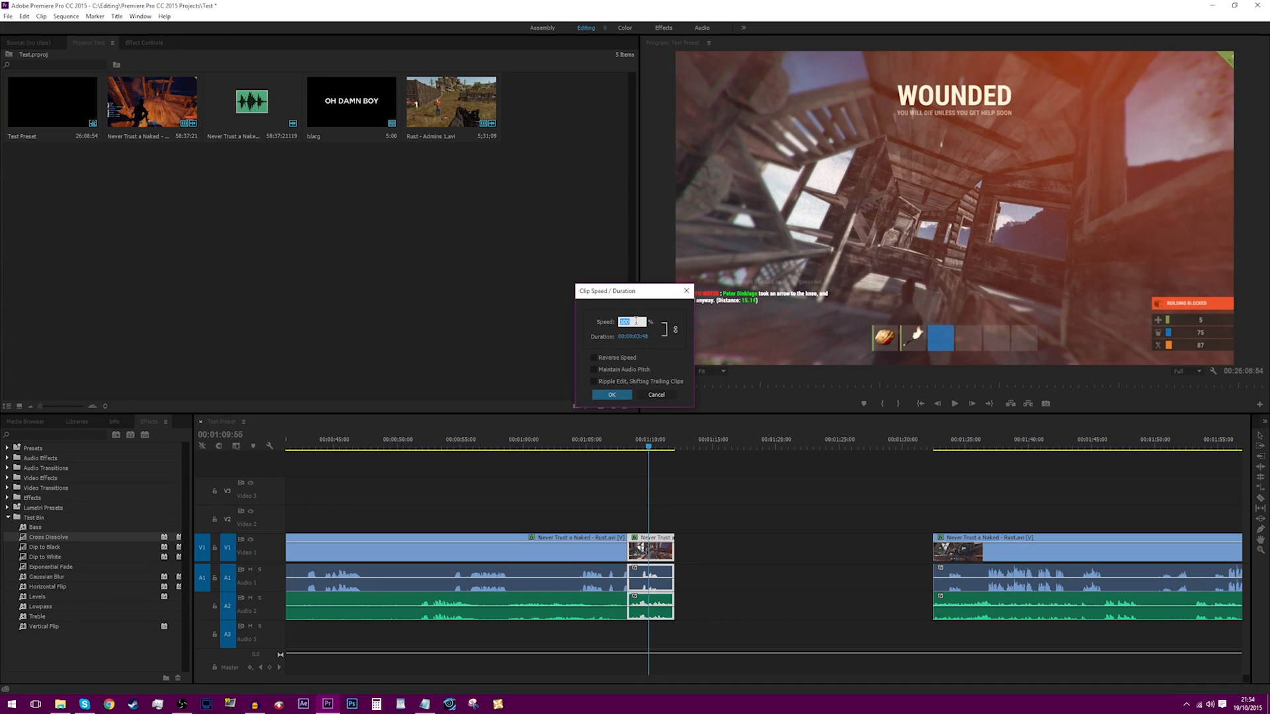
text(50)
click(611, 395)
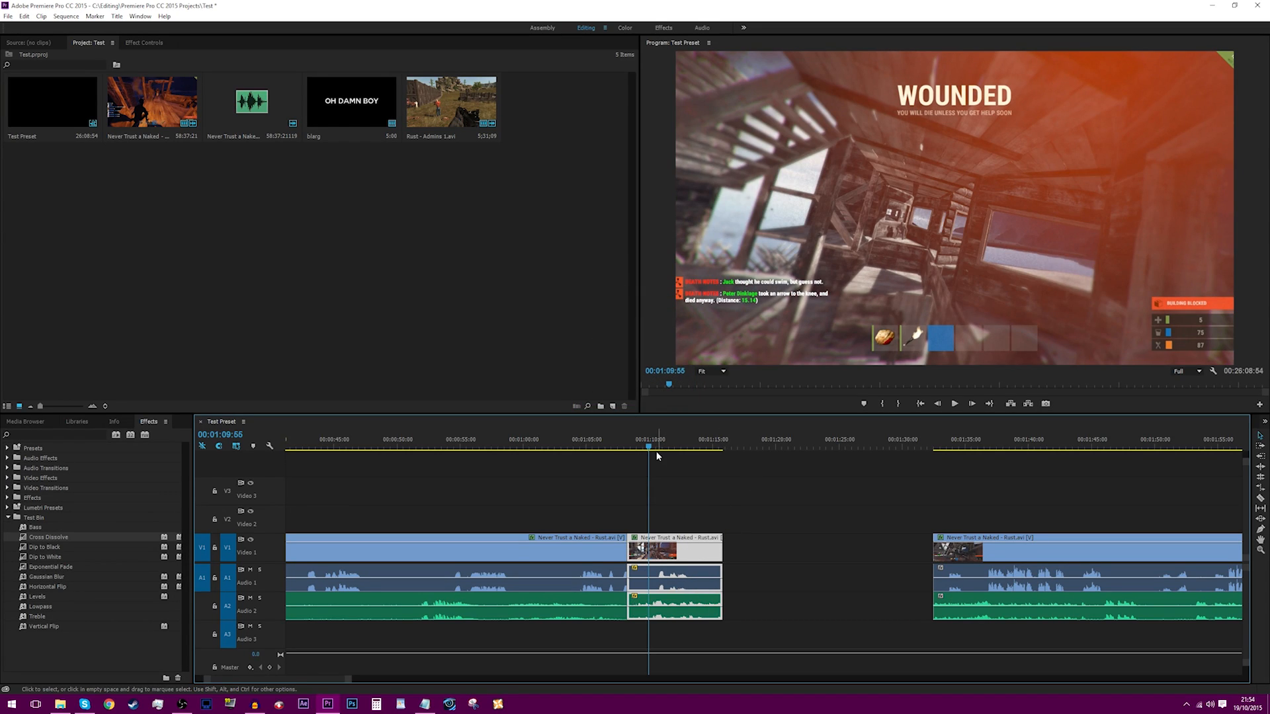
Step: Play the short clip at its slowed speed, including the cut from the clip before it
drag(656, 455, 629, 445)
key(space)
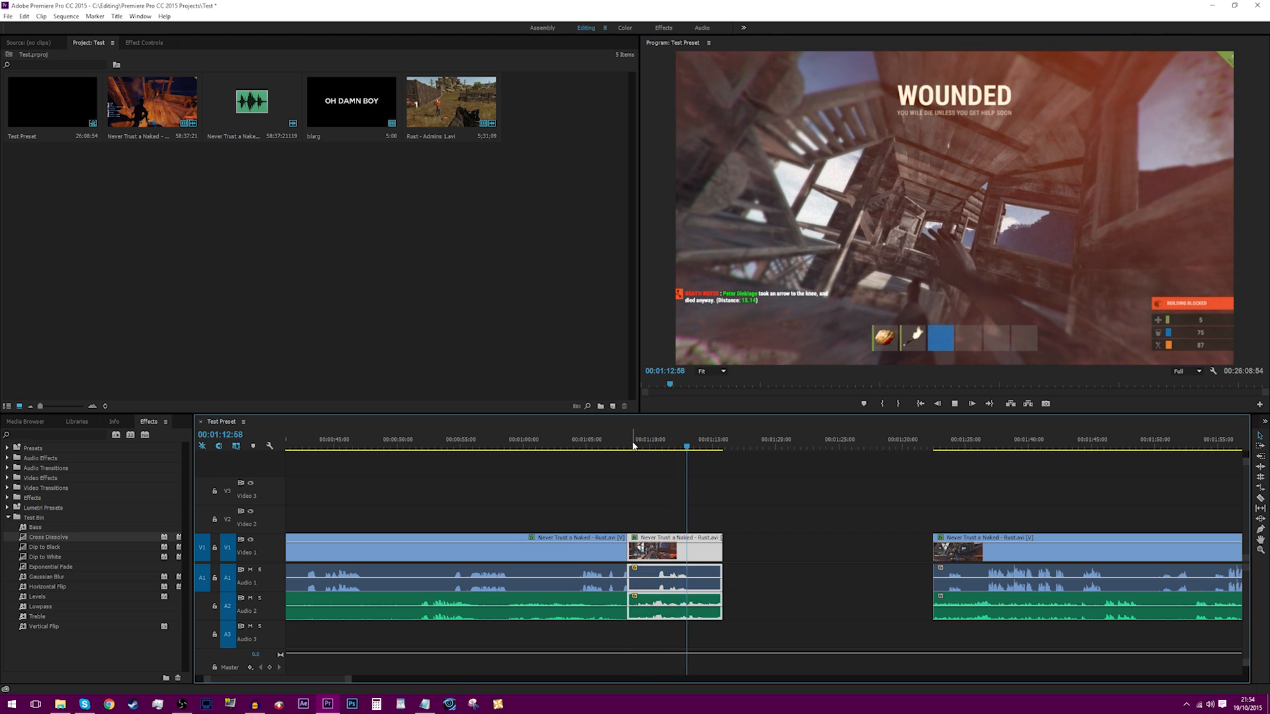
key(space)
drag(692, 444, 595, 467)
key(space)
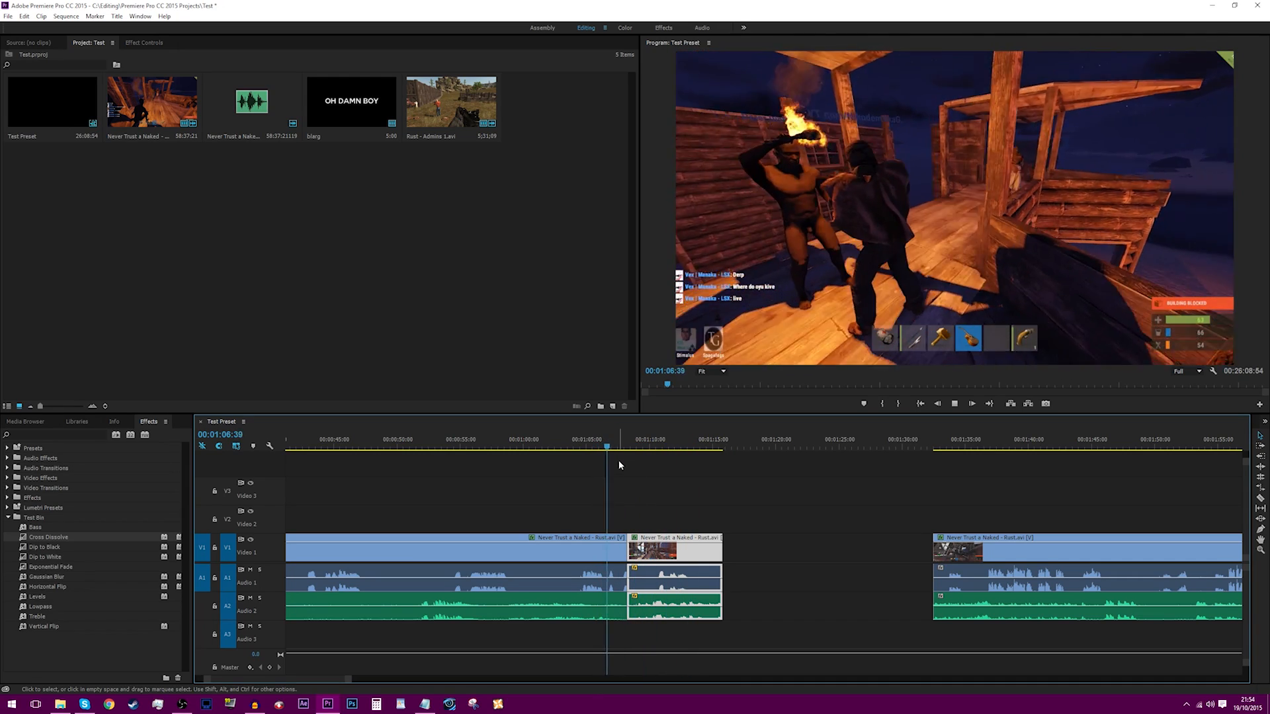
key(space)
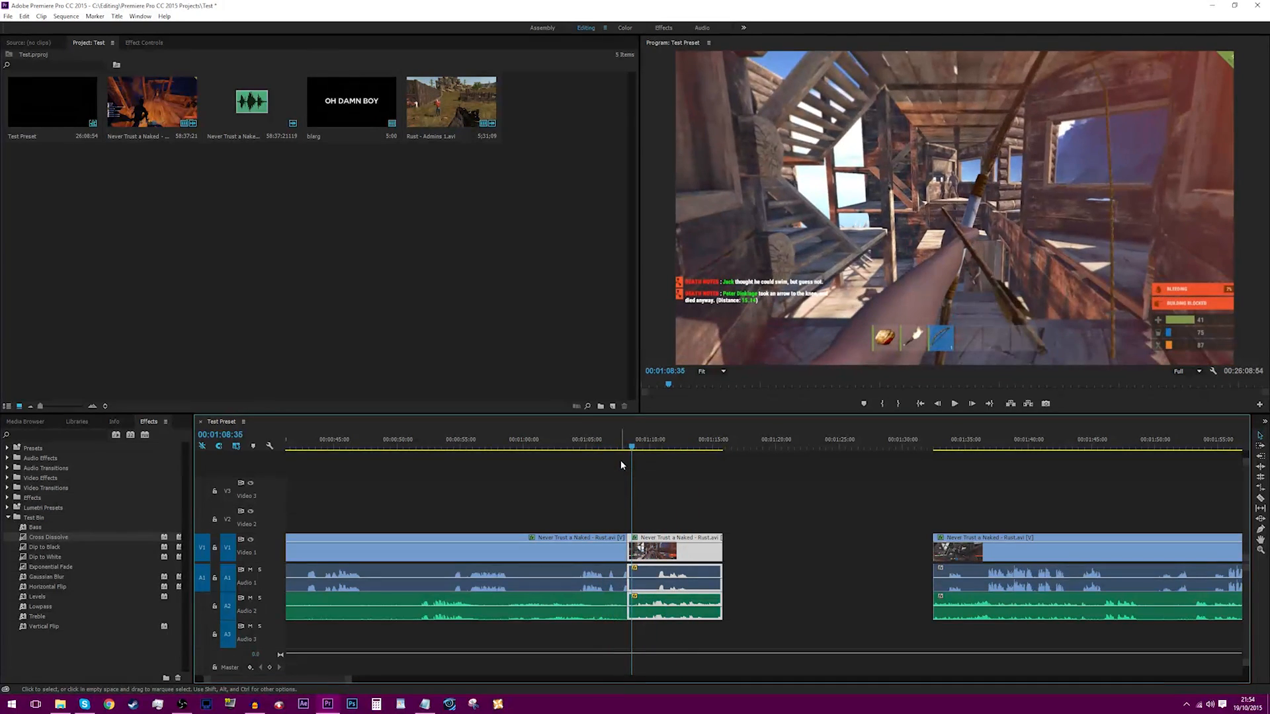
Step: Delete the short slowed-down clip between the two long Never Trust a Naked clips
click(780, 549)
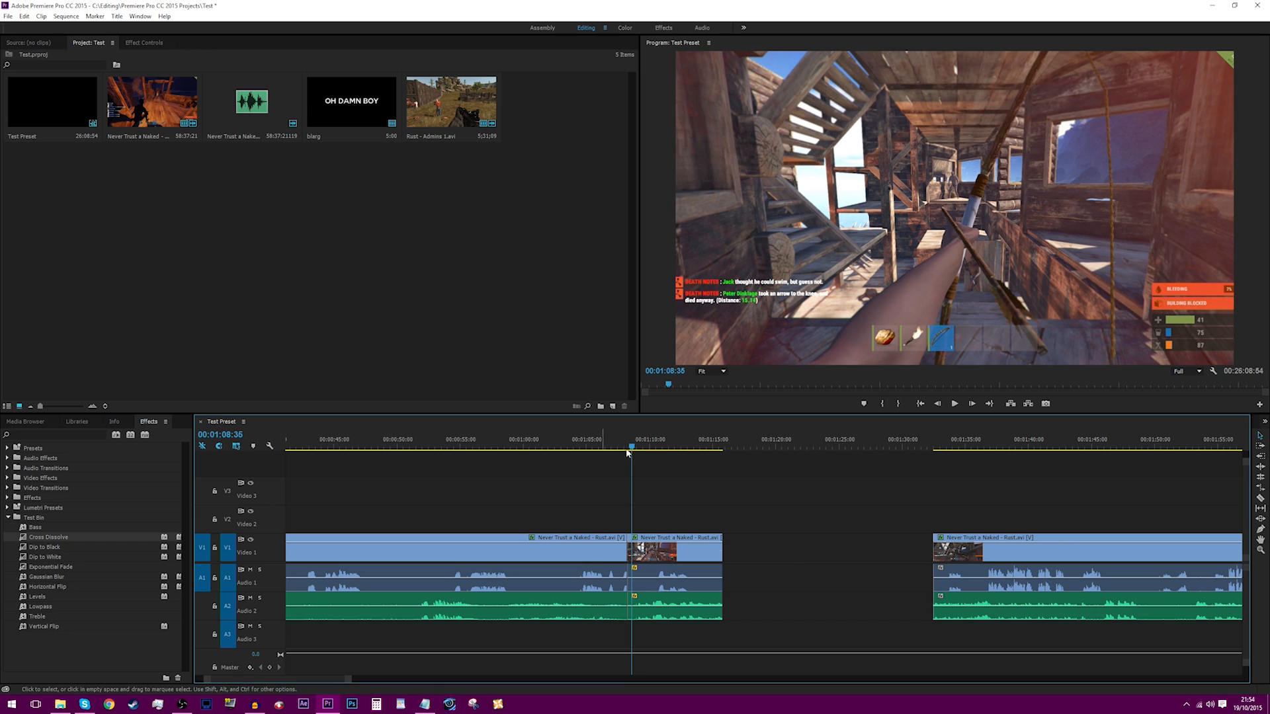
click(675, 563)
key(Delete)
click(720, 561)
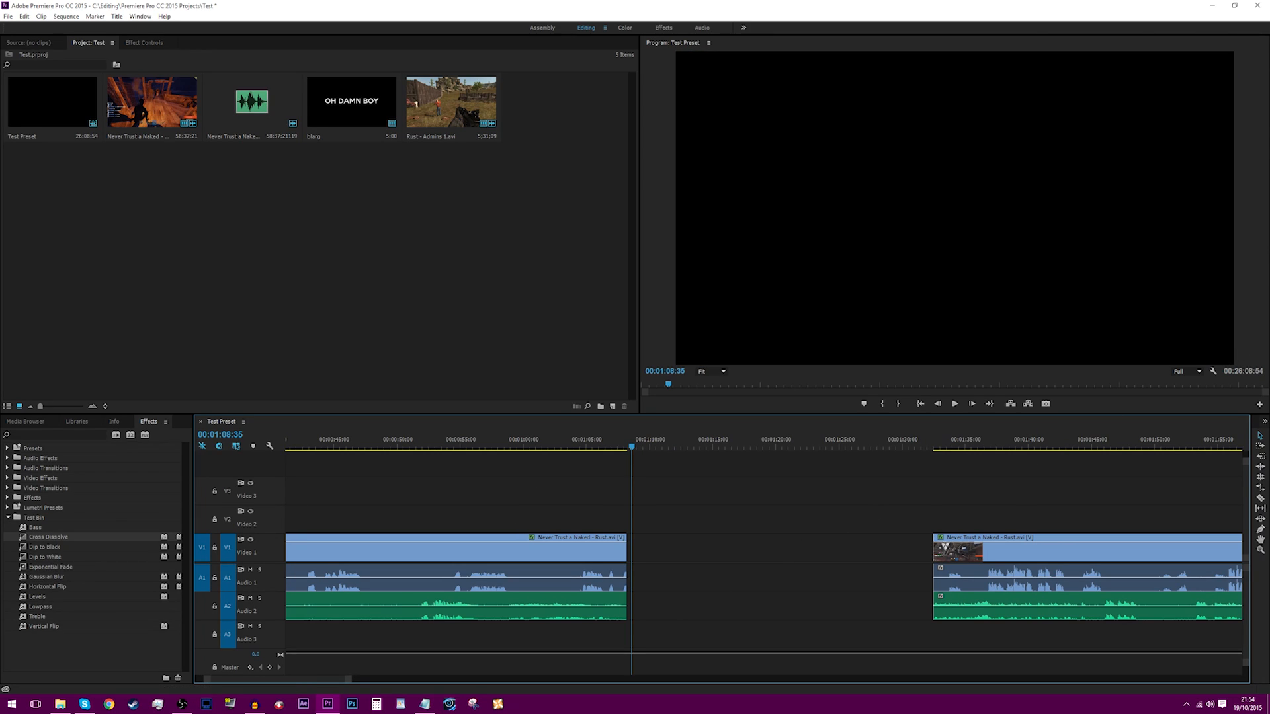
key(alt+Tab)
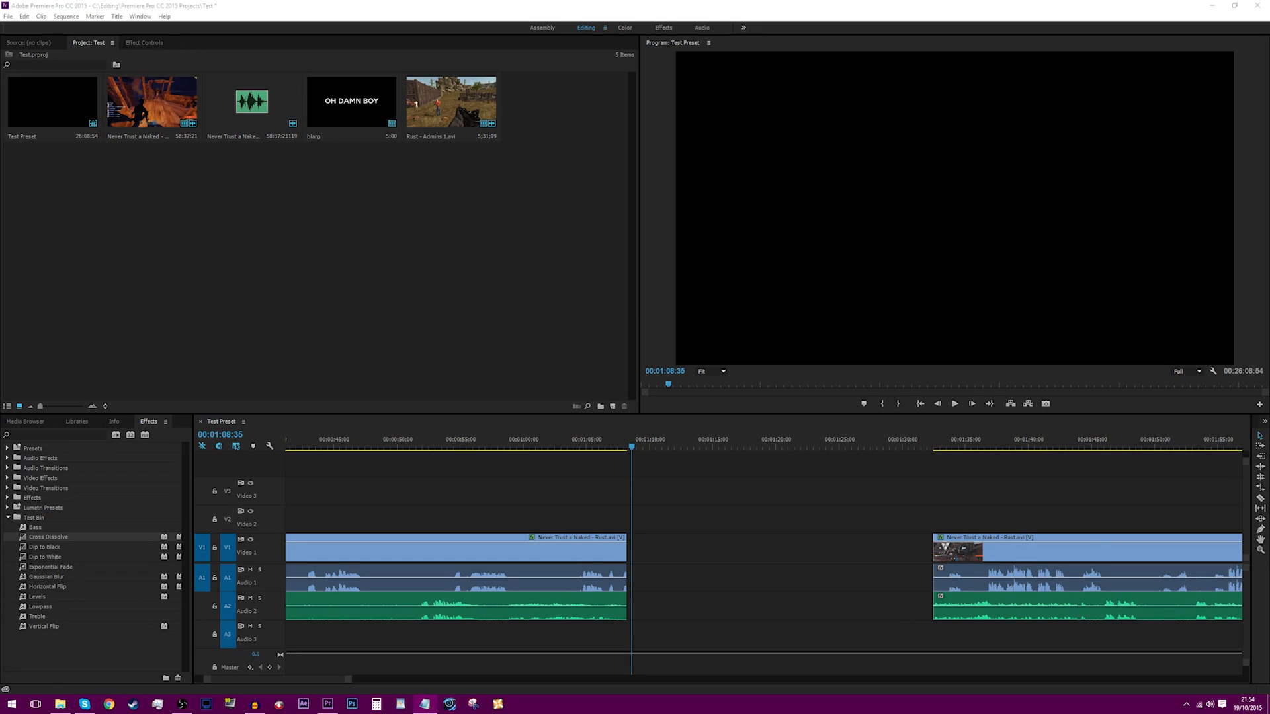
click(363, 226)
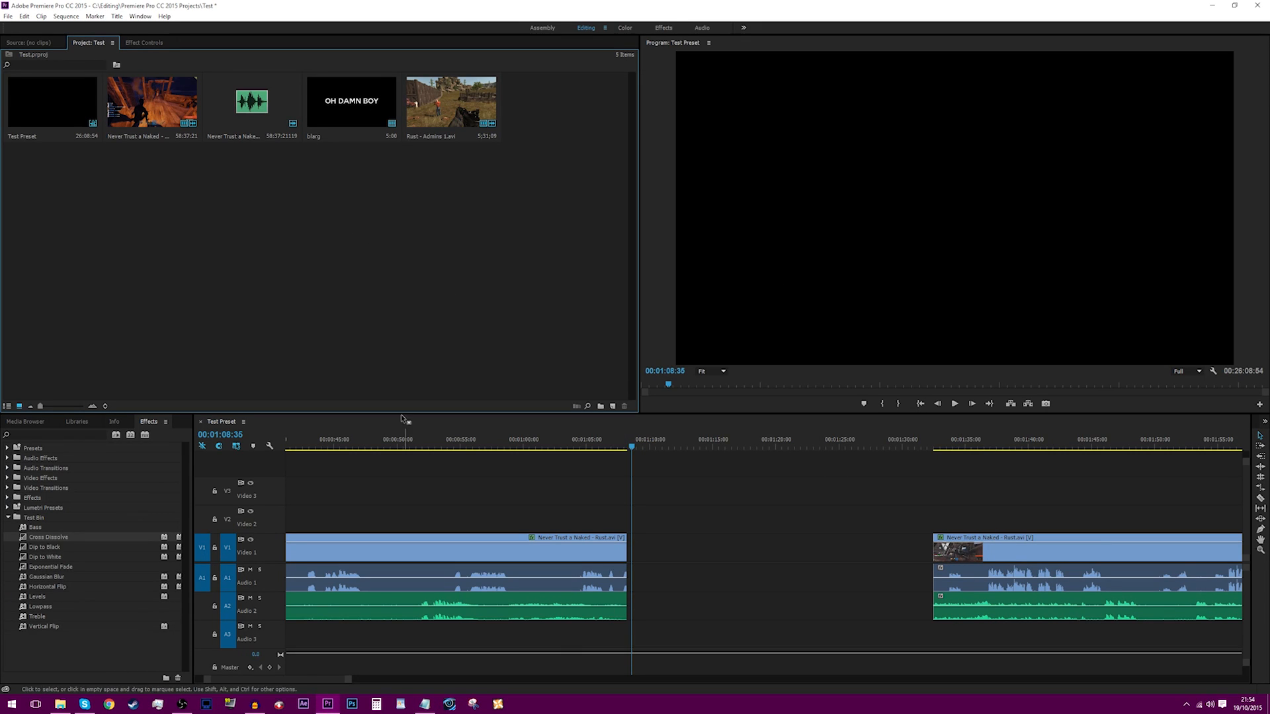
Step: Export the frame at 00:01:01:26 as a JPEG imported into the project and place it on Video 1 directly after the first clip
click(543, 440)
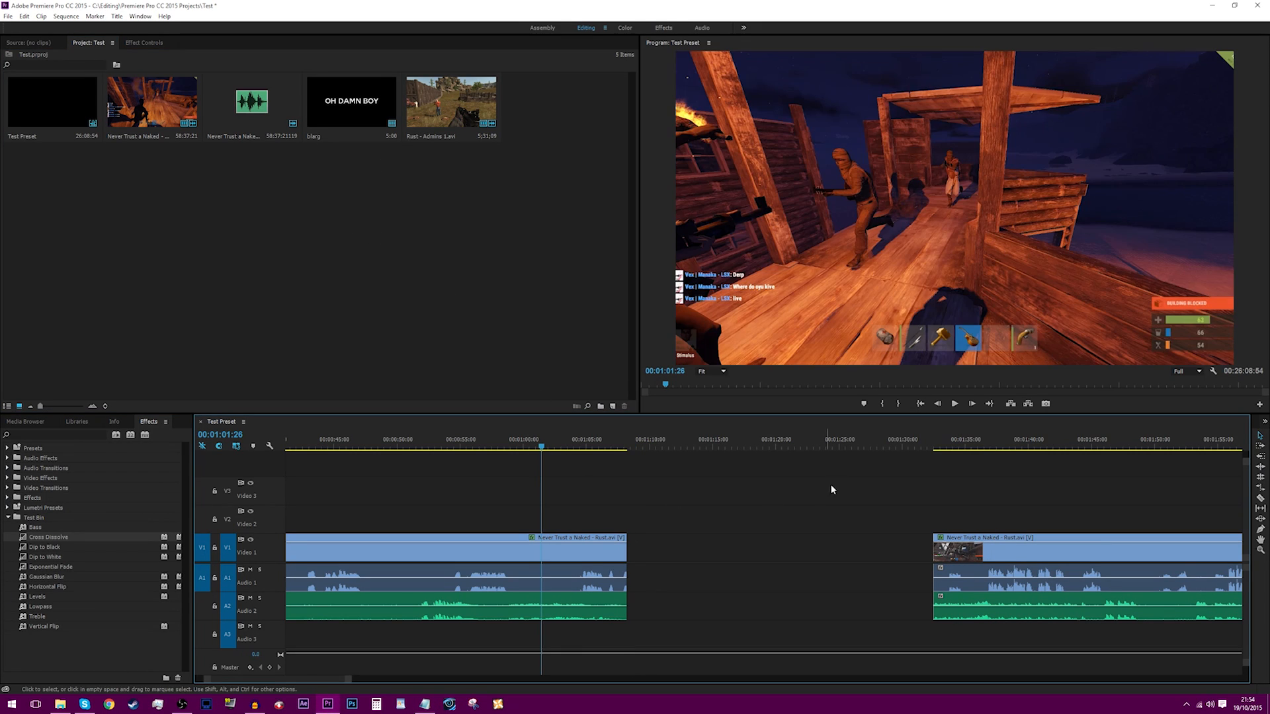
click(1046, 404)
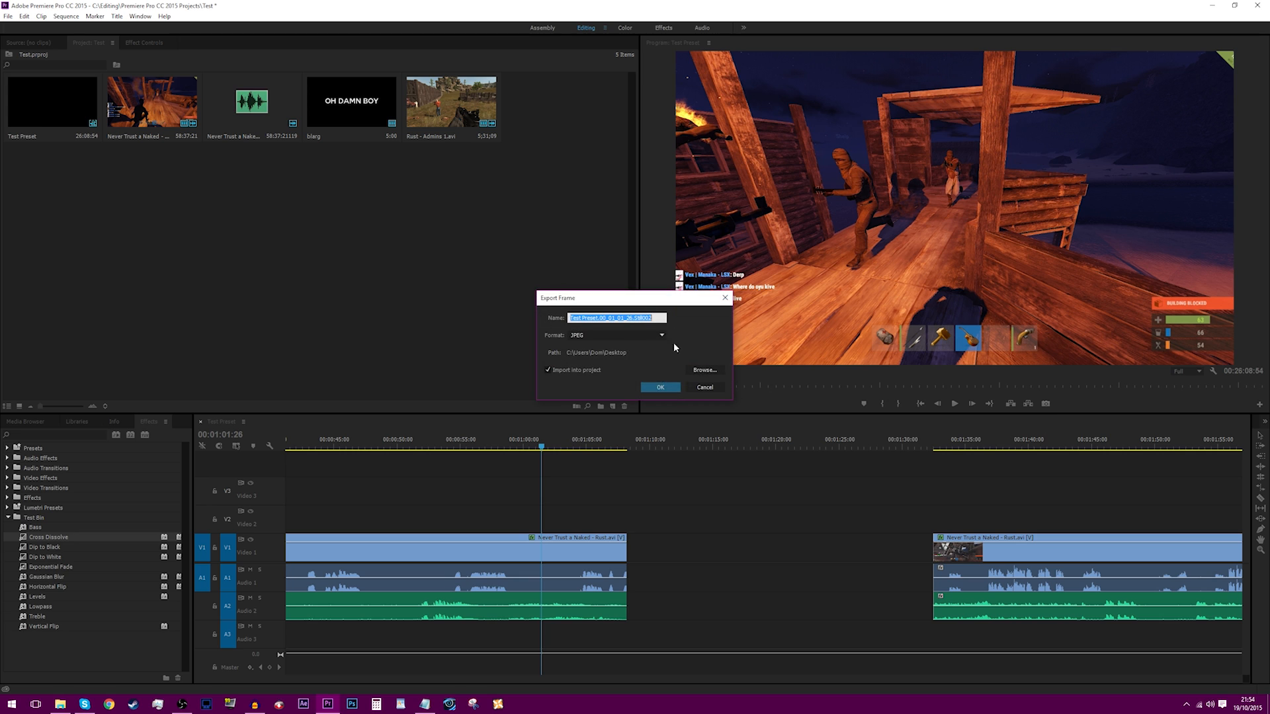
click(659, 383)
drag(600, 223, 632, 546)
Step: Scale the still image down to about 54% around the centre of the frame
click(662, 440)
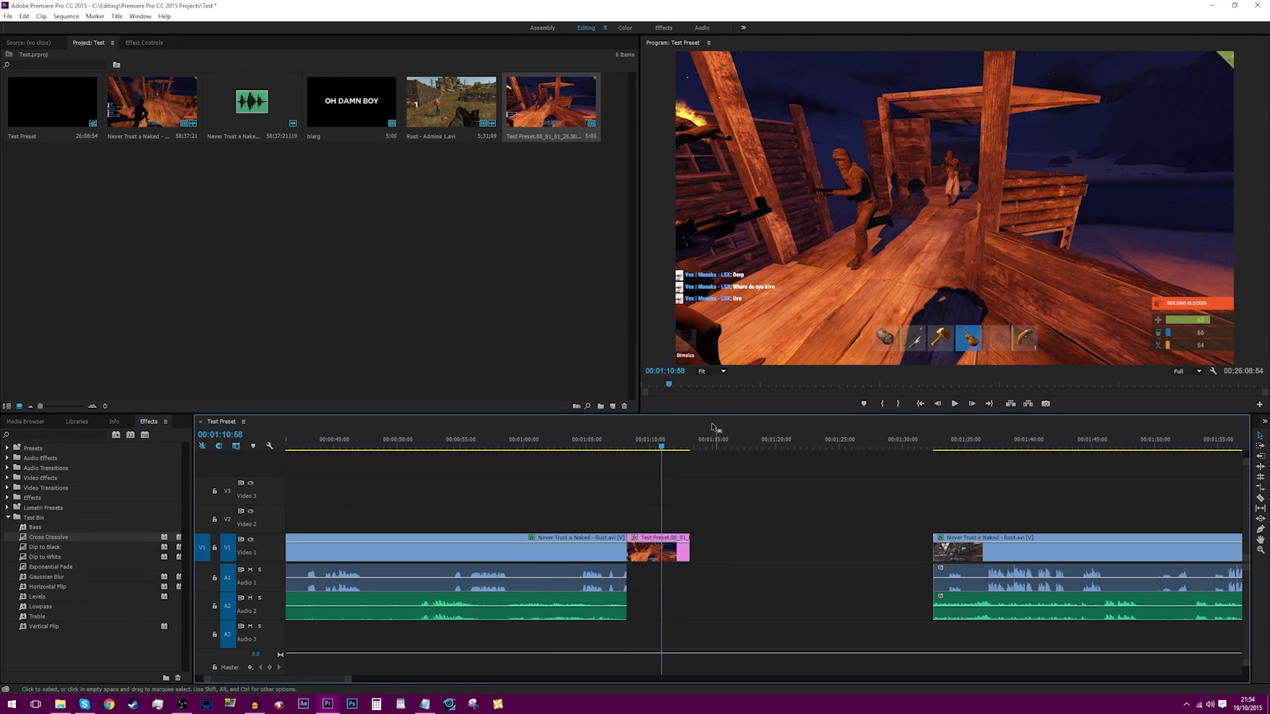
click(720, 202)
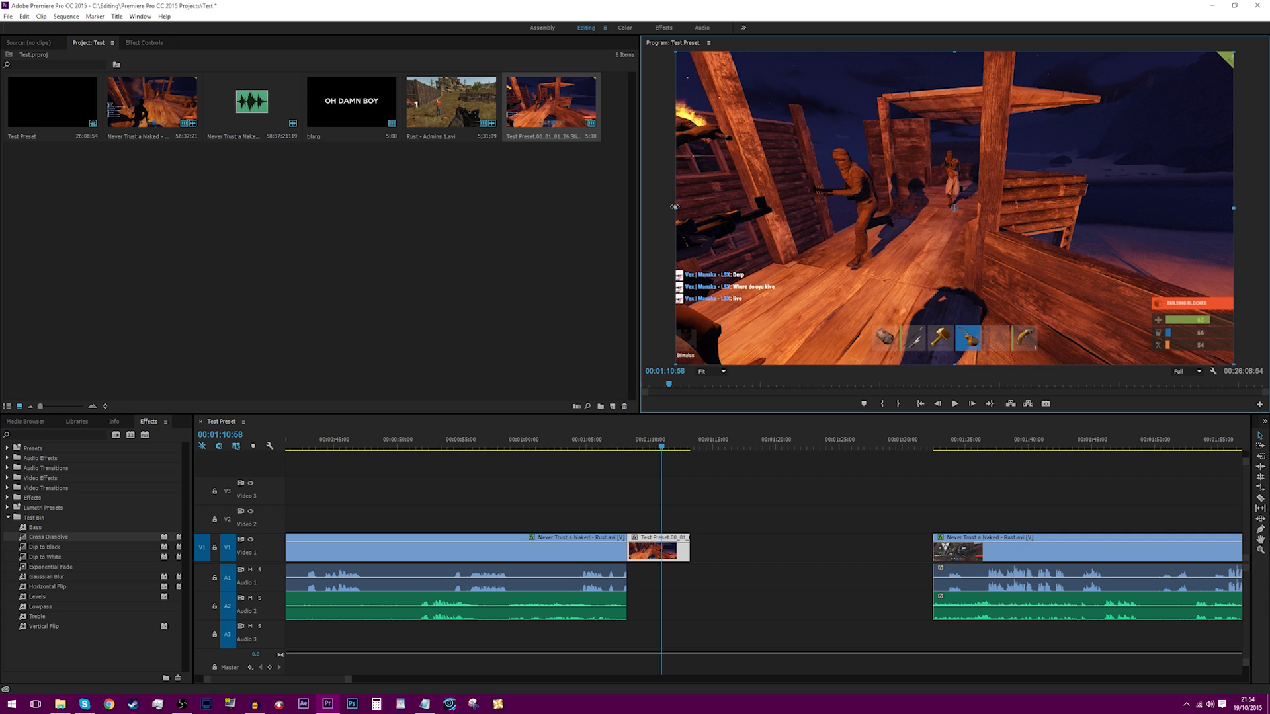
drag(676, 209, 805, 210)
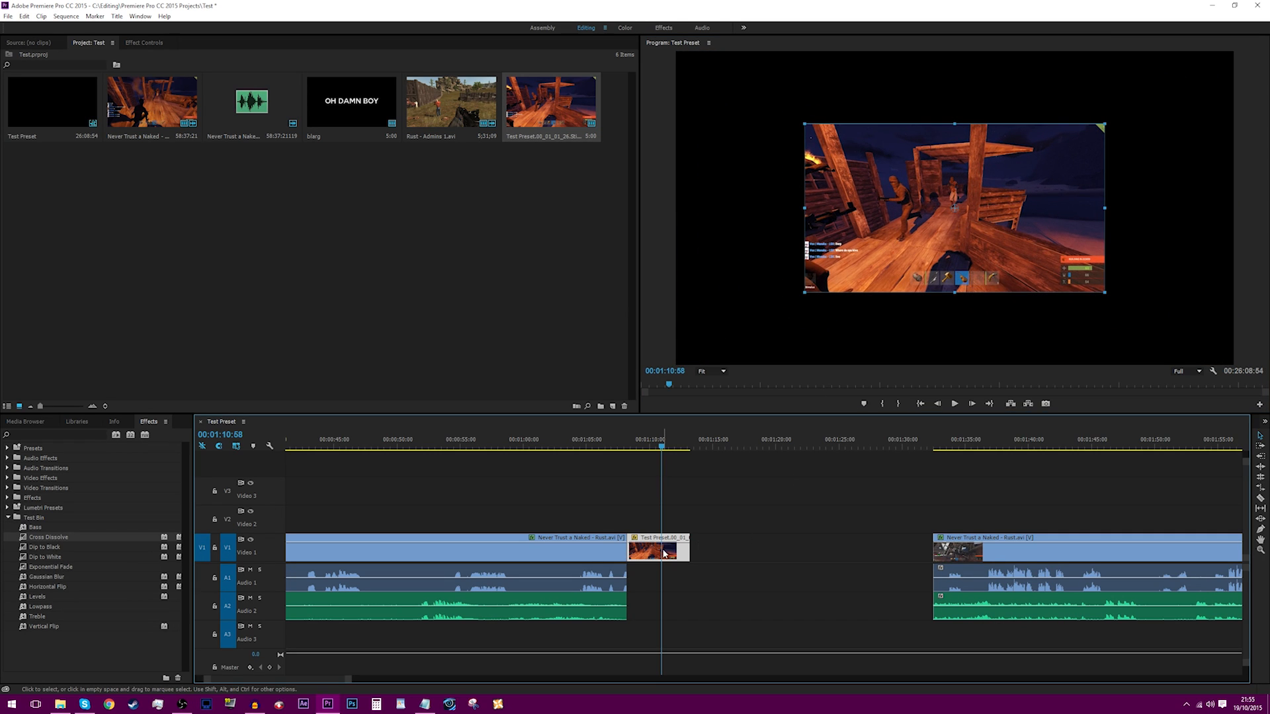
Step: Stack the still on Video 2 above the last clip, butted to the preceding clip, and place the picture in the frame's upper-left corner
drag(665, 555, 665, 522)
drag(1028, 555, 716, 559)
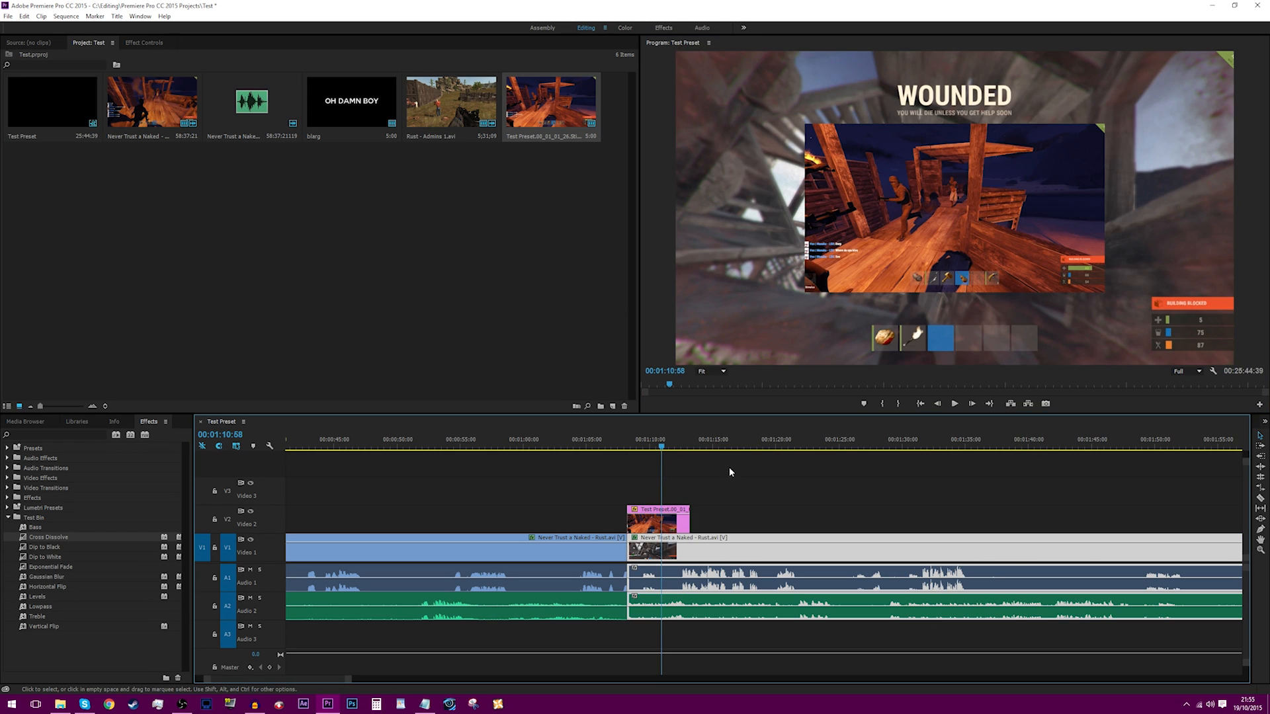
click(888, 187)
drag(971, 208, 864, 139)
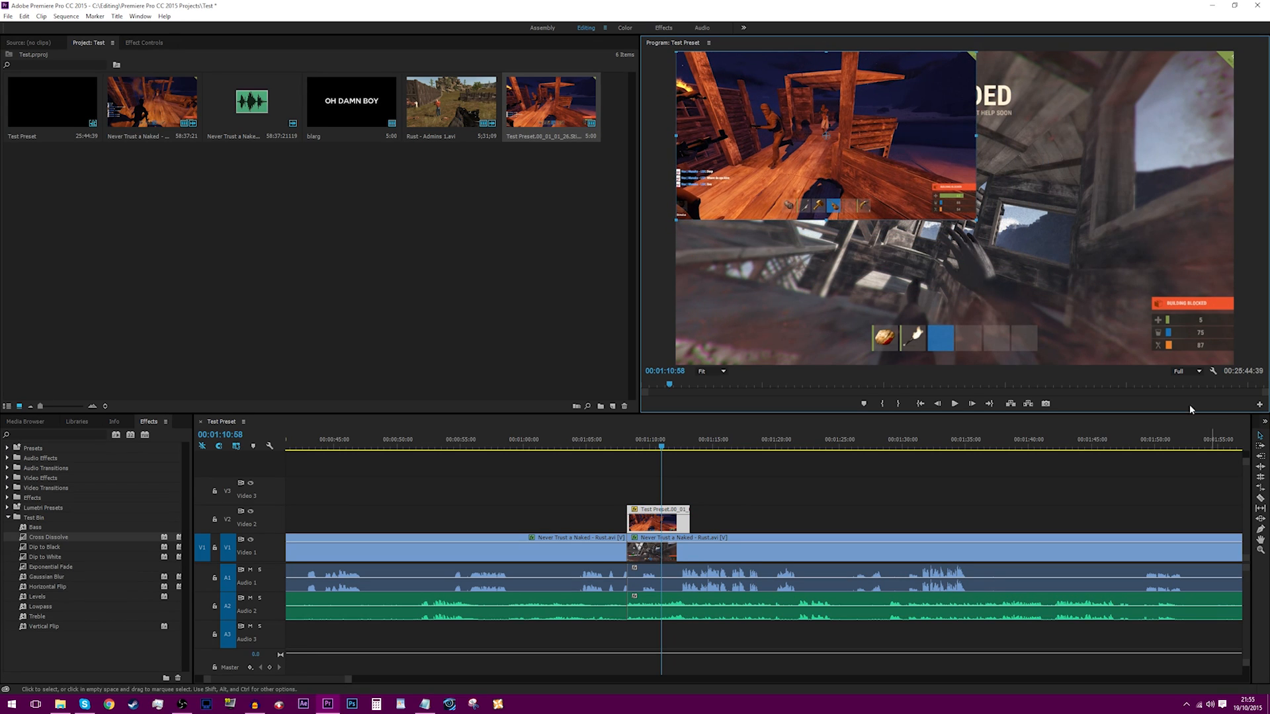
Step: Enable keyframing for the still's Position, Scale and Rotation and place the first keyframes at the start of the still
click(144, 42)
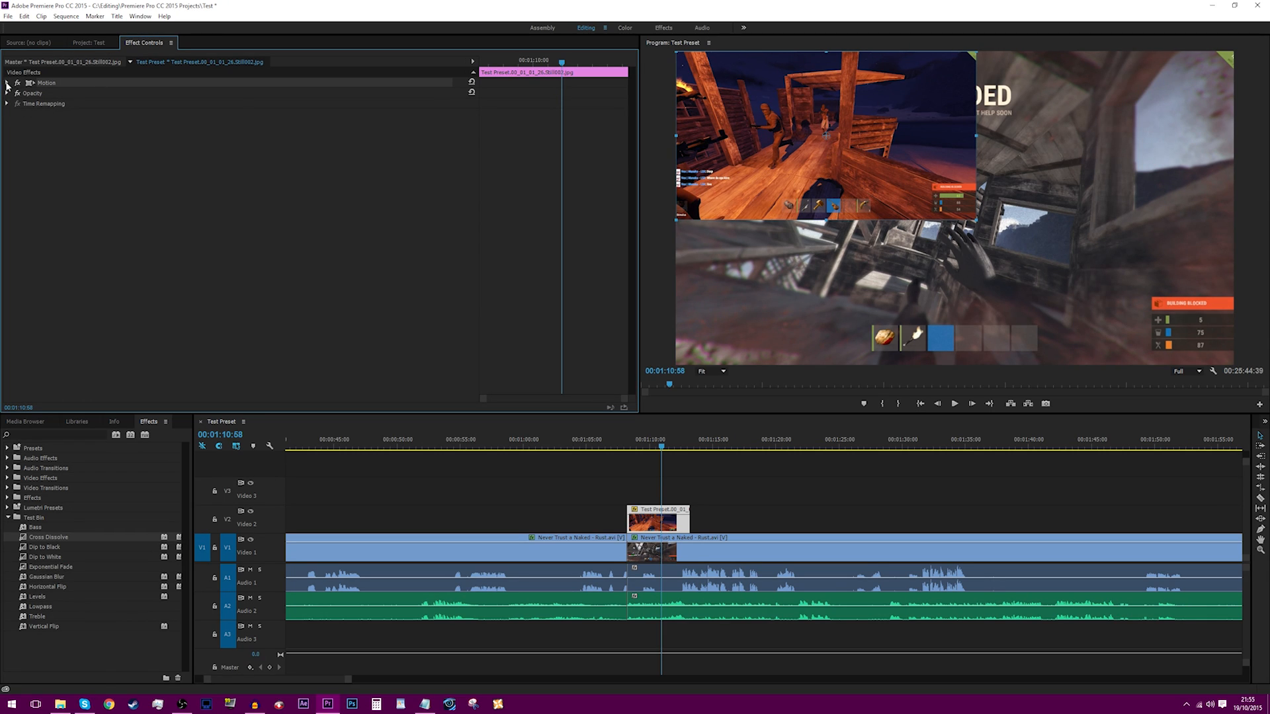
click(7, 84)
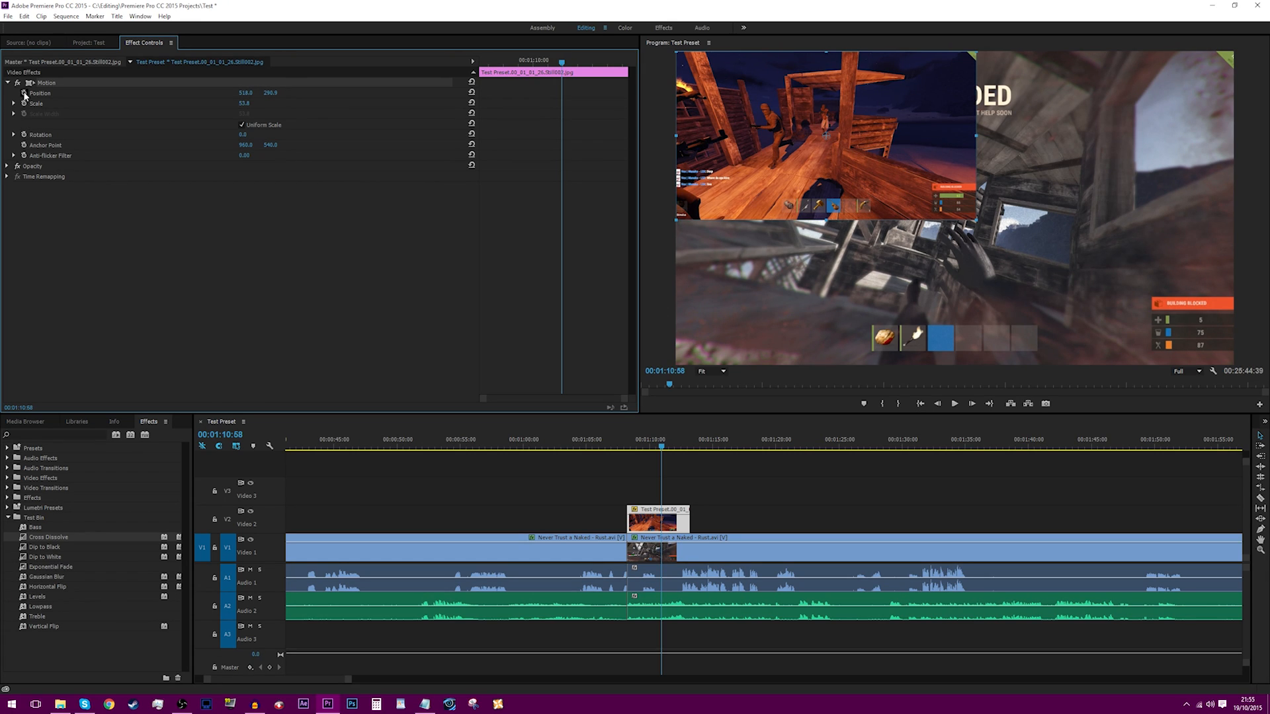
click(24, 94)
click(24, 135)
click(24, 104)
drag(506, 227, 487, 101)
drag(554, 64, 478, 64)
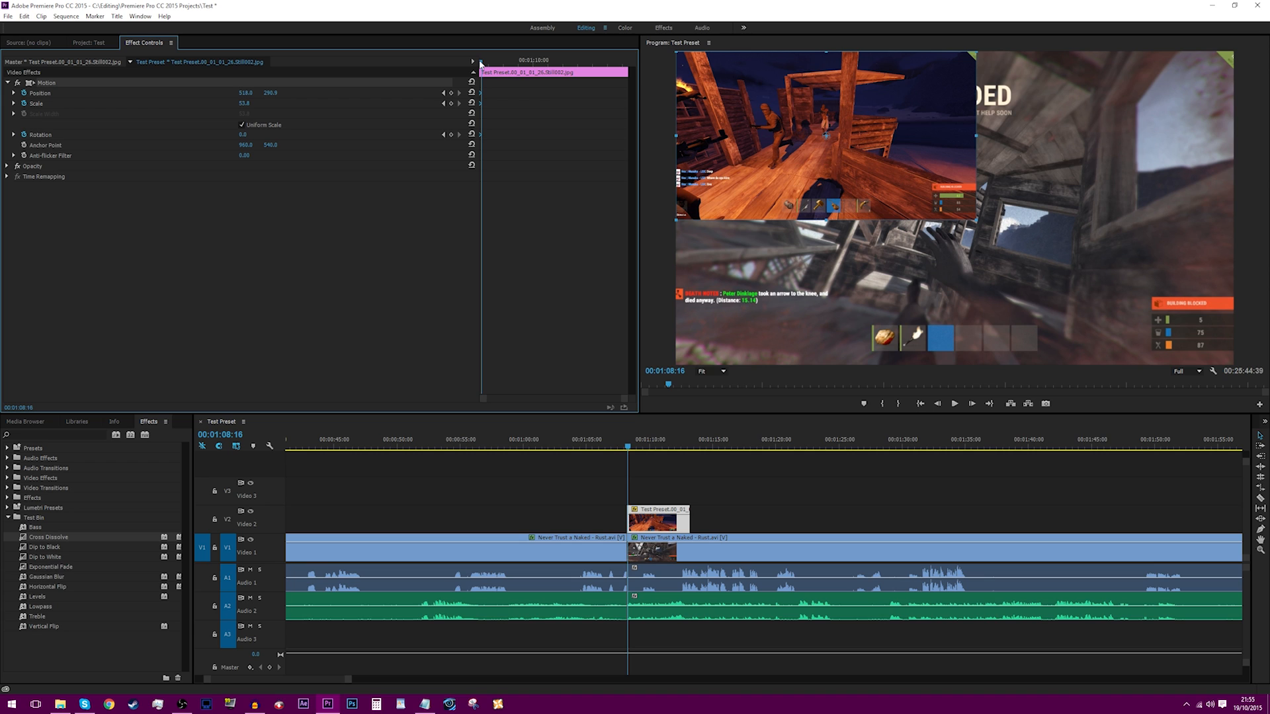
Step: At 00:01:10:34, keyframe the still at the frame's lower-right corner, scaled to about 41% and rotated about -15°
drag(481, 63, 551, 64)
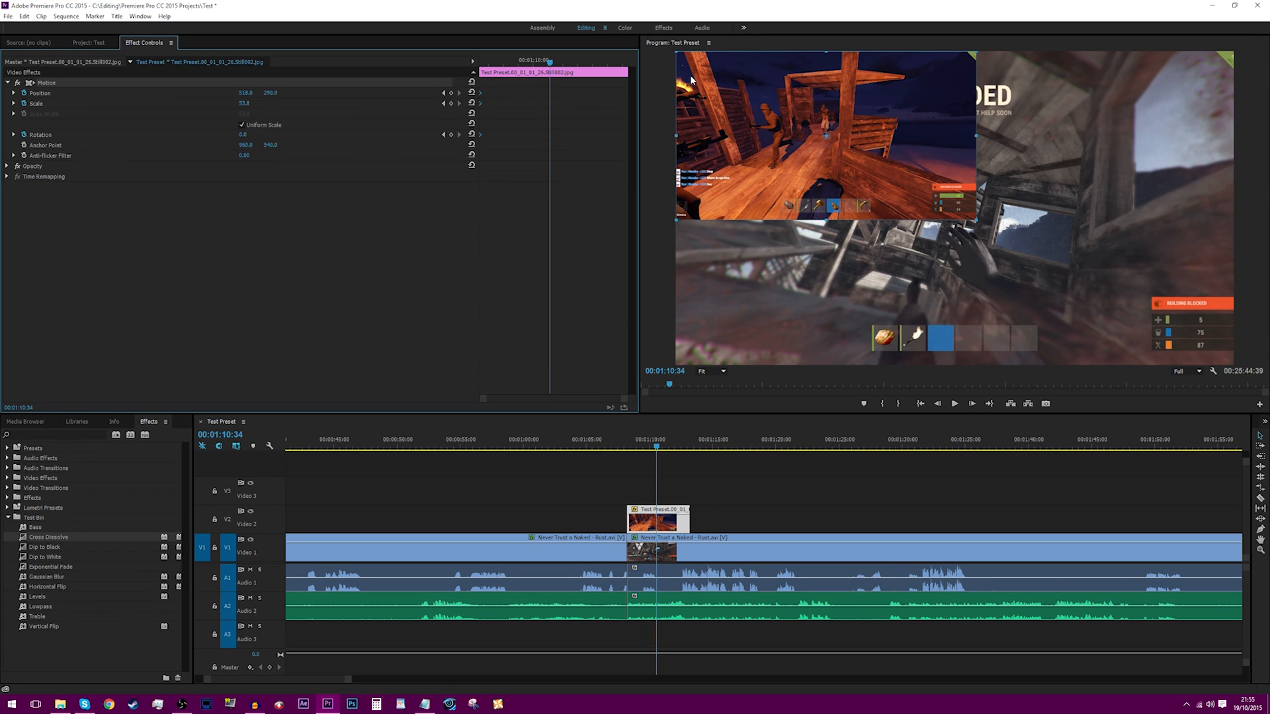
drag(692, 79, 949, 226)
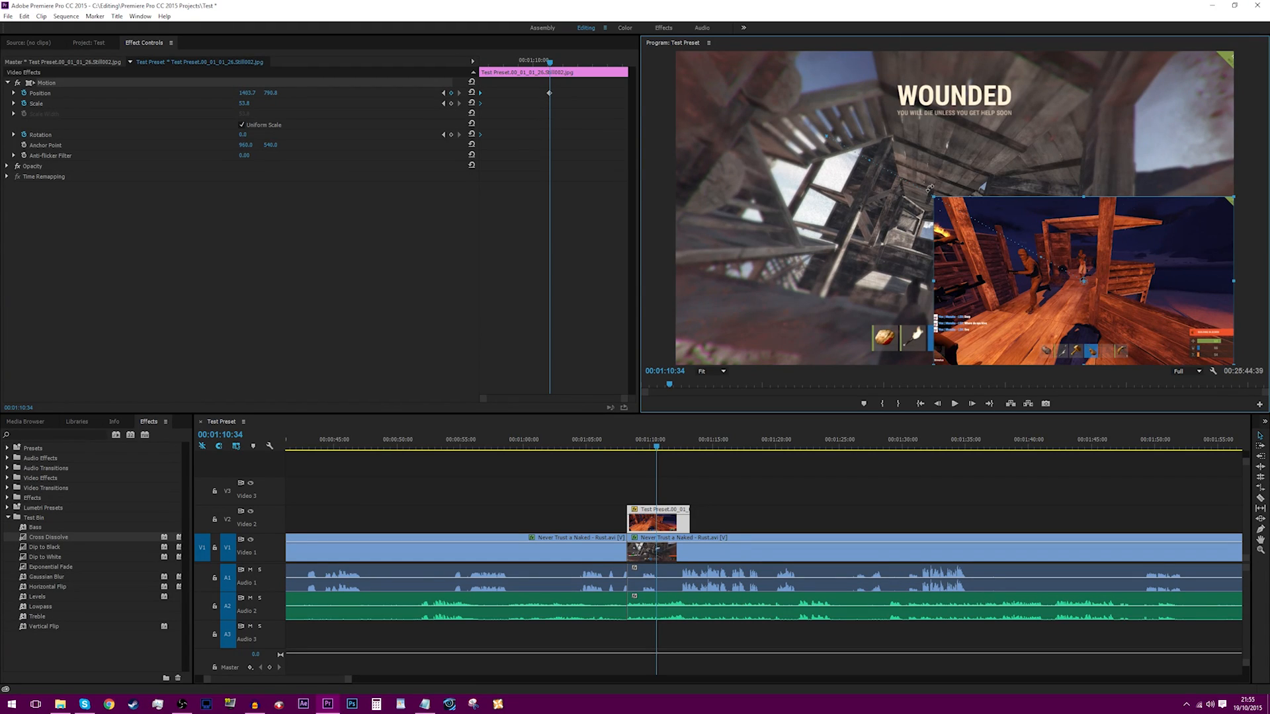
drag(929, 188, 956, 250)
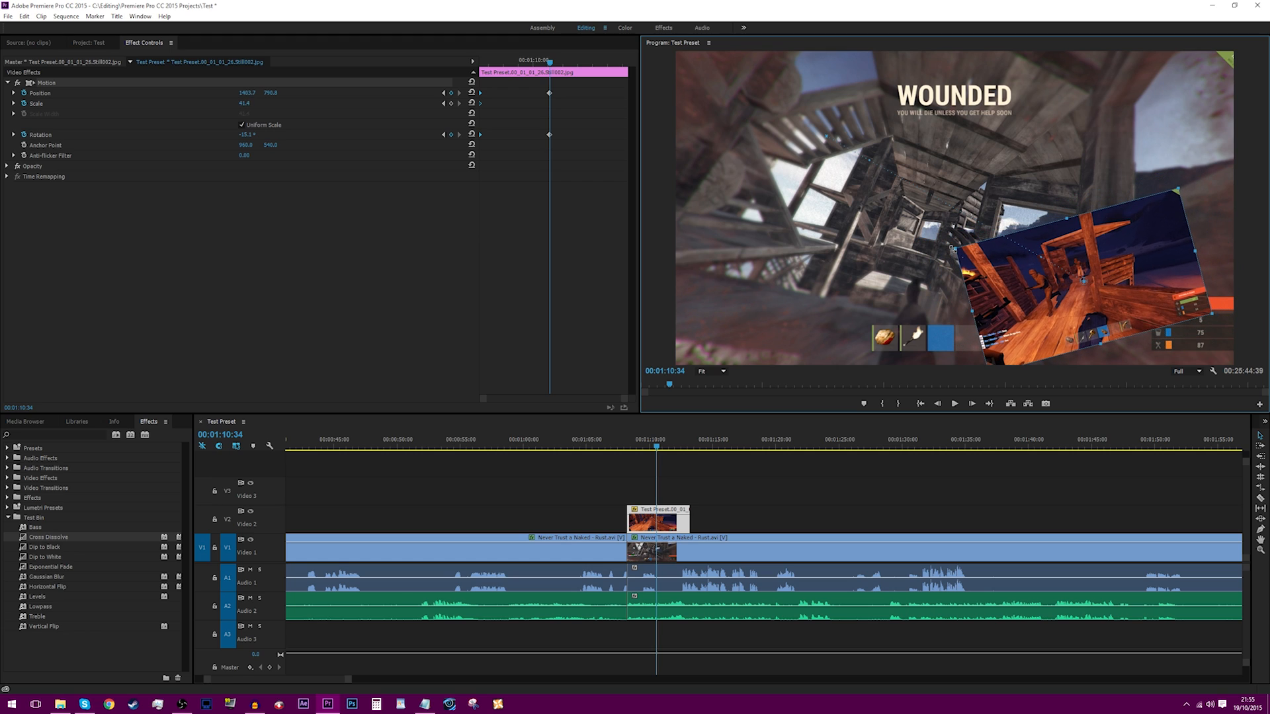
click(552, 89)
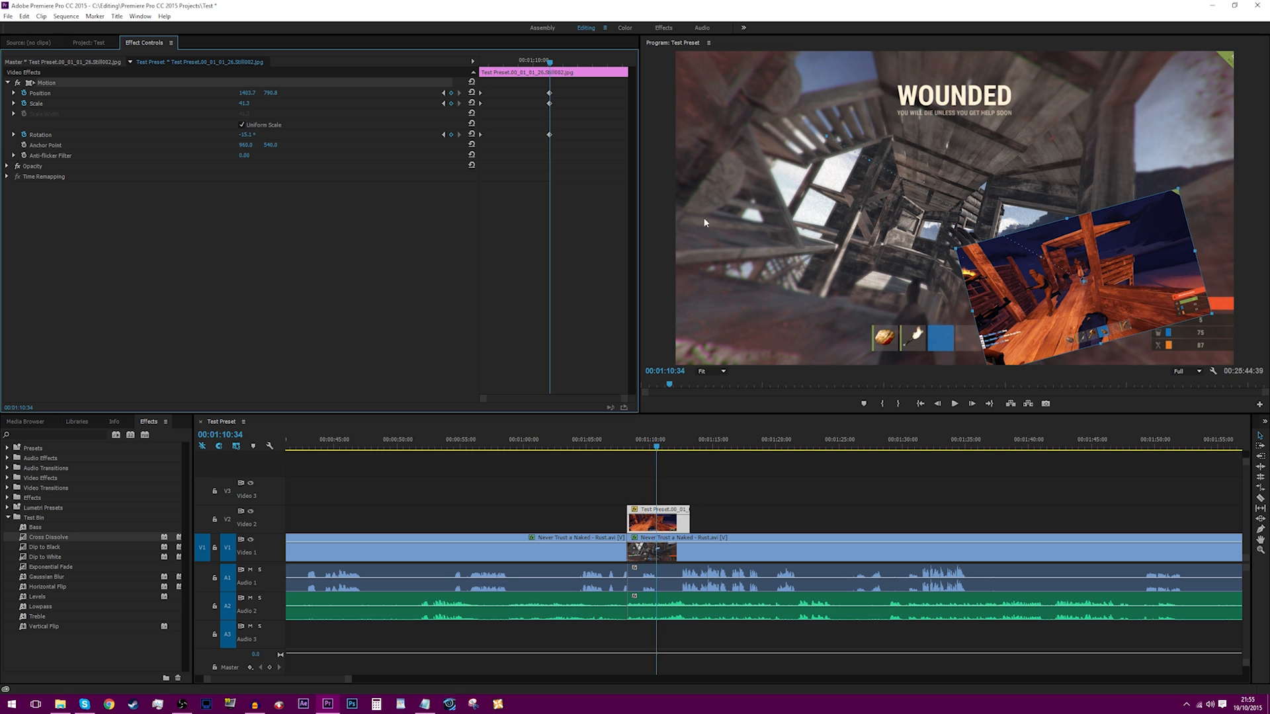
Step: Play the still's motion from its start and check the movement around the end keyframes
drag(654, 444, 628, 445)
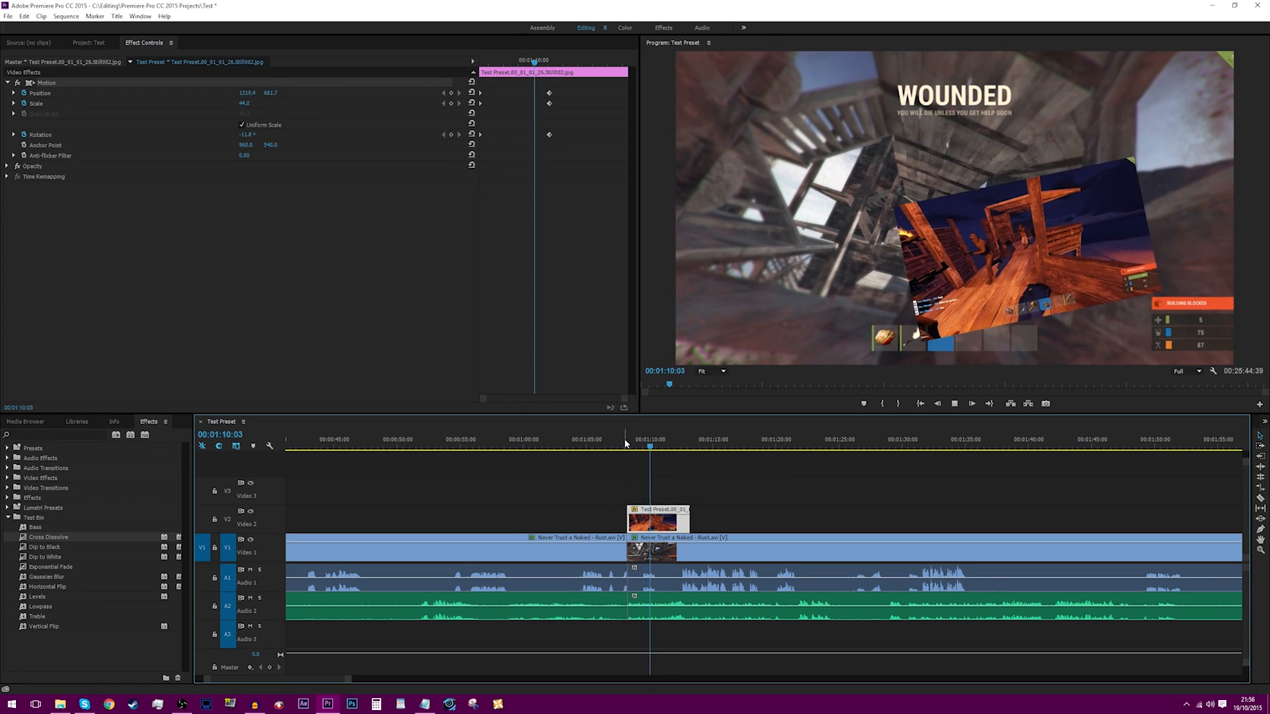
key(space)
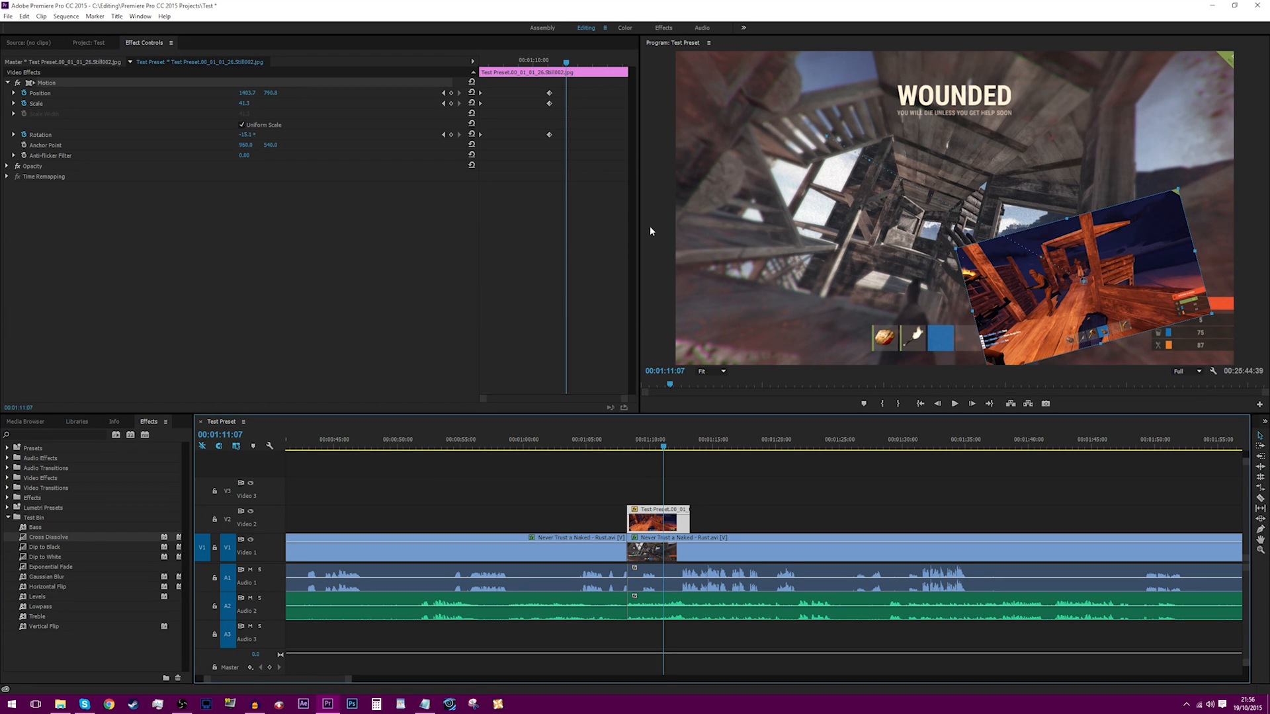
drag(651, 444, 660, 444)
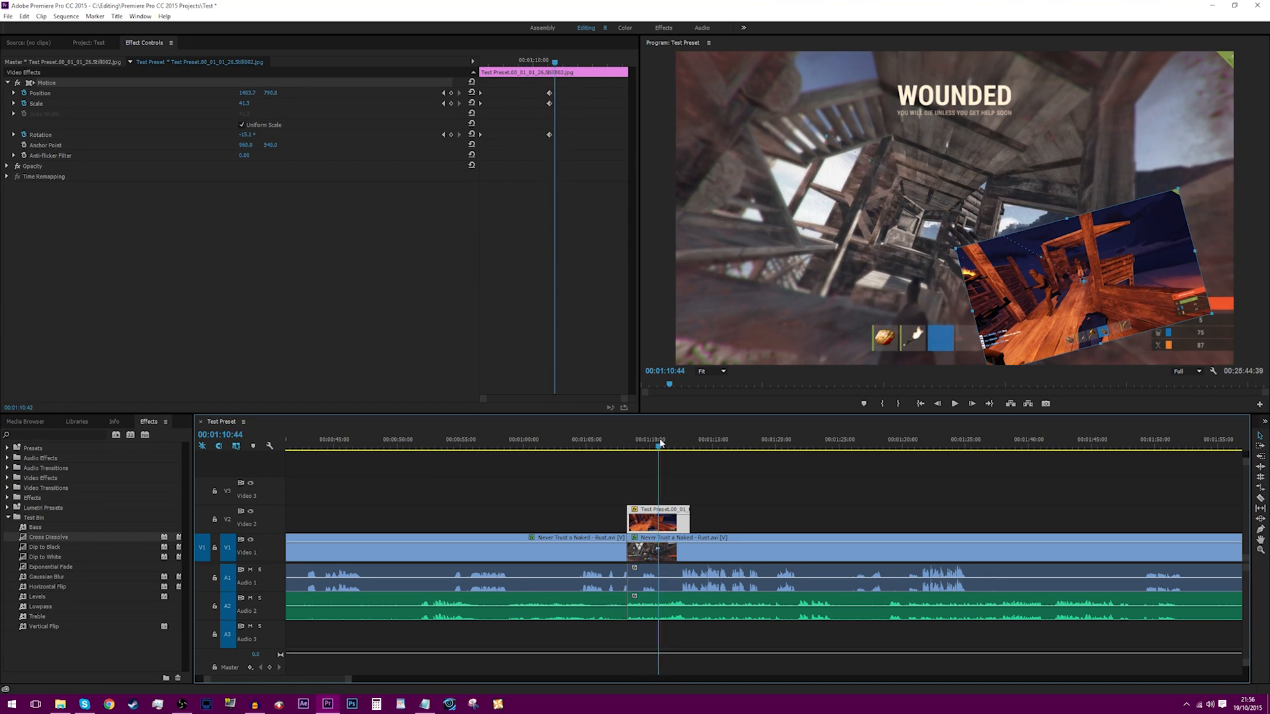
key(space)
key(space)
Step: Apply Ease In temporal interpolation to the still's end keyframes for Position, Scale and Rotation
drag(542, 82, 573, 156)
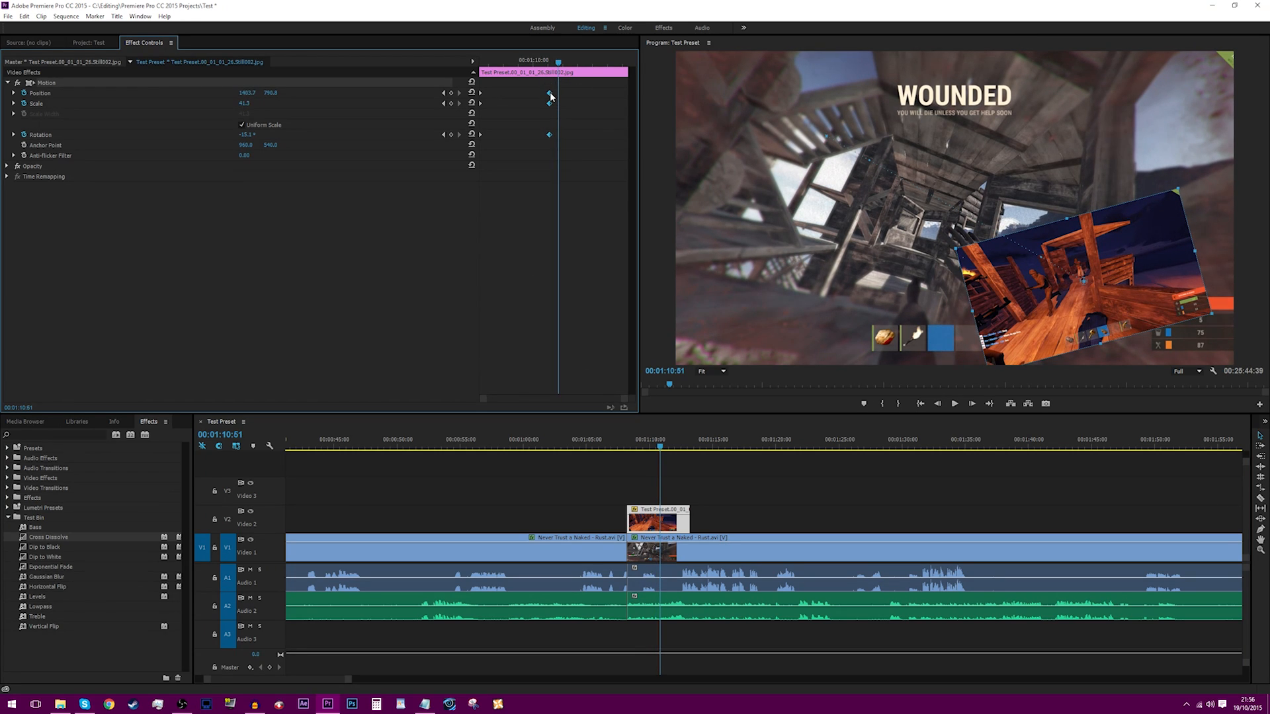
right_click(550, 96)
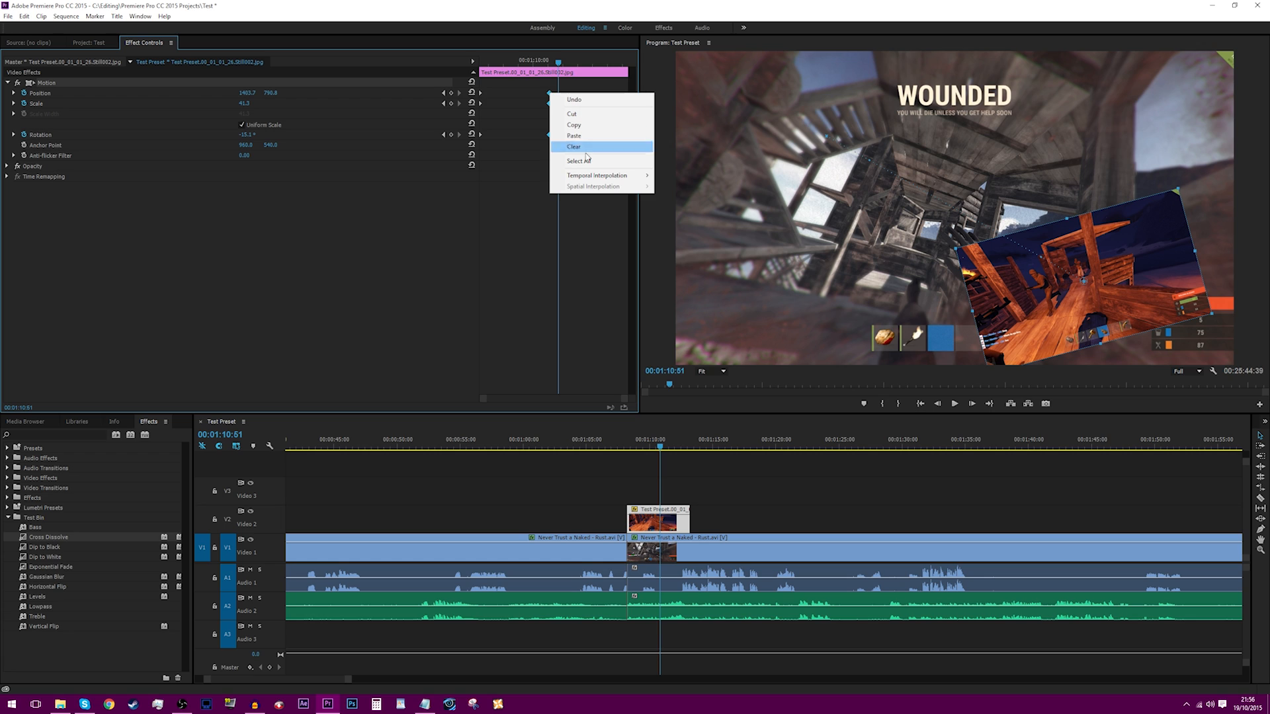
mouse_move(592, 180)
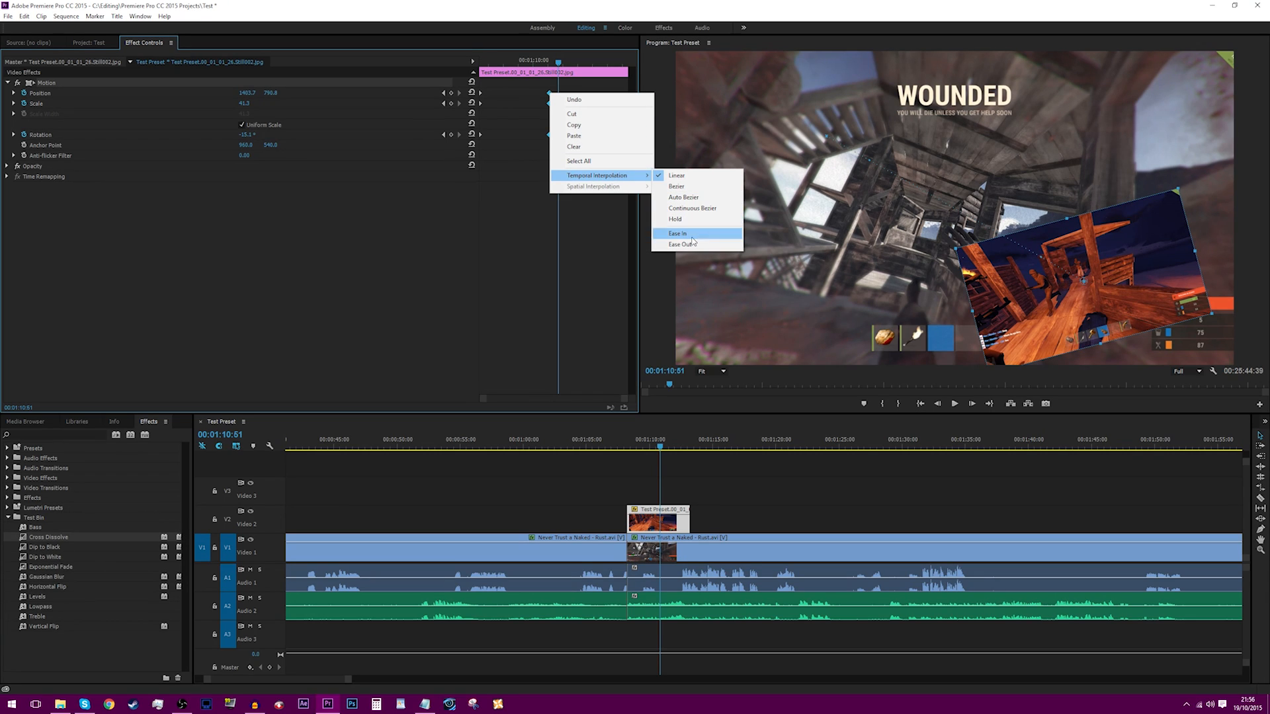
click(688, 235)
Step: Apply Ease Out temporal interpolation to the still's starting keyframes for Position, Scale and Rotation
drag(491, 87, 473, 139)
right_click(481, 93)
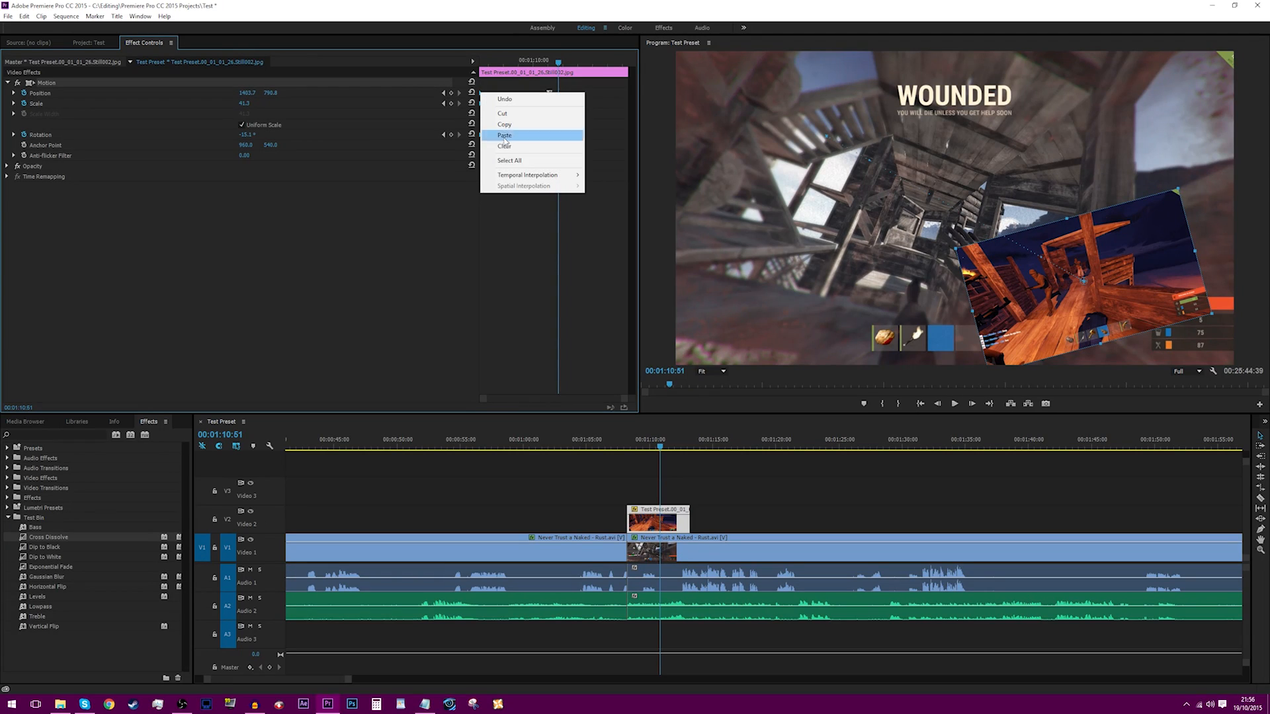
mouse_move(535, 180)
click(610, 243)
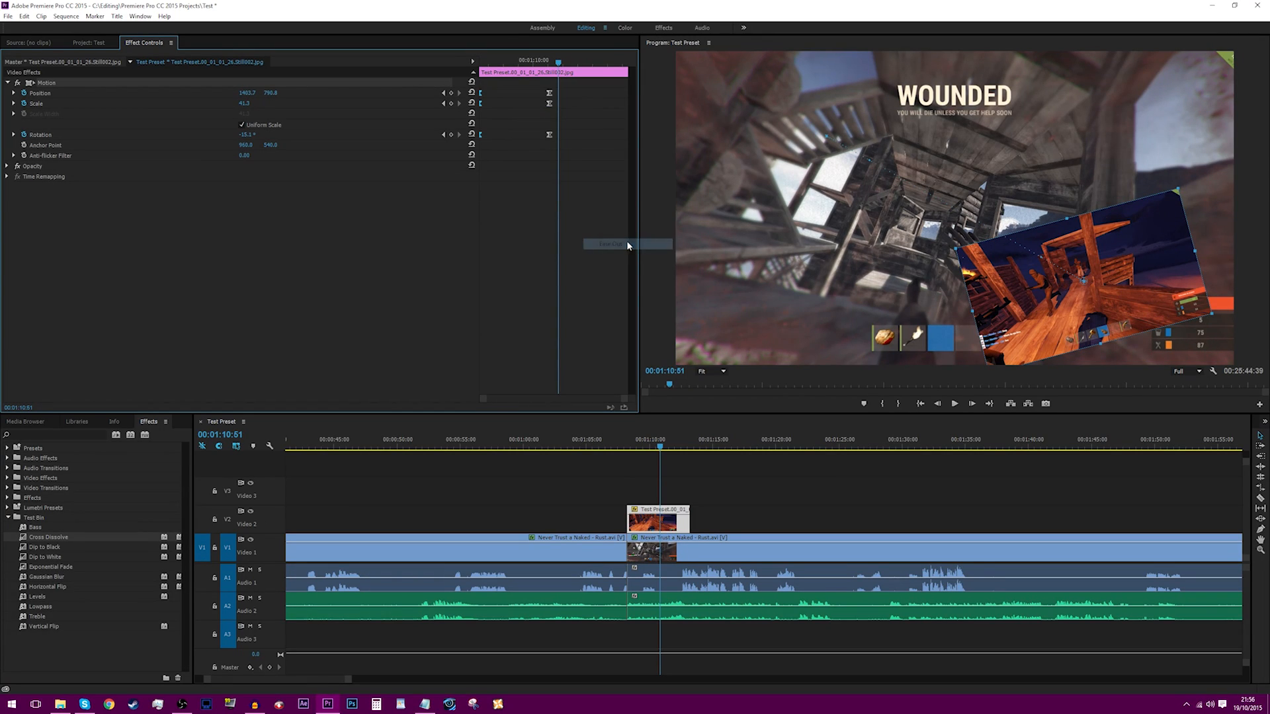
Step: Play the eased animation from the start of the still
click(530, 64)
drag(530, 66, 481, 64)
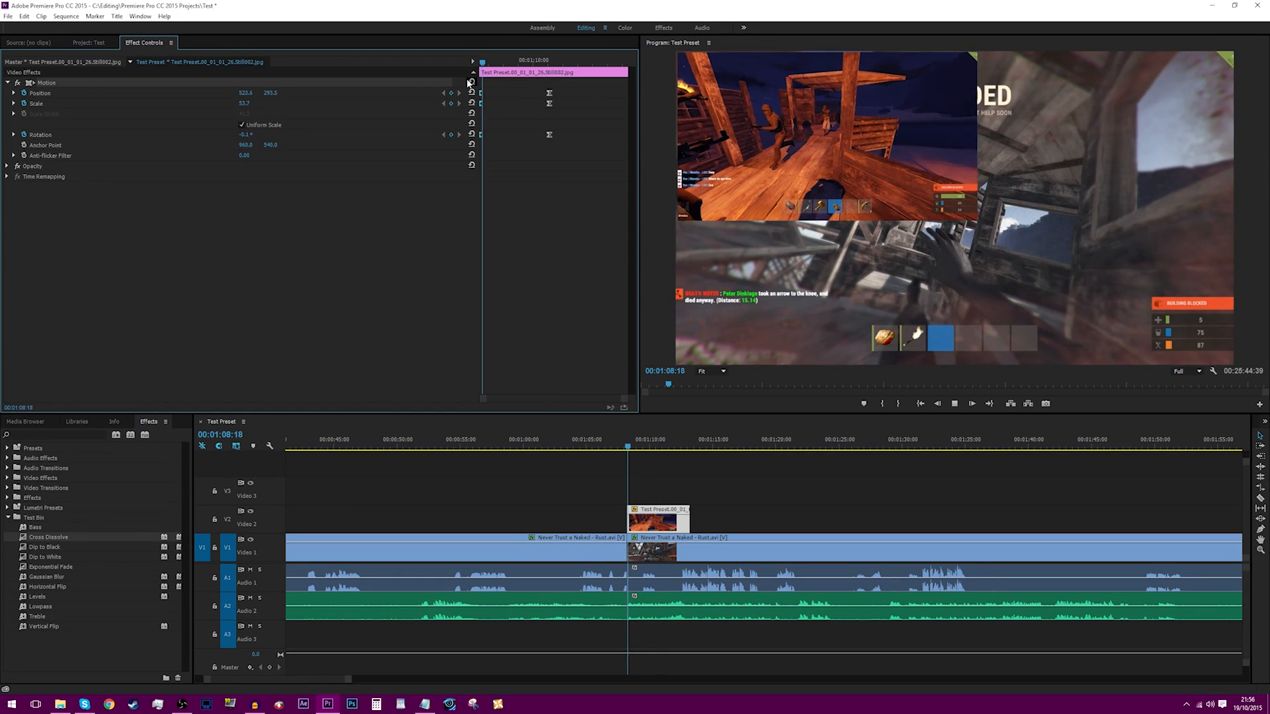
key(space)
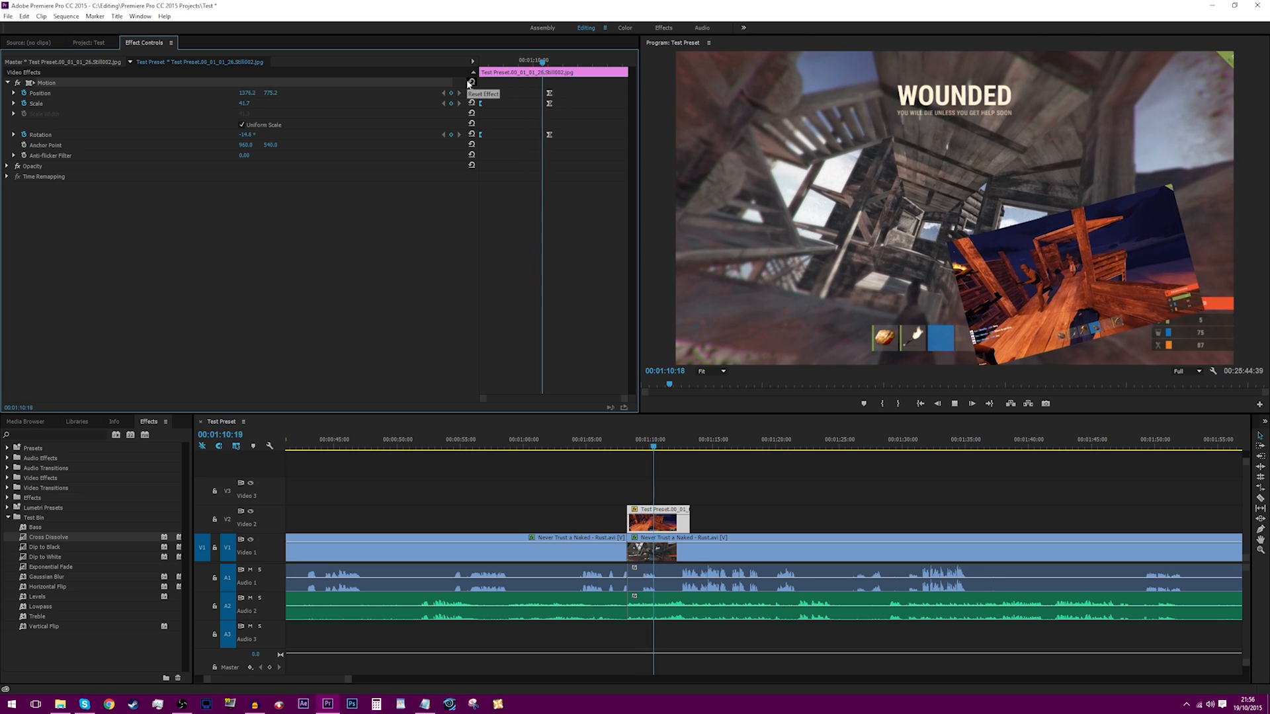
Step: Undo the easing on the still's Position, Scale and Rotation keyframes and replay the animation without it
key(space)
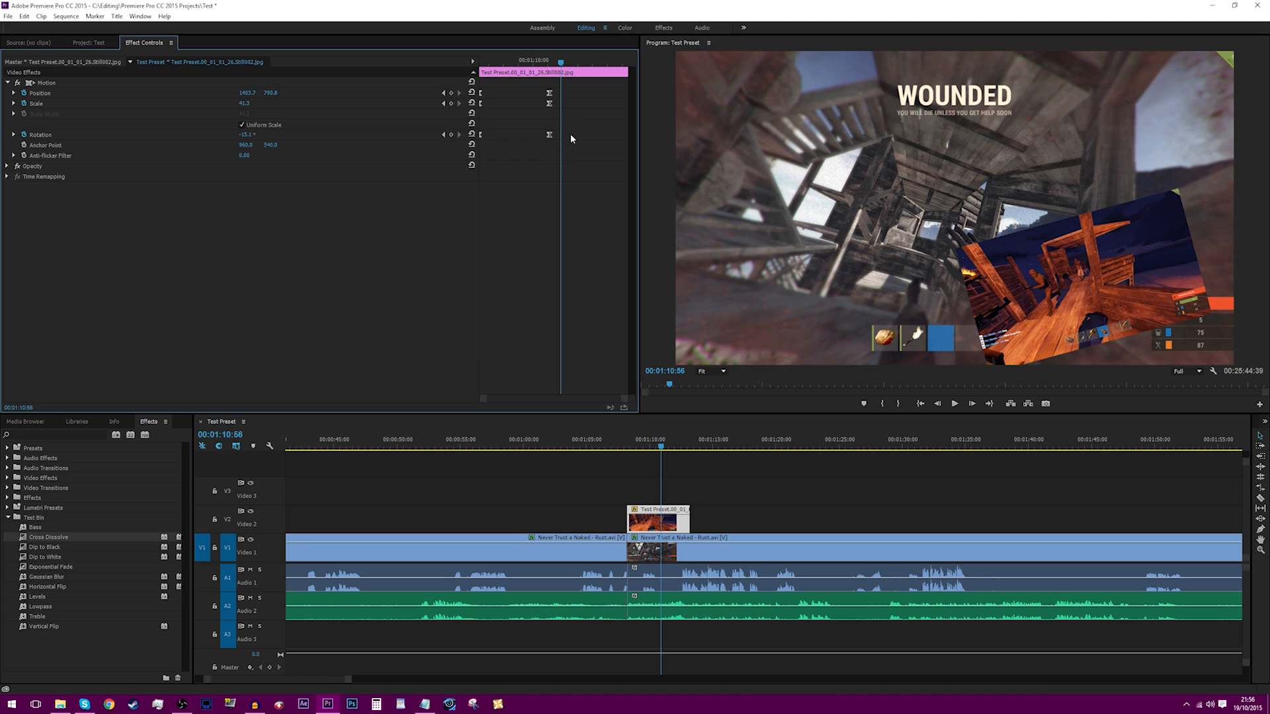
key(ctrl+z)
drag(561, 62, 496, 63)
key(space)
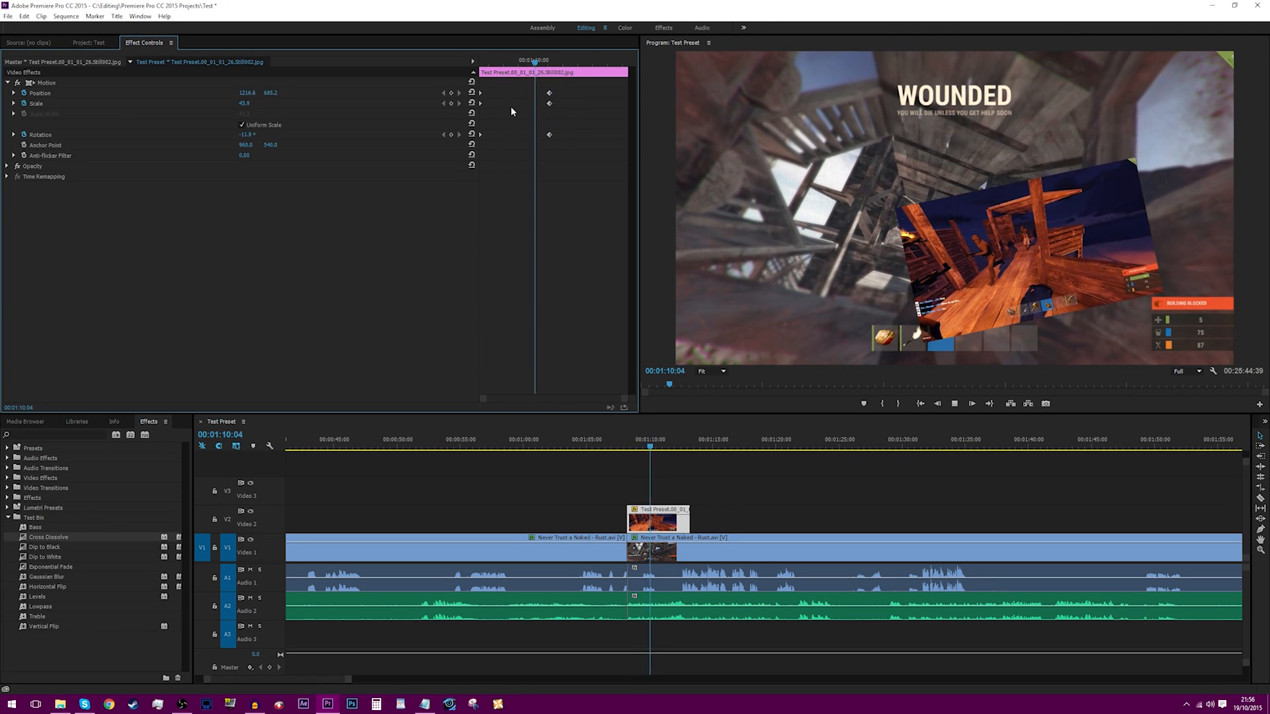
key(space)
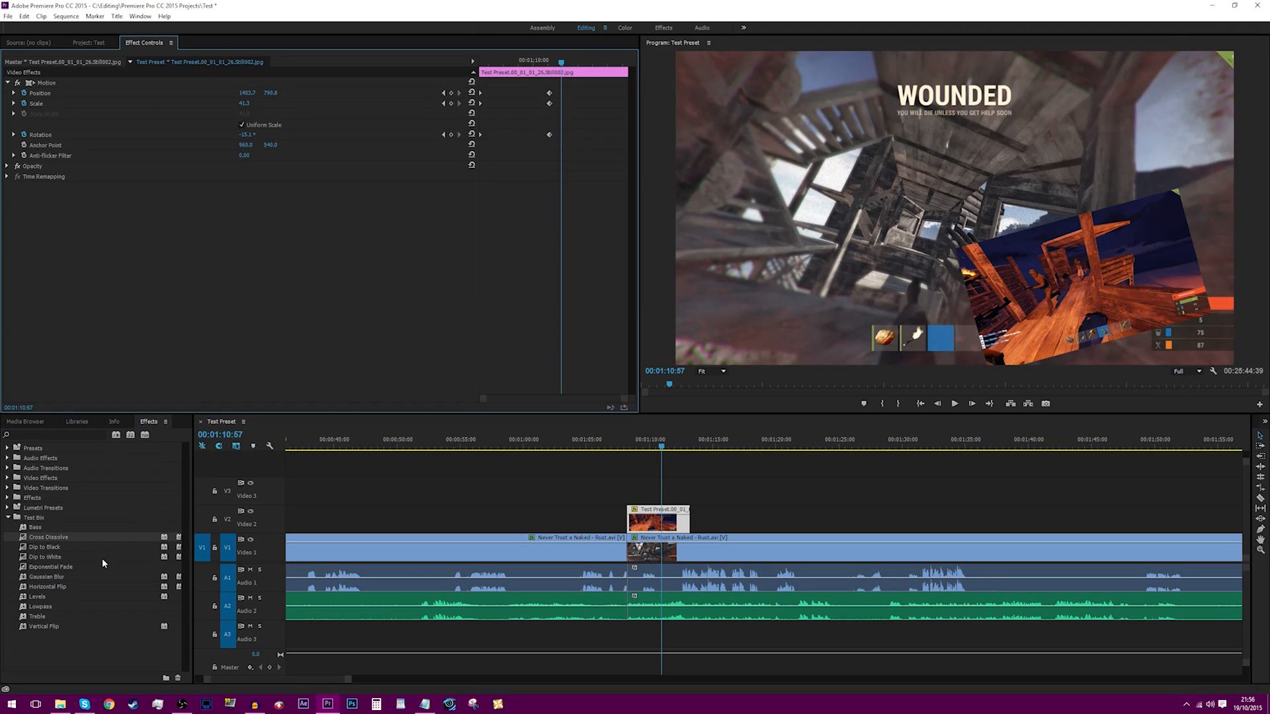
Step: Search the effects for "gaus" and apply Gaussian Blur to the still on Video 2
click(43, 434)
text(gaus)
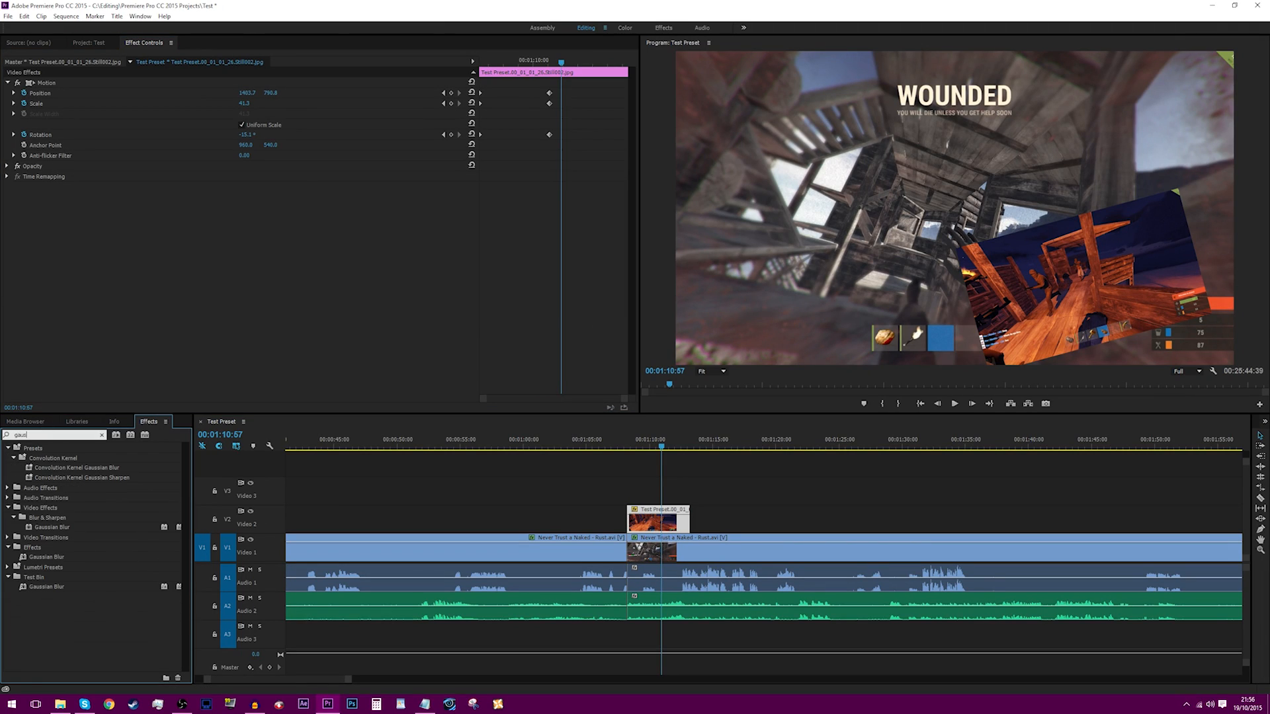
drag(56, 531, 666, 546)
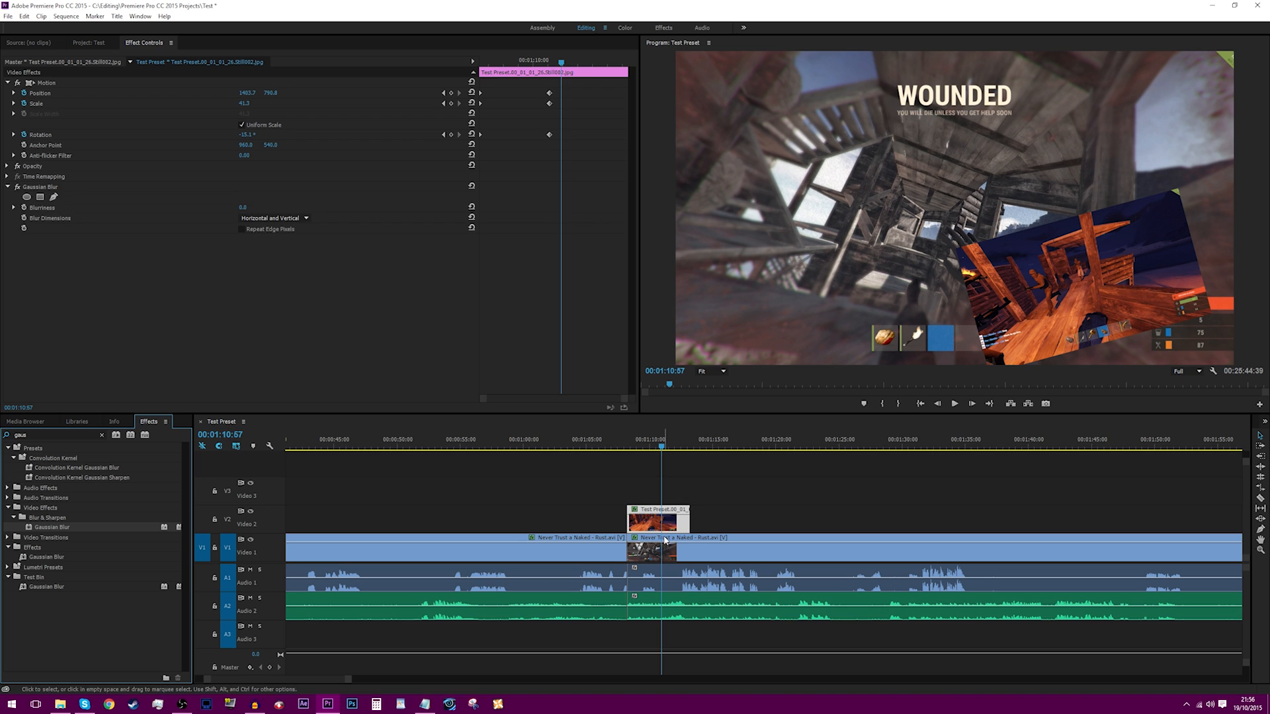
Step: Keyframe the still's Blurriness from 0 at its start to 64 at the end motion keyframes, 00:01:10:33
drag(560, 62, 457, 67)
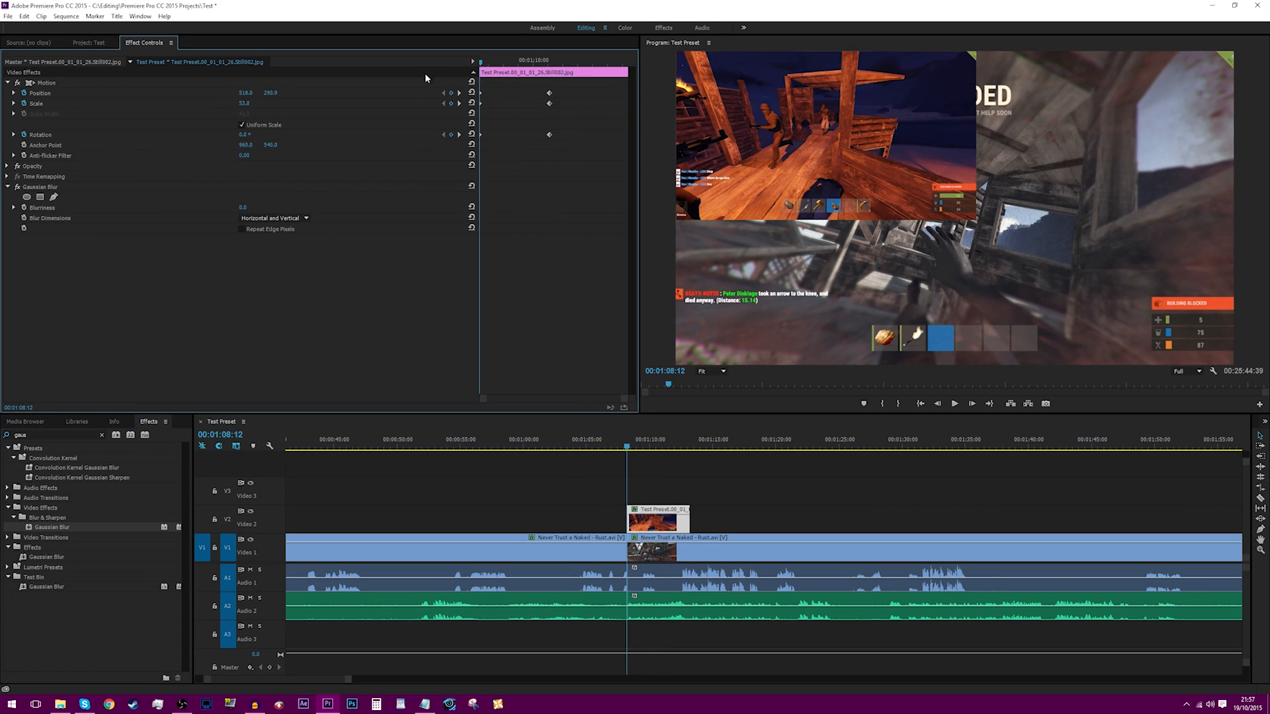
click(23, 207)
drag(483, 61, 550, 60)
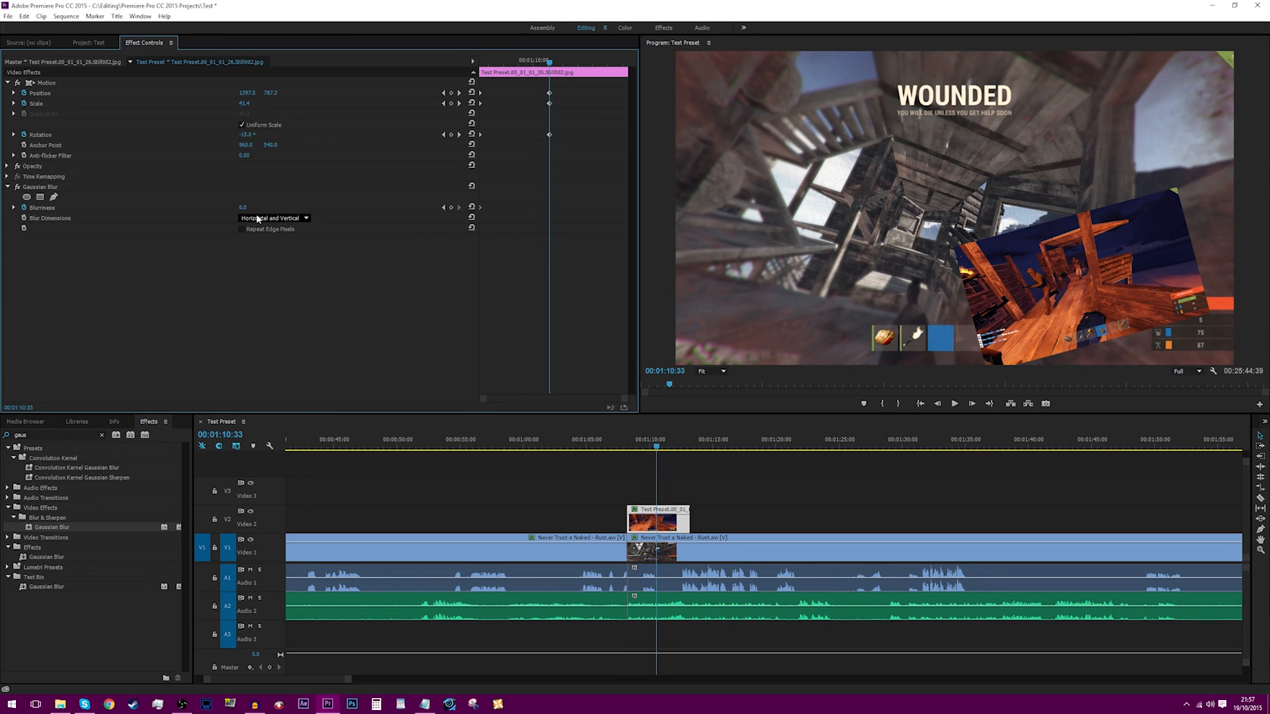
drag(243, 207, 283, 207)
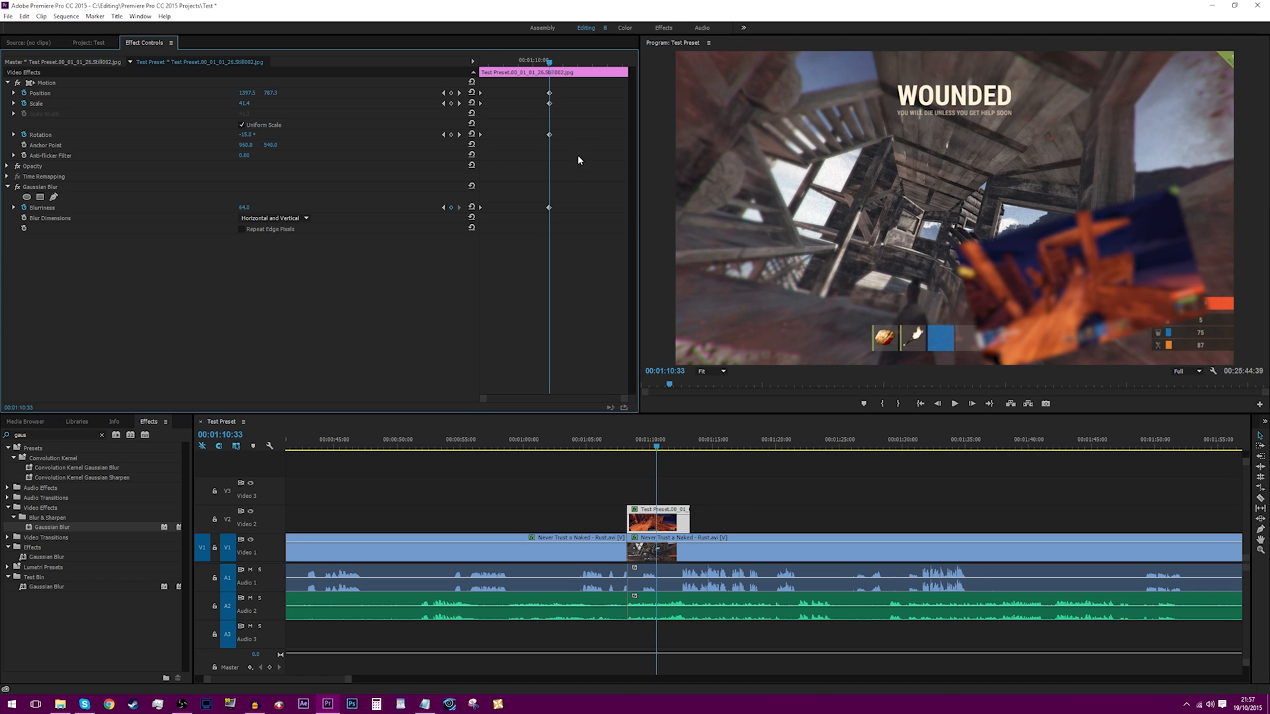
Step: Check the blur midway through the movement and play the animation from the still's start
click(520, 62)
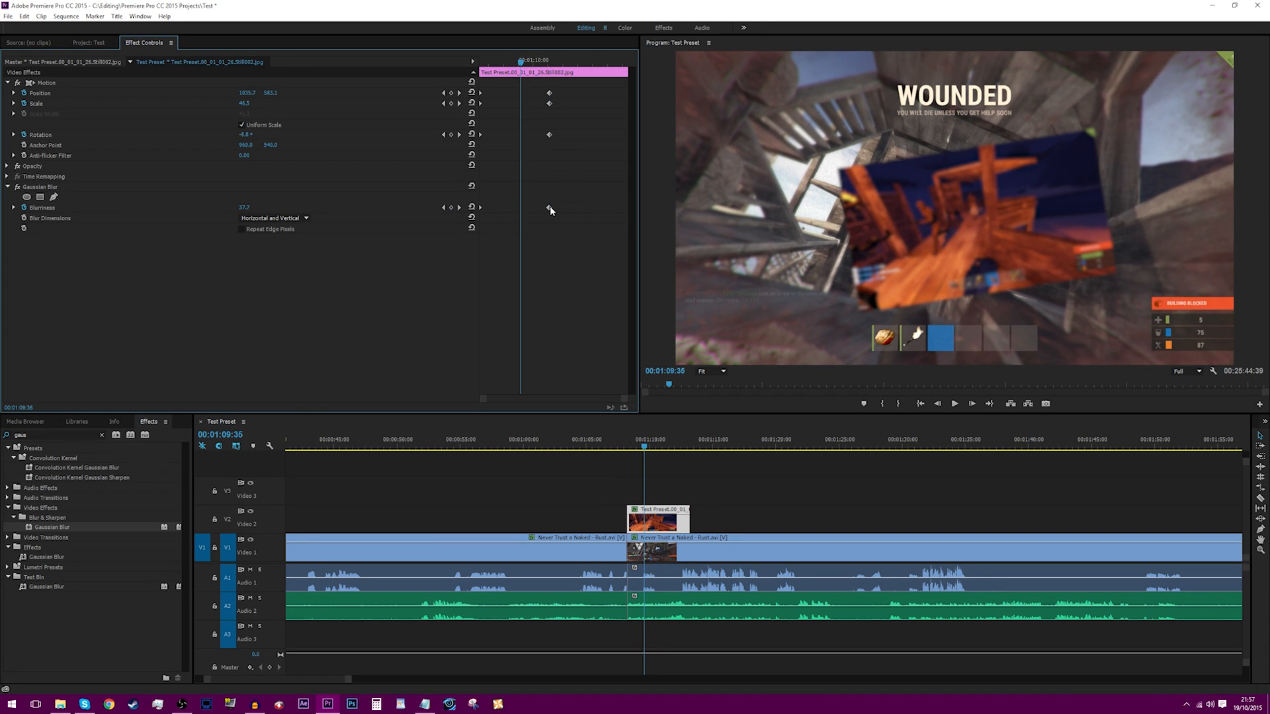
drag(549, 207, 552, 206)
mouse_move(521, 61)
mouse_down()
mouse_move(432, 77)
mouse_move(618, 85)
mouse_move(410, 112)
mouse_move(263, 190)
mouse_up()
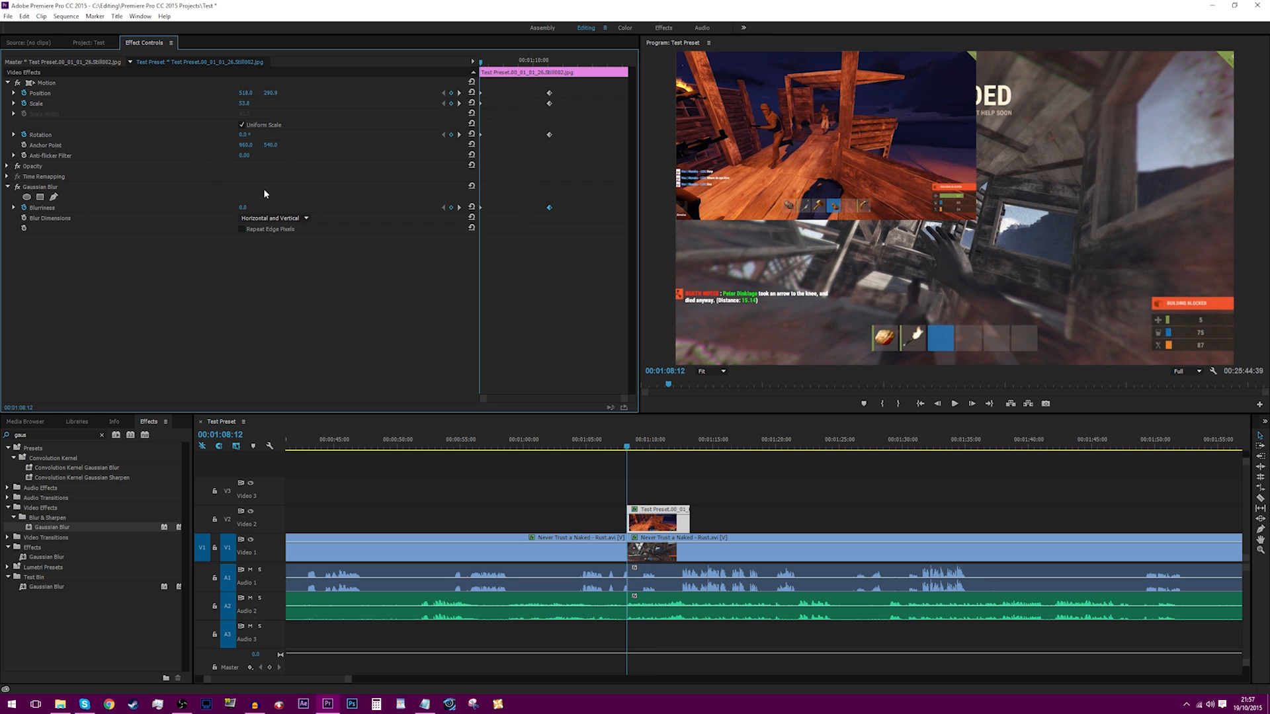
key(space)
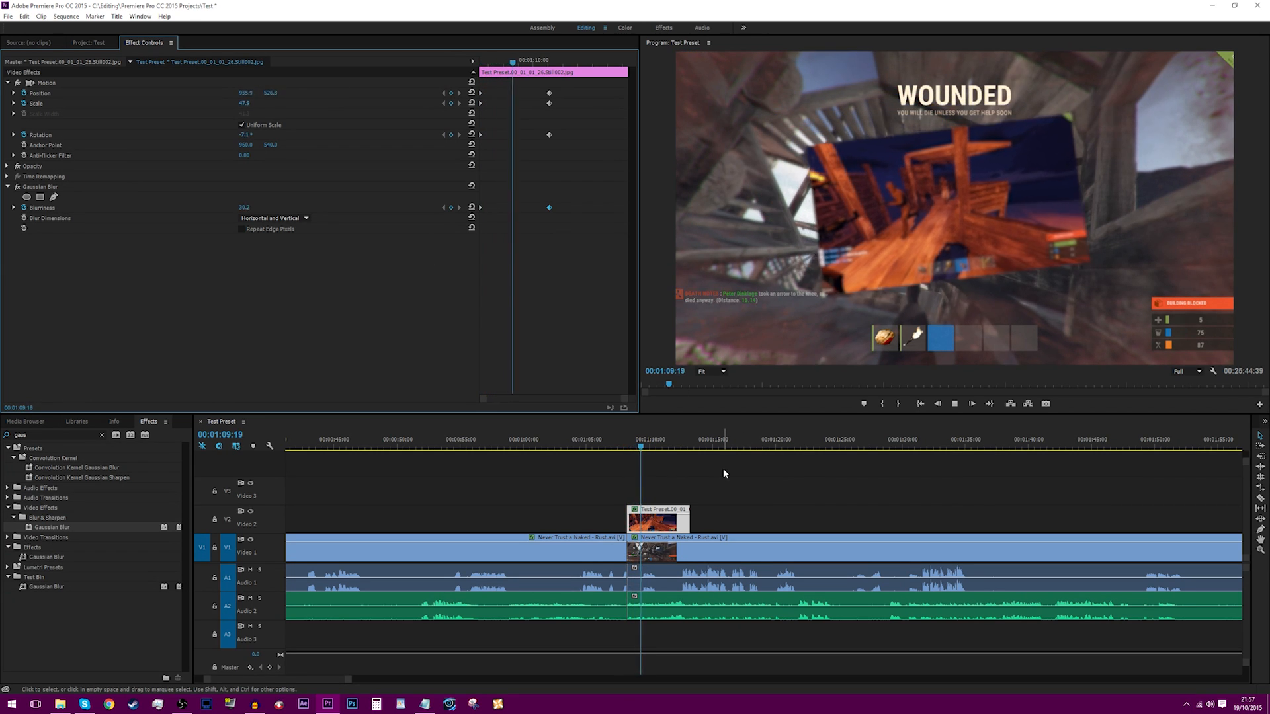
key(space)
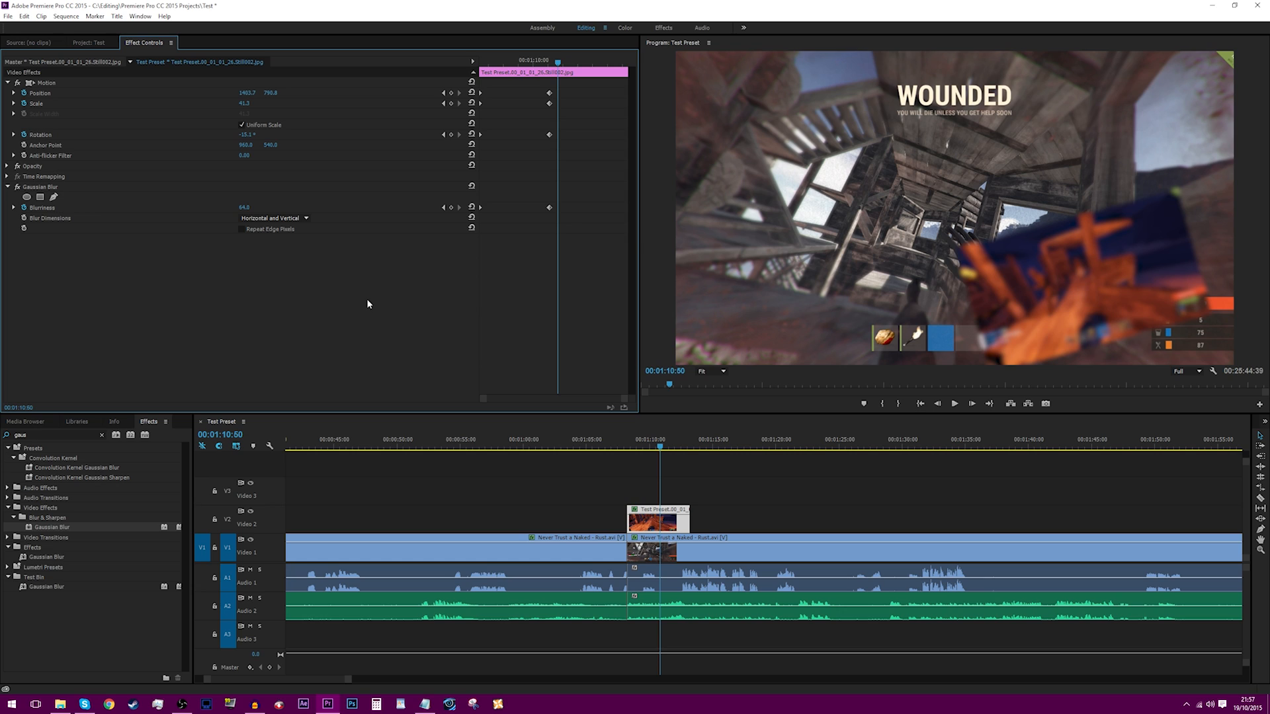
Step: Compare the Gaussian Blur with Repeat Edge Pixels on and off, and review the Blur Dimensions options, keeping Horizontal and Vertical
click(241, 230)
click(241, 230)
click(242, 230)
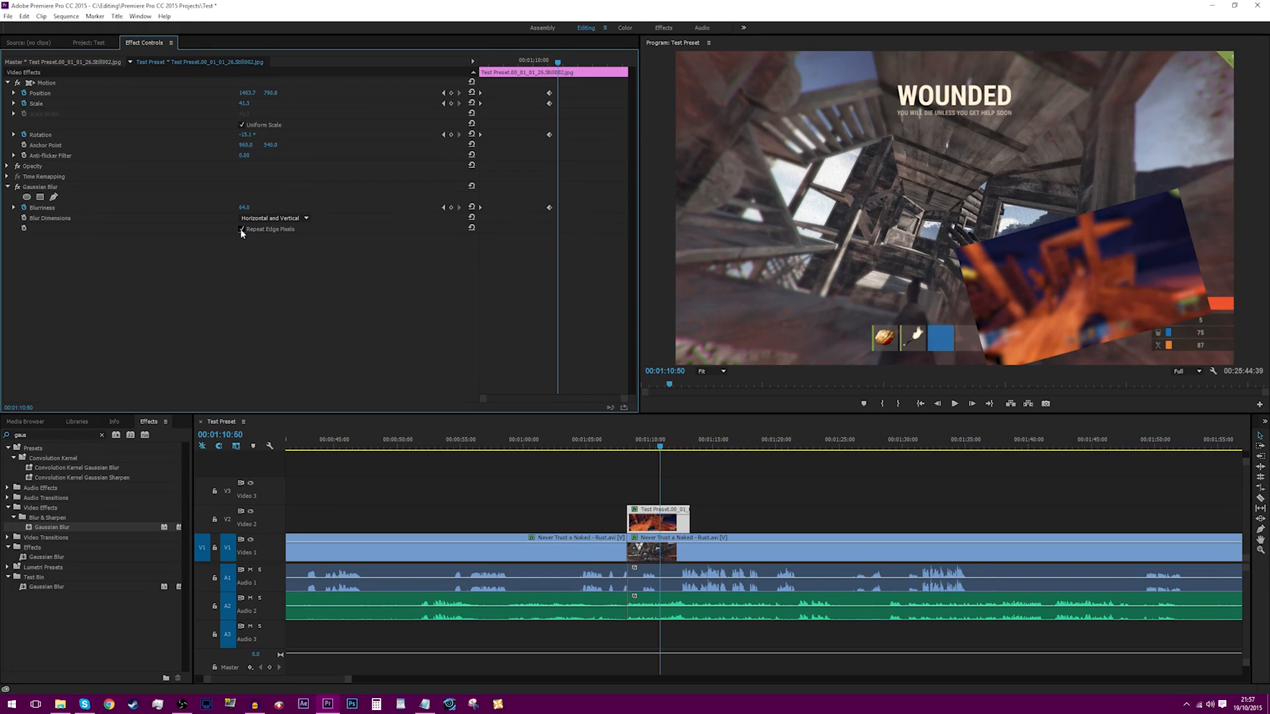
click(241, 230)
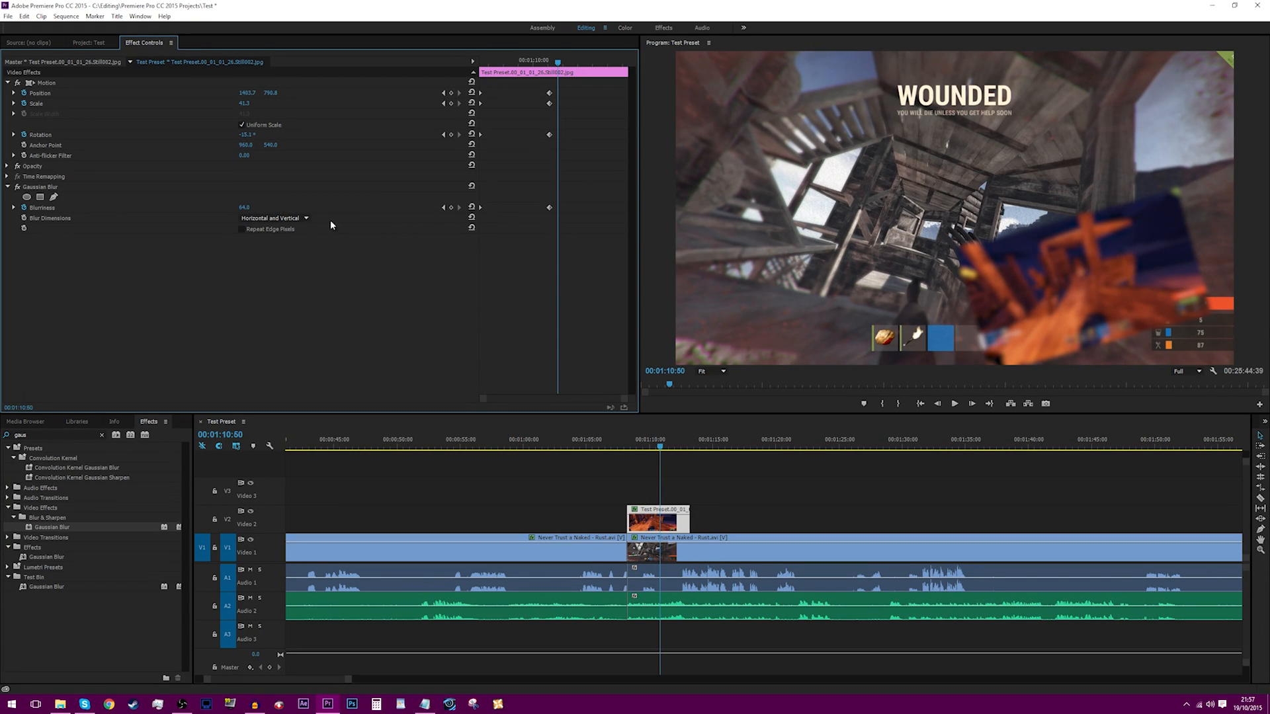
click(306, 218)
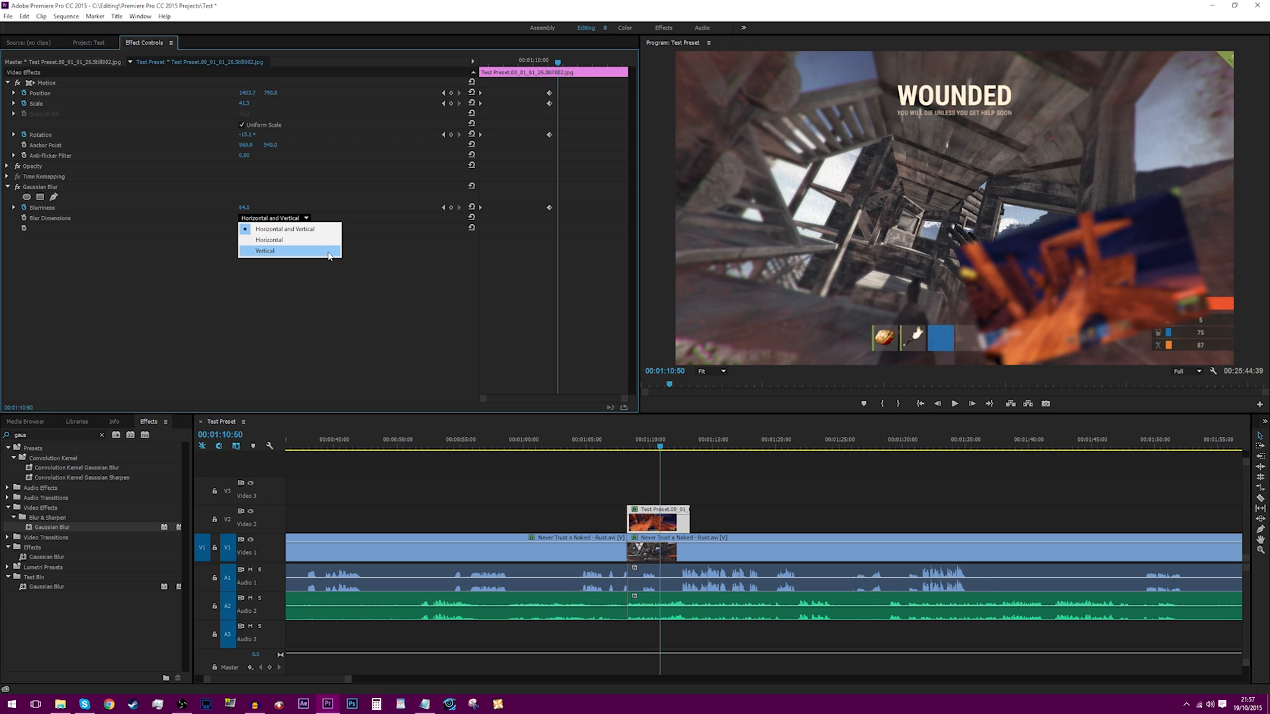
click(284, 229)
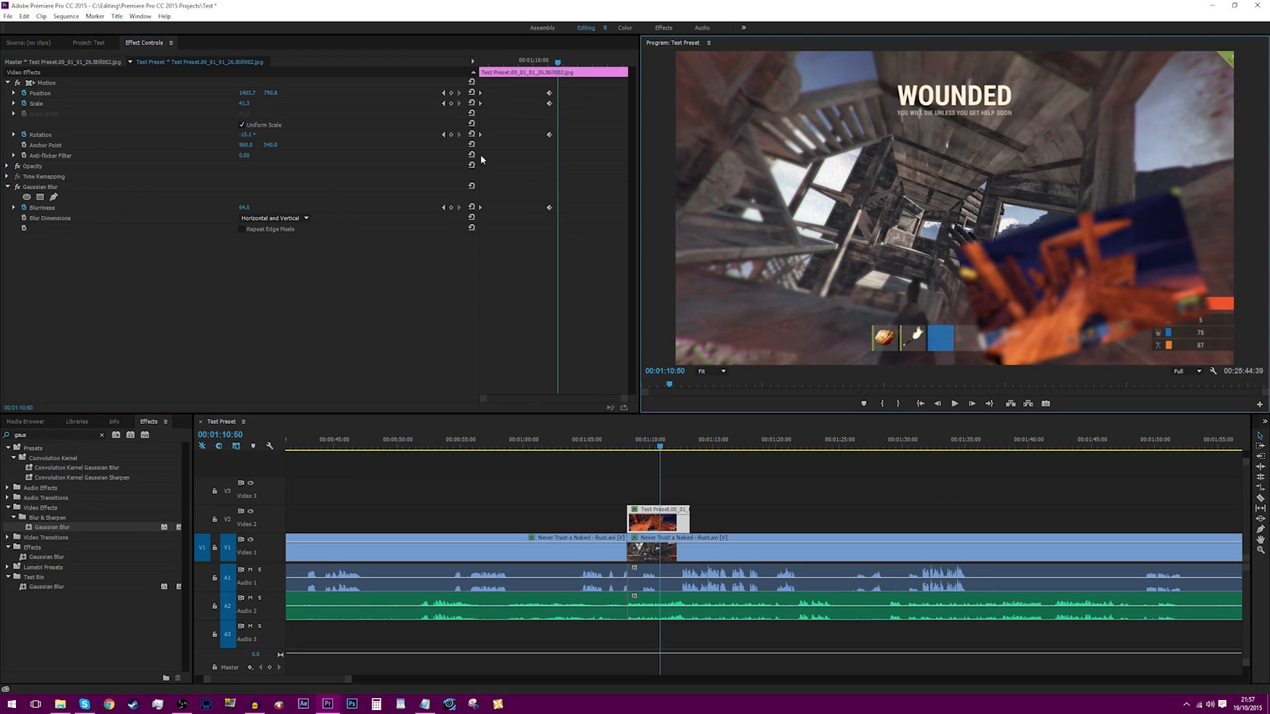
Step: Delete the end keyframes for Position, Scale, Rotation and Blurriness, and move the still across to the frame's upper-right corner at 00:01:10:33
click(548, 60)
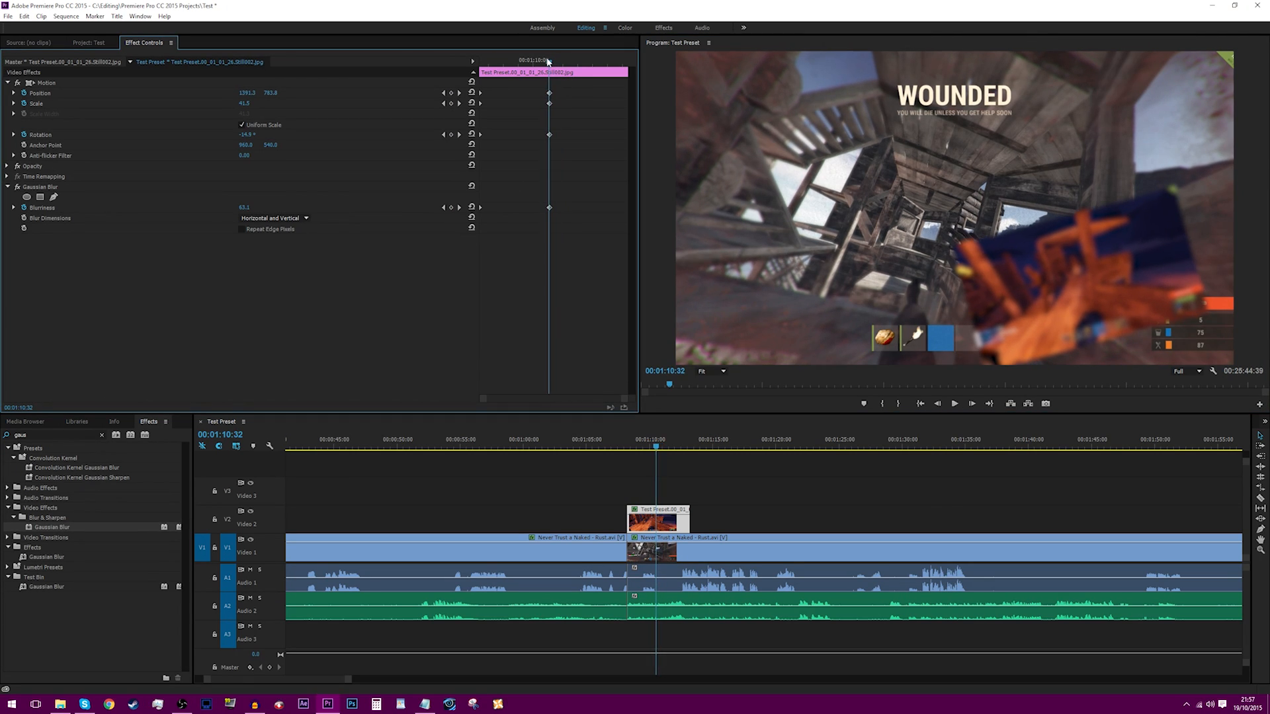
drag(562, 89, 536, 270)
key(Delete)
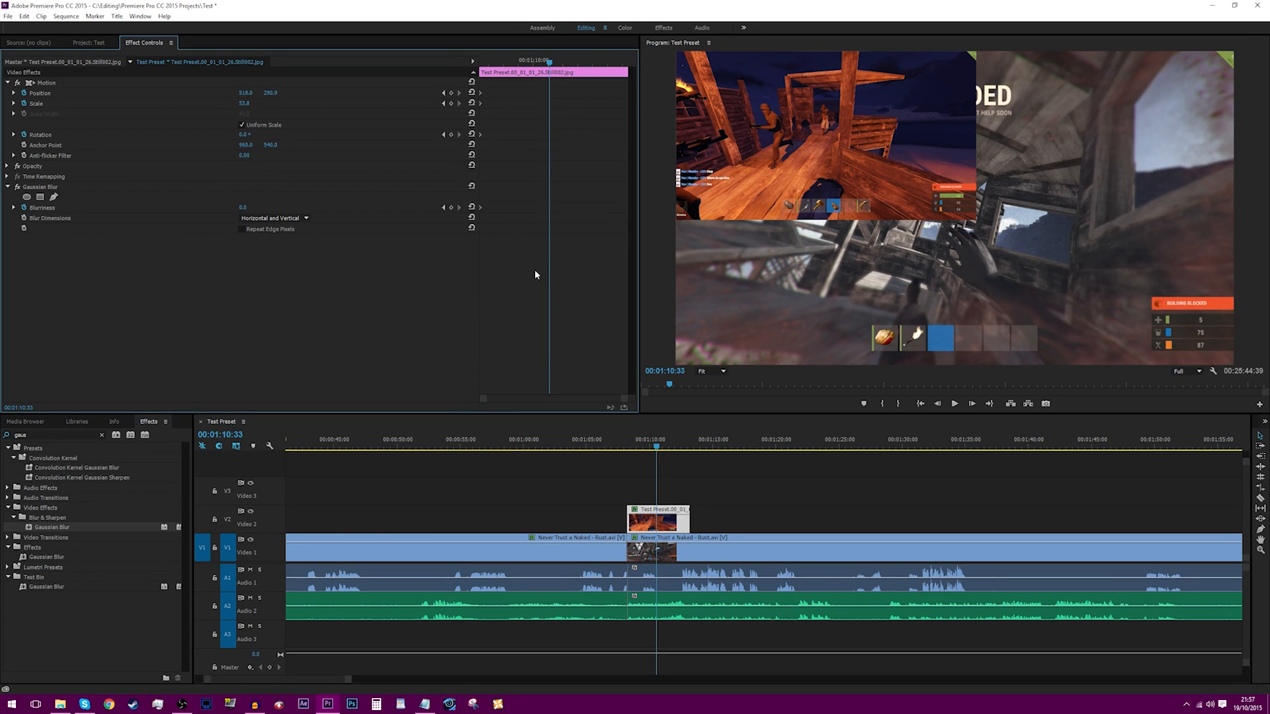
click(736, 125)
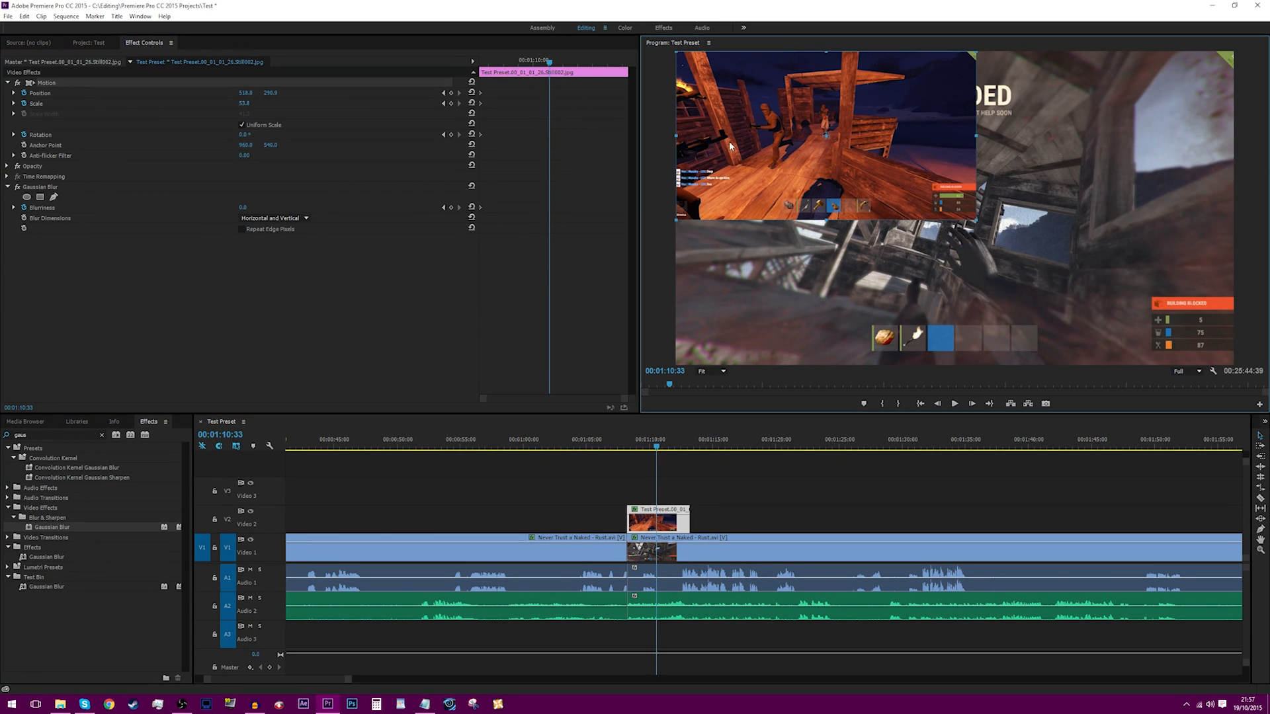
drag(729, 137, 987, 137)
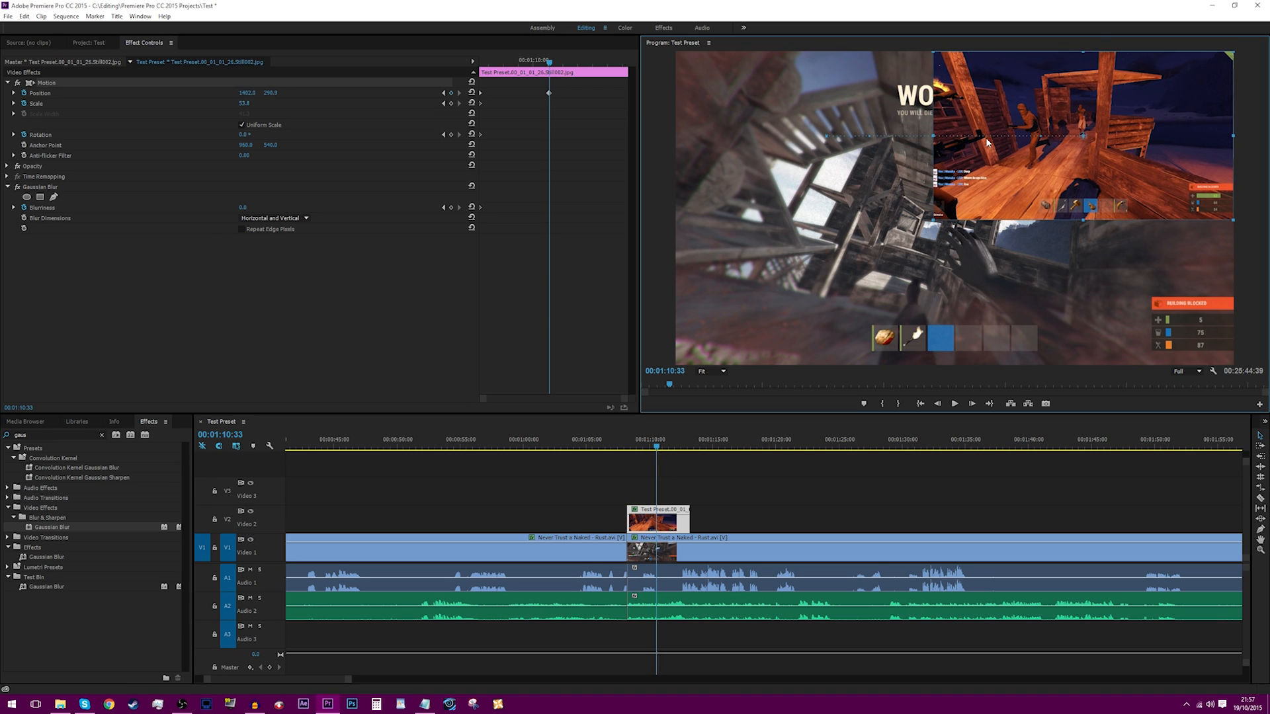
Step: Set Blur Dimensions to Horizontal and keyframe Blurriness at 25 shortly before the motion ends, returning to 0 at 00:01:10:33
click(291, 219)
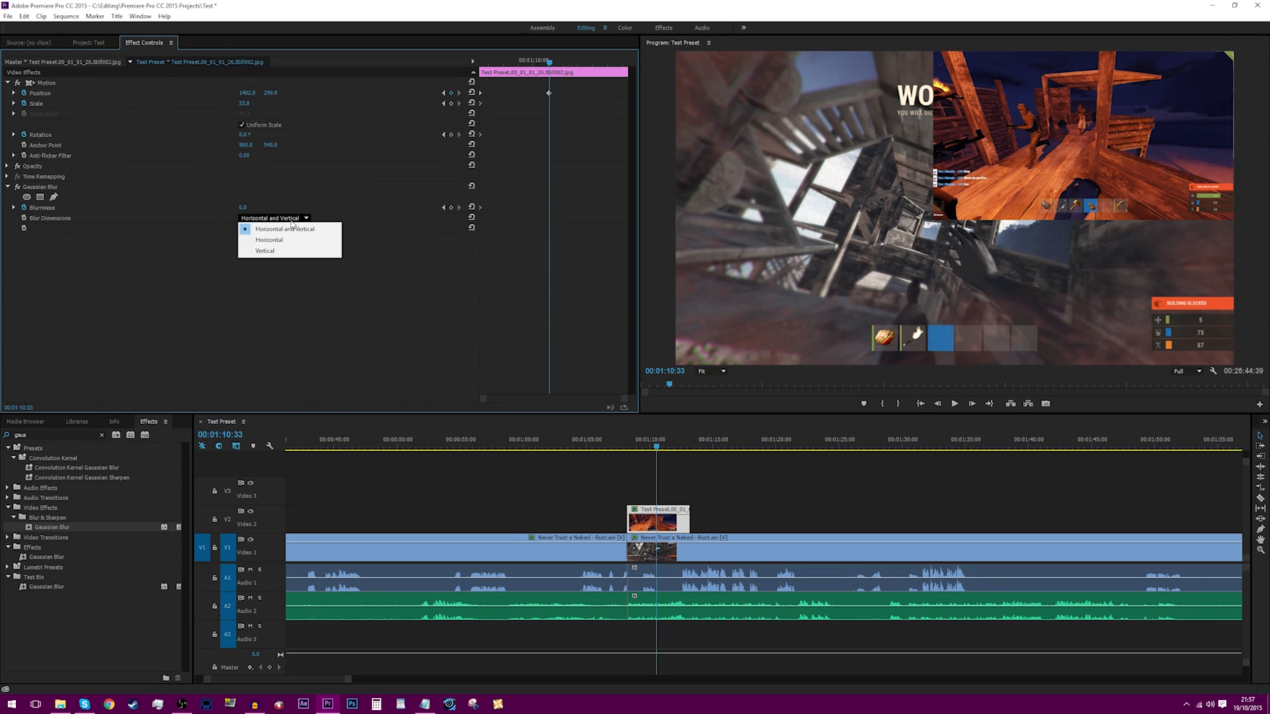
click(284, 242)
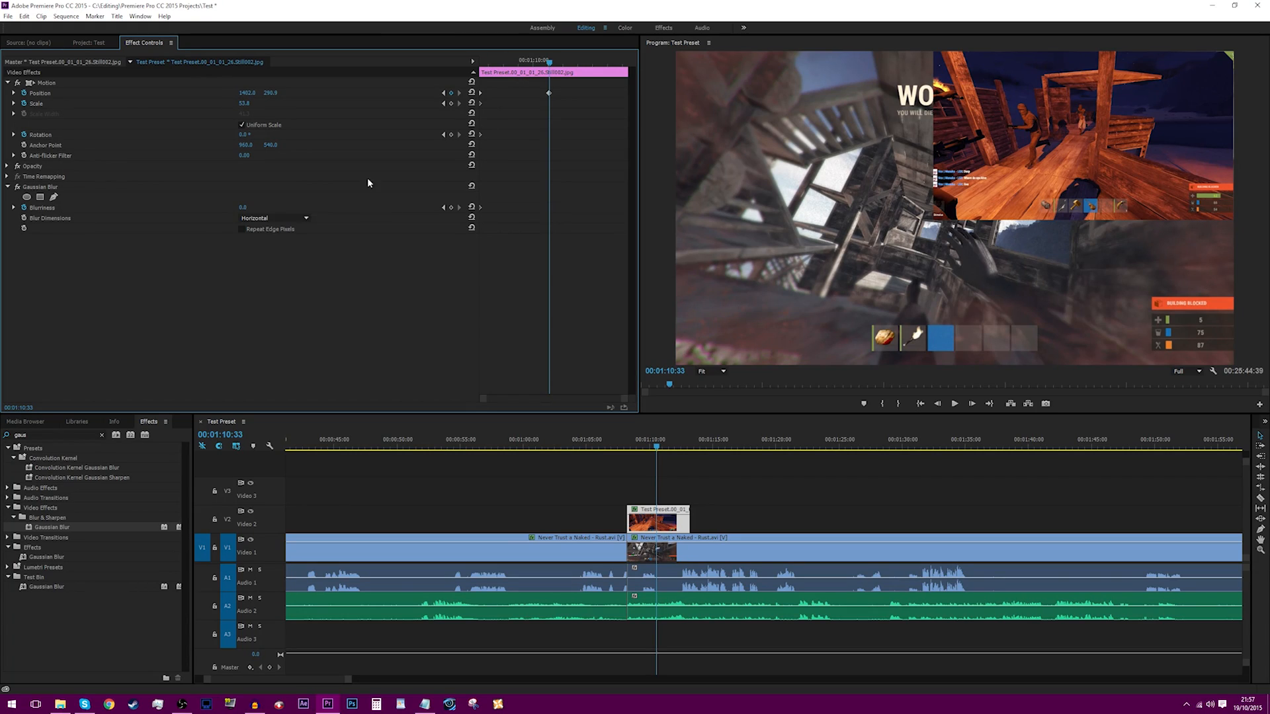
mouse_move(243, 208)
mouse_down()
mouse_move(289, 208)
mouse_move(235, 208)
mouse_up()
drag(548, 208, 537, 210)
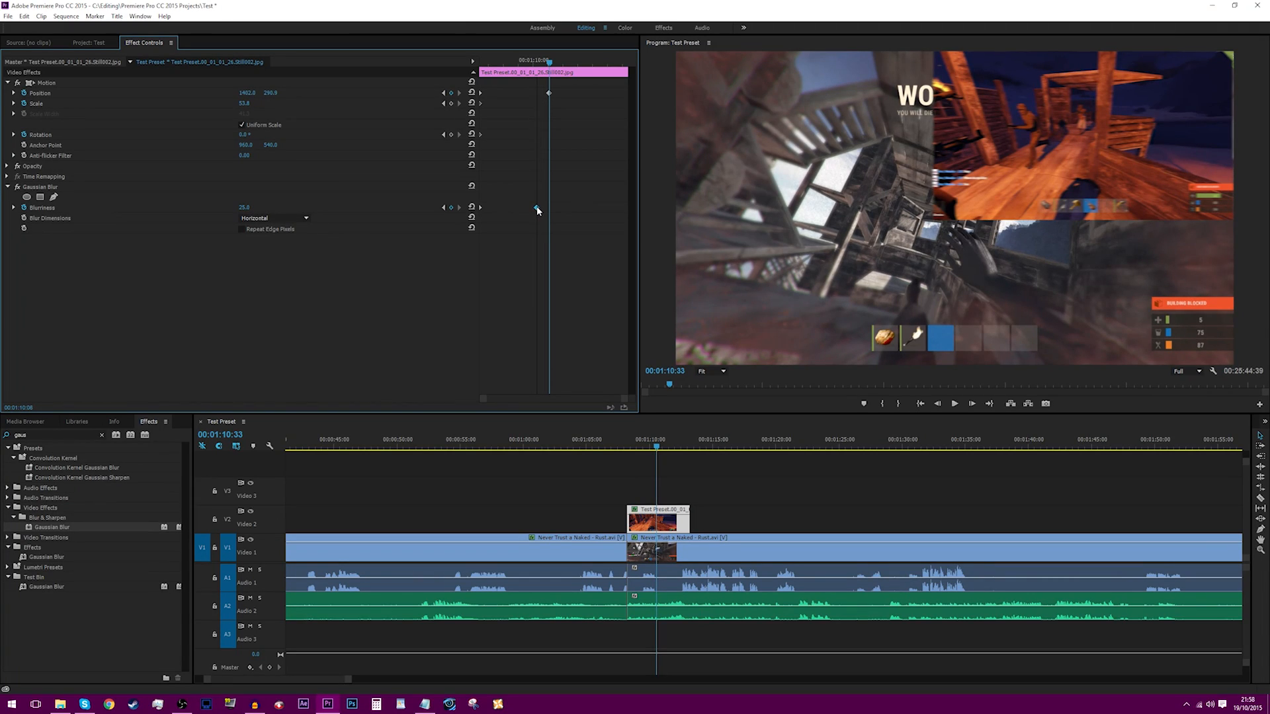
drag(245, 208, 228, 208)
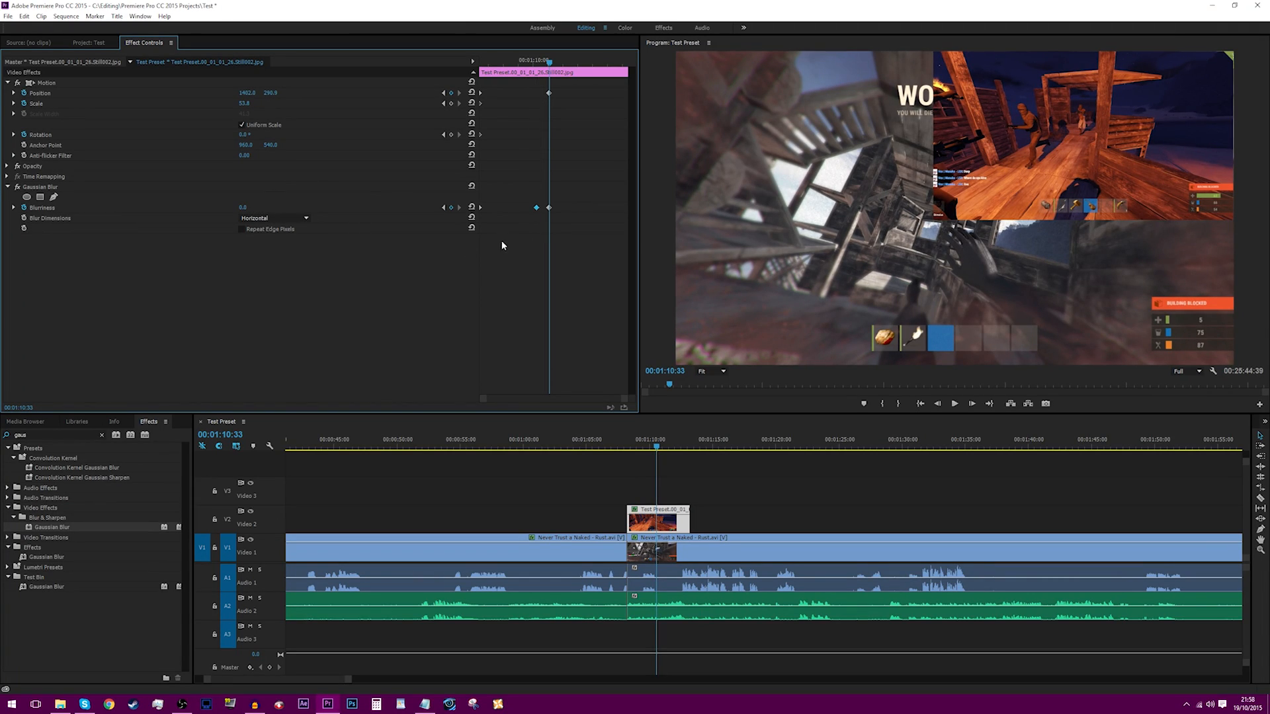
Step: Apply Ease In interpolation to the three Blurriness keyframes
right_click(548, 209)
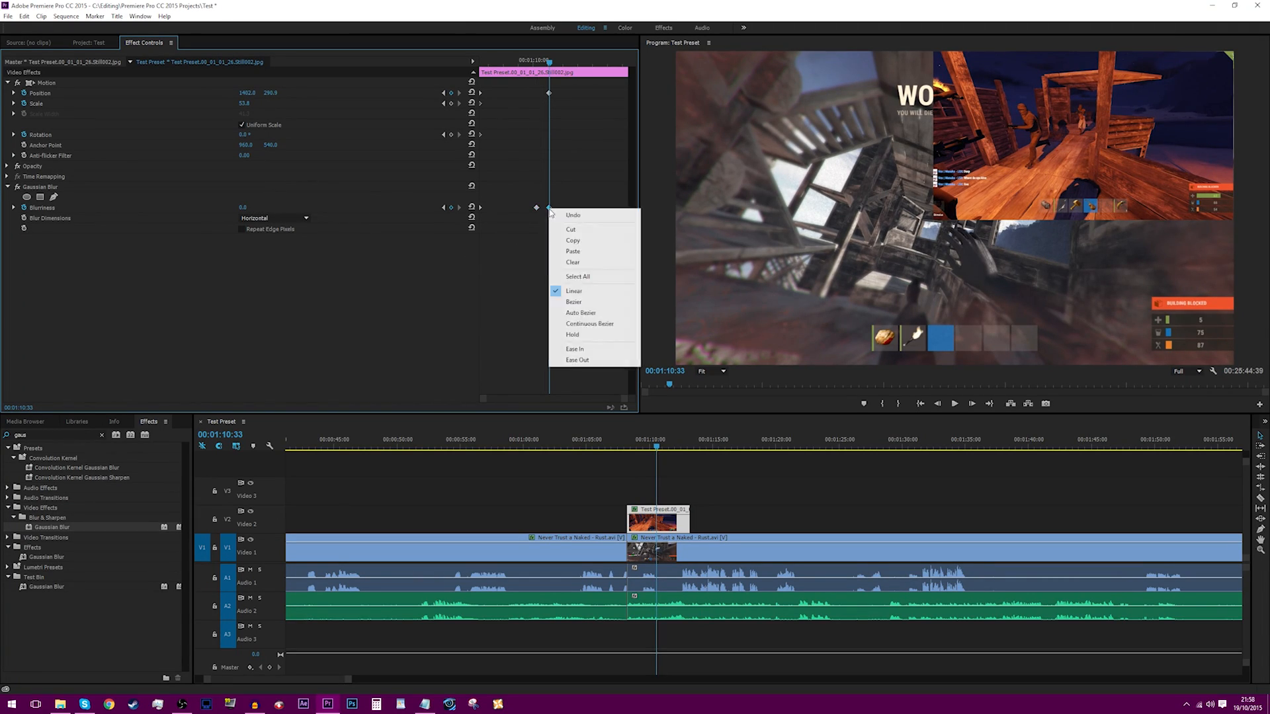
click(583, 349)
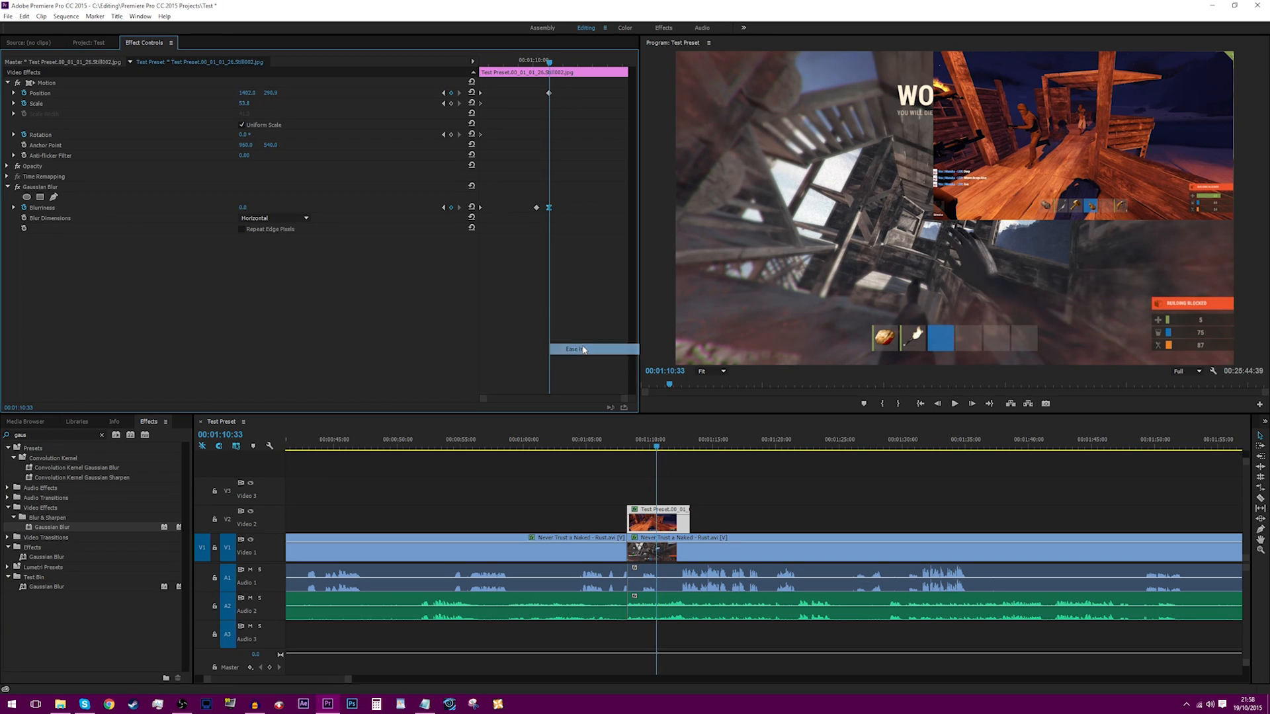
right_click(536, 209)
click(582, 348)
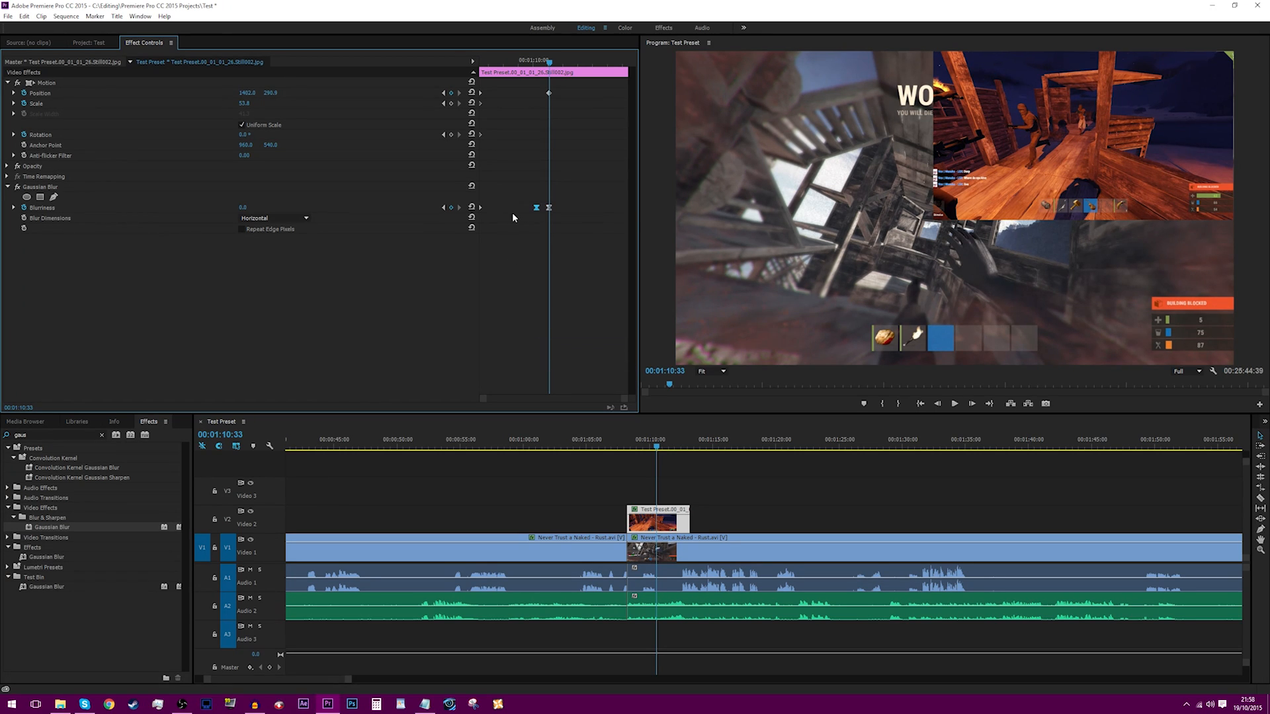
right_click(480, 209)
click(529, 346)
Step: Set the peak Blurriness to 59 around 00:01:10:02 and duplicate that keyframe so one copy sits soon after the motion starts
click(659, 446)
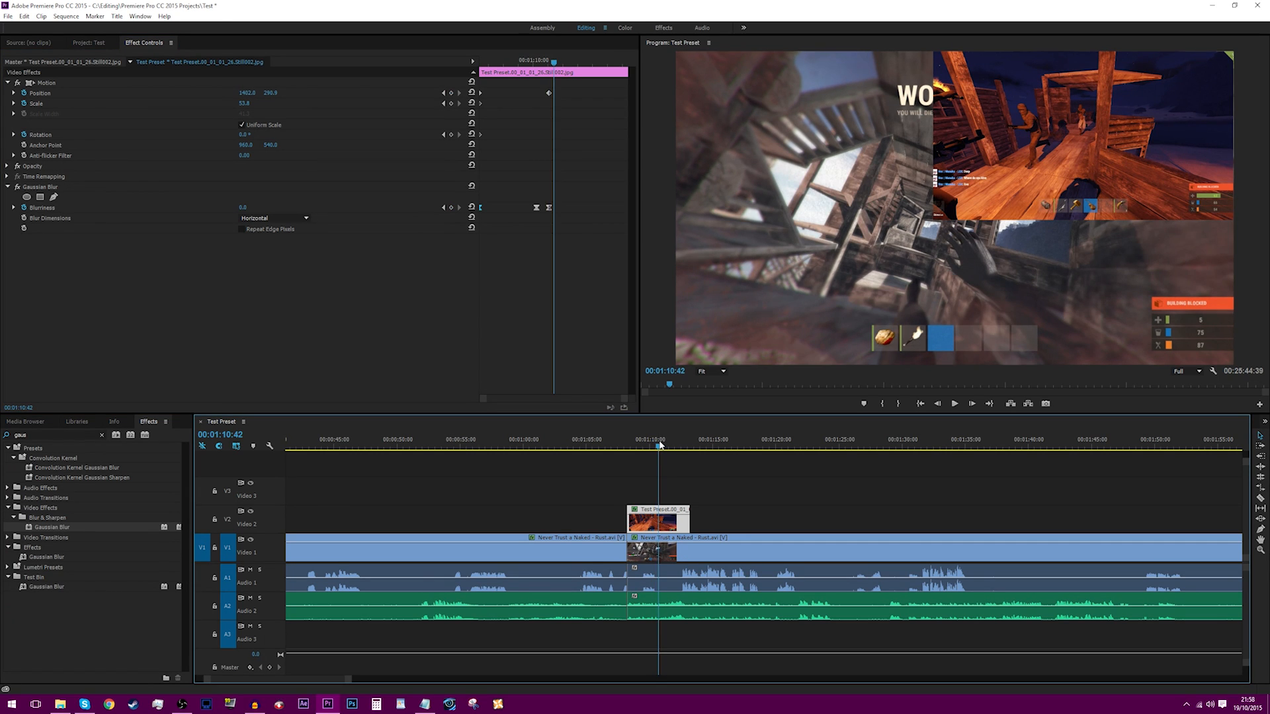
mouse_move(660, 446)
mouse_down()
mouse_move(627, 445)
mouse_move(651, 445)
mouse_up()
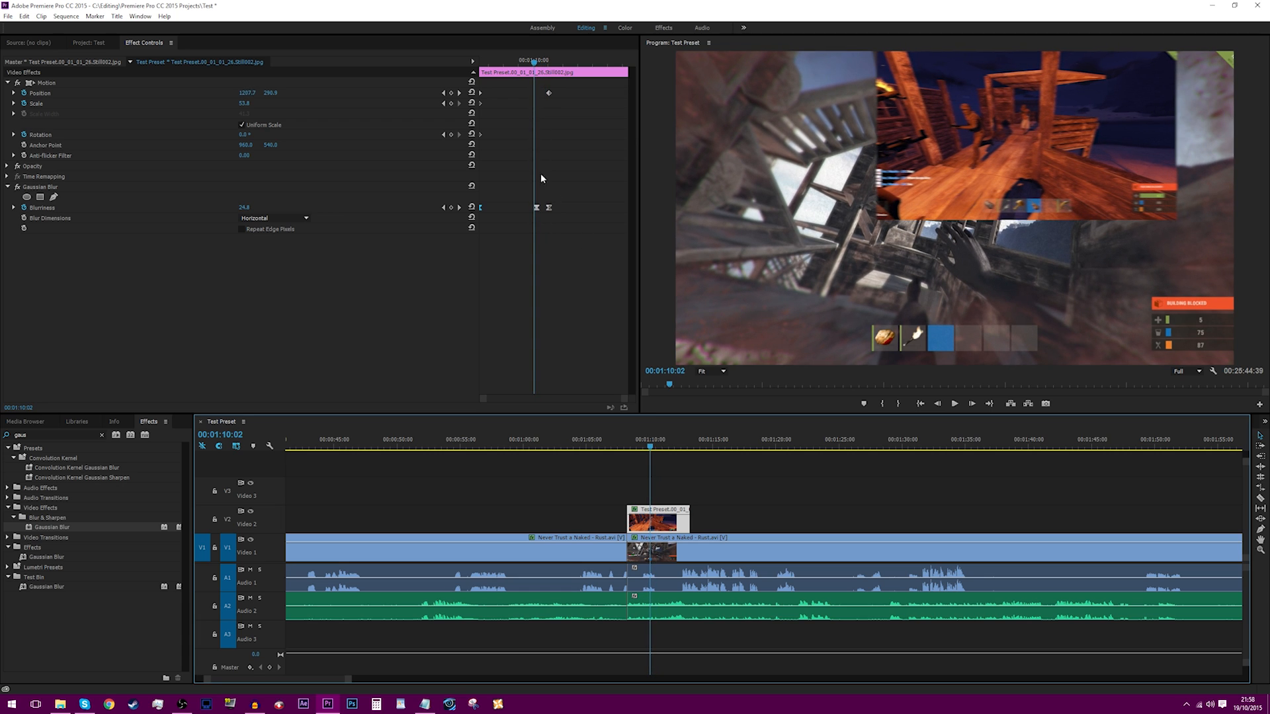
drag(537, 213, 534, 213)
drag(254, 206, 277, 206)
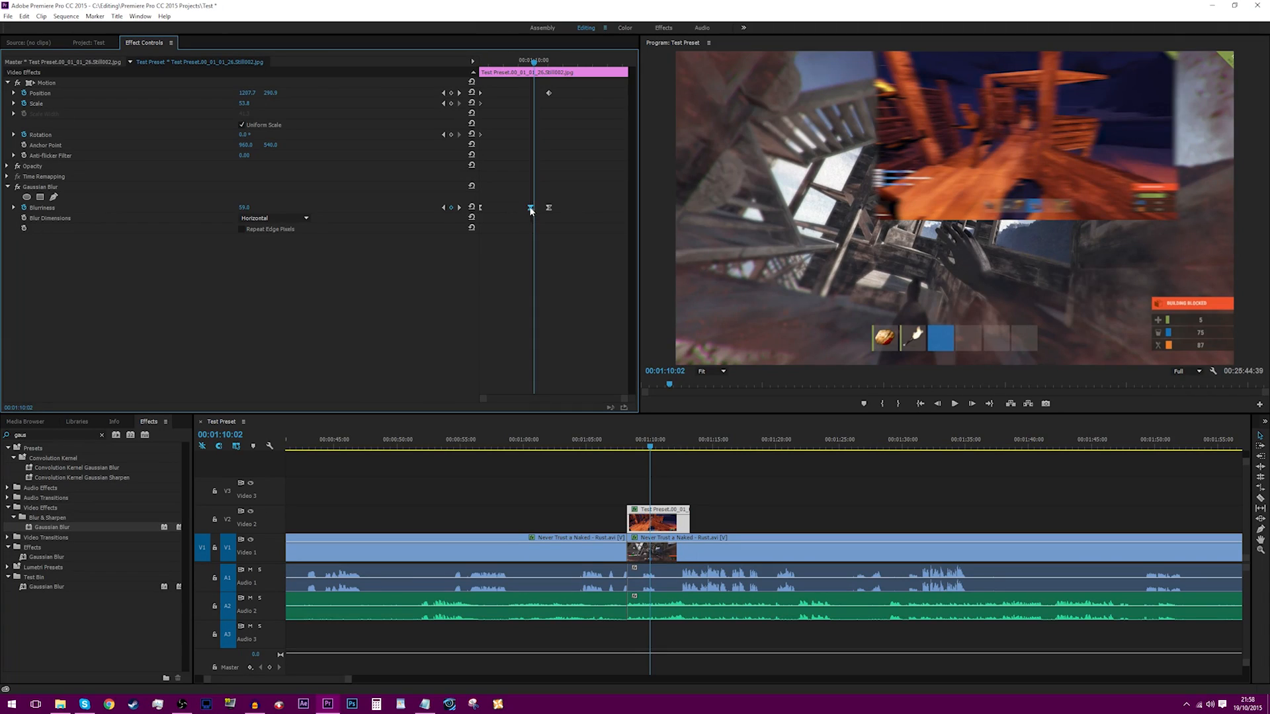
drag(530, 213, 498, 213)
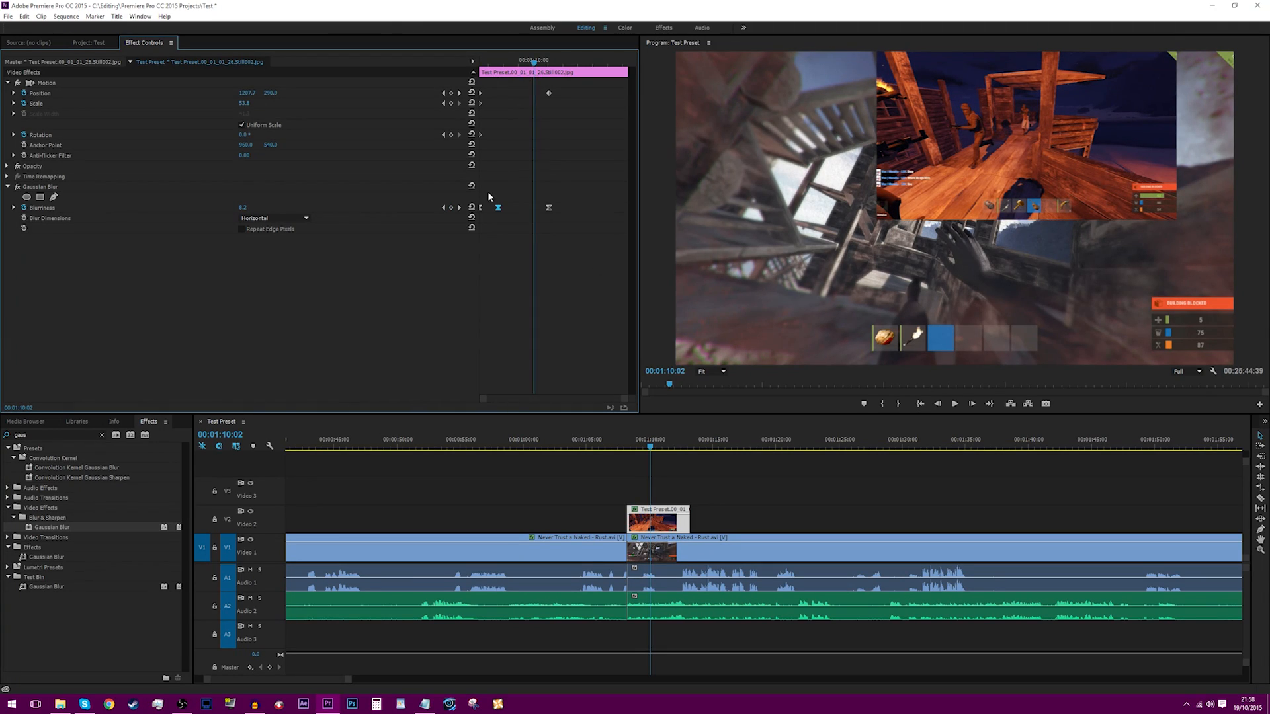
drag(497, 208, 536, 211)
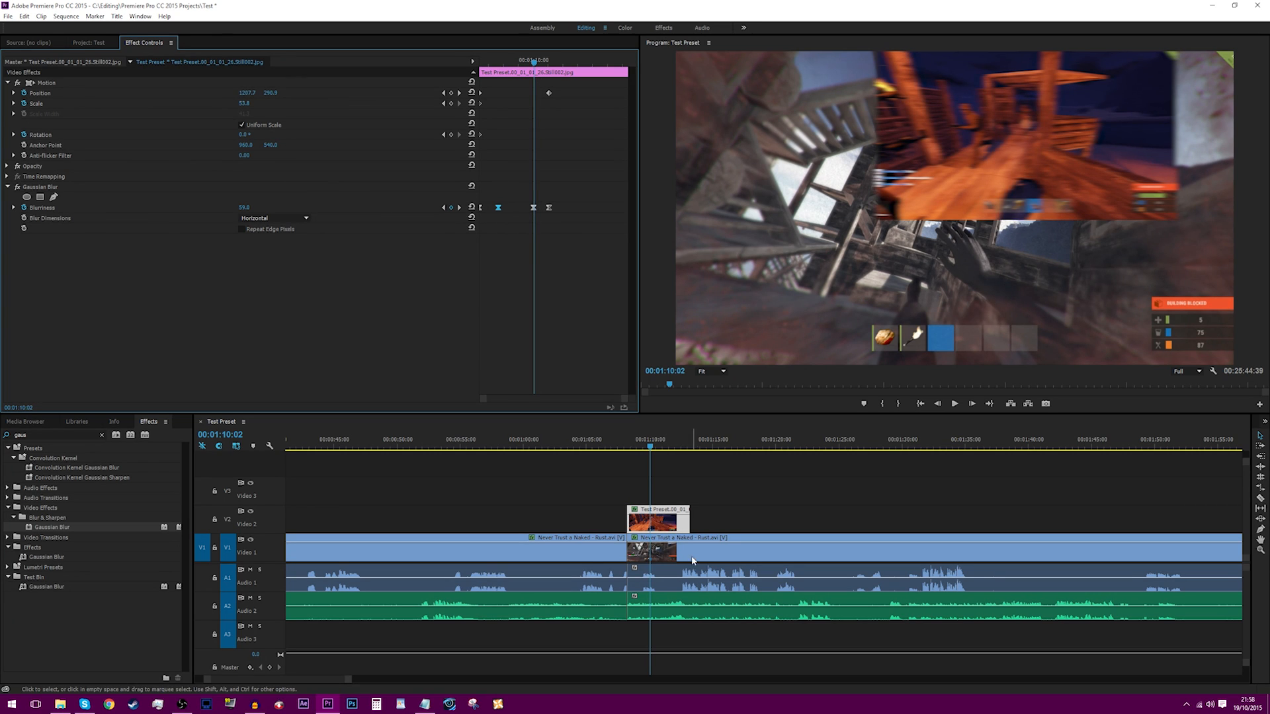
Step: Try duplicating the still along Video 2 and undo the copies
drag(662, 522, 820, 531)
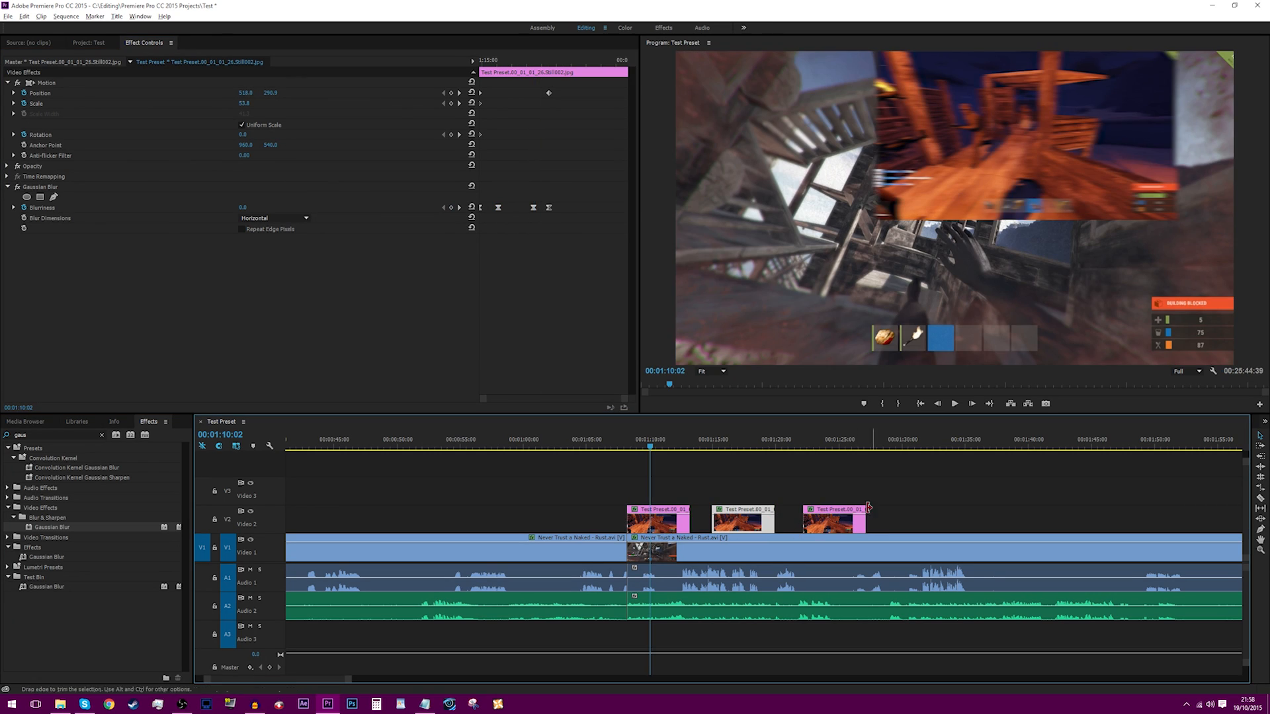
key(ctrl+z)
key(ctrl+z)
Step: Select the still on Video 2 and play back its blurred slide from 00:01:08:12
click(658, 521)
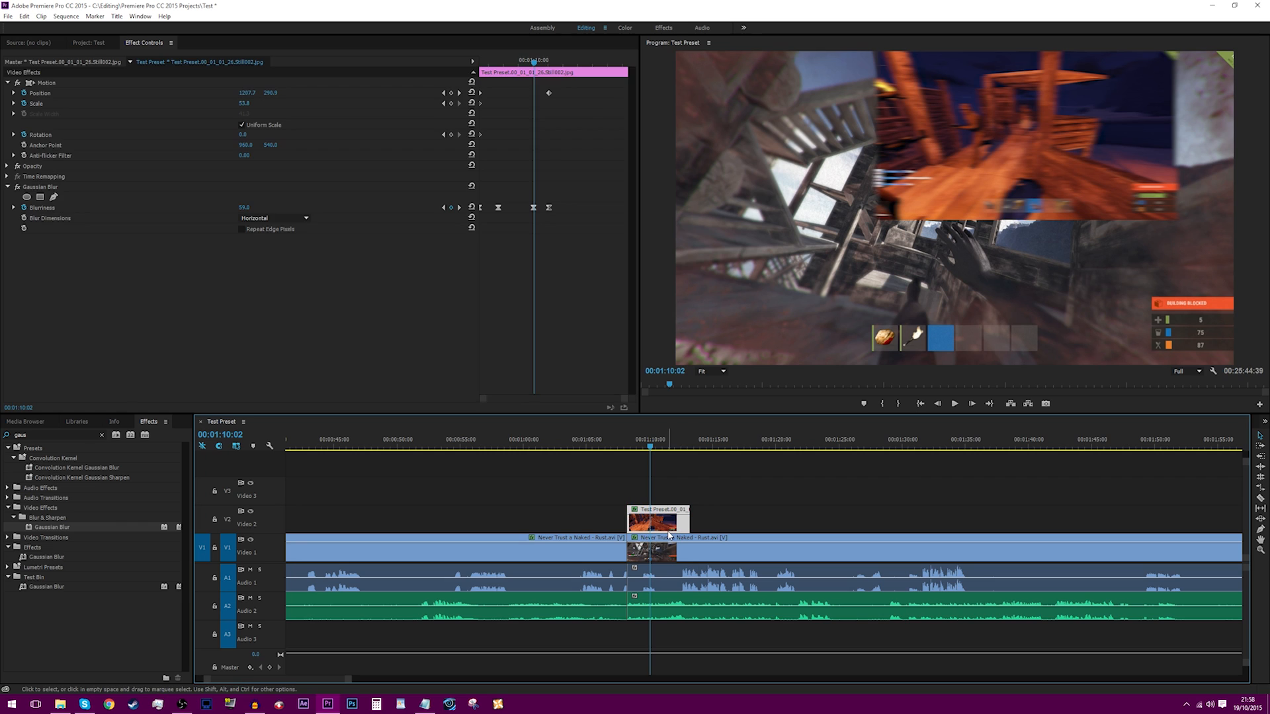
drag(534, 61, 461, 115)
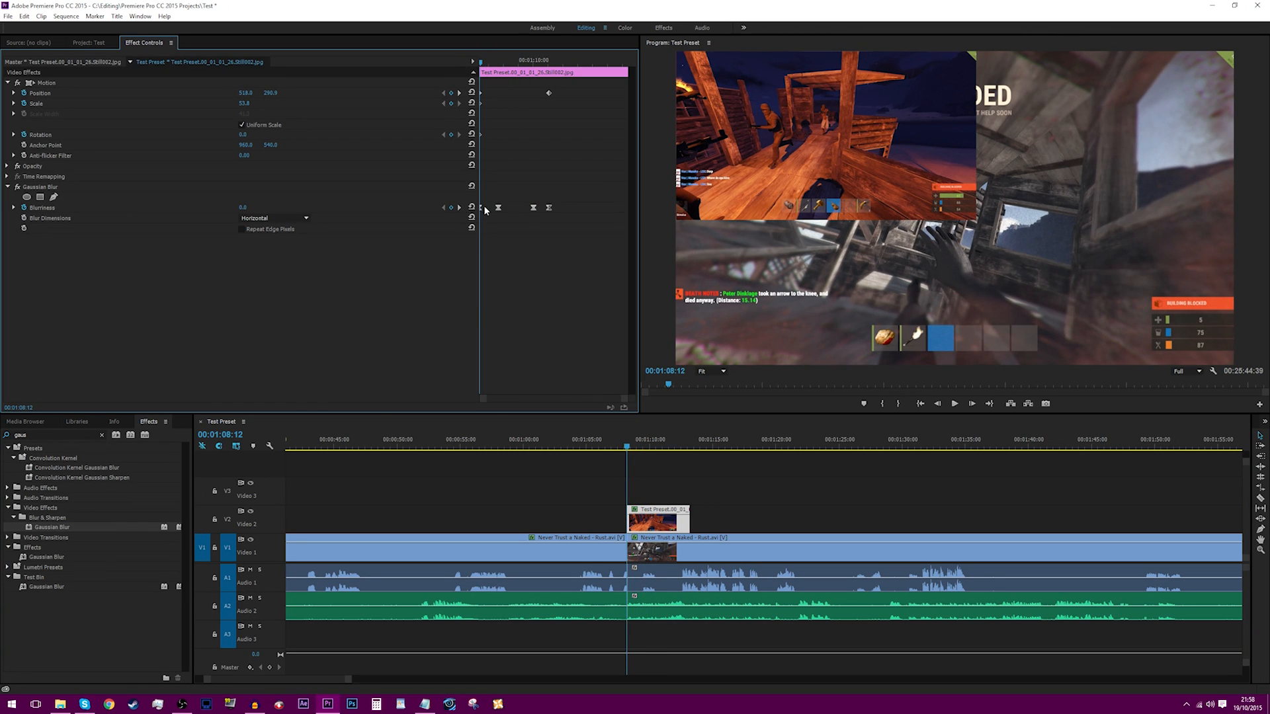
drag(482, 63, 446, 87)
click(86, 42)
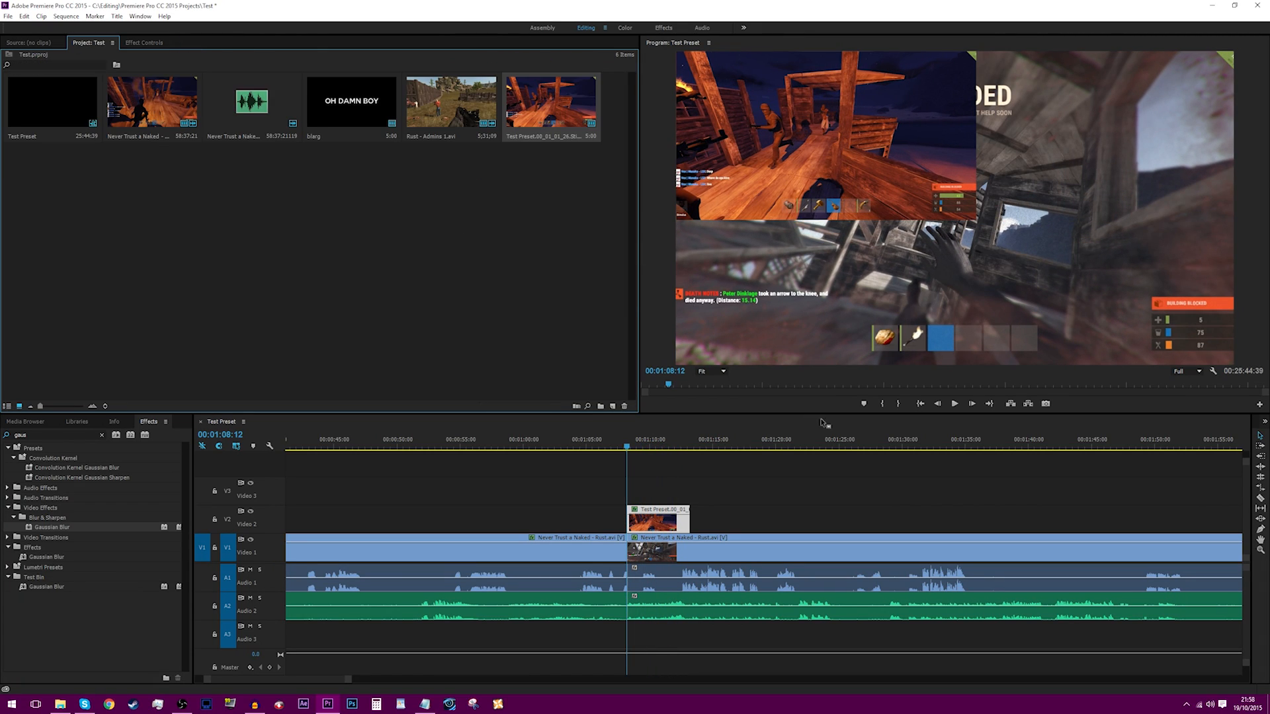
click(955, 403)
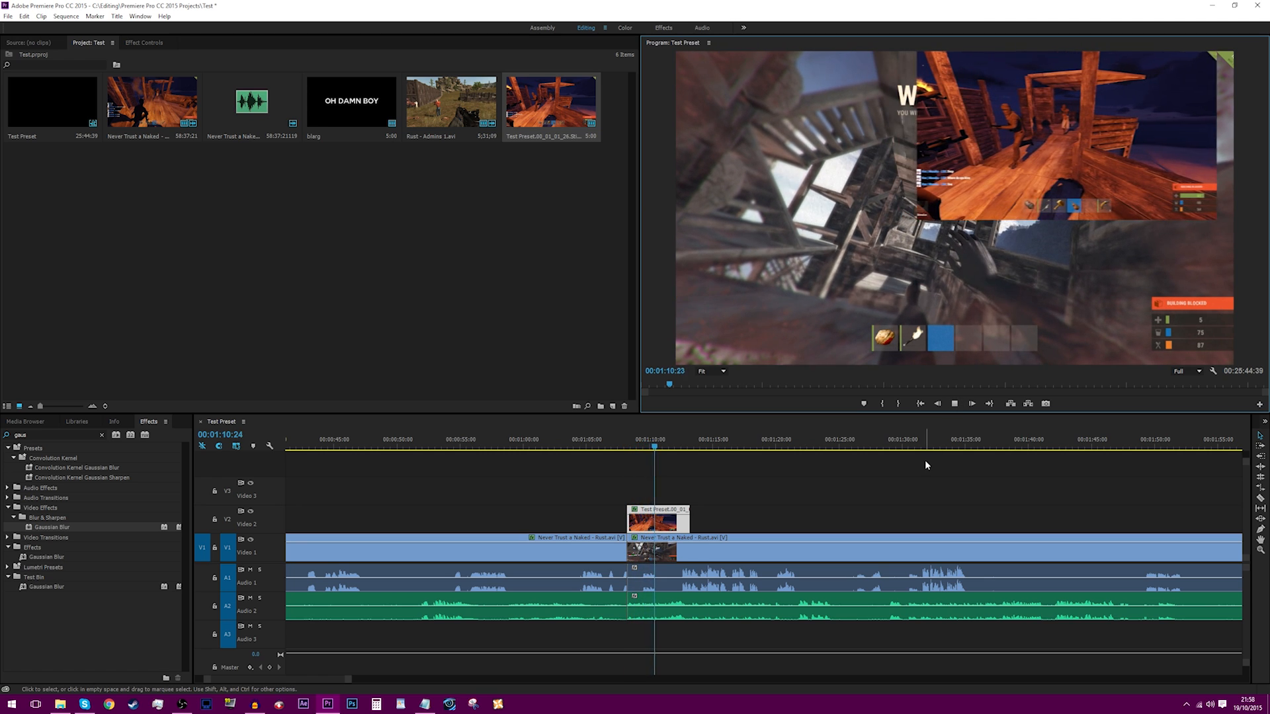
key(space)
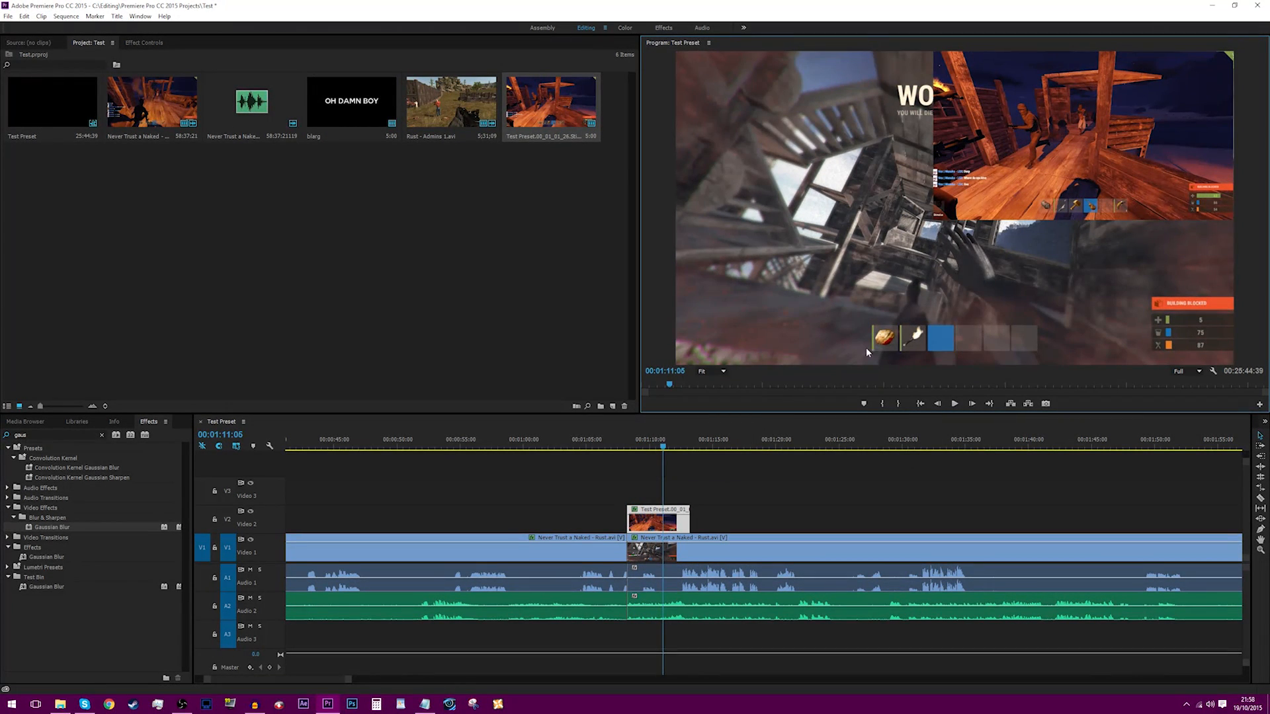
Step: Apply Ease In temporal interpolation to the still's last Position keyframe and Ease Out to its first Position keyframe
click(143, 43)
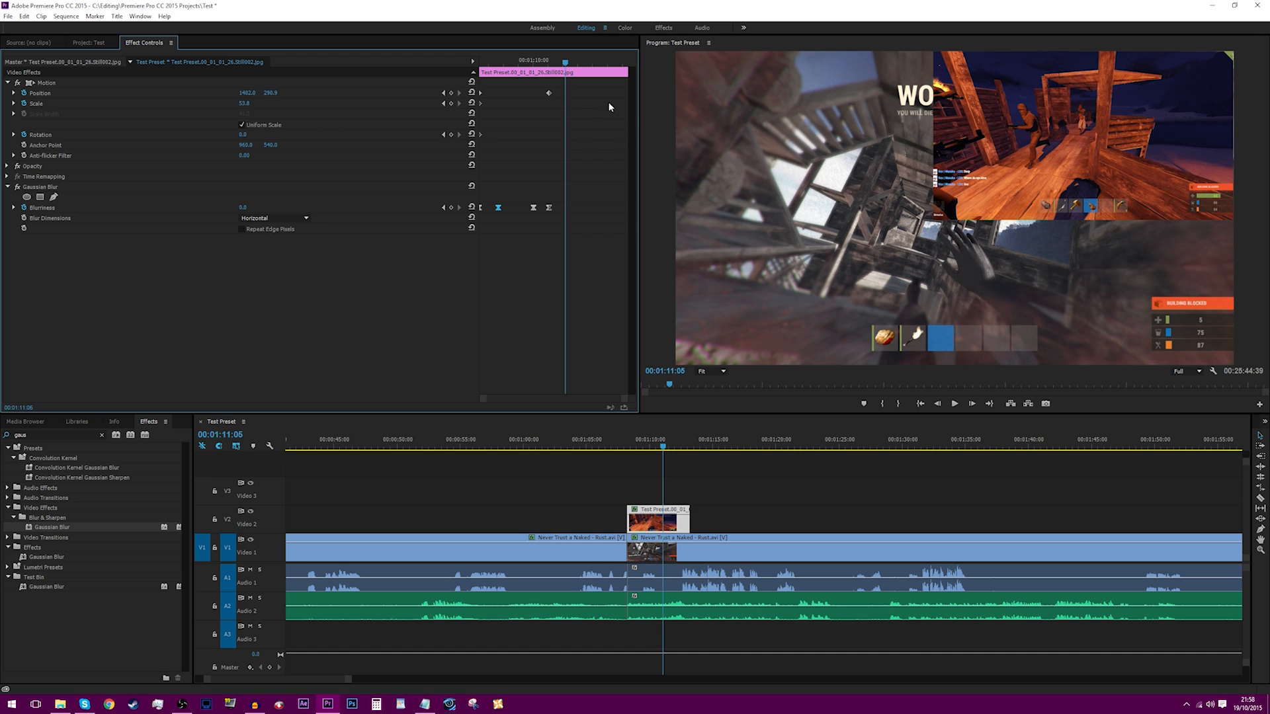
right_click(549, 94)
mouse_move(596, 175)
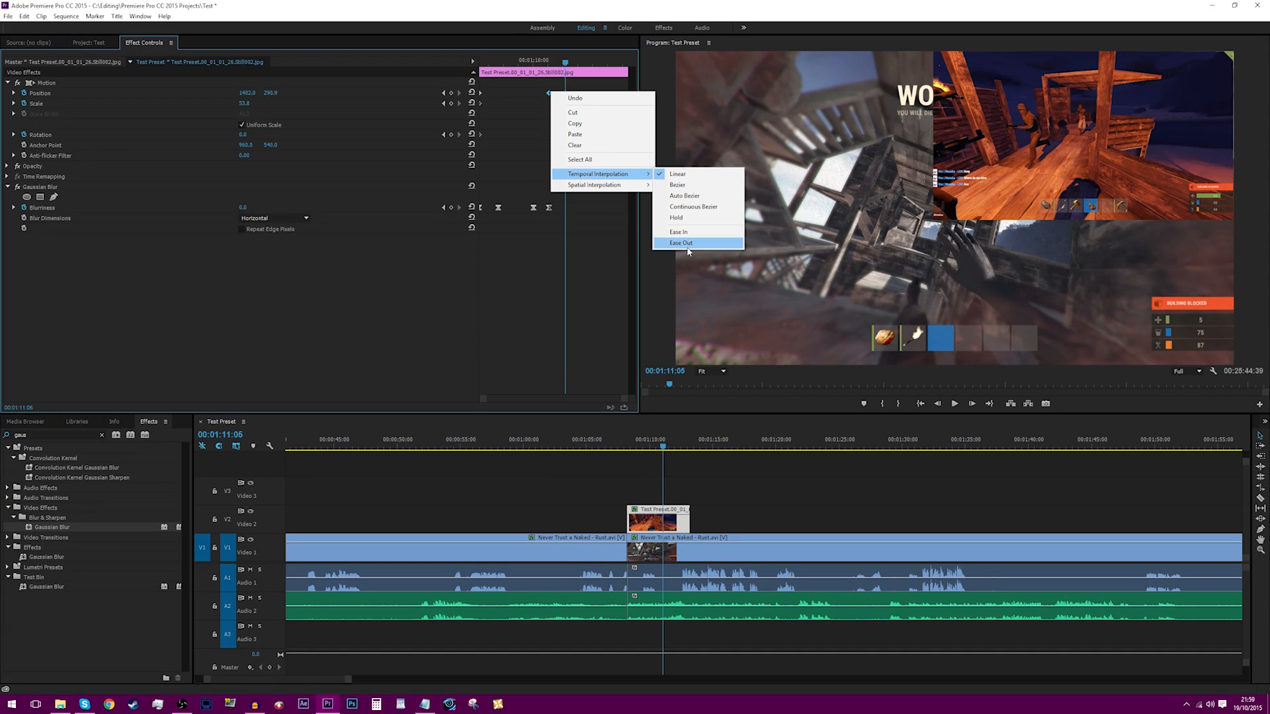
click(680, 231)
right_click(481, 89)
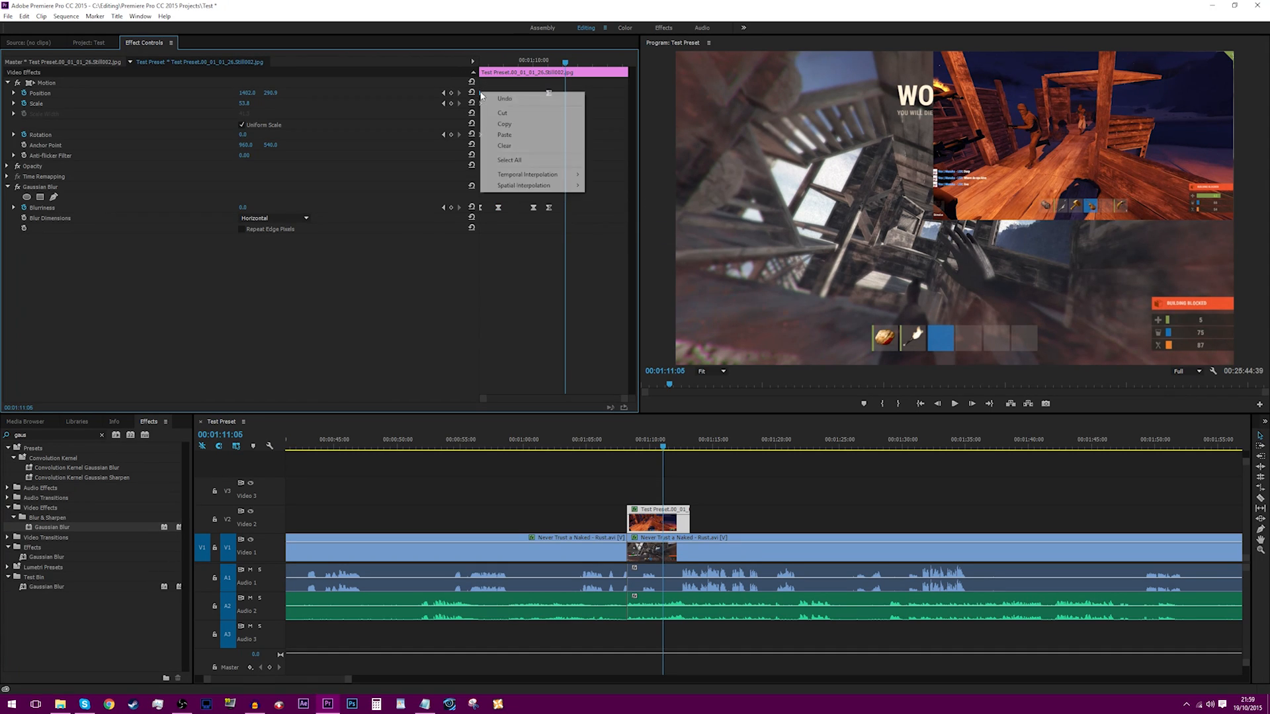
mouse_move(542, 186)
click(626, 244)
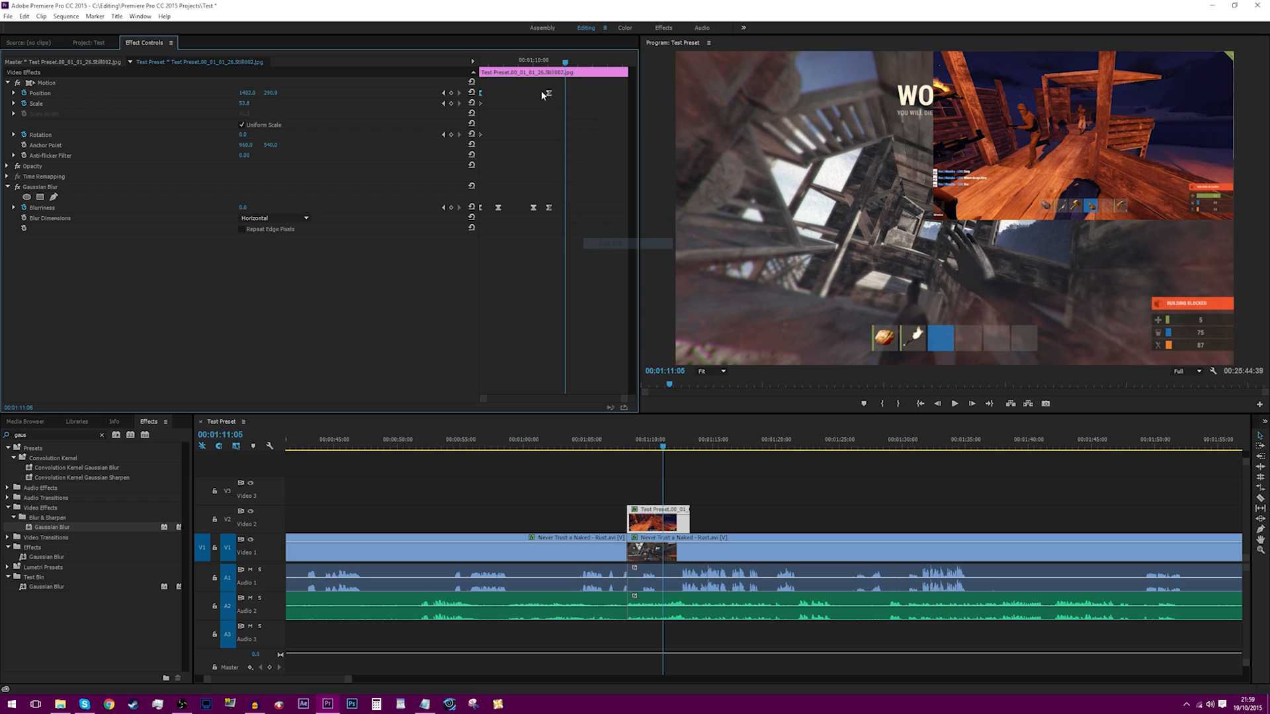
Step: Move the last Position keyframe and the last two Blurriness keyframes earlier to shorten the slide, and play back the result
drag(593, 88, 527, 240)
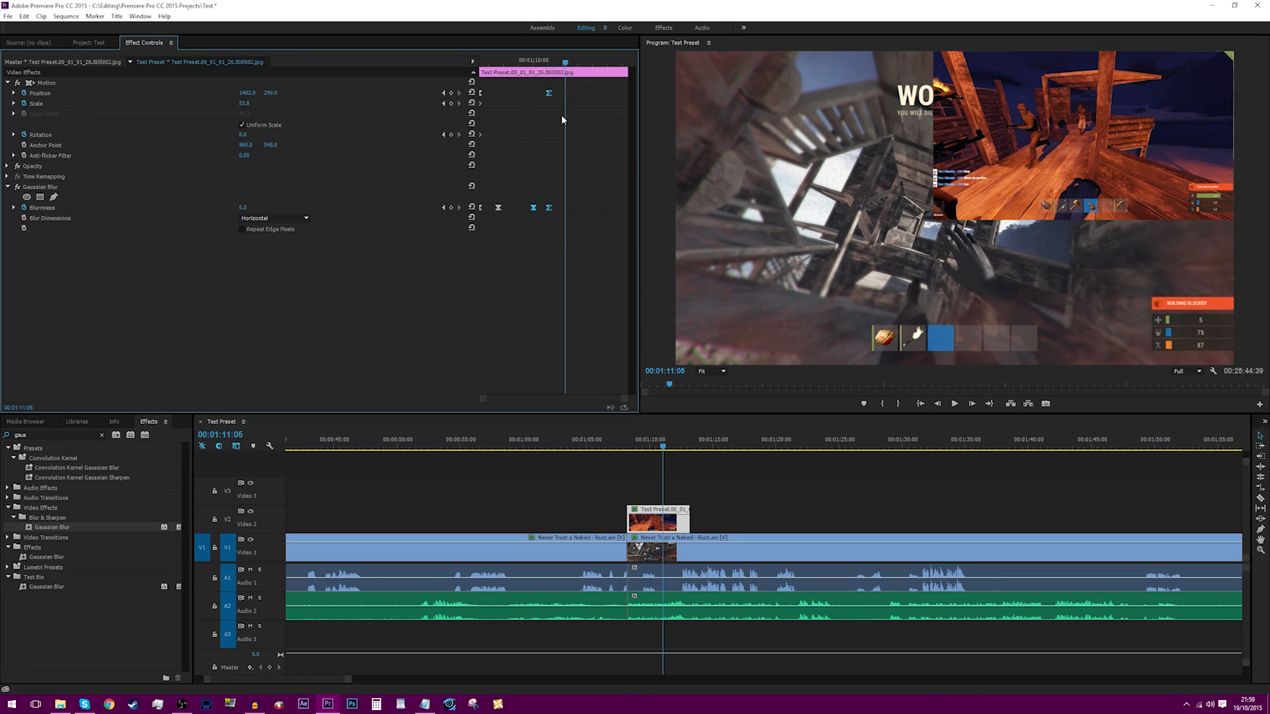
drag(549, 94, 396, 67)
key(space)
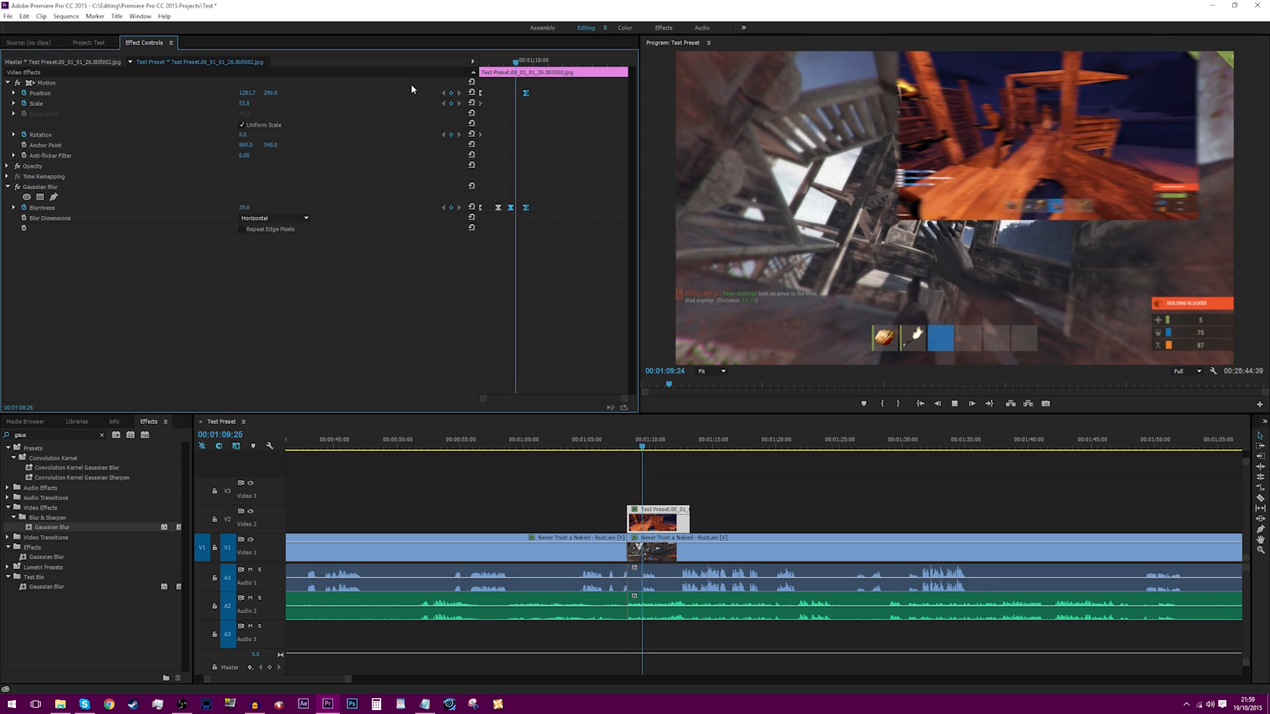
key(space)
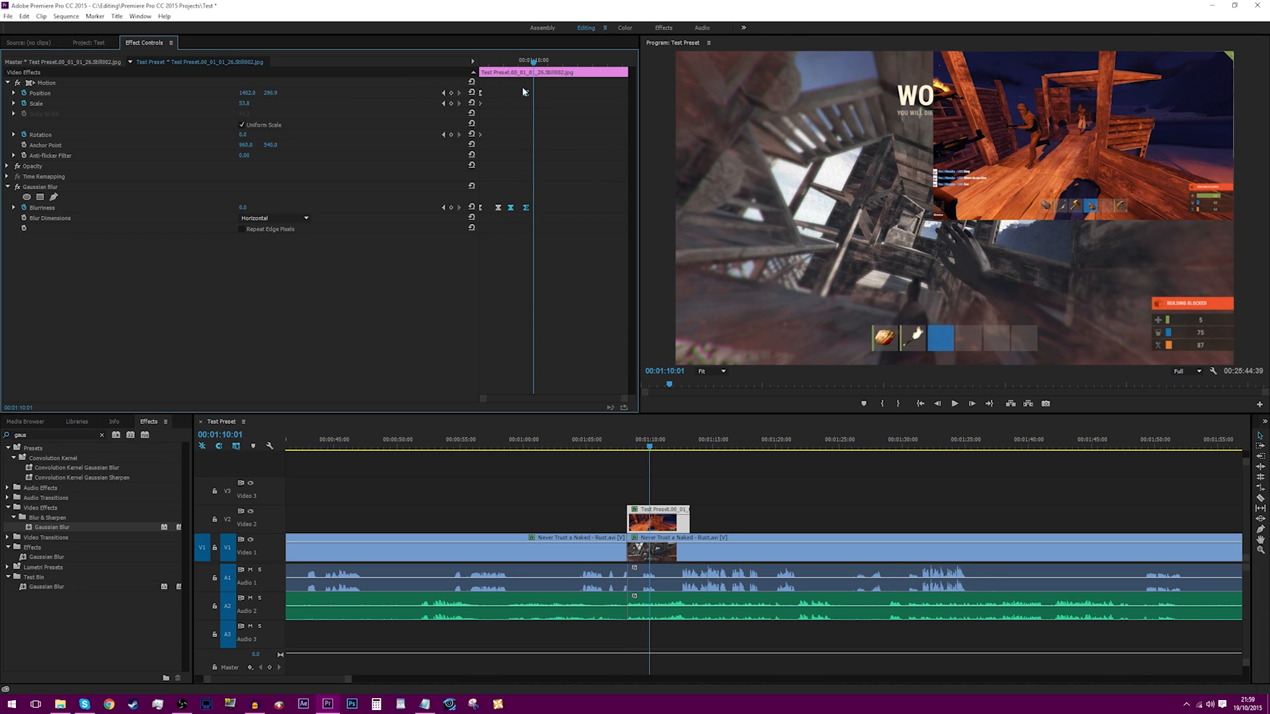
click(788, 518)
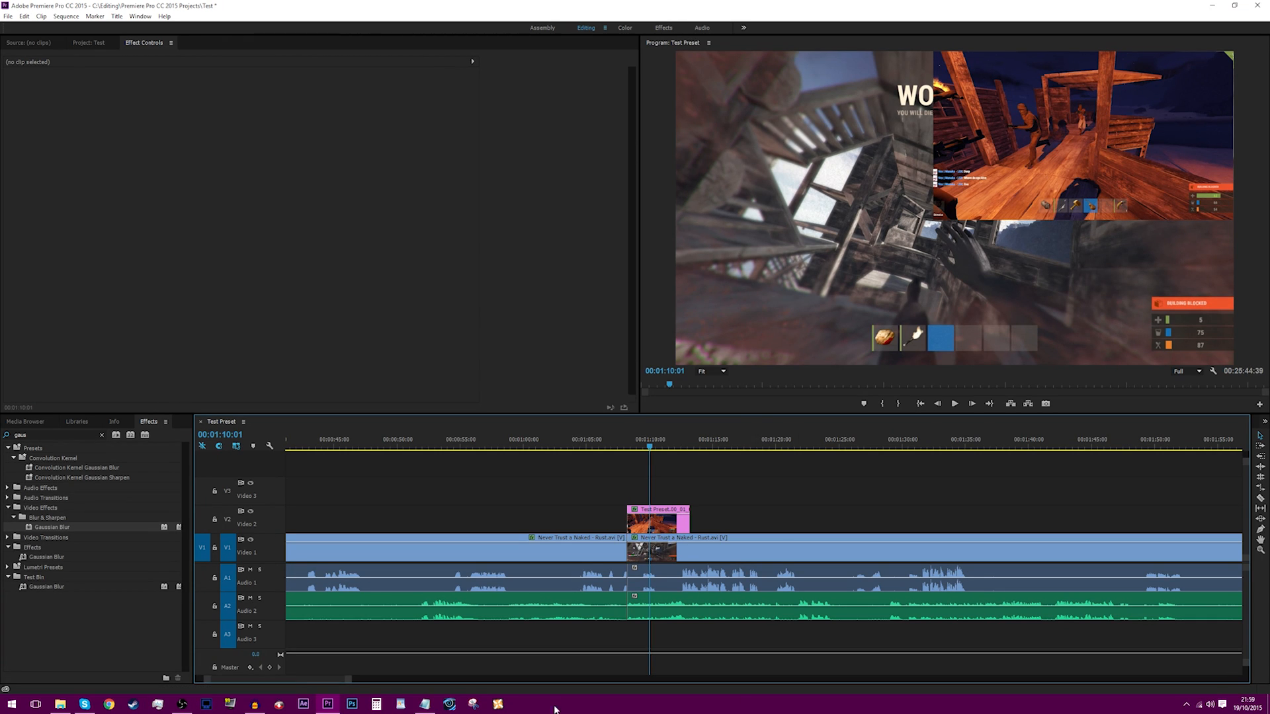
click(182, 705)
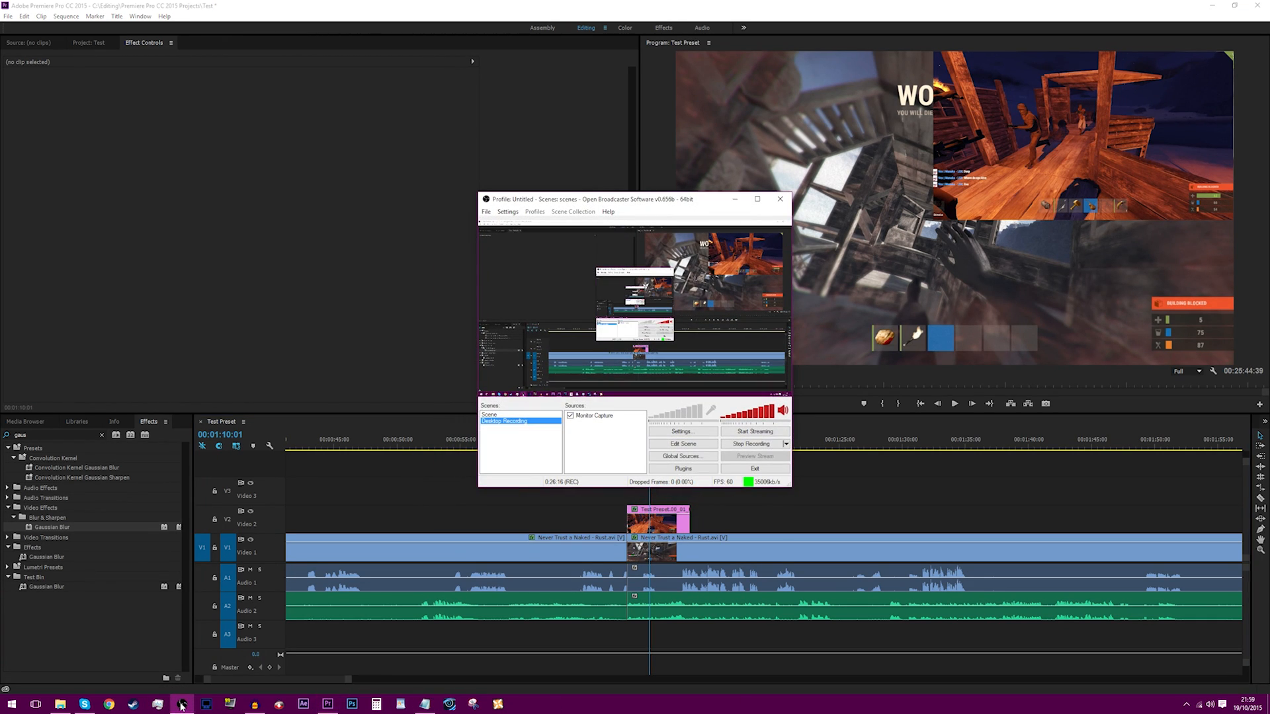
click(181, 704)
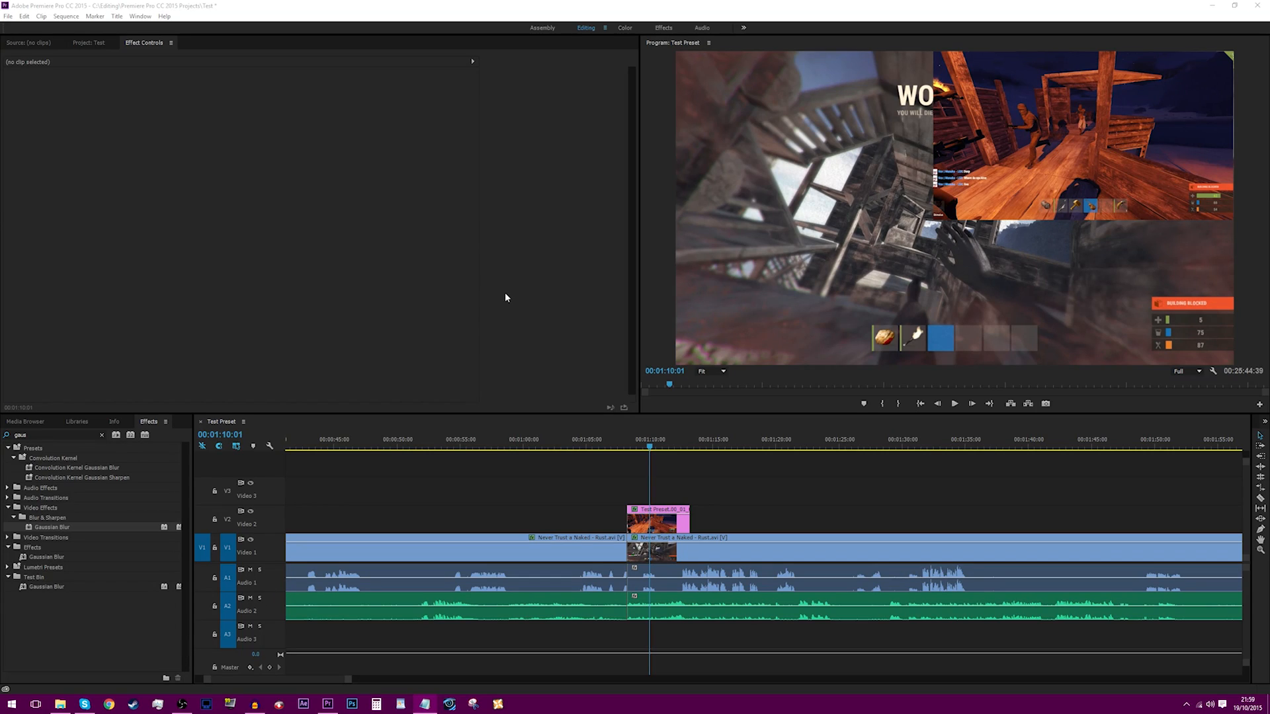
click(312, 476)
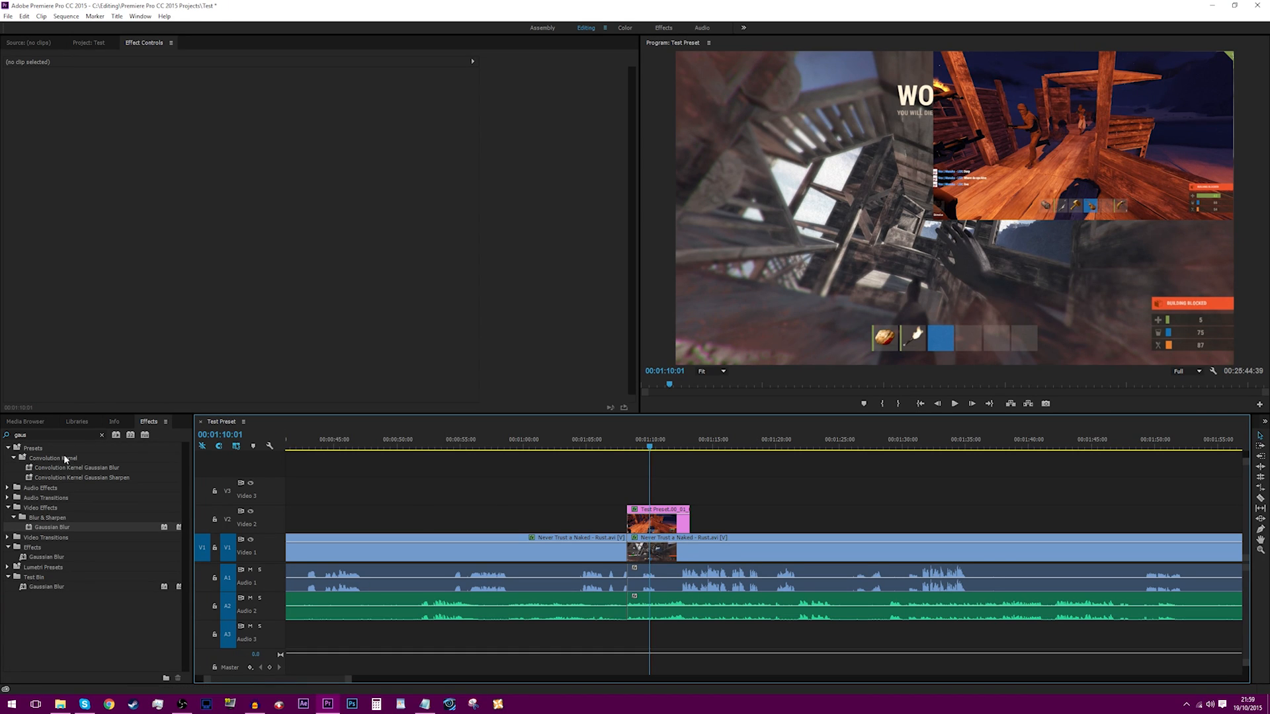
Step: Find the Lowpass audio effect, apply it to the second gameplay clip's audio, and collapse the clip's video effect settings
click(14, 436)
key(ctrl+a)
text(lowpa)
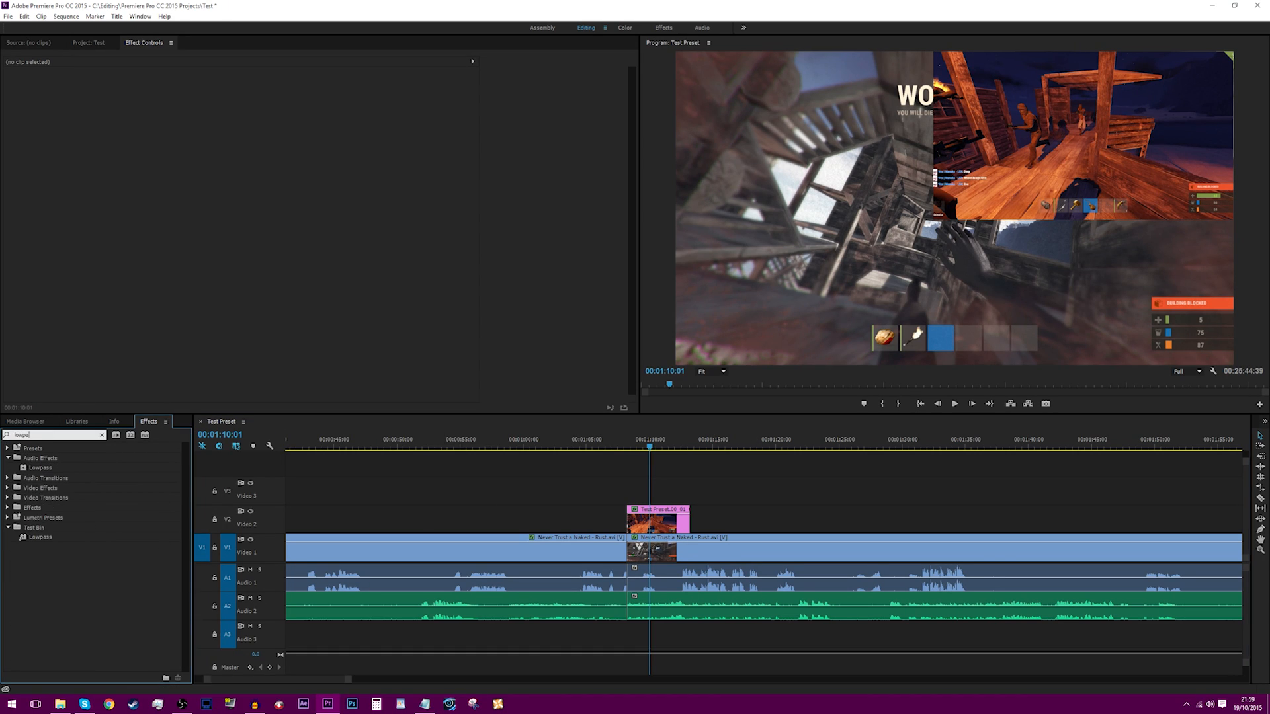
drag(33, 467, 703, 587)
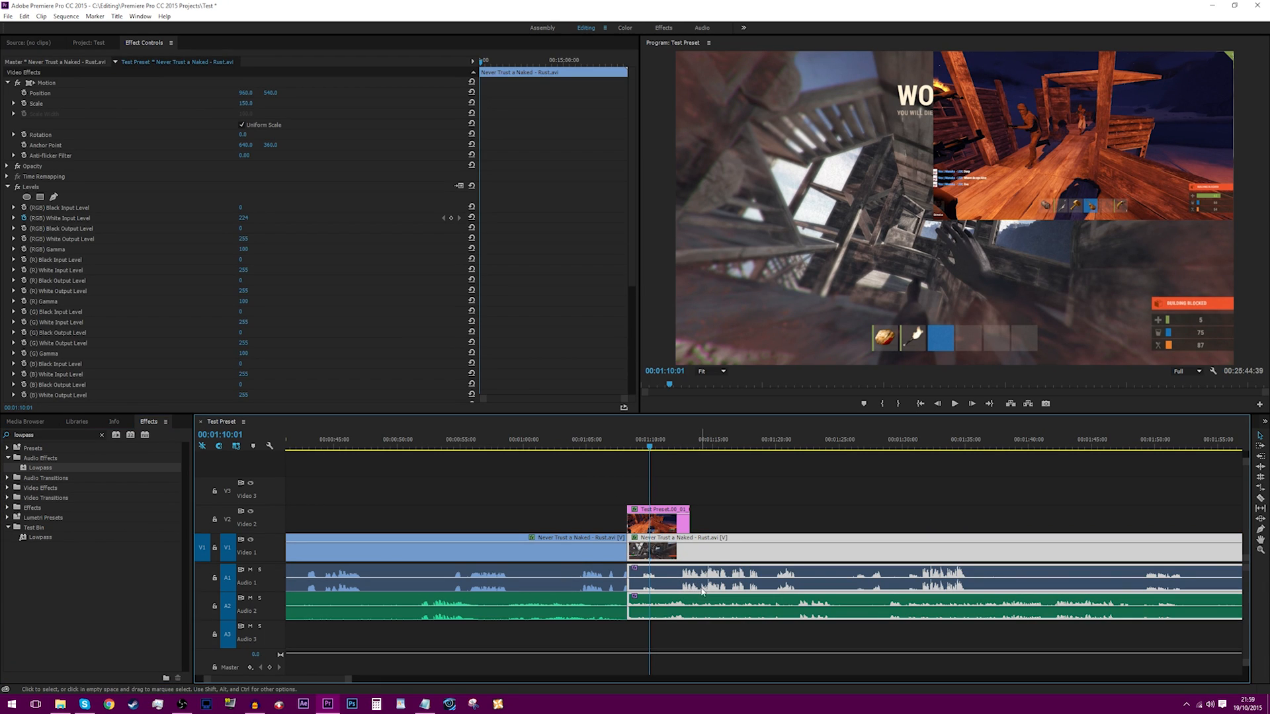
scroll(113, 212, down, 2)
click(7, 148)
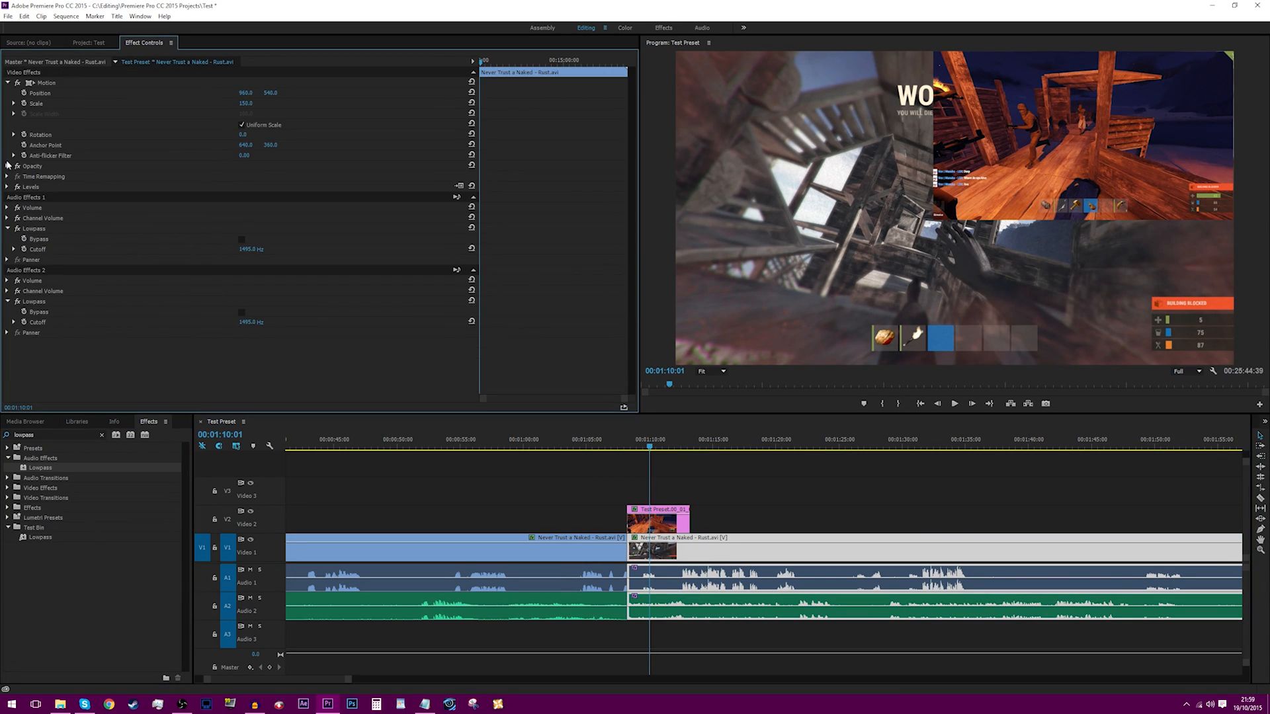
click(8, 83)
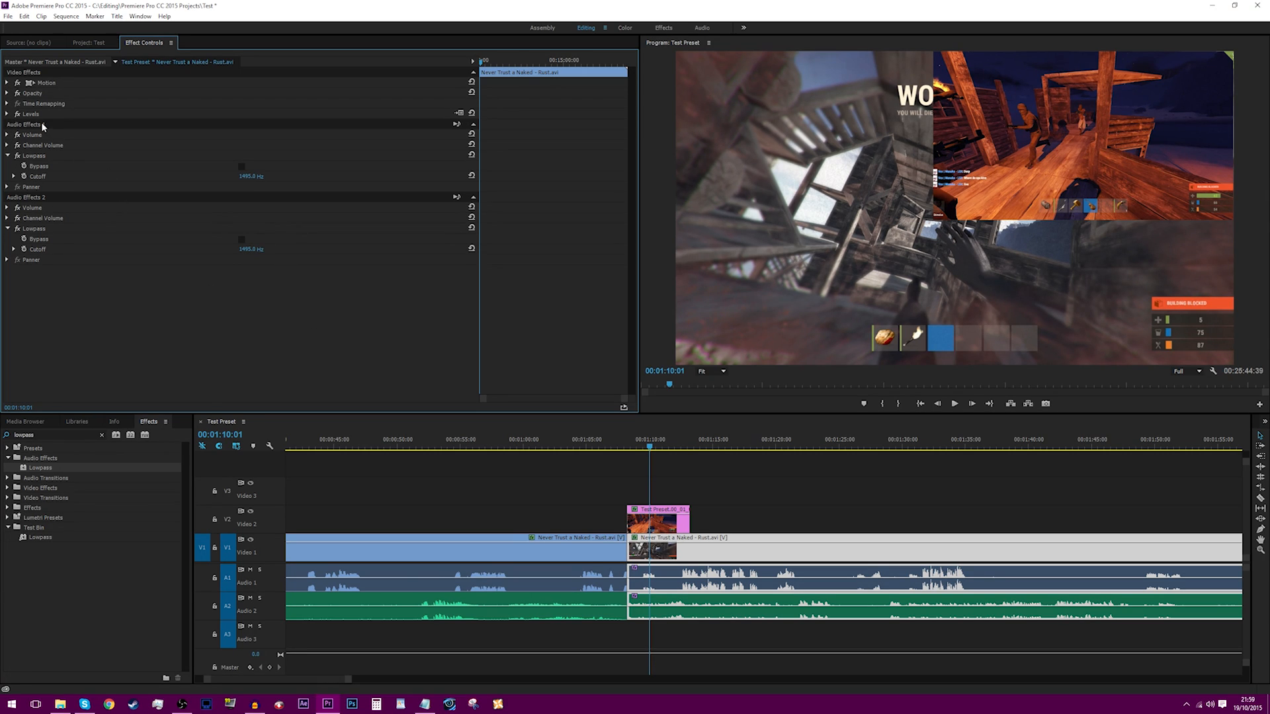
Step: Set the Lowpass Cutoff to 3299 Hz for Audio 1 with keyframing enabled near the clip start, and to 23770 Hz for Audio 2
drag(251, 176, 311, 176)
drag(249, 254, 436, 253)
drag(254, 179, 218, 178)
click(24, 176)
drag(487, 63, 474, 67)
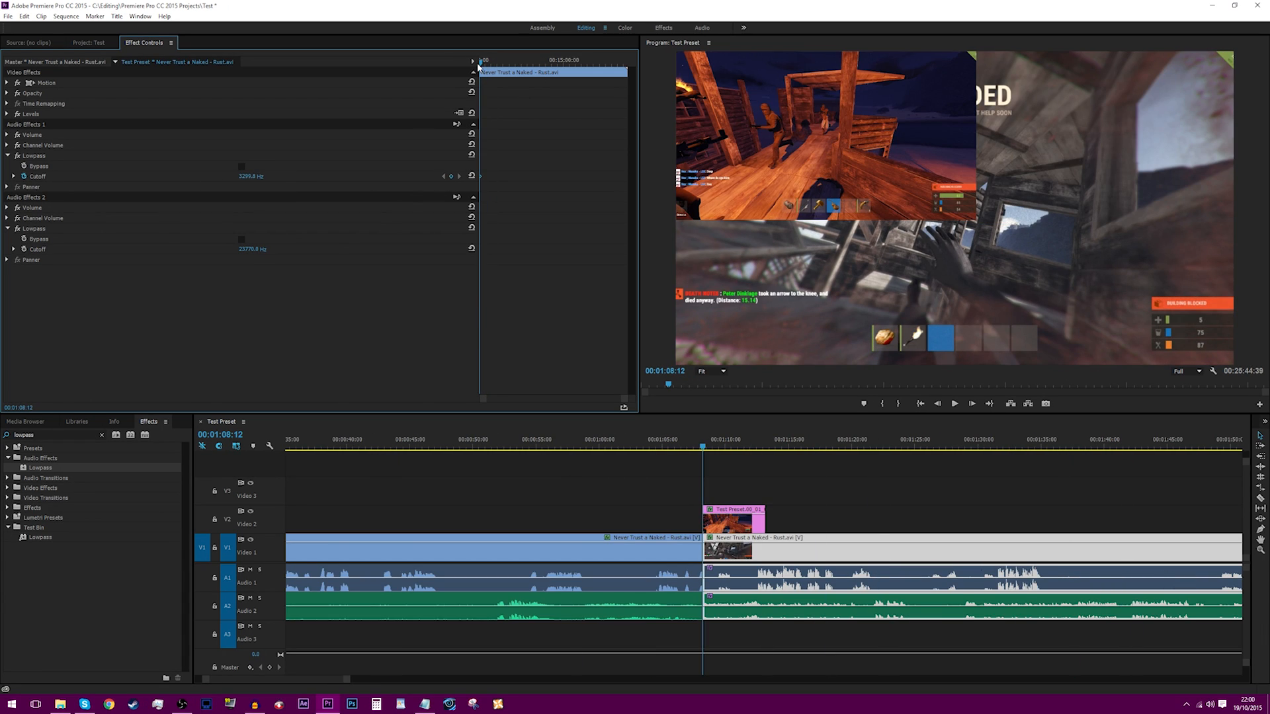
Step: Keyframe the Audio 1 Lowpass Cutoff at 23770 Hz around 00:01:18 and play back part of the change
drag(727, 442, 829, 442)
drag(247, 176, 317, 176)
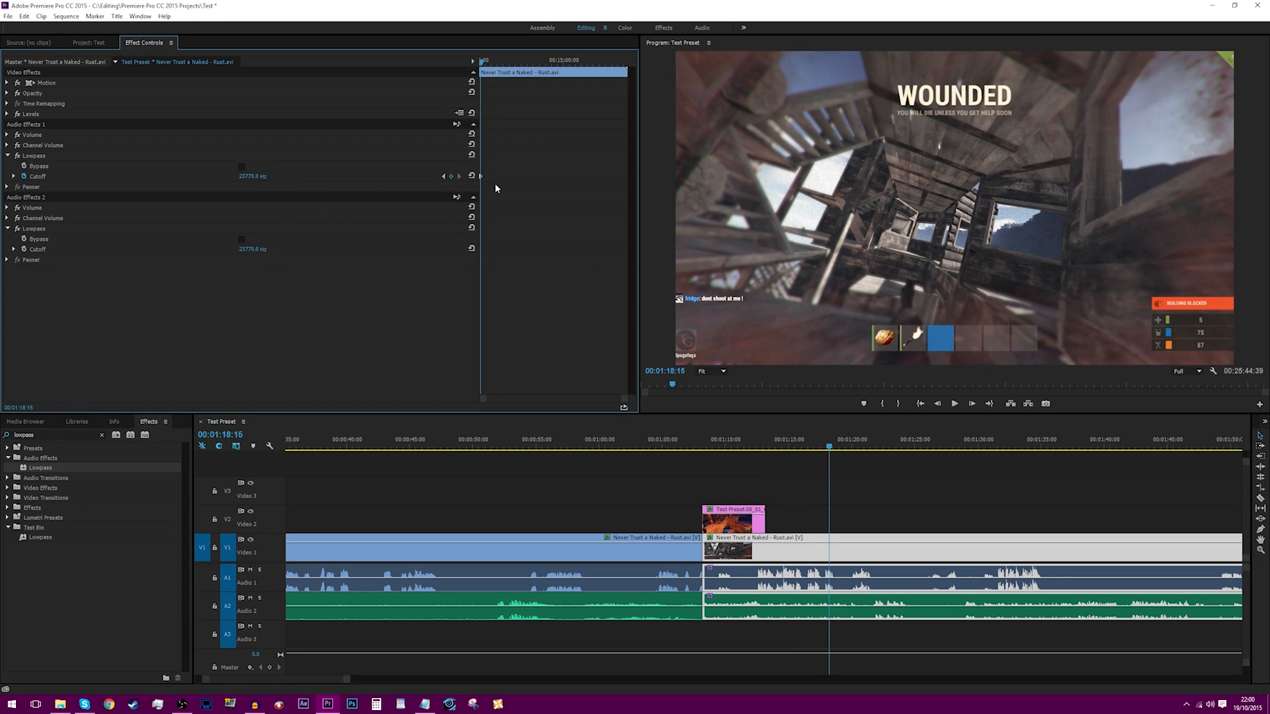
drag(820, 448, 776, 448)
click(730, 443)
key(space)
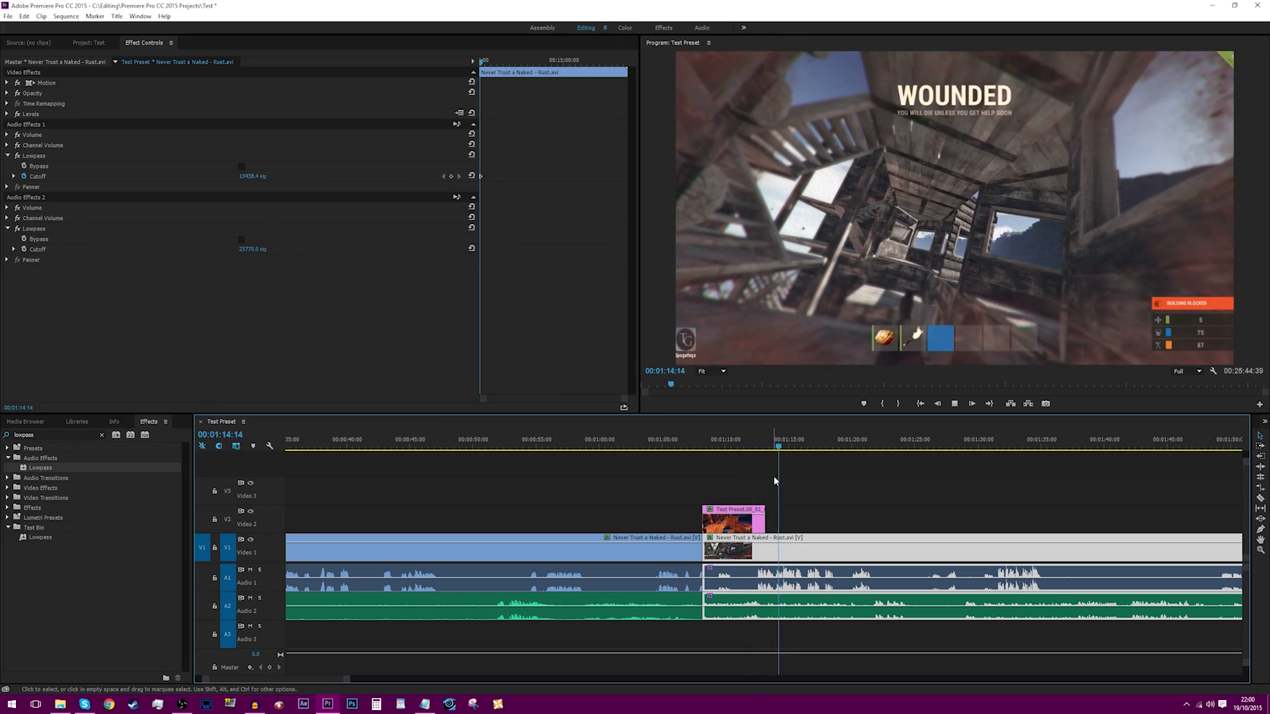
key(space)
Step: Move the first Audio 1 Cutoff keyframe to about 00:01:14:36 and play back the quicker change
drag(624, 399, 580, 397)
click(481, 178)
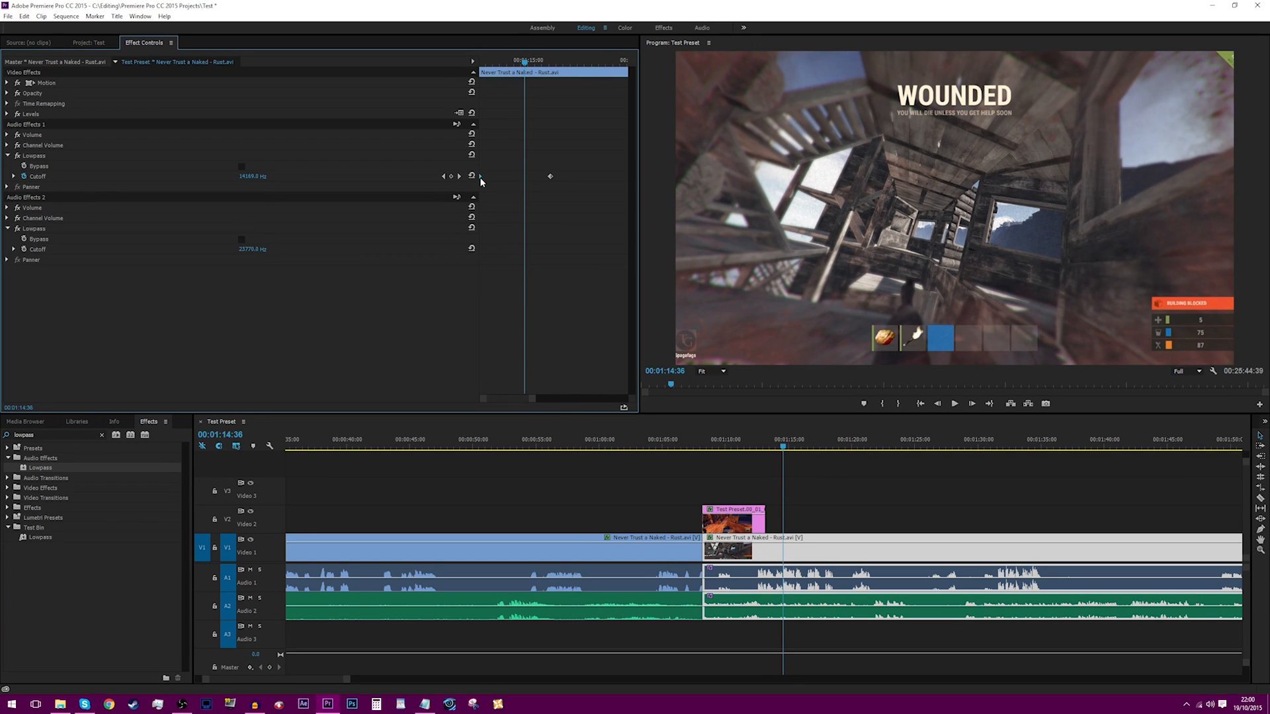
drag(481, 177, 525, 176)
click(776, 450)
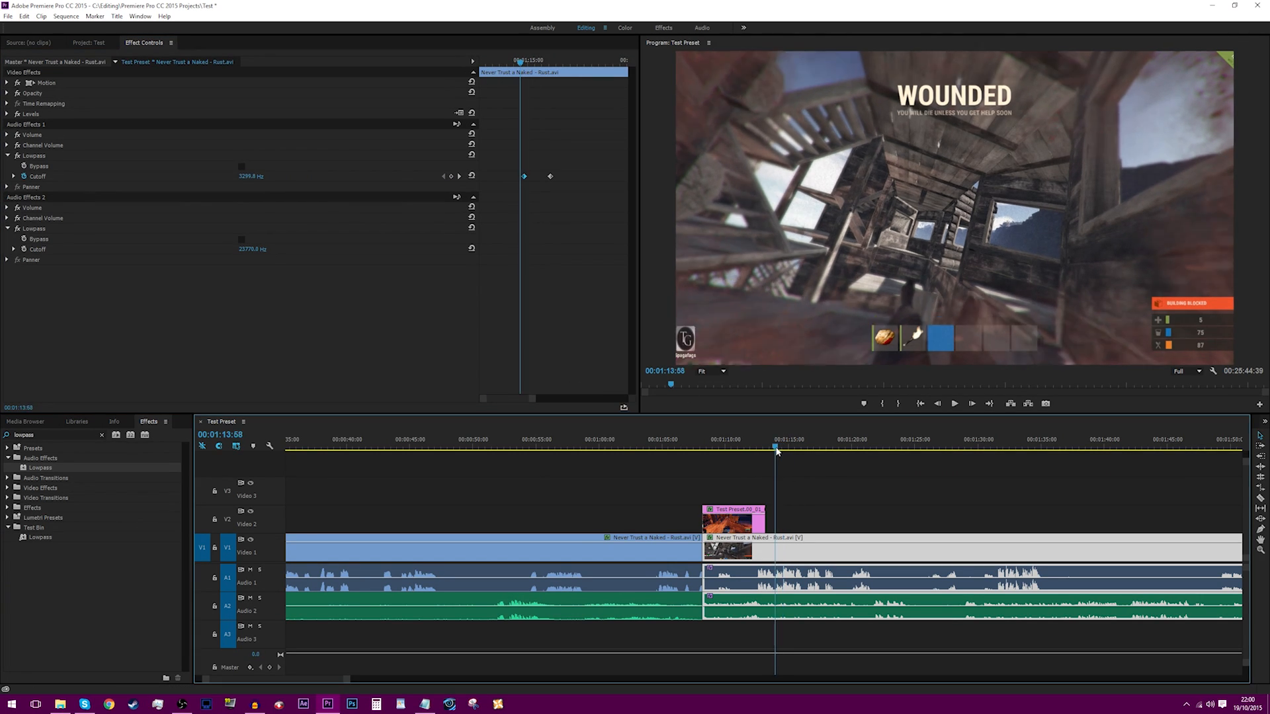
click(760, 450)
key(space)
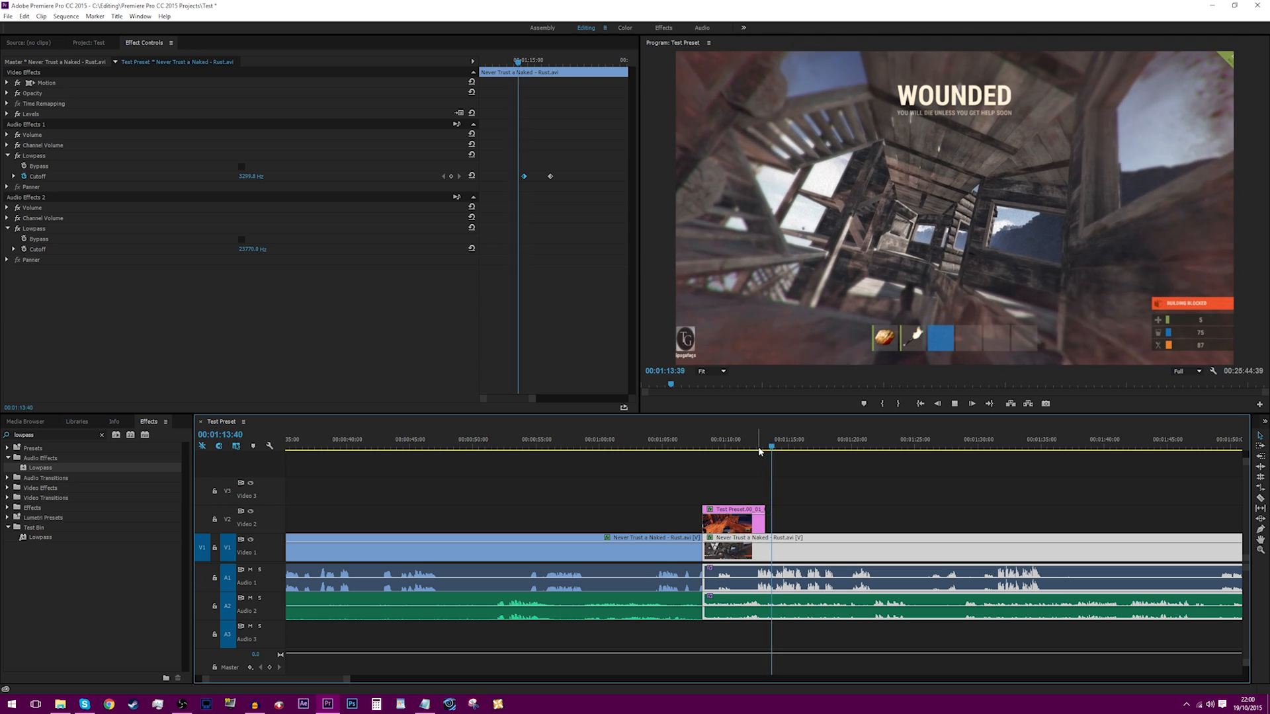
key(space)
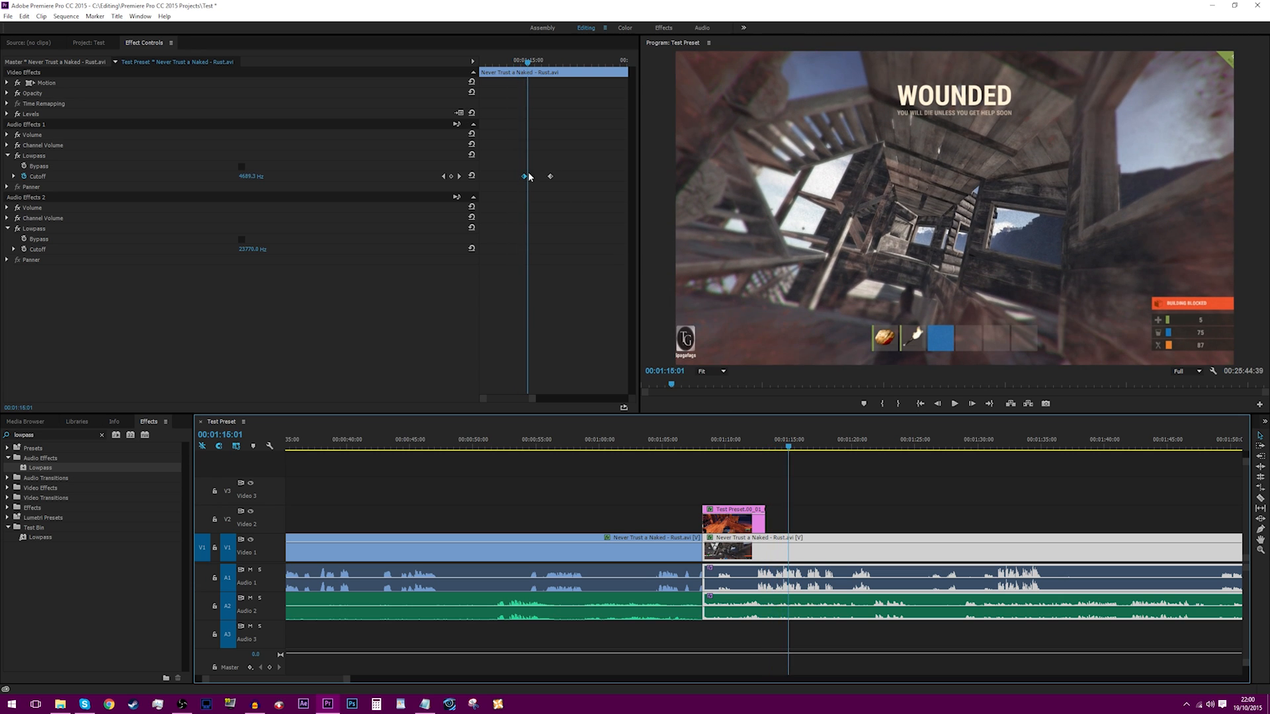
Step: Shift the first Audio 1 Cutoff keyframe to about 00:01:14:20, lower it to about 1271 Hz, and play back the audio
click(523, 61)
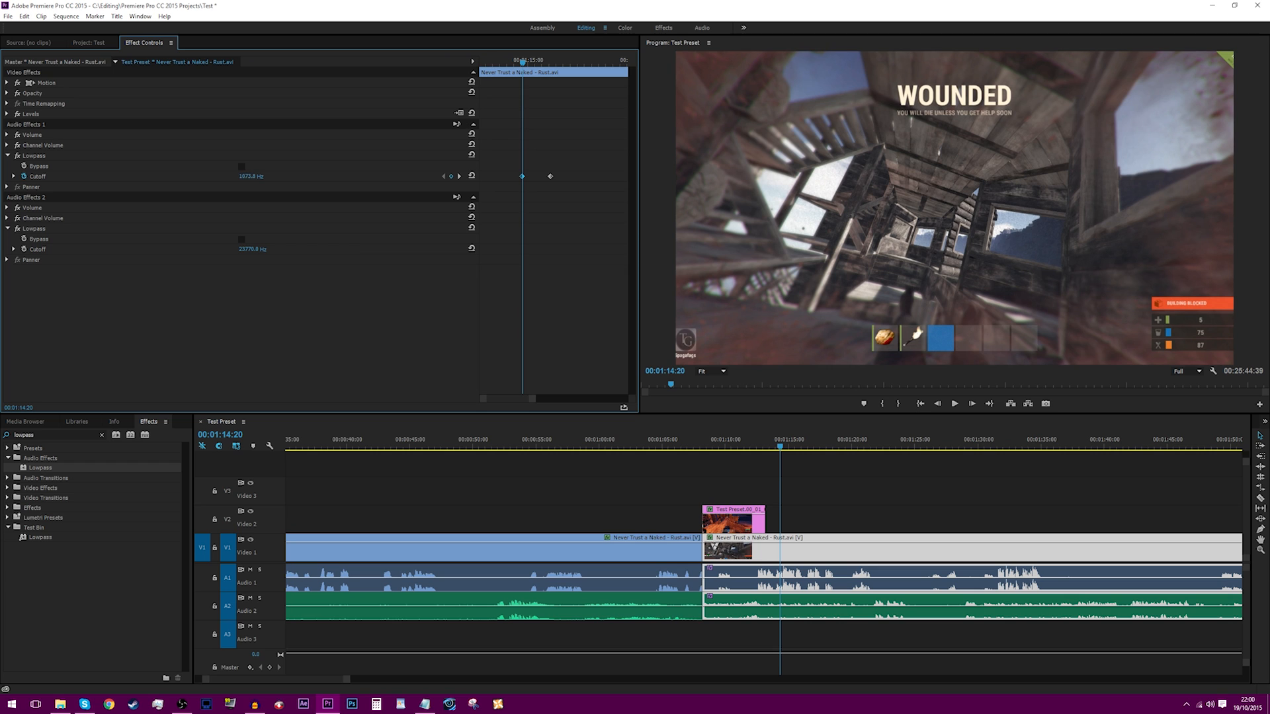
click(756, 449)
key(space)
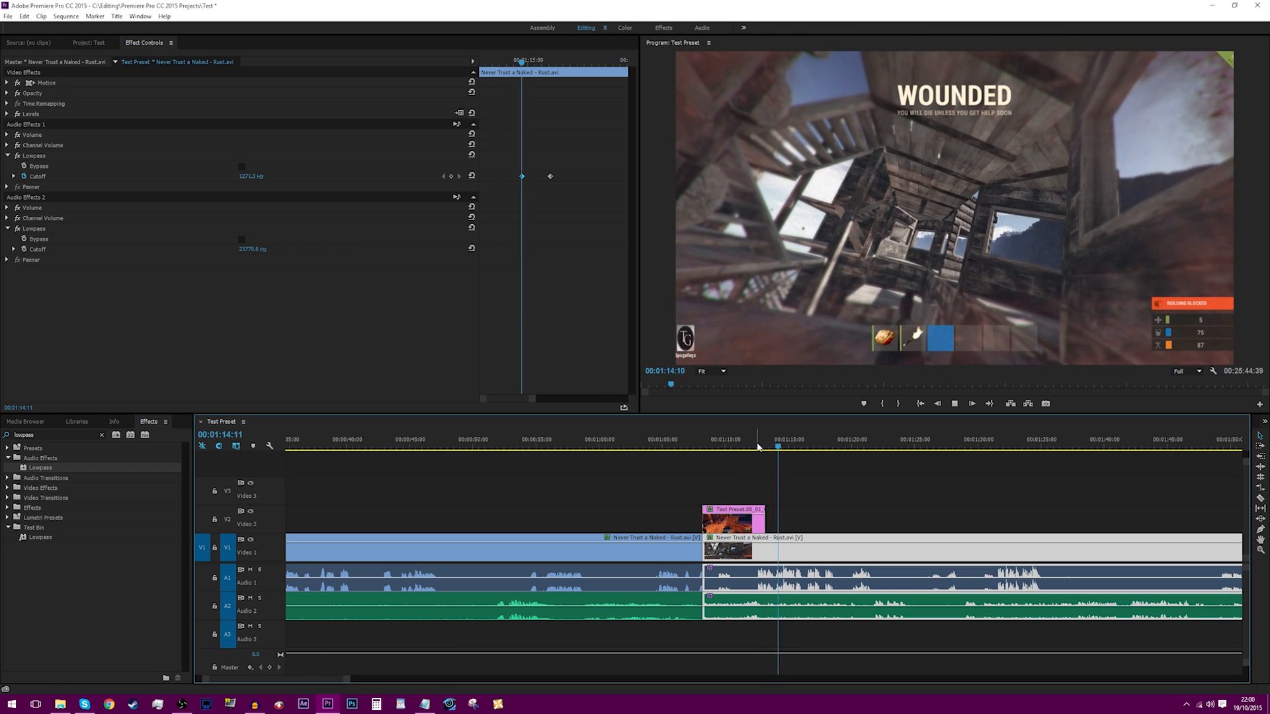
key(space)
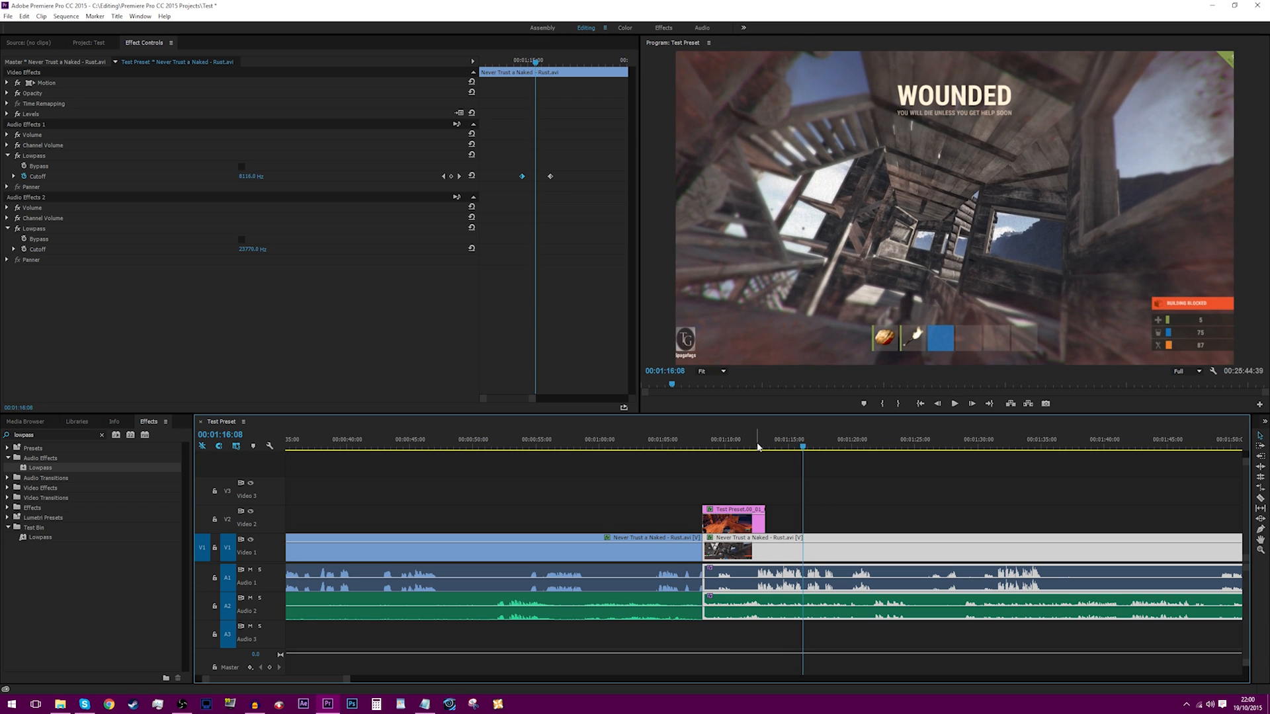
click(559, 292)
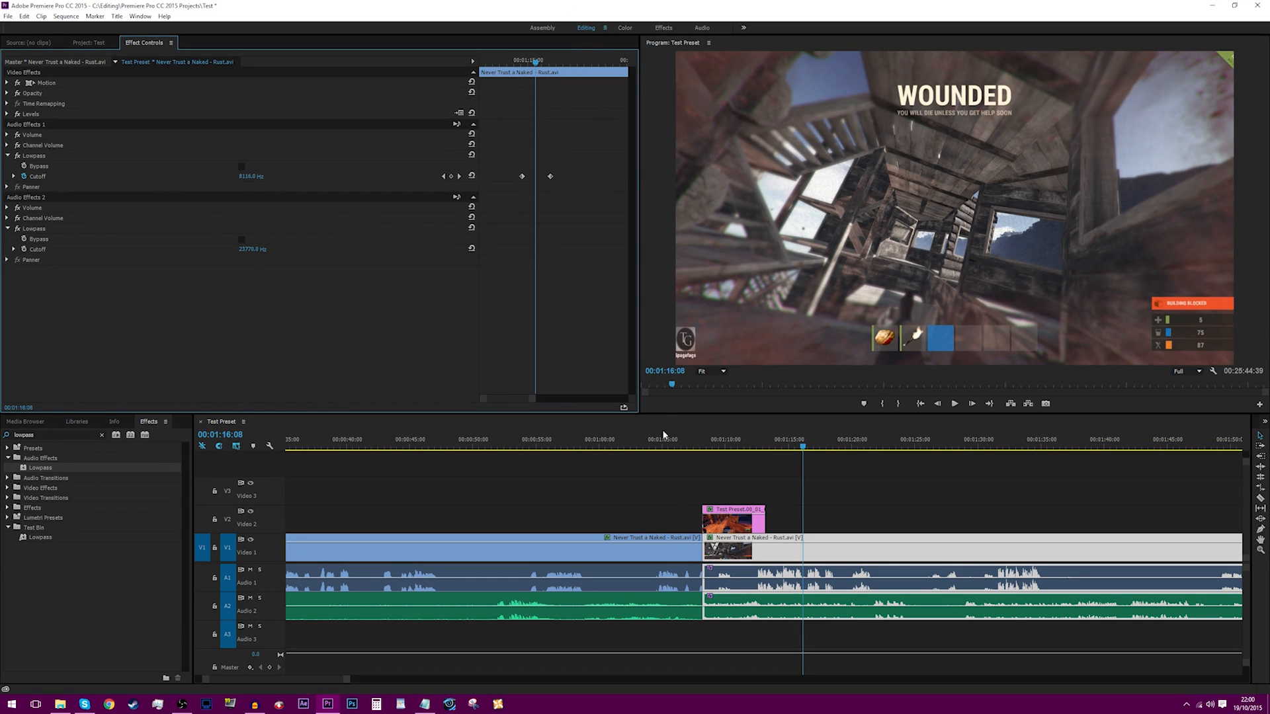
click(826, 514)
click(93, 45)
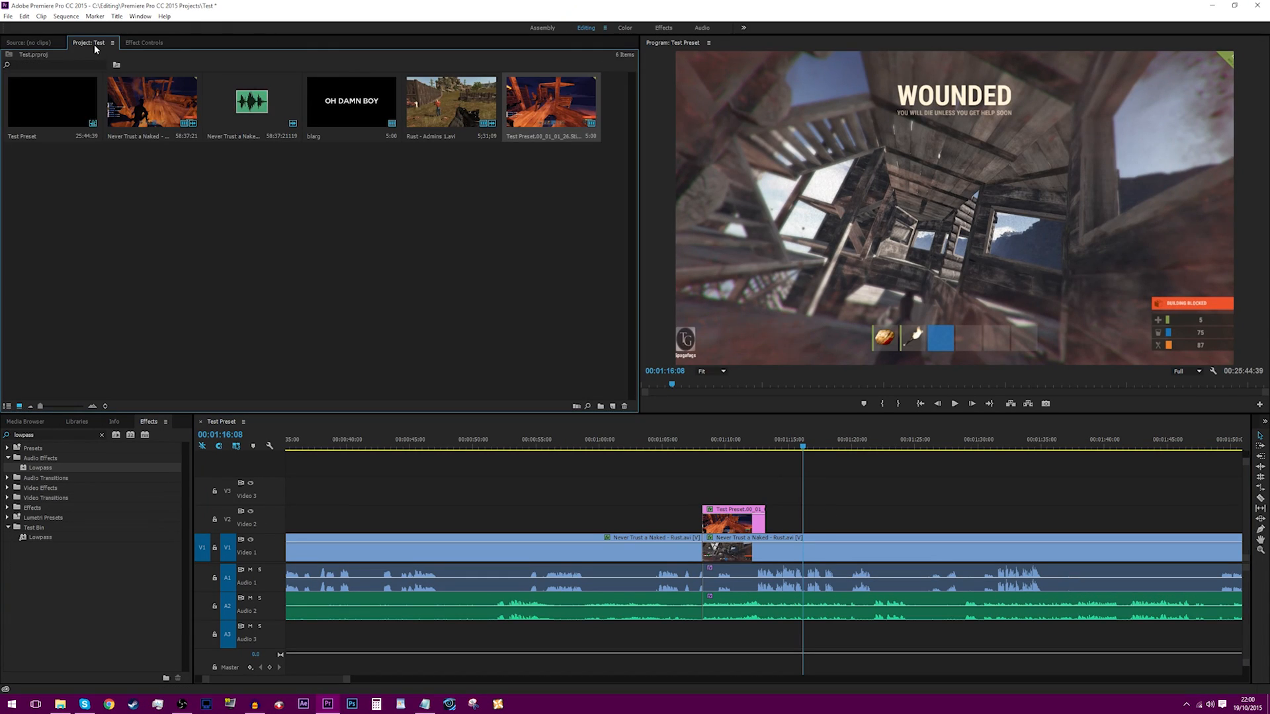
click(737, 445)
drag(740, 447, 780, 442)
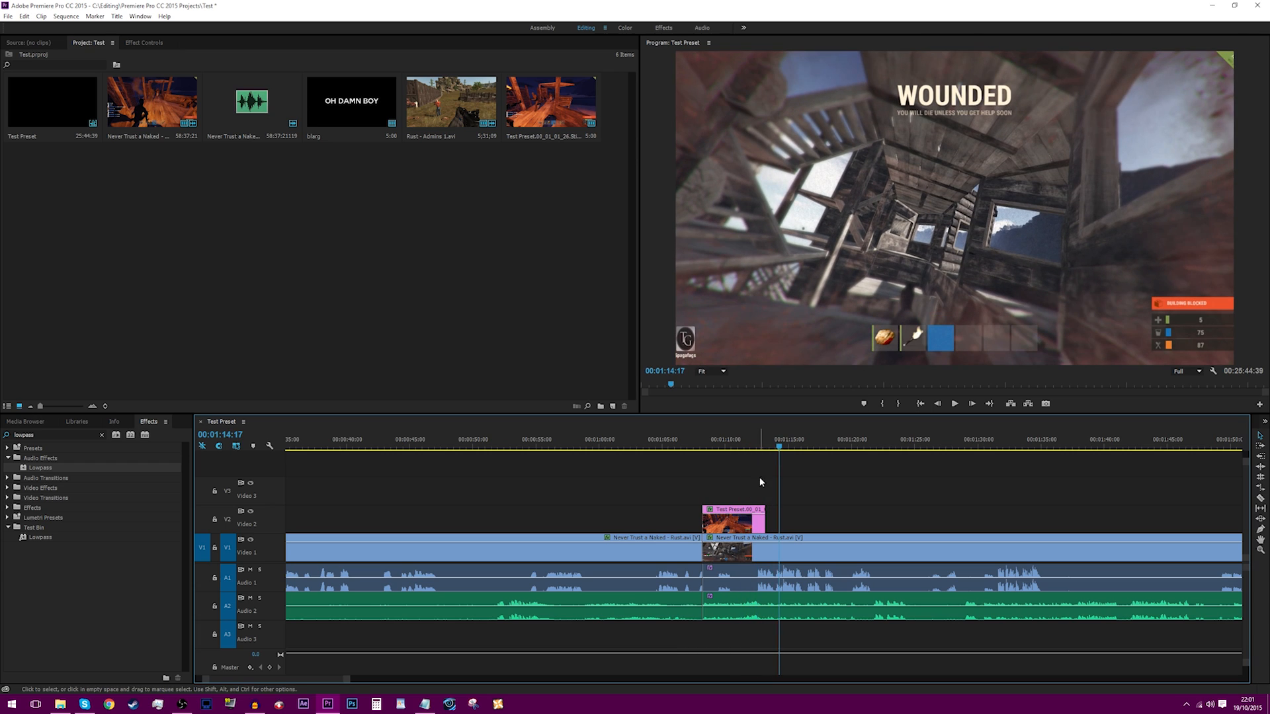
click(530, 284)
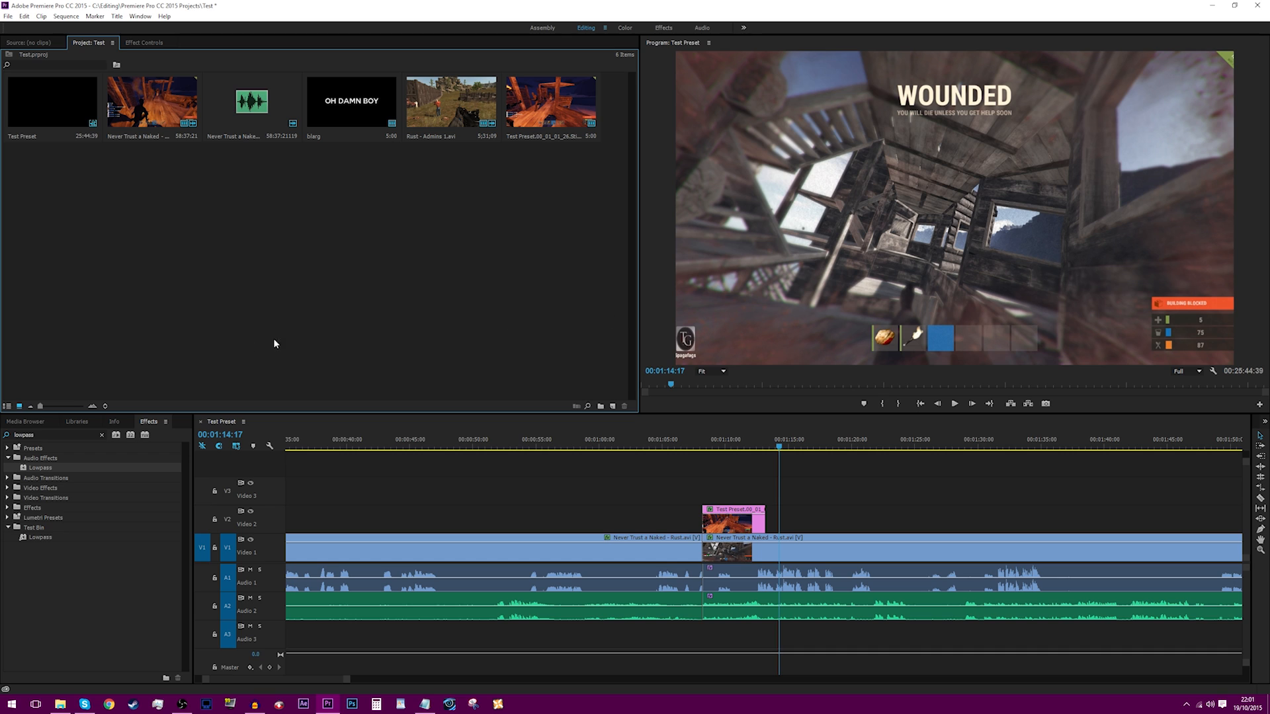
Step: Find the colour effects by searching for "color" and apply RGB Curves to the gameplay clip at the playhead on Video 1
click(67, 434)
text(colour)
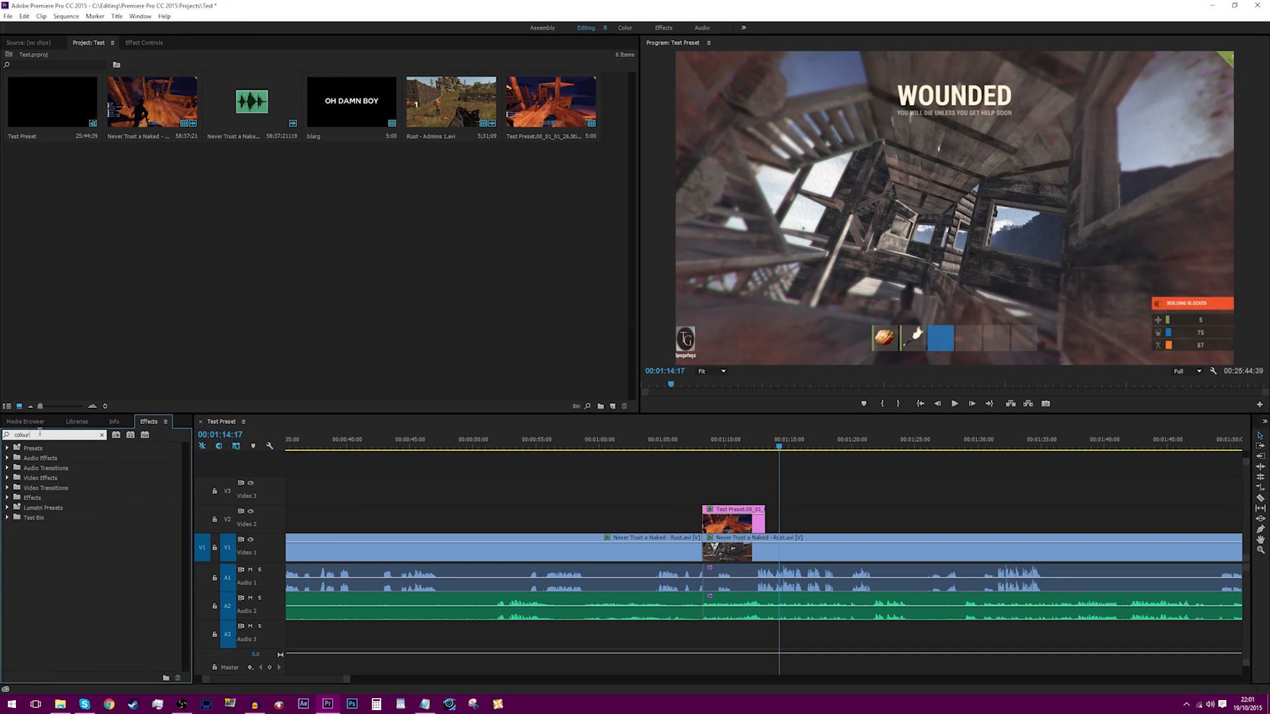
key(BackSpace)
key(BackSpace)
text(r)
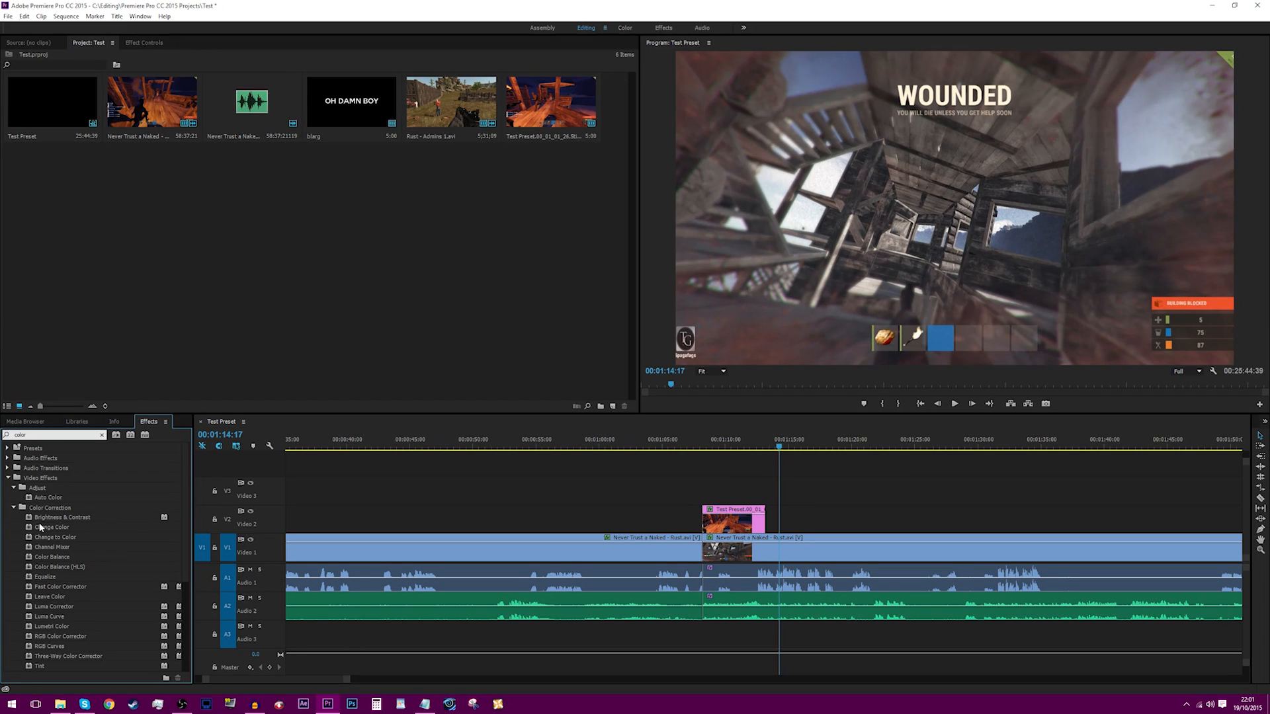
scroll(93, 506, down, 2)
drag(49, 597, 860, 548)
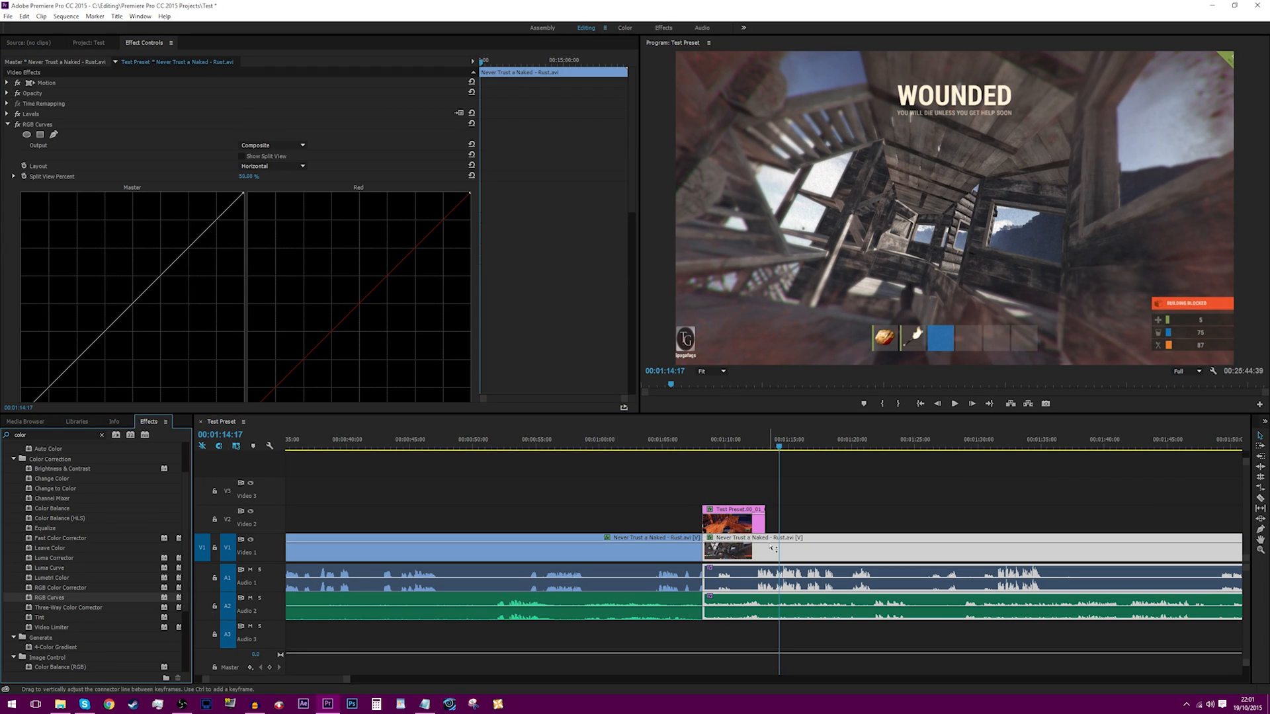
Step: Raise the middle of the Red curve in RGB Curves, undoing the first adjustment and bending it upward again
scroll(365, 266, down, 1)
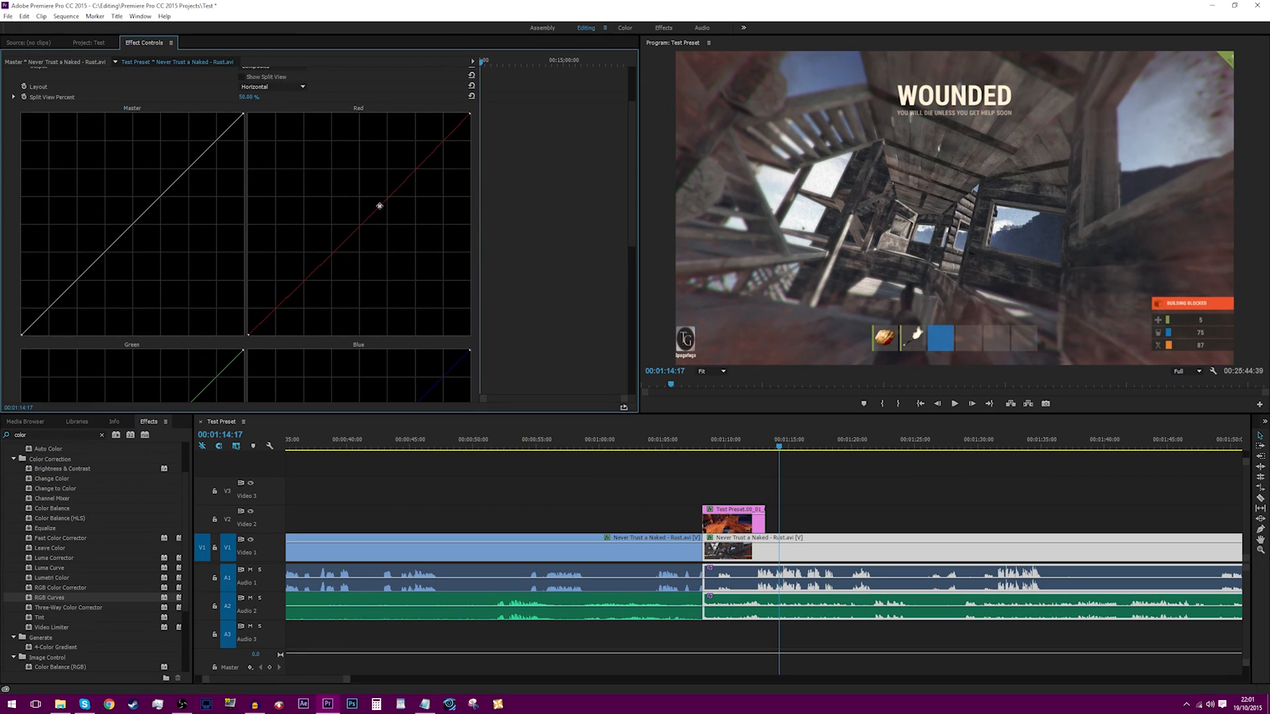
drag(376, 205, 357, 187)
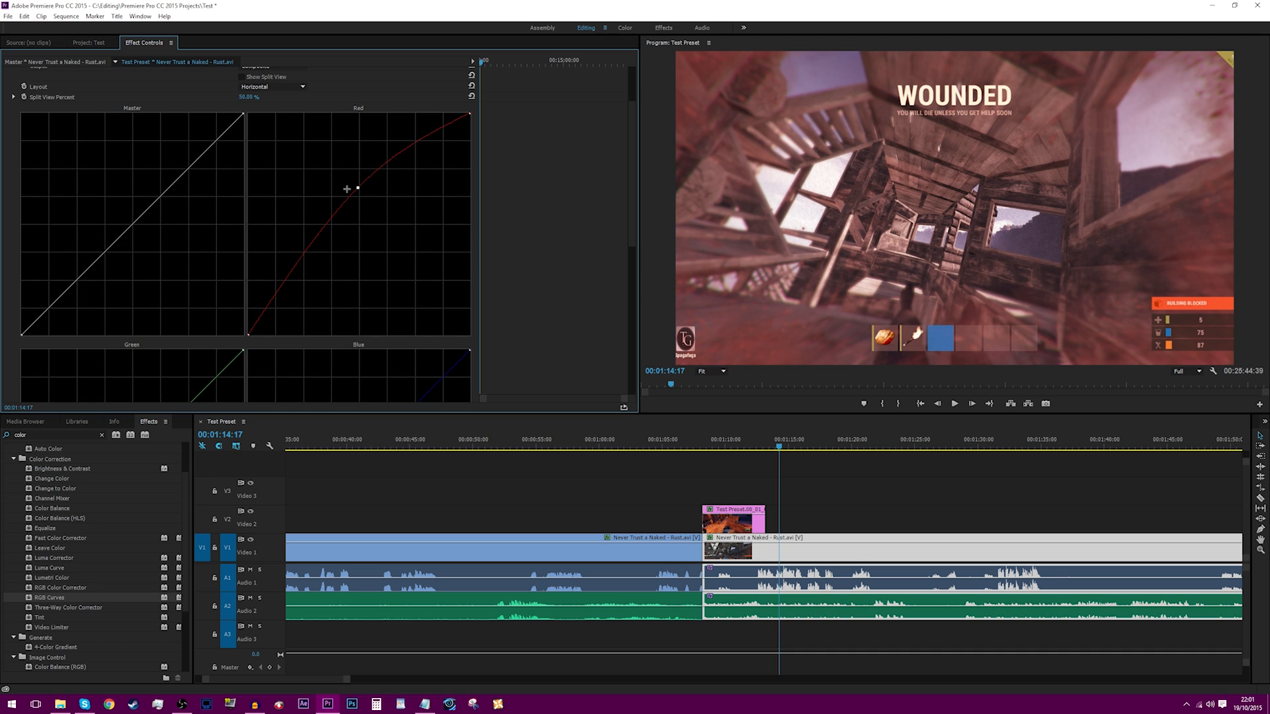
key(ctrl+z)
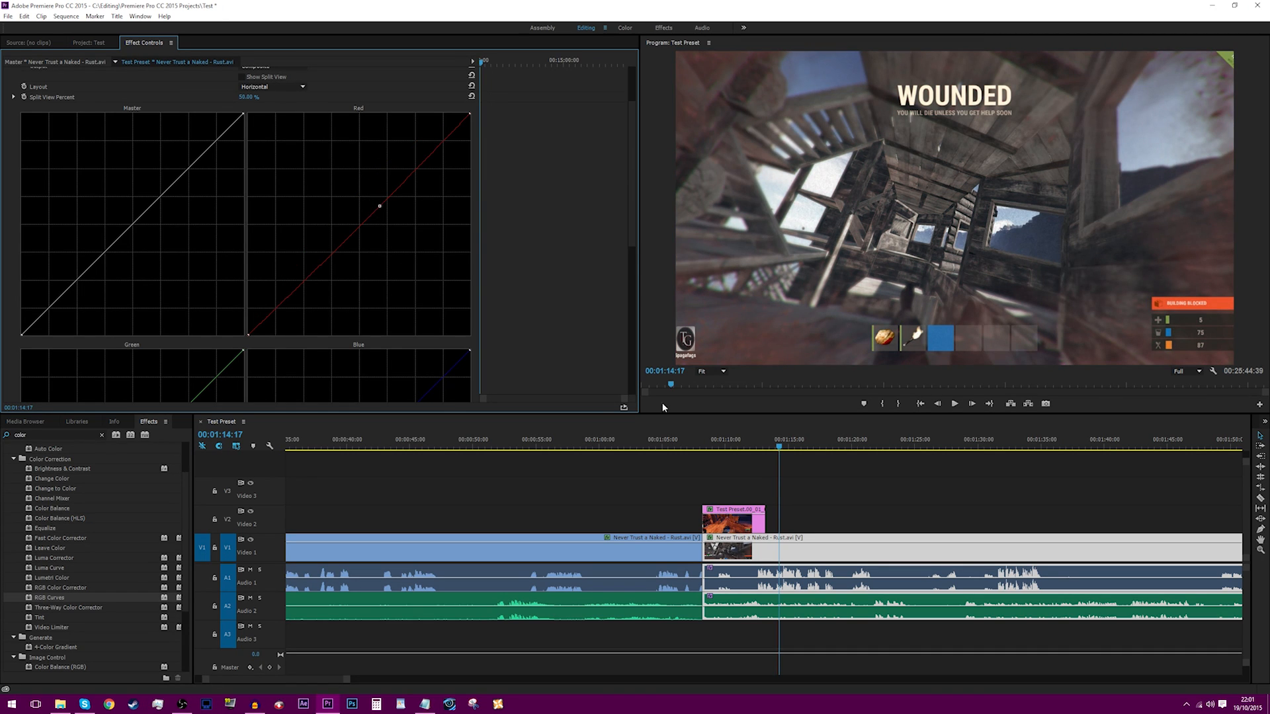
drag(380, 207, 390, 168)
Step: Bend the Blue curve downward and add a slightly raised point at the middle of the Green curve
scroll(387, 215, down, 3)
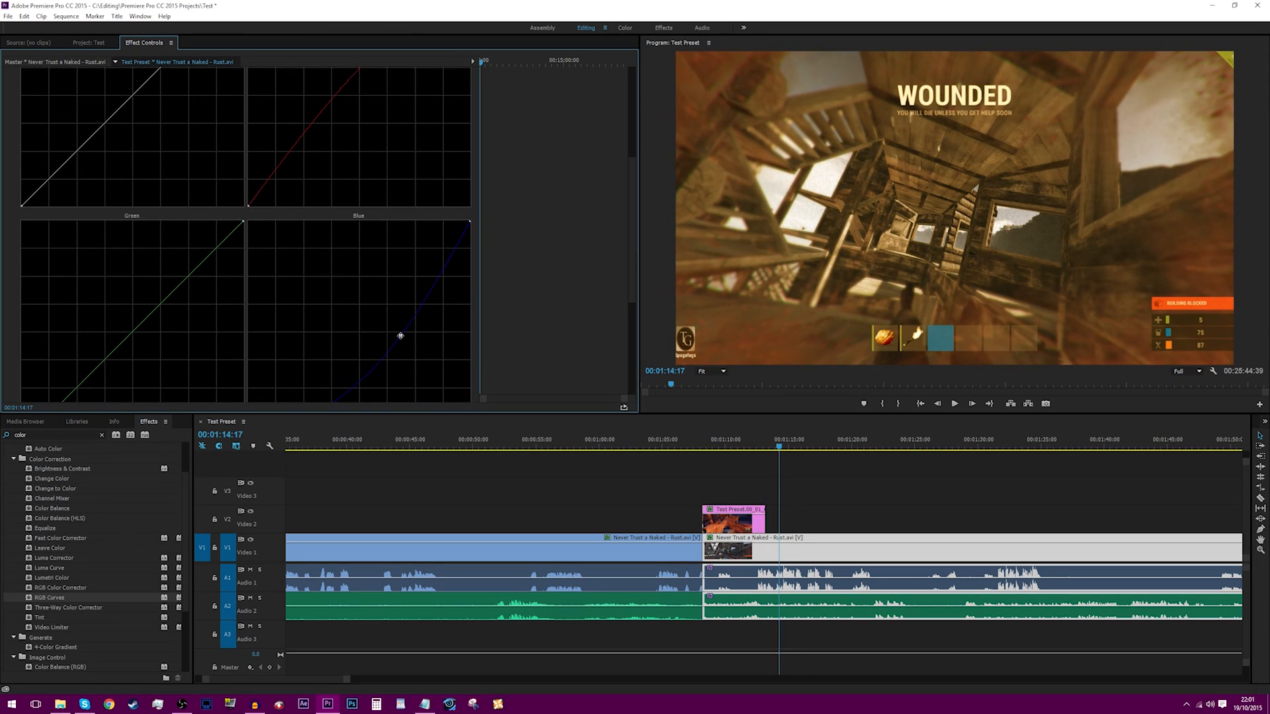
click(398, 336)
scroll(398, 335, down, 3)
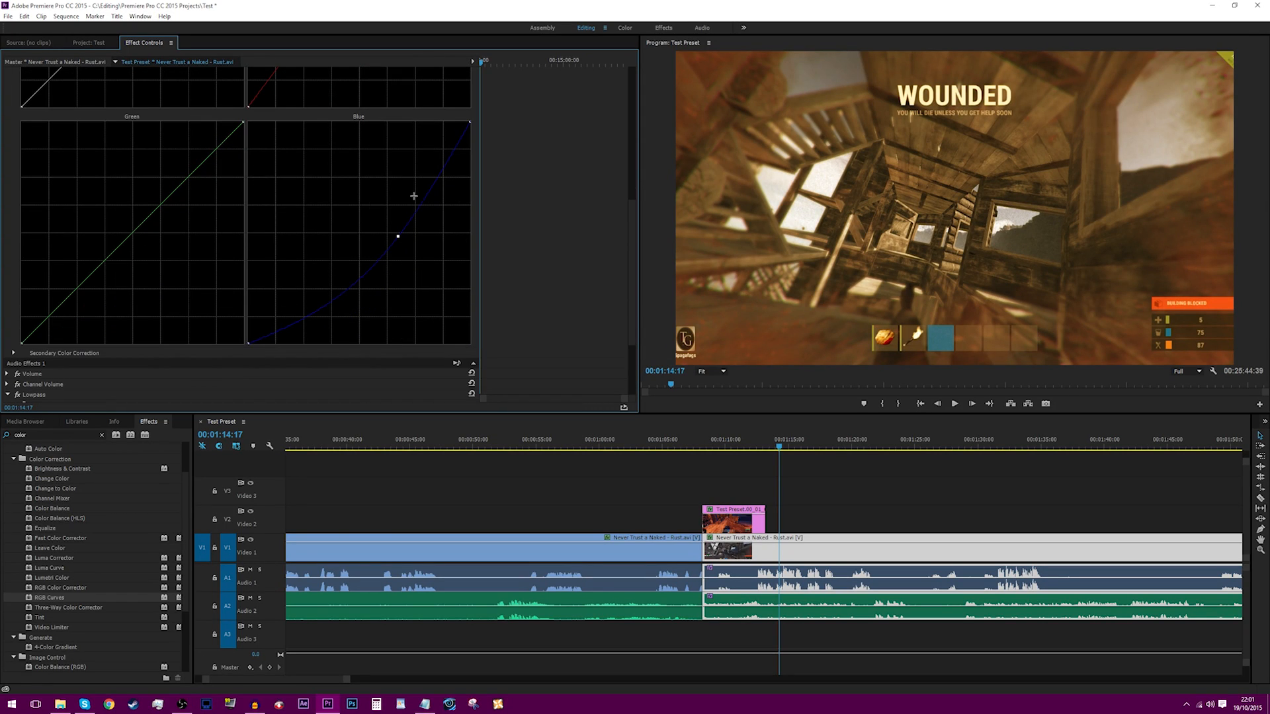
scroll(170, 267, up, 1)
mouse_move(152, 256)
mouse_down()
mouse_move(117, 182)
mouse_move(162, 244)
mouse_move(153, 251)
mouse_up()
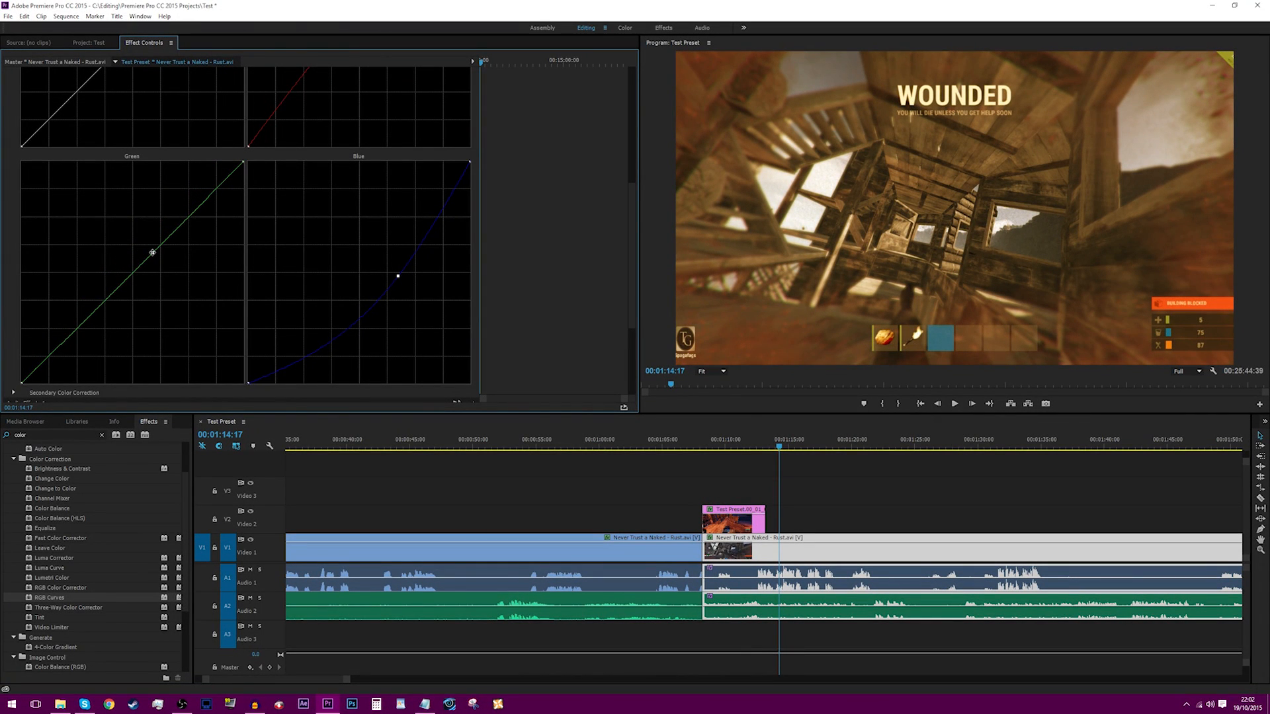
Step: Add a midpoint to the Master curve, and remove the RGB Curves effect from the clip before deselecting it
scroll(152, 252, up, 4)
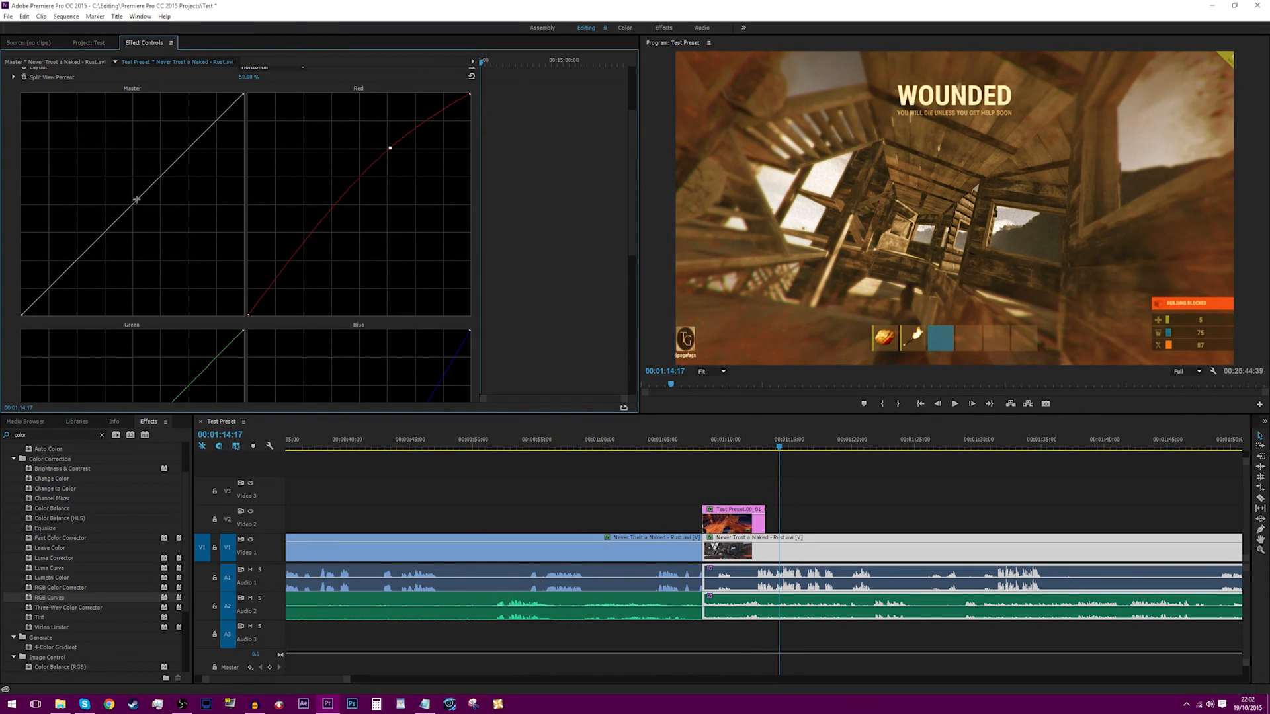
mouse_move(136, 199)
mouse_down()
mouse_move(185, 193)
mouse_move(133, 156)
mouse_move(134, 209)
mouse_move(113, 247)
mouse_move(76, 132)
mouse_move(79, 159)
mouse_move(88, 125)
mouse_move(33, 96)
mouse_move(143, 194)
mouse_up()
scroll(269, 282, up, 3)
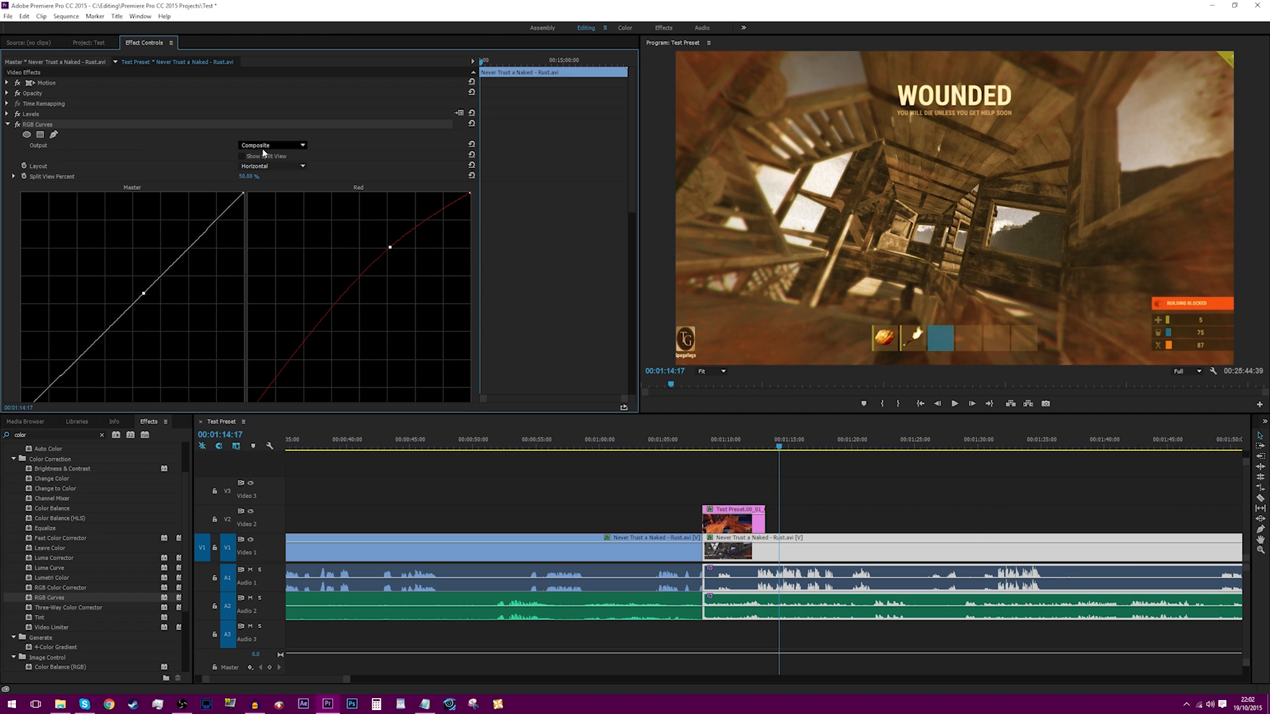
click(980, 458)
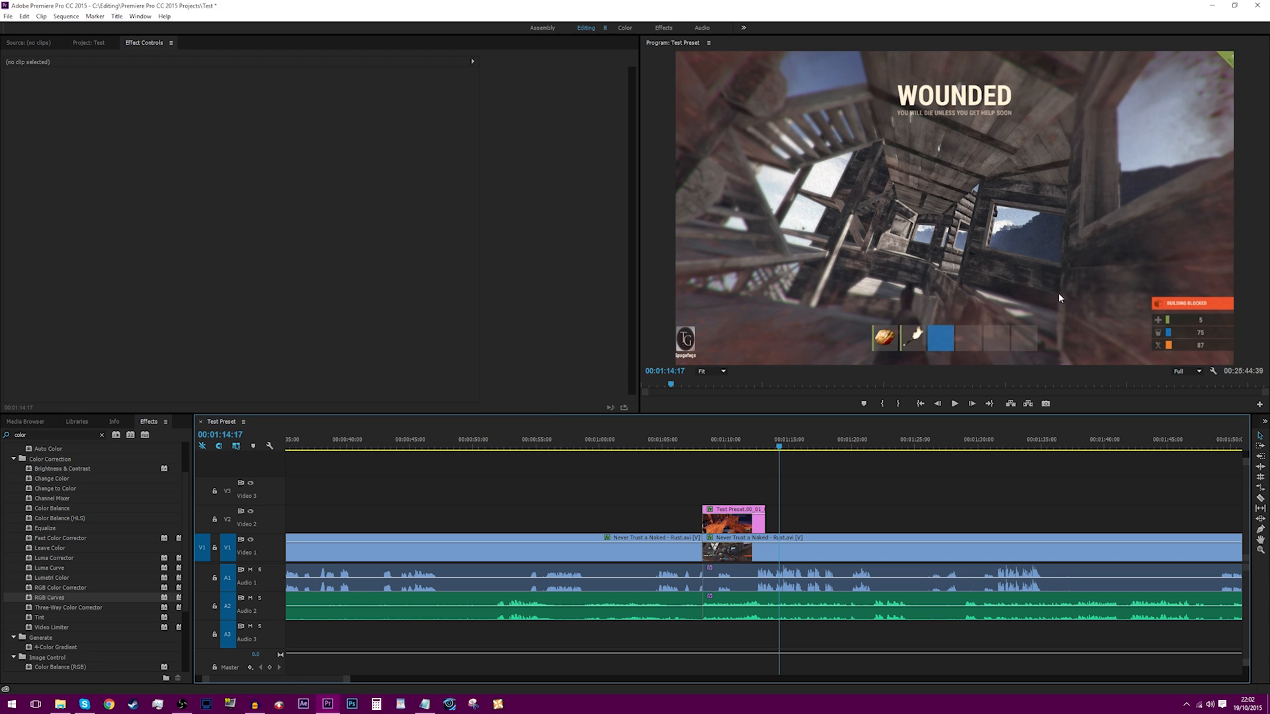
Step: Delete the long final gameplay clip and its linked audio from the end of the sequence
drag(349, 682, 781, 679)
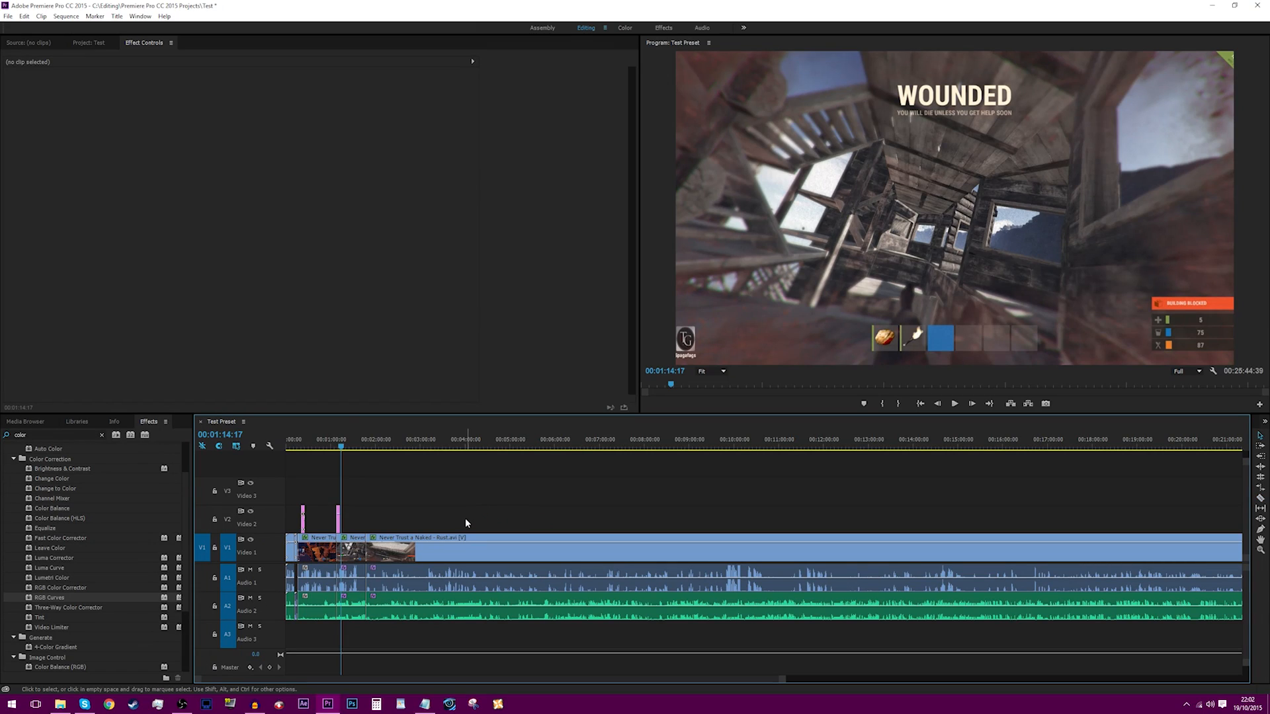
click(433, 552)
key(Delete)
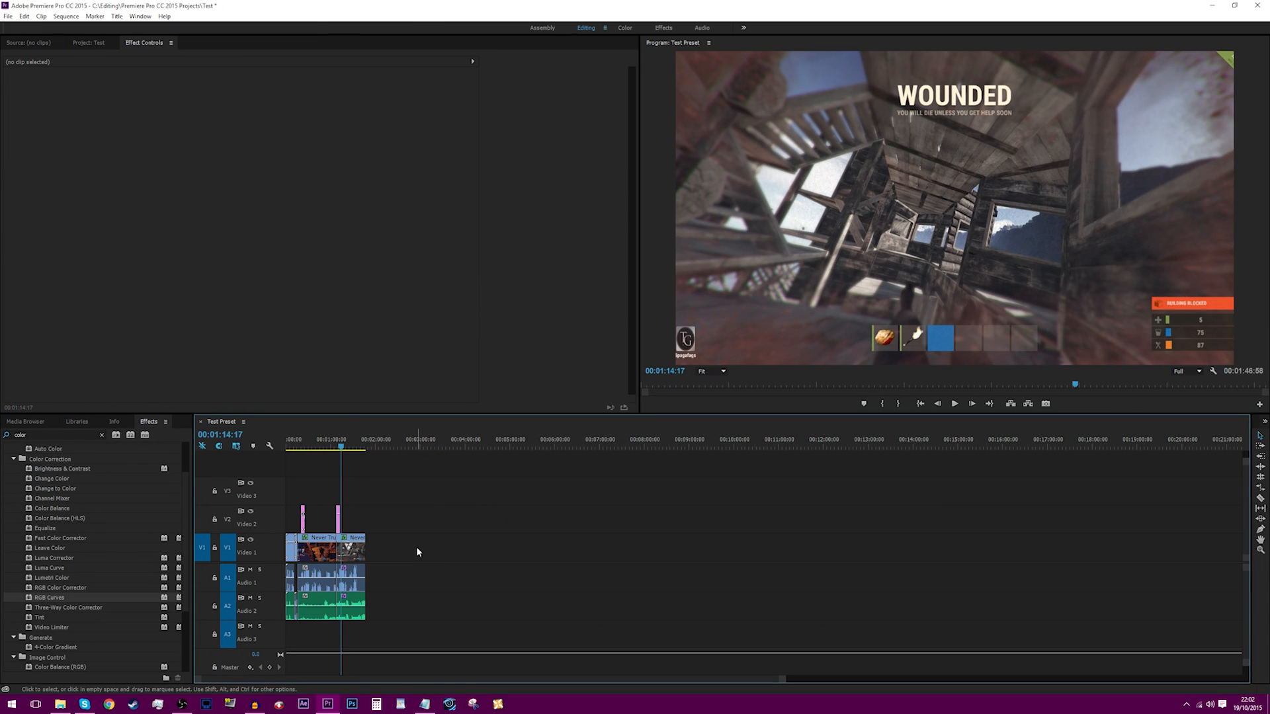
Step: Return the playhead to the start of the shortened sequence and save the project
drag(343, 447, 287, 447)
drag(785, 680, 493, 680)
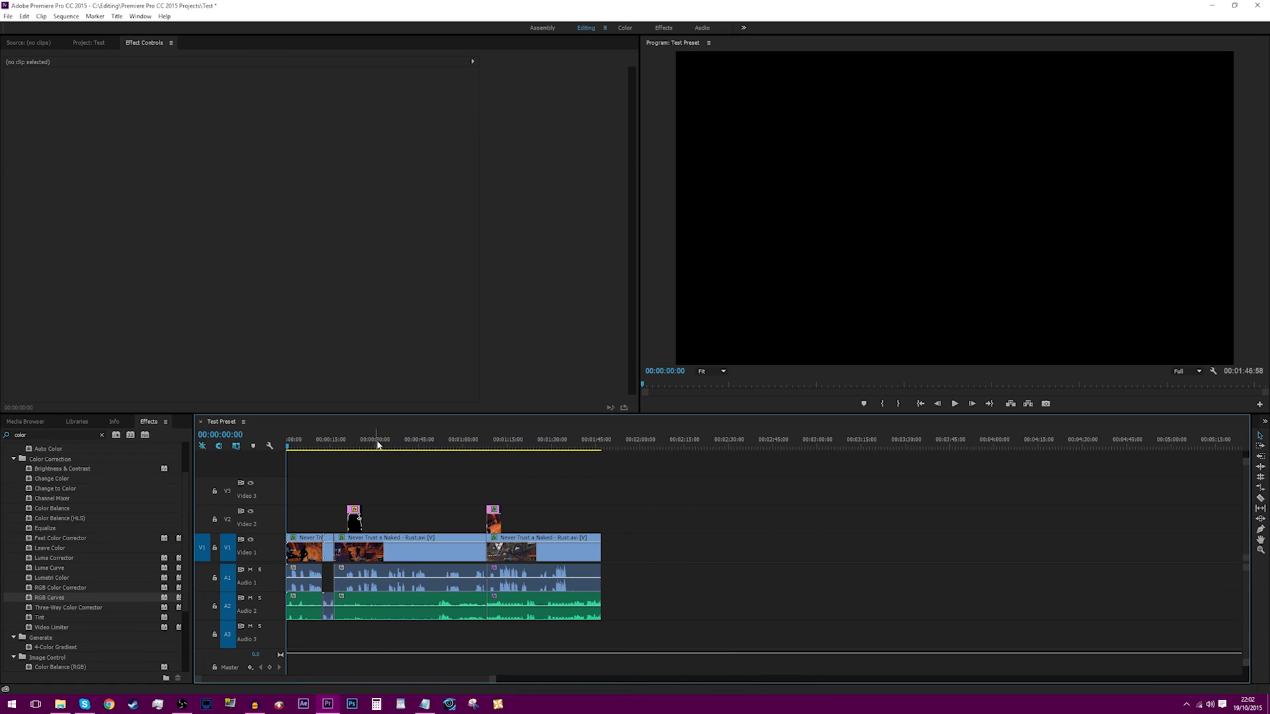
drag(331, 447, 287, 449)
click(8, 16)
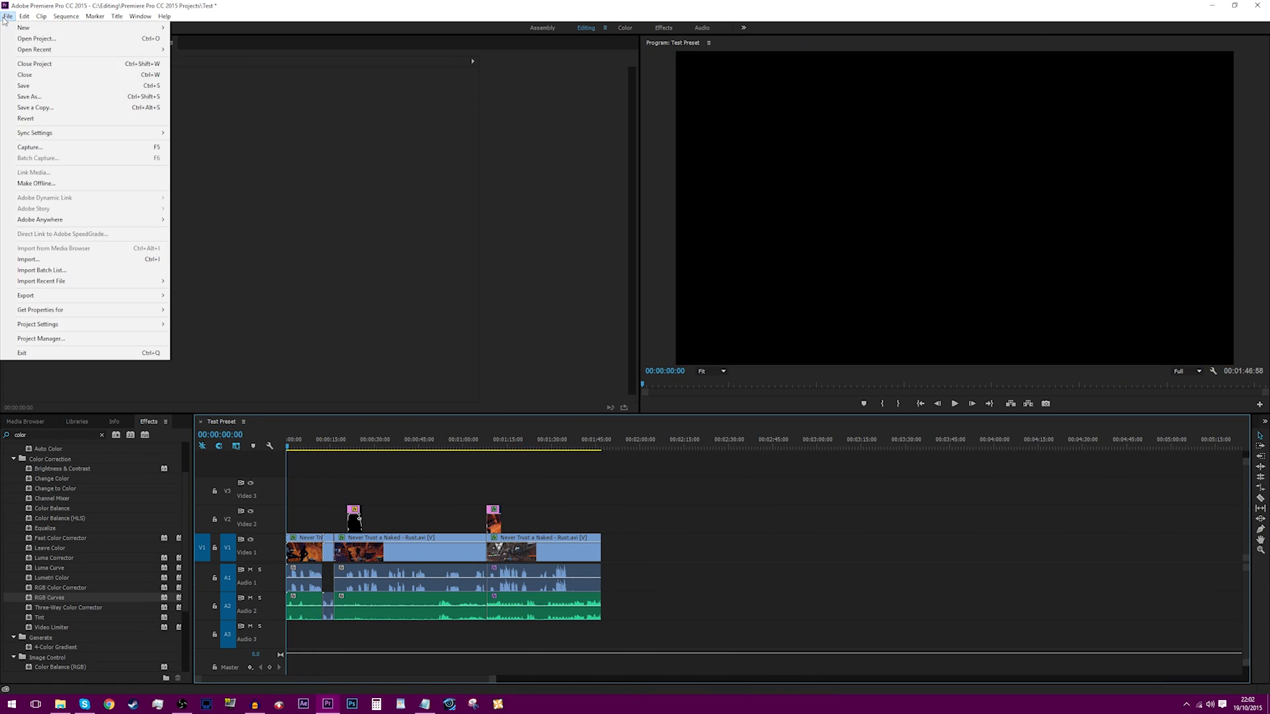
click(30, 86)
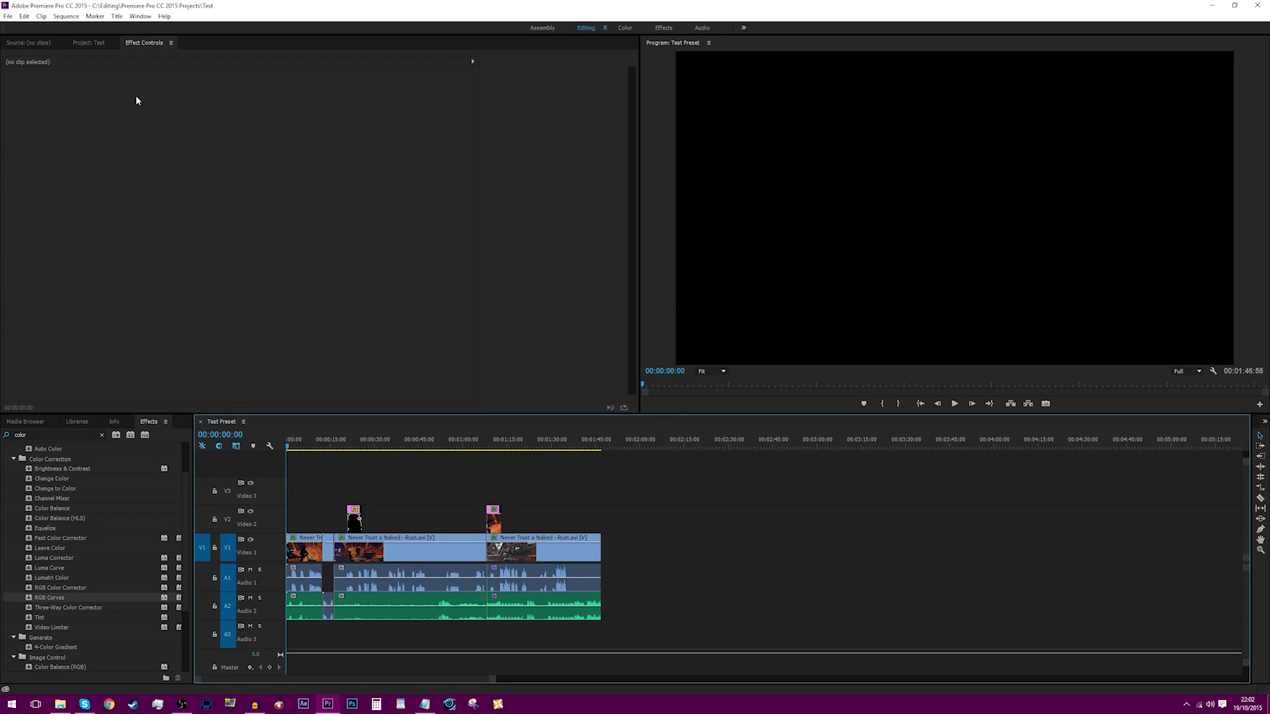
Step: Open the media export settings for the sequence and review the available formats, keeping H.264
click(8, 16)
mouse_move(131, 297)
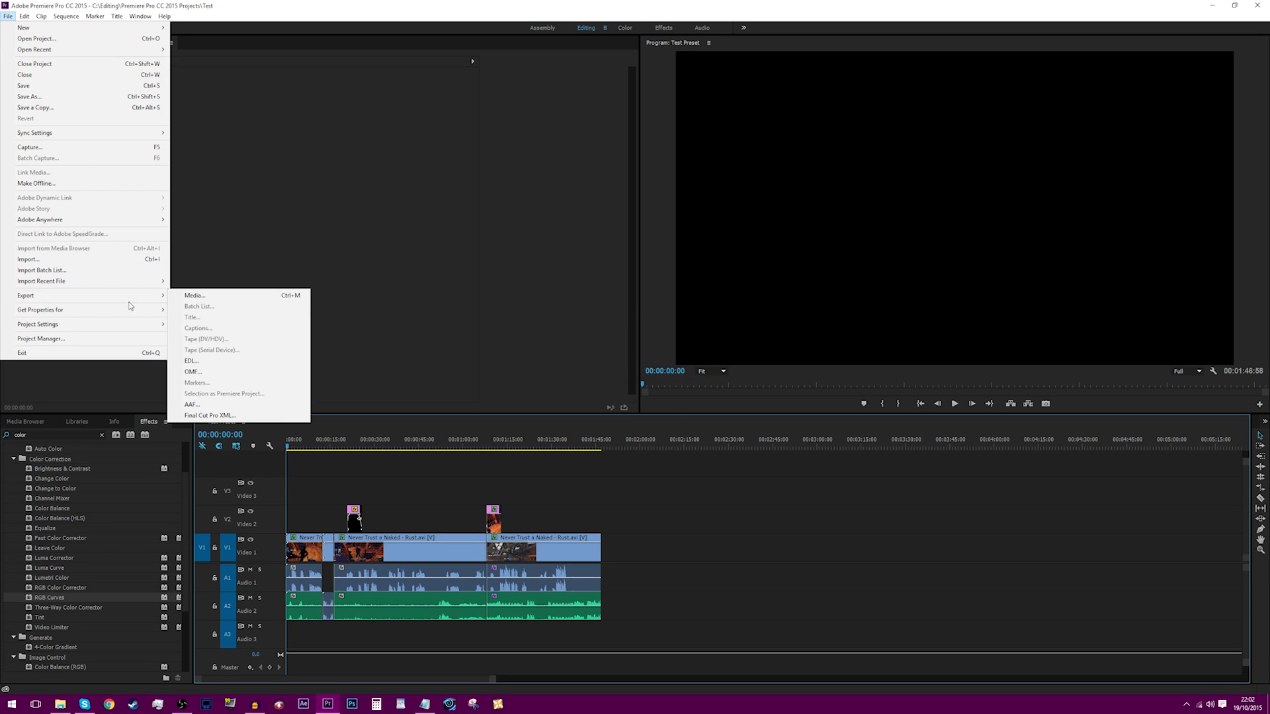
click(194, 296)
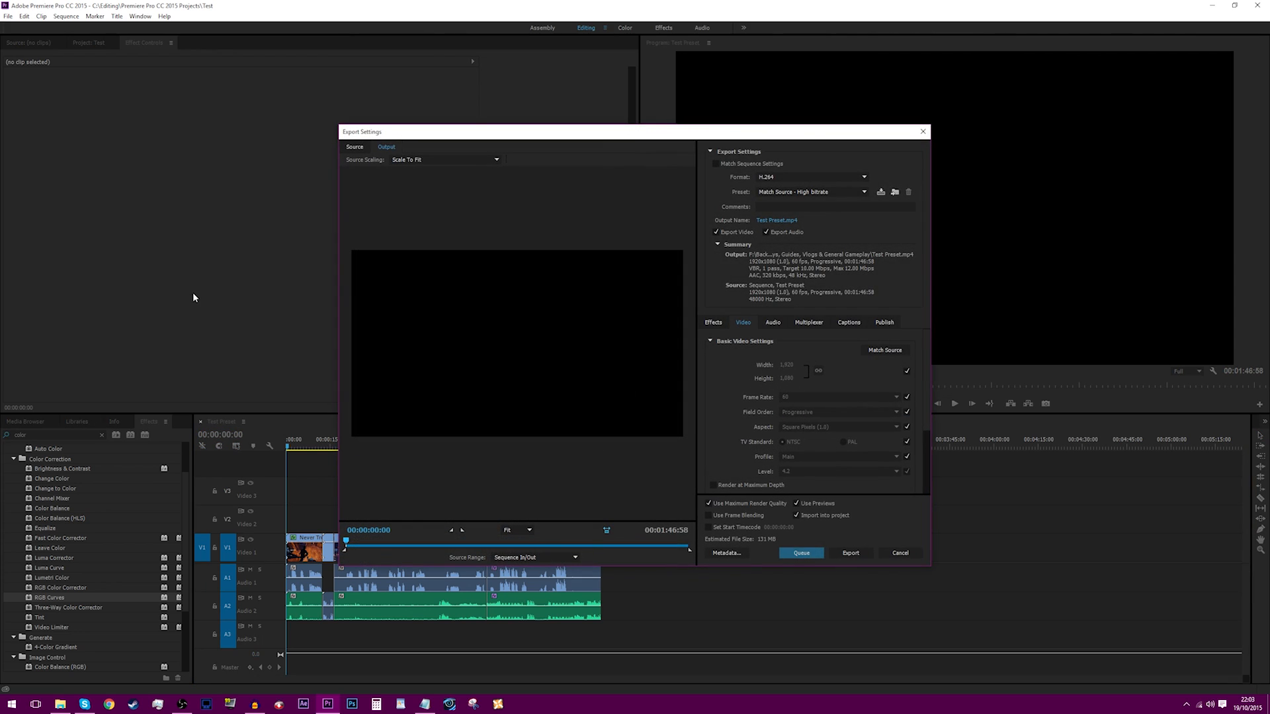
click(801, 177)
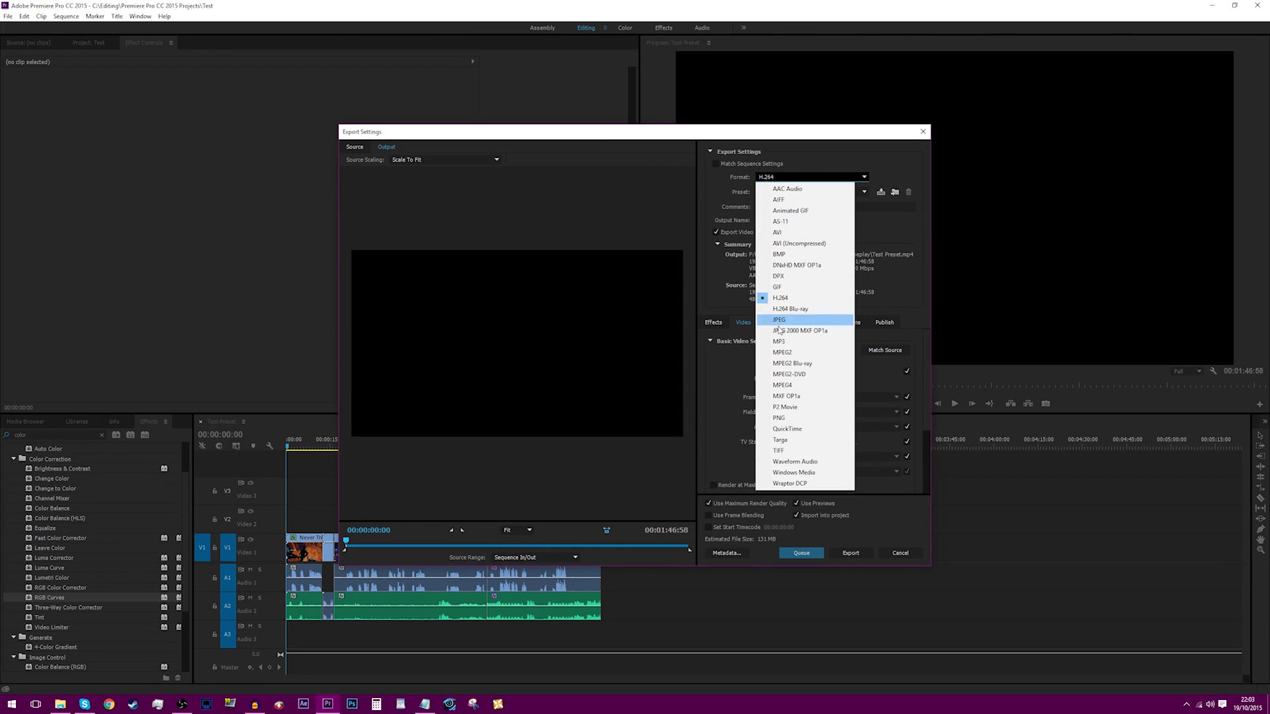
click(805, 179)
scroll(926, 359, down, 5)
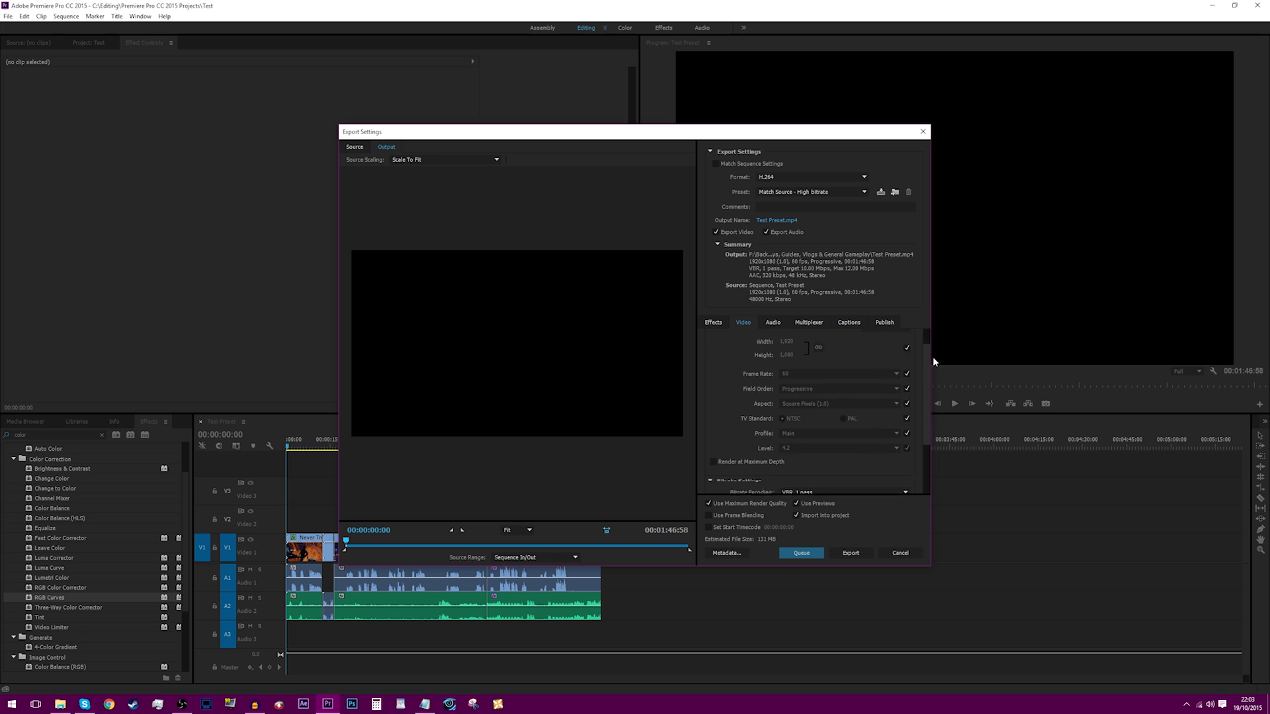
Step: Unlock the export frame size from the source, restore the match, and check the frame rate and output summary
scroll(926, 369, up, 2)
click(906, 371)
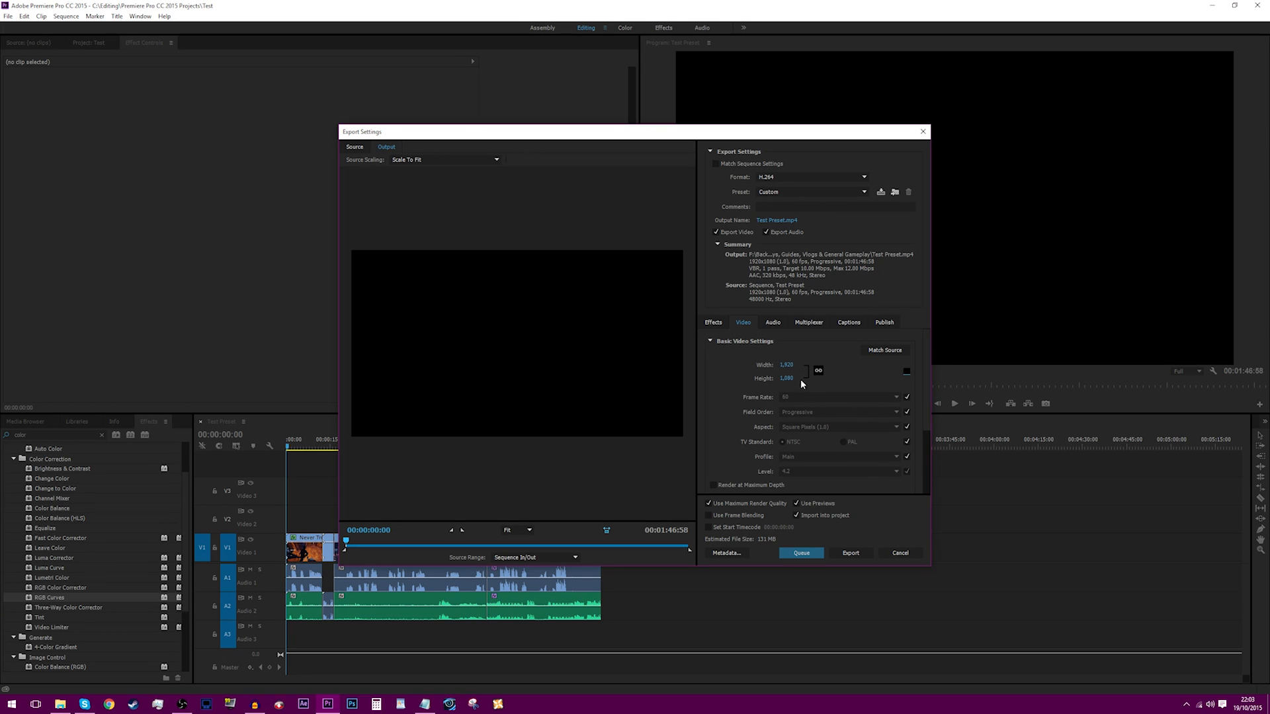
click(907, 373)
scroll(924, 364, down, 2)
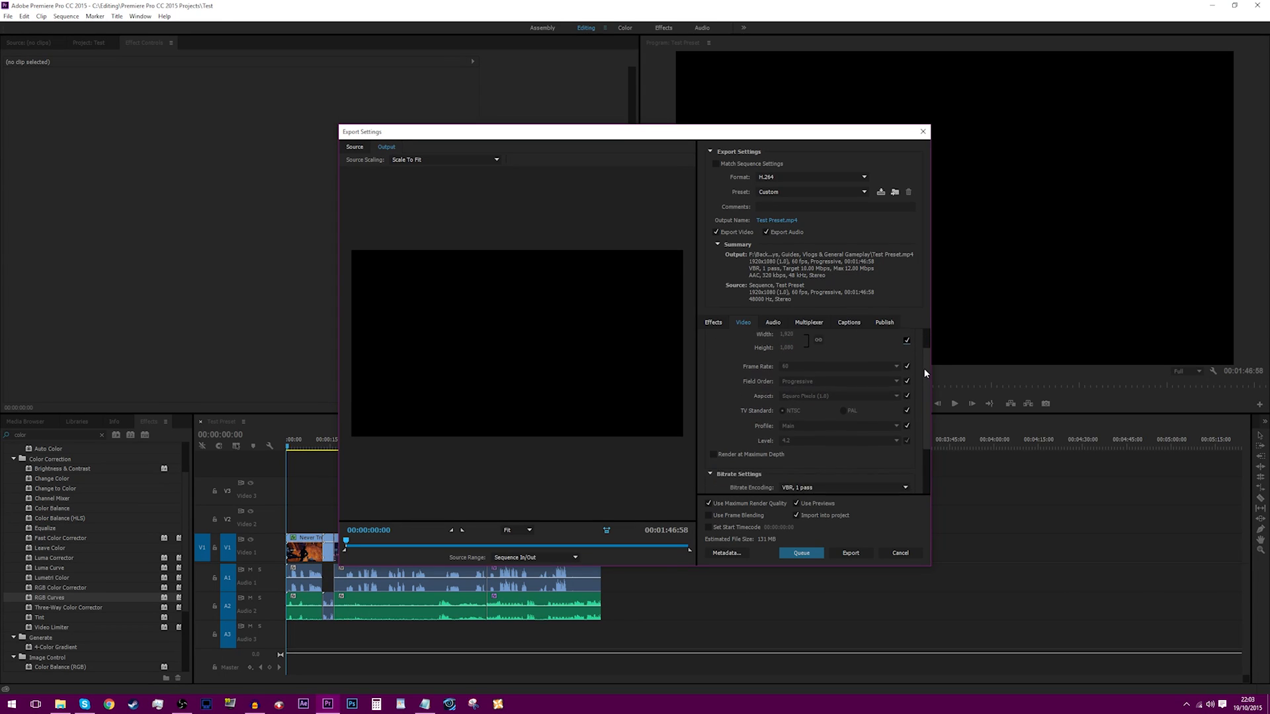
click(908, 348)
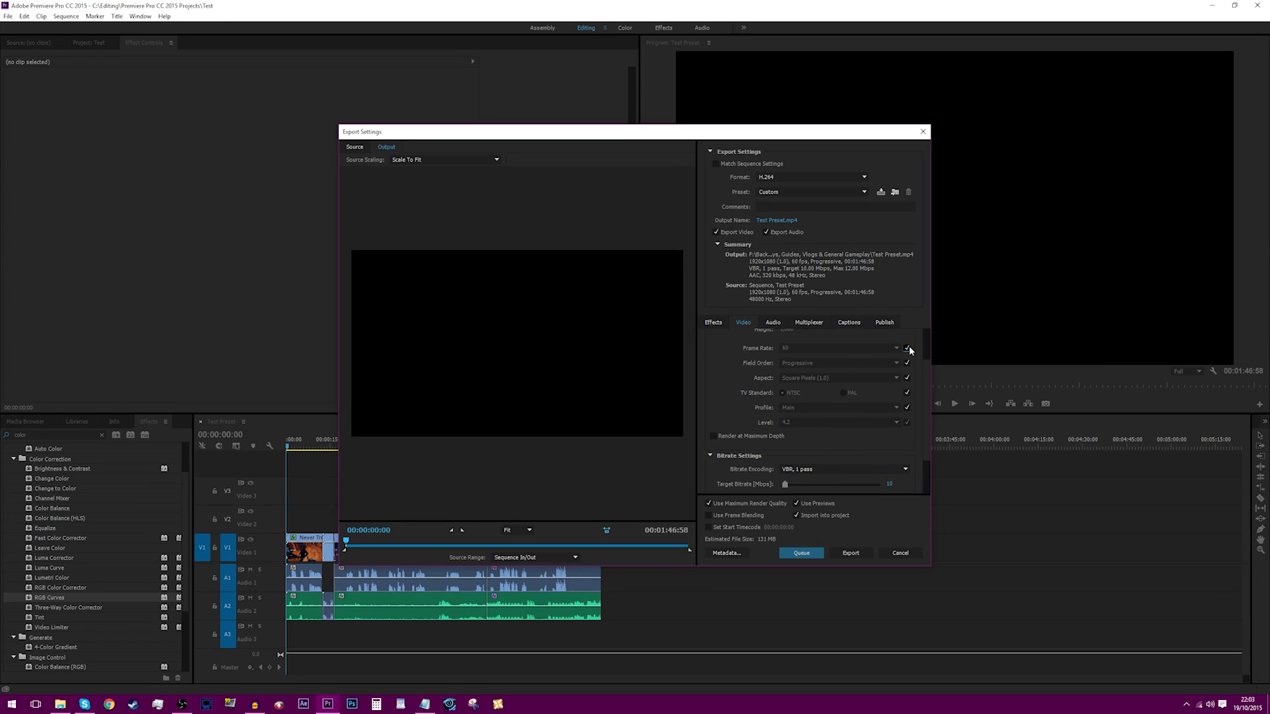
drag(928, 367, 924, 306)
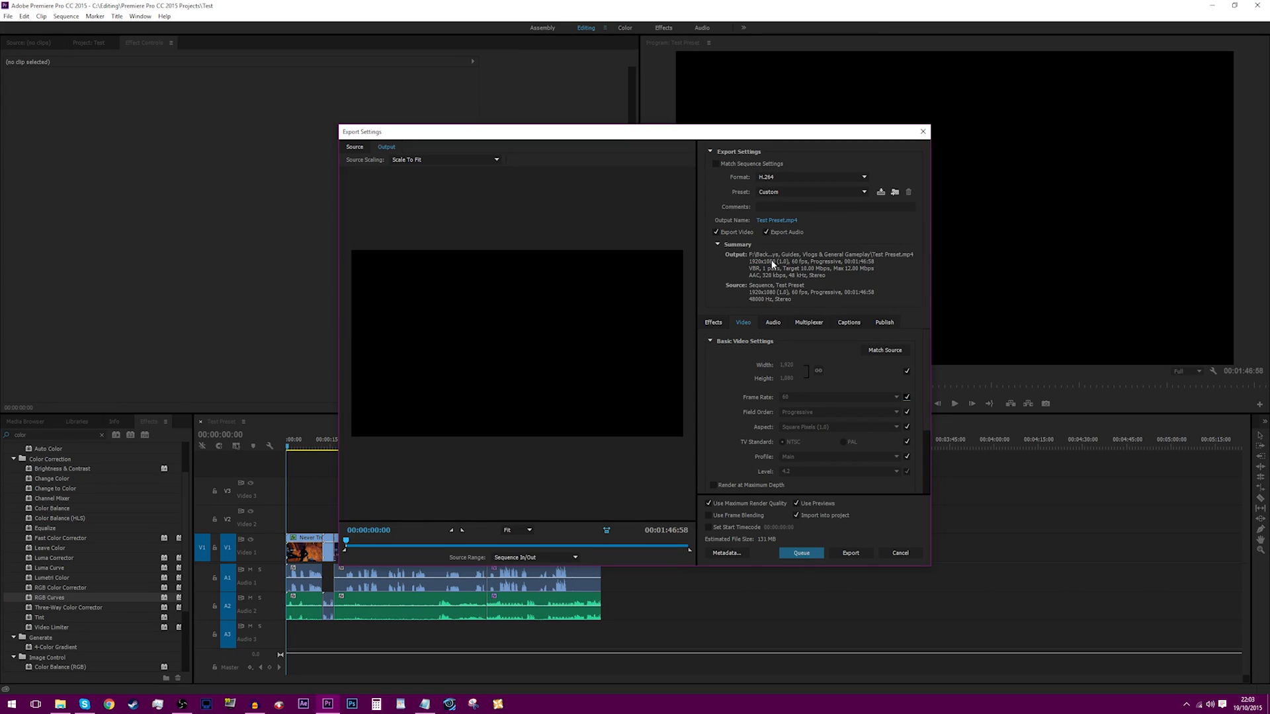
Step: Set the target and maximum bitrate to 50.68 Mbps and start exporting, then cancel the encode and close the export settings
drag(927, 398, 931, 481)
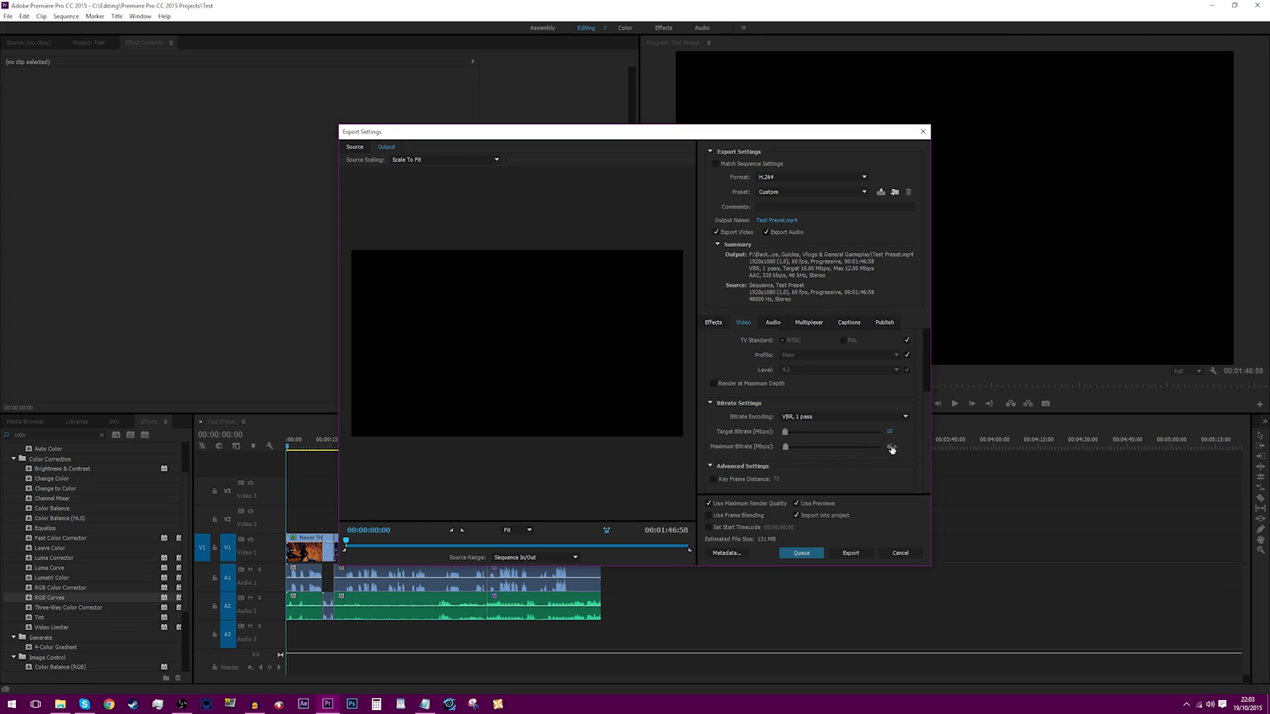
drag(785, 432, 826, 434)
drag(935, 432, 797, 434)
click(864, 554)
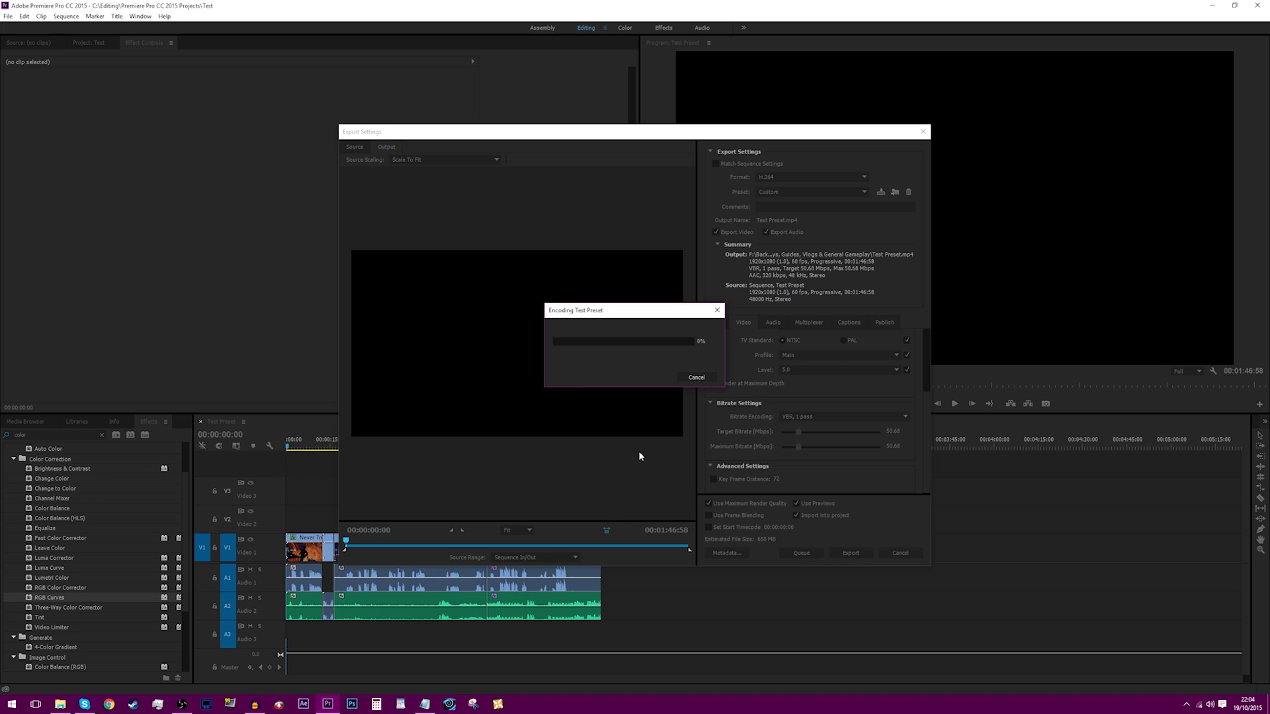
key(Escape)
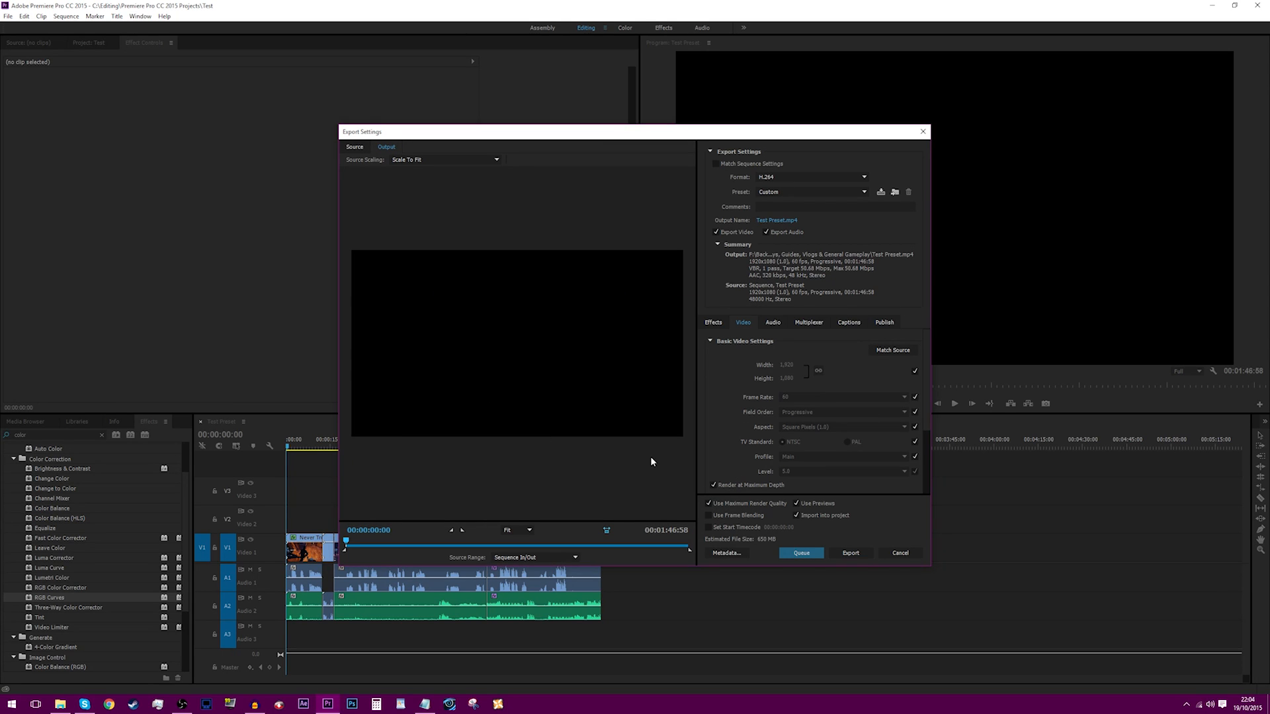
click(923, 131)
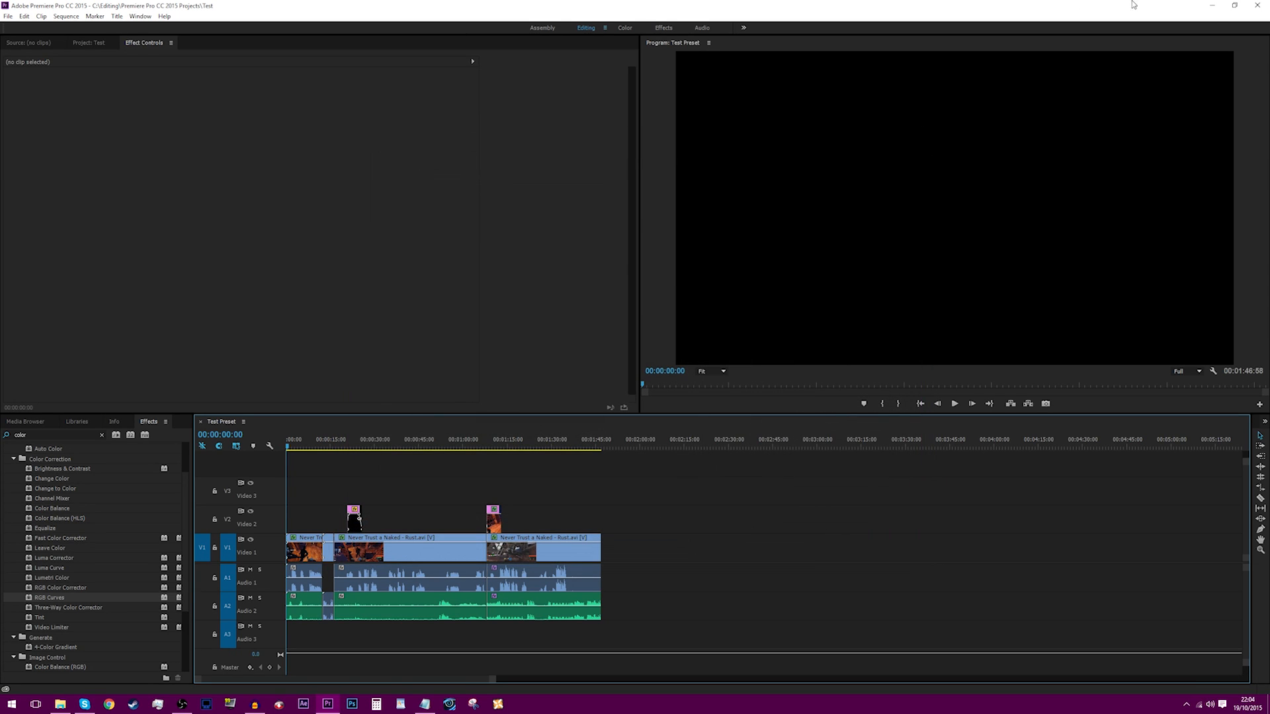
Step: Minimise Premiere Pro, play the "Rust - Admins 1" video from the Rust folder full screen, and close the player
click(1212, 5)
click(225, 134)
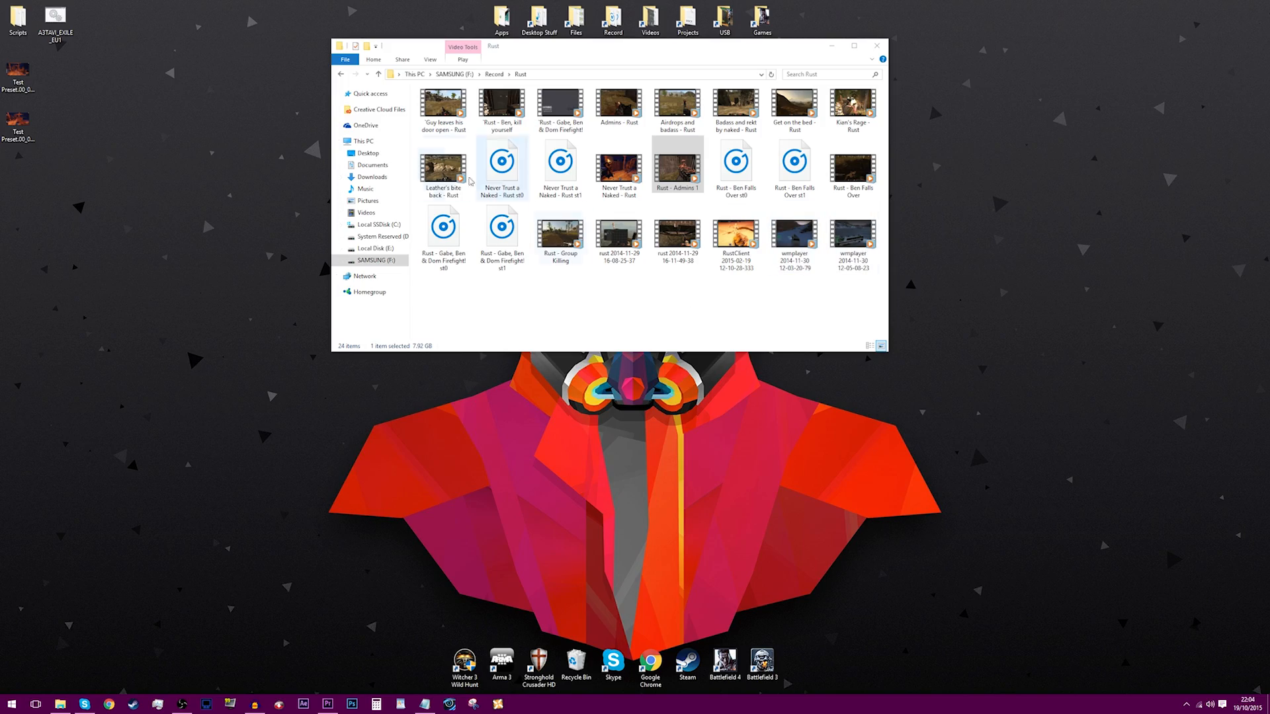
double_click(678, 169)
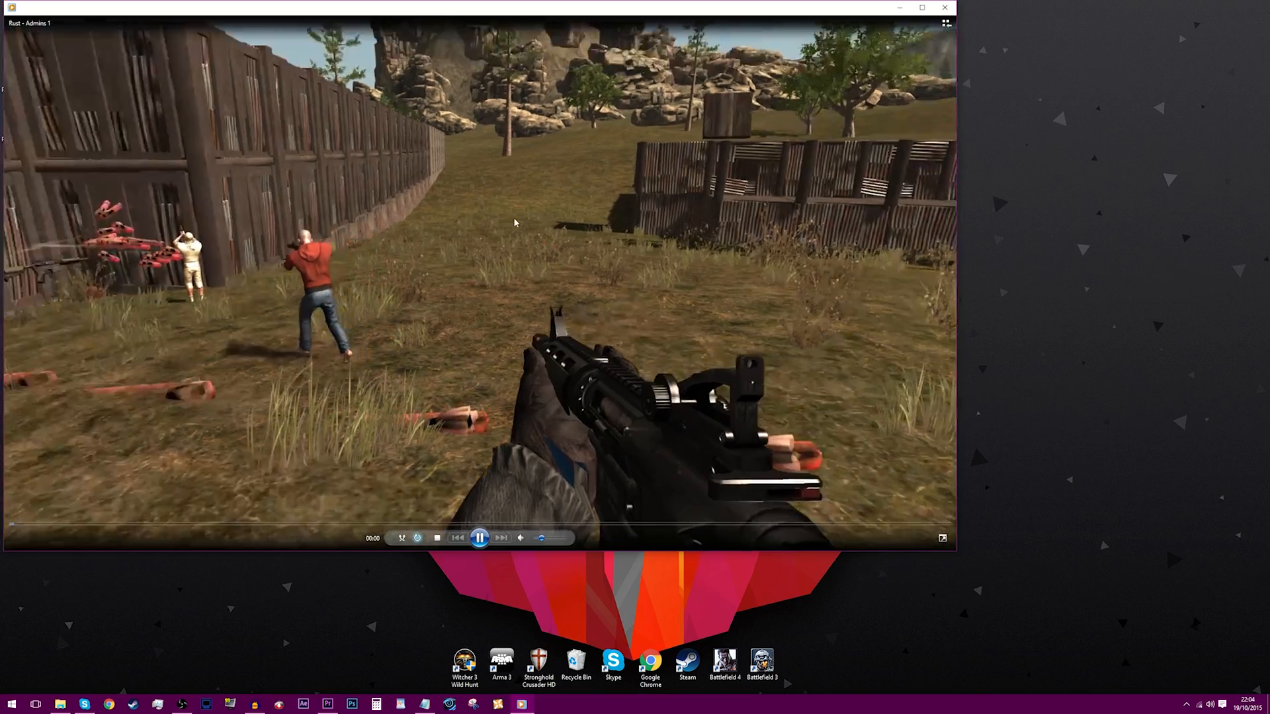
double_click(516, 221)
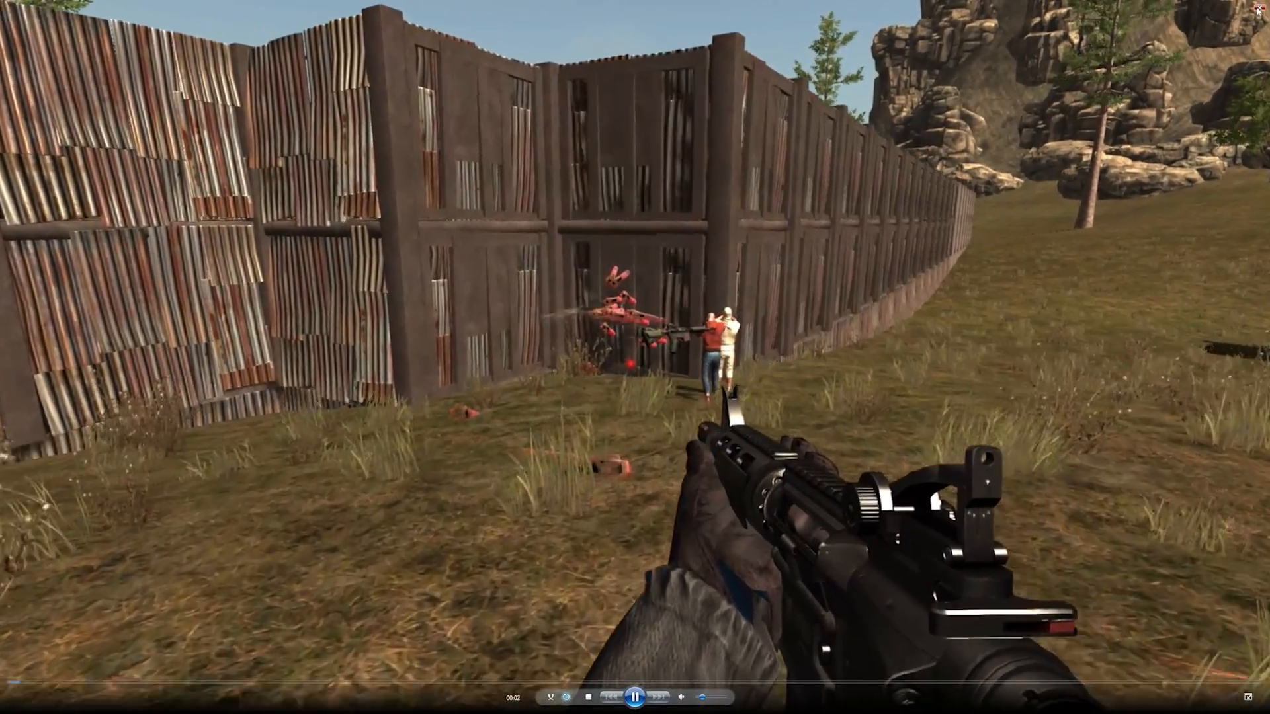
click(1259, 8)
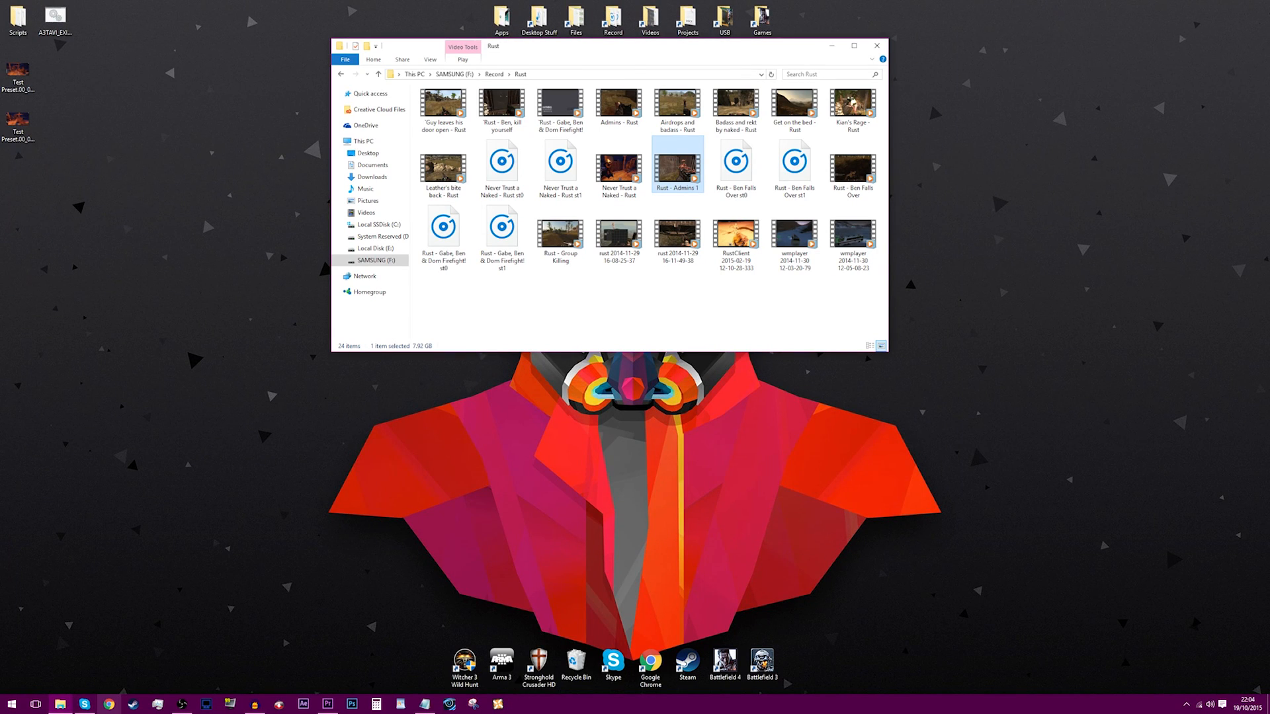
Step: Switch to Chrome, close the extra tabs, and open the YouTube video upload page
click(110, 705)
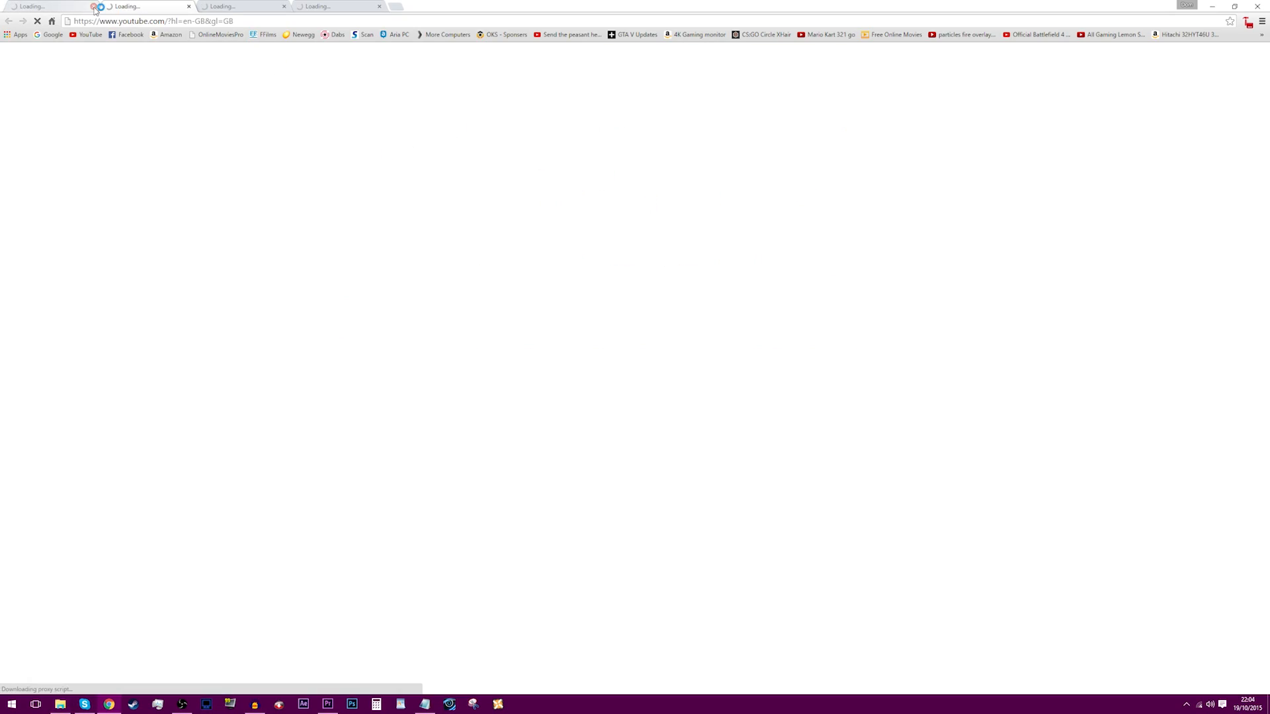
click(189, 6)
click(189, 6)
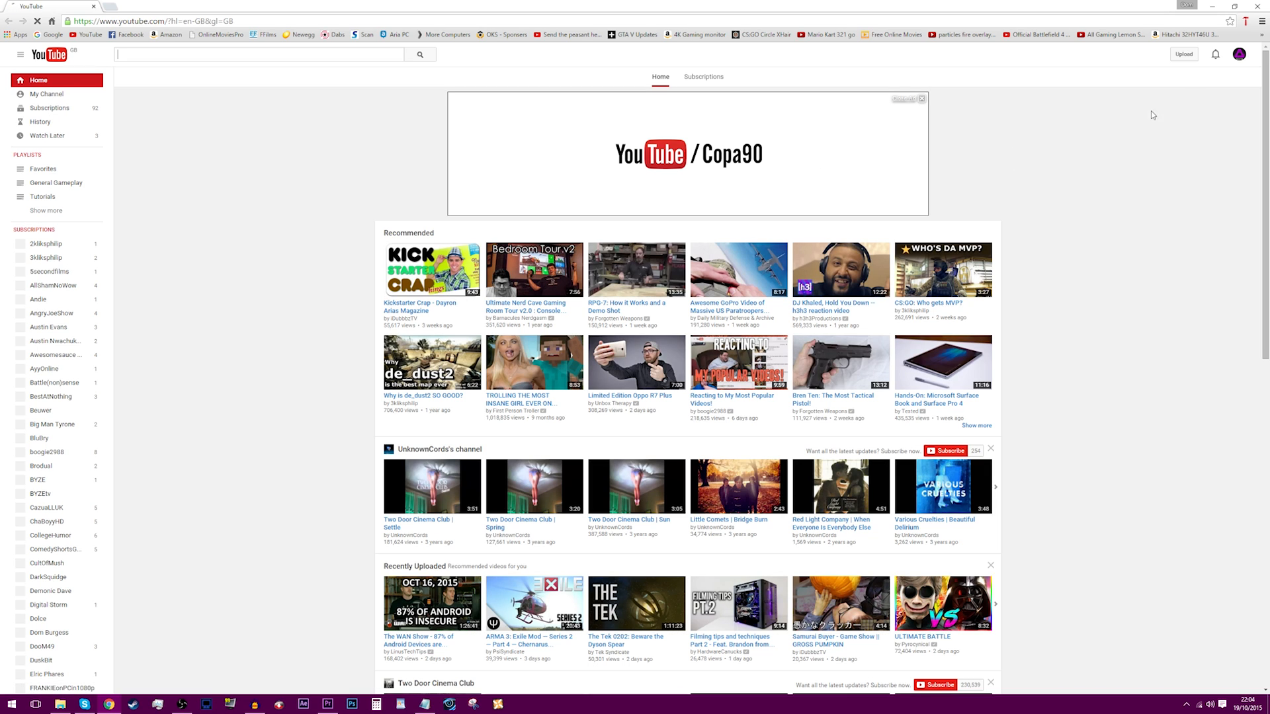
click(1183, 55)
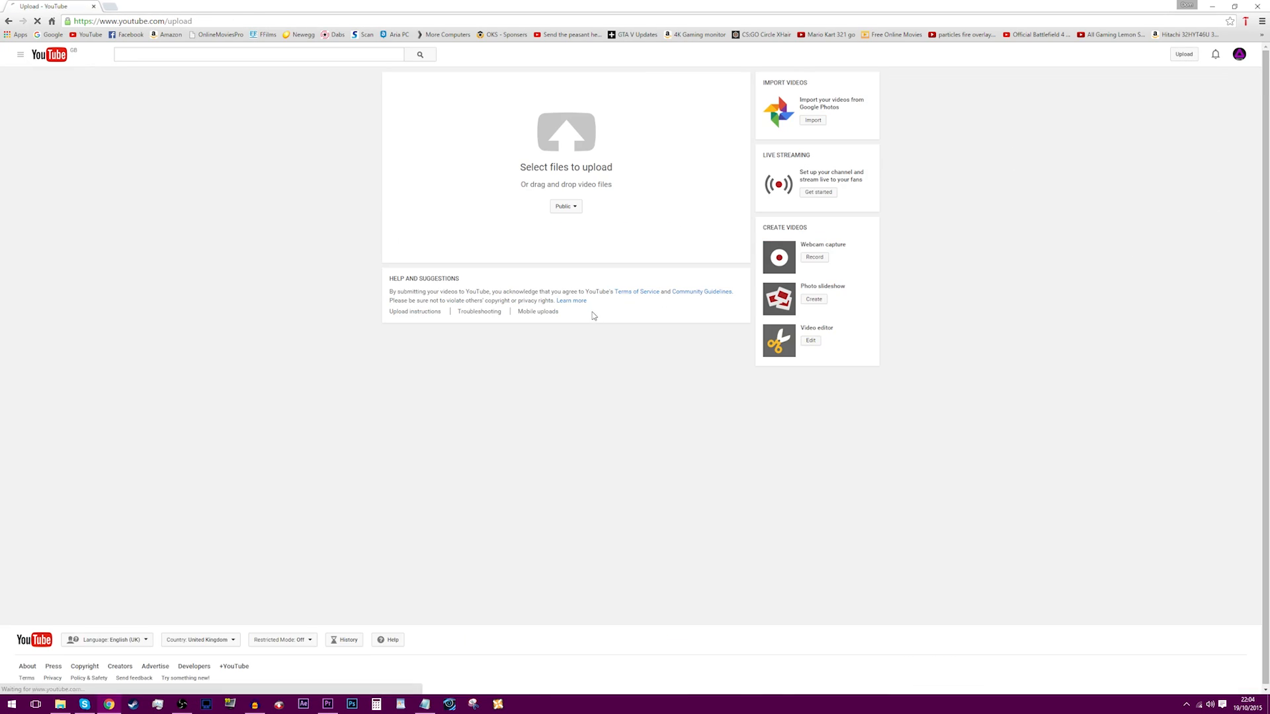
Step: Start uploading "Rust - Admins 1" from the Rust folder to YouTube, then cancel the upload
click(60, 704)
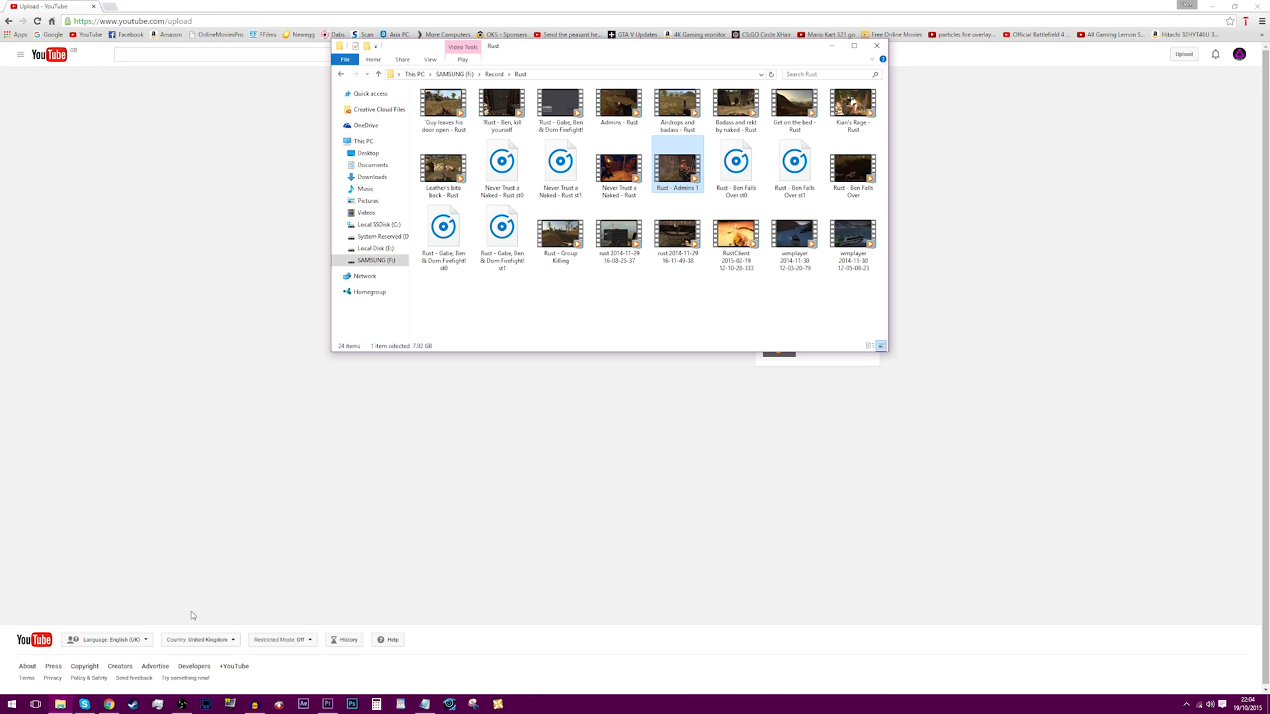
drag(670, 174, 791, 374)
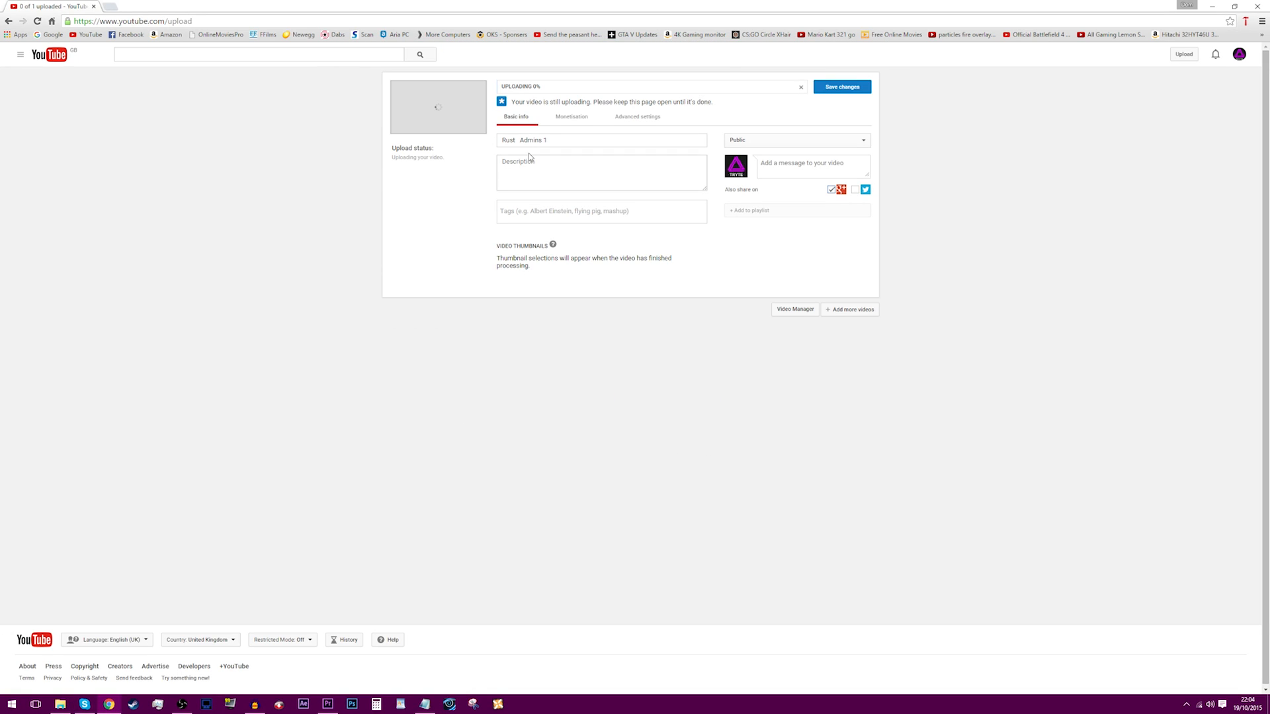
click(801, 88)
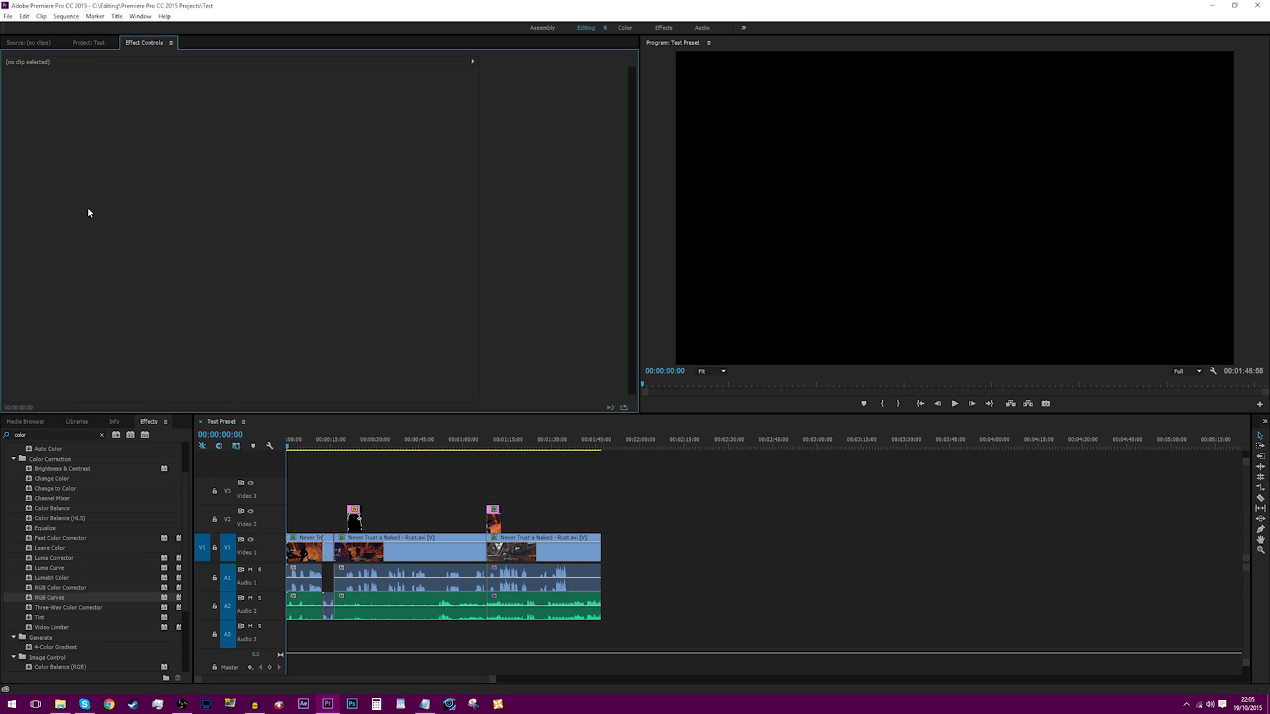